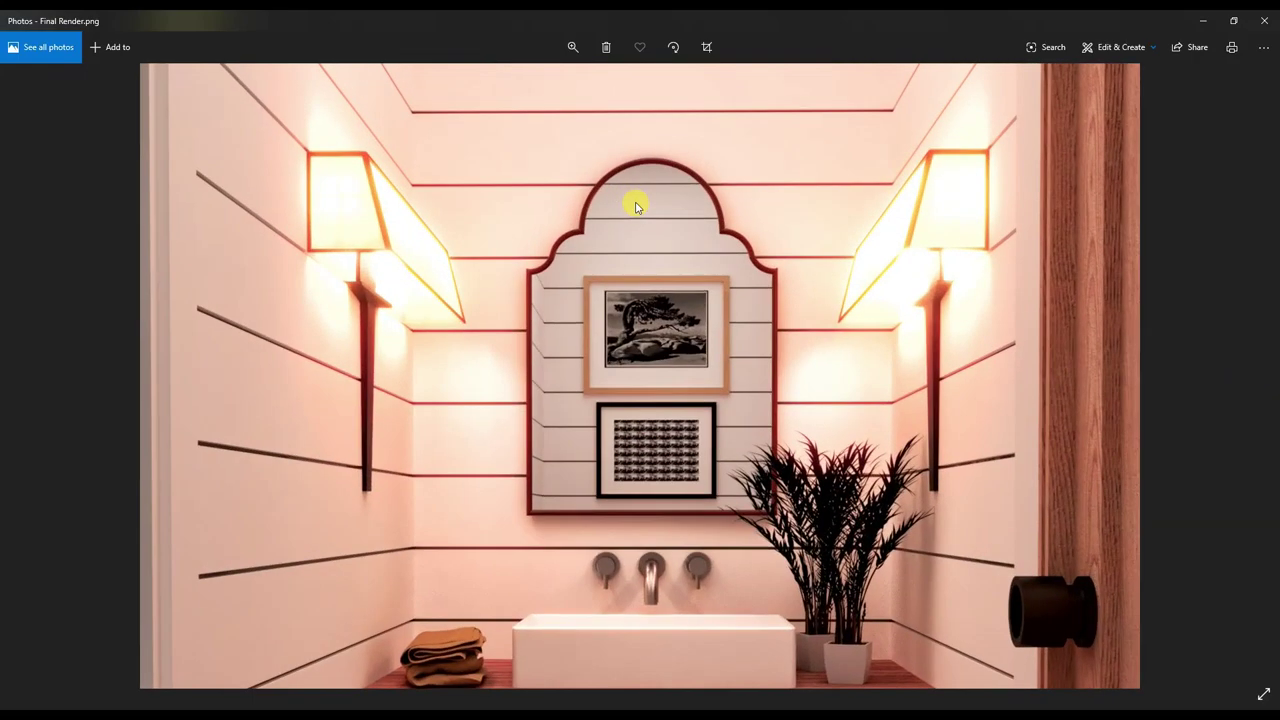
Review the model's length units and precision in Model Info.
scroll(671, 489, up, 3)
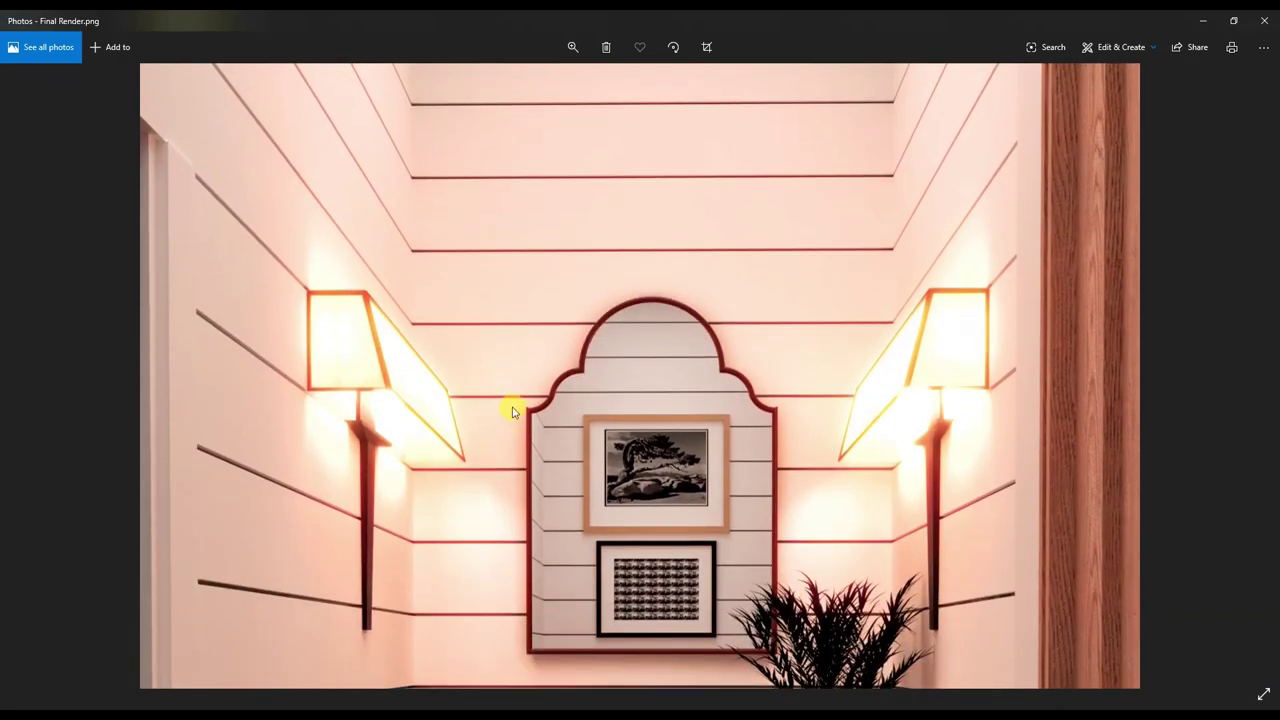
scroll(509, 400, up, 2)
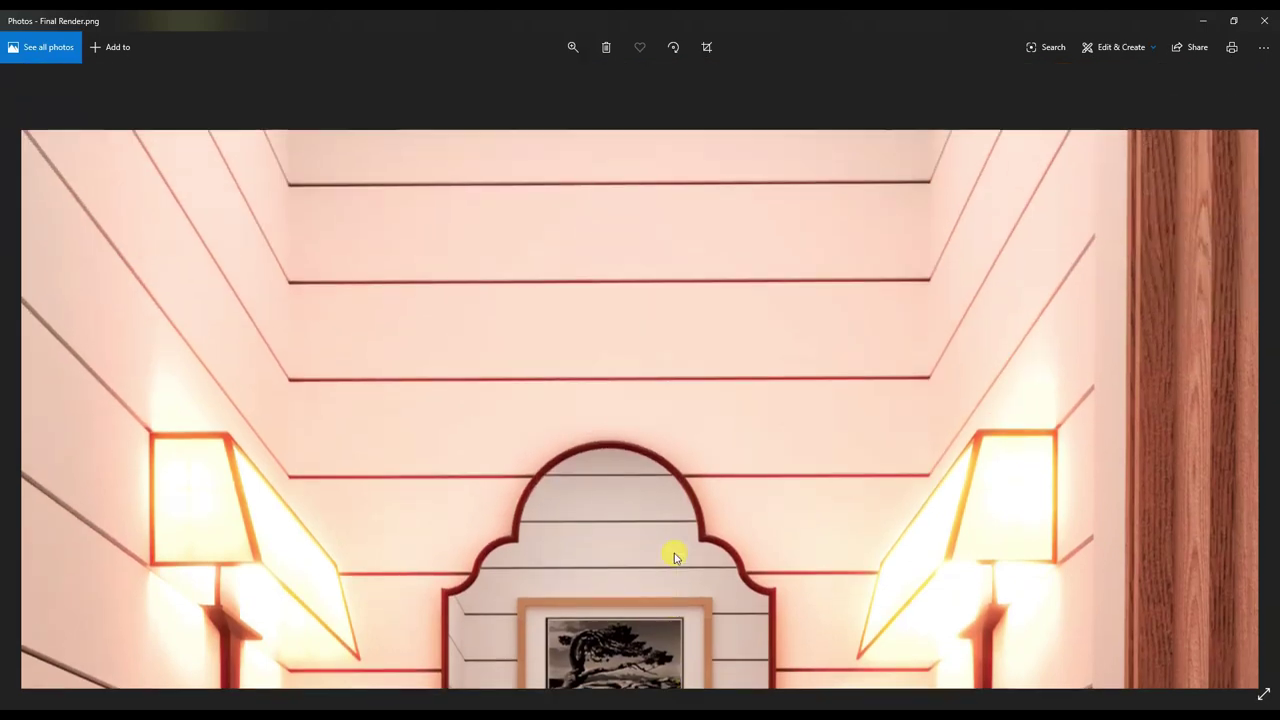
scroll(686, 440, down, 3)
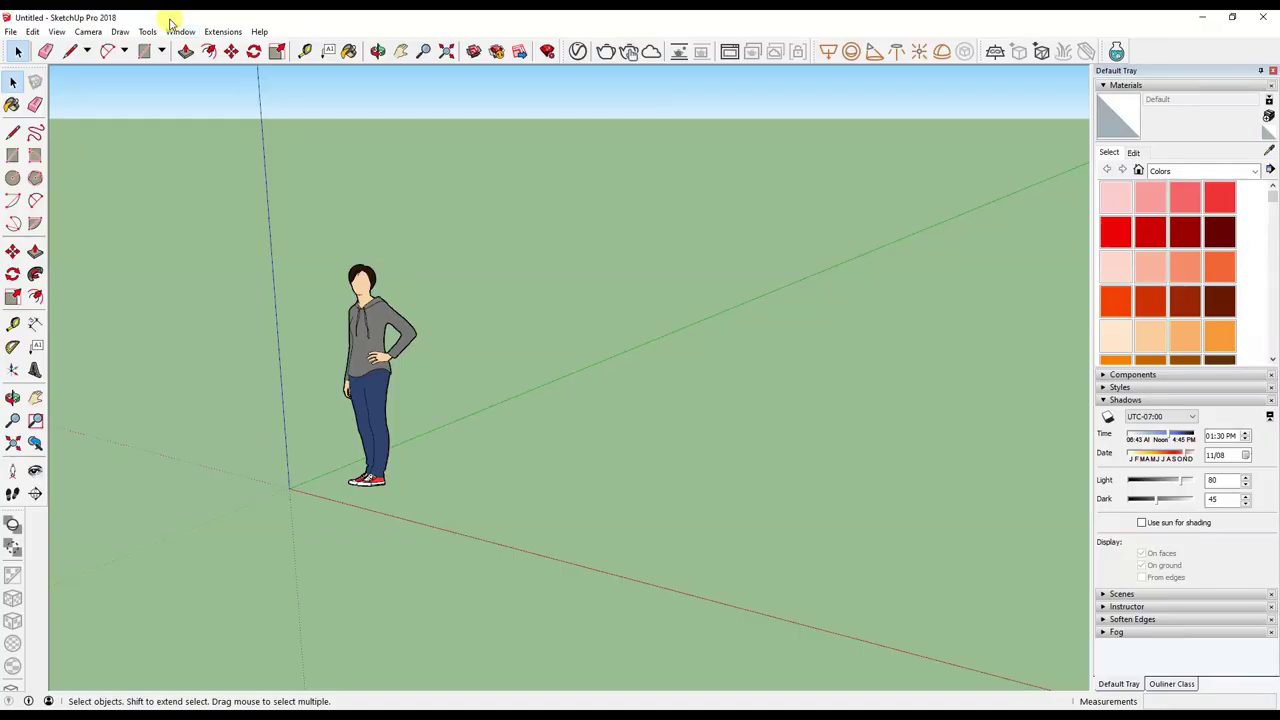
click(180, 31)
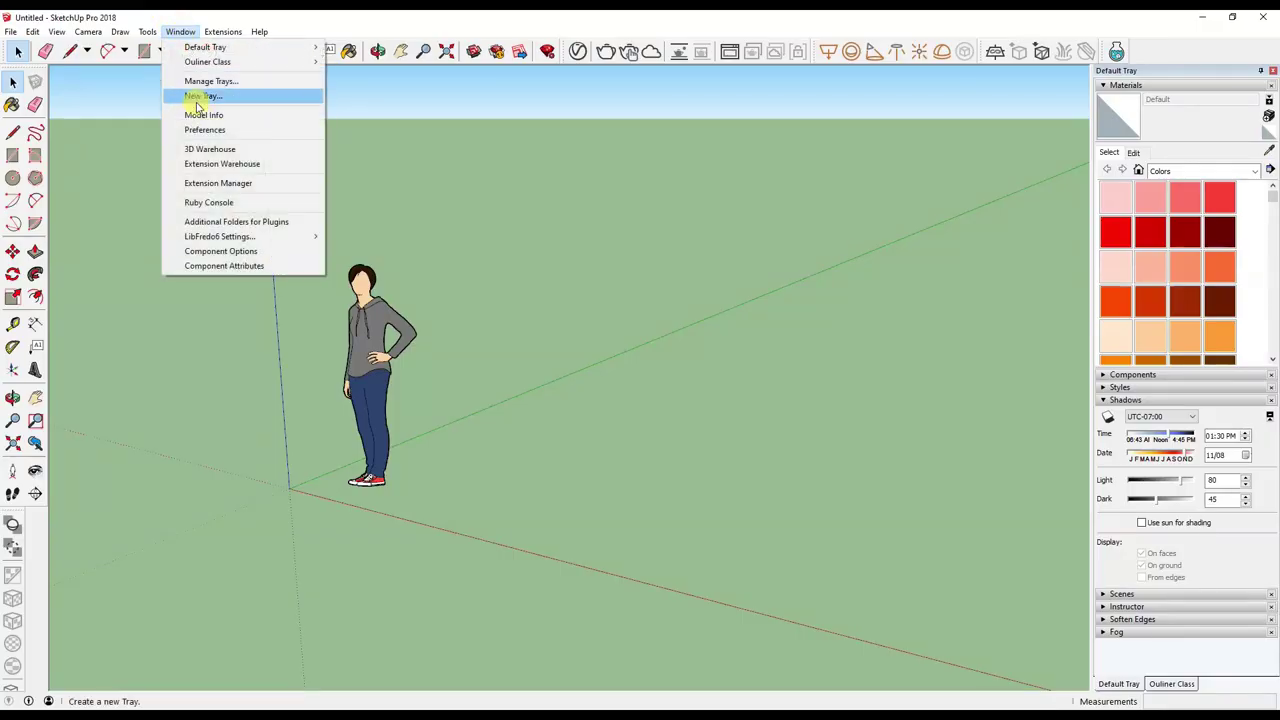
click(200, 110)
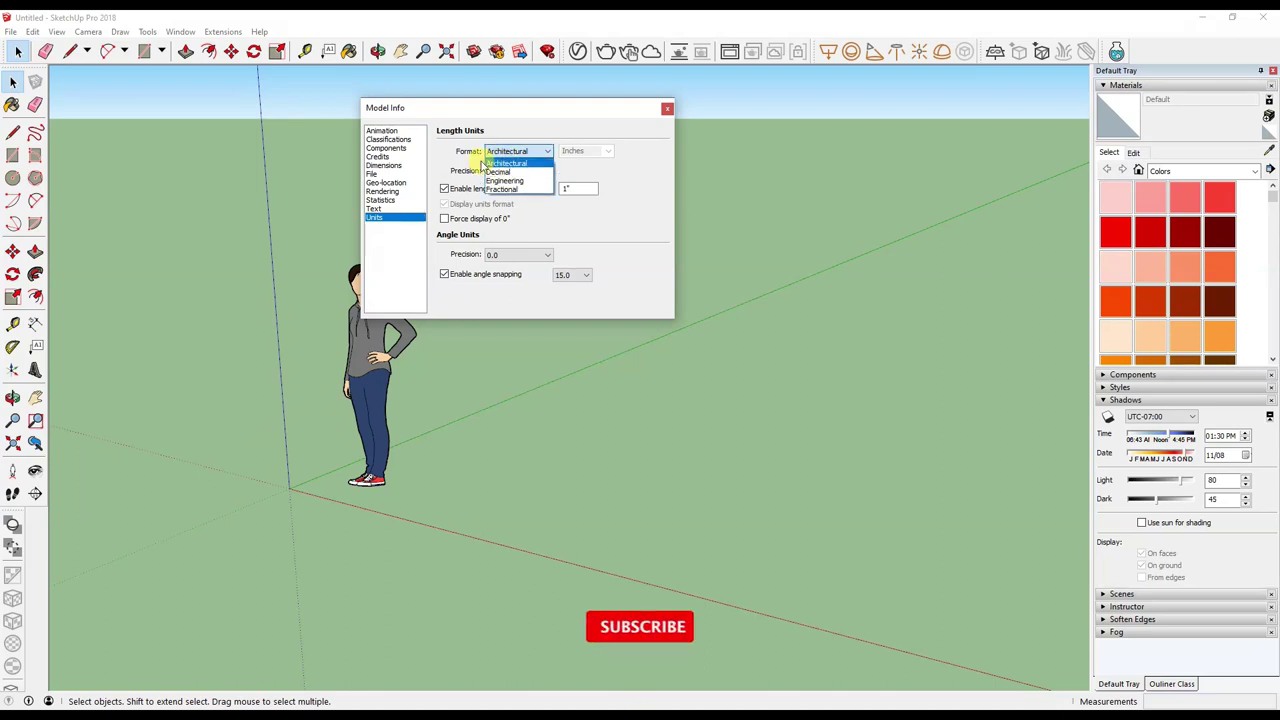
click(518, 170)
click(510, 192)
Draw the floor rectangle, about 3'6" across.
click(667, 108)
key(r)
click(468, 497)
text(6")
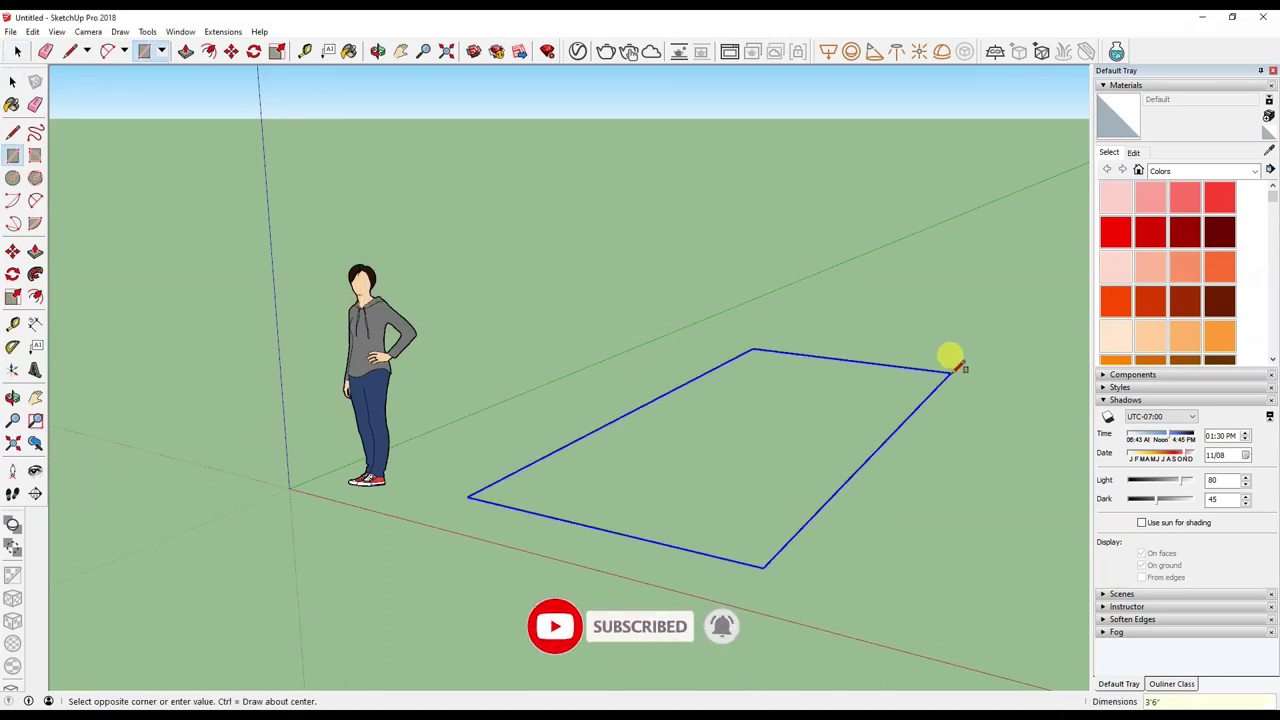
key(Return)
scroll(723, 457, up, 1)
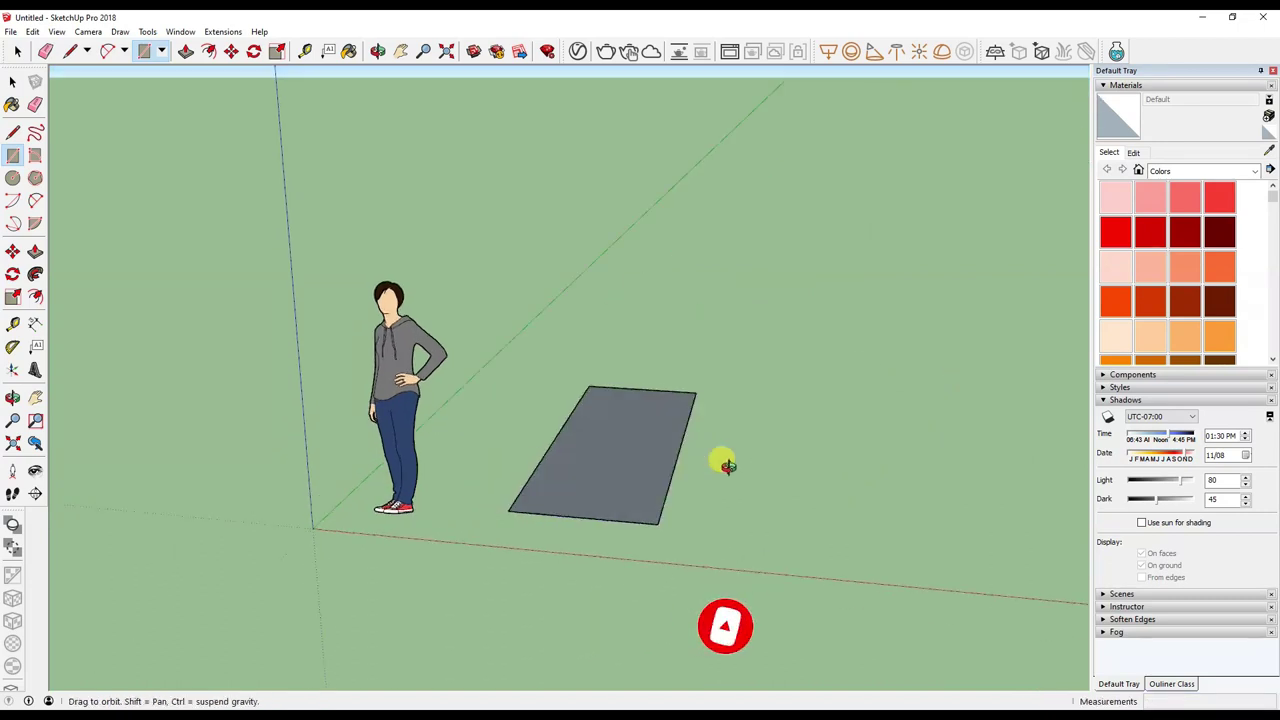
scroll(663, 457, up, 2)
scroll(418, 430, up, 3)
Offset the floor outline outward to set the wall thickness.
click(35, 298)
click(679, 444)
click(708, 455)
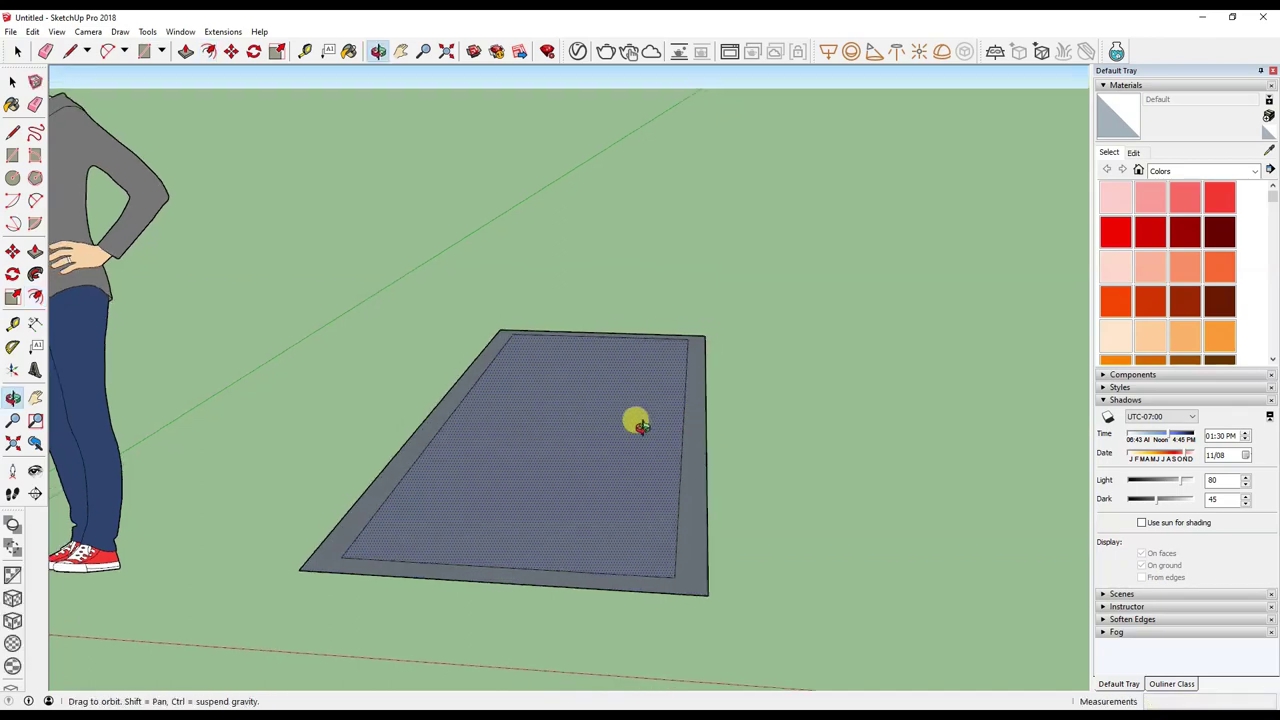
middle_drag(634, 420, 611, 452)
key(space)
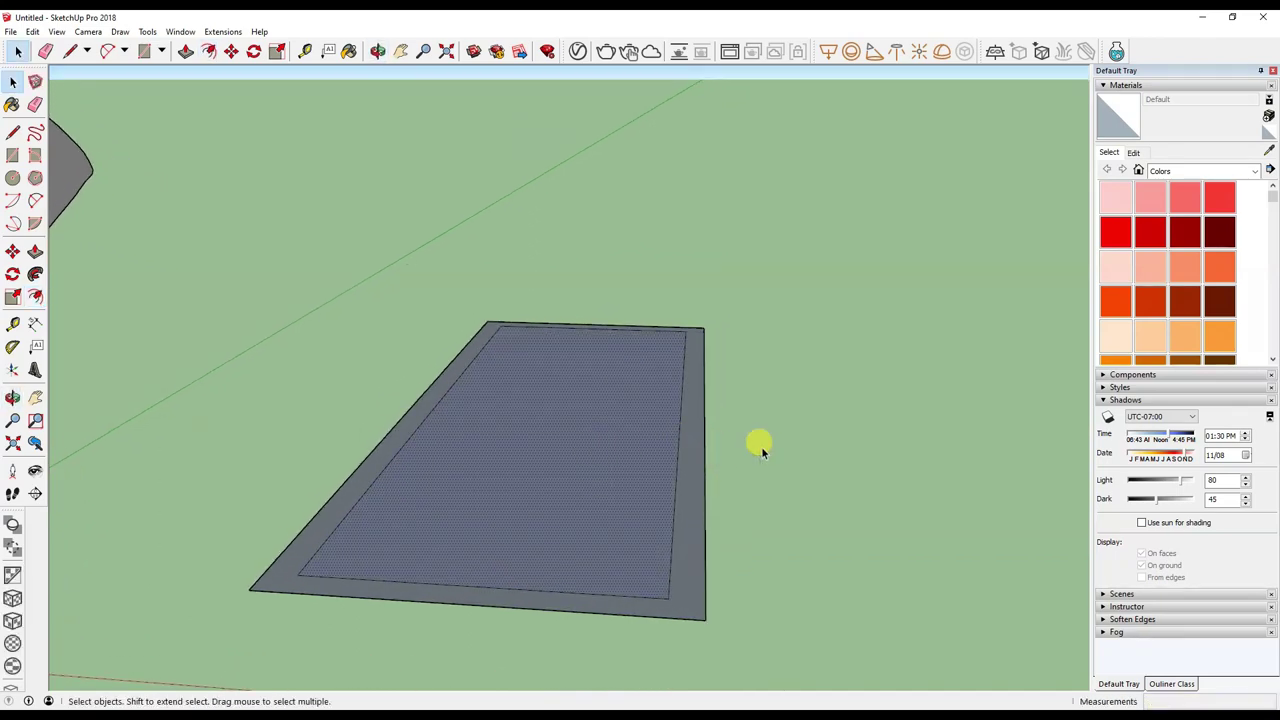
Push/Pull the outer ring up into tall walls and orbit to face the inside back wall.
scroll(700, 455, down, 3)
key(p)
drag(680, 471, 710, 278)
key(Return)
middle_drag(694, 263, 728, 334)
key(space)
middle_drag(823, 283, 512, 183)
drag(513, 183, 506, 363)
key(space)
mouse_move(549, 396)
middle_down()
mouse_move(706, 396)
mouse_move(934, 429)
mouse_move(600, 486)
mouse_move(651, 429)
mouse_move(600, 468)
mouse_move(271, 514)
mouse_move(346, 429)
mouse_move(920, 300)
mouse_move(545, 400)
mouse_move(991, 409)
mouse_move(529, 231)
mouse_move(580, 451)
mouse_move(620, 405)
middle_up()
click(12, 420)
In the V-Ray Asset Editor, turn on Safe Frame with a 4:5 Portrait aspect ratio.
scroll(573, 380, down, 2)
scroll(590, 360, down, 1)
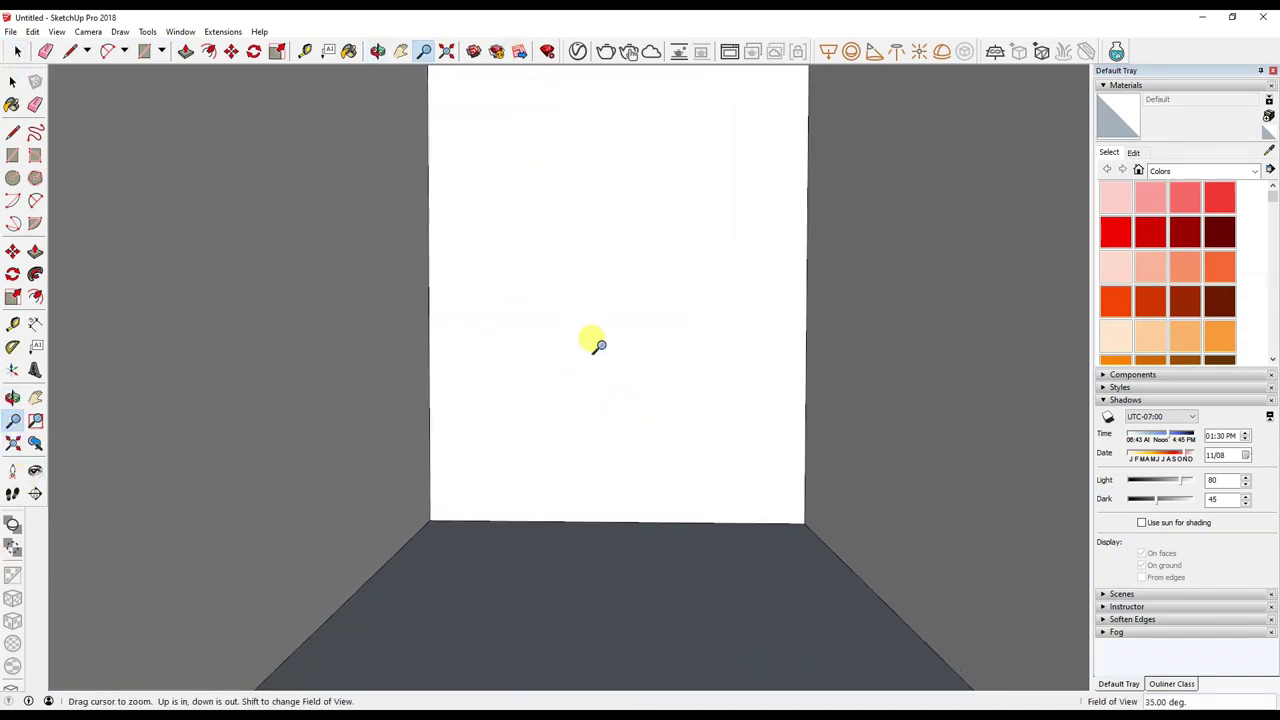
scroll(597, 360, up, 3)
scroll(594, 330, down, 3)
scroll(591, 297, up, 1)
click(35, 397)
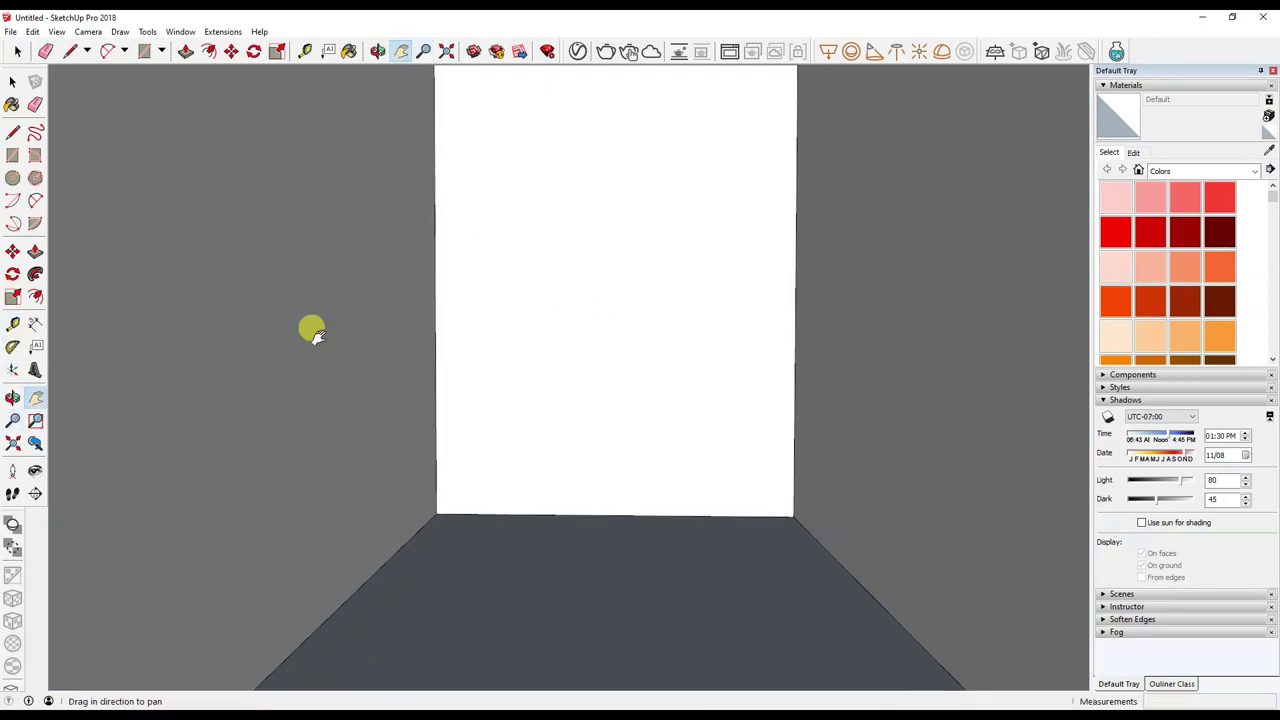
drag(312, 333, 500, 283)
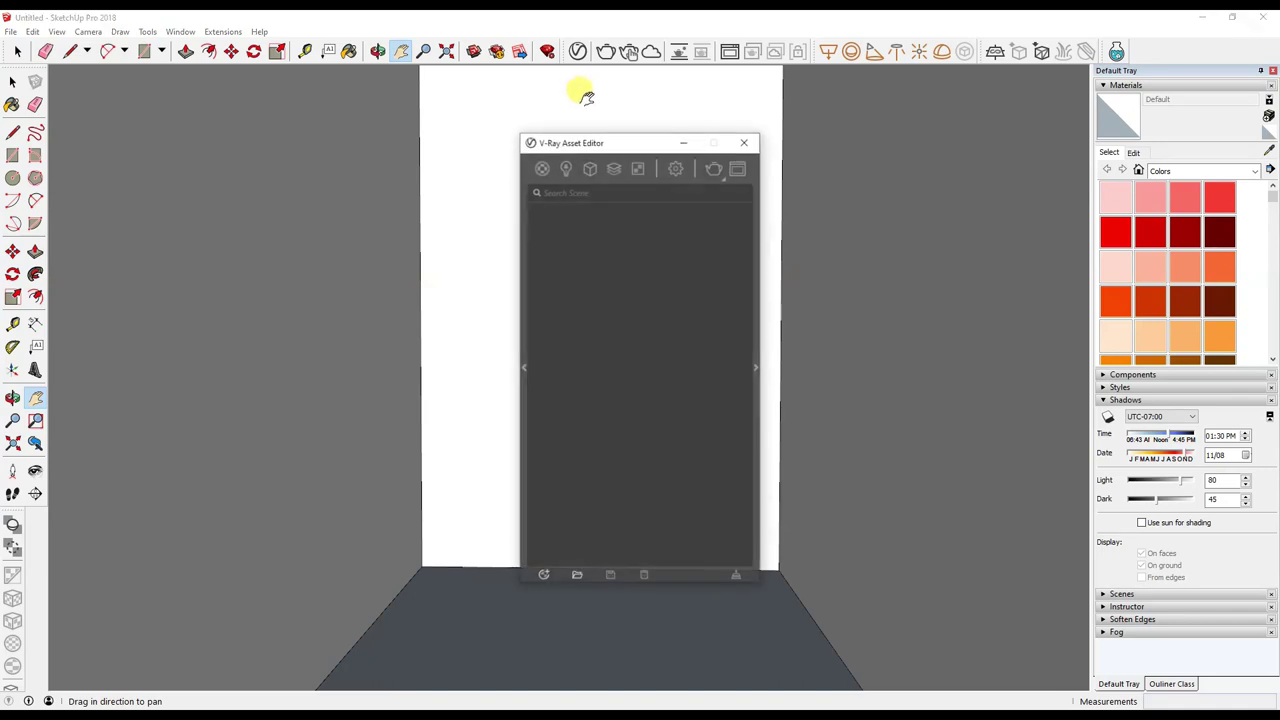
click(675, 168)
click(568, 347)
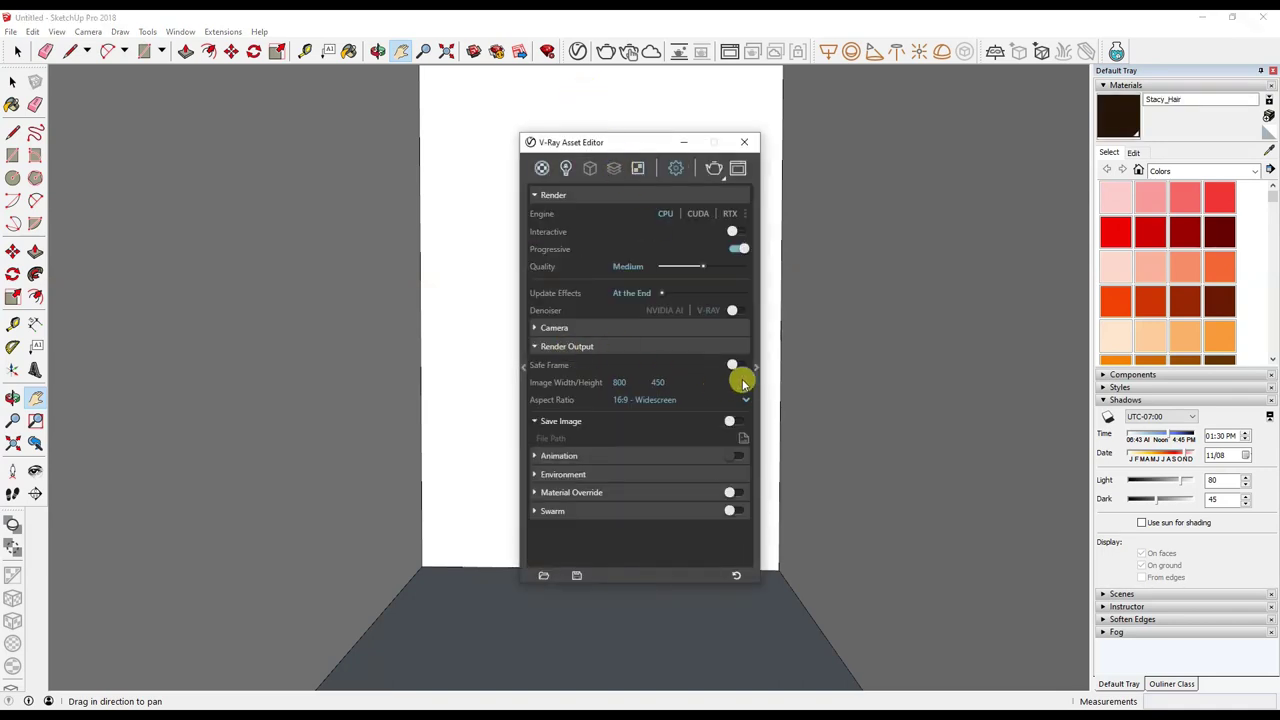
click(738, 365)
click(651, 400)
click(643, 486)
click(744, 142)
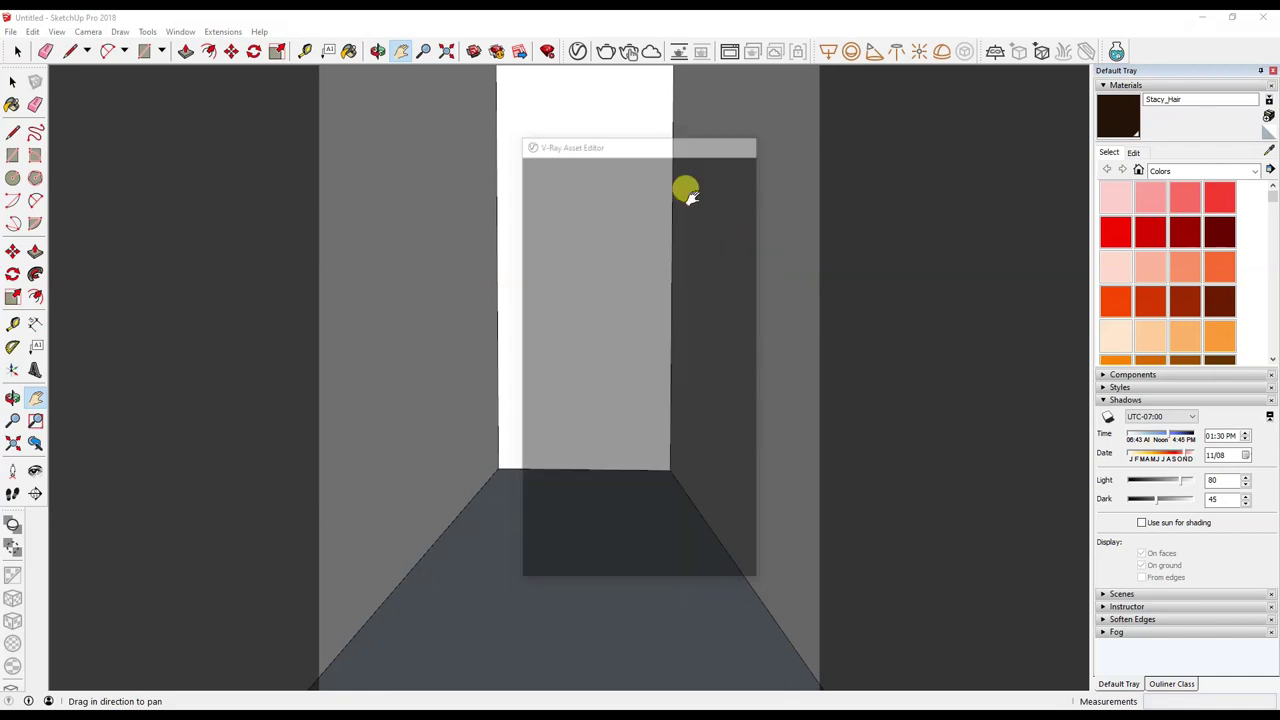
Set the camera field of view to 35 degrees and frame the room interior.
click(57, 31)
click(115, 222)
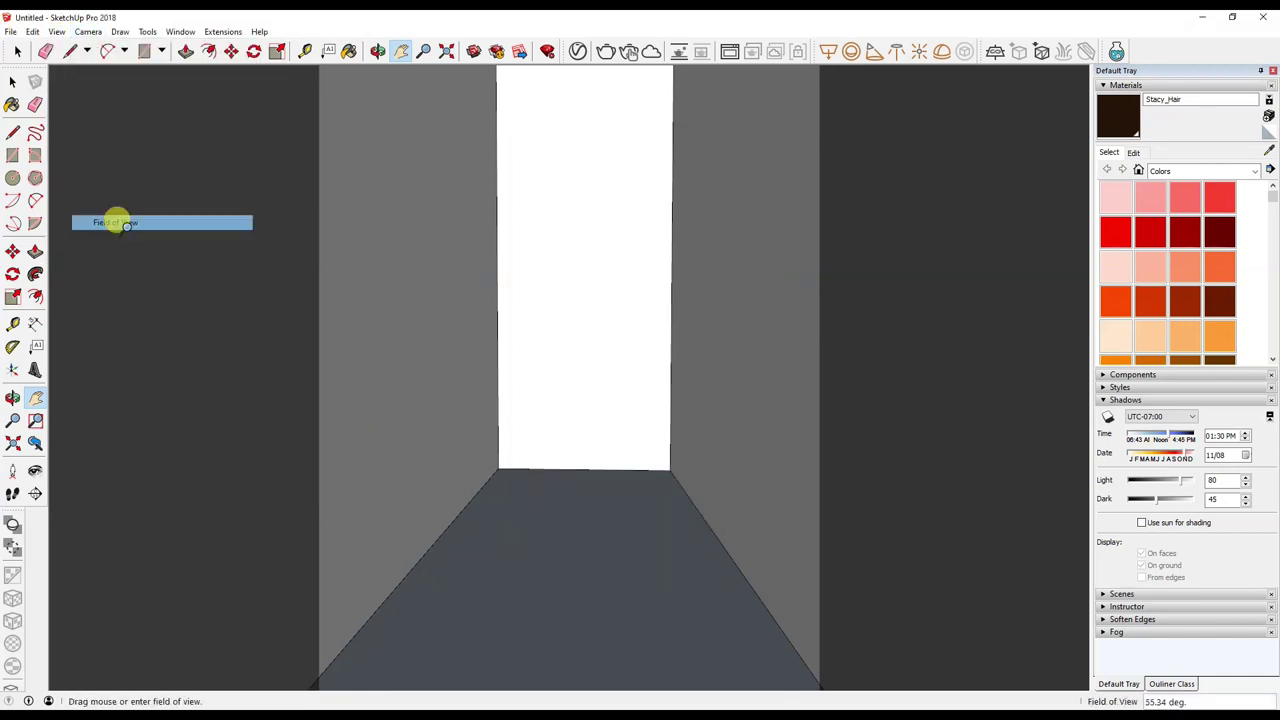
drag(517, 485, 507, 236)
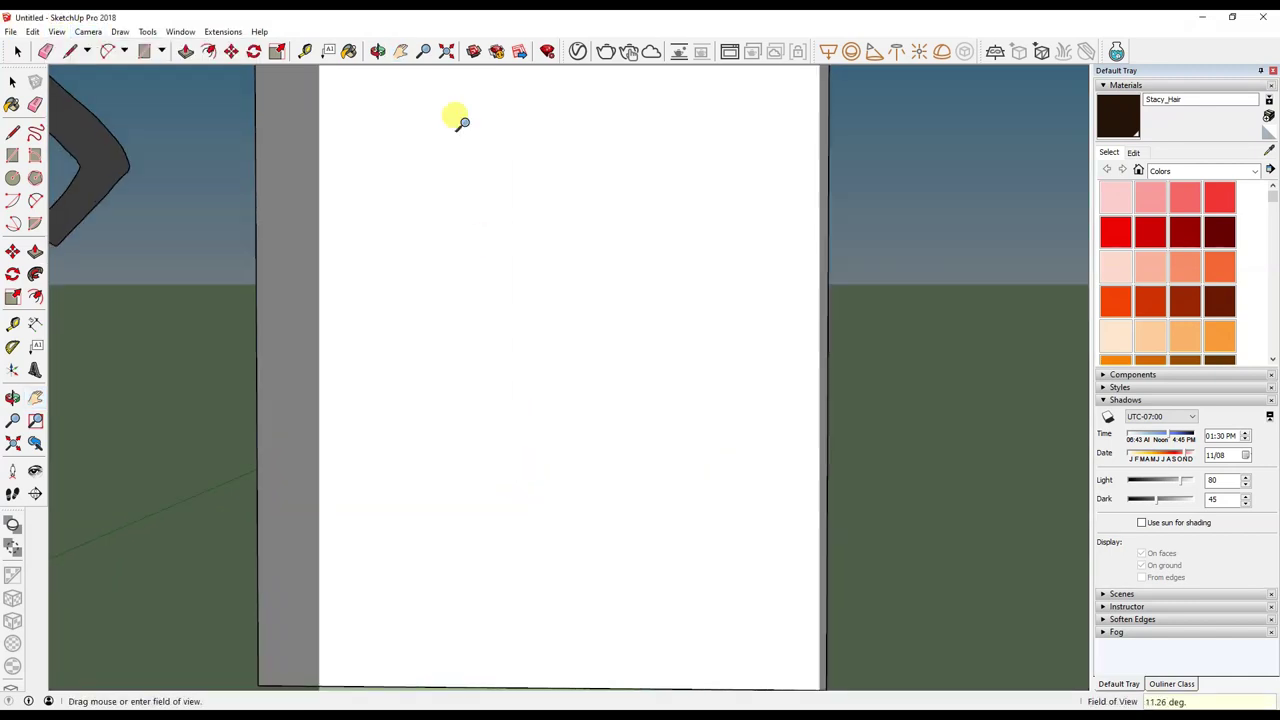
text(35)
key(Return)
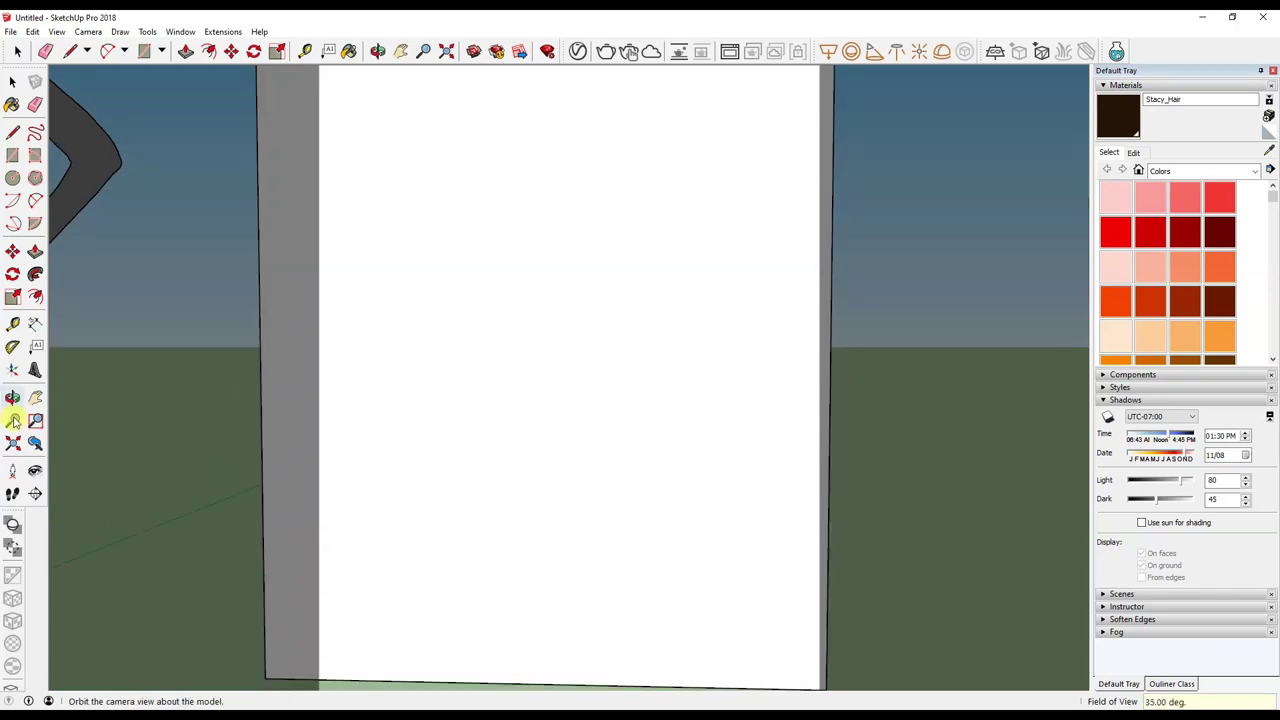
click(14, 420)
drag(527, 383, 520, 421)
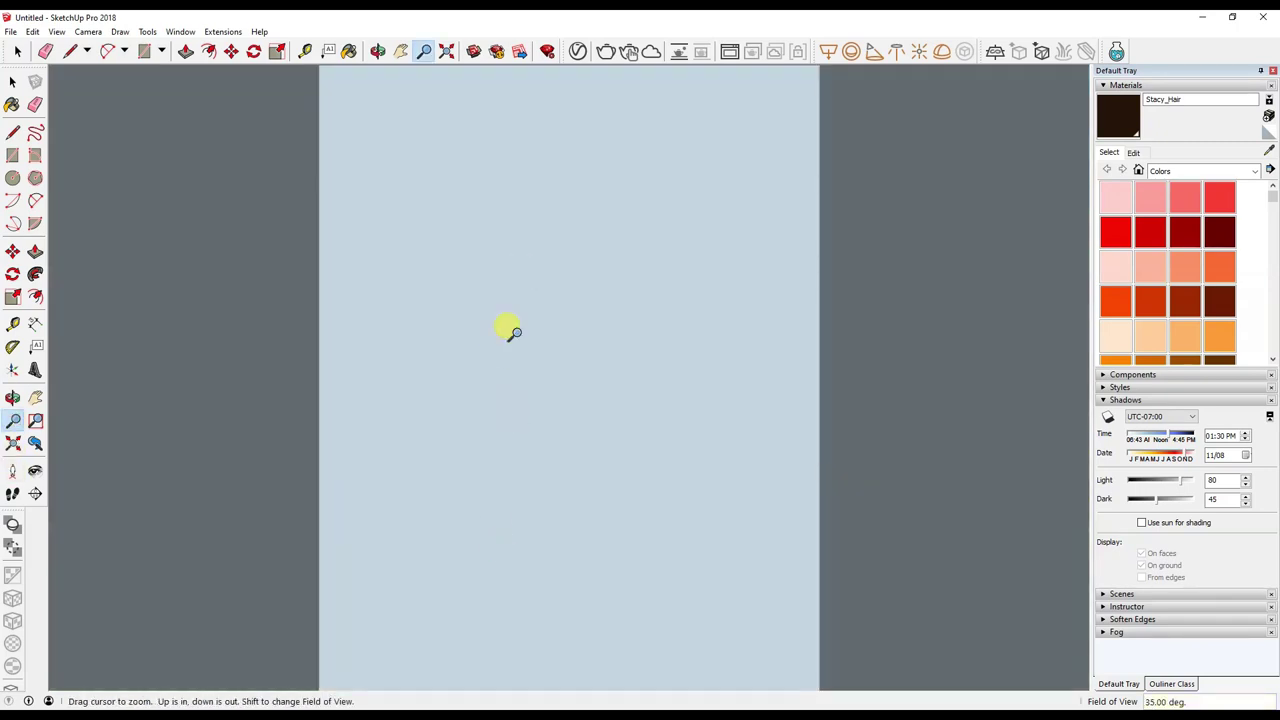
drag(497, 490, 524, 422)
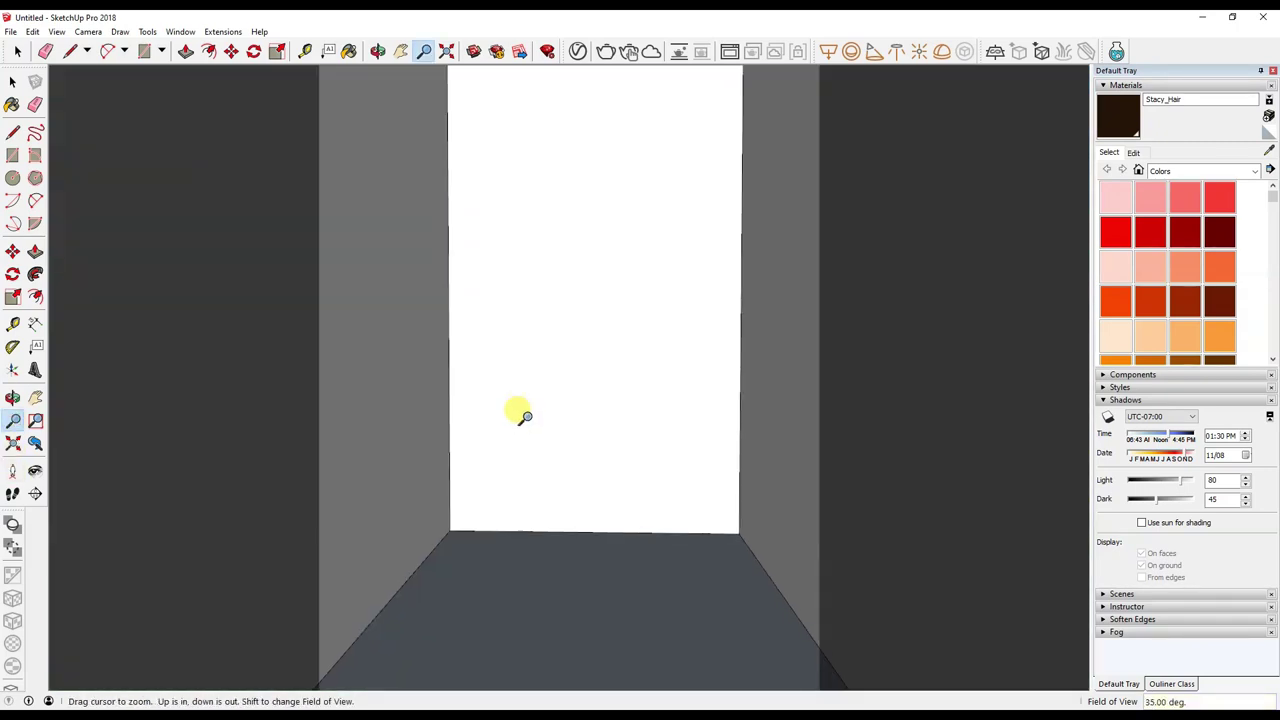
click(12, 397)
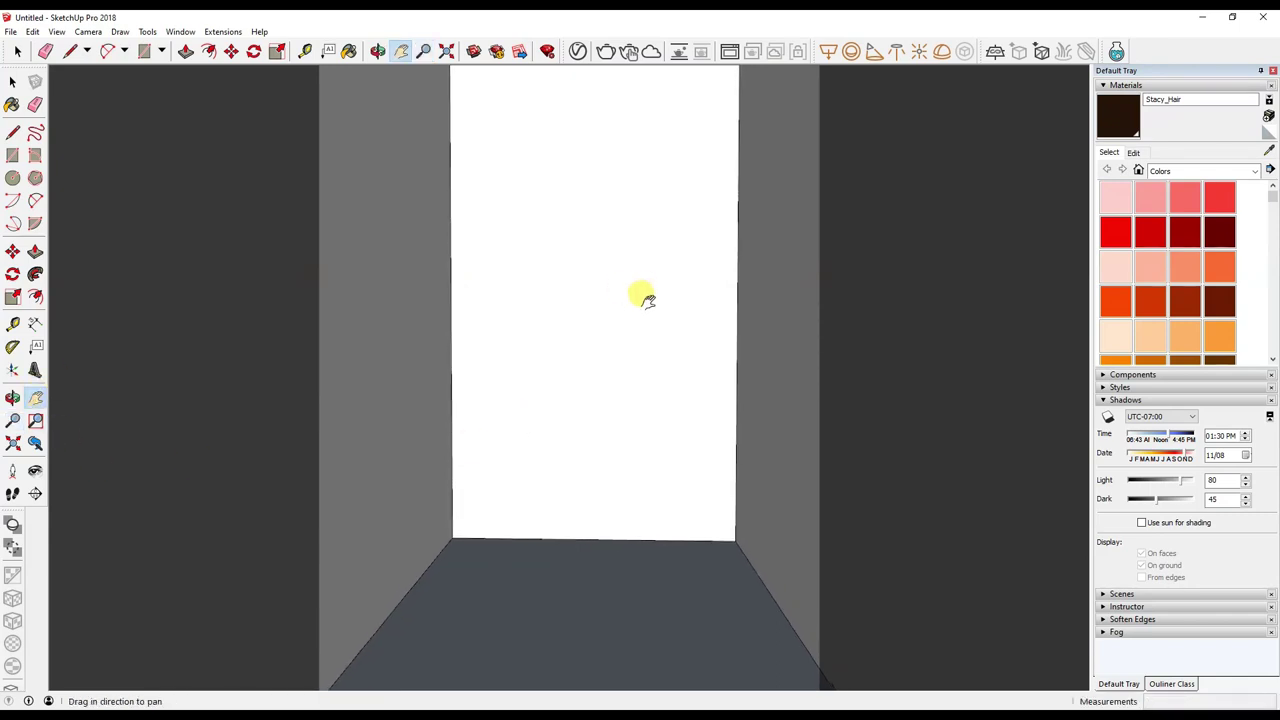
mouse_move(640, 294)
mouse_down()
mouse_move(690, 338)
mouse_move(667, 339)
mouse_up()
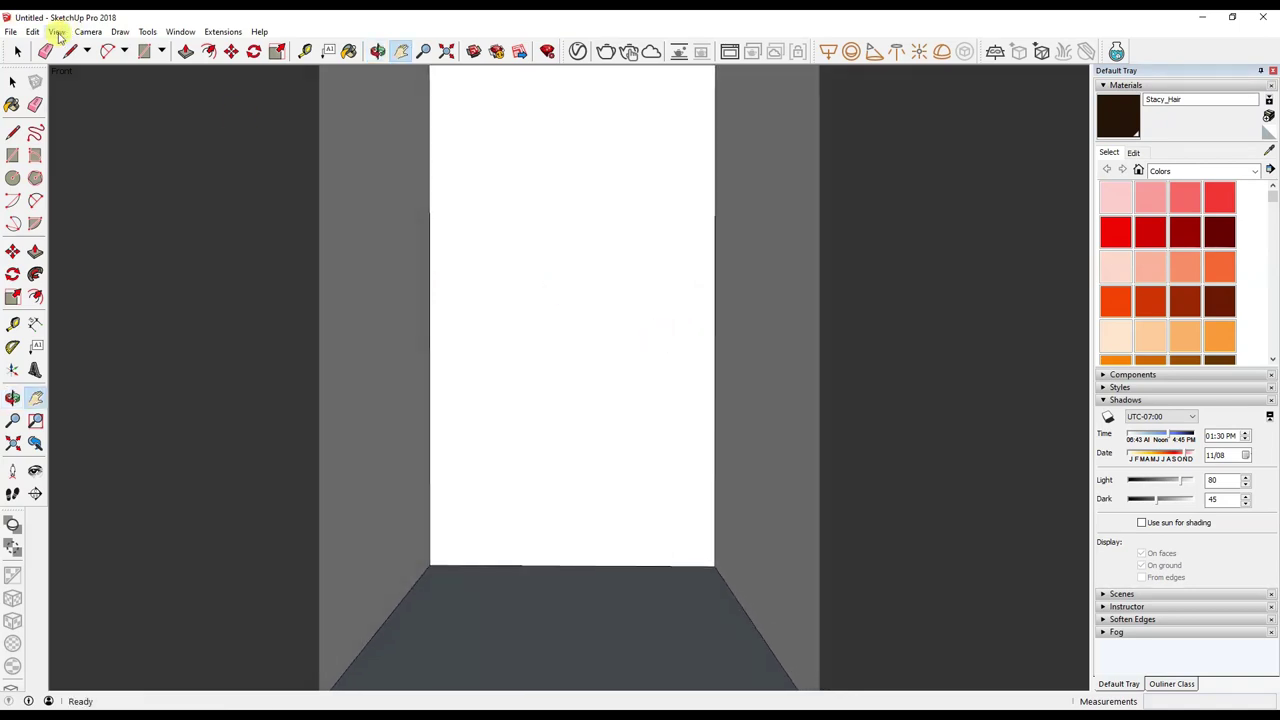
Save the current back-wall view as Scene 1.
click(57, 32)
click(200, 254)
right_click(66, 70)
click(100, 123)
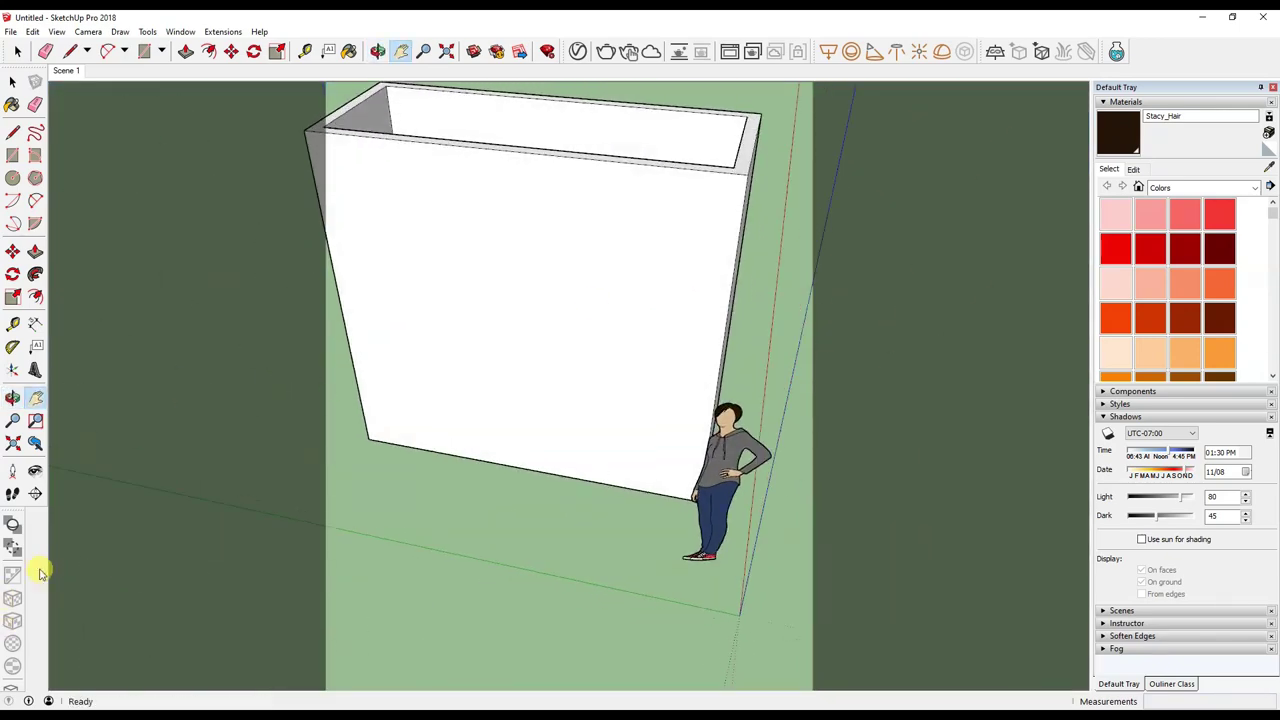
Enable the Fredo6_FredoScale toolbar, box-stretch the room wider by a side grip, and return to Scene 1.
right_click(45, 568)
click(100, 308)
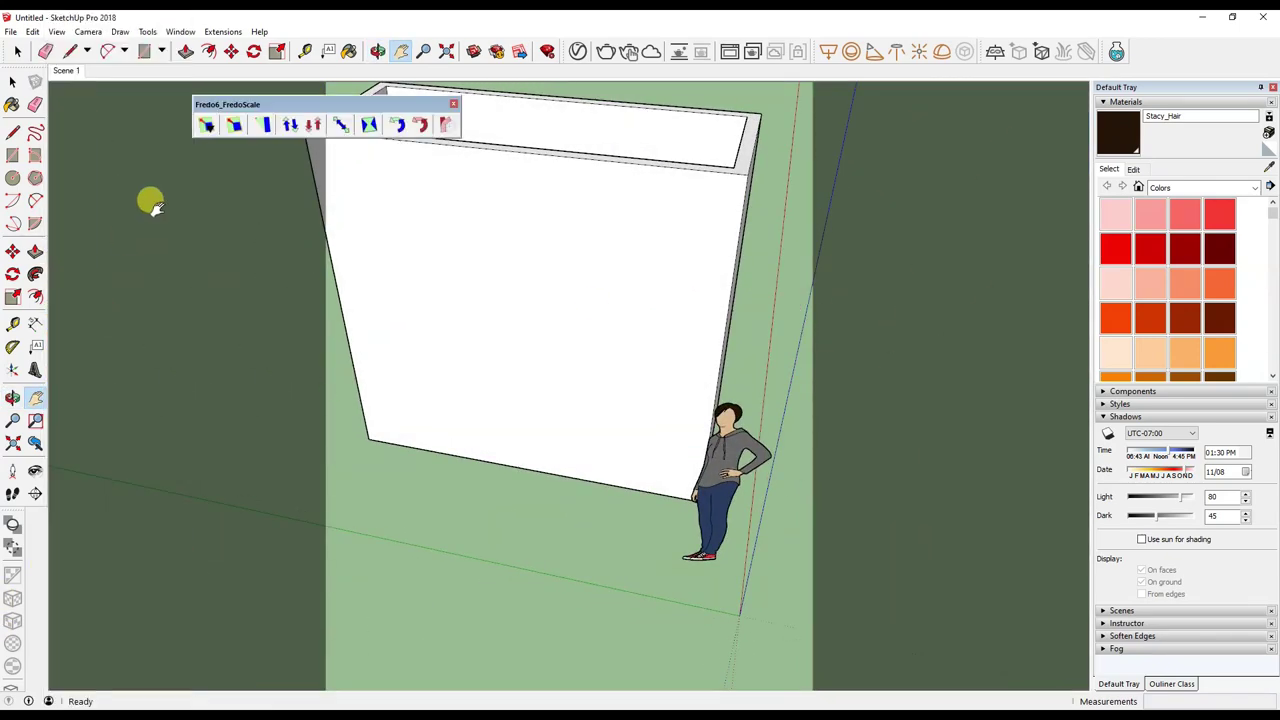
click(341, 124)
middle_drag(674, 214, 623, 263)
click(640, 226)
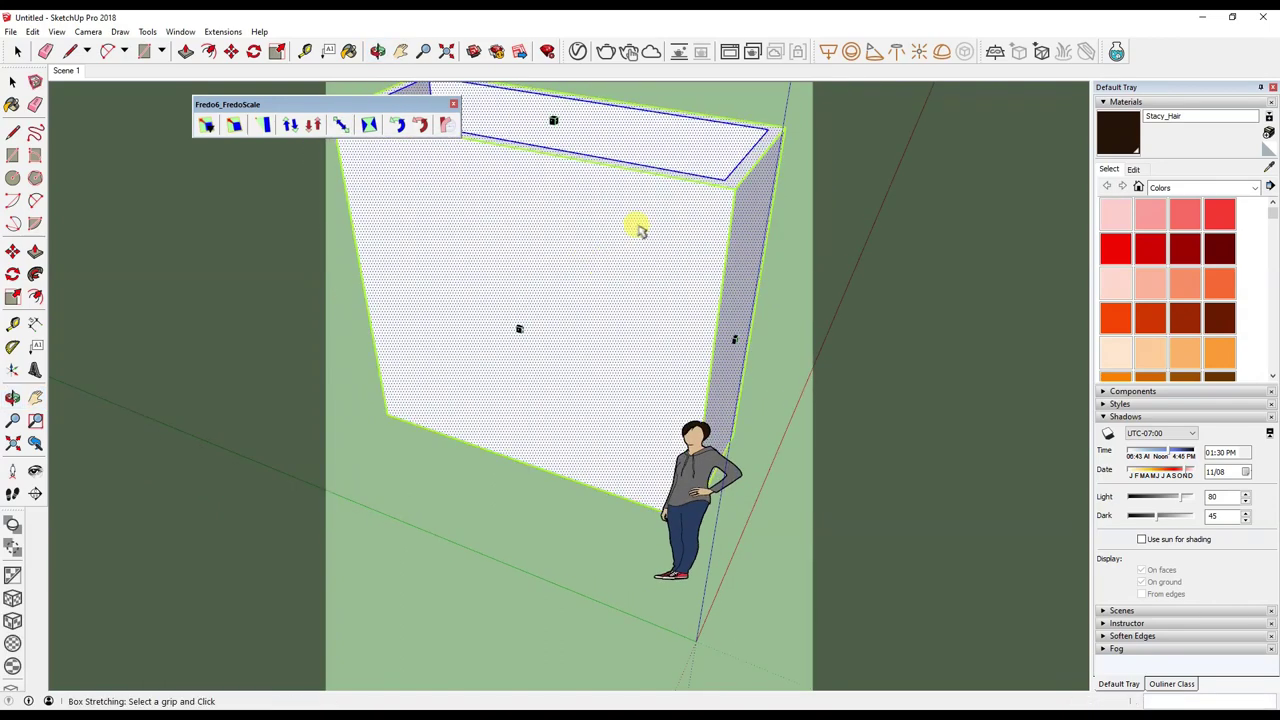
drag(735, 341, 800, 358)
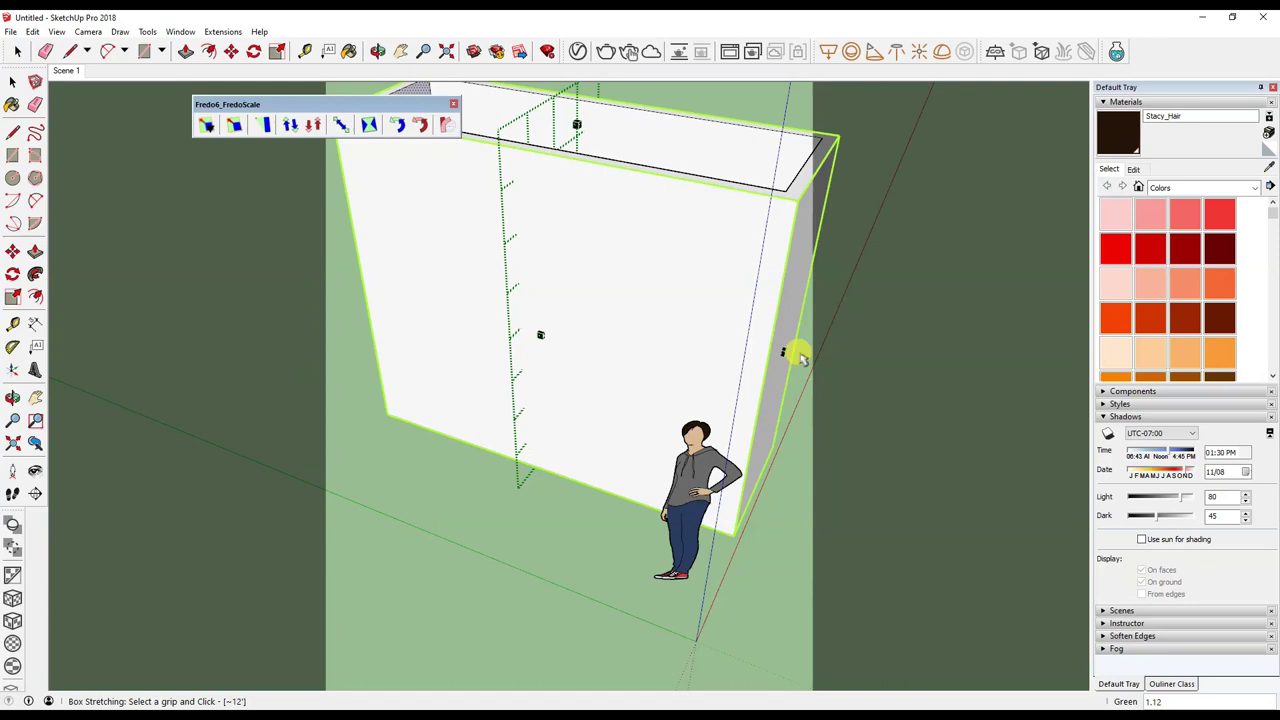
drag(800, 358, 840, 363)
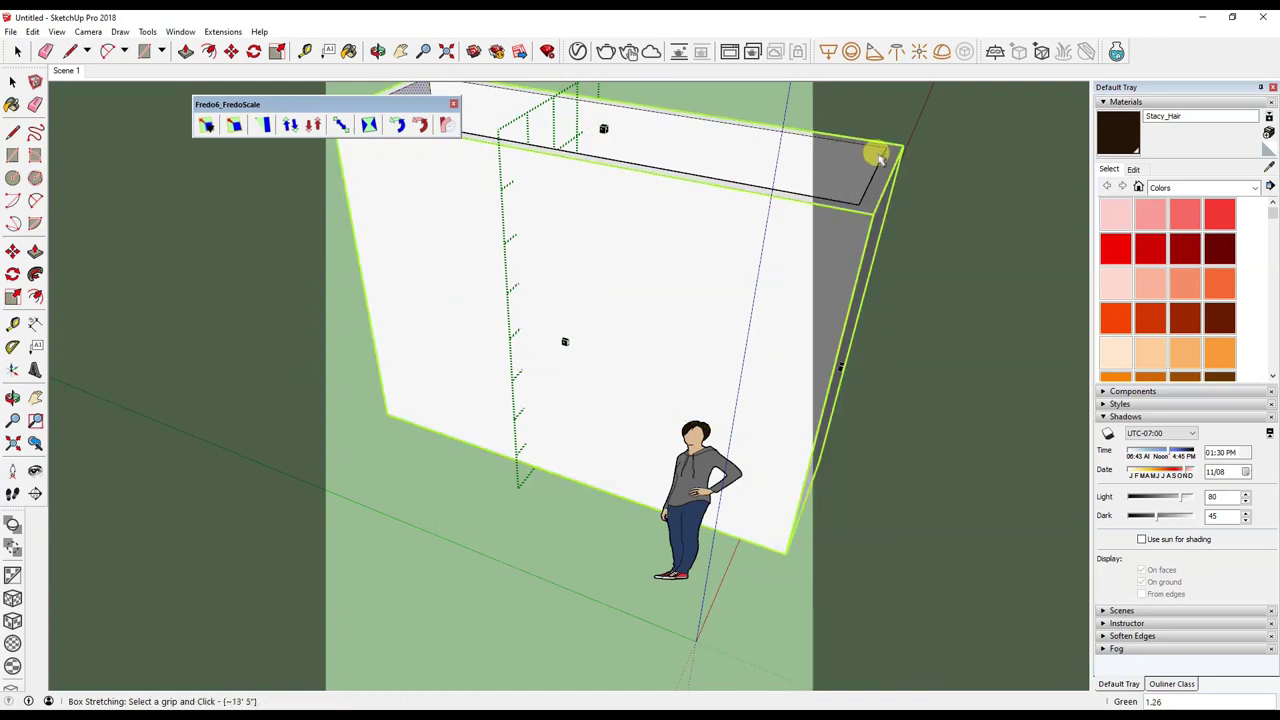
middle_drag(660, 300, 609, 694)
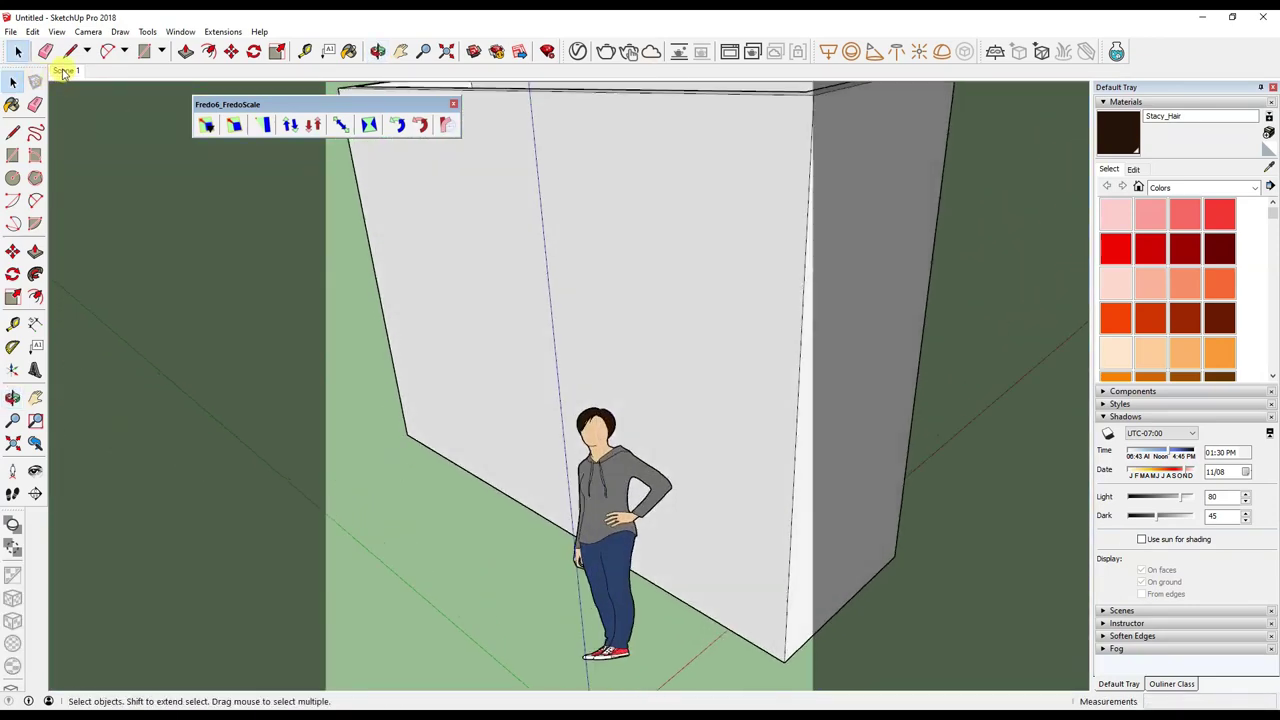
scroll(600, 400, up, 5)
click(60, 72)
Add two parallel Tape Measure guides on the right wall at shelf height.
click(12, 420)
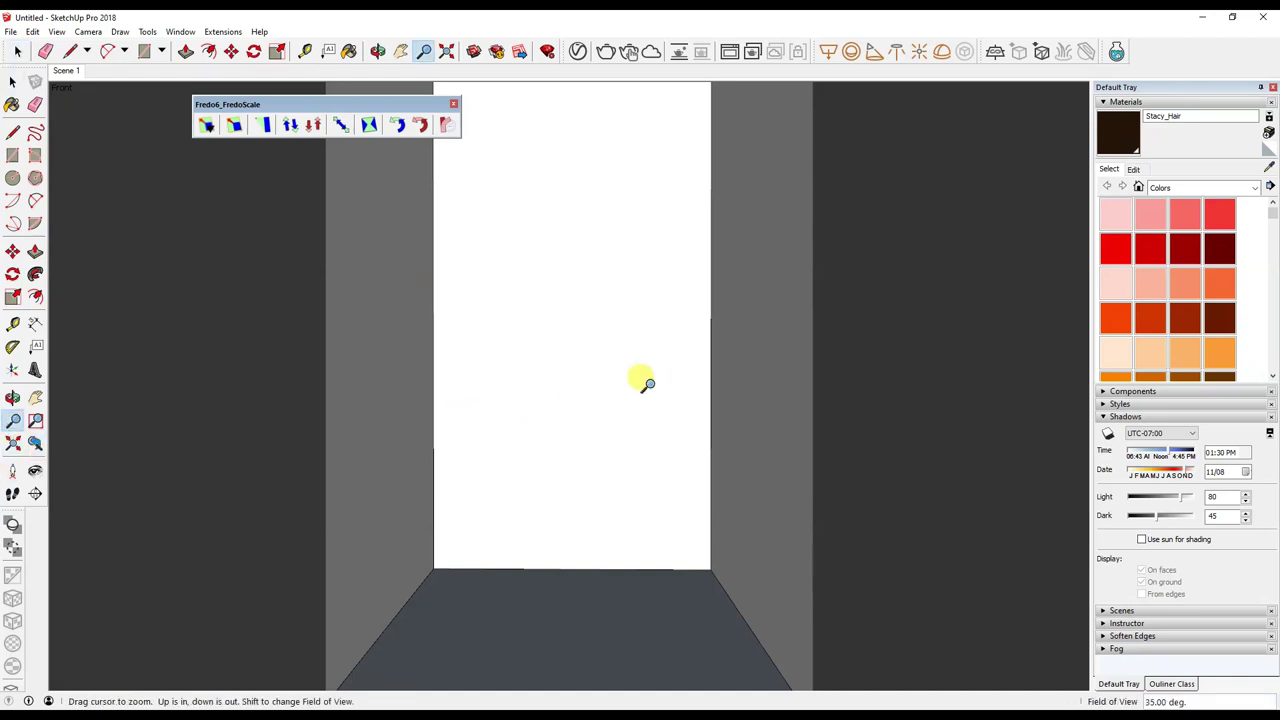
drag(663, 386, 643, 414)
key(o)
drag(613, 308, 609, 357)
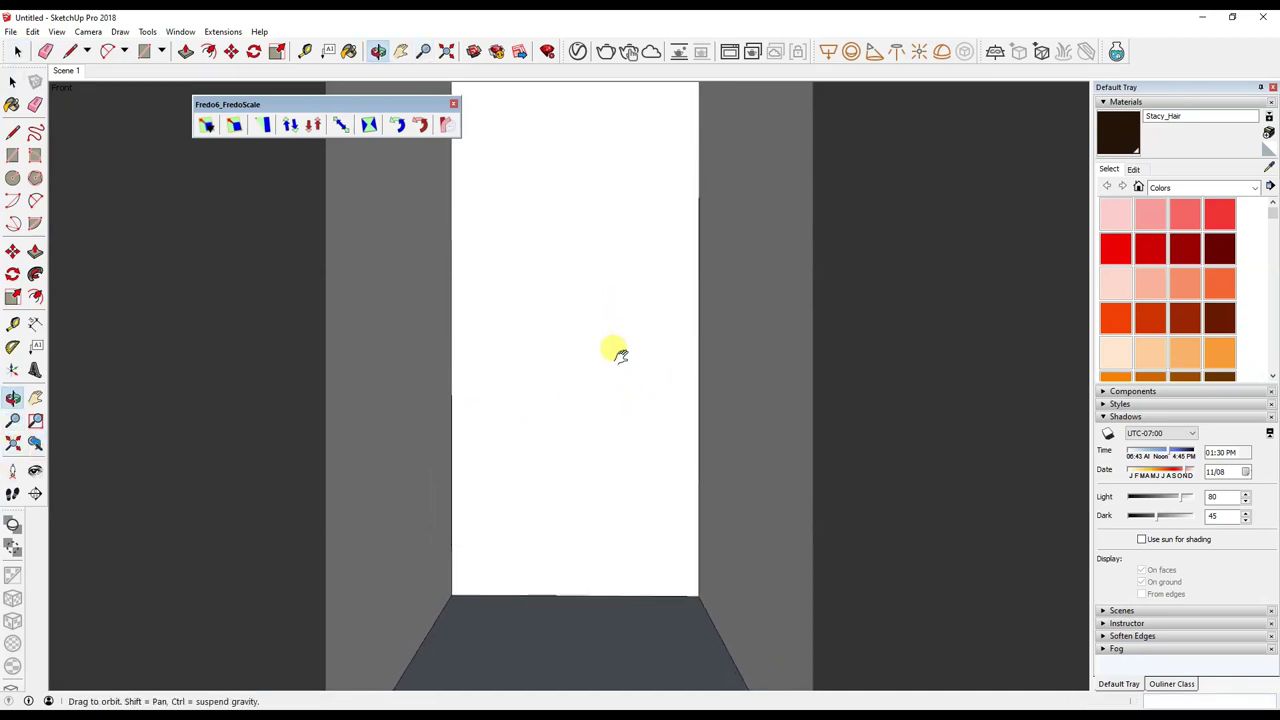
key(z)
key(t)
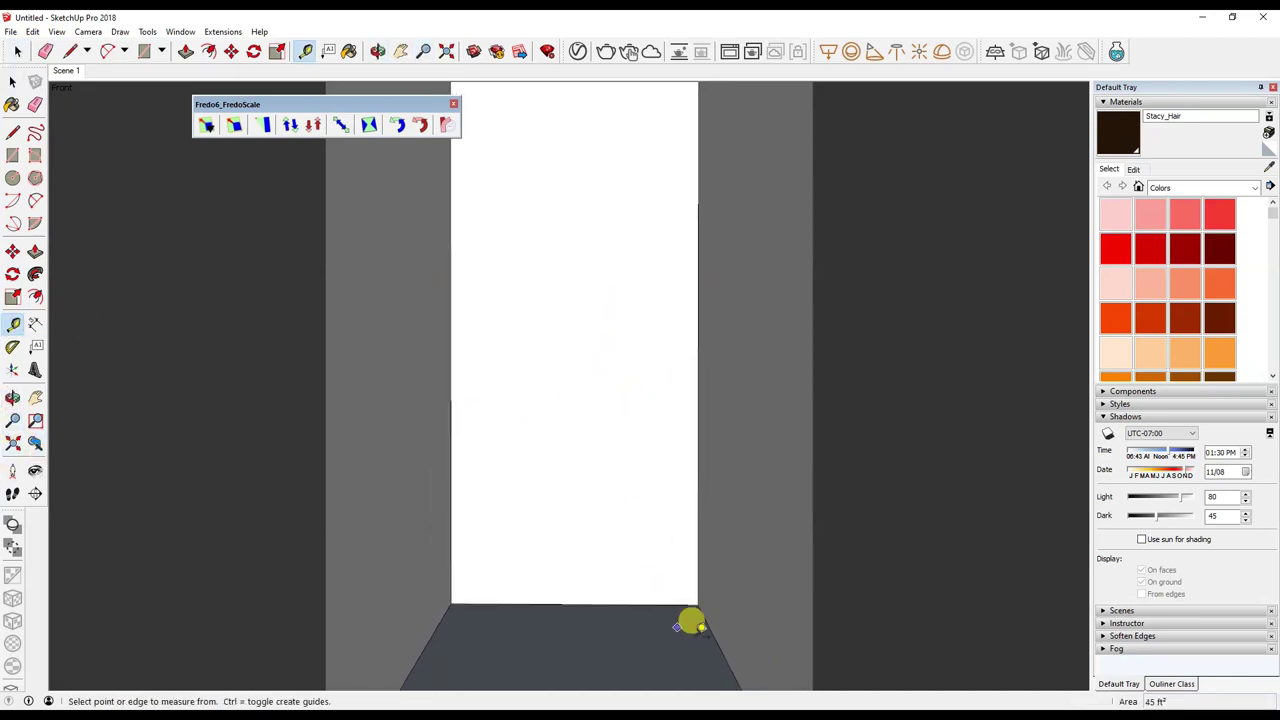
click(603, 602)
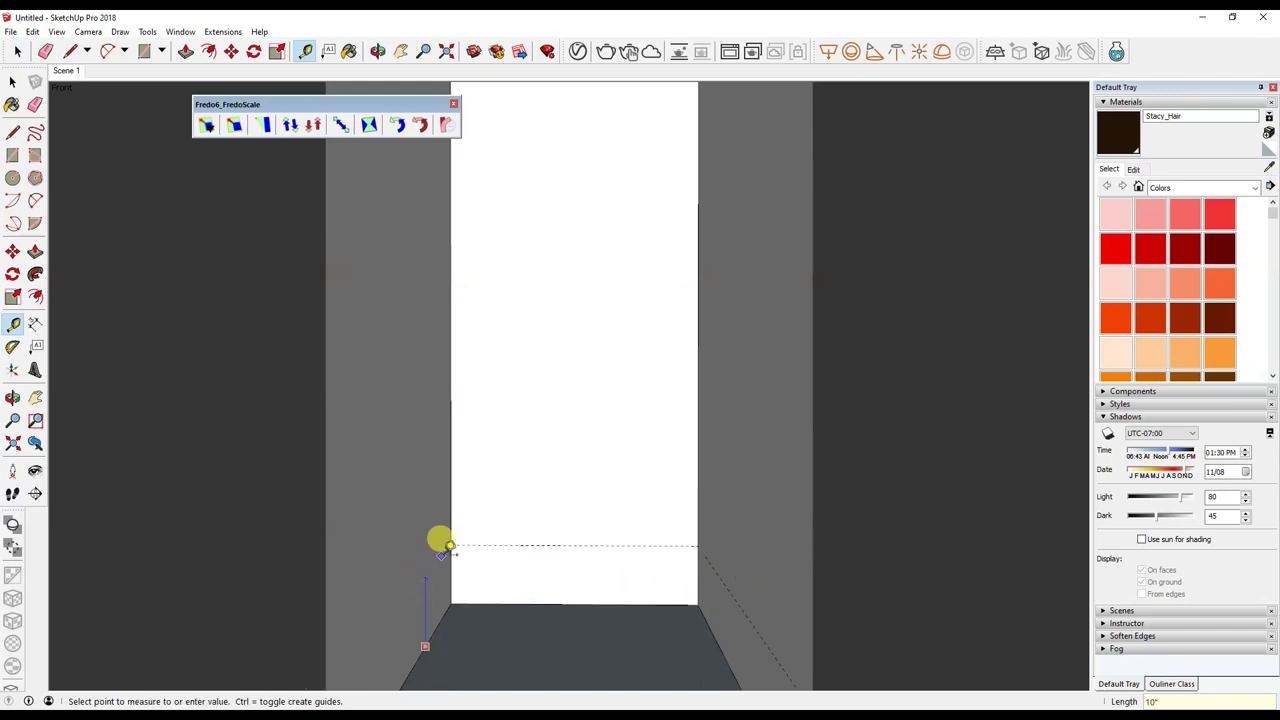
mouse_move(597, 514)
middle_down()
mouse_move(546, 551)
mouse_move(549, 573)
middle_up()
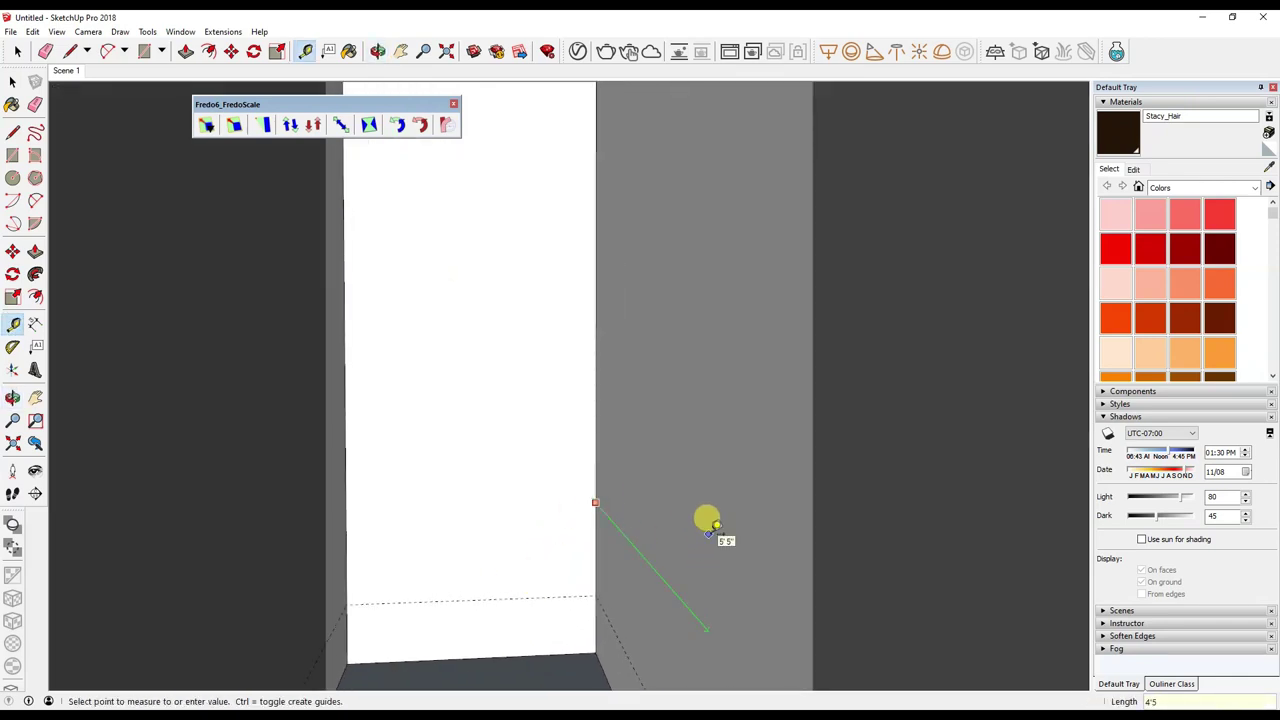
mouse_move(708, 533)
middle_down()
mouse_move(777, 391)
mouse_move(717, 383)
middle_up()
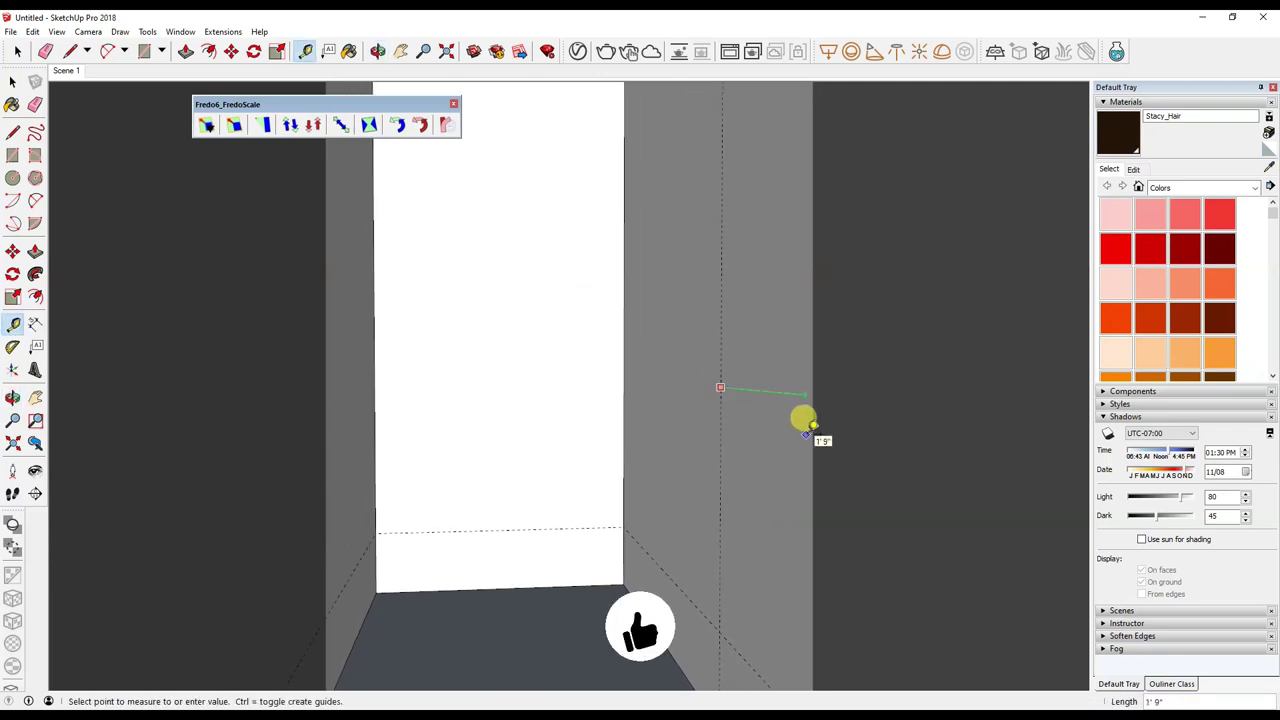
click(805, 420)
mouse_move(806, 420)
middle_down()
mouse_move(683, 591)
mouse_move(729, 146)
mouse_move(697, 458)
middle_up()
key(space)
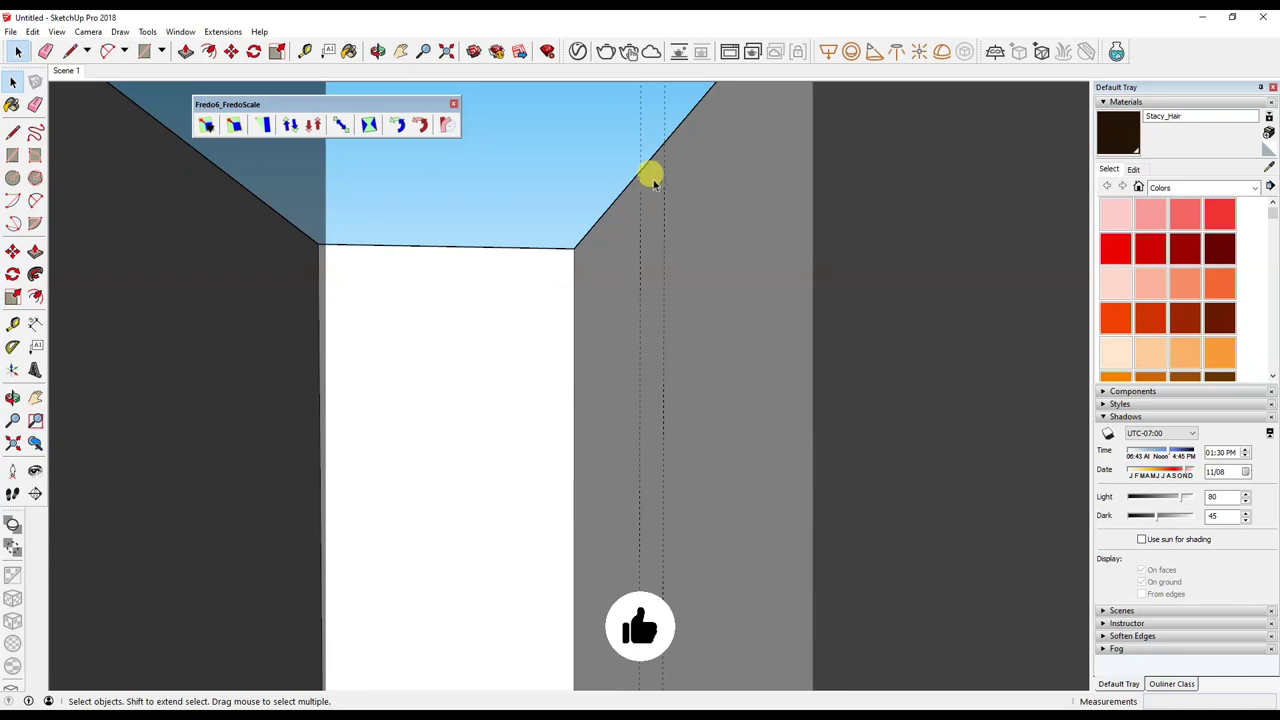
Trace a horizontal line along the guide across the walls to the room corner.
key(l)
click(640, 165)
mouse_move(640, 165)
middle_down()
mouse_move(634, 214)
mouse_move(665, 445)
middle_up()
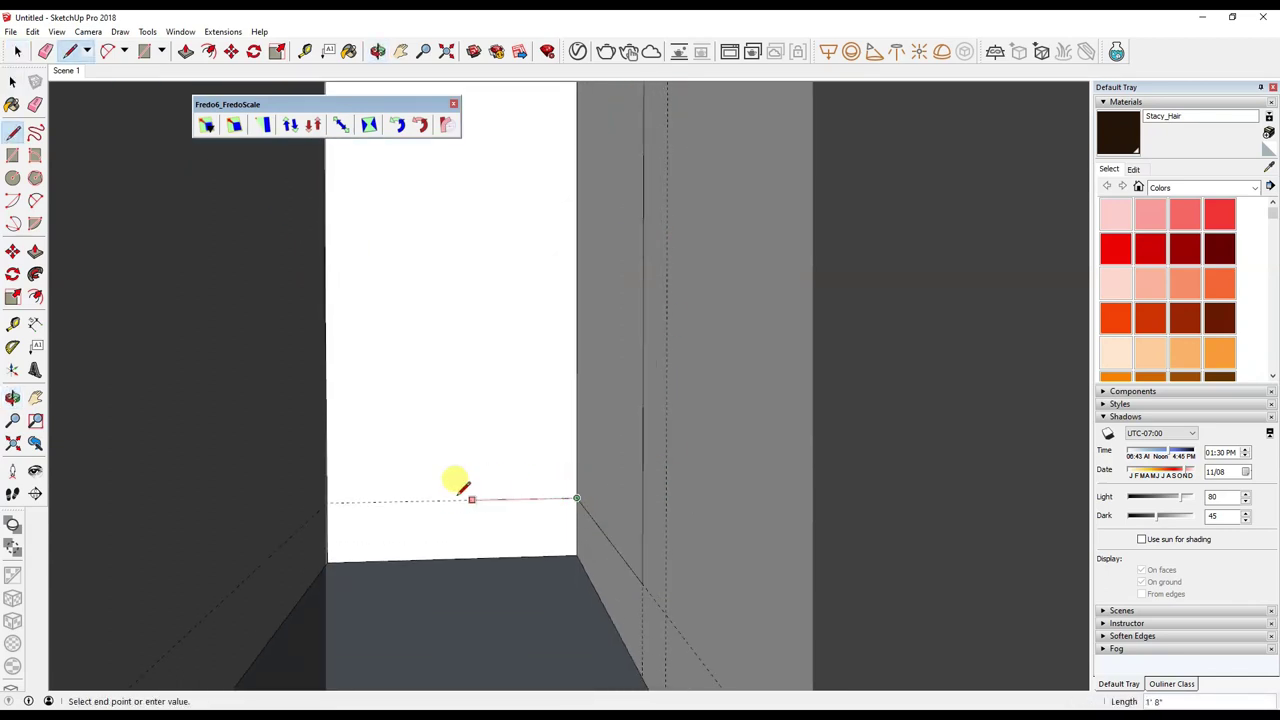
middle_drag(331, 492, 391, 460)
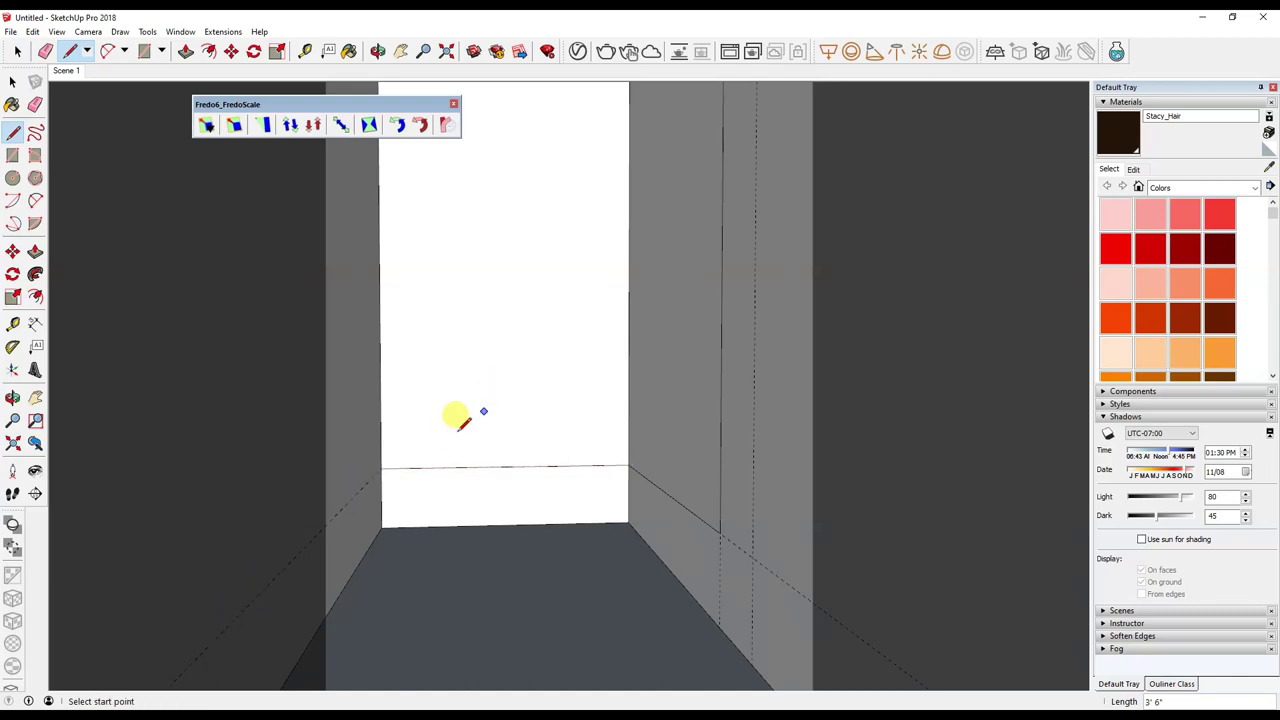
click(380, 467)
middle_drag(175, 670, 317, 420)
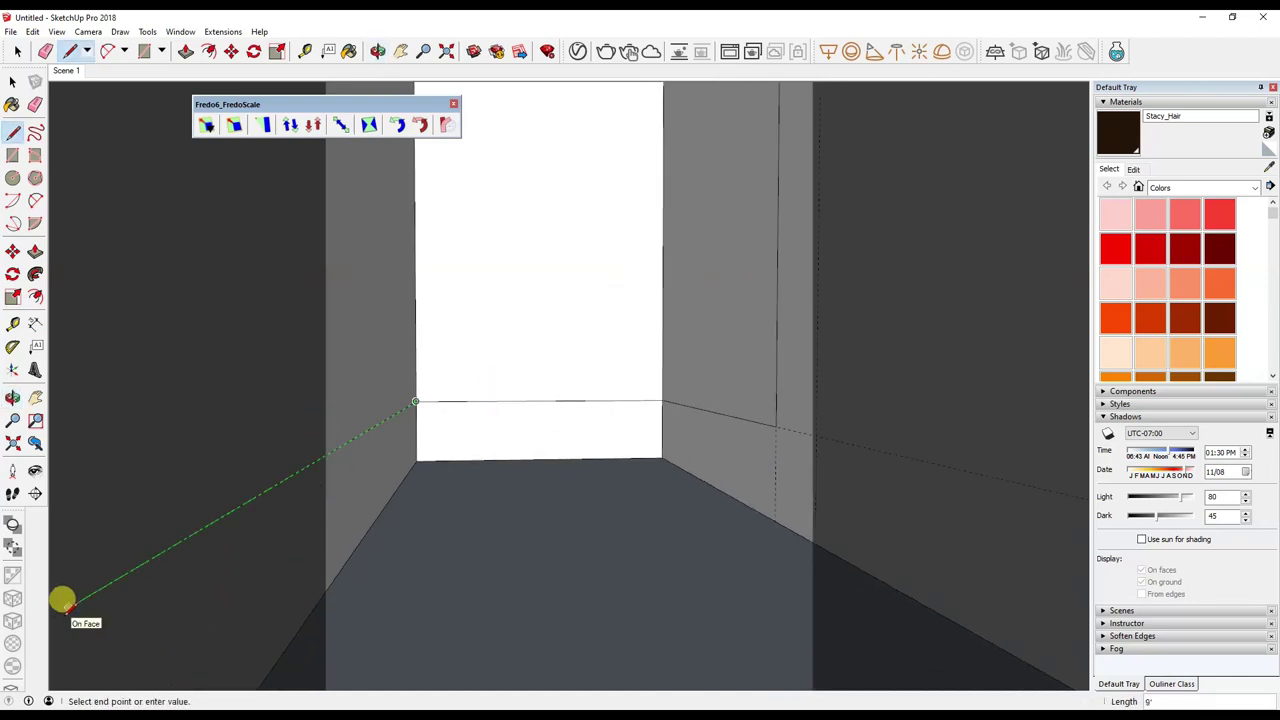
middle_drag(275, 503, 503, 489)
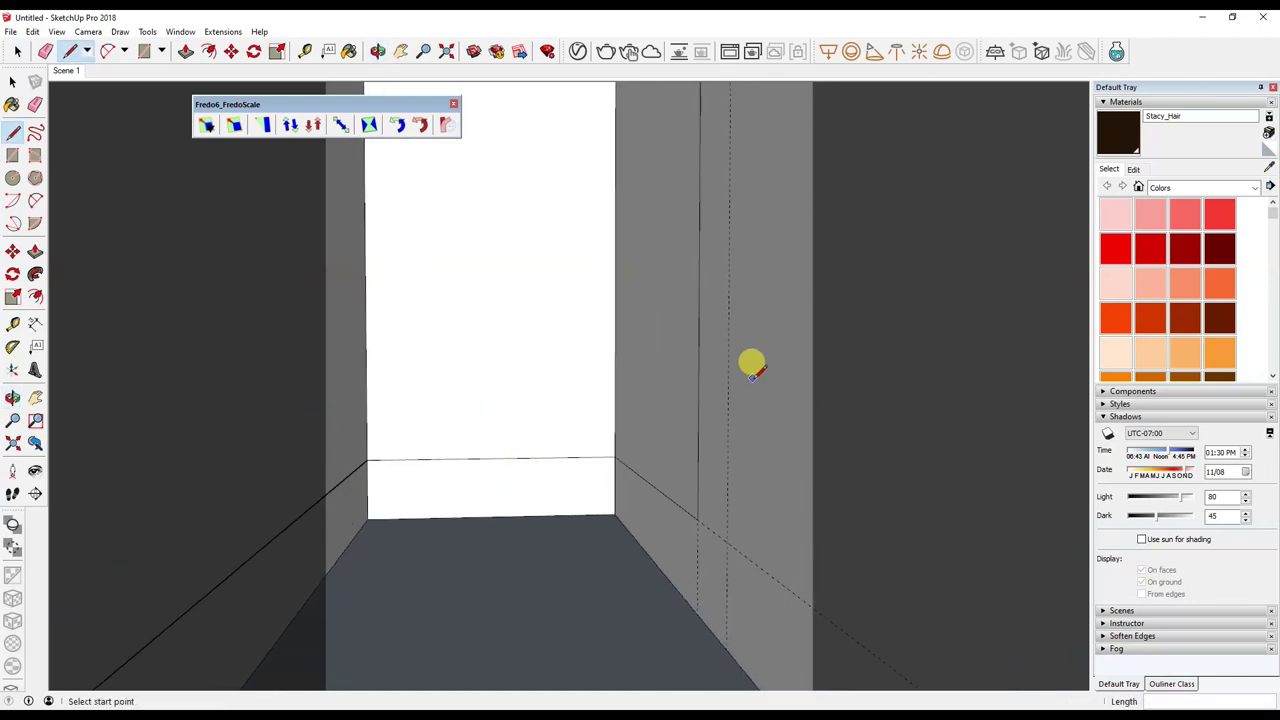
mouse_move(620, 509)
middle_down()
mouse_move(636, 503)
mouse_move(618, 475)
middle_up()
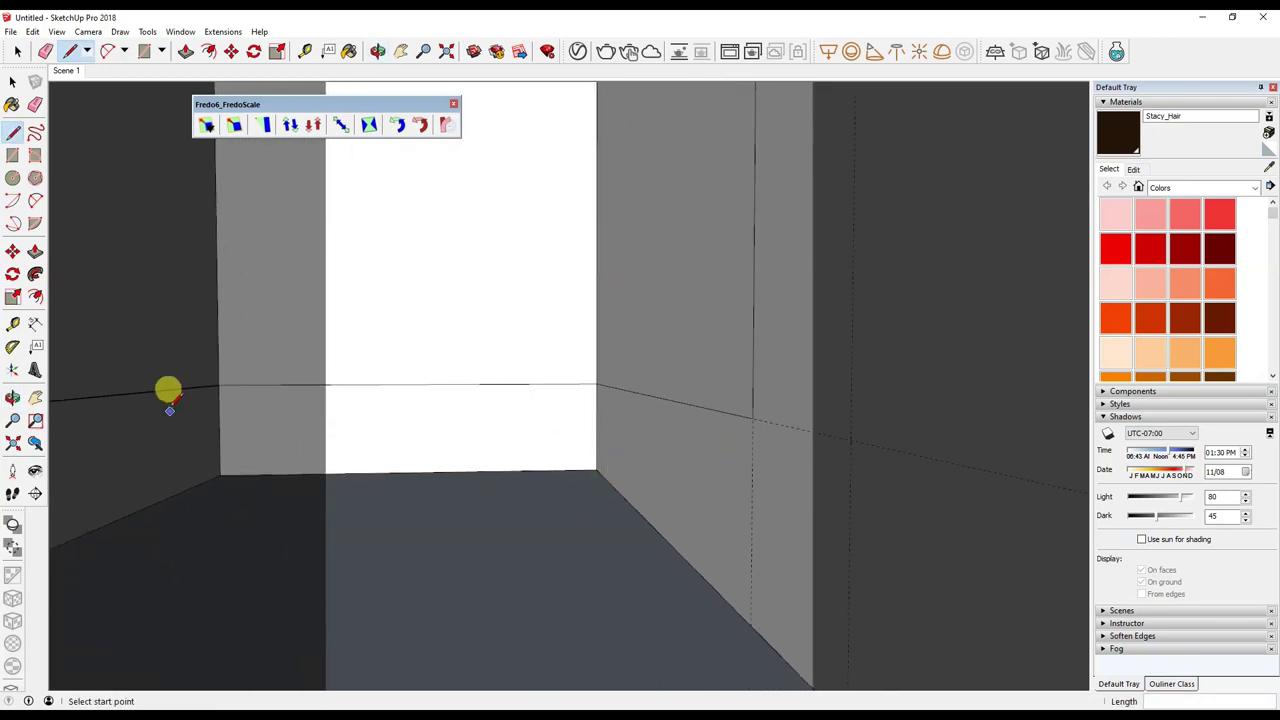
key(space)
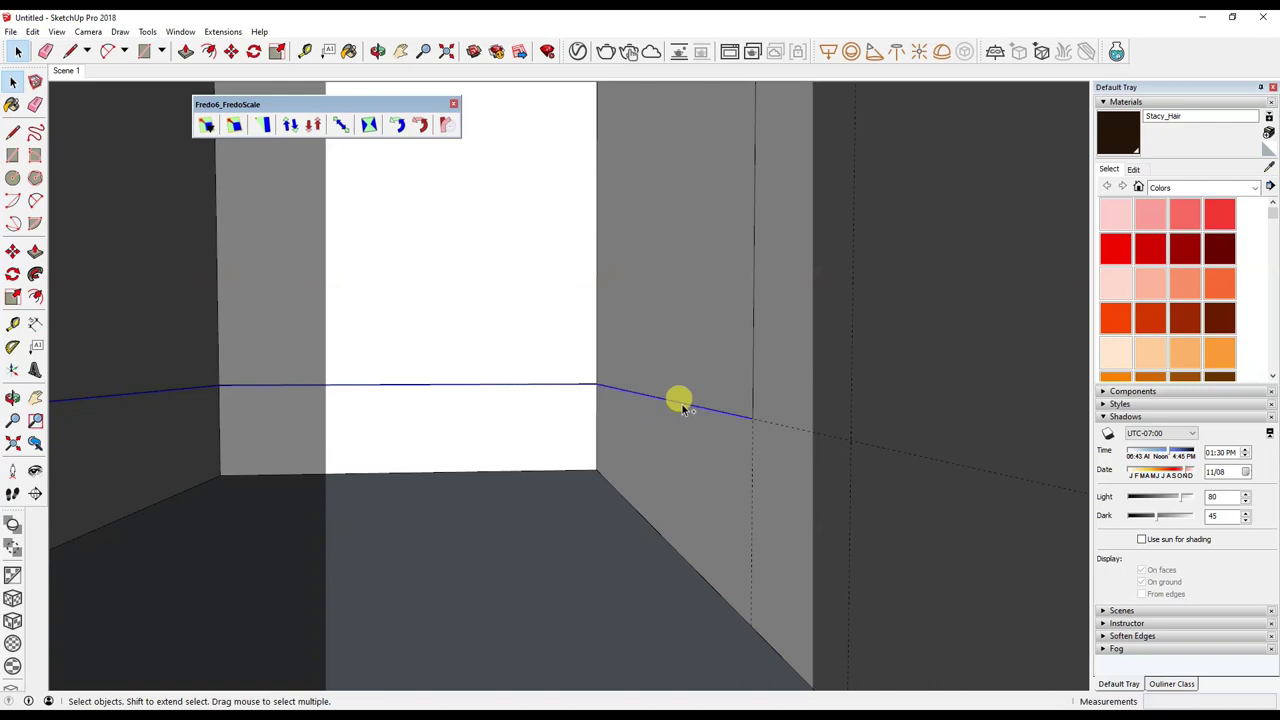
right_click(752, 372)
Open the room Group for editing from the Outliner and select the wall-line edges.
click(840, 457)
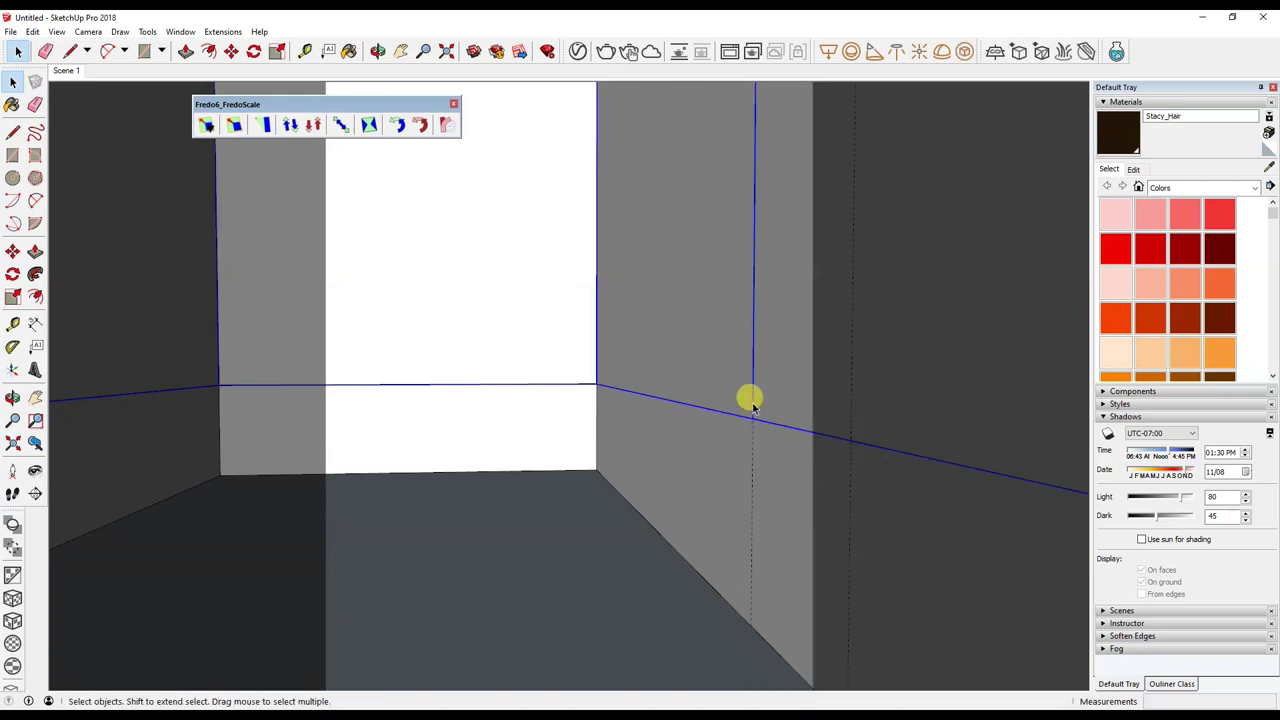
click(752, 405)
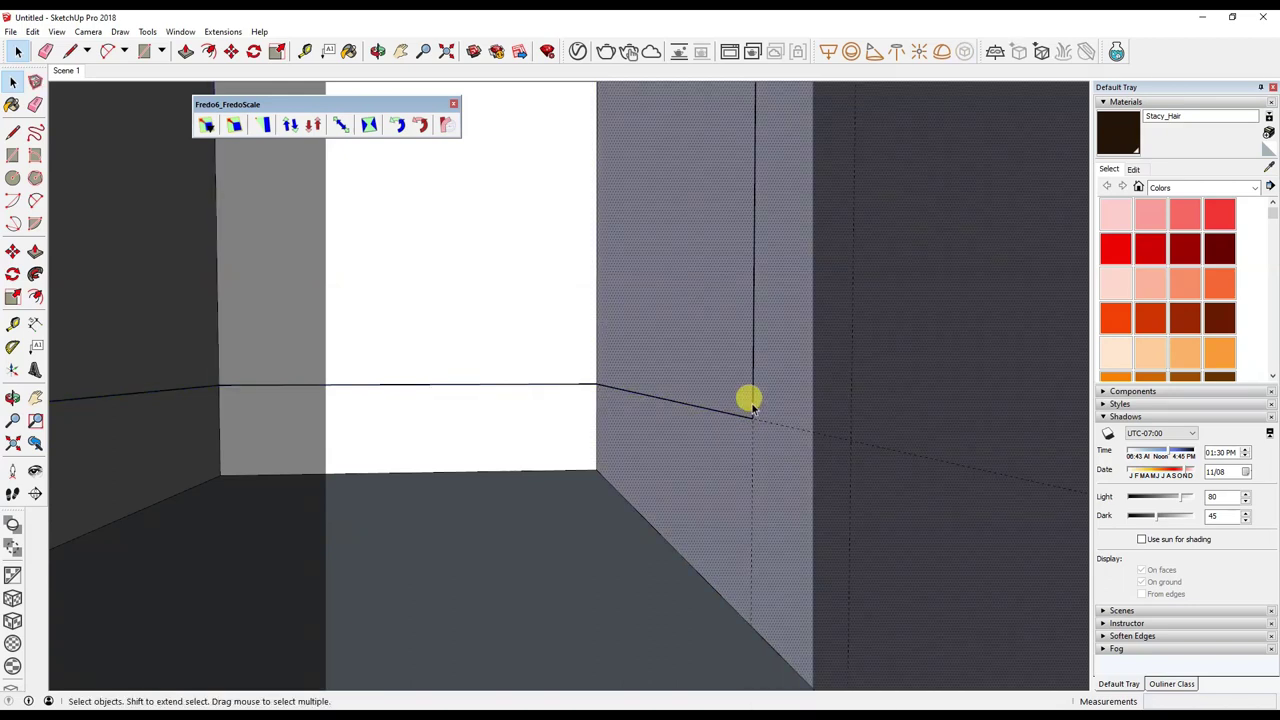
click(1125, 102)
click(1171, 683)
double_click(1135, 442)
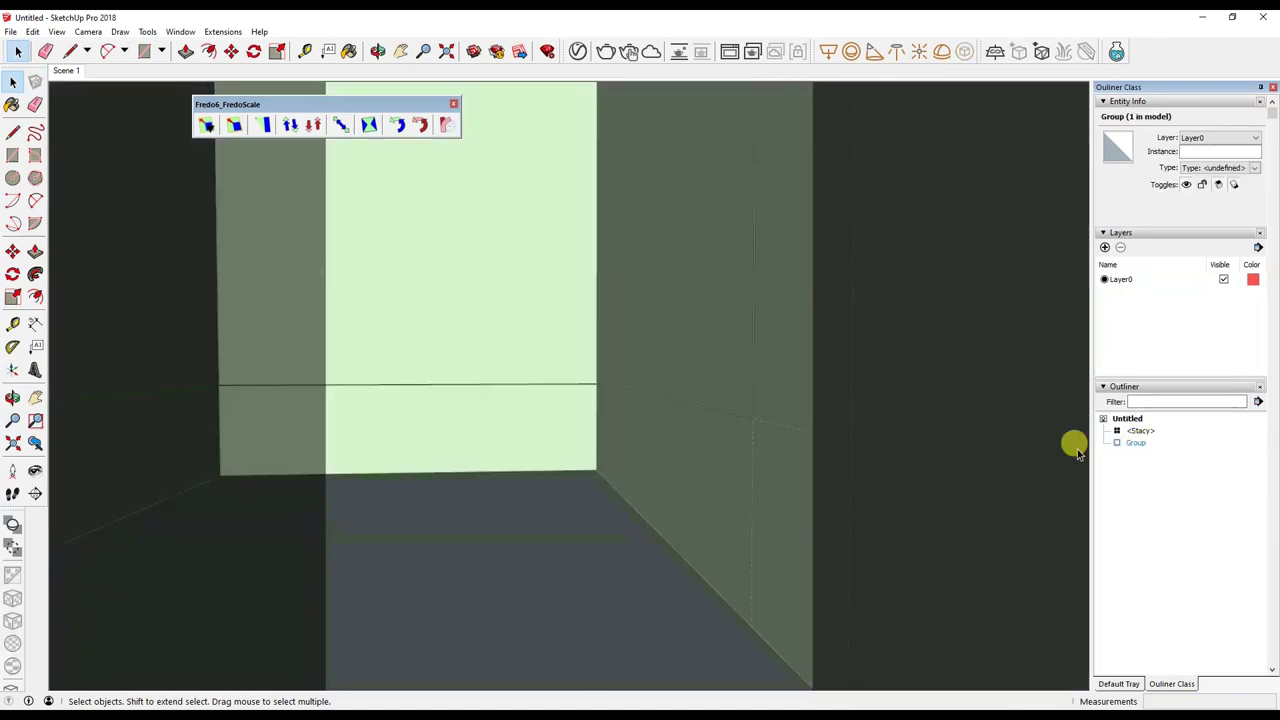
click(746, 372)
mouse_move(743, 357)
middle_down()
mouse_move(700, 443)
mouse_move(635, 438)
middle_up()
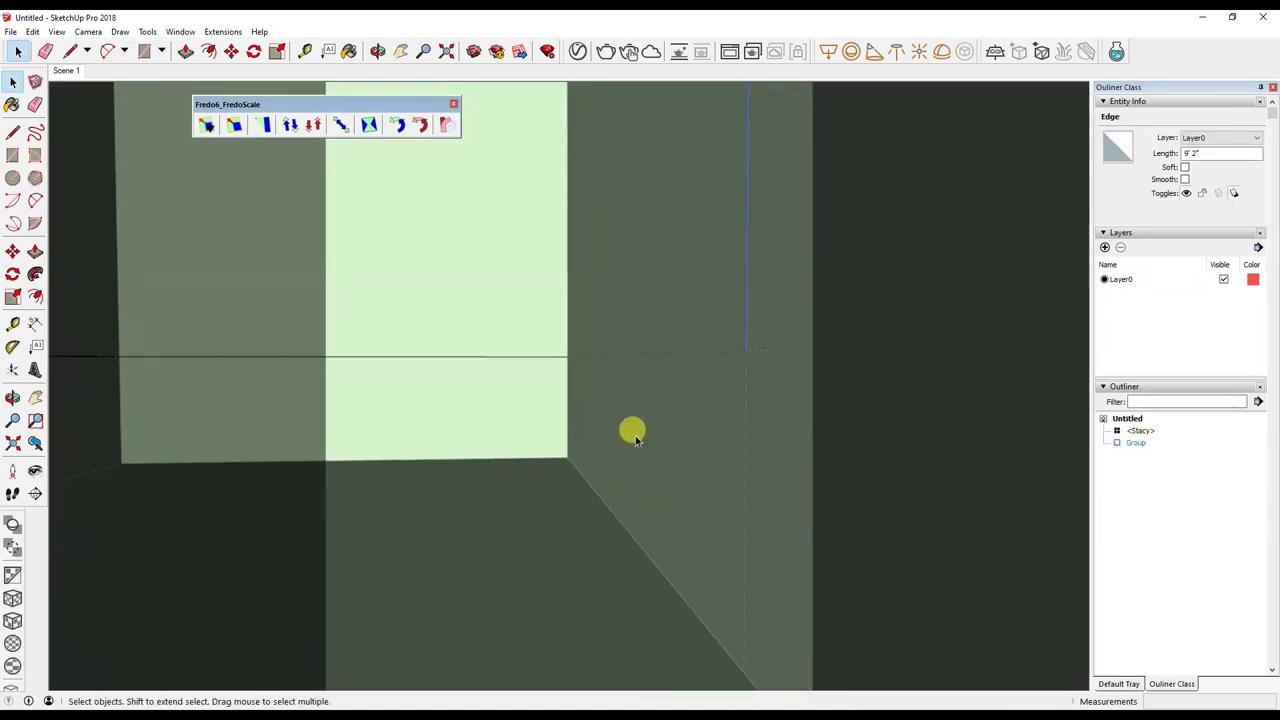
Draw a small rectangular shelf profile at the wall corner.
click(23, 158)
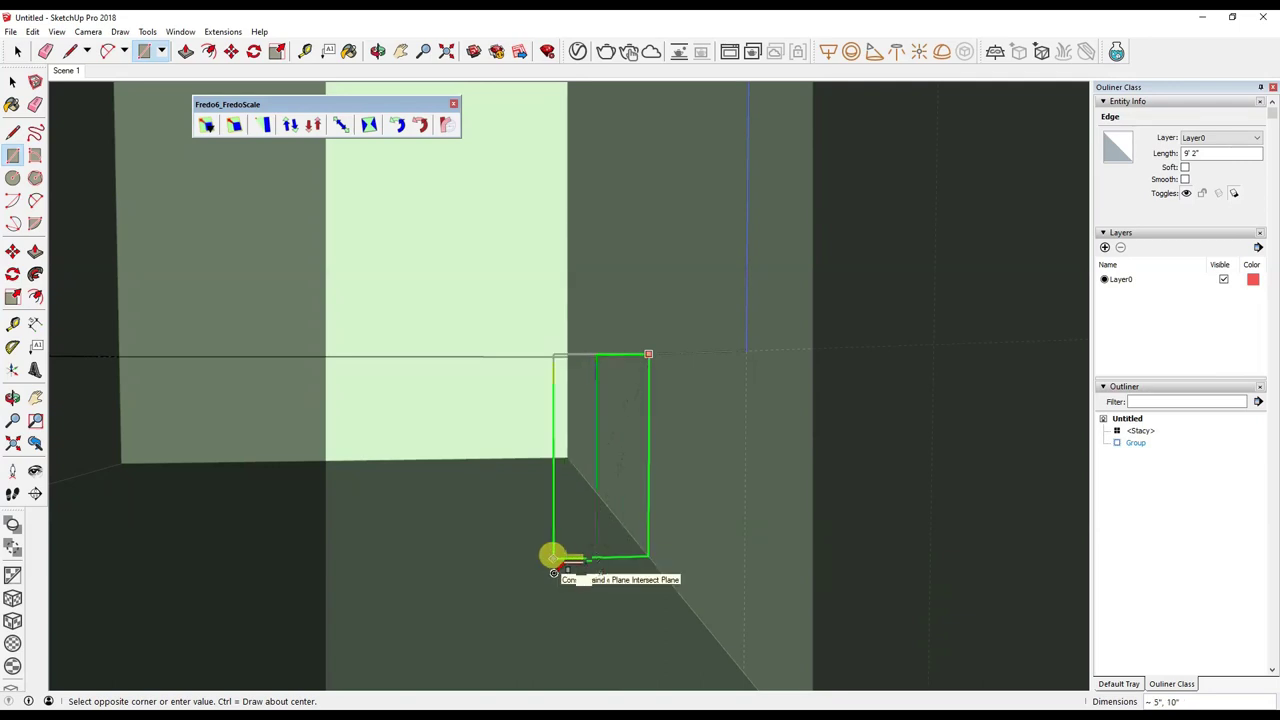
click(620, 557)
middle_drag(620, 557, 660, 480)
key(space)
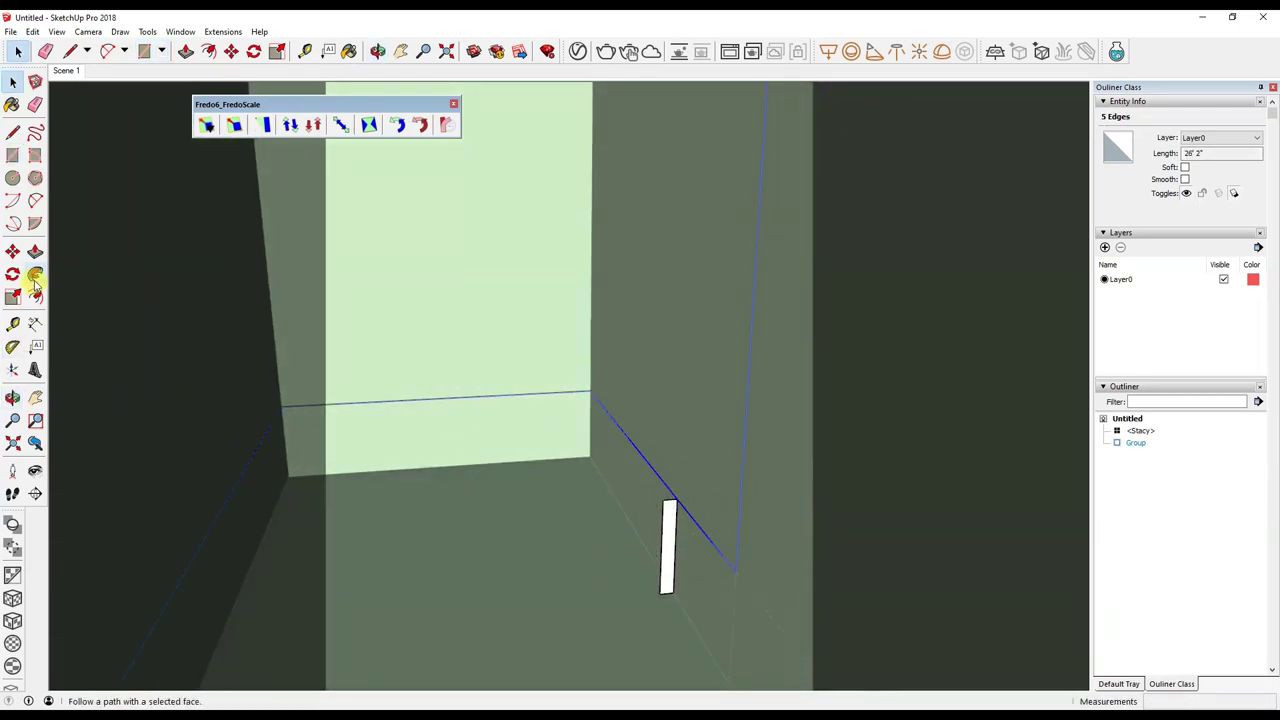
Sweep the profile along the wall-line edges with Follow Me, redoing the failed first attempt.
click(35, 276)
click(666, 545)
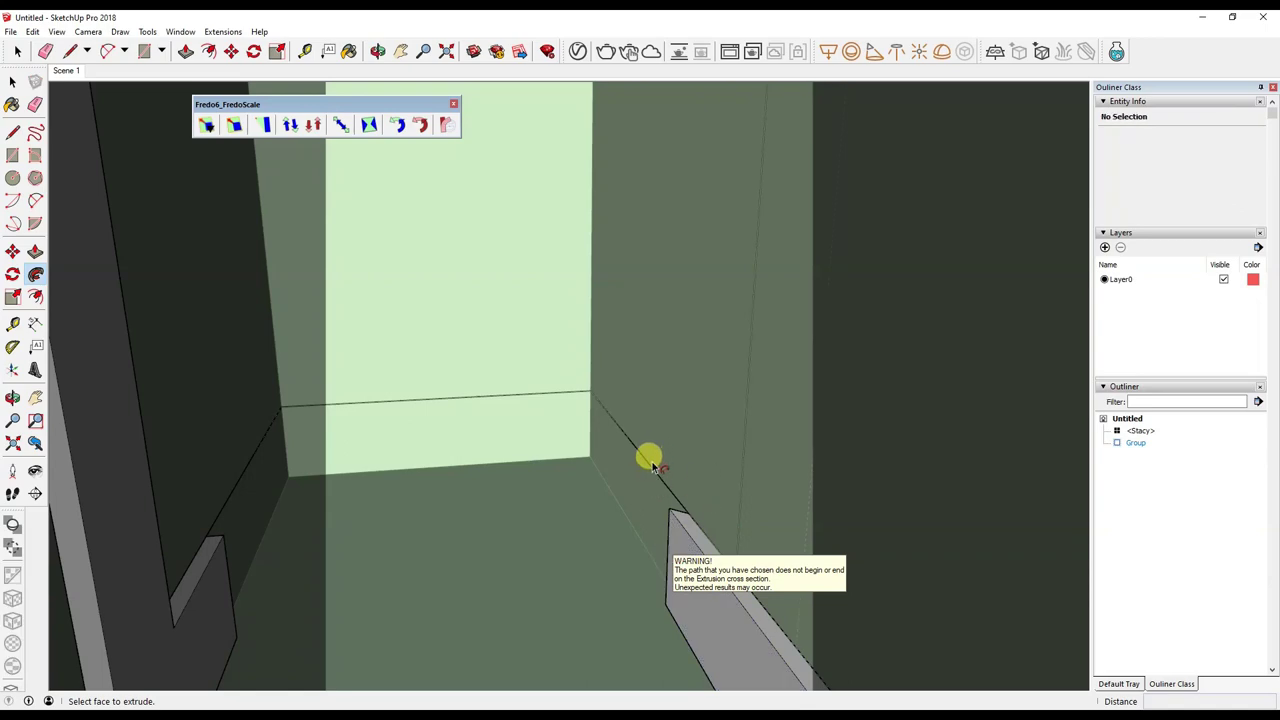
scroll(650, 462, down, 5)
middle_drag(571, 529, 666, 457)
scroll(630, 320, up, 5)
mouse_move(630, 320)
middle_down()
mouse_move(609, 271)
mouse_move(603, 334)
middle_up()
key(ctrl+z)
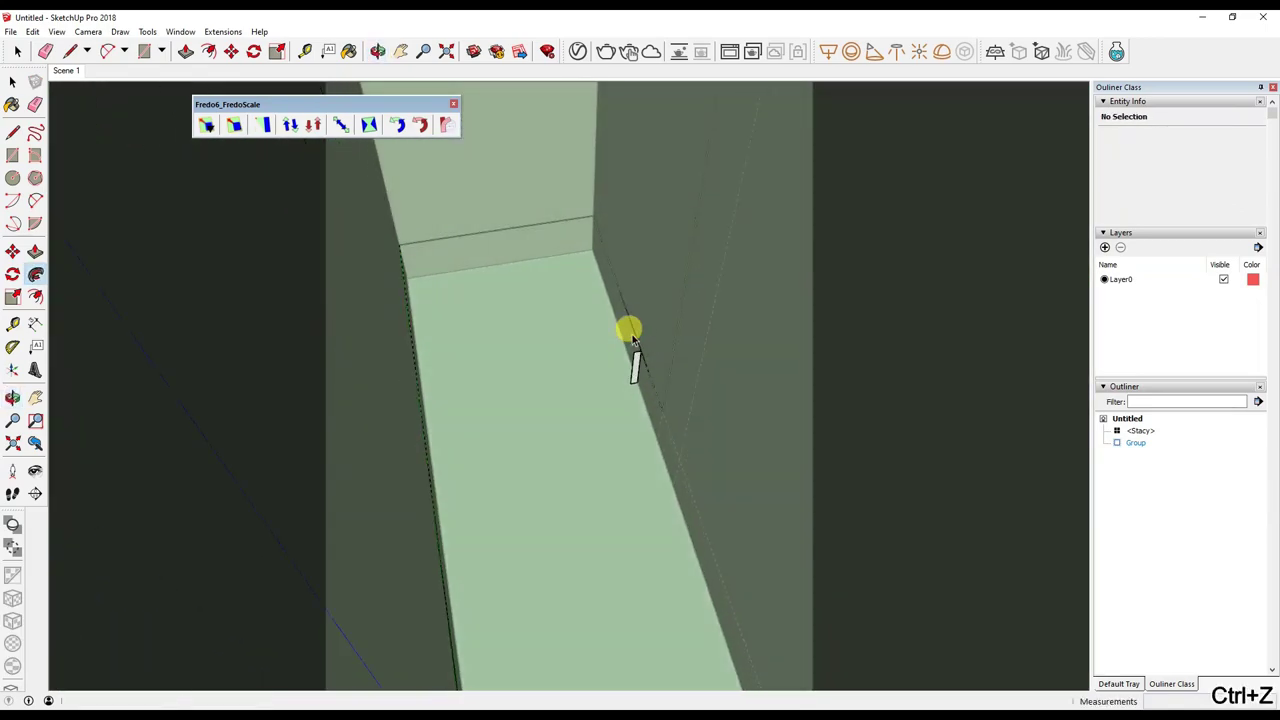
key(space)
click(648, 370)
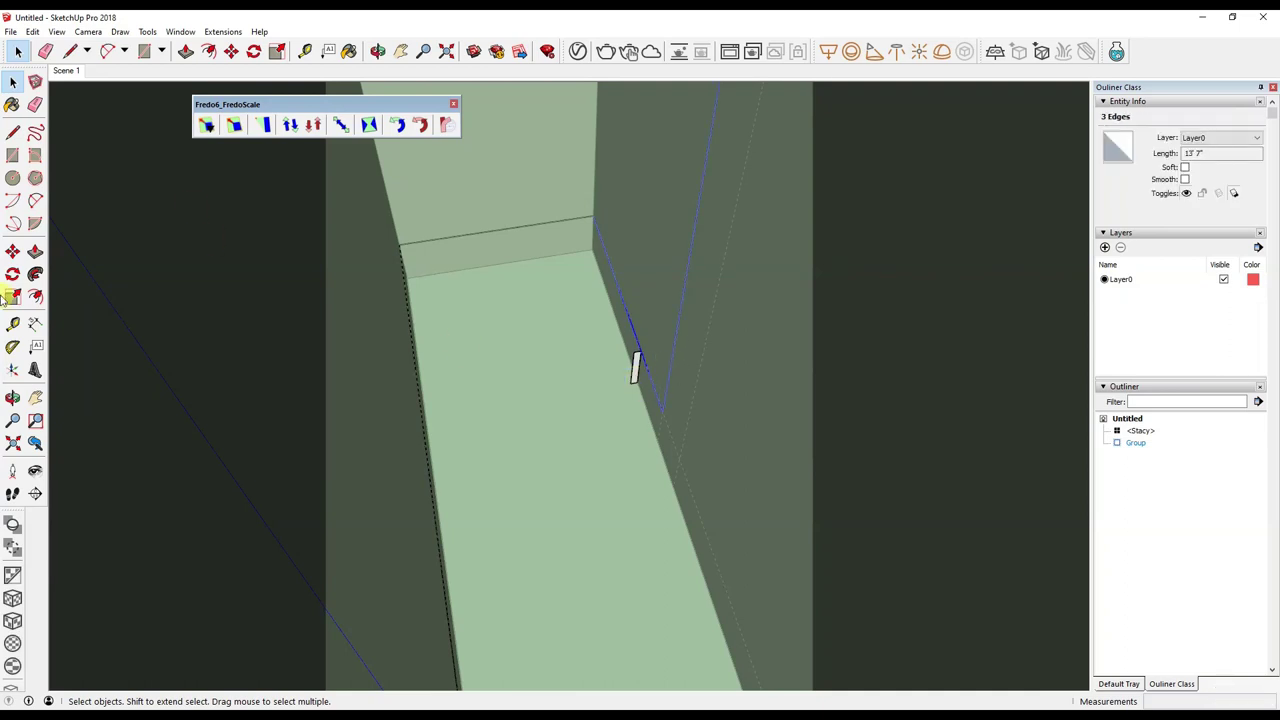
click(634, 370)
Push/Pull the thin swept face upward to thicken the shelf board.
click(643, 375)
middle_drag(663, 371, 706, 177)
middle_drag(680, 229, 660, 260)
click(674, 120)
mouse_move(674, 120)
middle_down()
mouse_move(629, 360)
mouse_move(668, 366)
mouse_move(622, 476)
mouse_move(654, 443)
mouse_move(646, 409)
middle_up()
key(space)
Reverse the shelf board's faces so they show white.
click(650, 400)
click(658, 425)
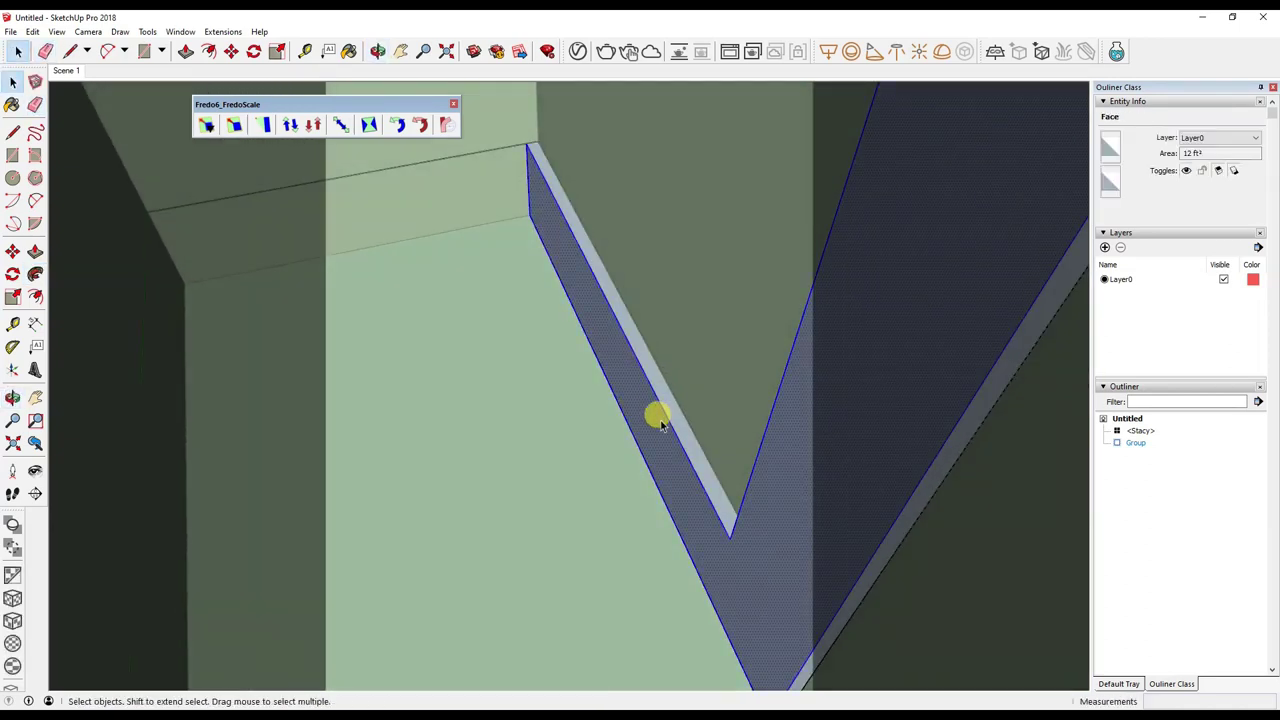
right_click(660, 422)
click(700, 185)
mouse_move(569, 440)
middle_down()
mouse_move(588, 300)
mouse_move(626, 346)
mouse_move(666, 289)
mouse_move(712, 288)
mouse_move(757, 263)
mouse_move(611, 331)
middle_up()
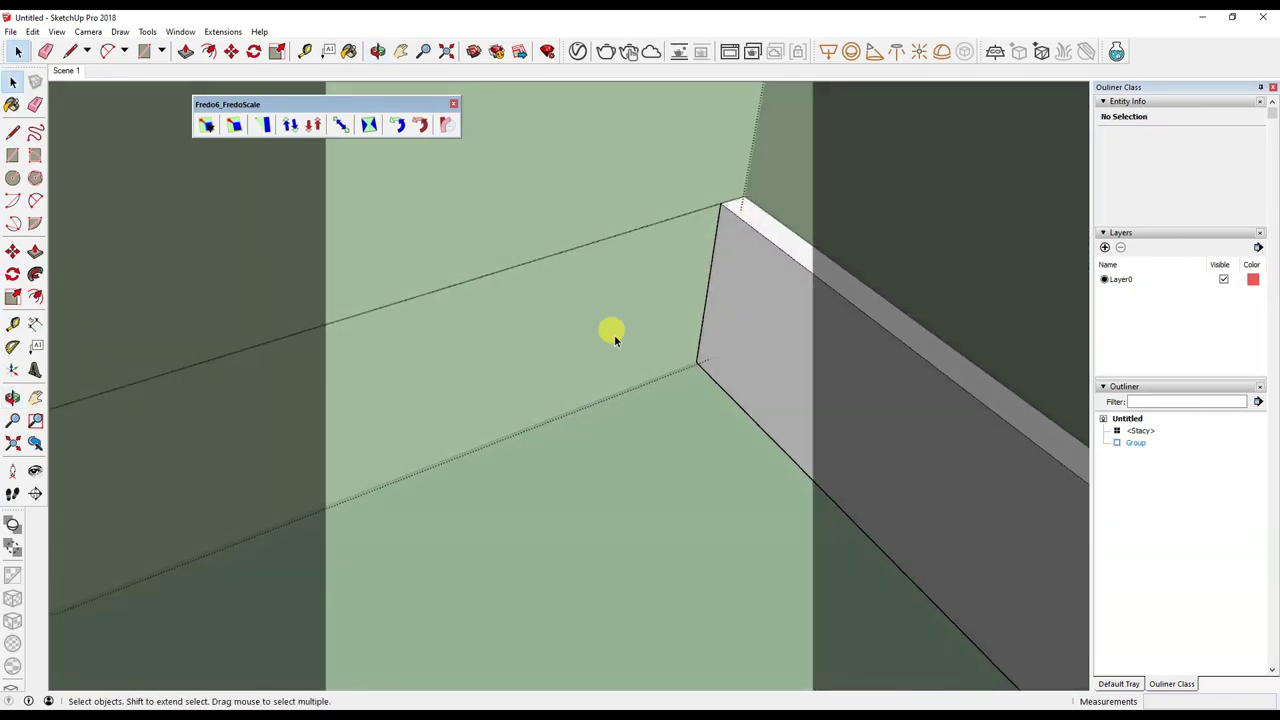
key(t)
click(706, 291)
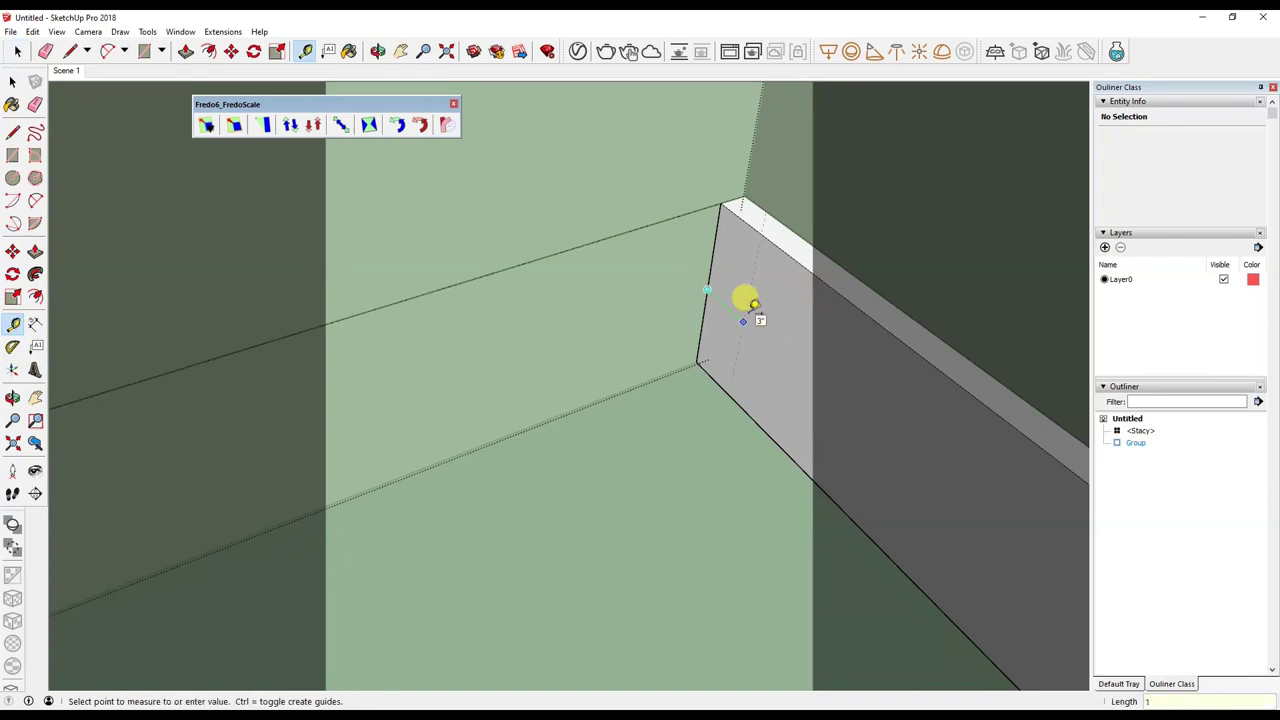
Draw a line across the board end at the box corner and pull the new end face outward.
middle_drag(750, 305, 728, 289)
key(l)
click(737, 213)
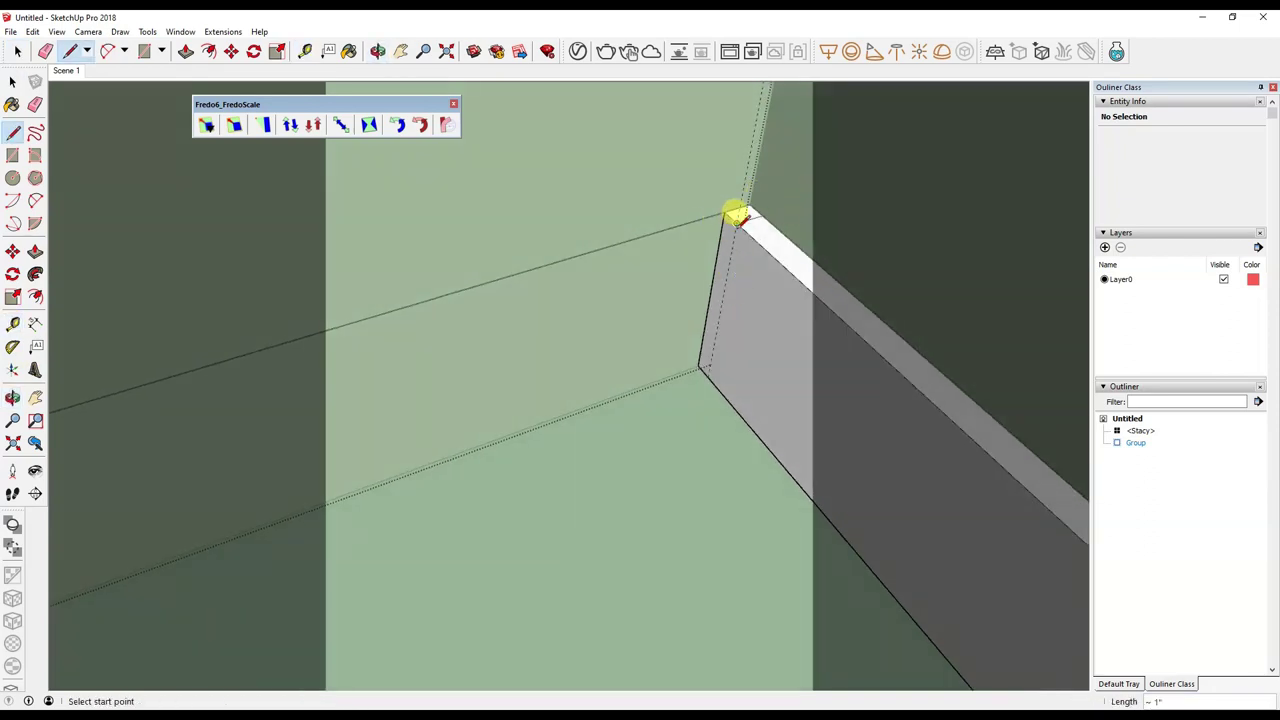
click(712, 356)
middle_drag(712, 356, 686, 366)
key(p)
drag(694, 309, 520, 377)
mouse_move(520, 377)
middle_down()
mouse_move(718, 365)
mouse_move(109, 289)
middle_up()
middle_drag(149, 334, 394, 266)
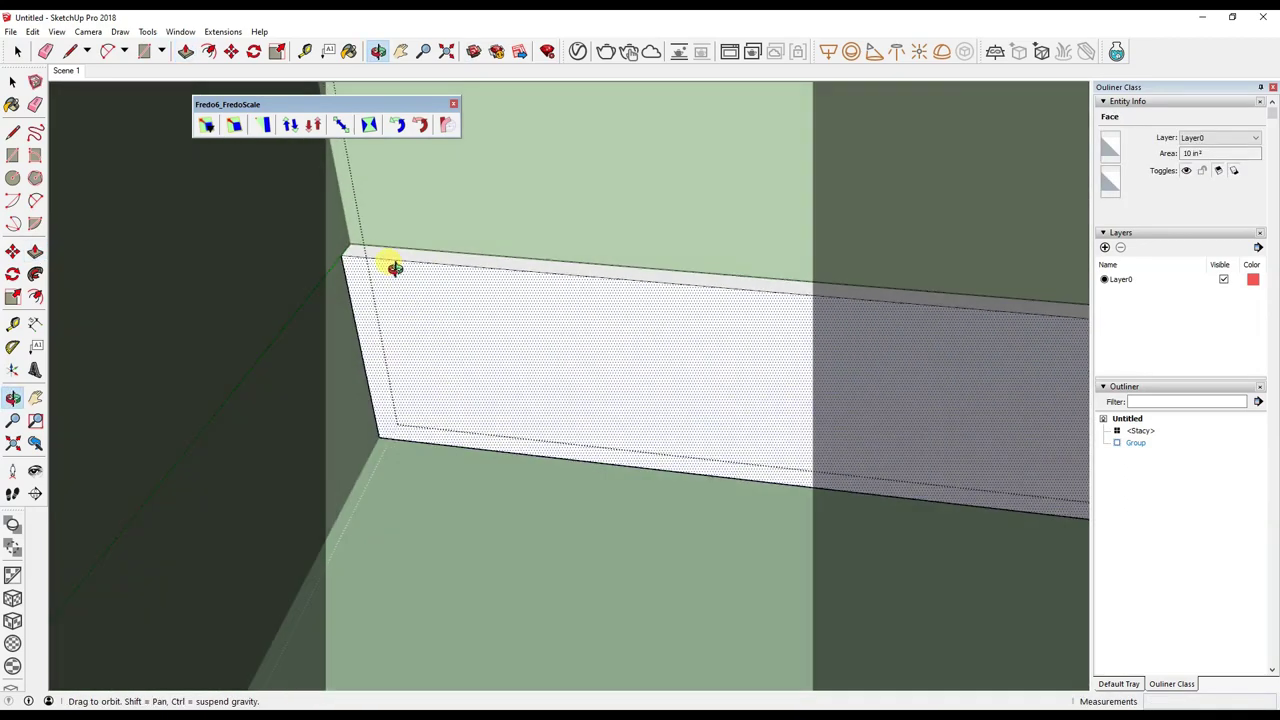
Mark a guide 2" in from the edge, draw a corner line, and pull the end face into a side wall.
key(t)
click(353, 288)
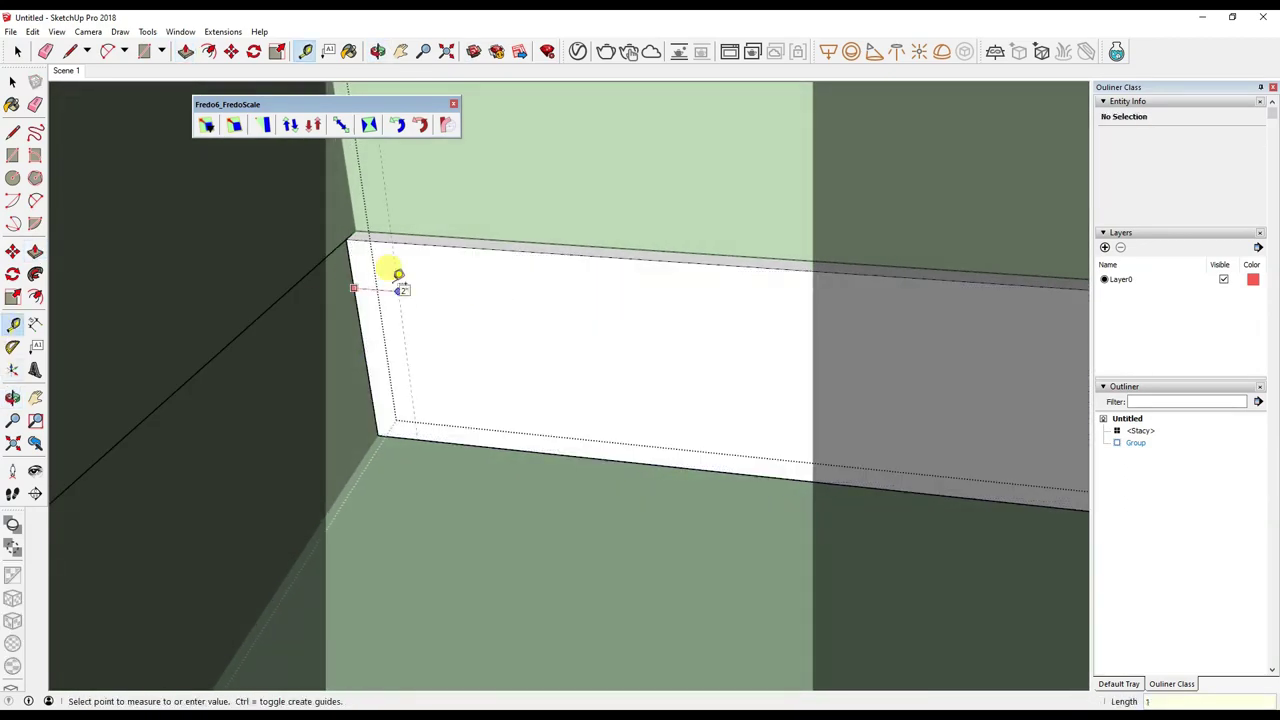
mouse_move(392, 293)
middle_down()
mouse_move(477, 331)
mouse_move(437, 366)
middle_up()
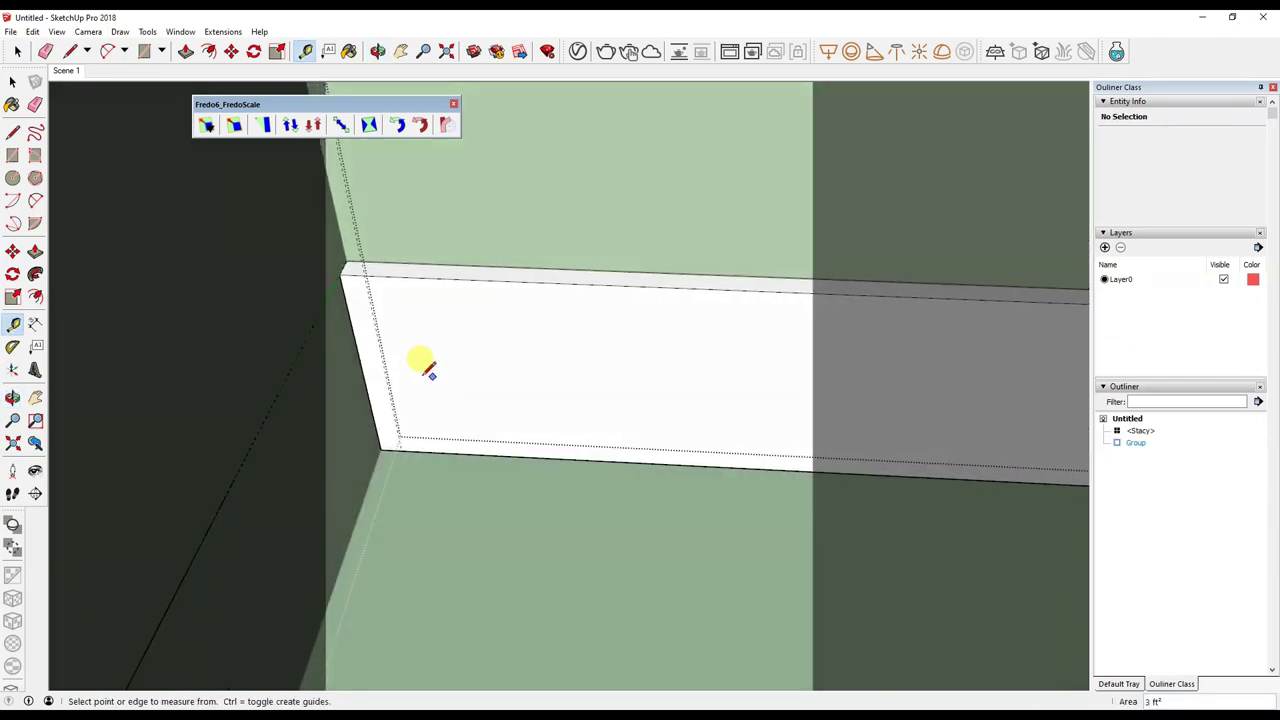
key(l)
click(364, 271)
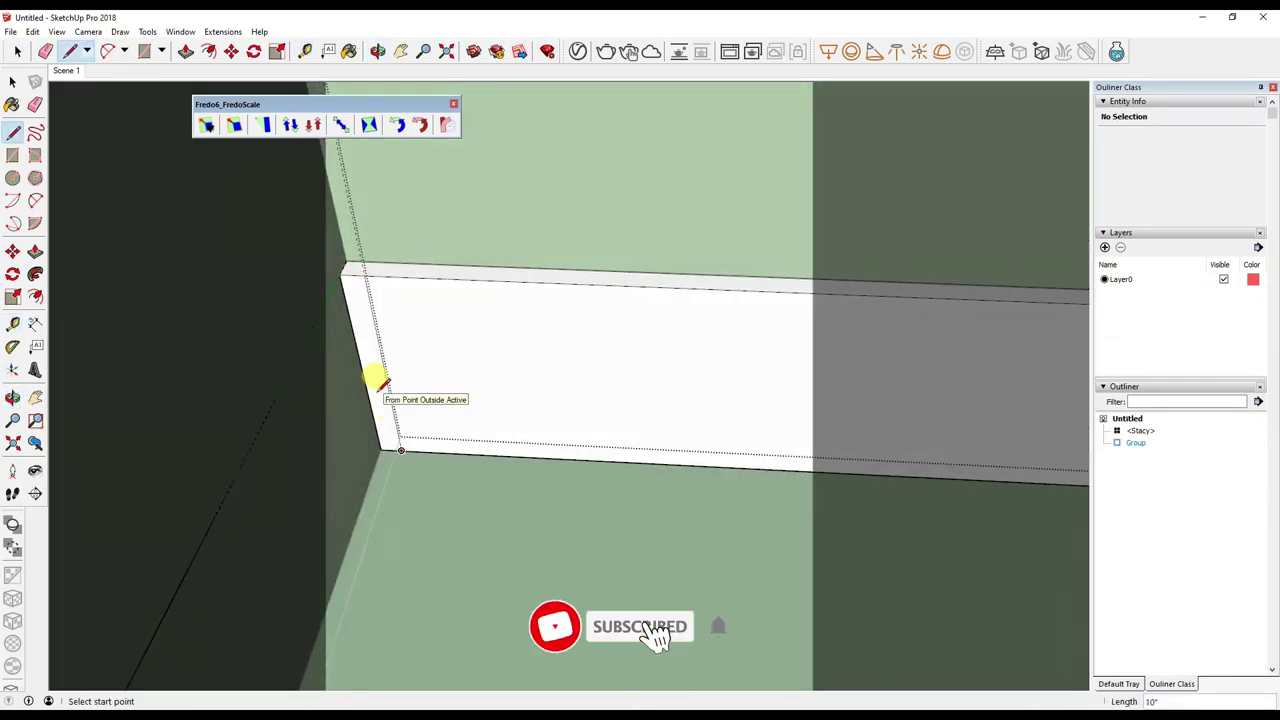
key(p)
click(366, 391)
mouse_move(306, 509)
middle_down()
mouse_move(372, 494)
mouse_move(400, 537)
mouse_move(448, 406)
mouse_move(591, 203)
middle_up()
mouse_move(458, 657)
middle_down()
mouse_move(486, 414)
mouse_move(363, 663)
mouse_move(387, 474)
middle_up()
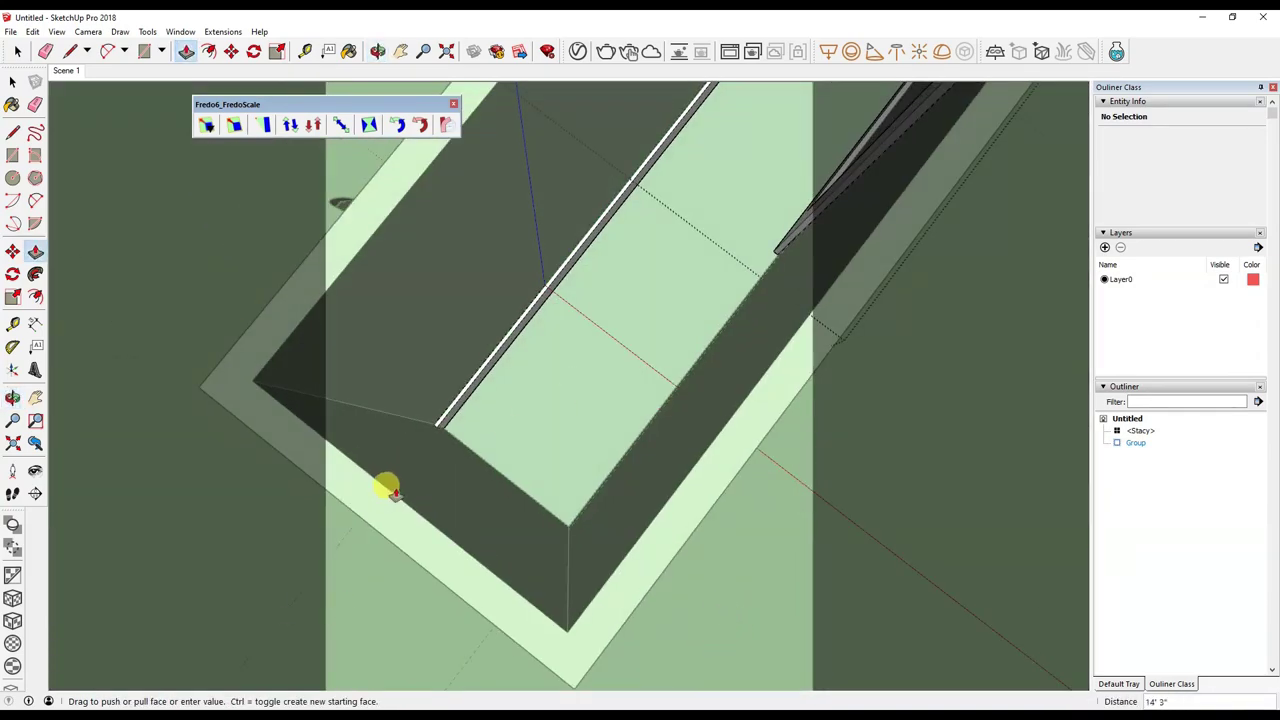
mouse_move(1010, 383)
middle_down()
mouse_move(843, 357)
mouse_move(834, 229)
mouse_move(623, 309)
middle_up()
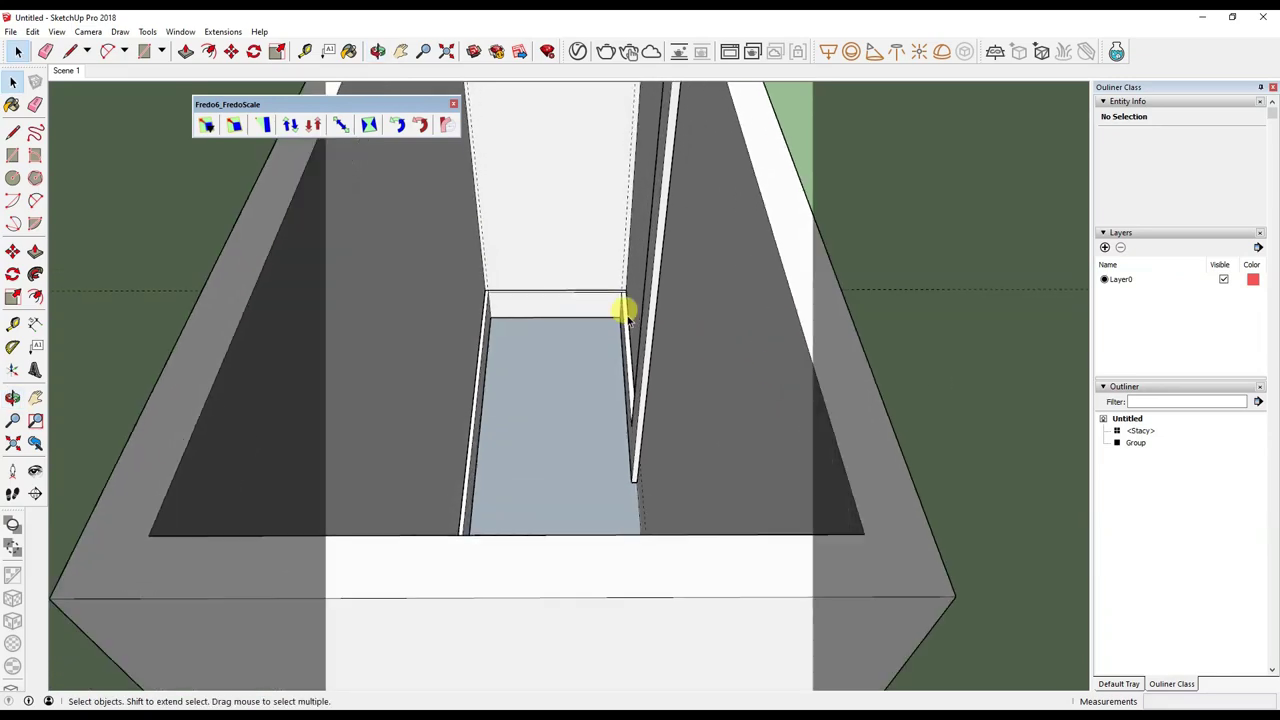
click(12, 84)
Clear the current selection and bring the new trapezoid outline beside the box into view.
mouse_move(86, 71)
middle_down()
mouse_move(400, 536)
mouse_move(403, 493)
middle_up()
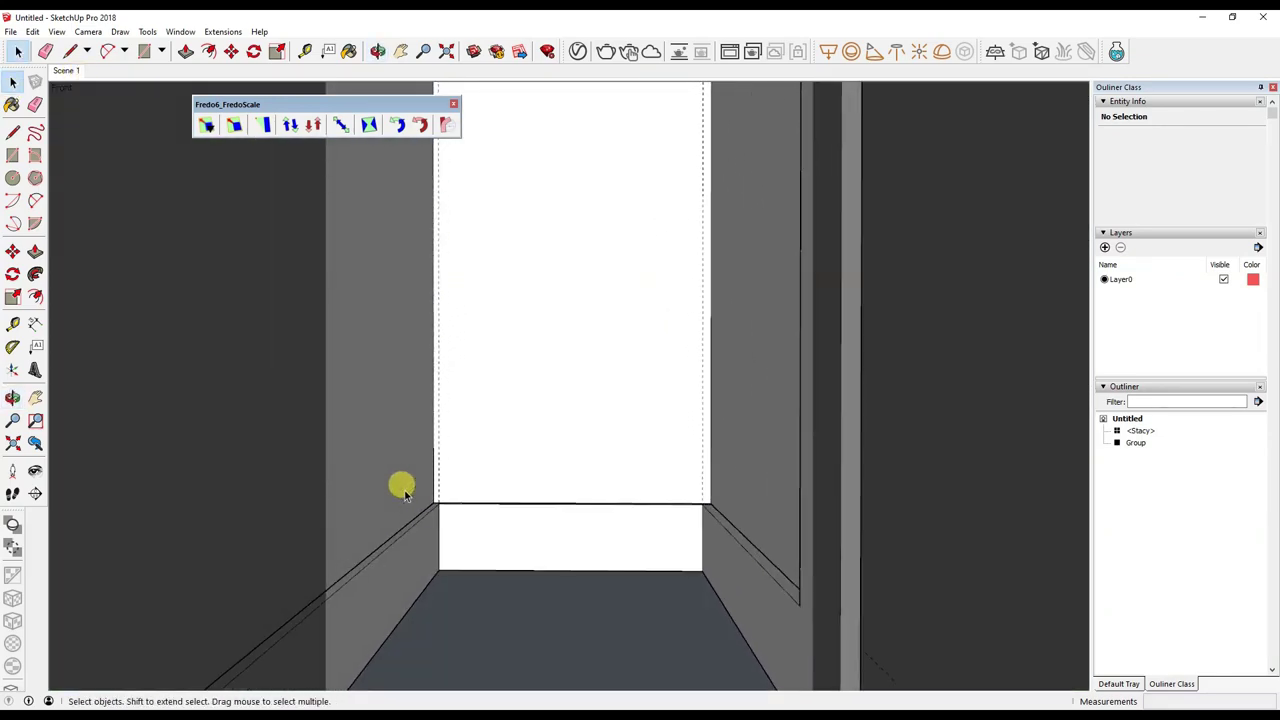
mouse_move(510, 338)
middle_down()
mouse_move(503, 551)
mouse_move(629, 371)
mouse_move(570, 312)
middle_up()
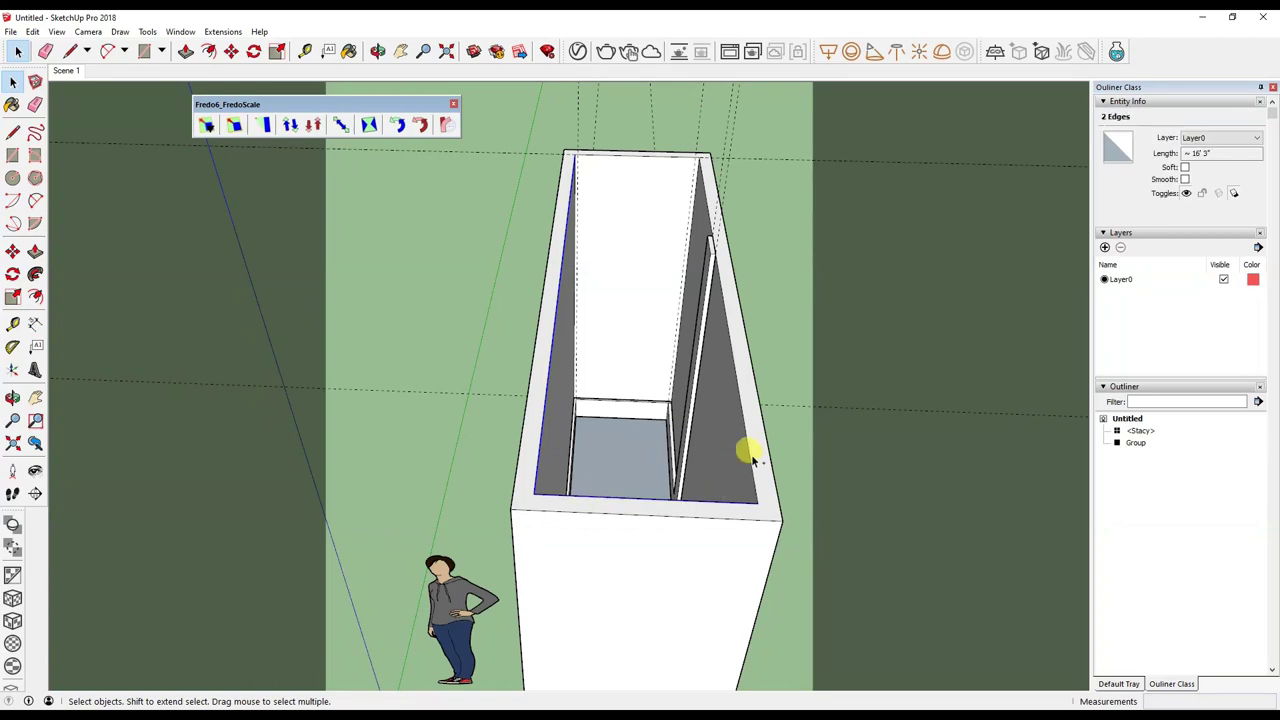
scroll(710, 230, up, 2)
scroll(714, 243, up, 3)
scroll(706, 266, down, 2)
middle_drag(706, 266, 569, 343)
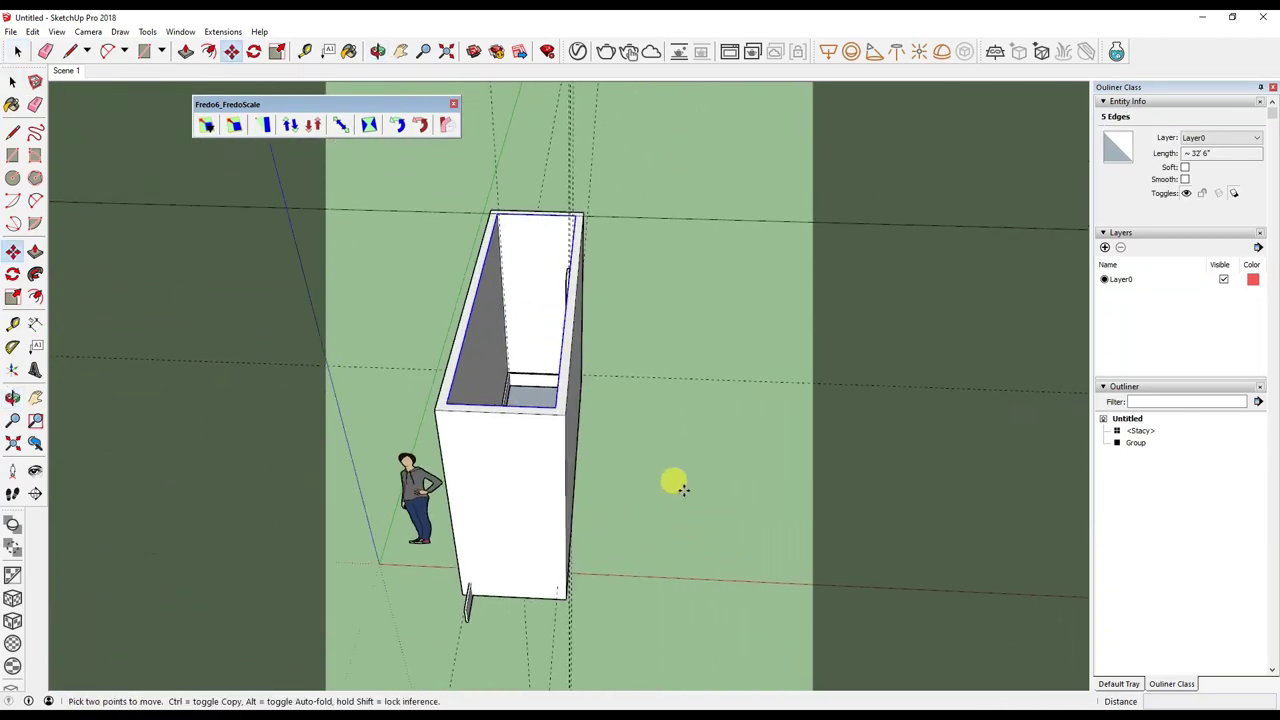
middle_drag(851, 492, 803, 420)
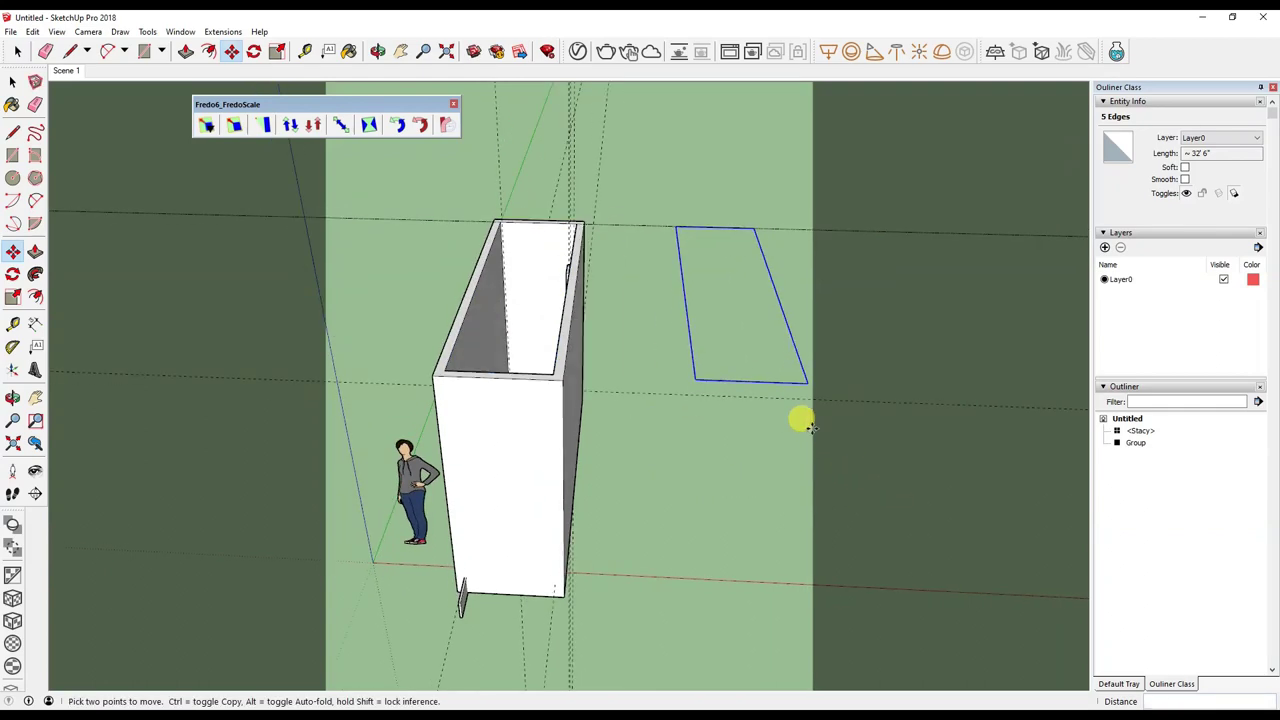
click(32, 31)
click(80, 152)
mouse_move(340, 420)
middle_down()
mouse_move(417, 500)
mouse_move(652, 358)
mouse_move(600, 309)
mouse_move(646, 249)
middle_up()
scroll(640, 323, up, 3)
mouse_move(640, 323)
middle_down()
mouse_move(629, 294)
mouse_move(632, 336)
middle_up()
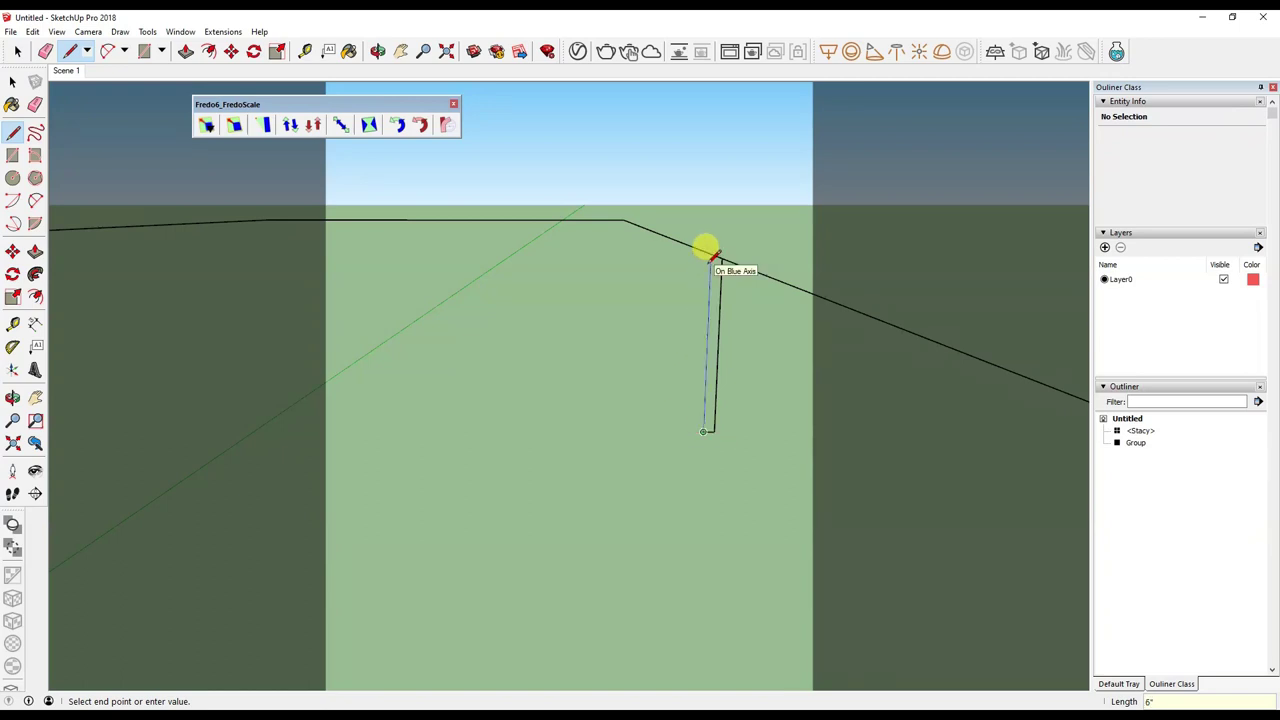
mouse_move(719, 257)
middle_down()
mouse_move(680, 320)
mouse_move(749, 309)
mouse_move(834, 326)
middle_up()
Select the whole trapezoid frame's geometry and open its context menu.
key(space)
drag(826, 493, 679, 399)
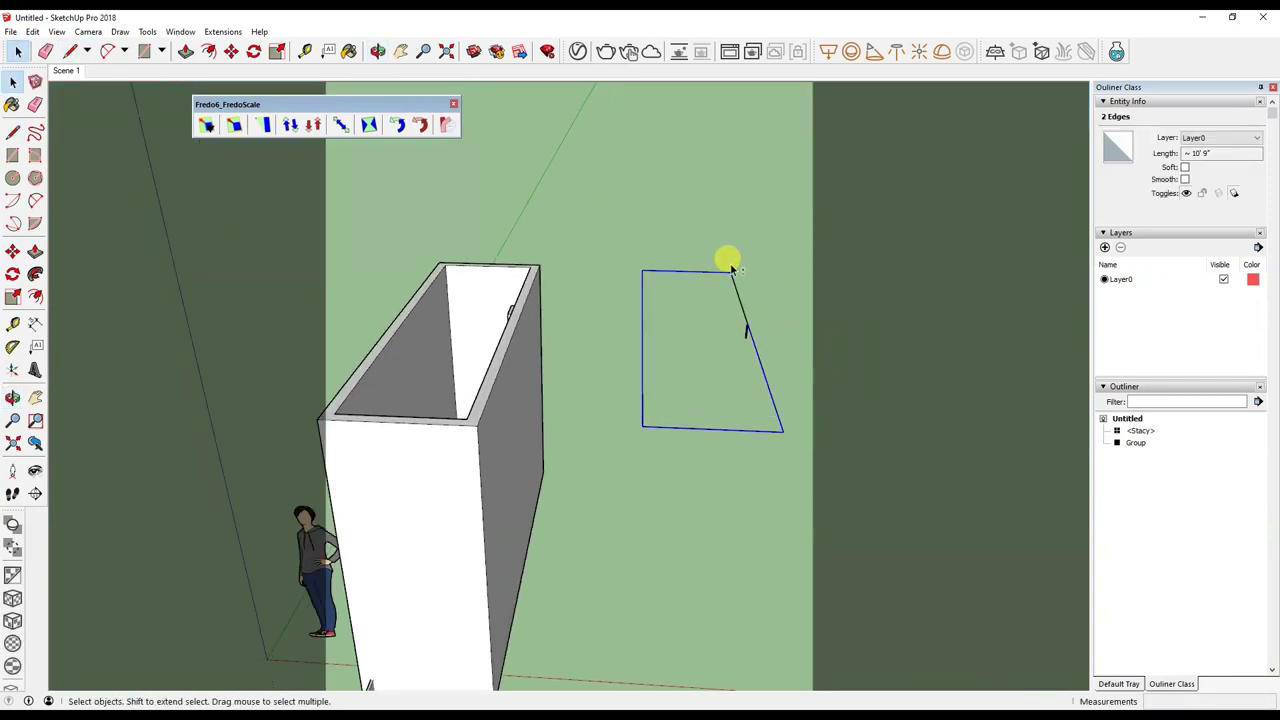
mouse_move(722, 293)
middle_down()
mouse_move(757, 334)
mouse_move(722, 328)
mouse_move(743, 300)
mouse_move(720, 291)
mouse_move(706, 317)
mouse_move(715, 305)
mouse_move(763, 366)
middle_up()
scroll(737, 326, up, 3)
scroll(754, 327, up, 2)
scroll(713, 300, down, 5)
key(space)
drag(763, 366, 606, 263)
right_click(614, 262)
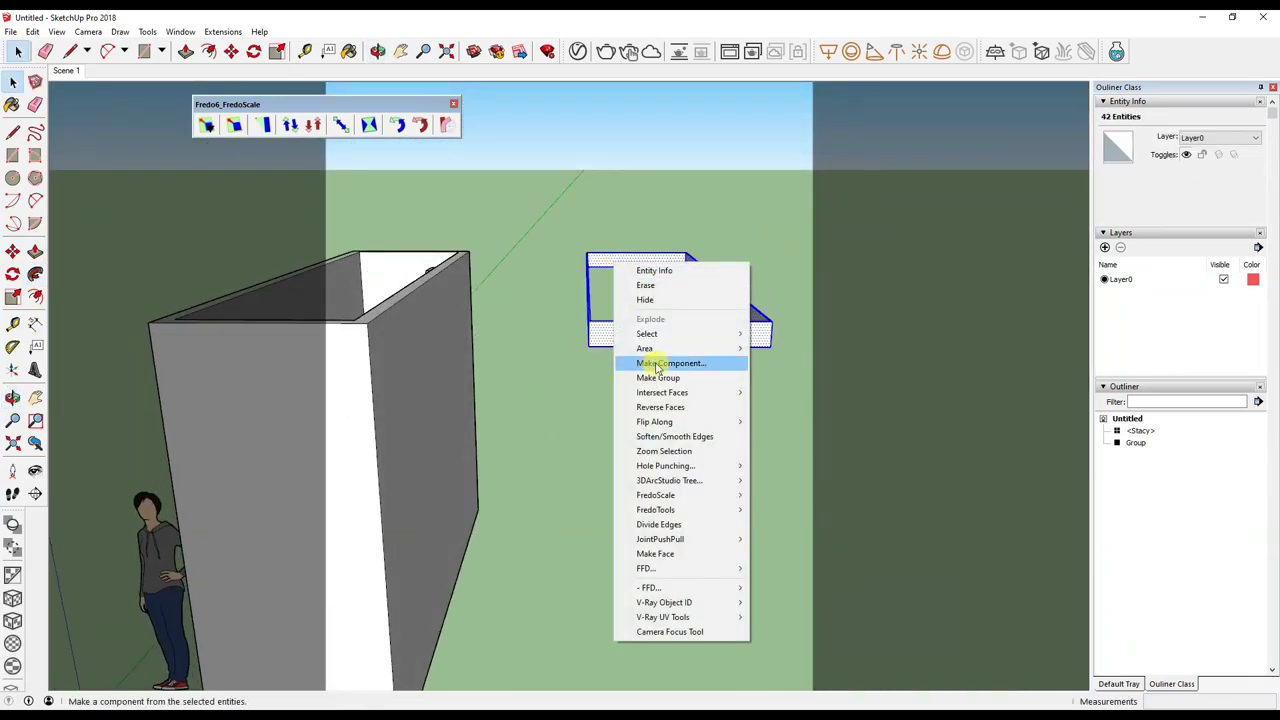
Make the frame a component named Cladding, described Wall mount, and start moving it by its corner.
click(657, 365)
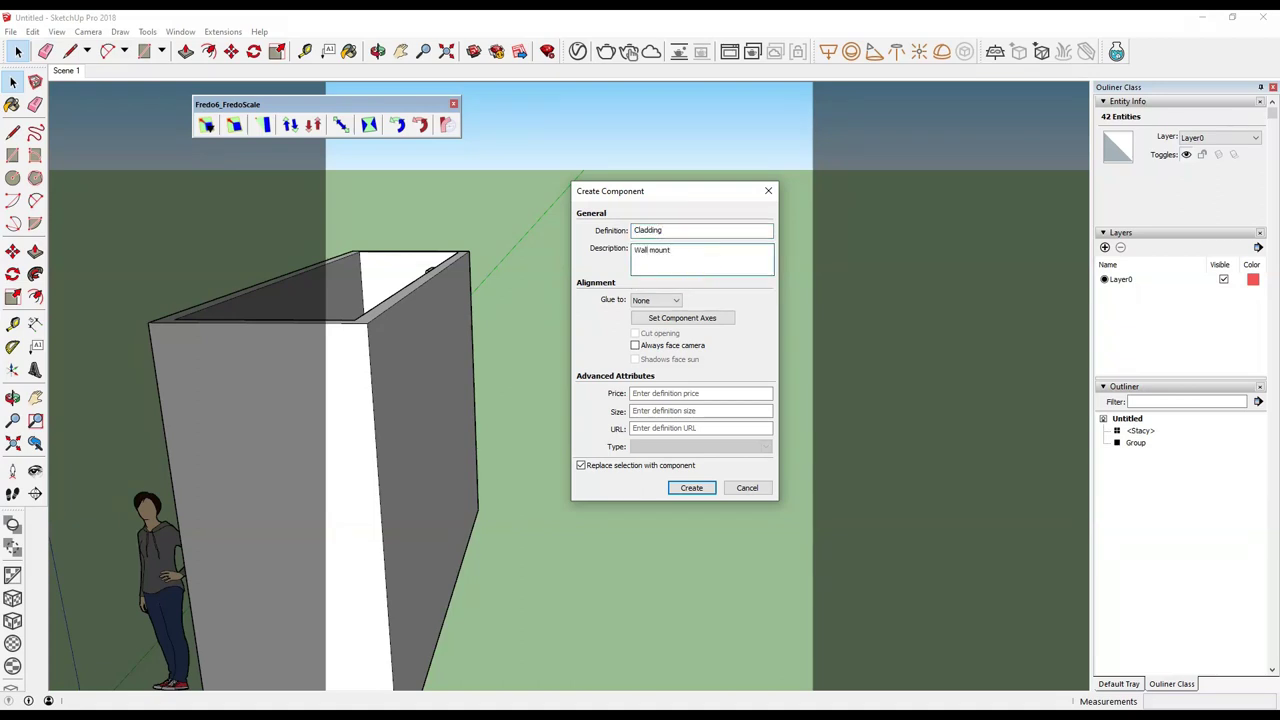
text(Wall mount)
click(691, 488)
mouse_move(663, 323)
middle_down()
mouse_move(491, 314)
mouse_move(490, 370)
mouse_move(743, 349)
mouse_move(591, 406)
mouse_move(621, 397)
mouse_move(574, 431)
mouse_move(640, 300)
mouse_move(417, 486)
mouse_move(537, 490)
mouse_move(606, 206)
mouse_move(527, 262)
mouse_move(623, 300)
mouse_move(443, 491)
mouse_move(517, 217)
mouse_move(573, 357)
mouse_move(577, 457)
mouse_move(554, 334)
mouse_move(586, 297)
mouse_move(560, 403)
mouse_move(514, 309)
middle_up()
key(m)
click(553, 490)
Open the Cladding component for editing, try shifting its edges, then undo the shift.
scroll(520, 315, up, 2)
click(510, 322)
double_click(510, 322)
scroll(508, 340, up, 2)
scroll(486, 345, up, 2)
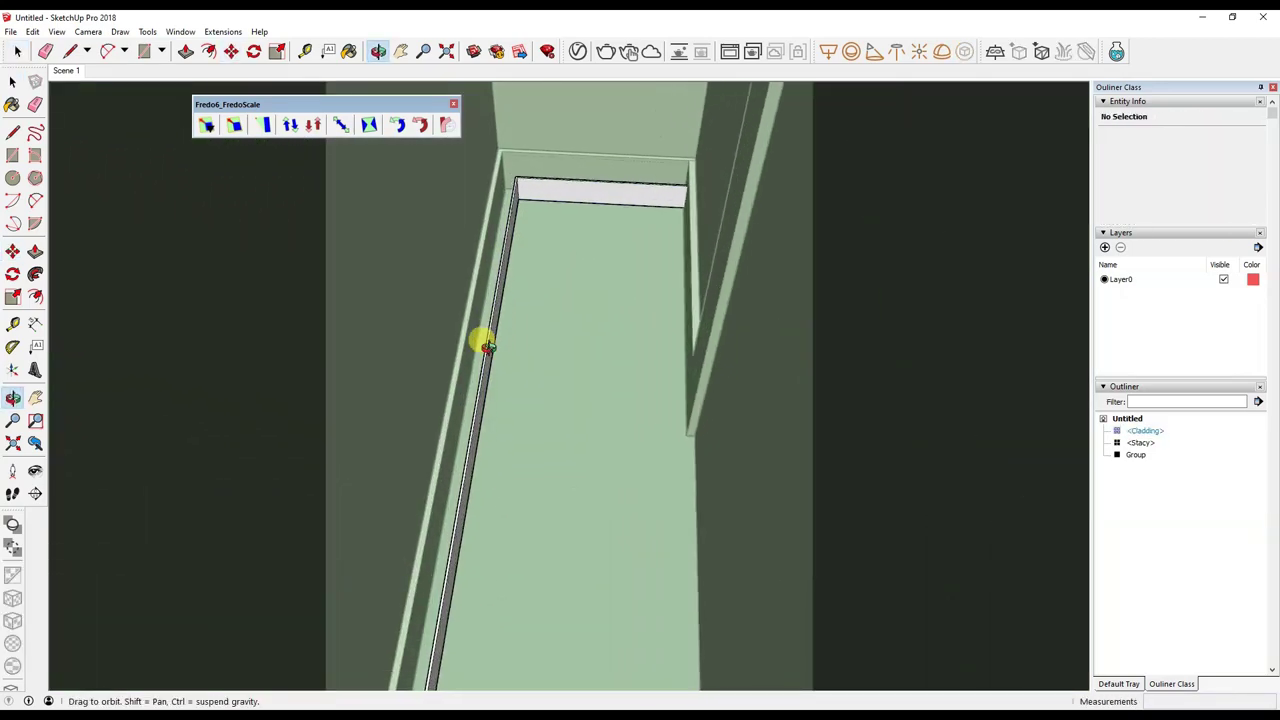
click(540, 382)
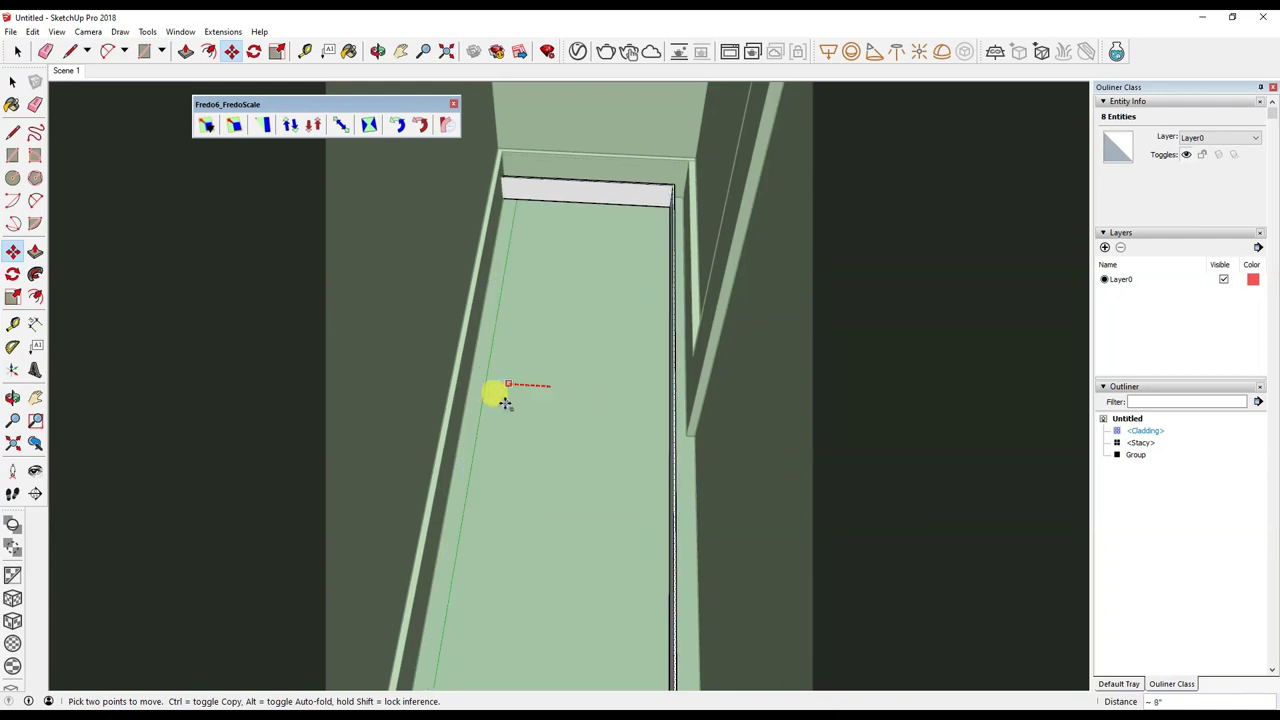
click(531, 404)
scroll(528, 386, down, 2)
scroll(510, 294, down, 3)
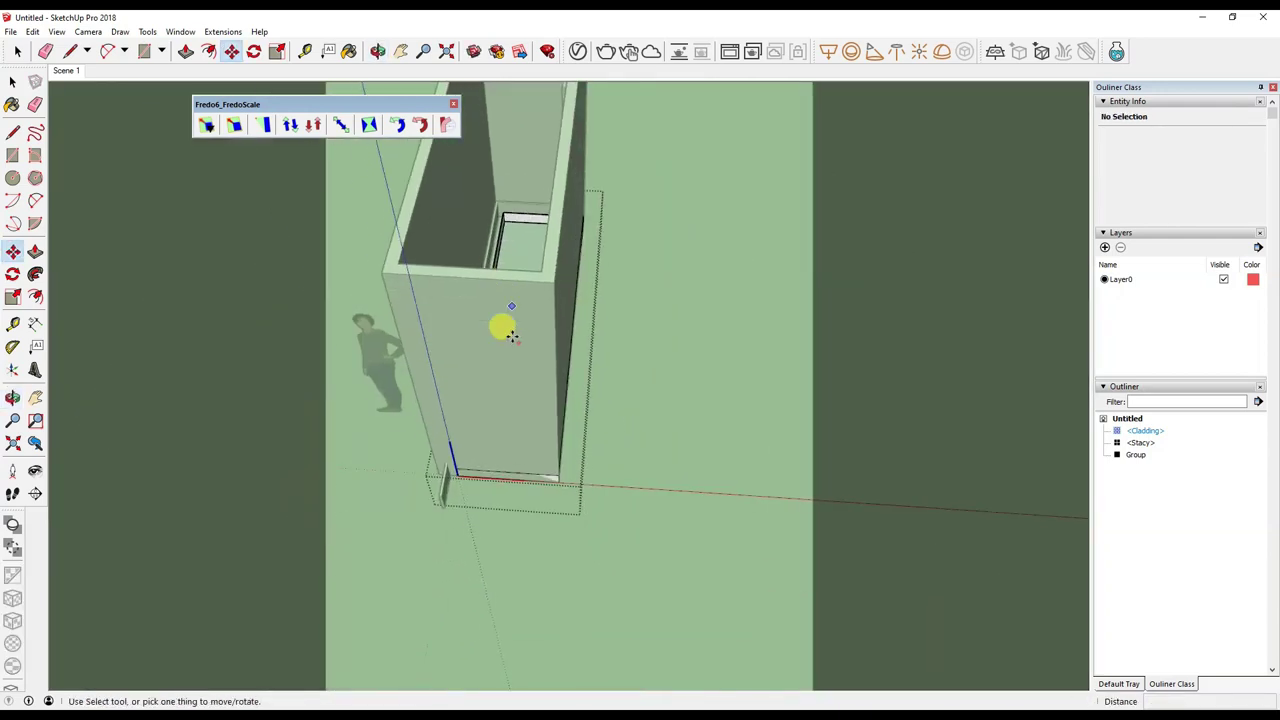
key(space)
key(ctrl+z)
Select all geometry inside Cladding and box-stretch it wider along the red axis.
mouse_move(677, 349)
middle_down()
mouse_move(600, 500)
mouse_move(657, 303)
mouse_move(507, 340)
mouse_move(526, 389)
middle_up()
click(657, 303)
click(56, 31)
click(230, 239)
key(ctrl+a)
click(340, 124)
drag(465, 293, 460, 291)
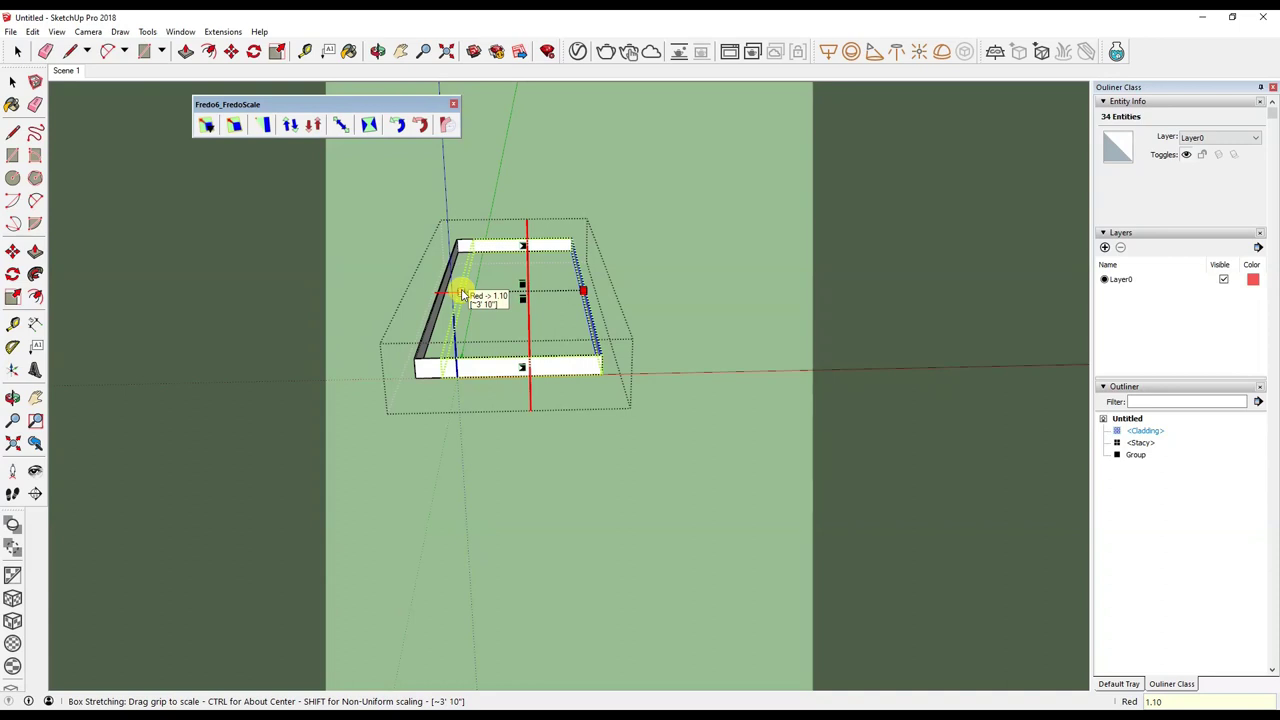
click(490, 303)
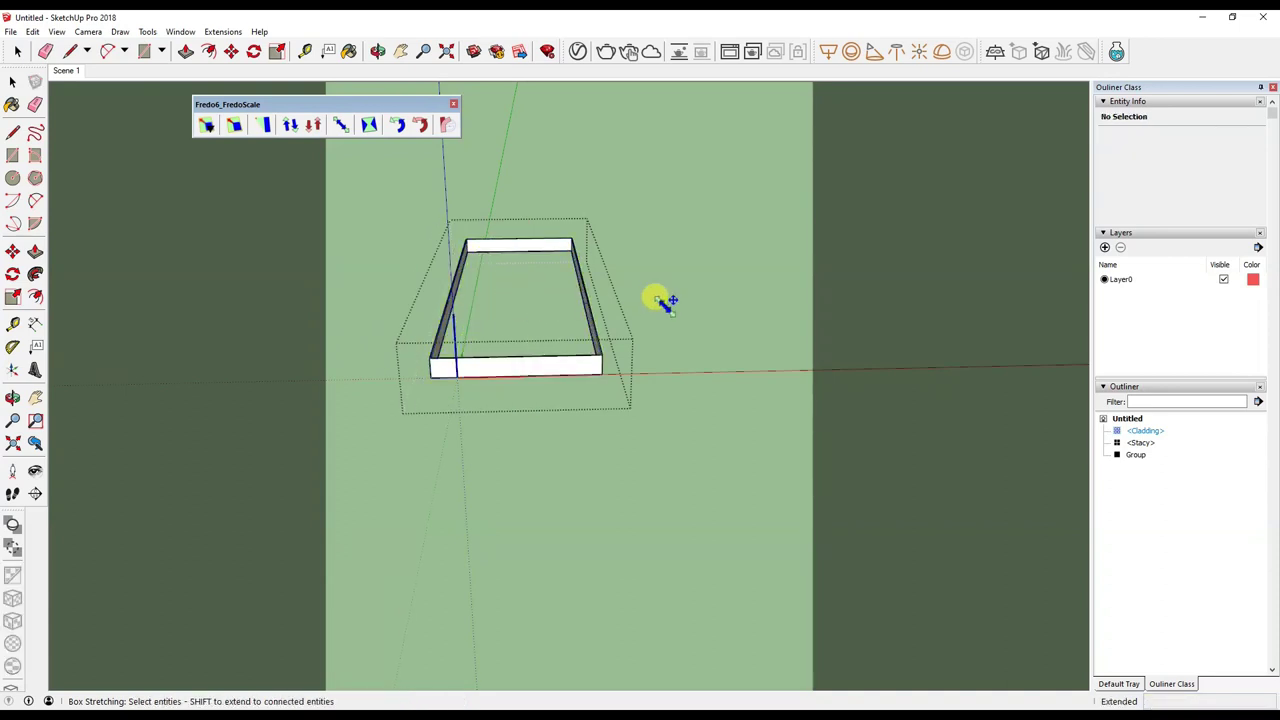
key(space)
Undo the stretch and move the Cladding frame onto the top of the tall box.
click(575, 305)
middle_drag(471, 371, 593, 418)
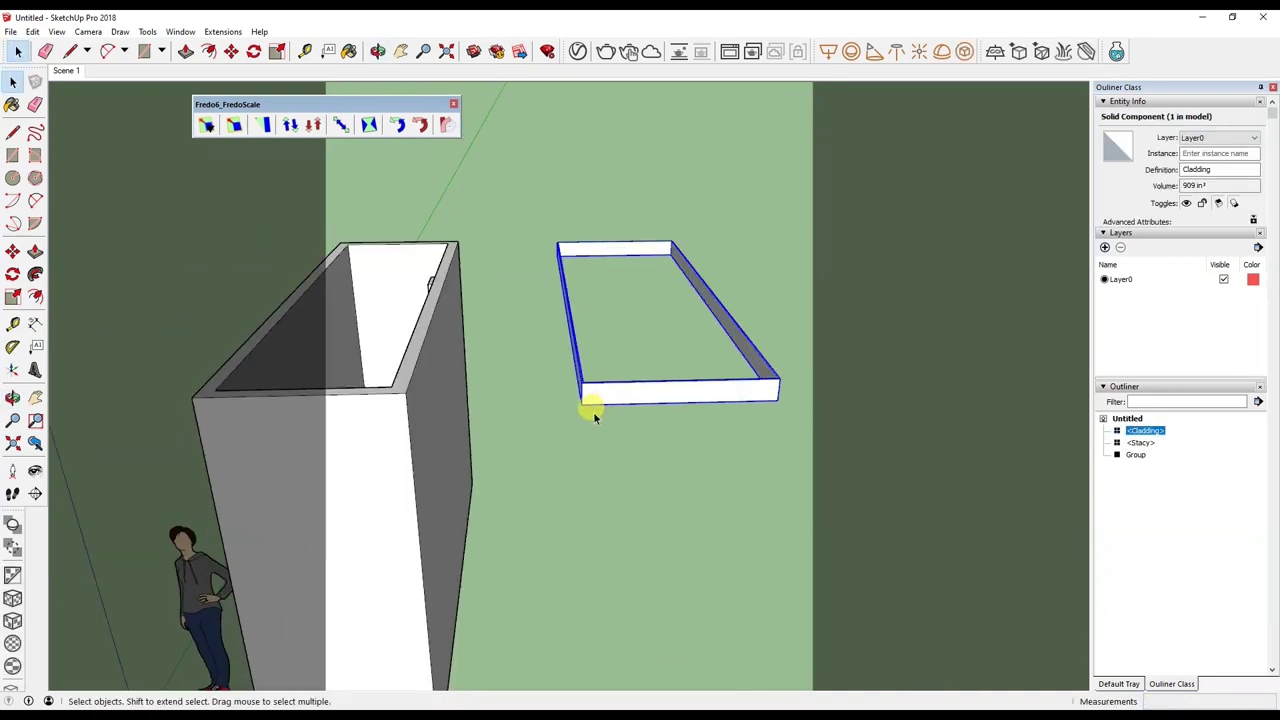
click(581, 401)
key(Escape)
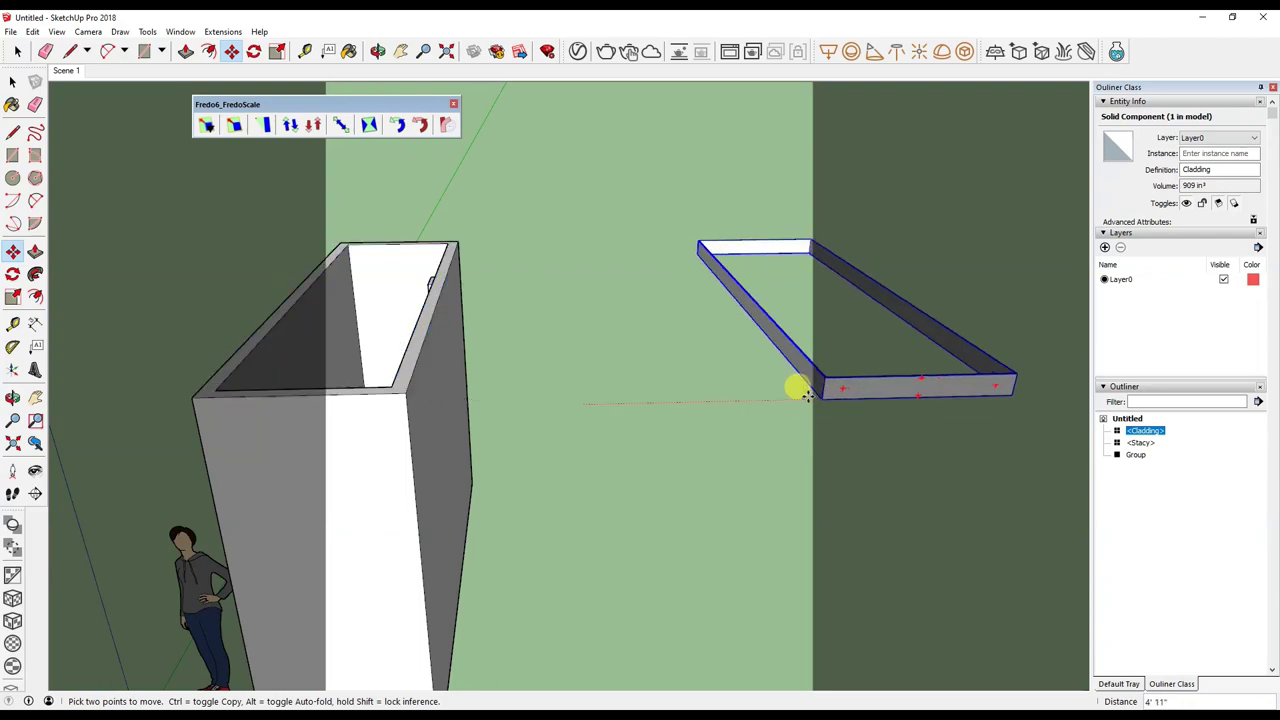
key(space)
click(812, 433)
key(ctrl+z)
key(m)
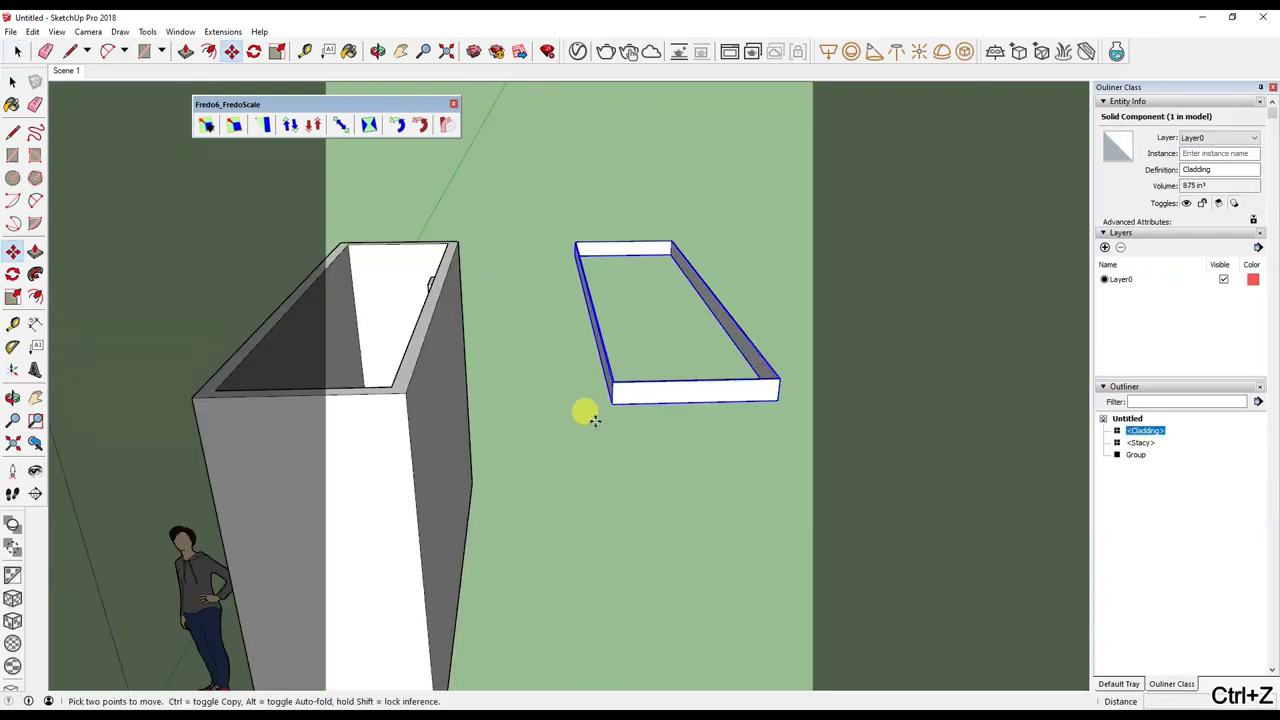
click(583, 405)
middle_drag(206, 380, 374, 437)
mouse_move(471, 380)
middle_down()
mouse_move(246, 590)
mouse_move(420, 517)
mouse_move(451, 557)
mouse_move(458, 316)
mouse_move(471, 374)
mouse_move(474, 326)
middle_up()
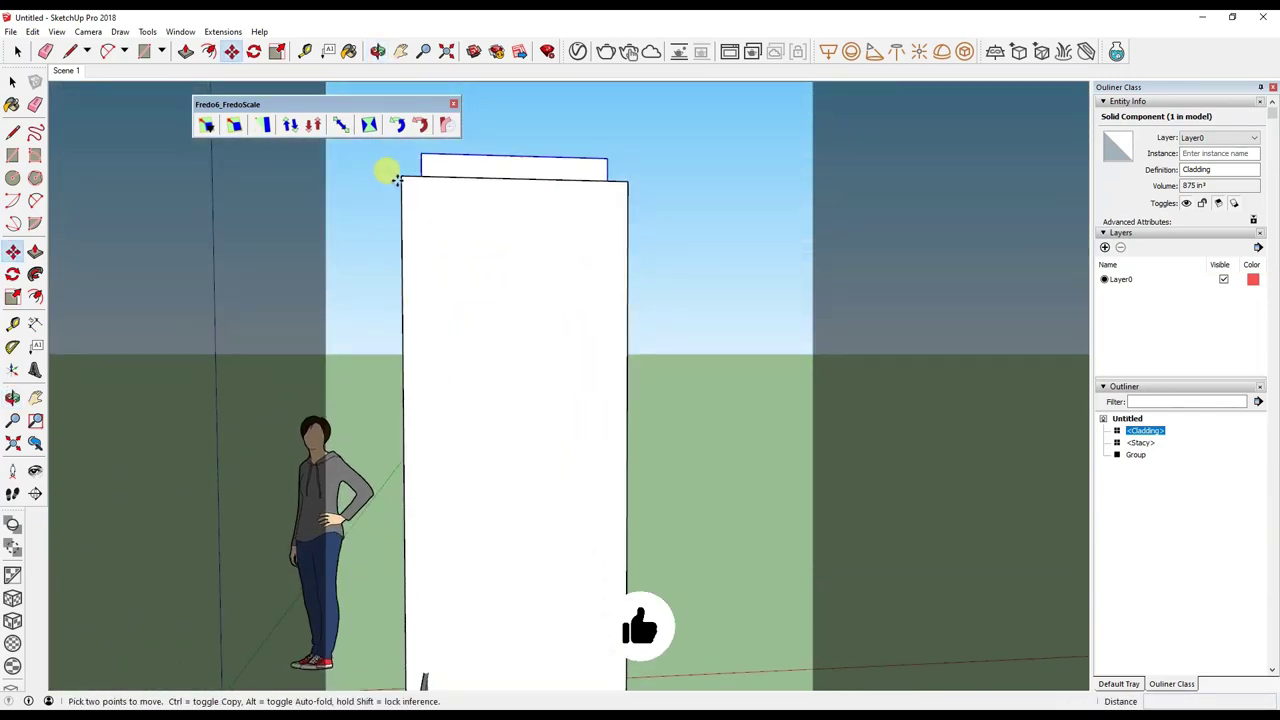
Turn on X-ray face style to check the frame inside the box, then turn it off.
mouse_move(395, 648)
middle_down()
mouse_move(486, 651)
mouse_move(497, 440)
mouse_move(617, 177)
mouse_move(631, 266)
mouse_move(620, 380)
mouse_move(623, 286)
mouse_move(623, 363)
mouse_move(620, 330)
mouse_move(680, 328)
mouse_move(611, 349)
mouse_move(617, 309)
mouse_move(613, 505)
middle_up()
click(57, 31)
click(192, 220)
mouse_move(615, 418)
middle_down()
mouse_move(614, 577)
mouse_move(594, 463)
middle_up()
scroll(594, 463, down, 3)
scroll(586, 449, down, 5)
key(space)
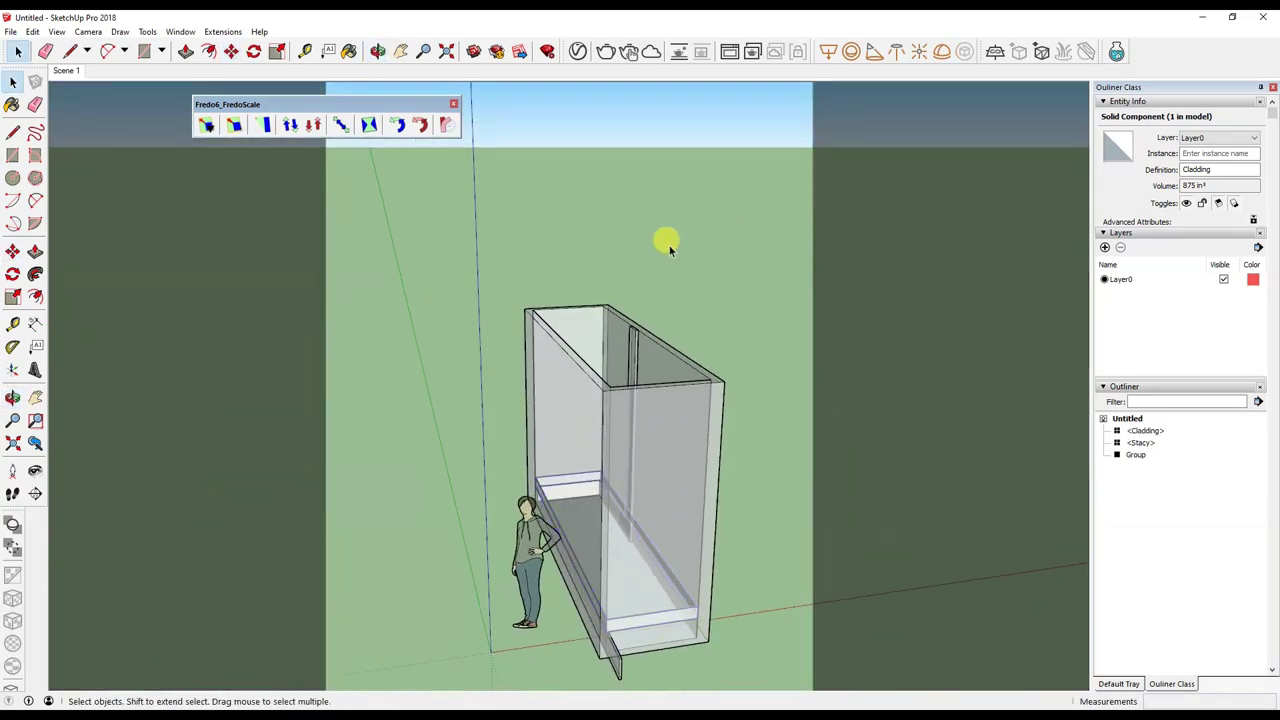
click(717, 245)
click(57, 31)
click(205, 220)
Select the Cladding frame and mark a 1" guide line just above it.
middle_drag(600, 430, 620, 470)
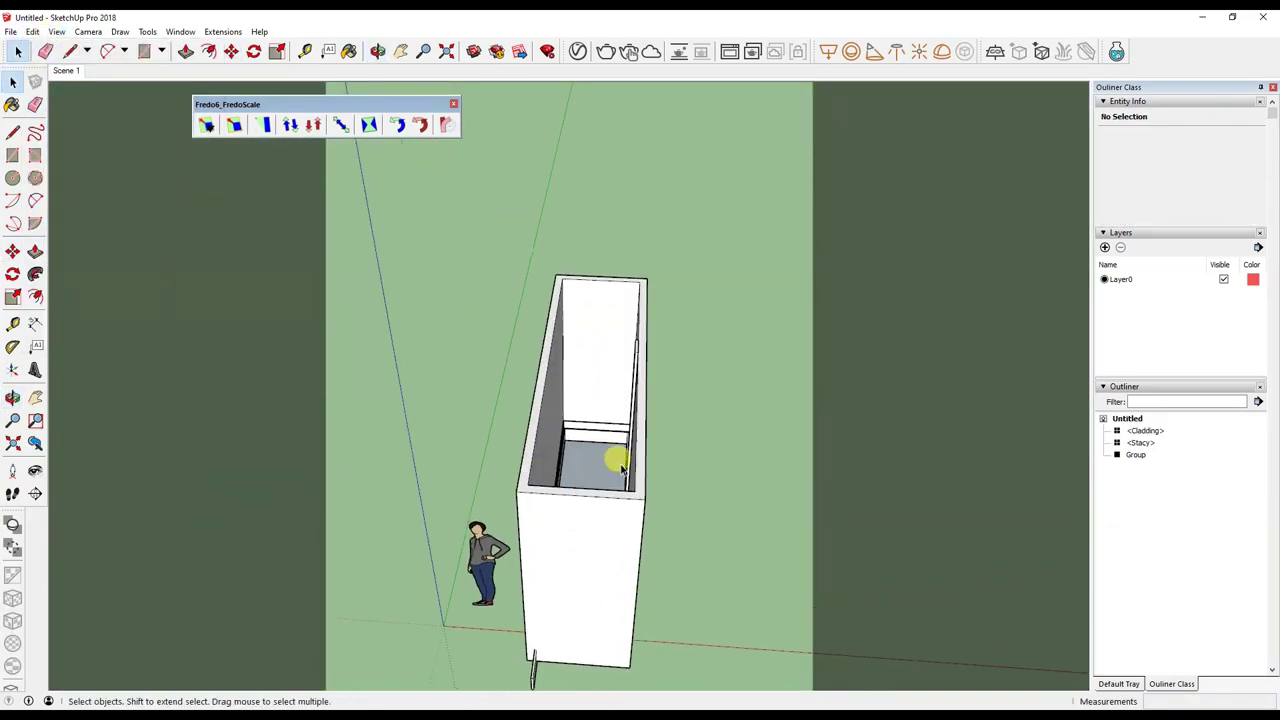
scroll(620, 468, up, 3)
scroll(608, 420, up, 3)
scroll(651, 429, up, 3)
mouse_move(571, 506)
middle_down()
mouse_move(663, 378)
mouse_move(586, 609)
mouse_move(609, 414)
middle_up()
click(609, 414)
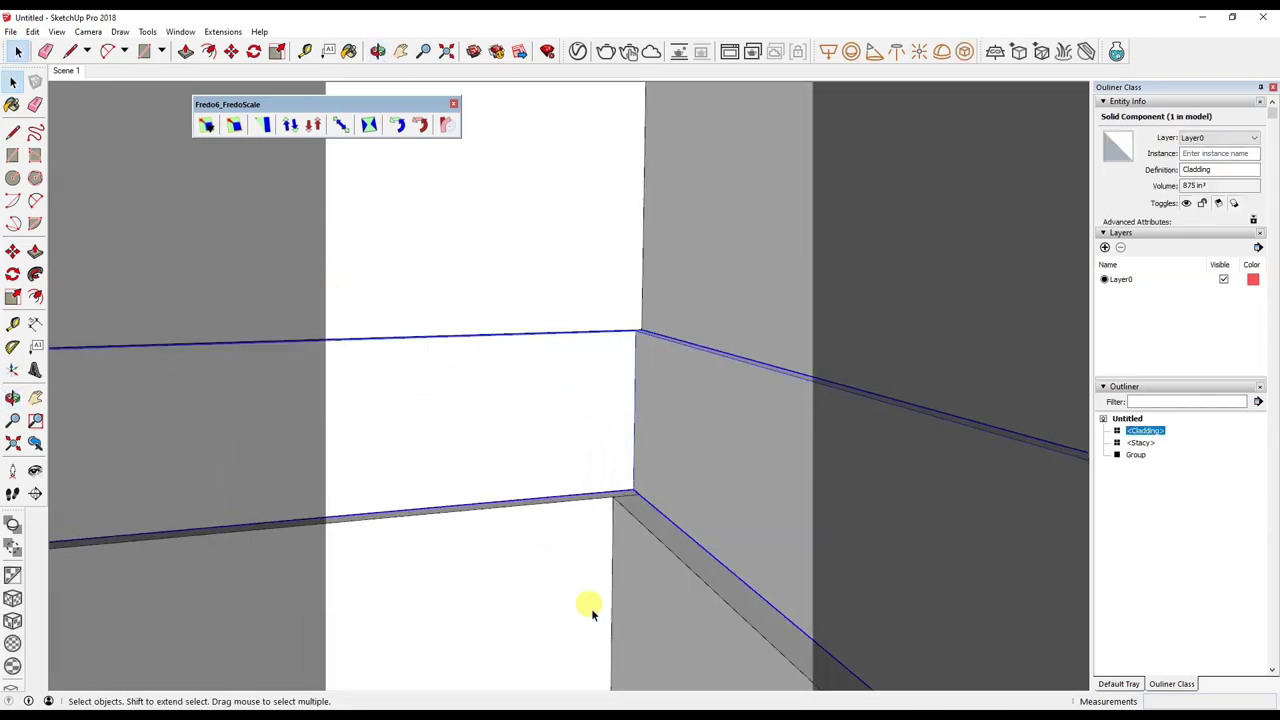
middle_drag(590, 612, 629, 600)
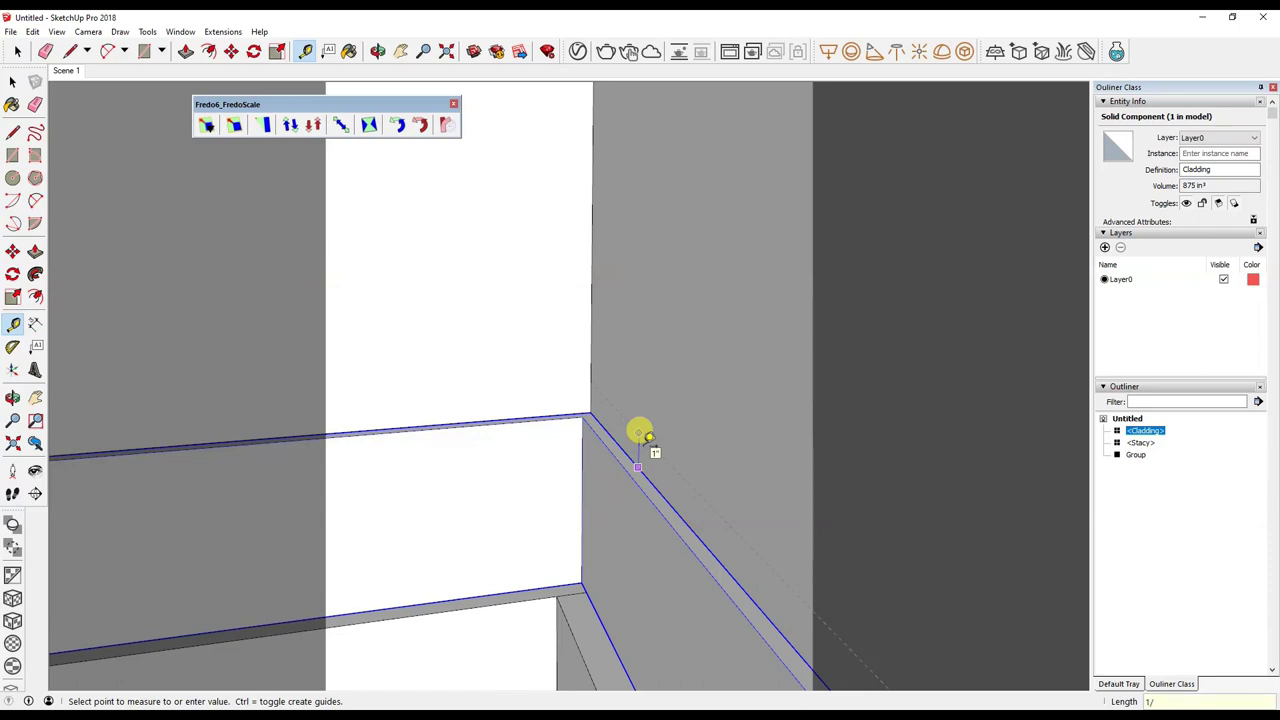
mouse_move(641, 437)
middle_down()
mouse_move(583, 429)
mouse_move(574, 457)
mouse_move(595, 425)
middle_up()
key(space)
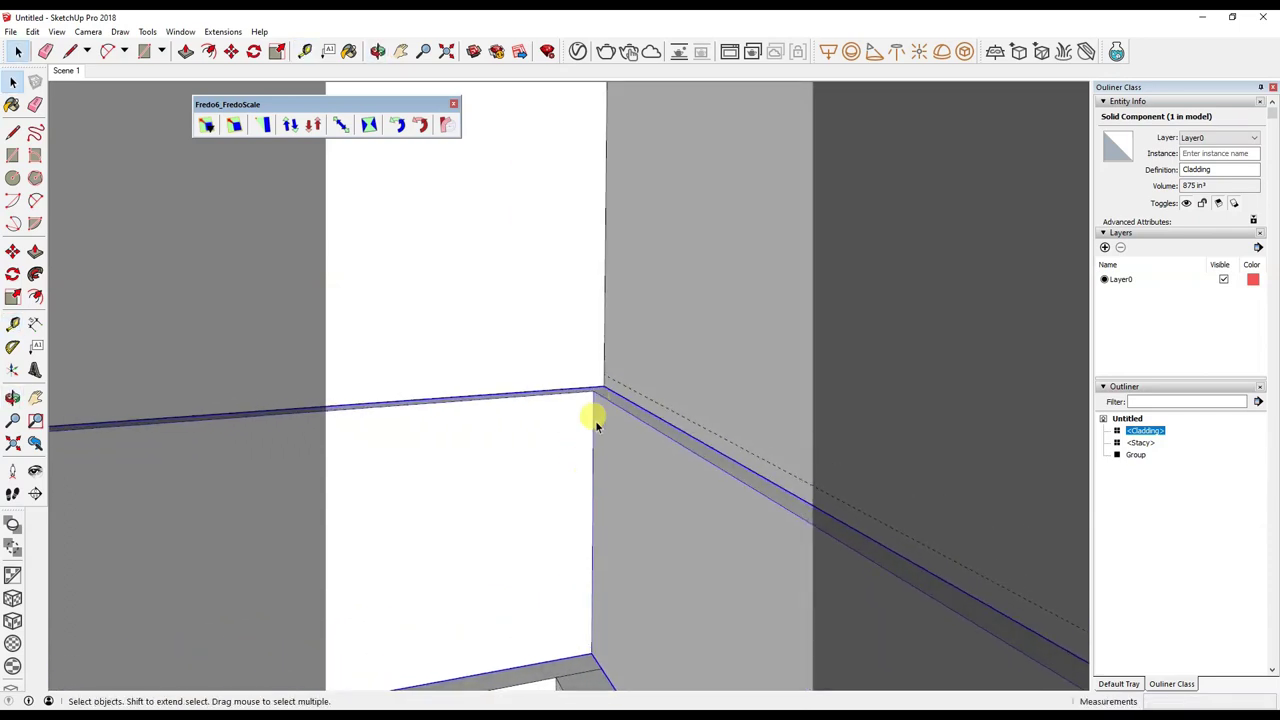
click(32, 32)
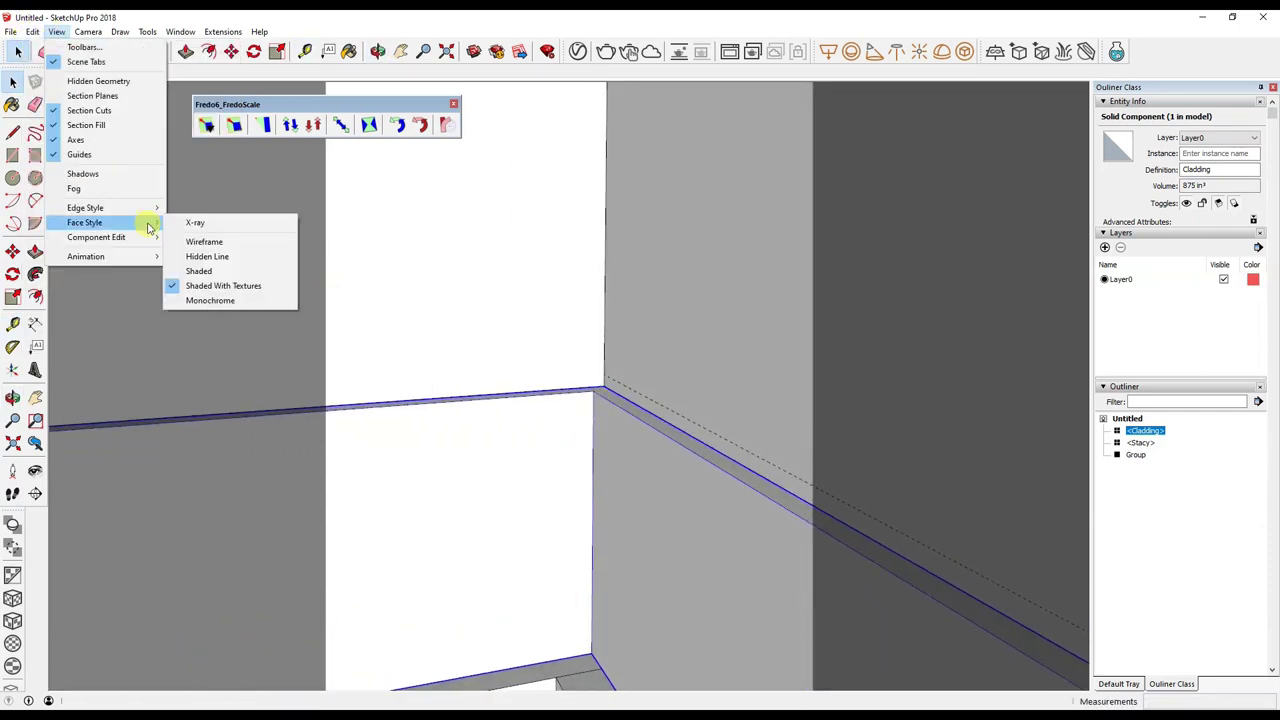
With X-ray on, copy the Cladding frame higher up along the inner walls.
mouse_move(85, 222)
click(195, 221)
key(ctrl)
click(597, 640)
mouse_move(597, 640)
middle_down()
mouse_move(586, 337)
mouse_move(665, 416)
mouse_move(5, 305)
middle_up()
click(591, 363)
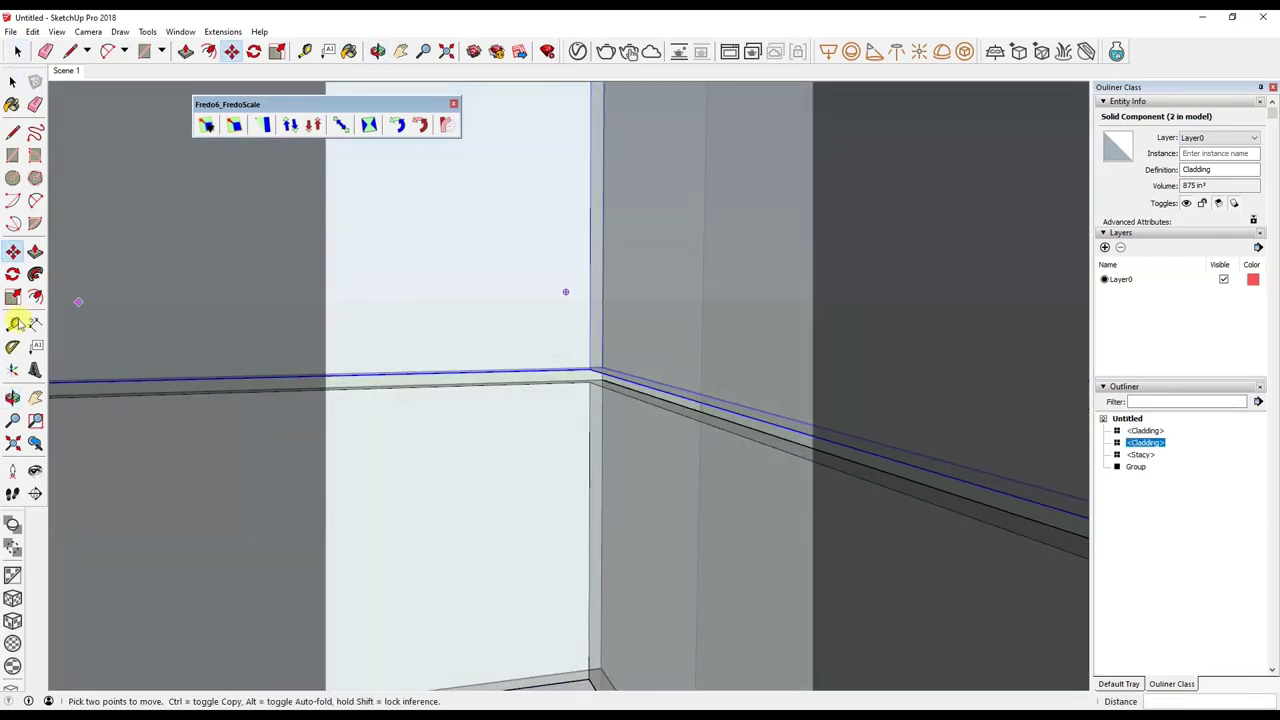
Set a finer length precision in Model Info Units, then turn X-ray off and select the wall.
click(180, 31)
click(205, 113)
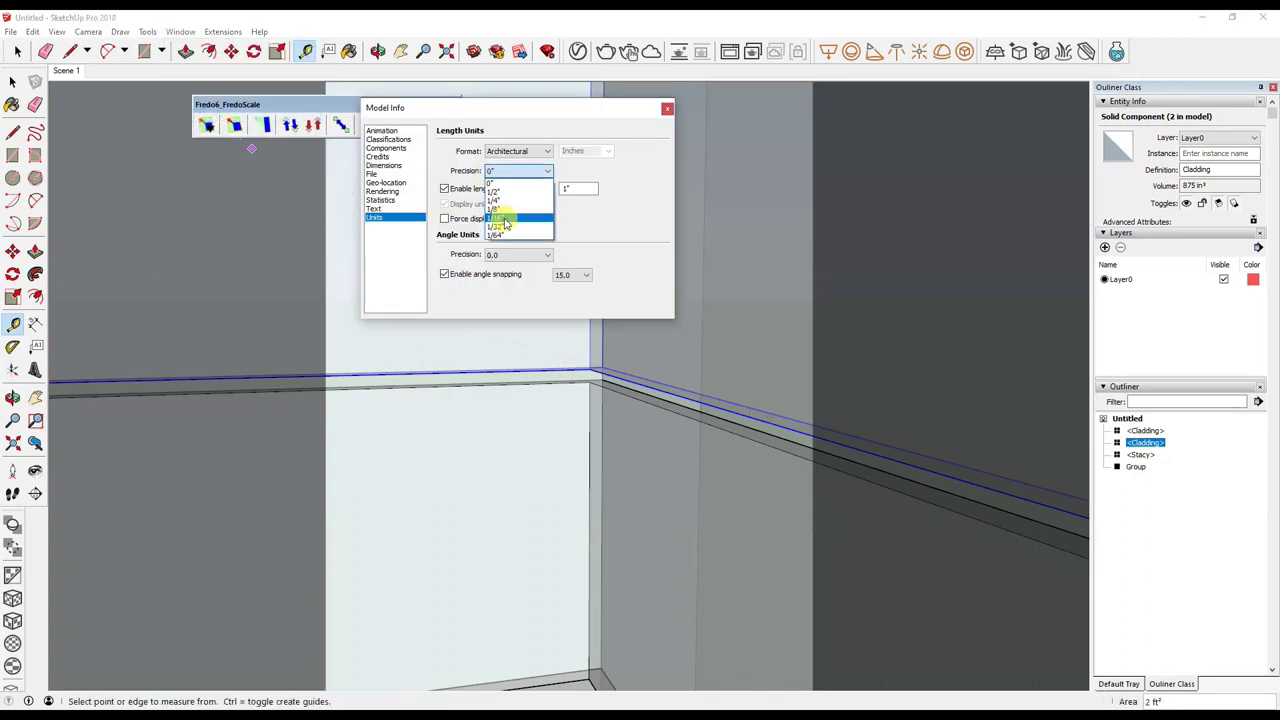
click(666, 112)
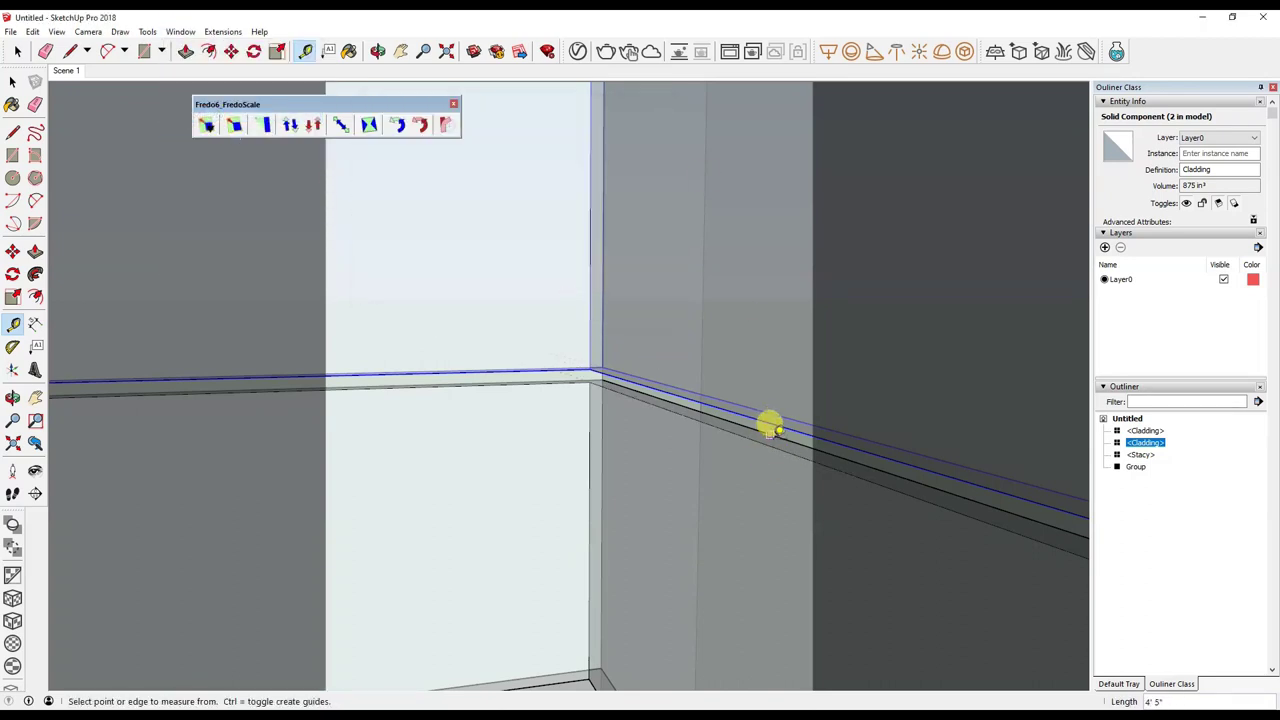
middle_drag(767, 425, 745, 465)
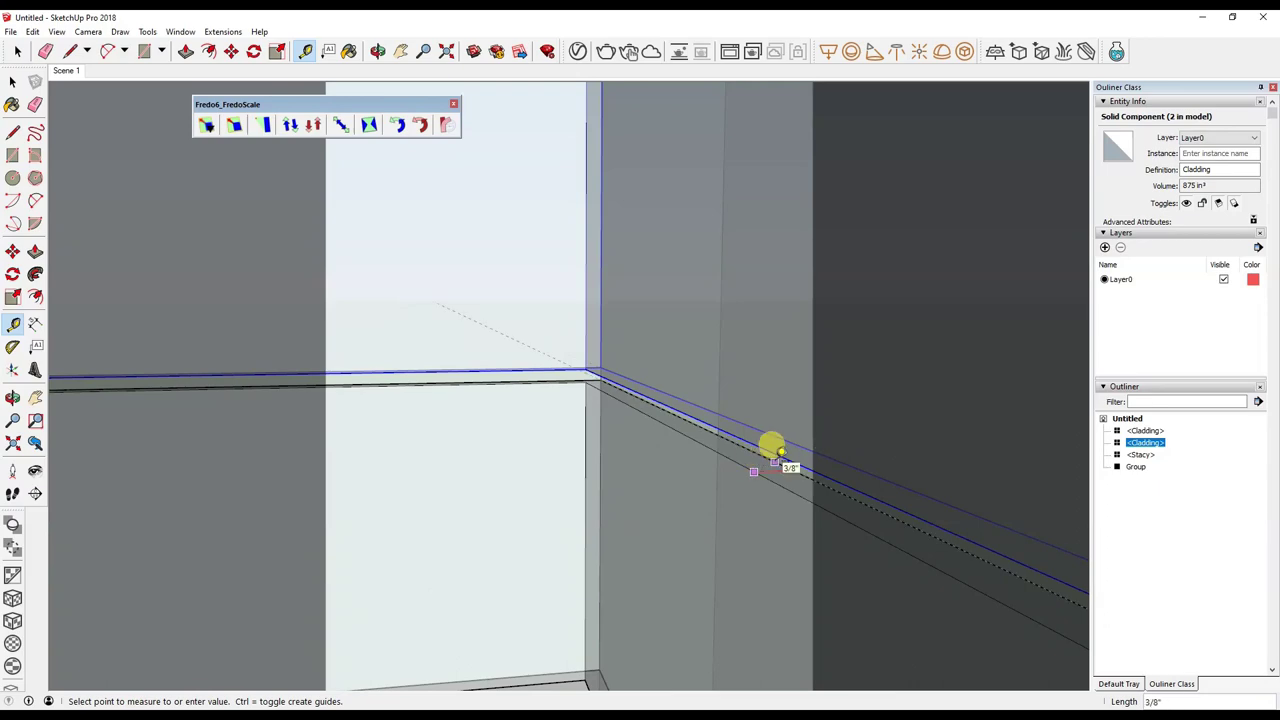
middle_drag(741, 432, 686, 394)
click(10, 31)
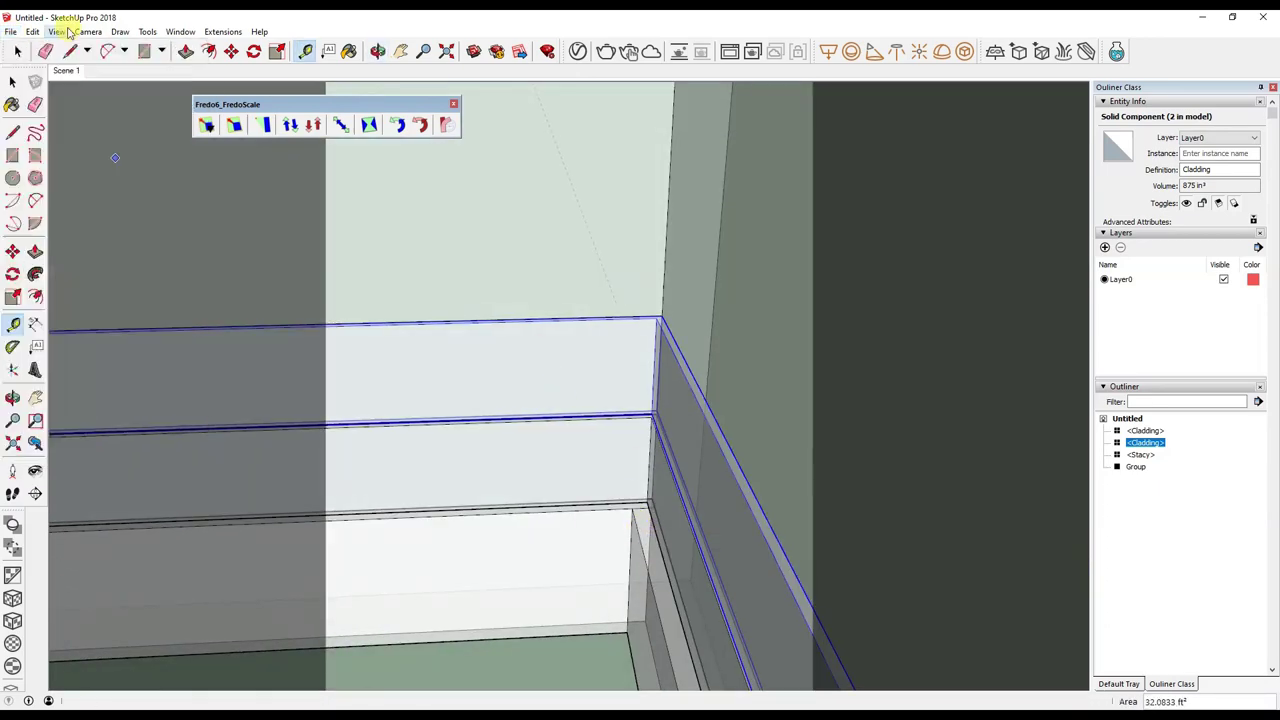
click(185, 216)
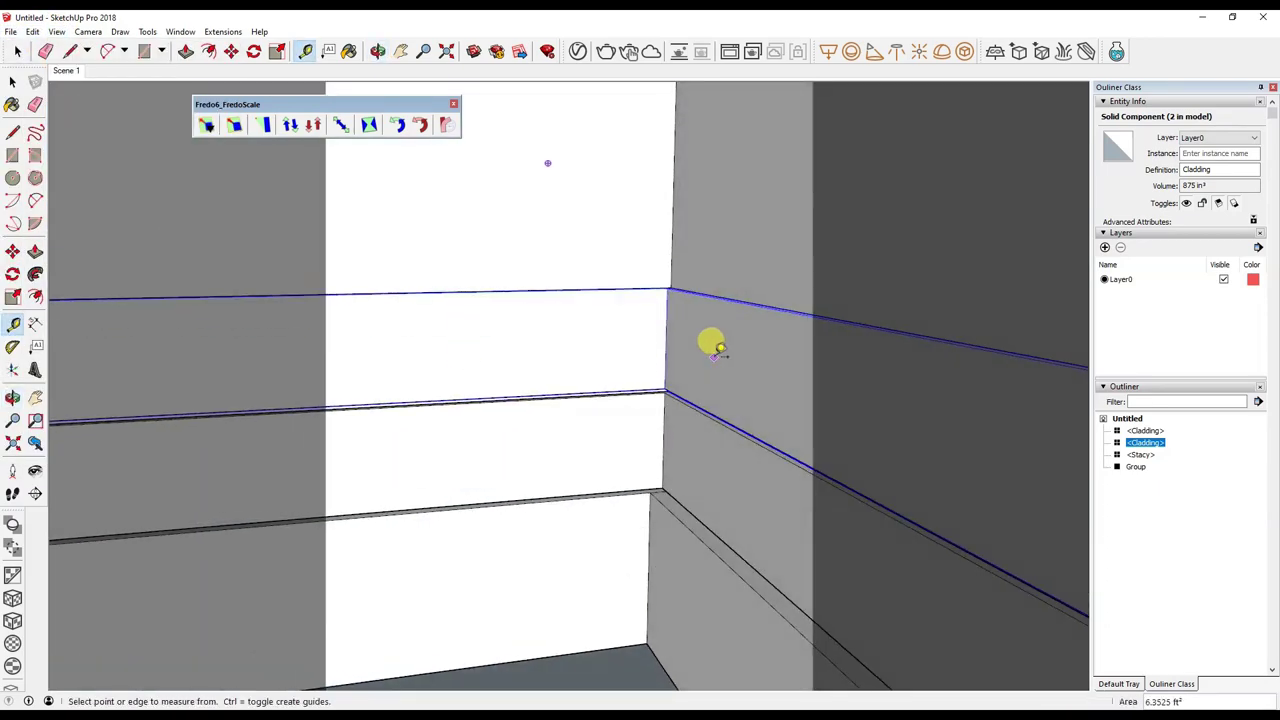
click(483, 215)
click(10, 31)
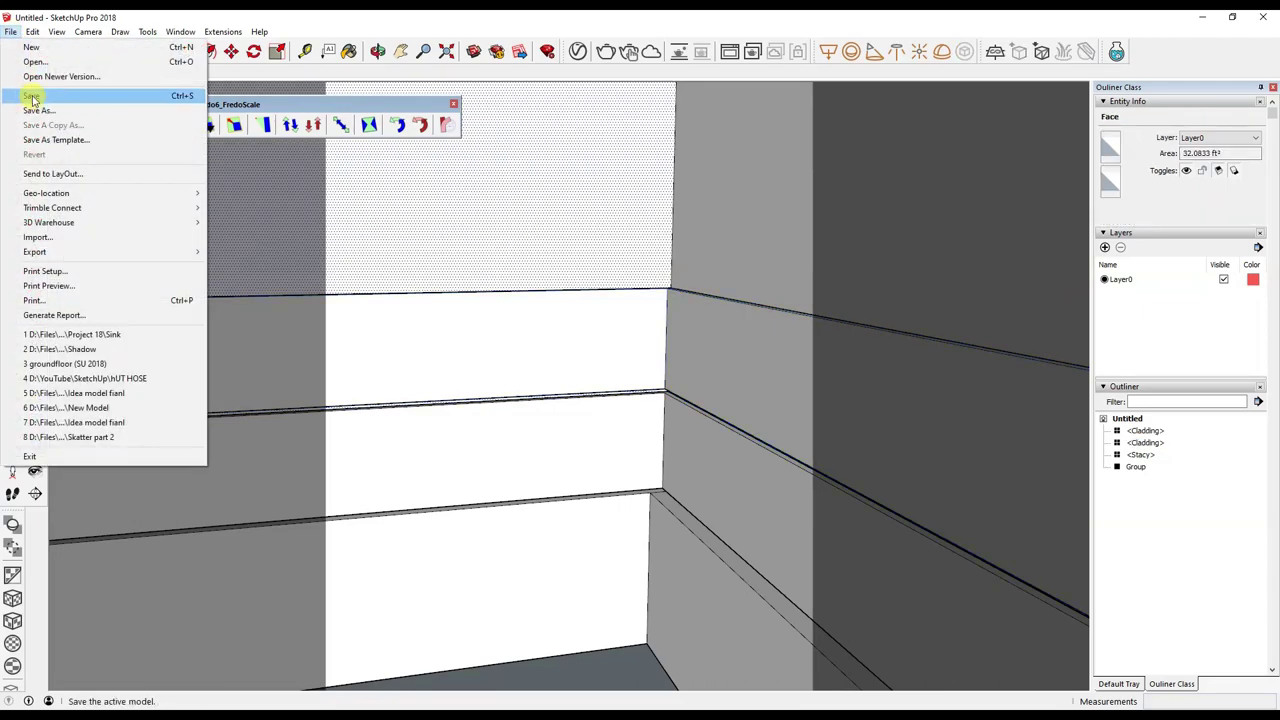
Save the model as Model Int Wash Maxi in Desktop > Project 18.
click(72, 108)
click(199, 137)
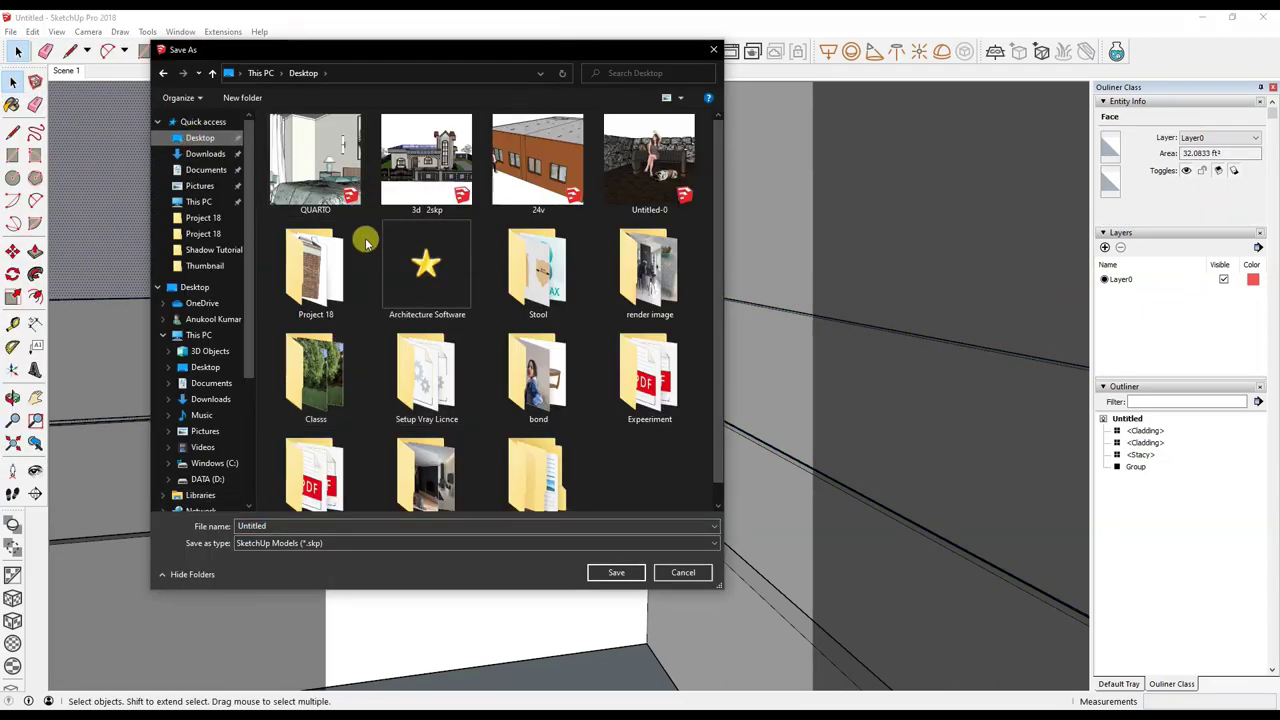
double_click(323, 262)
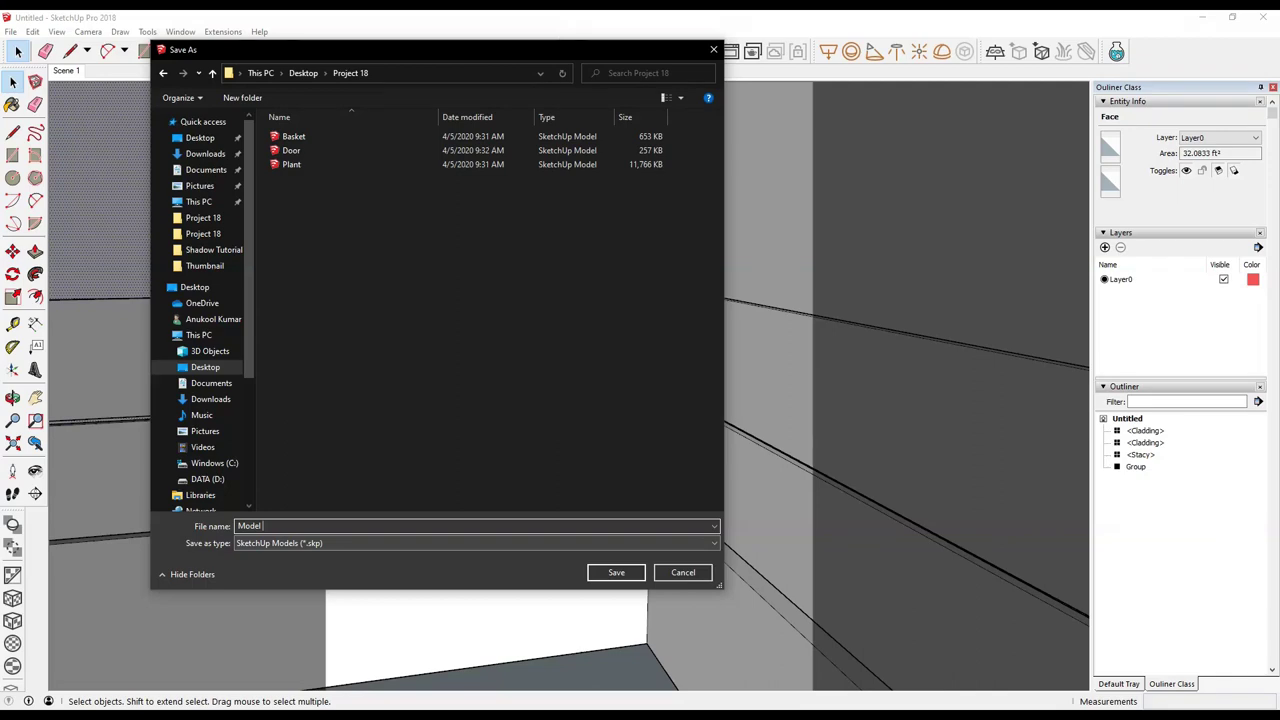
text(Model Int Wash Maxi)
click(606, 574)
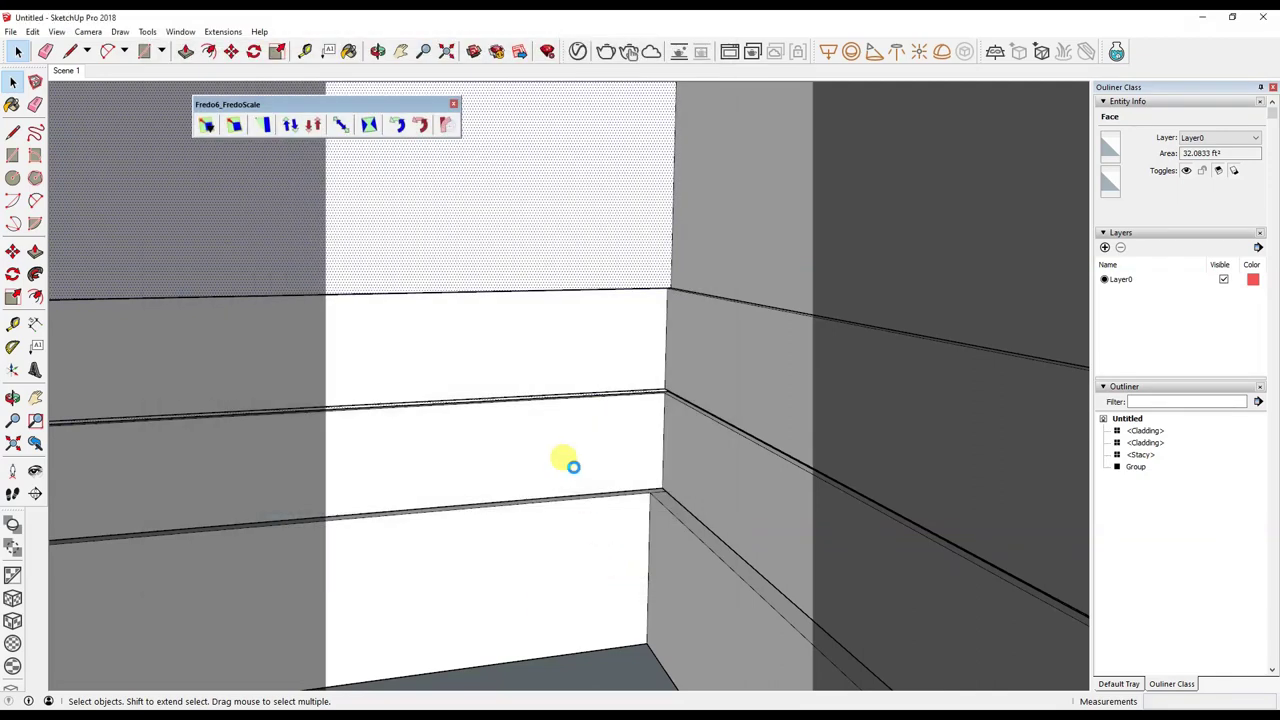
Select a Cladding strip and pick its bottom corner to copy it with Ctrl.
middle_drag(722, 351, 683, 351)
click(666, 443)
middle_drag(666, 443, 689, 448)
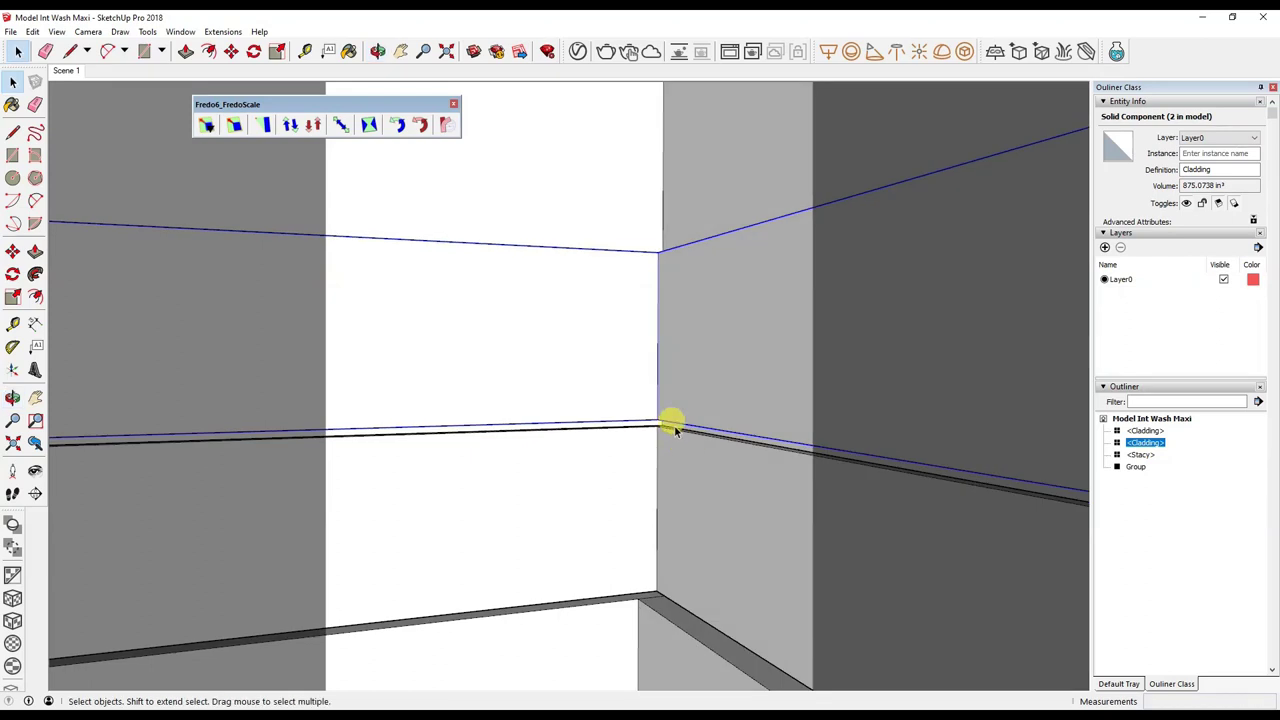
click(652, 588)
key(ctrl)
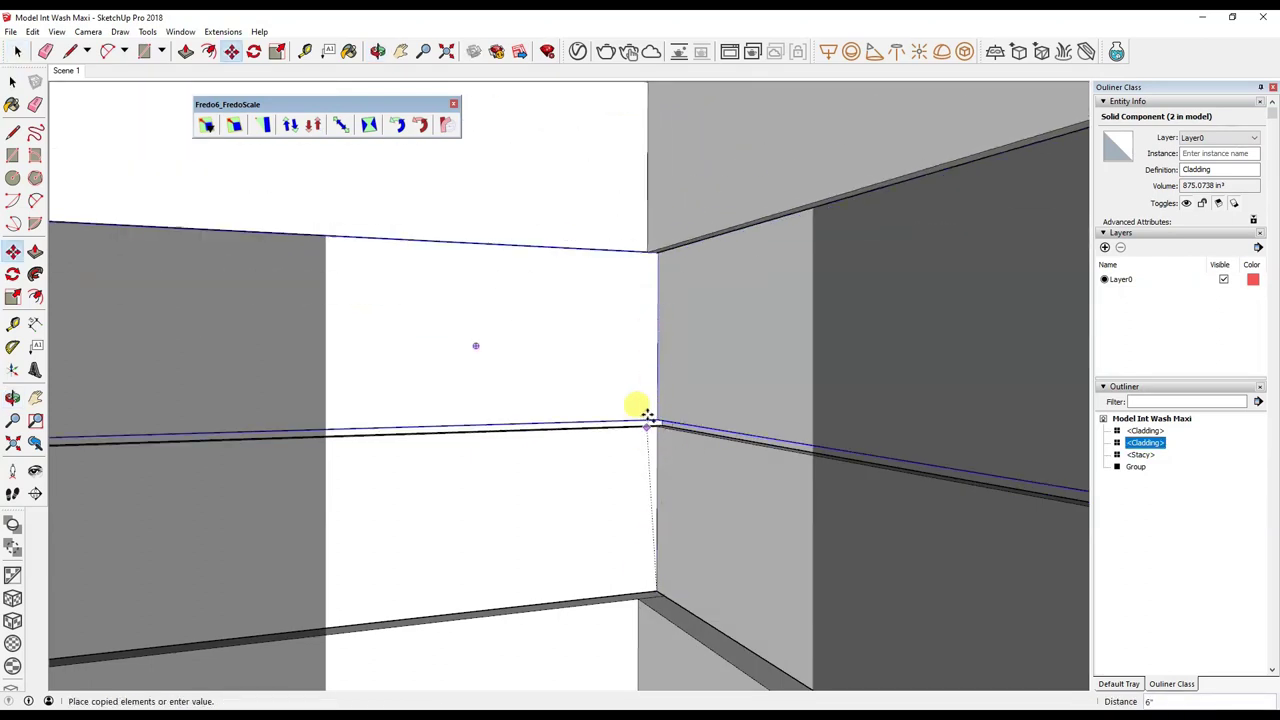
Array the copied cladding strip up the wall as 20 copies (x20).
click(657, 418)
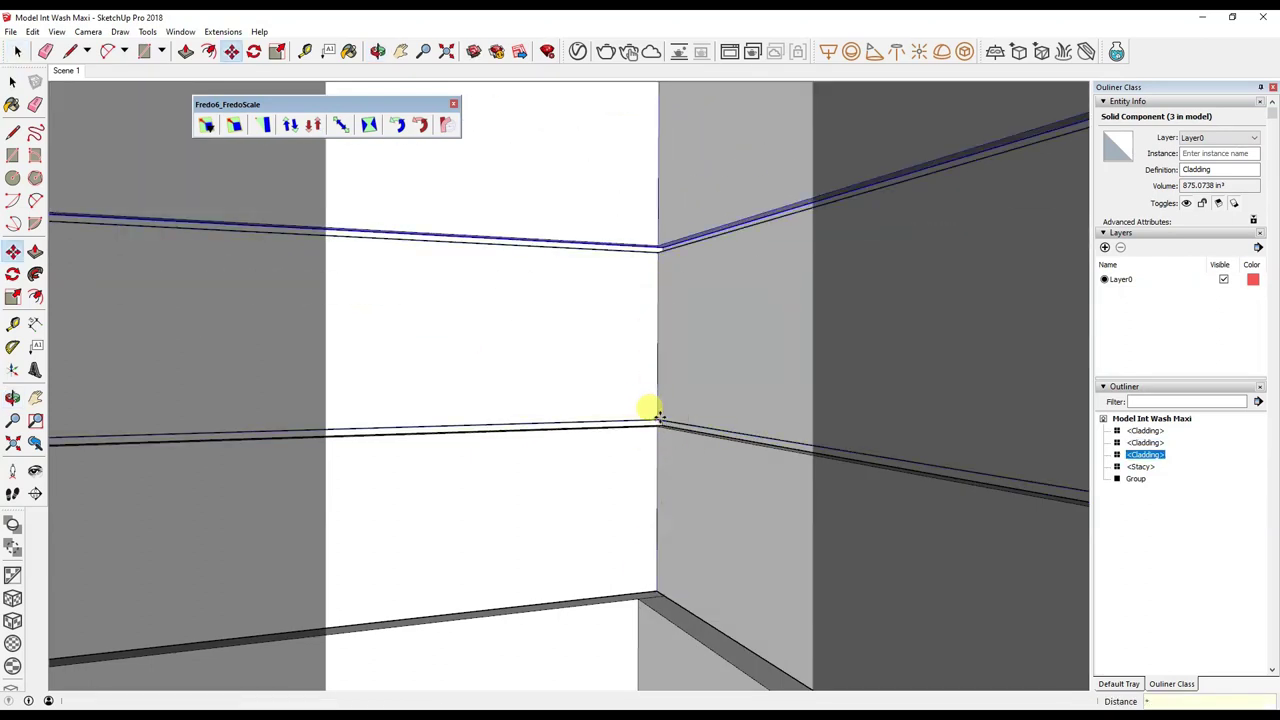
text(x20)
key(Return)
Make the top cladding piece unique and hide it.
mouse_move(666, 391)
middle_down()
mouse_move(455, 568)
mouse_move(705, 340)
mouse_move(612, 226)
middle_up()
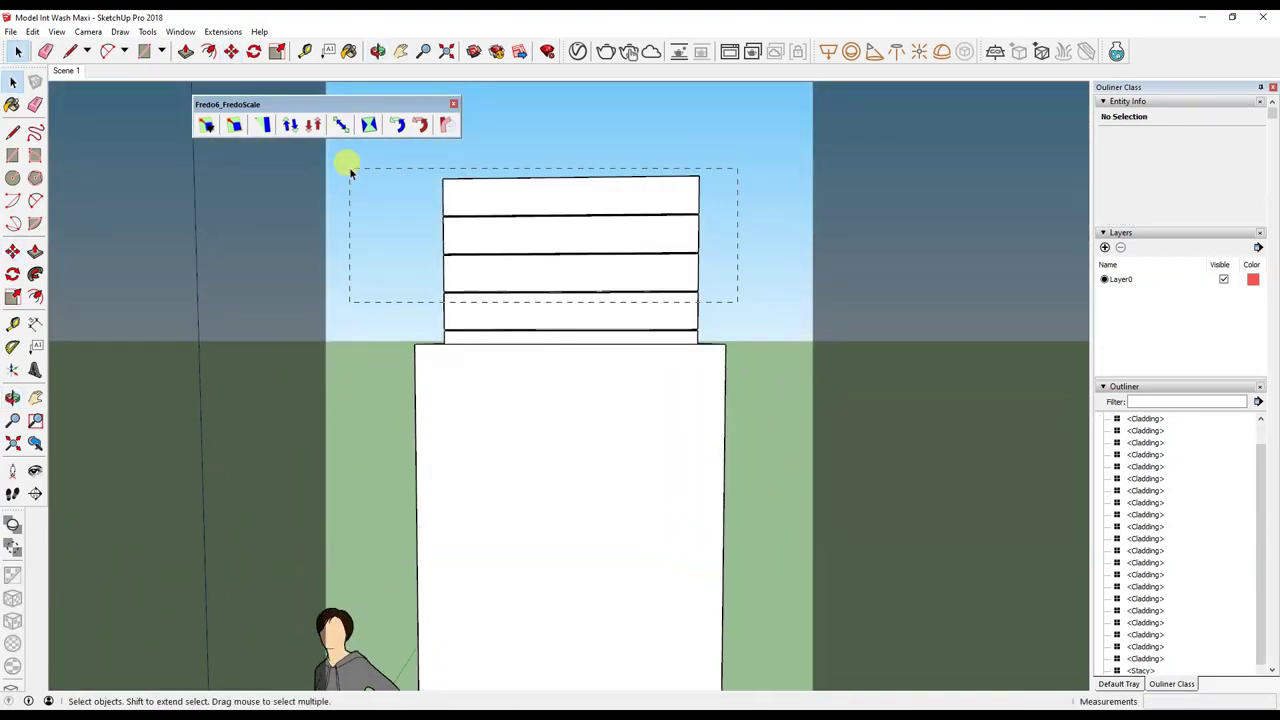
mouse_move(350, 172)
middle_down()
mouse_move(600, 289)
mouse_move(571, 409)
mouse_move(617, 286)
mouse_move(785, 300)
middle_up()
scroll(785, 300, up, 2)
click(788, 244)
right_click(773, 210)
click(800, 277)
scroll(800, 251, up, 2)
scroll(800, 262, up, 1)
key(h)
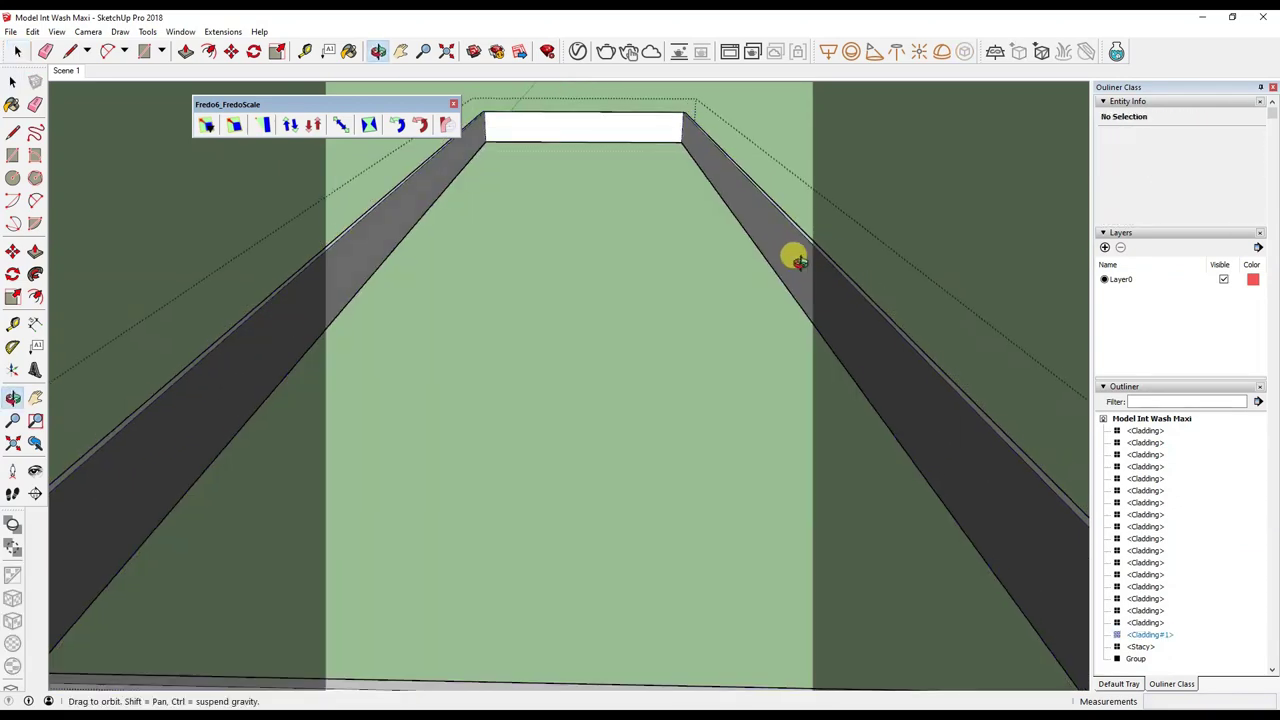
scroll(829, 280, up, 1)
Toggle Hide Rest of Model and get a wider view of the interior walls.
mouse_move(829, 280)
middle_down()
mouse_move(657, 286)
mouse_move(62, 25)
middle_up()
click(57, 31)
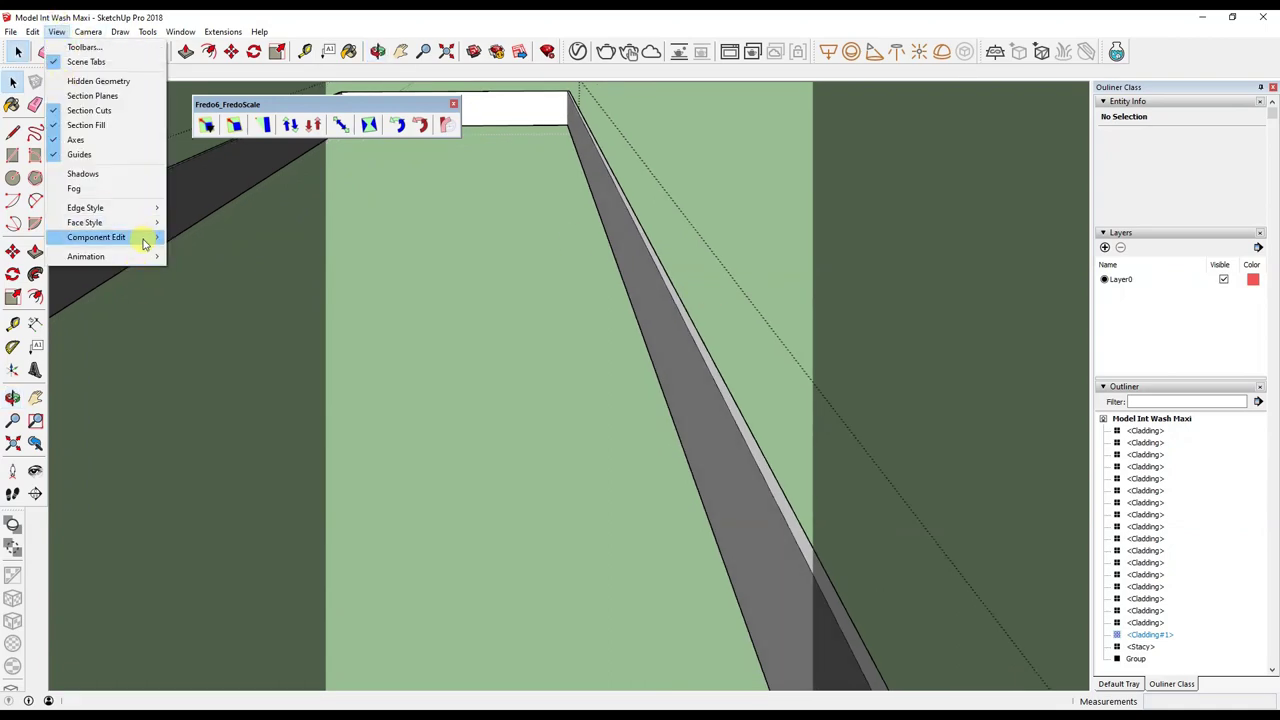
click(225, 237)
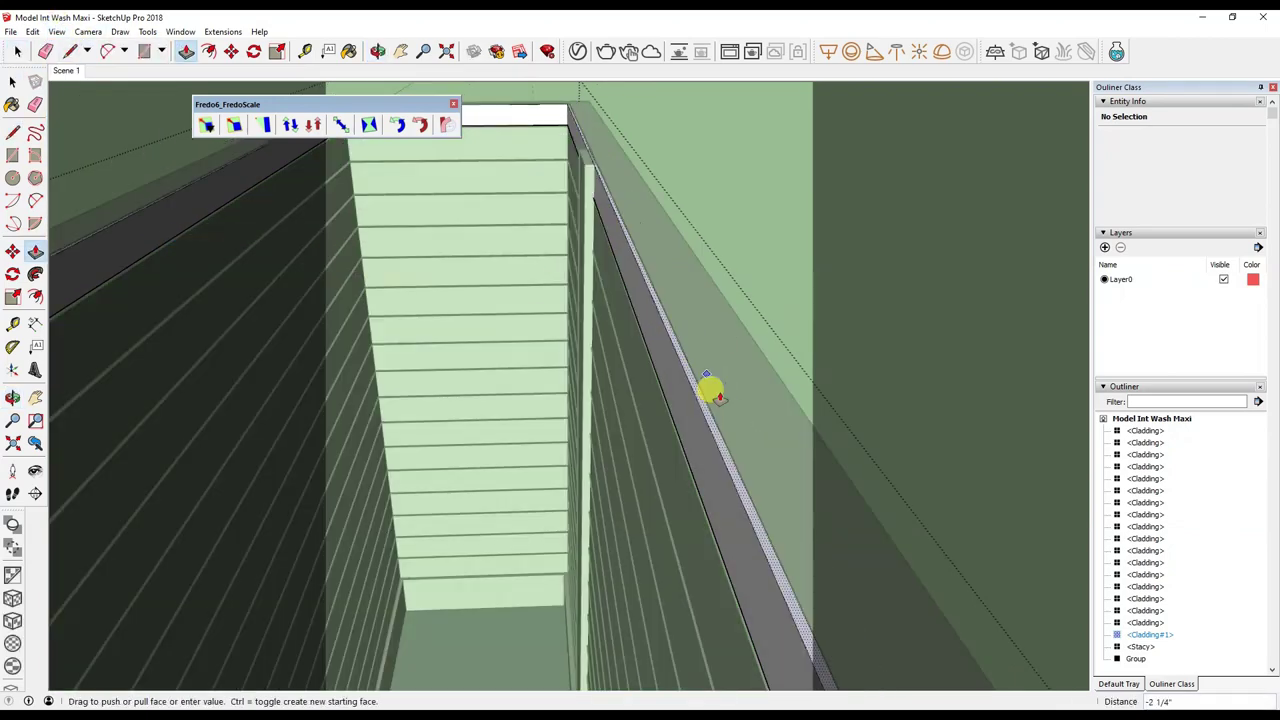
key(space)
mouse_move(726, 426)
middle_down()
mouse_move(757, 271)
mouse_move(688, 392)
middle_up()
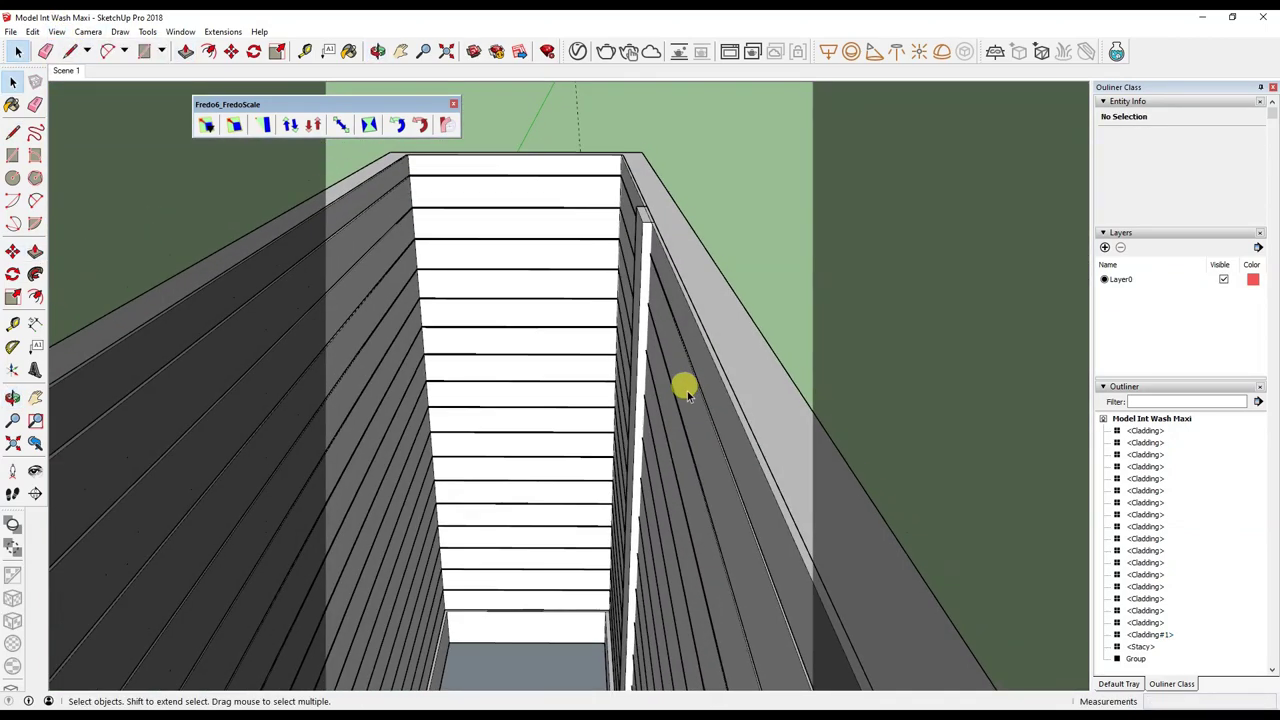
Frame the corridor at eye level, looking toward the grey wall.
click(66, 70)
mouse_move(397, 340)
middle_down()
mouse_move(412, 352)
mouse_move(423, 314)
mouse_move(357, 374)
middle_up()
click(12, 420)
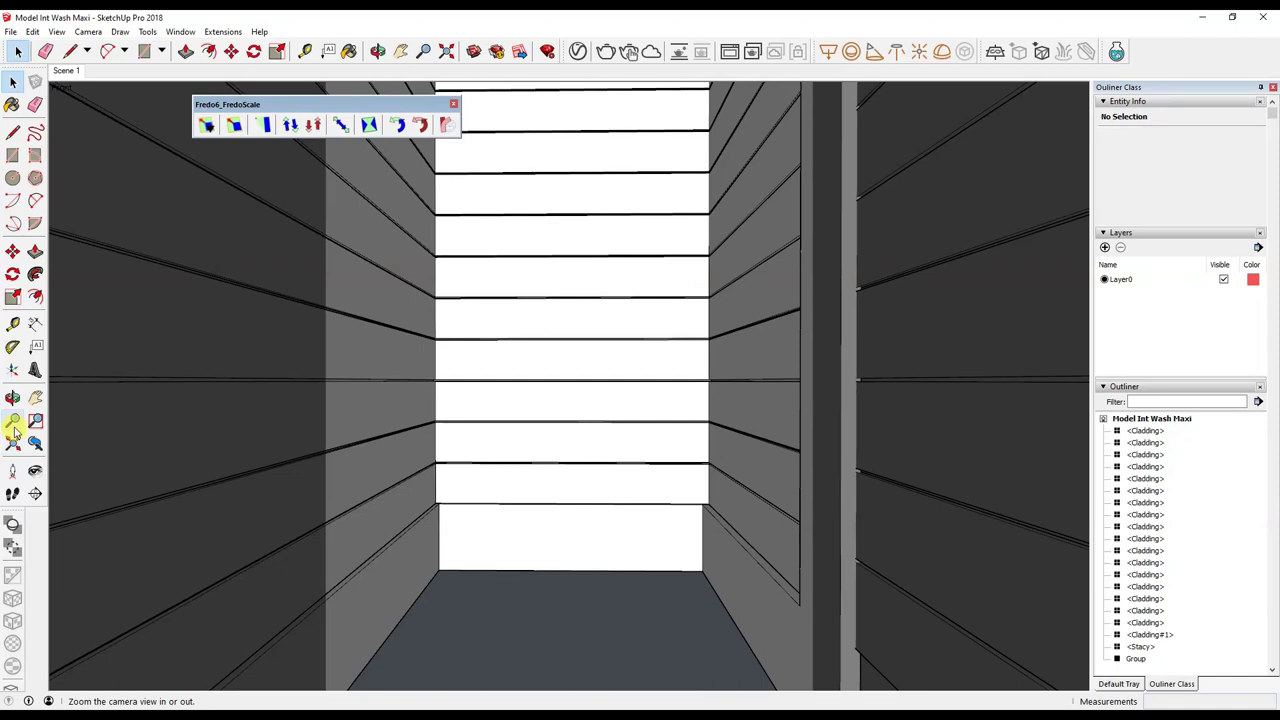
drag(494, 383, 510, 424)
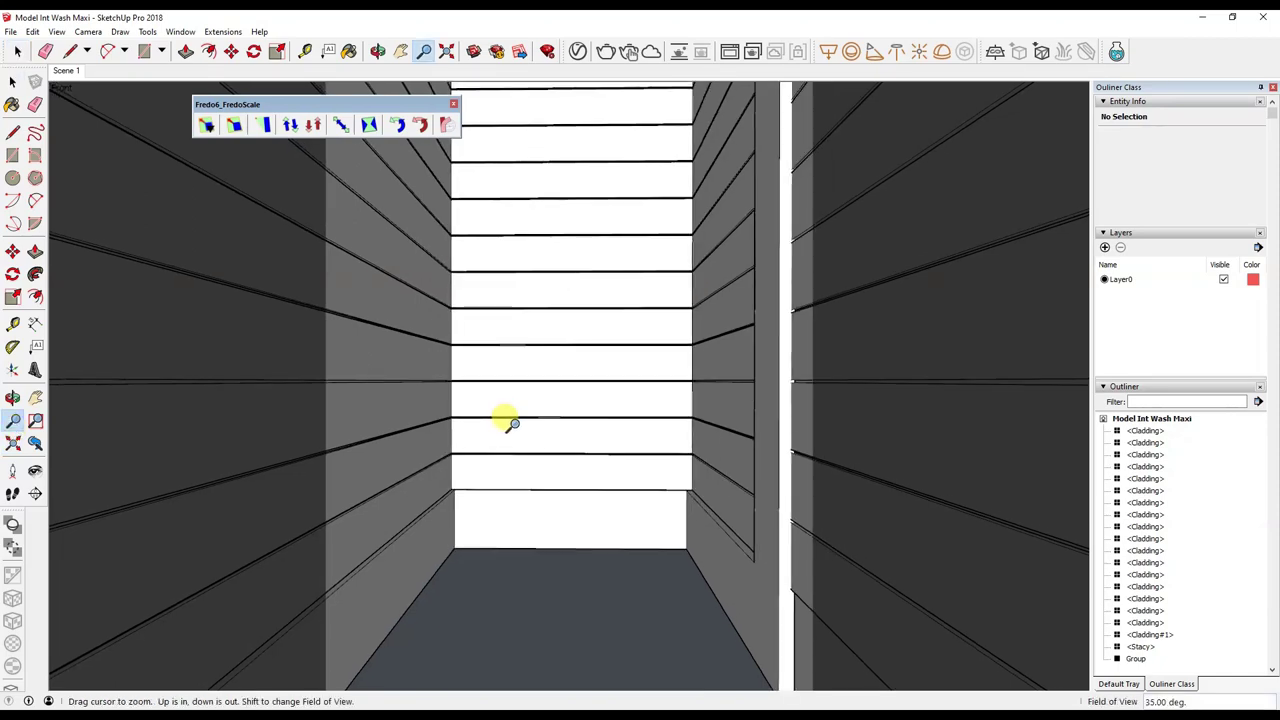
mouse_move(500, 282)
shift+middle_down()
mouse_move(491, 331)
mouse_move(502, 349)
shift+middle_up()
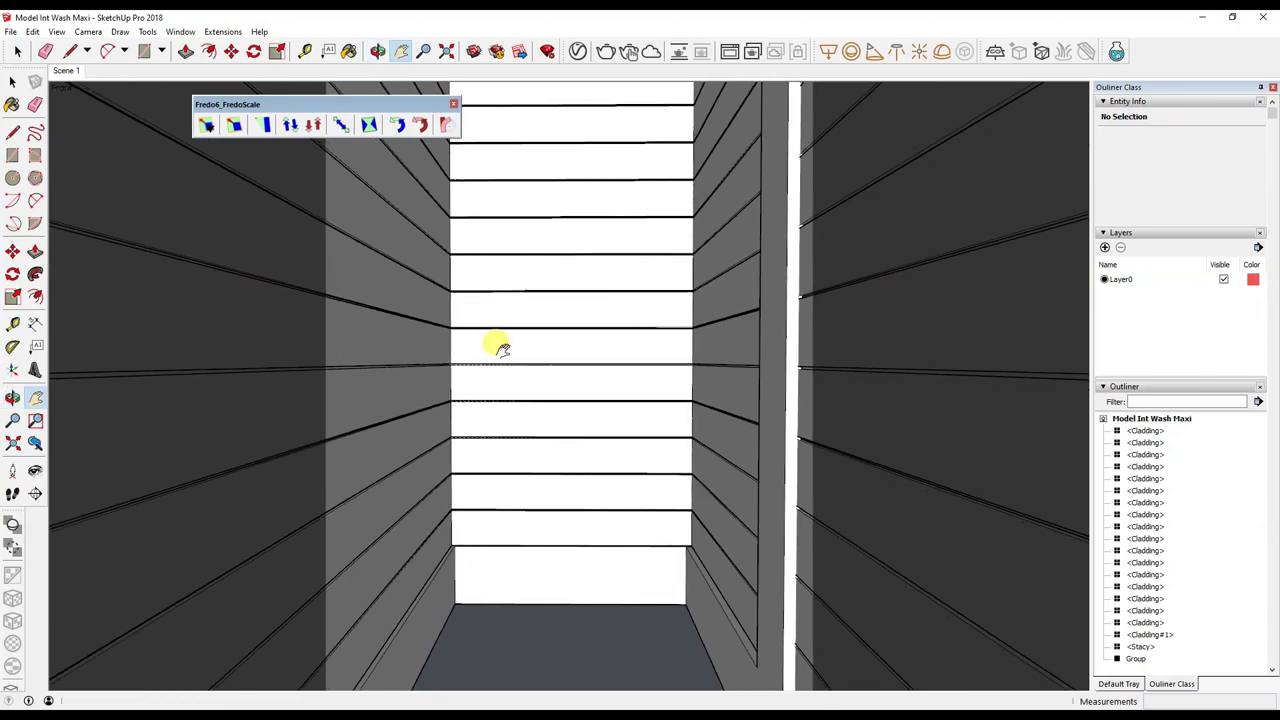
click(543, 409)
mouse_move(654, 357)
middle_down()
mouse_move(577, 371)
mouse_move(786, 420)
middle_up()
click(613, 372)
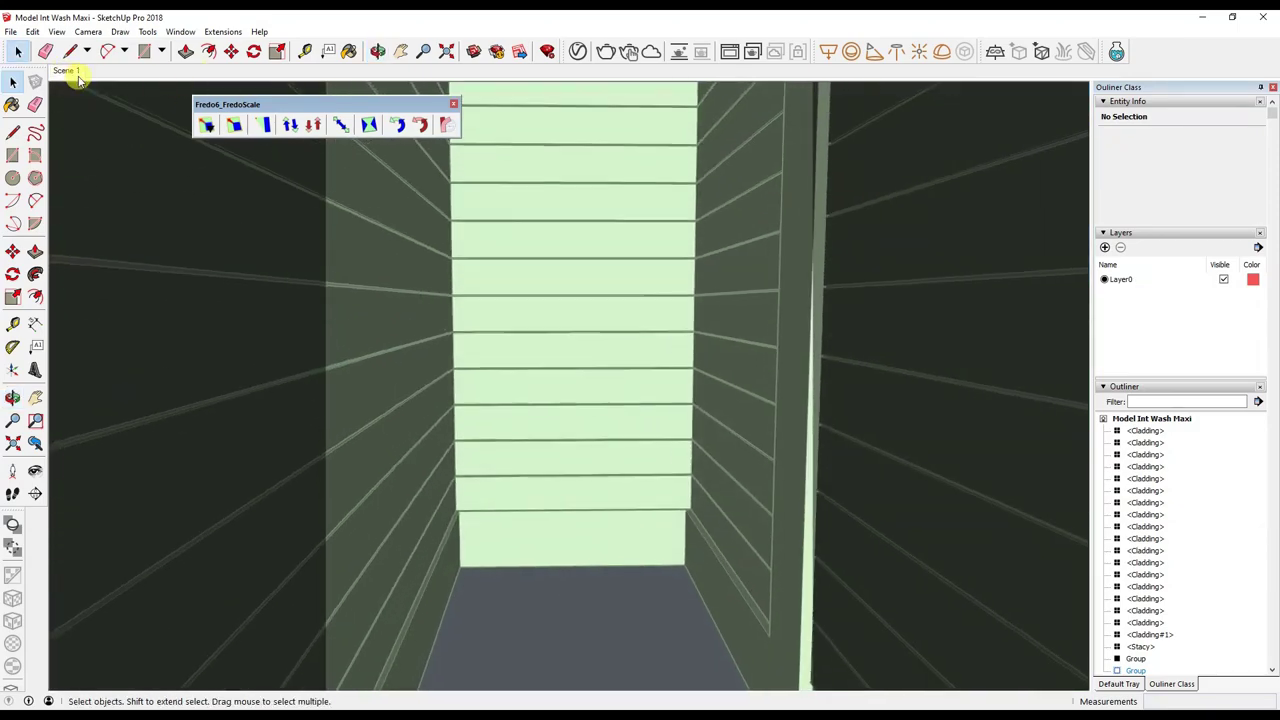
Return to the Scene 1 camera and collapse the Outliner panel.
click(80, 80)
click(57, 31)
click(967, 357)
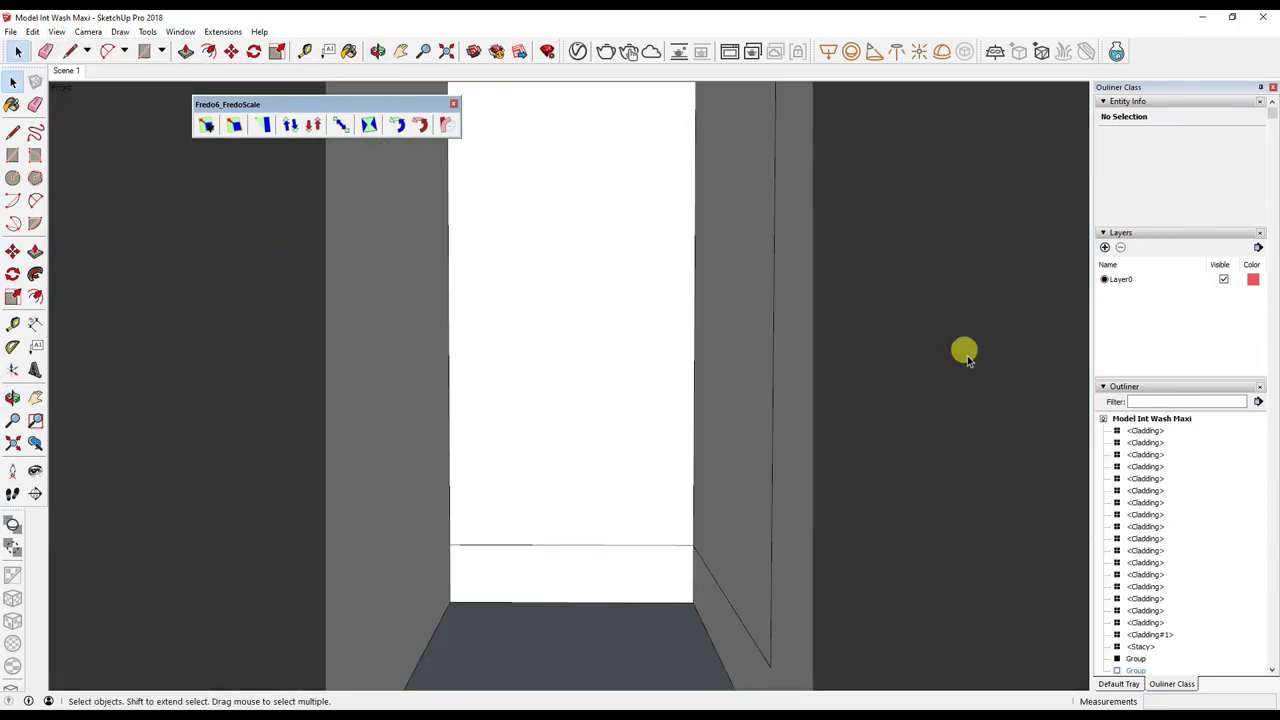
click(1104, 389)
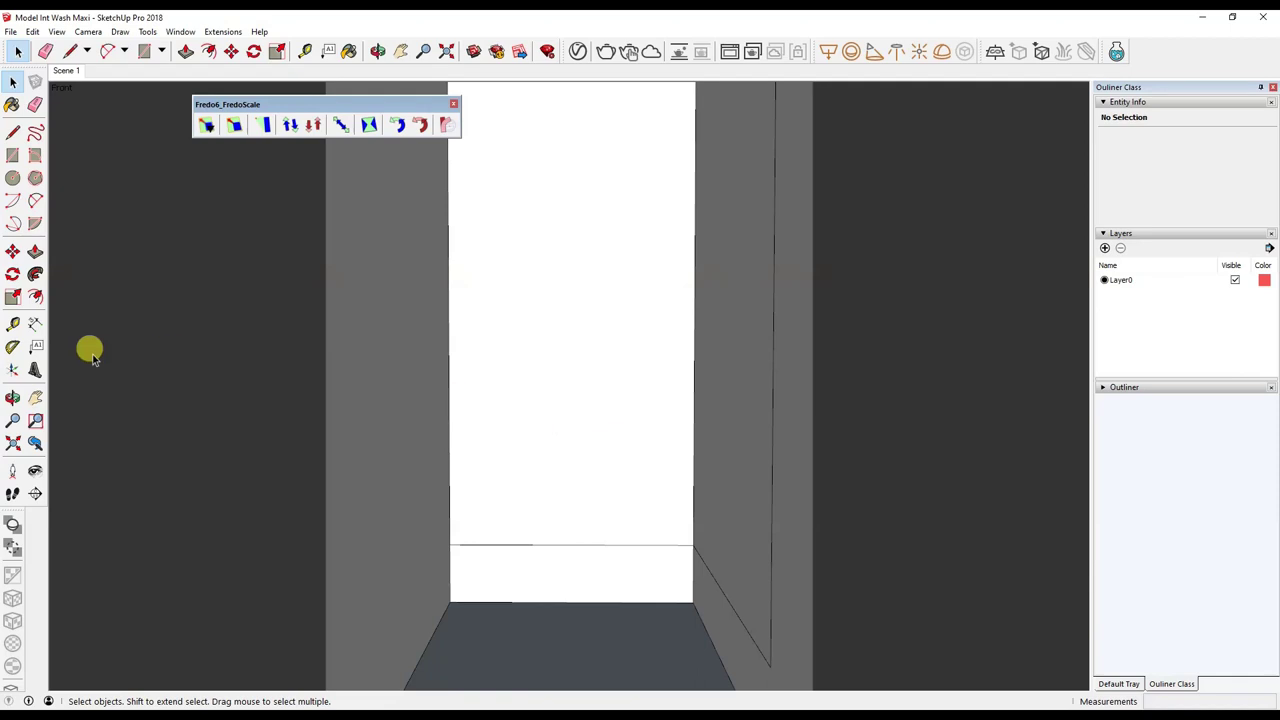
Draw the shelf rectangle against the back wall, measured up from the floor.
key(t)
click(571, 602)
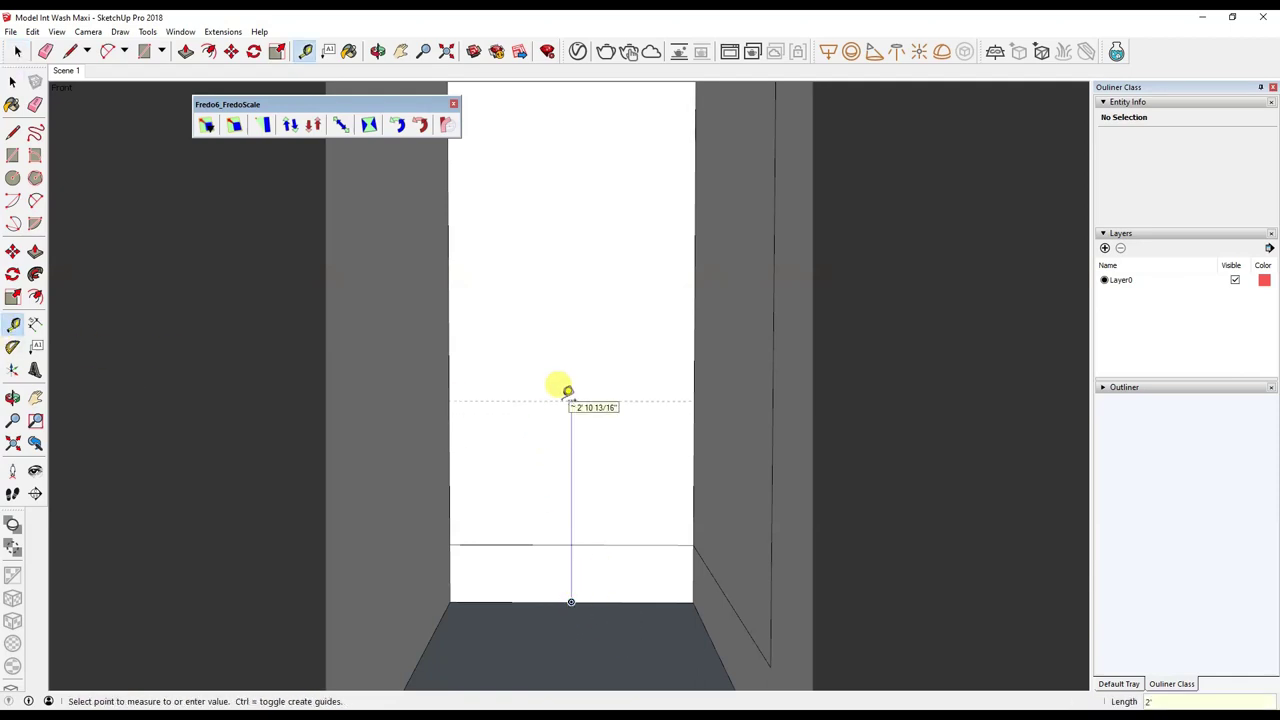
key(r)
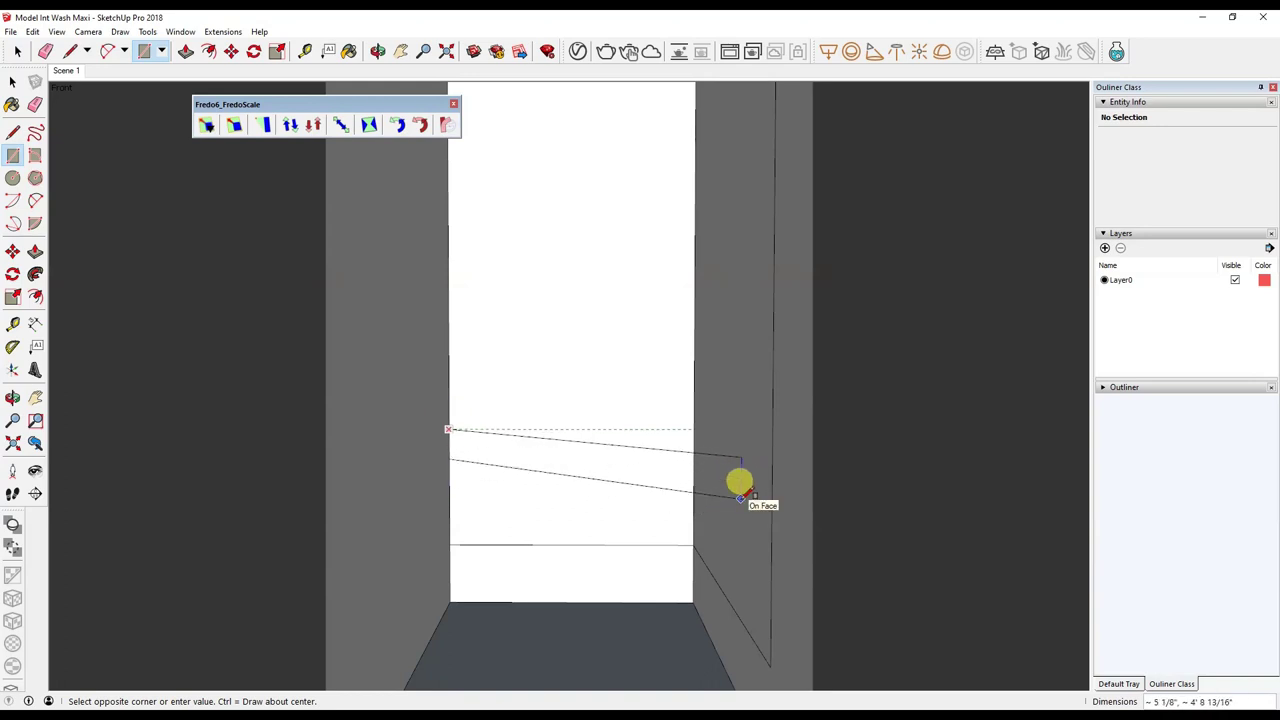
key(Up)
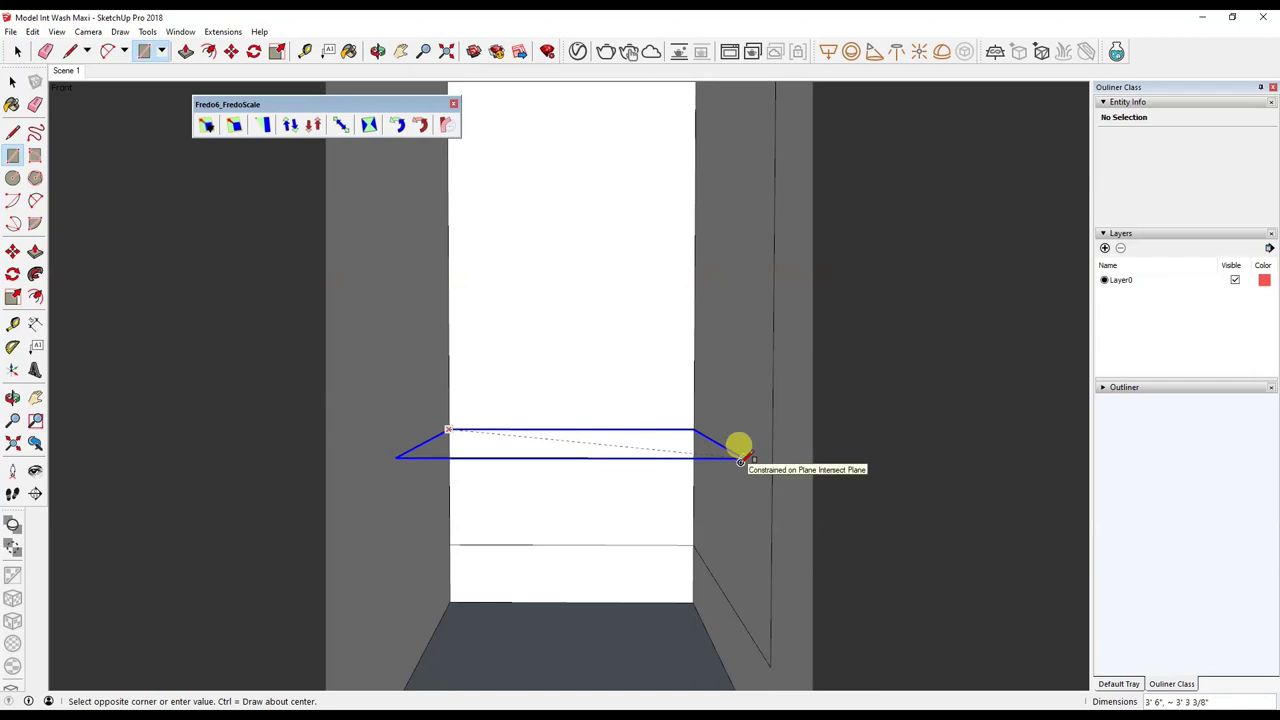
text(2)
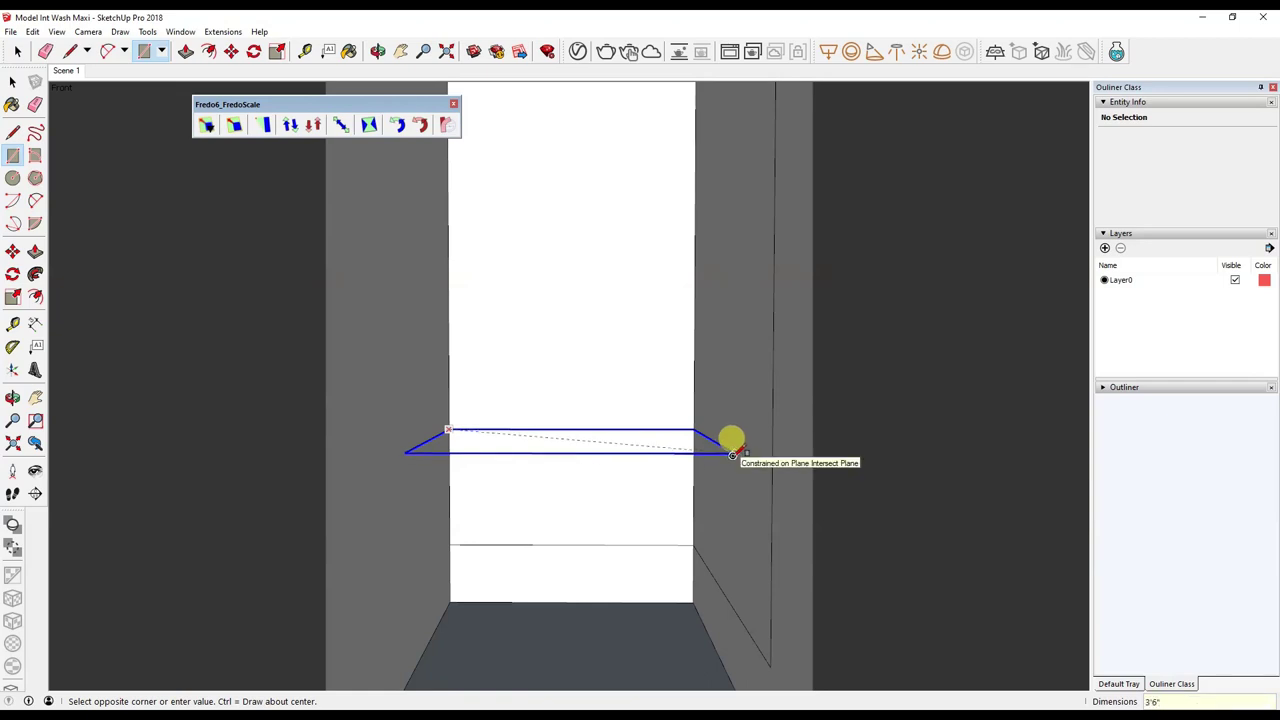
click(733, 455)
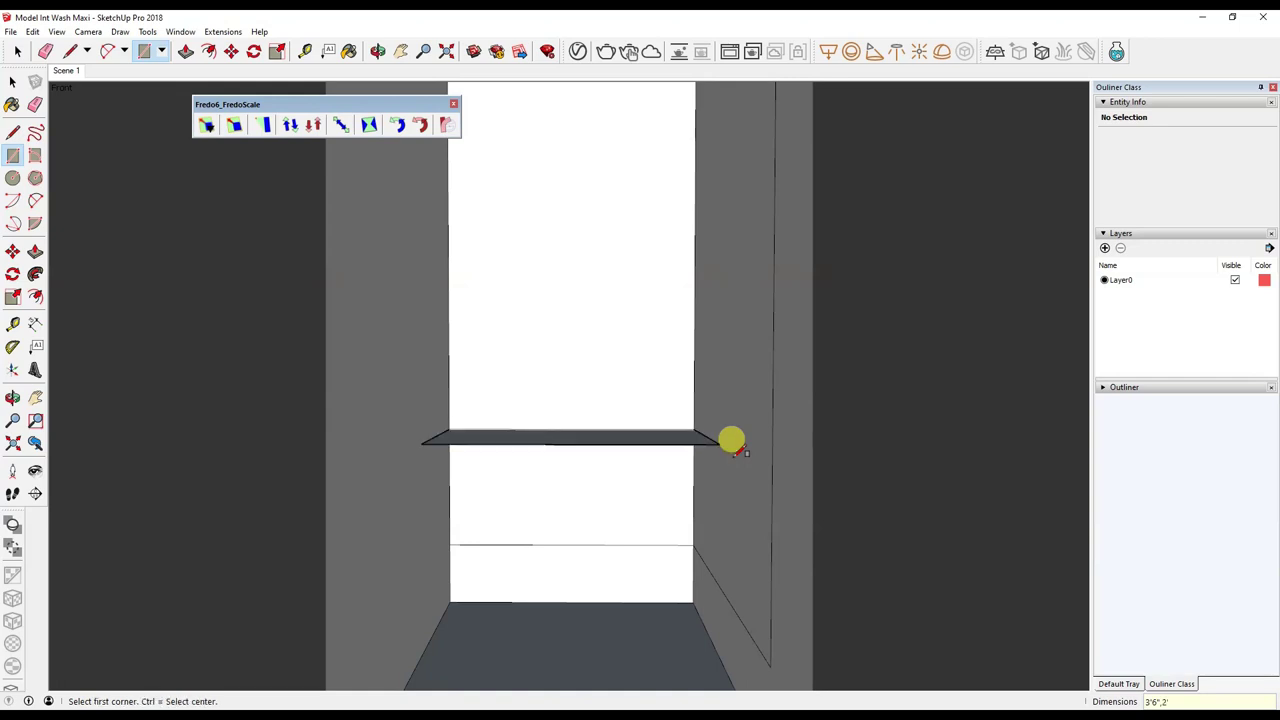
Push/pull the shelf rectangle into a 7" deep box.
key(p)
scroll(690, 462, up, 2)
drag(650, 462, 680, 528)
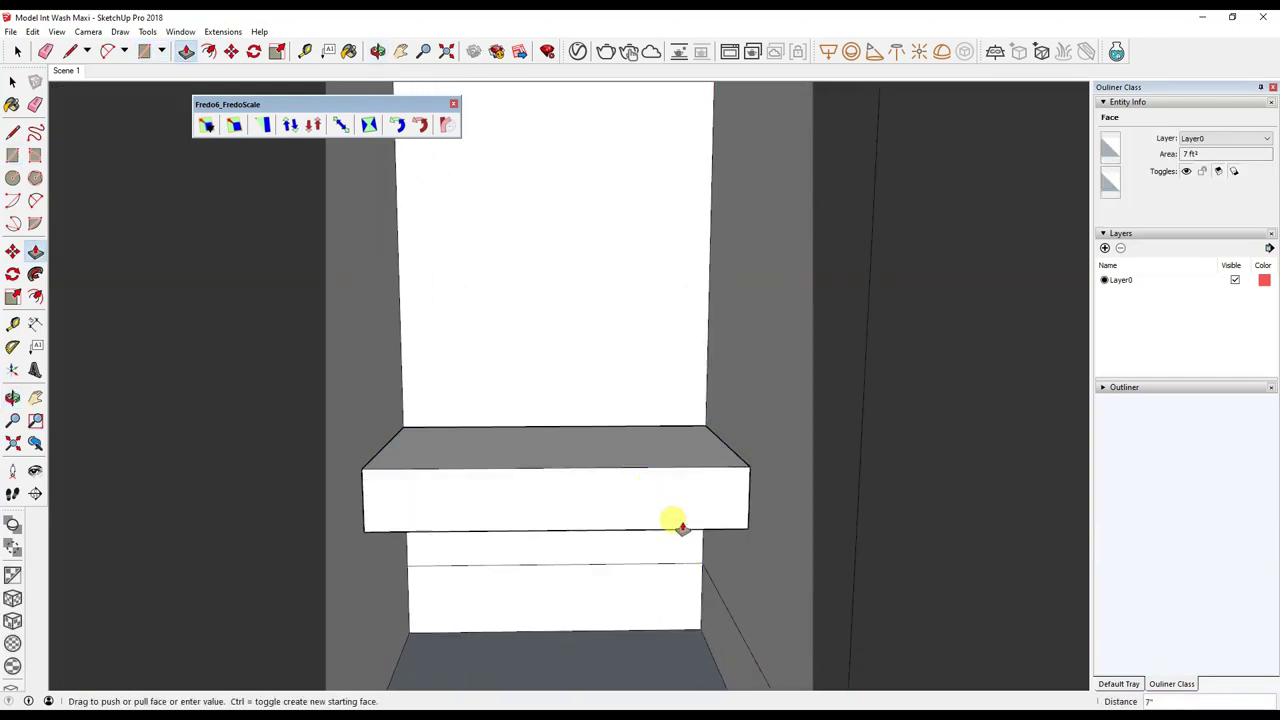
middle_drag(675, 522, 646, 480)
Group the shelf face and its edges.
key(space)
double_click(555, 464)
right_click(557, 466)
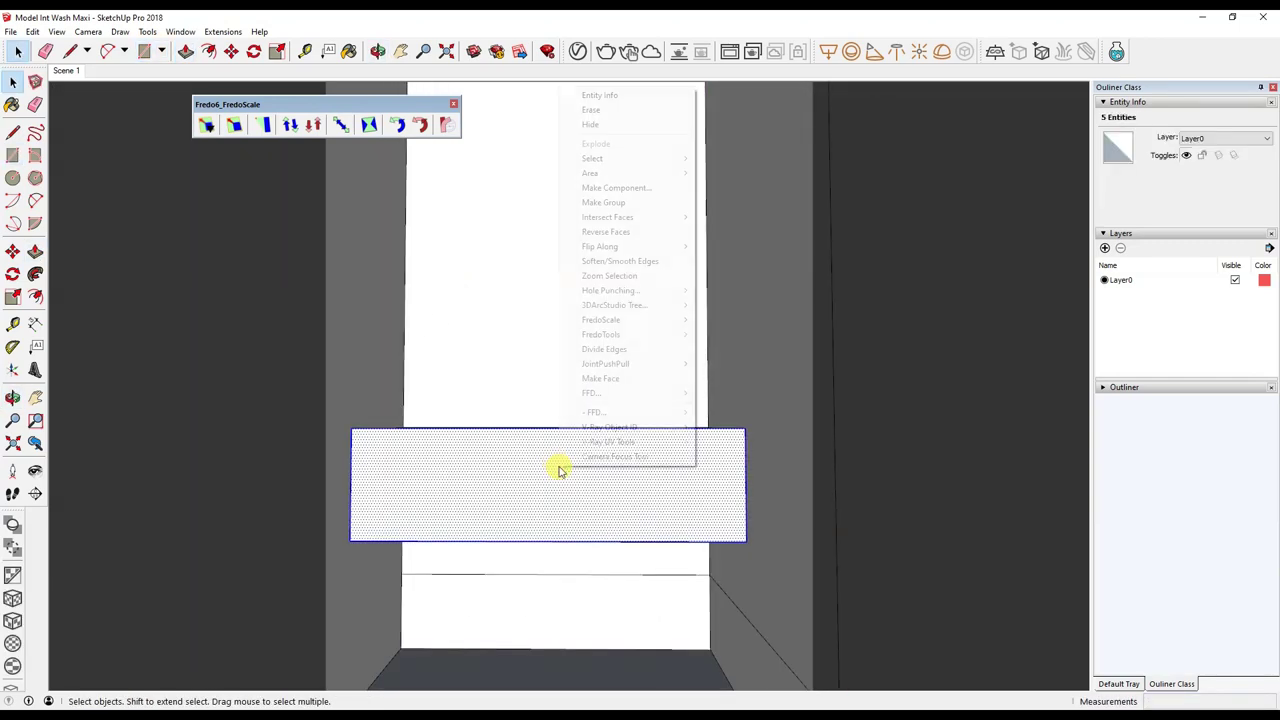
click(603, 203)
middle_drag(570, 430, 561, 454)
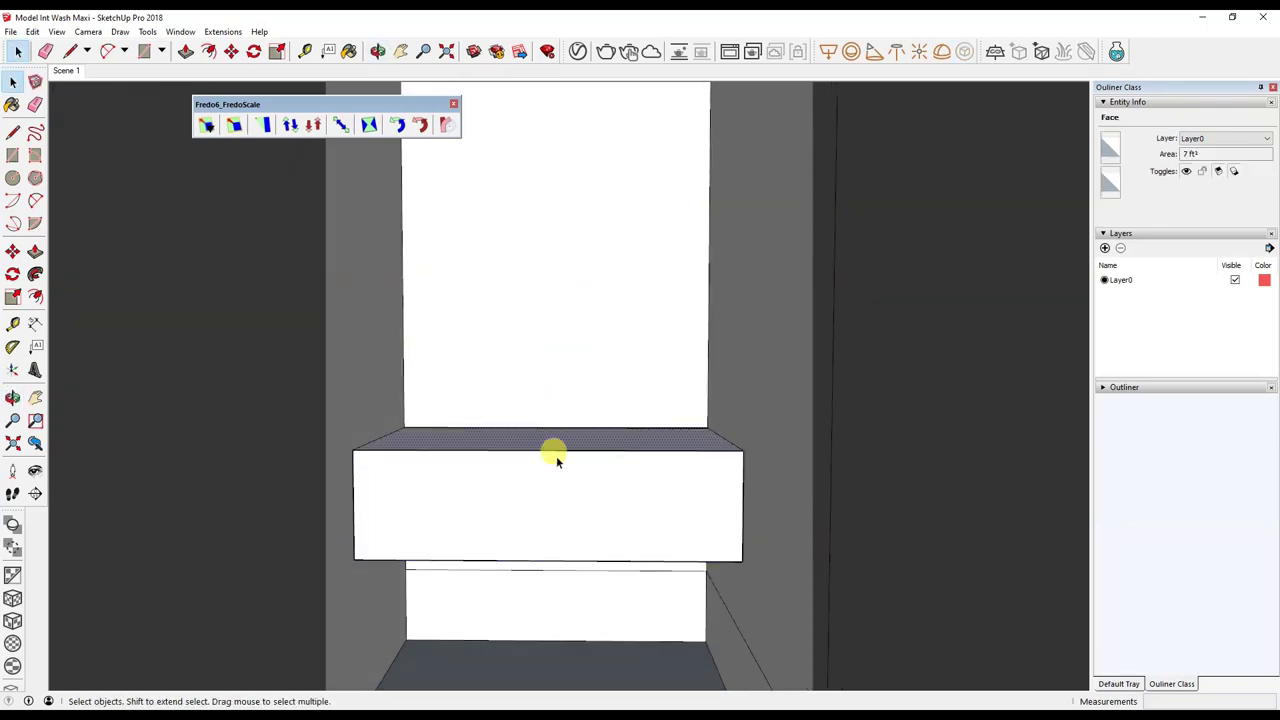
Explode that group and regroup the whole shelf box as one group.
right_click(560, 482)
click(606, 197)
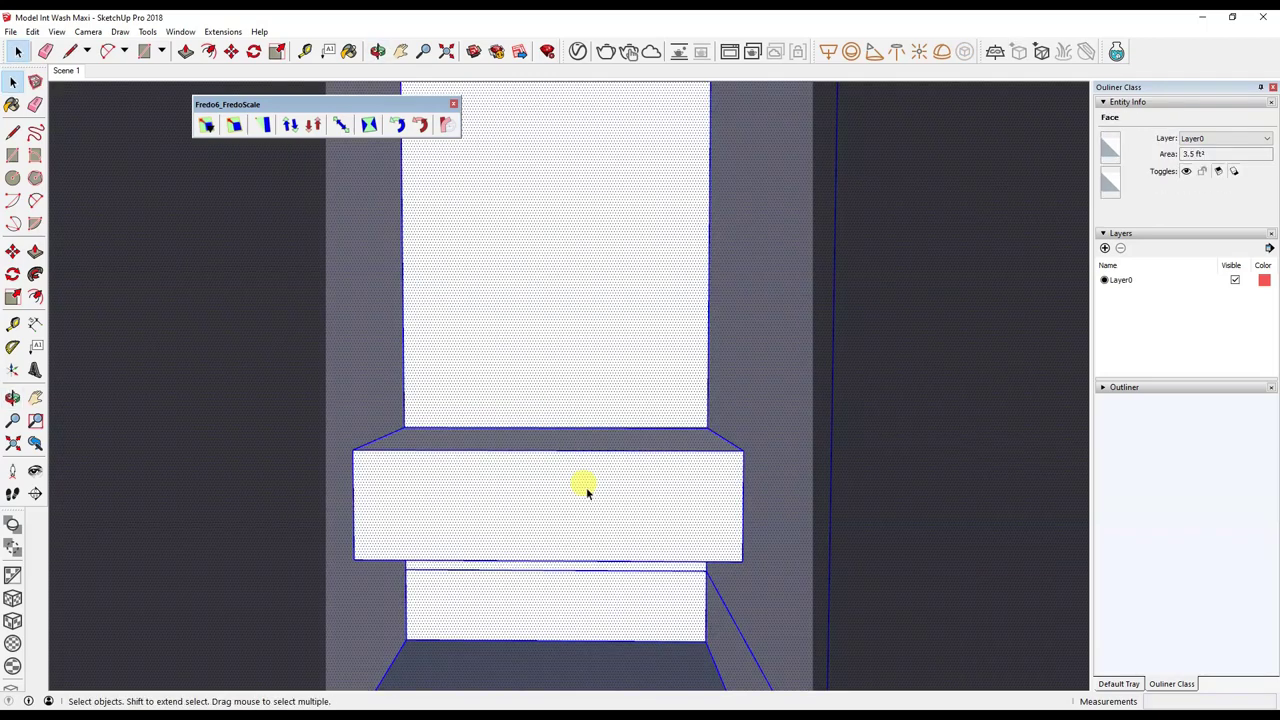
middle_drag(575, 473, 491, 480)
drag(312, 390, 786, 566)
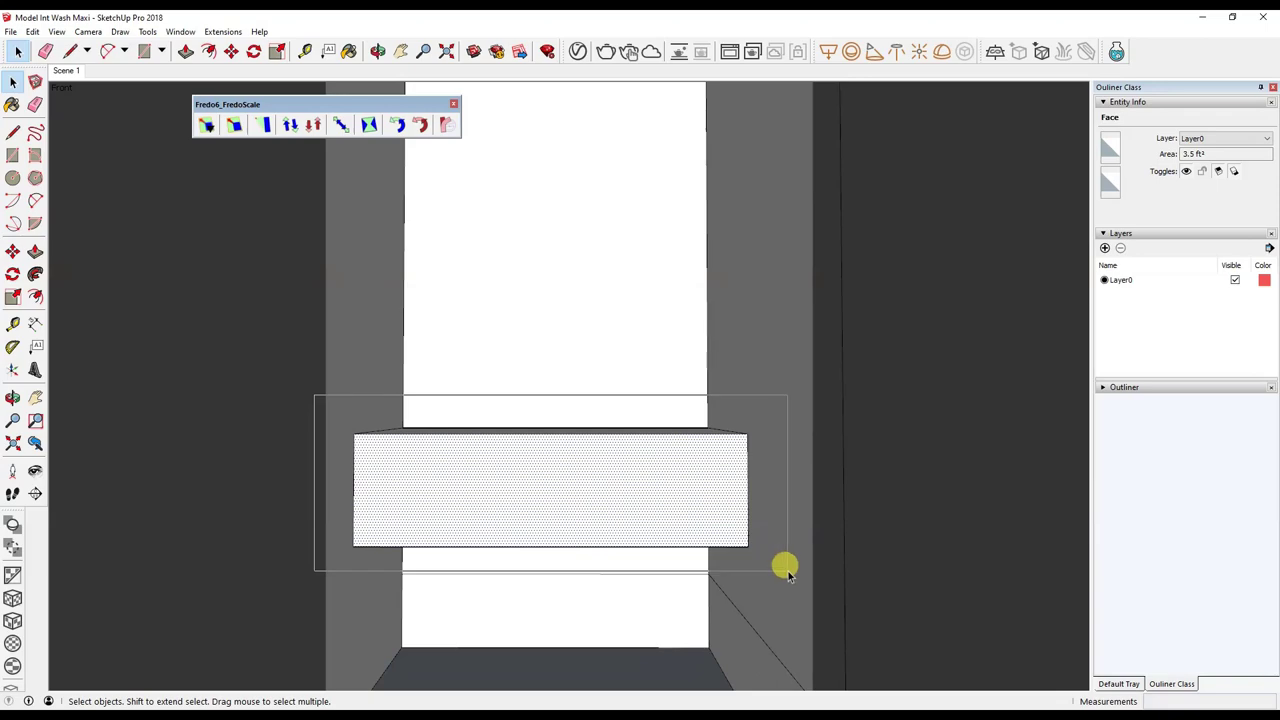
right_click(597, 468)
click(651, 200)
mouse_move(604, 470)
middle_down()
mouse_move(655, 457)
mouse_move(620, 449)
middle_up()
click(637, 461)
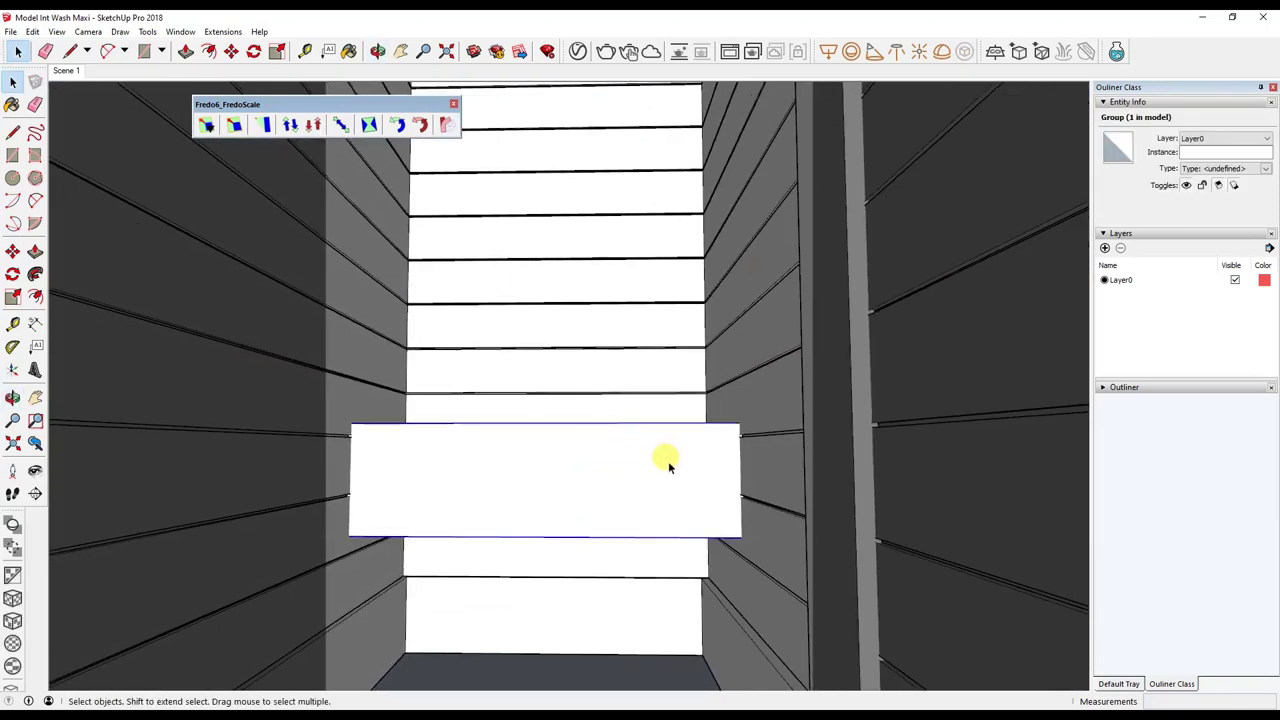
Measure from the shelf edge to check its position.
mouse_move(680, 490)
middle_down()
mouse_move(731, 491)
mouse_move(717, 486)
middle_up()
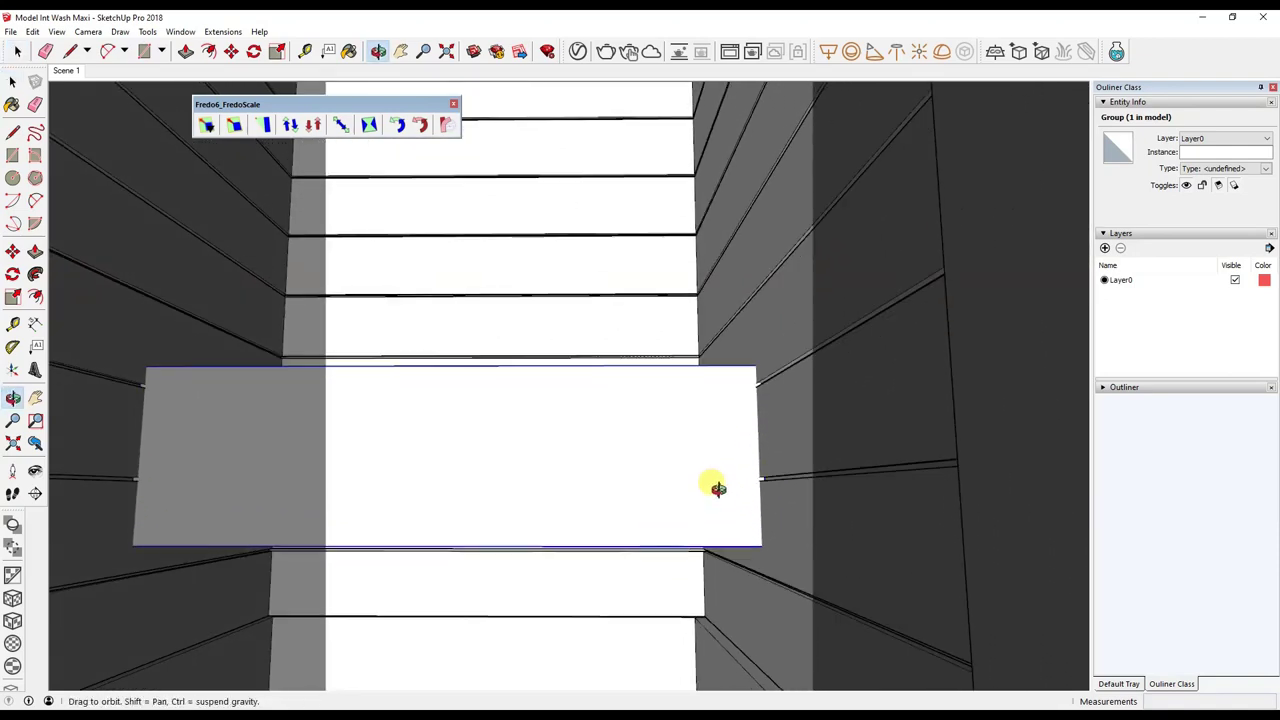
key(m)
click(613, 482)
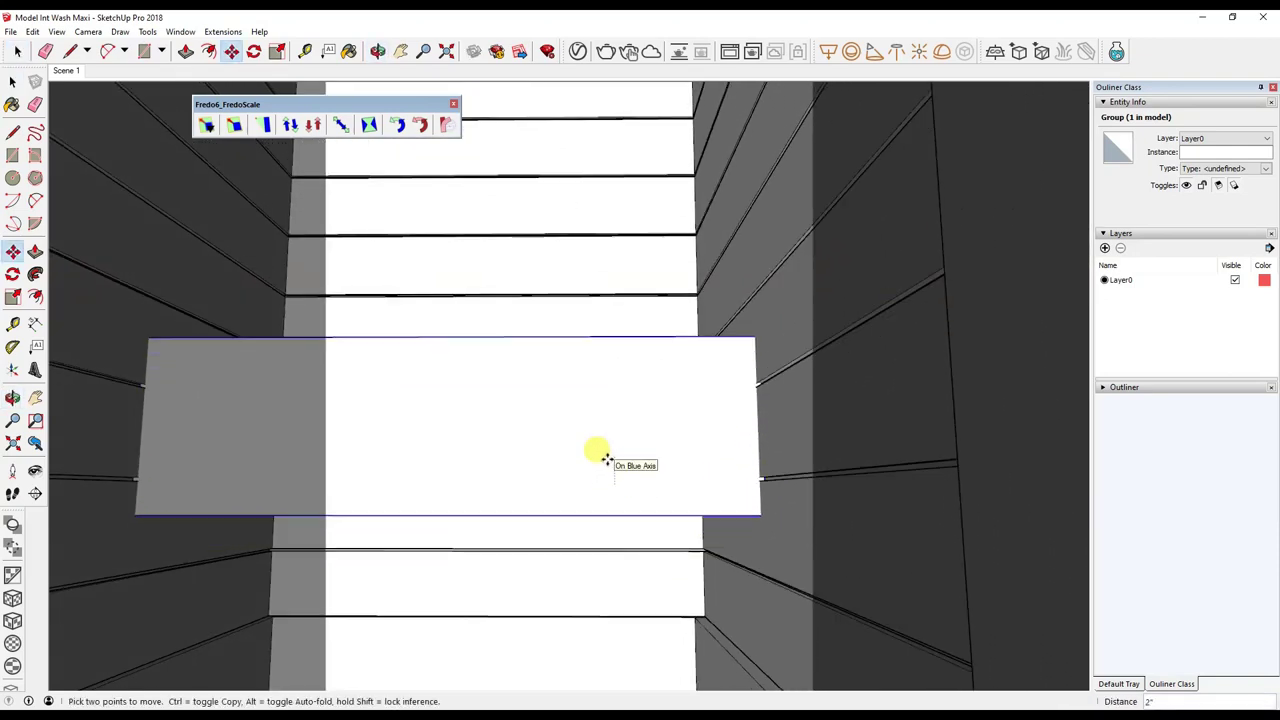
key(Escape)
key(t)
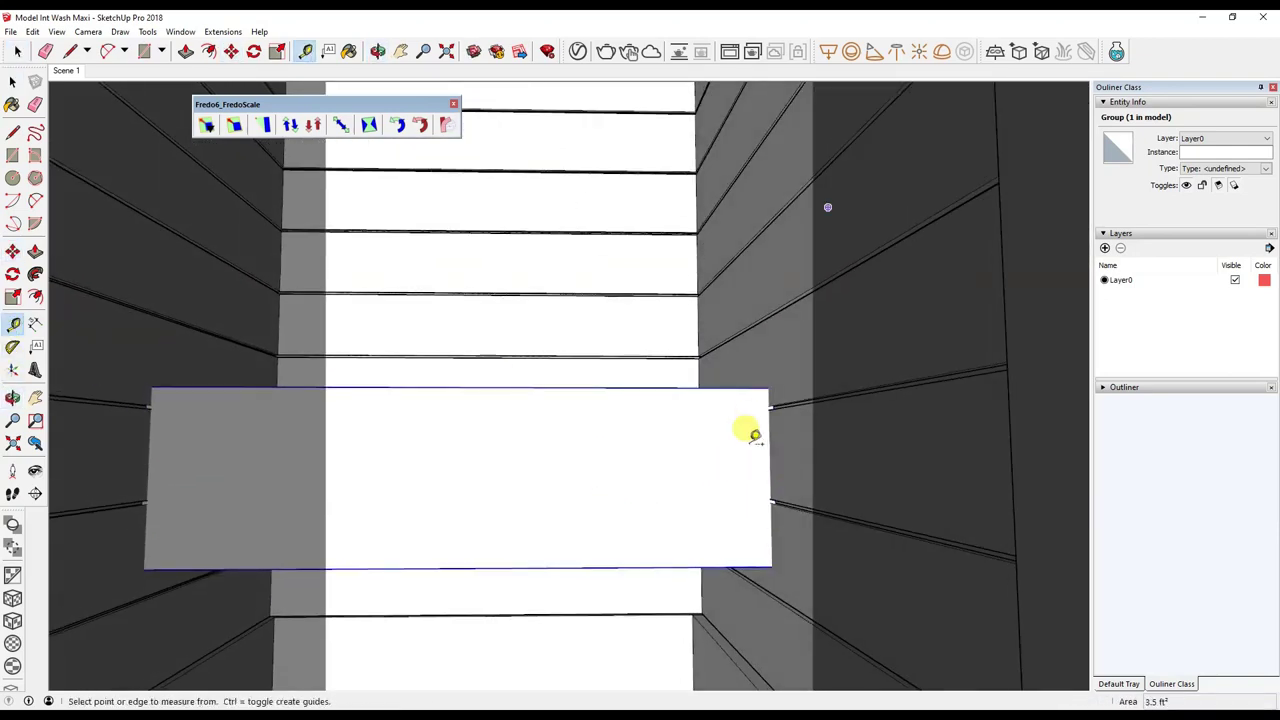
click(771, 494)
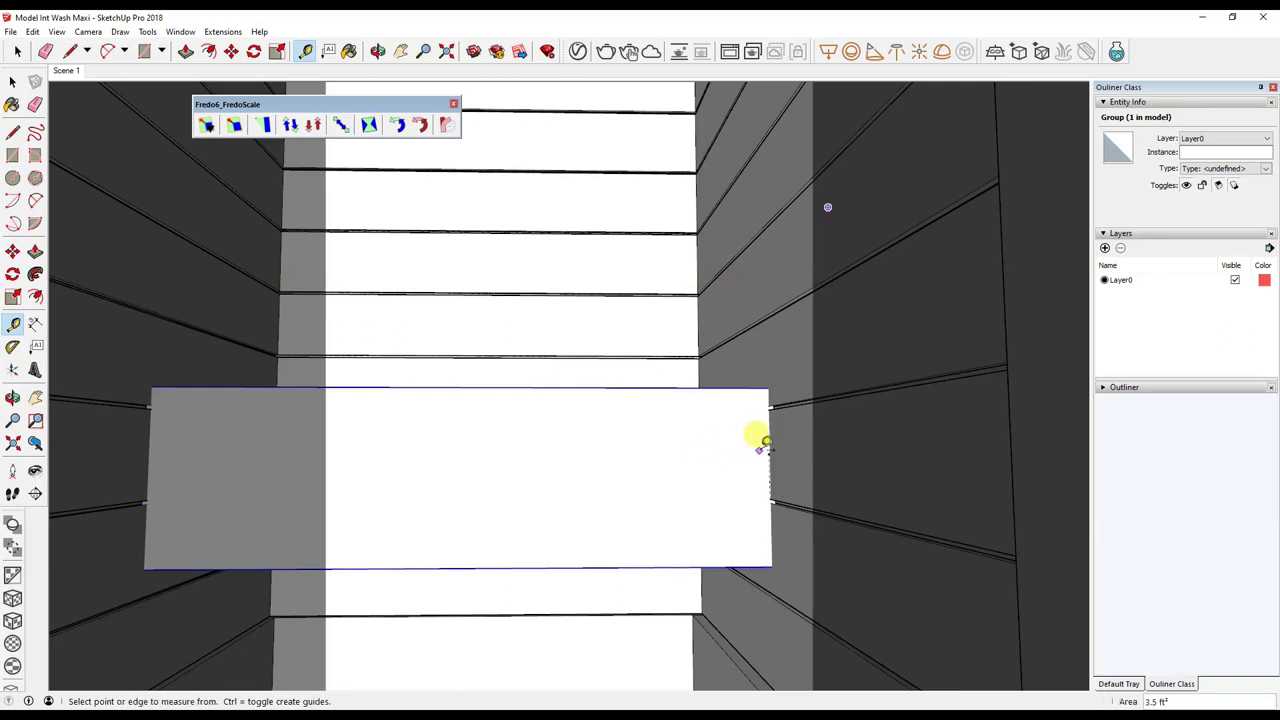
key(space)
Place a guide 6" above the shelf bottom and raise the shelf about 1 1/2".
key(m)
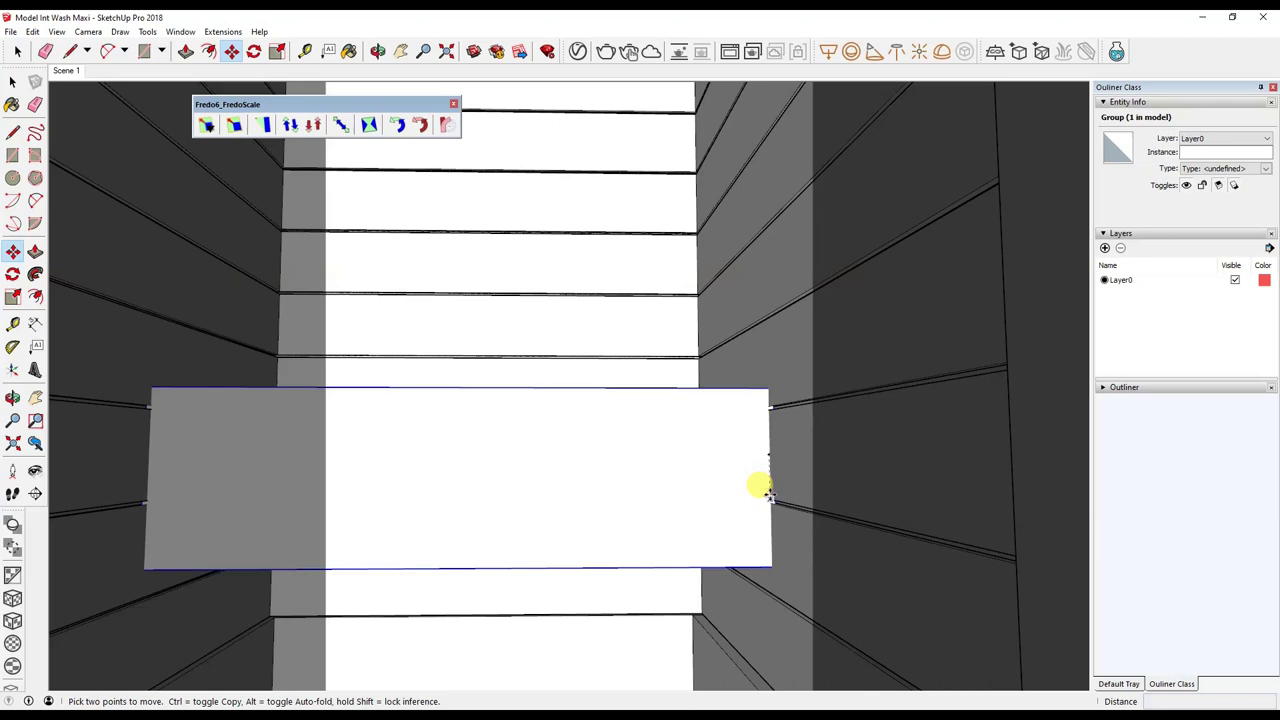
scroll(740, 445, up, 2)
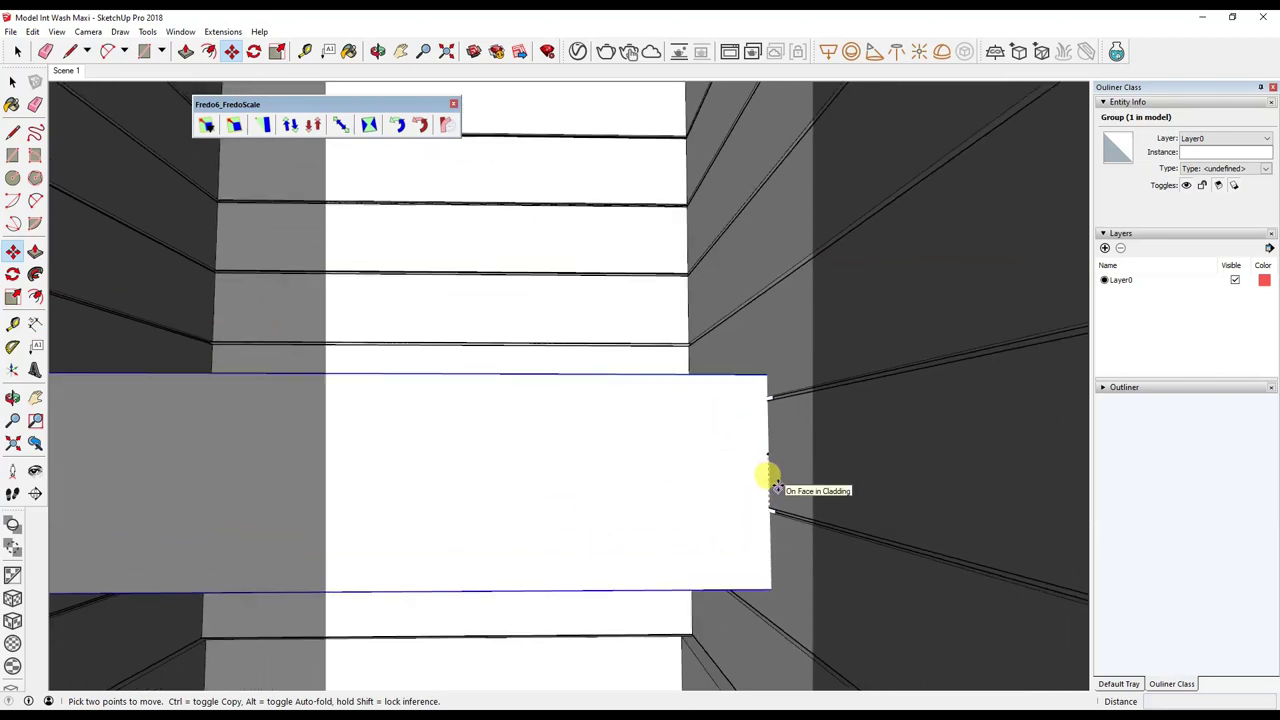
key(t)
click(465, 625)
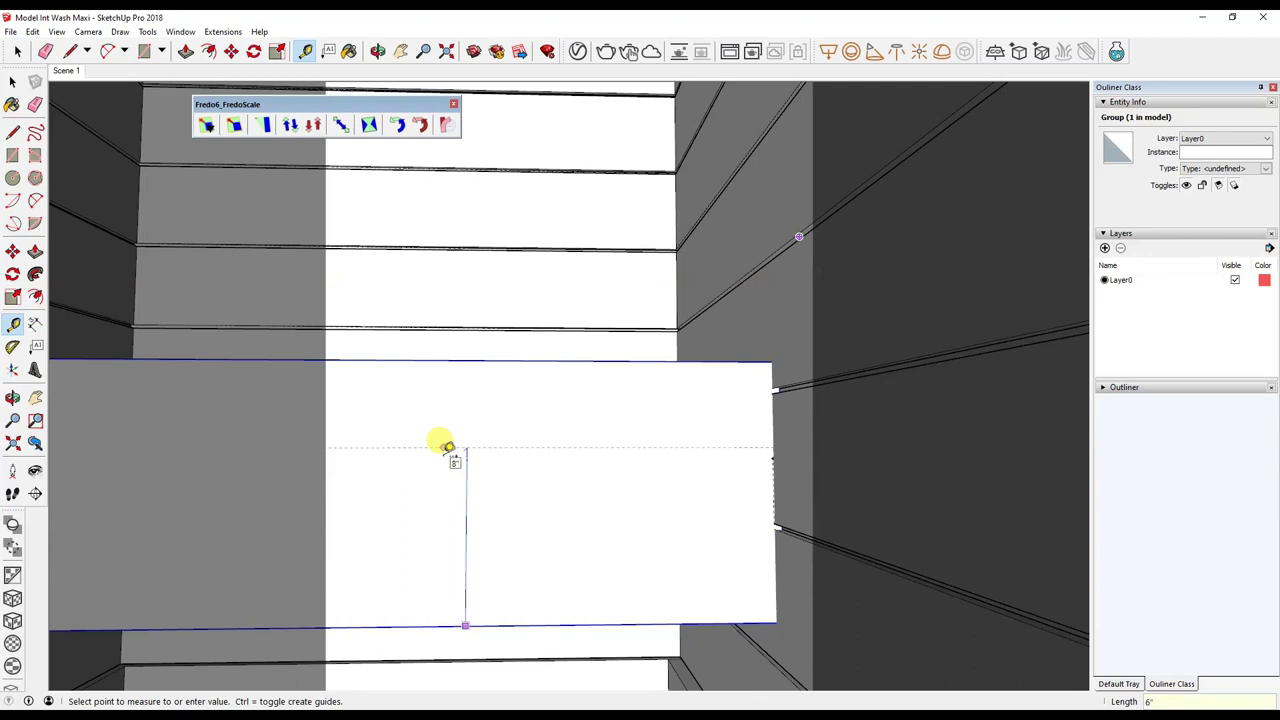
key(Return)
key(space)
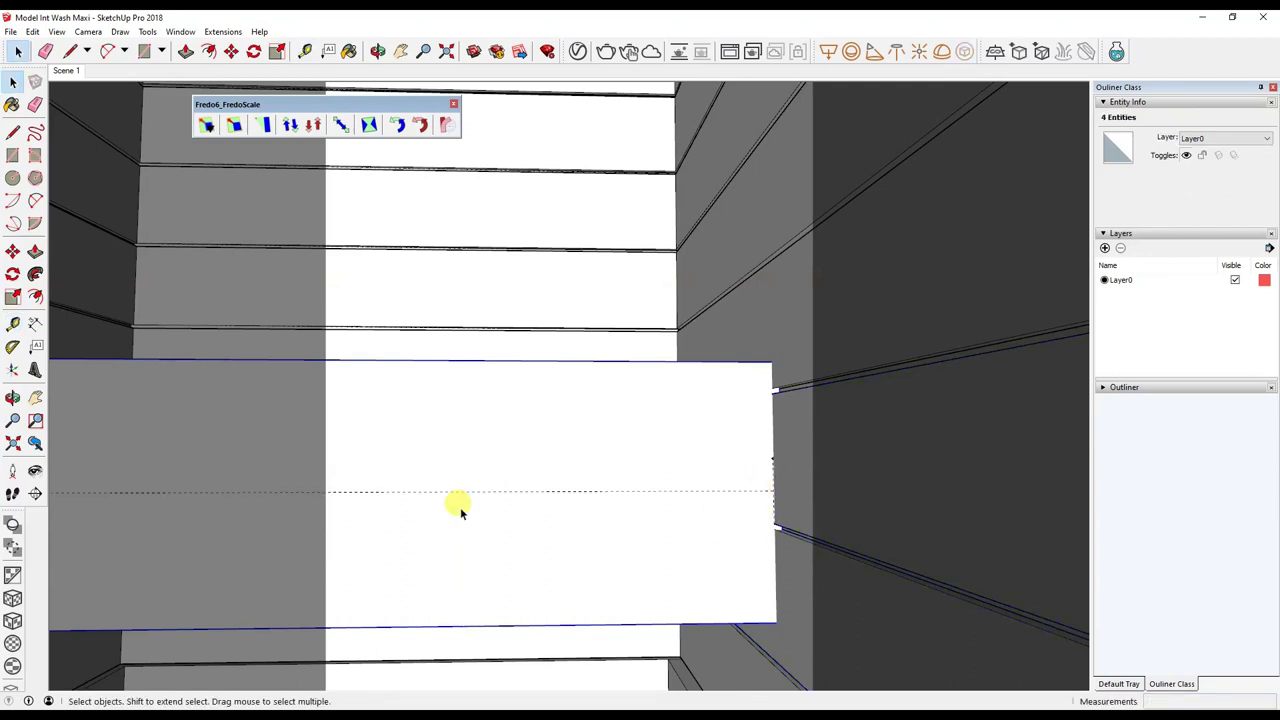
shift+click(519, 492)
key(m)
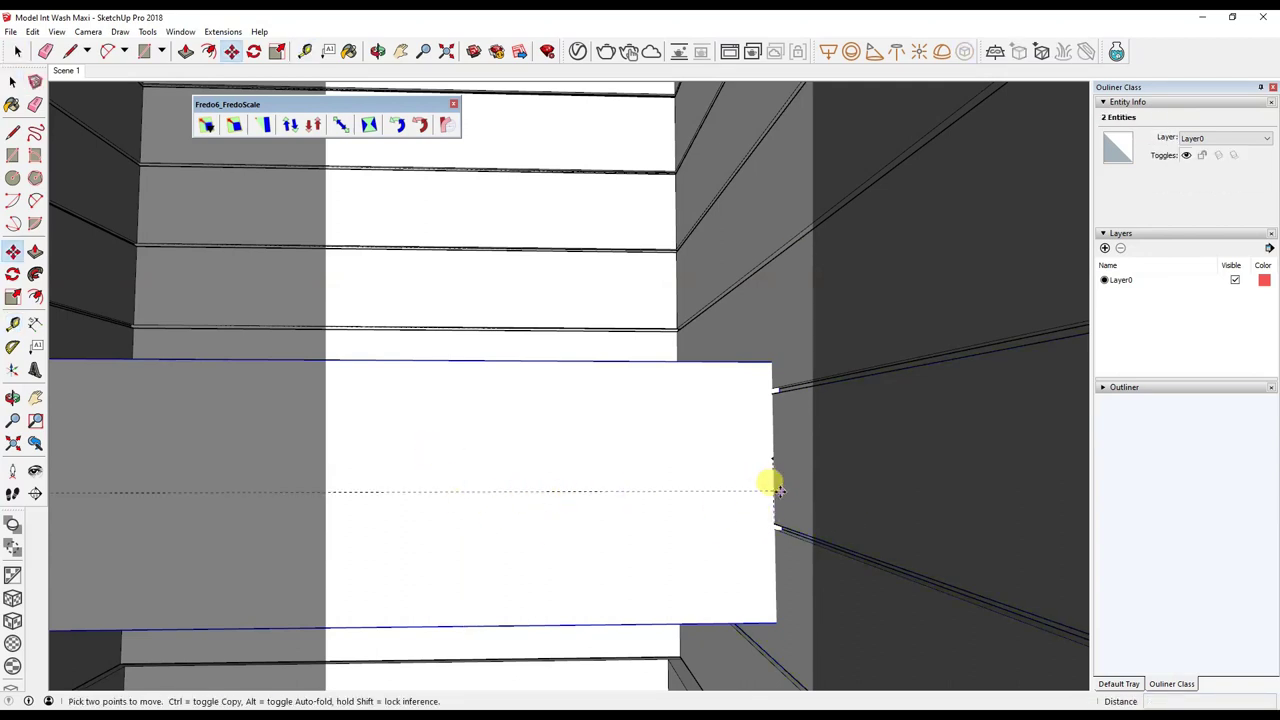
click(770, 488)
Return to the Scene 1 view and select the side cladding component.
scroll(765, 458, down, 3)
middle_drag(626, 506, 671, 509)
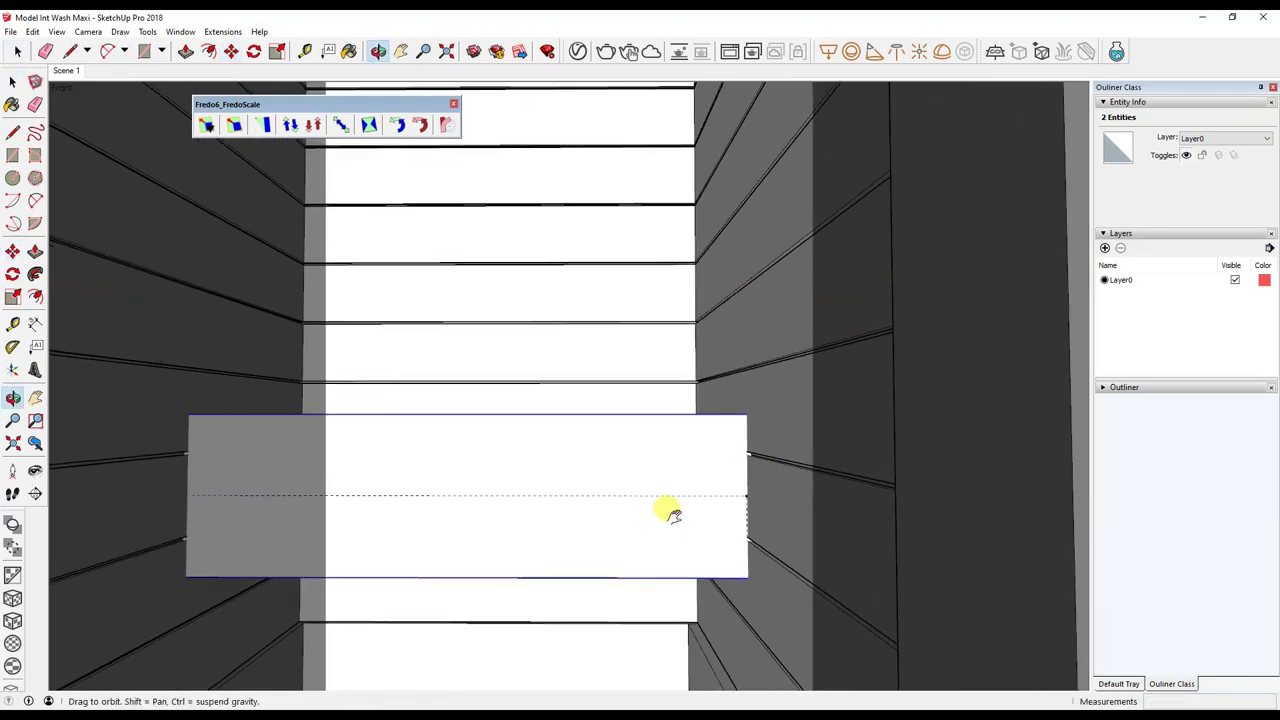
key(e)
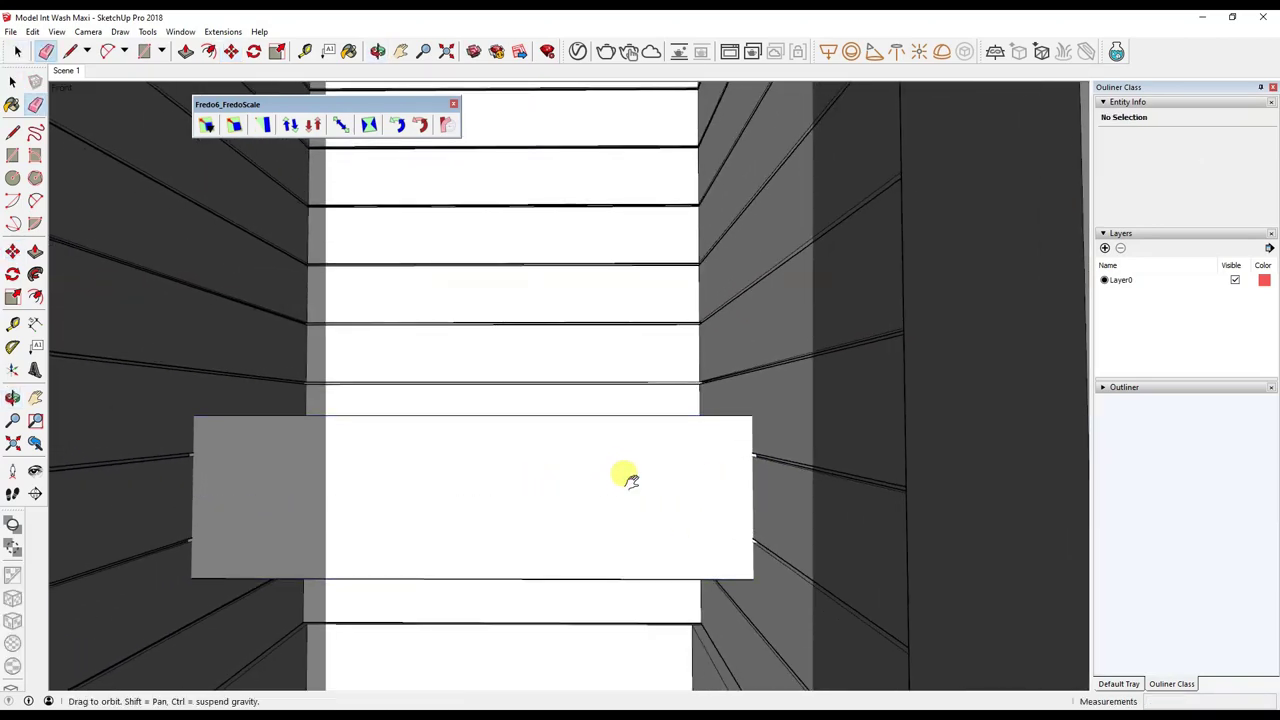
middle_drag(630, 480, 645, 481)
click(66, 71)
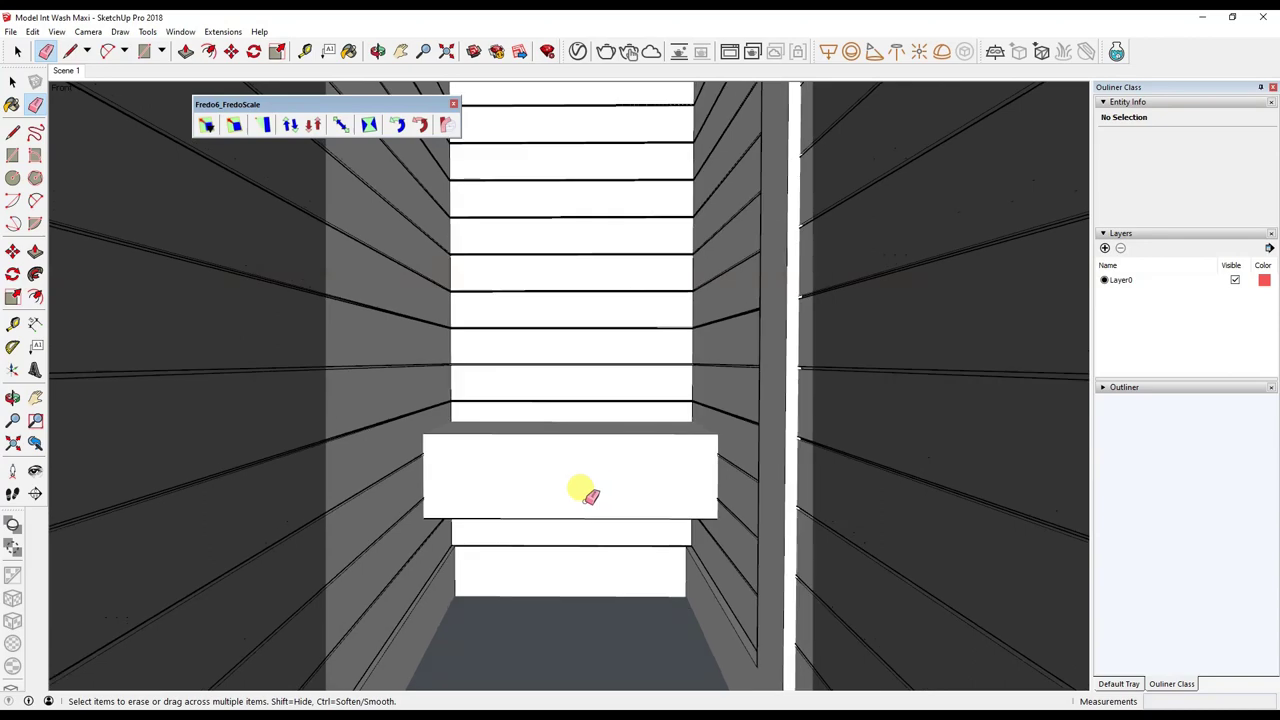
key(space)
click(355, 510)
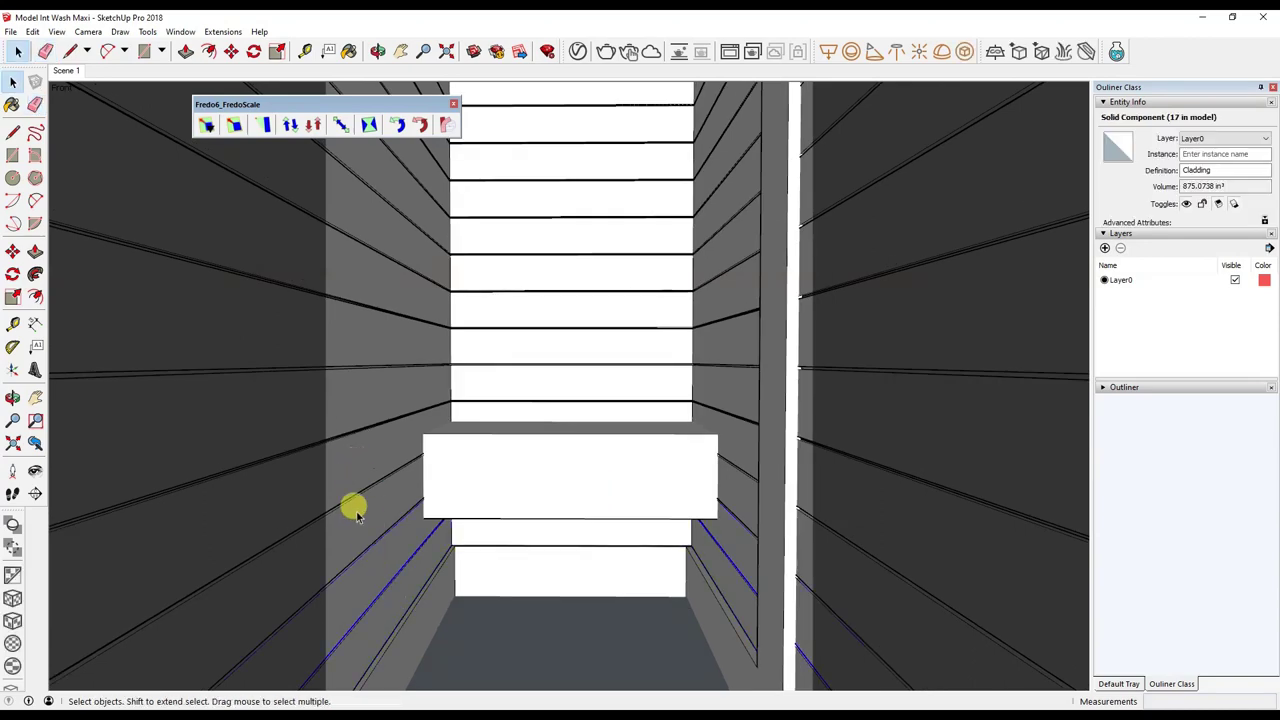
Make the selected cladding unique as its own Cladding#2 definition.
right_click(373, 173)
click(373, 298)
right_click(367, 176)
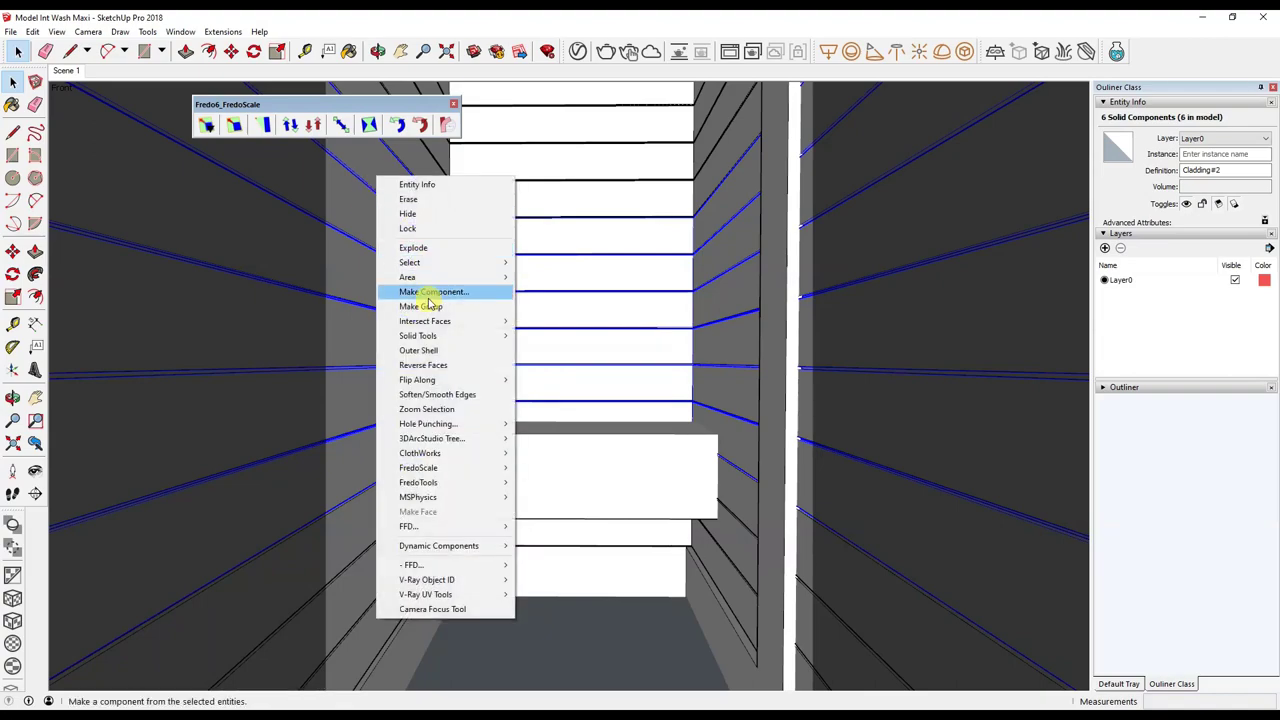
click(373, 290)
middle_drag(373, 290, 337, 186)
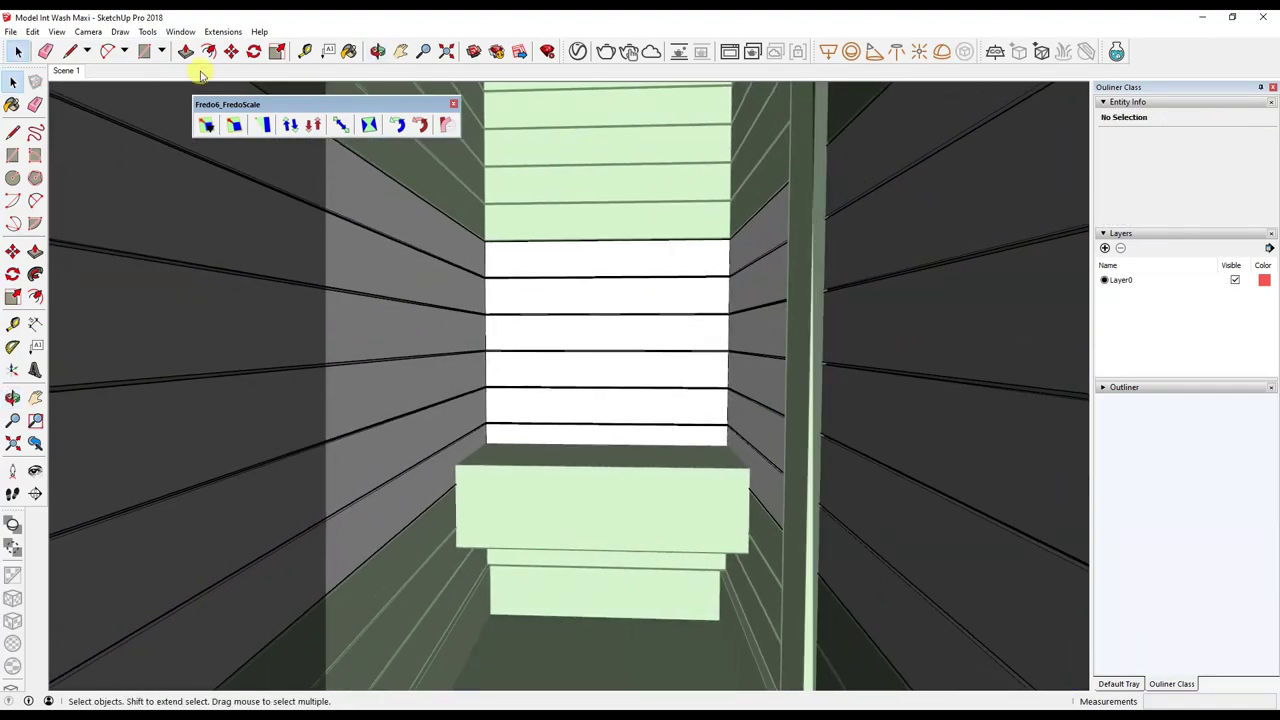
Hide the rest of the model and tape-measure guides on the box's long side.
click(57, 31)
click(210, 240)
mouse_move(300, 300)
middle_down()
mouse_move(480, 370)
mouse_move(485, 428)
middle_up()
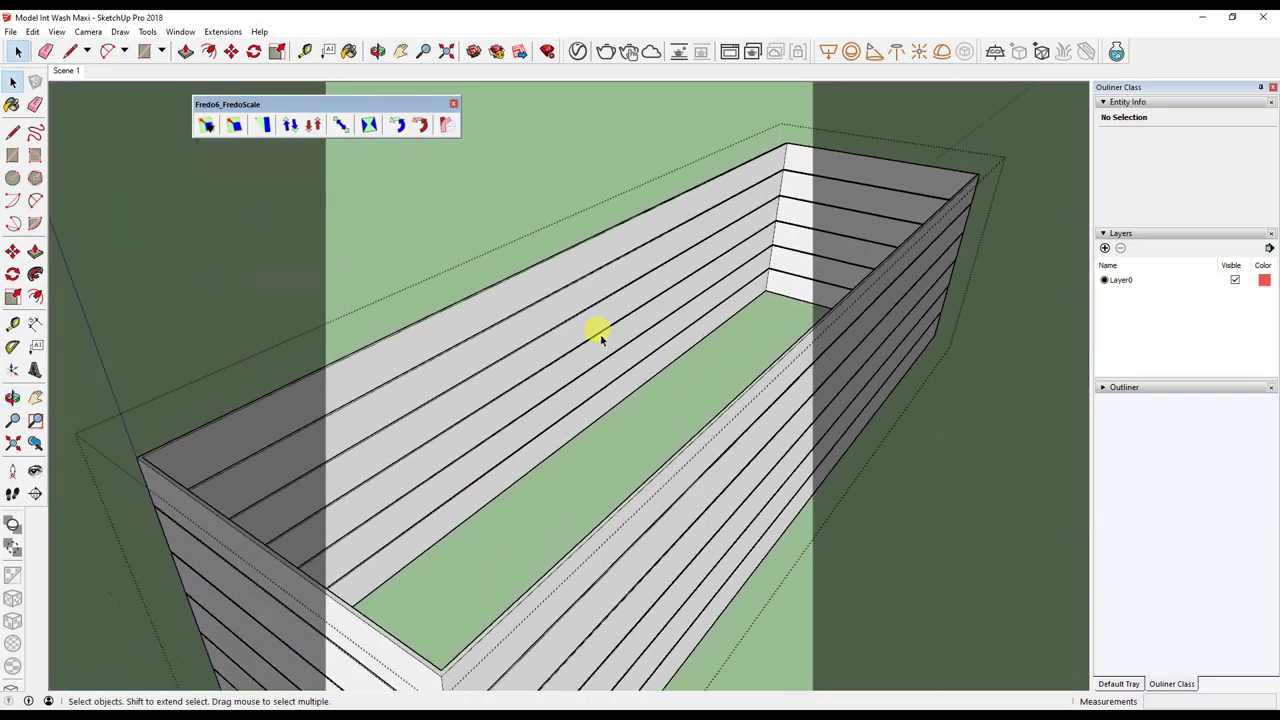
click(12, 323)
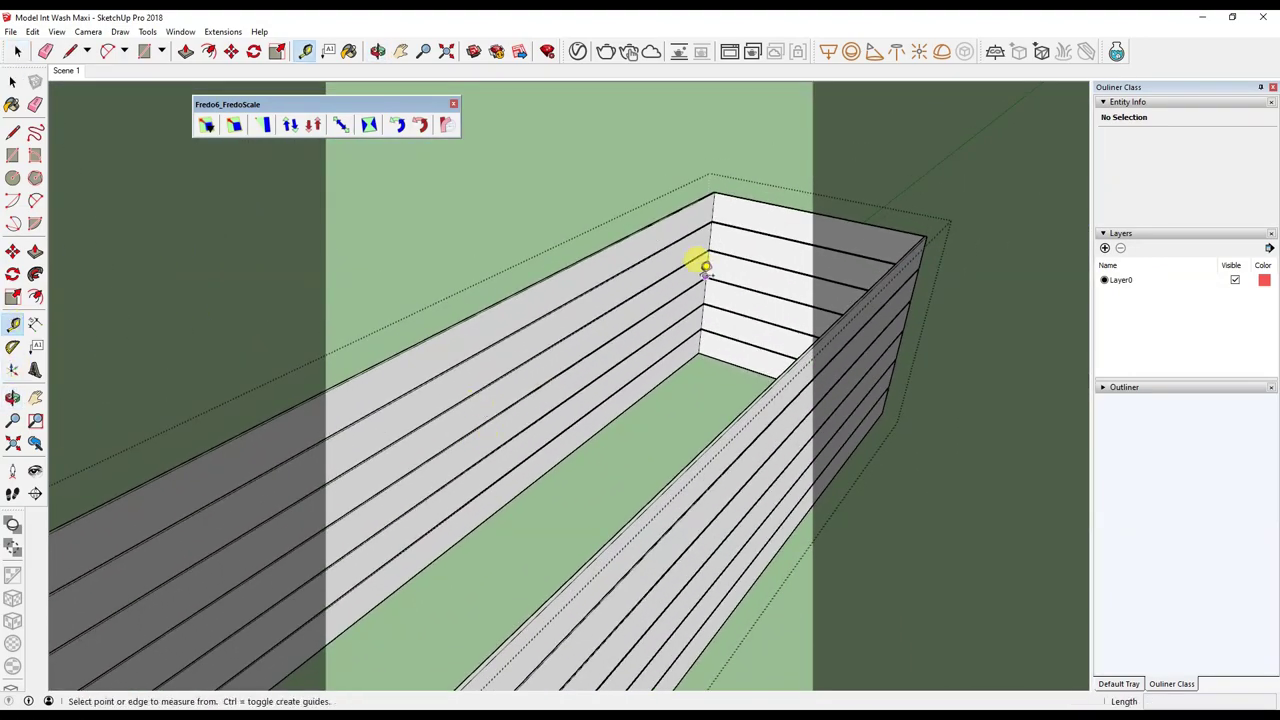
click(708, 259)
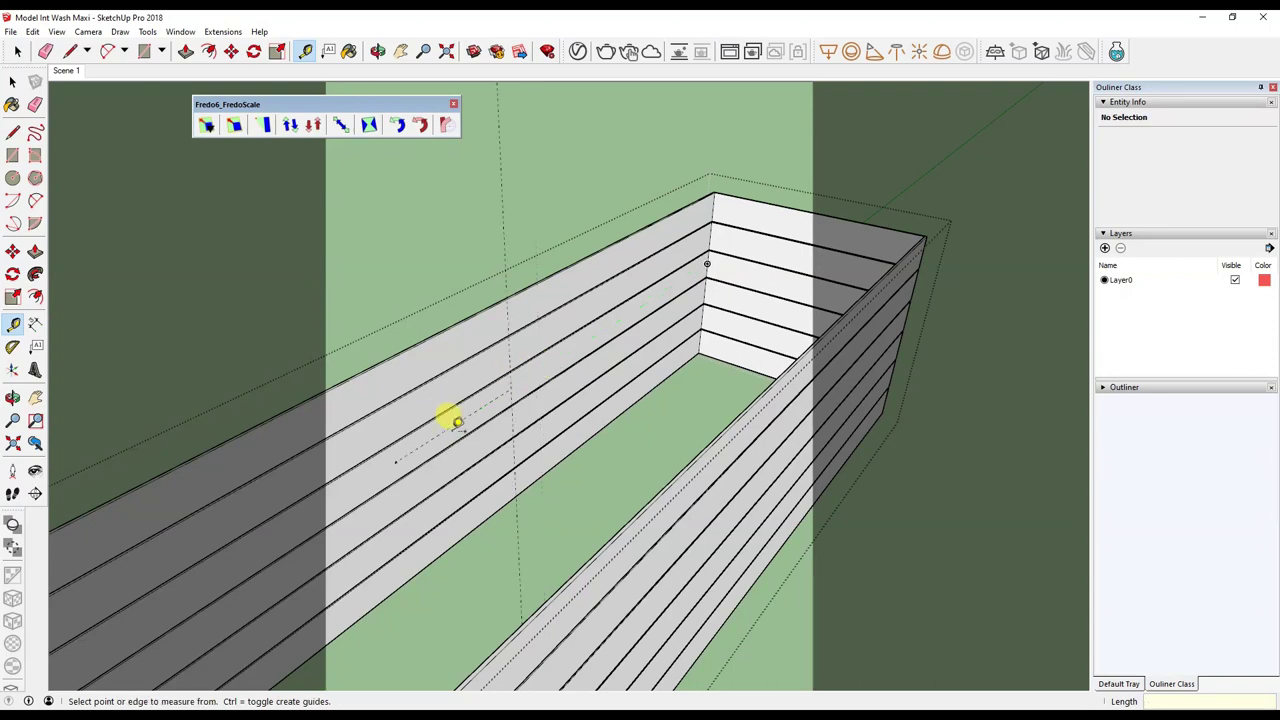
mouse_move(410, 447)
middle_down()
mouse_move(400, 420)
mouse_move(585, 405)
middle_up()
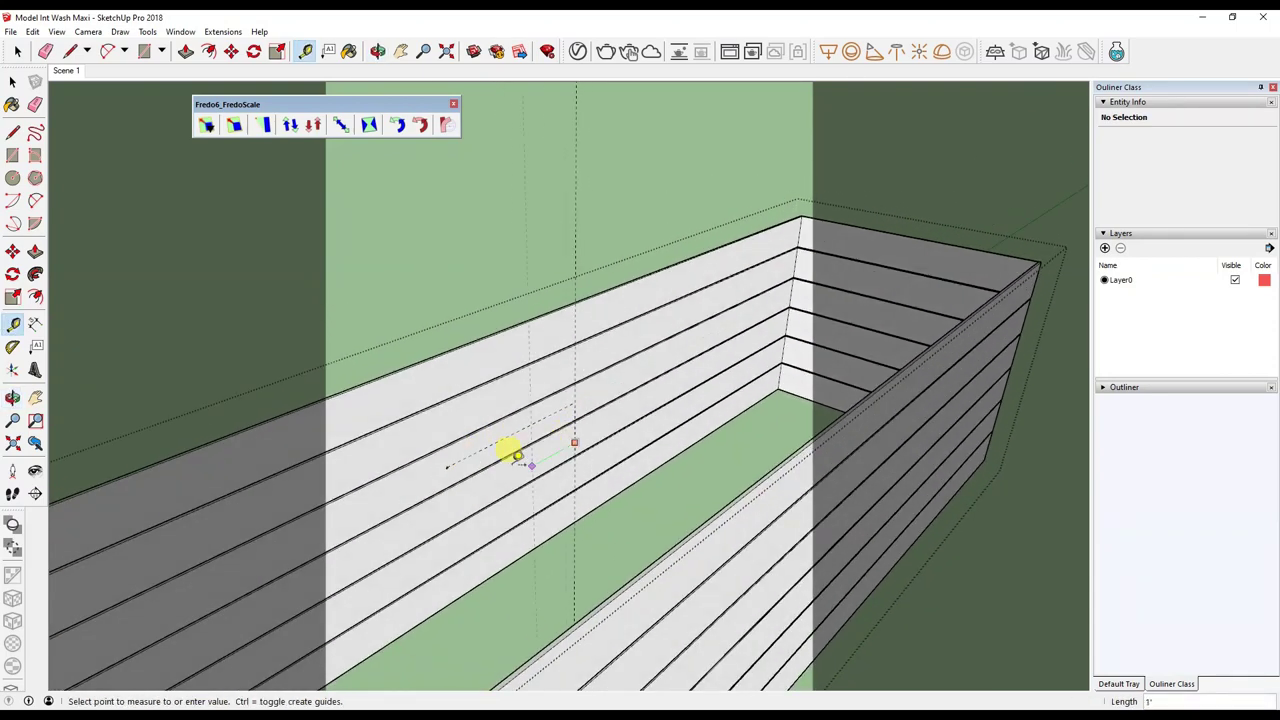
mouse_move(486, 443)
middle_down()
mouse_move(509, 443)
mouse_move(491, 463)
mouse_move(511, 518)
mouse_move(537, 471)
middle_up()
Explode one cladding component and delete the result.
key(space)
click(551, 394)
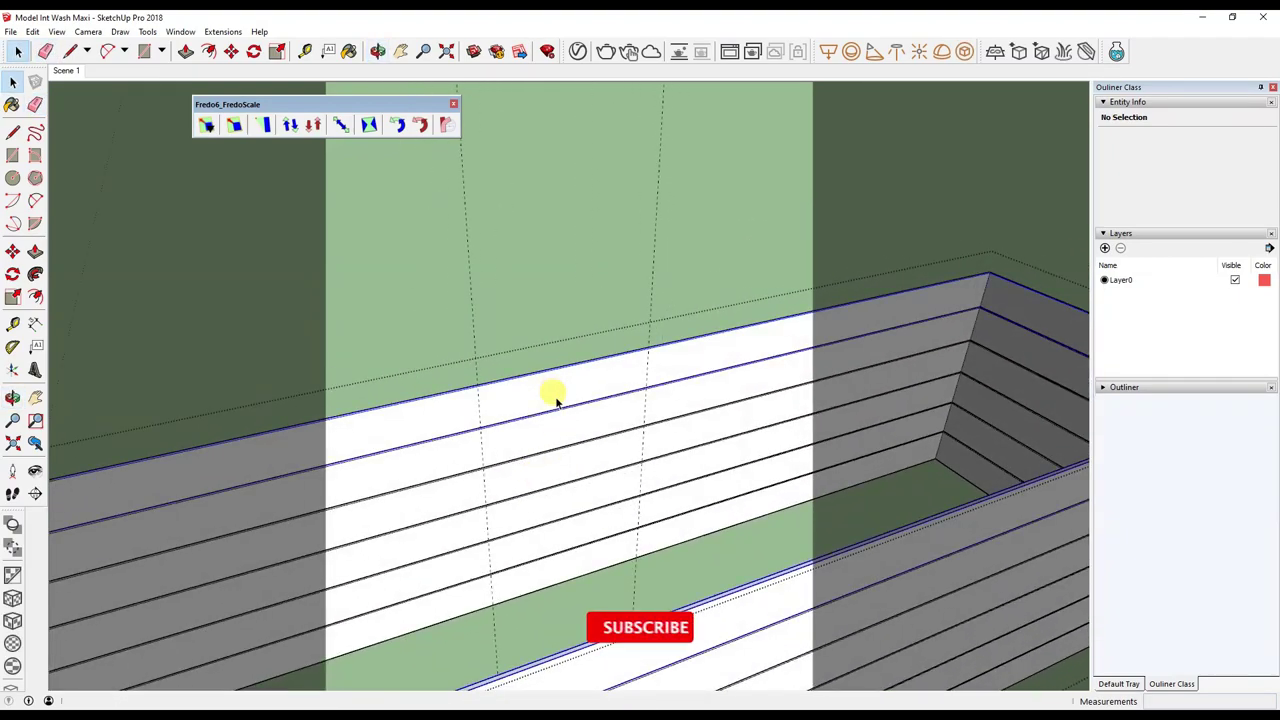
right_click(535, 356)
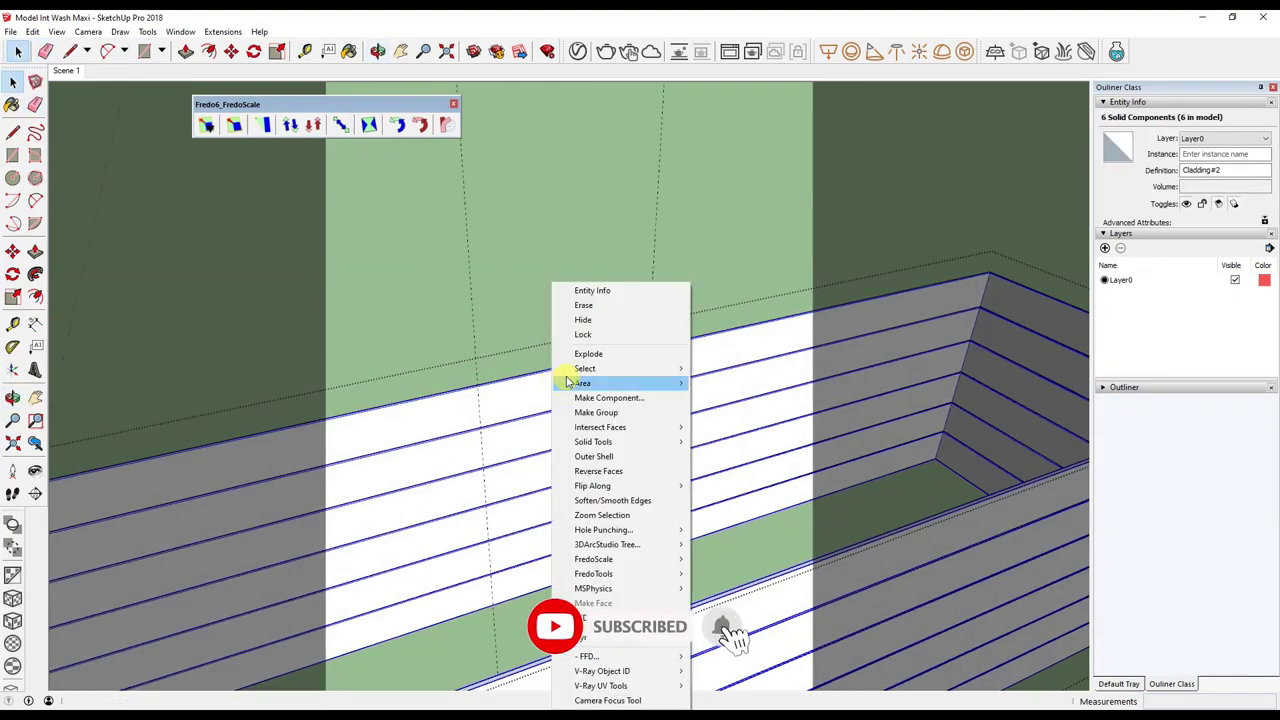
click(597, 354)
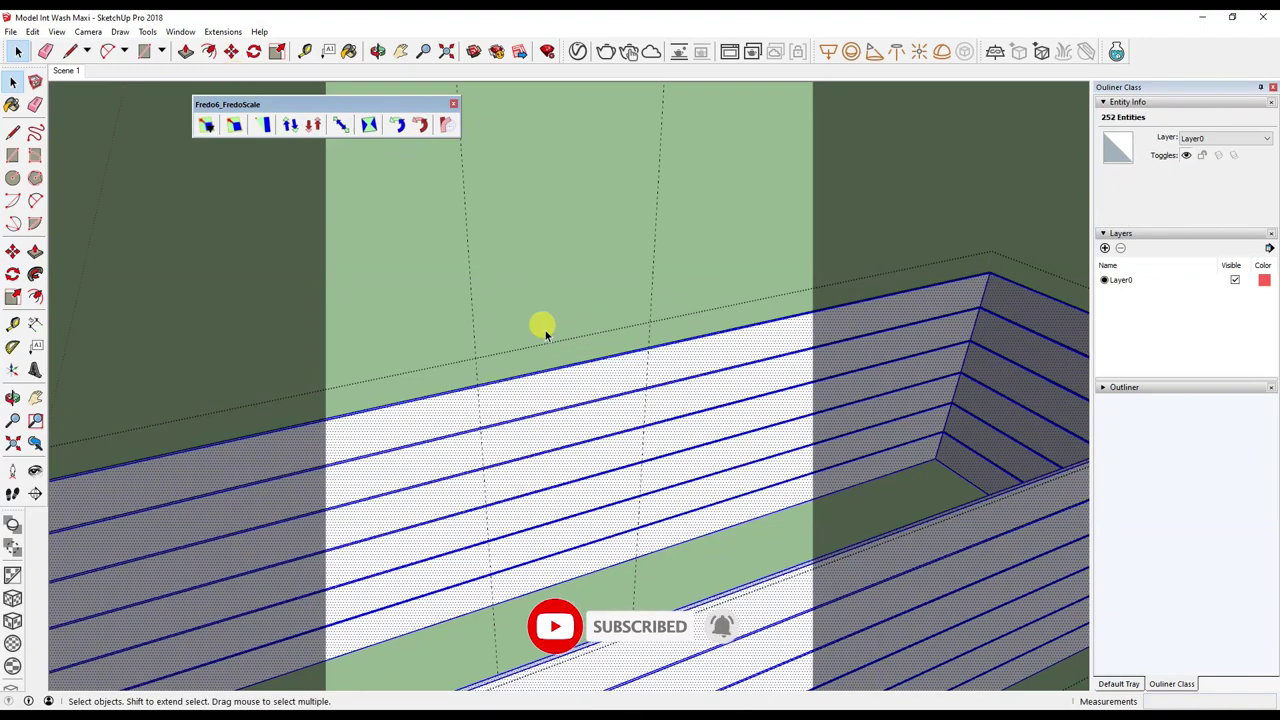
key(Delete)
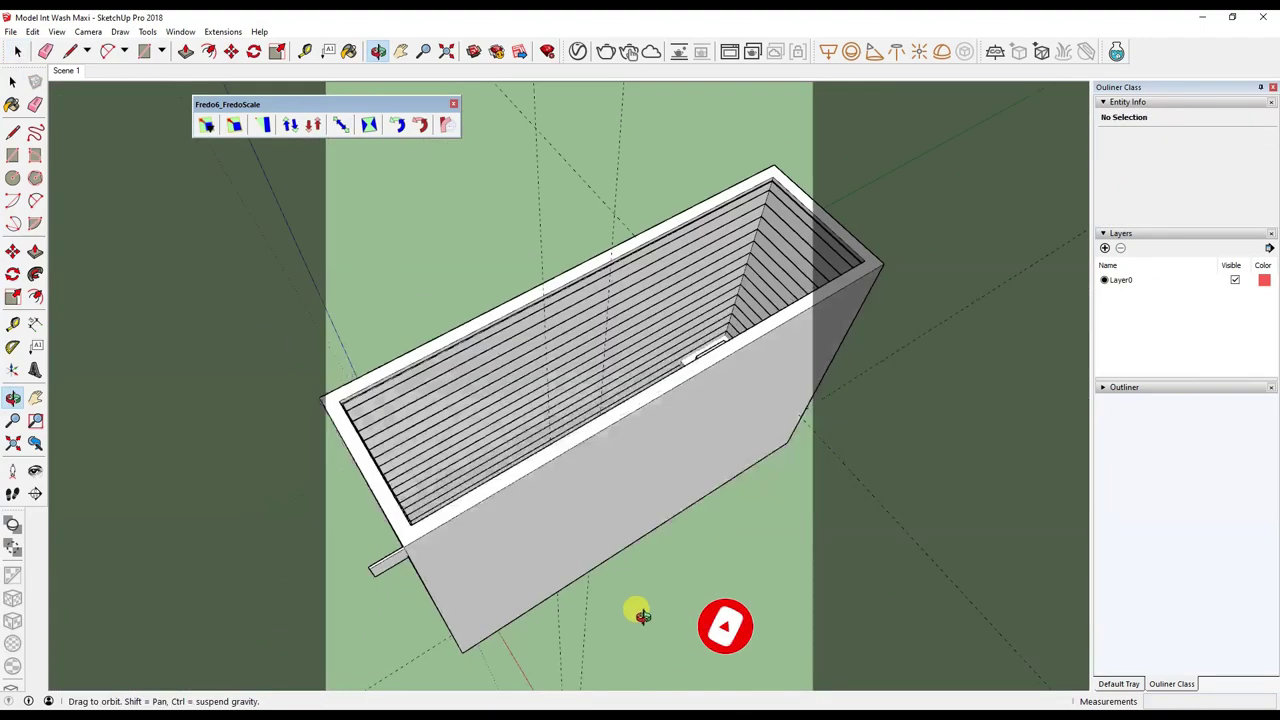
mouse_move(634, 608)
middle_down()
mouse_move(566, 354)
mouse_move(647, 403)
mouse_move(577, 329)
mouse_move(460, 257)
mouse_move(472, 373)
mouse_move(397, 297)
middle_up()
Undo back to the intact Cladding#2 component and select it again.
click(573, 368)
mouse_move(430, 437)
middle_down()
mouse_move(614, 380)
mouse_move(860, 277)
mouse_move(731, 171)
mouse_move(820, 262)
mouse_move(563, 271)
mouse_move(574, 369)
mouse_move(35, 355)
middle_up()
middle_drag(563, 395, 640, 391)
key(ctrl+z)
key(ctrl+z)
key(ctrl+z)
key(ctrl+z)
mouse_move(630, 398)
middle_down()
mouse_move(514, 343)
mouse_move(531, 331)
middle_up()
click(535, 340)
key(ctrl+z)
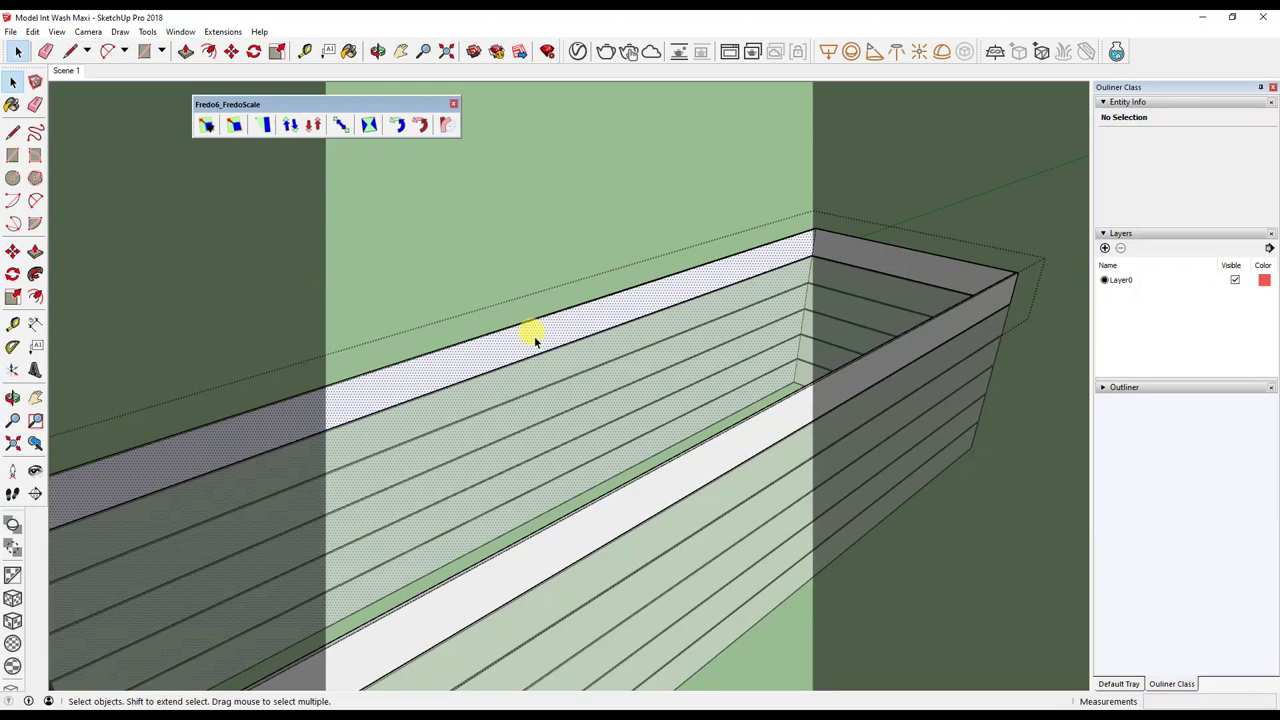
key(ctrl+z)
key(ctrl+z)
click(526, 351)
Explode the cladding and cut the boards with Zorro along both guides.
right_click(540, 350)
click(575, 380)
mouse_move(575, 380)
middle_down()
mouse_move(520, 400)
mouse_move(460, 360)
middle_up()
click(148, 31)
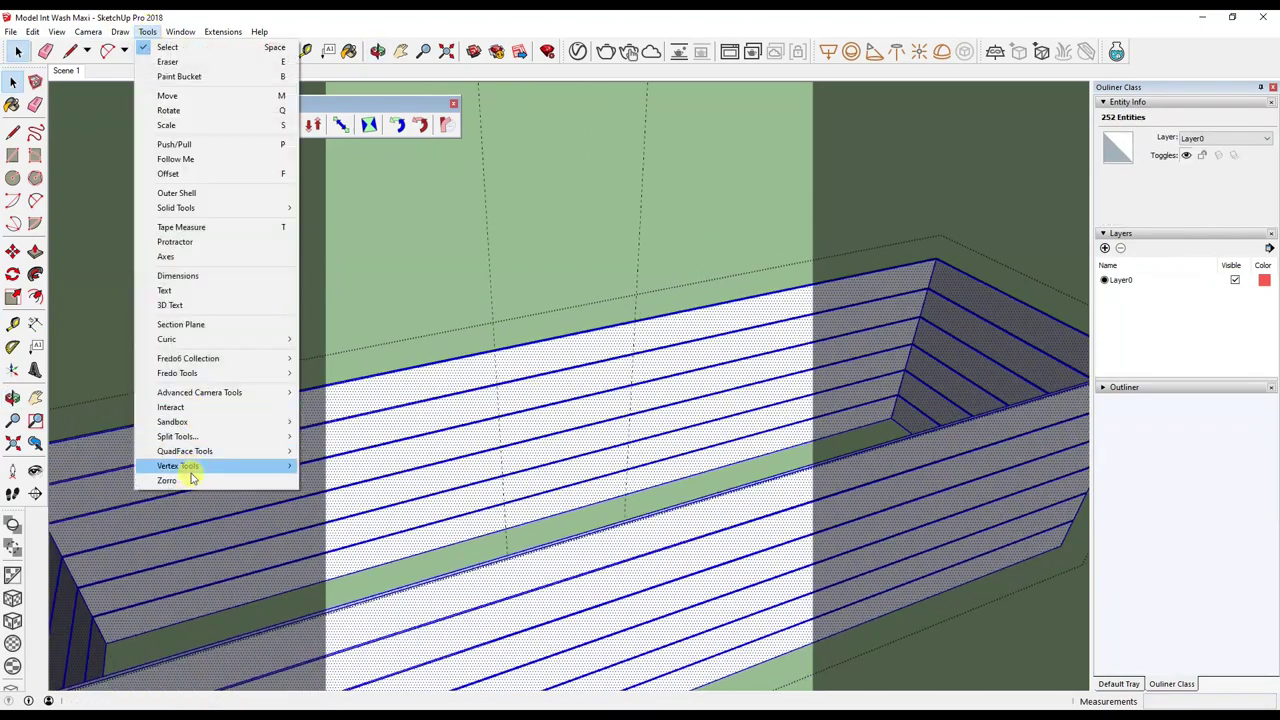
click(250, 466)
click(508, 538)
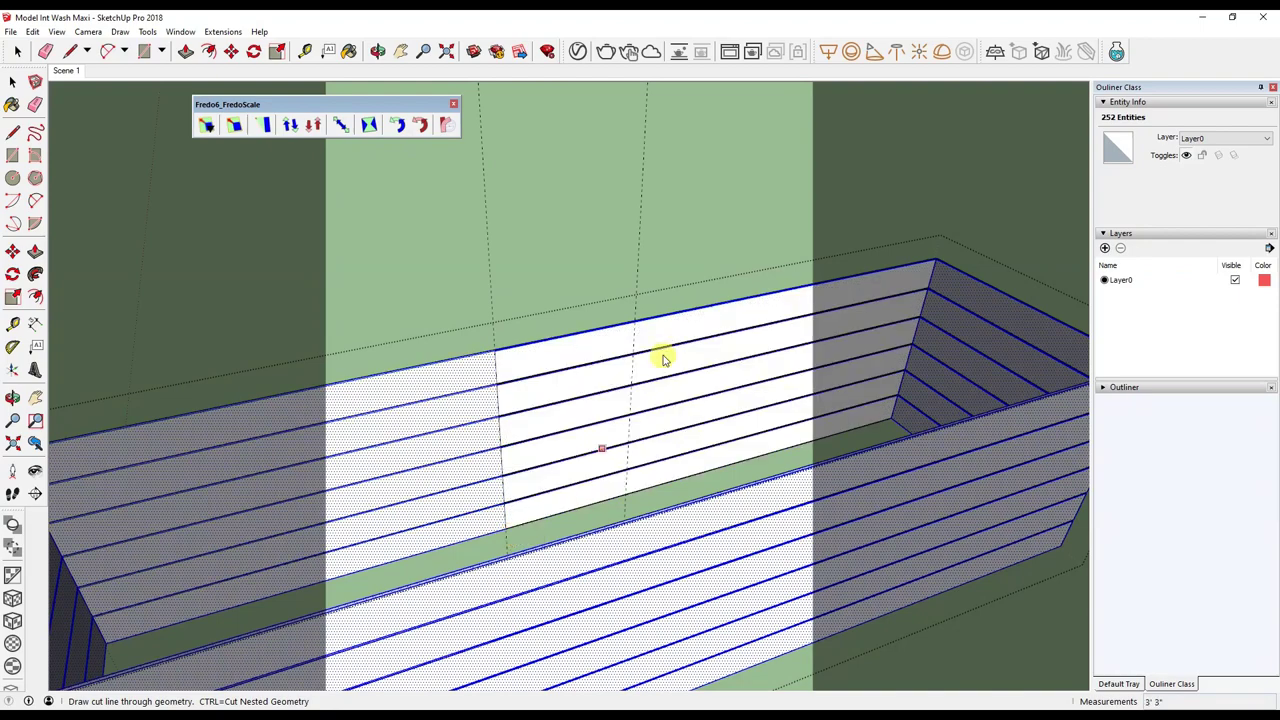
click(626, 498)
middle_drag(626, 498, 562, 497)
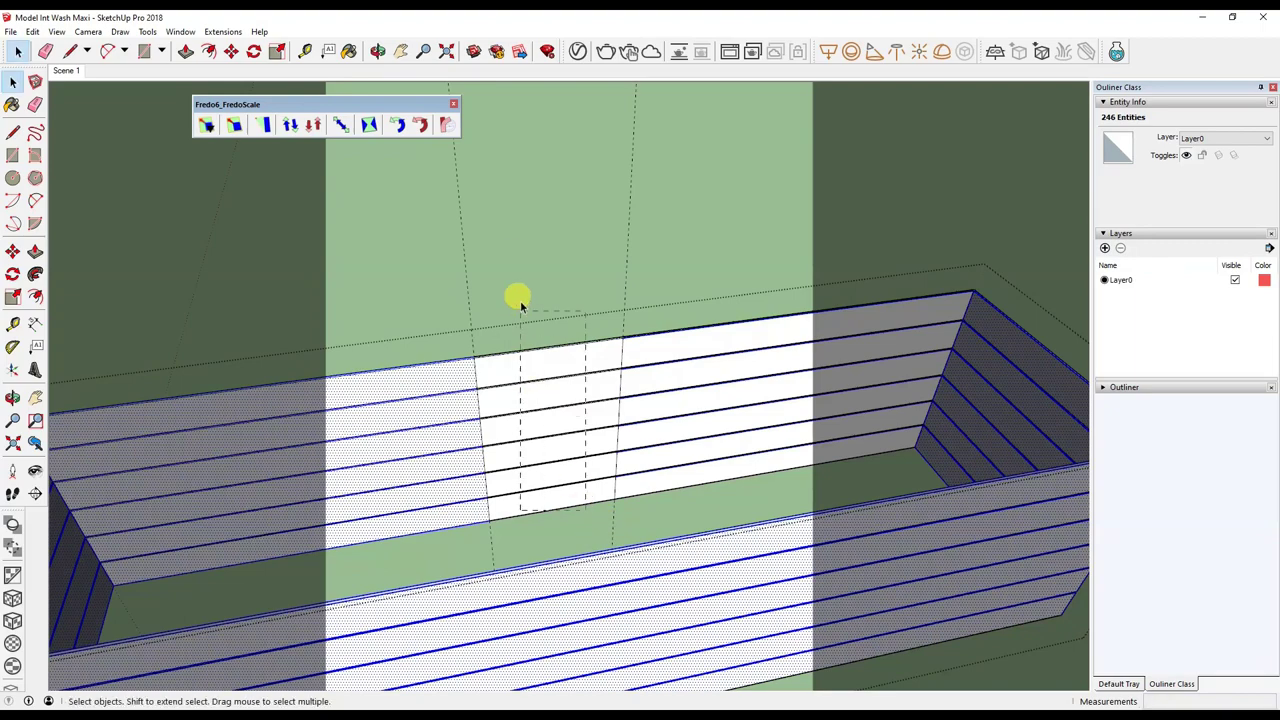
Delete the boards between the cuts, then select all remaining box geometry.
drag(519, 305, 513, 262)
key(Delete)
mouse_move(517, 260)
middle_down()
mouse_move(797, 298)
mouse_move(660, 263)
middle_up()
key(e)
mouse_move(598, 332)
middle_down()
mouse_move(663, 363)
mouse_move(666, 429)
middle_up()
key(ctrl+a)
key(space)
right_click(710, 445)
Group the whole box into a single object.
click(777, 183)
scroll(640, 275, up, 5)
mouse_move(640, 275)
middle_down()
mouse_move(529, 471)
mouse_move(640, 337)
middle_up()
scroll(634, 337, up, 3)
scroll(650, 330, up, 3)
scroll(645, 326, up, 3)
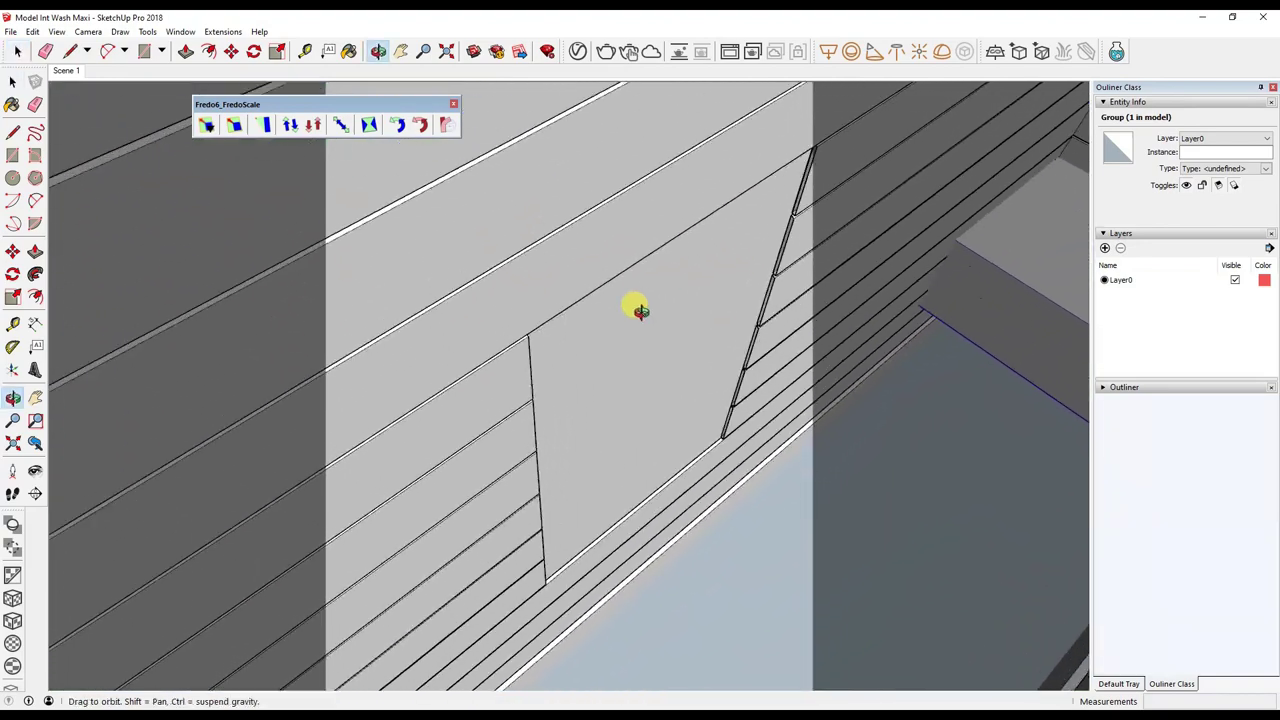
scroll(636, 255, up, 3)
Adjust the display options and orbit close to the grey wall face inside the box.
click(636, 252)
click(57, 31)
scroll(729, 294, down, 3)
mouse_move(729, 294)
middle_down()
mouse_move(694, 403)
mouse_move(977, 648)
mouse_move(691, 400)
mouse_move(729, 431)
middle_up()
scroll(683, 380, down, 3)
scroll(729, 431, up, 3)
mouse_move(614, 400)
middle_down()
mouse_move(676, 437)
mouse_move(706, 420)
middle_up()
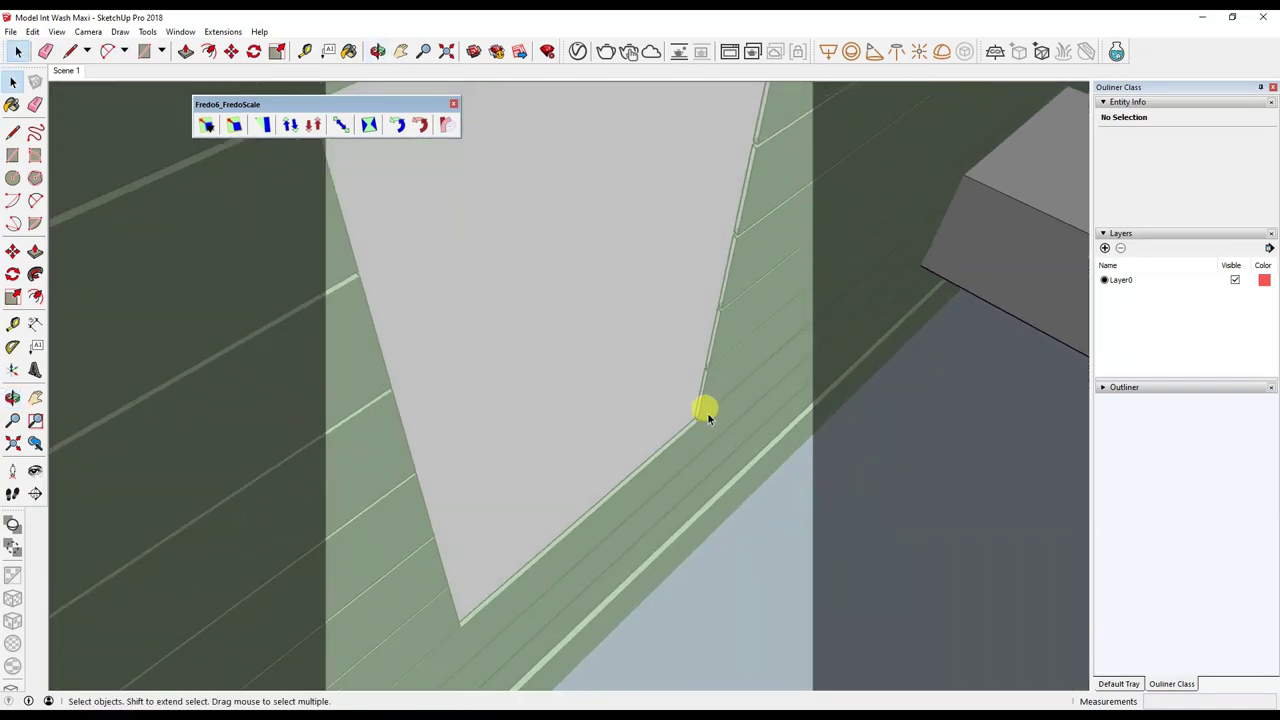
Draw a 6.3 ft² rectangle on the wall face, from the ledge corner to the wall's top corner.
key(r)
key(space)
click(651, 371)
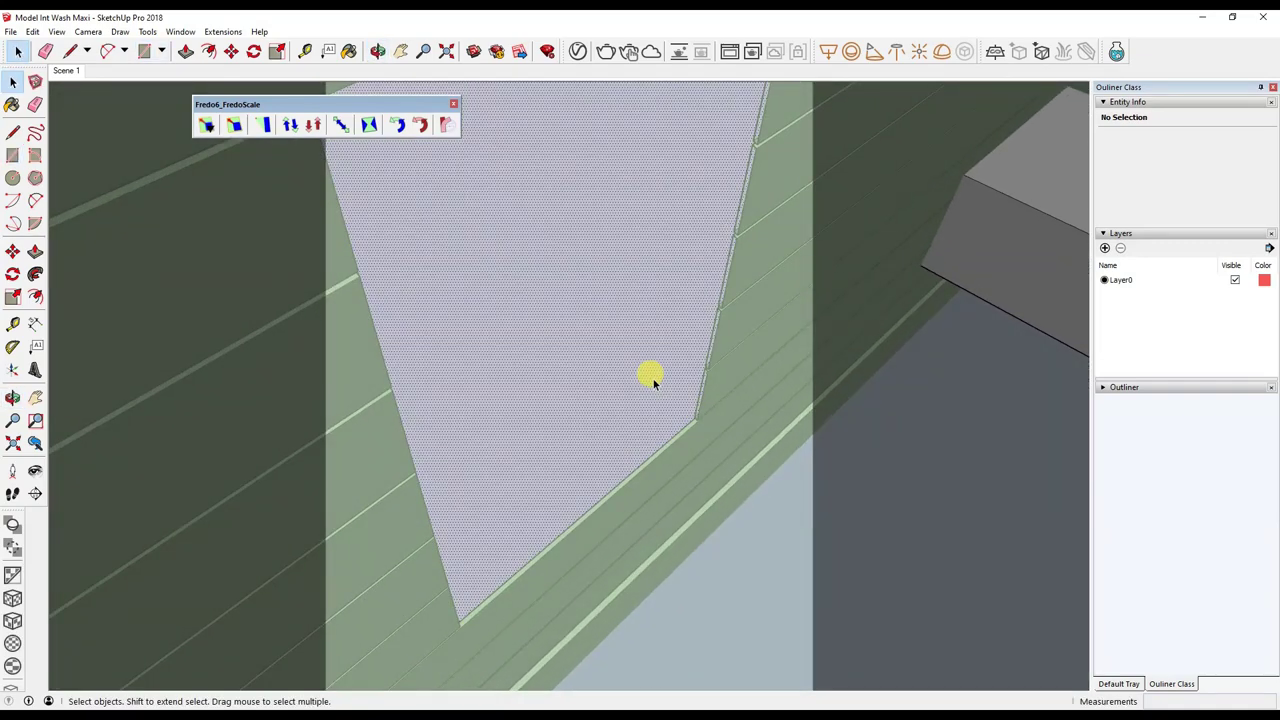
key(r)
scroll(689, 400, up, 2)
scroll(698, 415, up, 2)
mouse_move(700, 415)
middle_down()
mouse_move(766, 269)
mouse_move(749, 186)
mouse_move(720, 360)
middle_up()
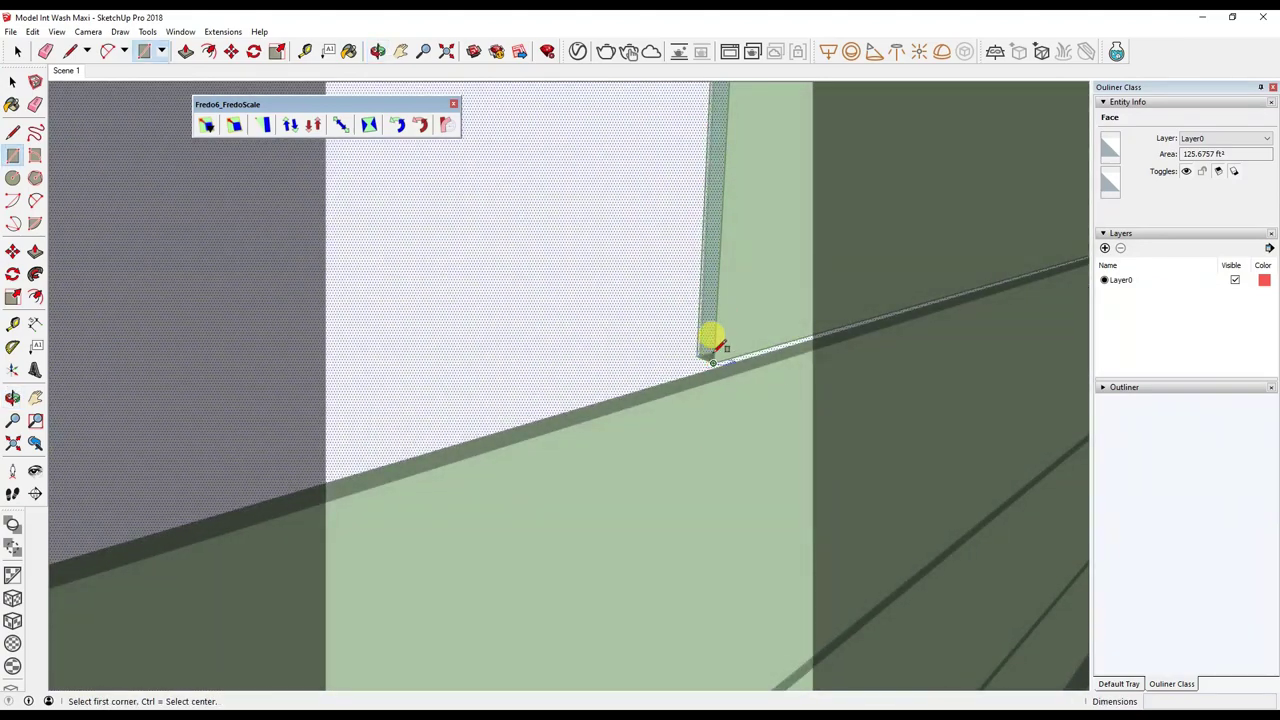
click(12, 323)
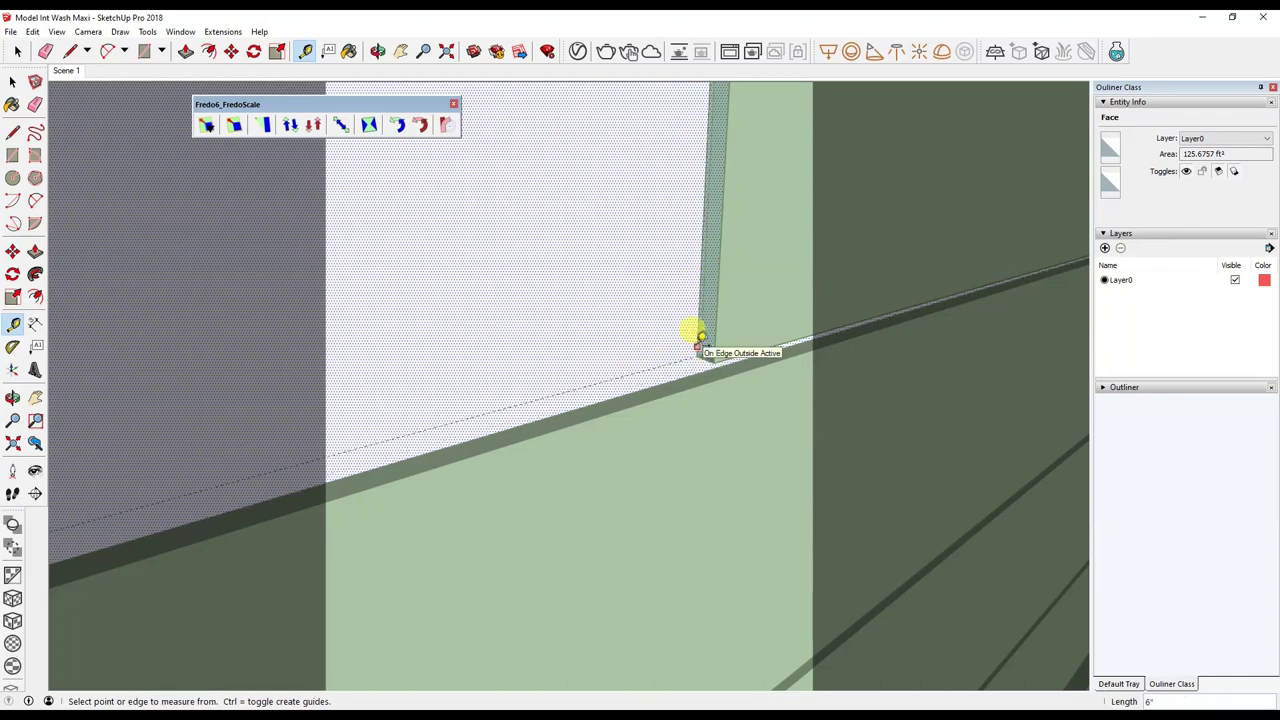
key(r)
click(700, 362)
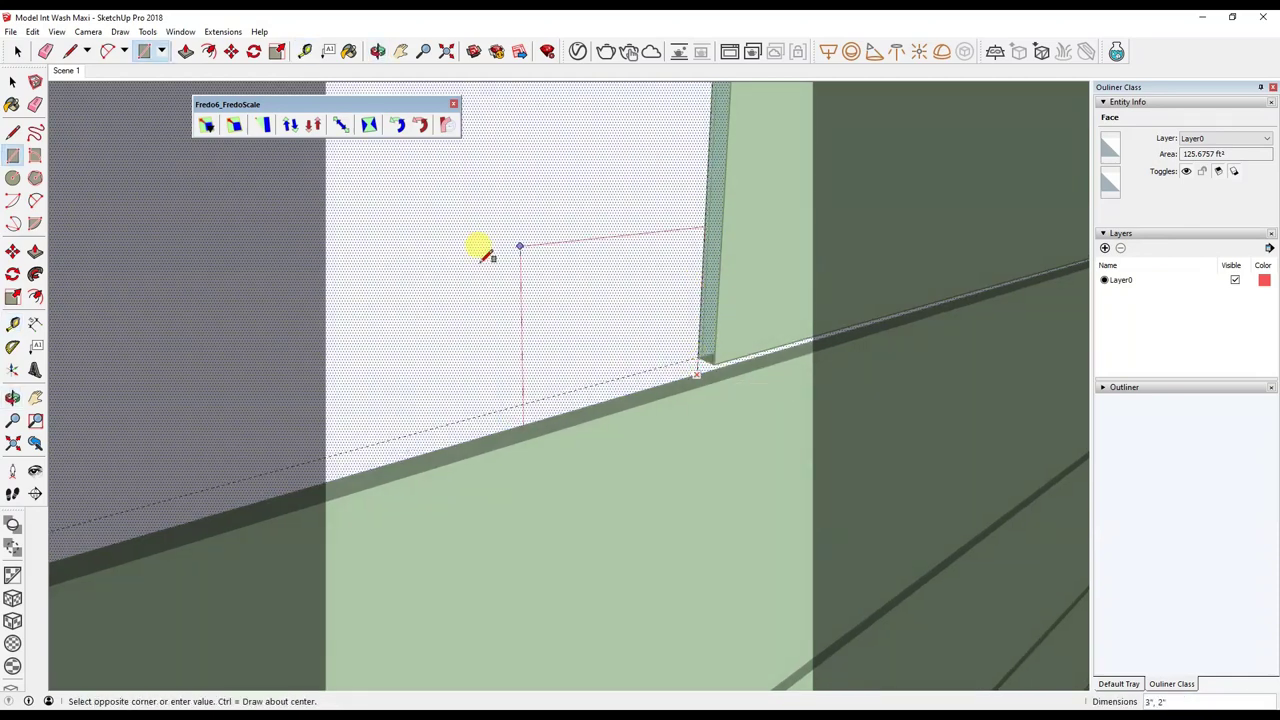
scroll(600, 345, up, 2)
mouse_move(600, 345)
middle_down()
mouse_move(500, 223)
mouse_move(528, 171)
mouse_move(571, 237)
mouse_move(110, 148)
mouse_move(486, 517)
mouse_move(346, 277)
mouse_move(354, 234)
mouse_move(343, 257)
middle_up()
scroll(490, 510, down, 2)
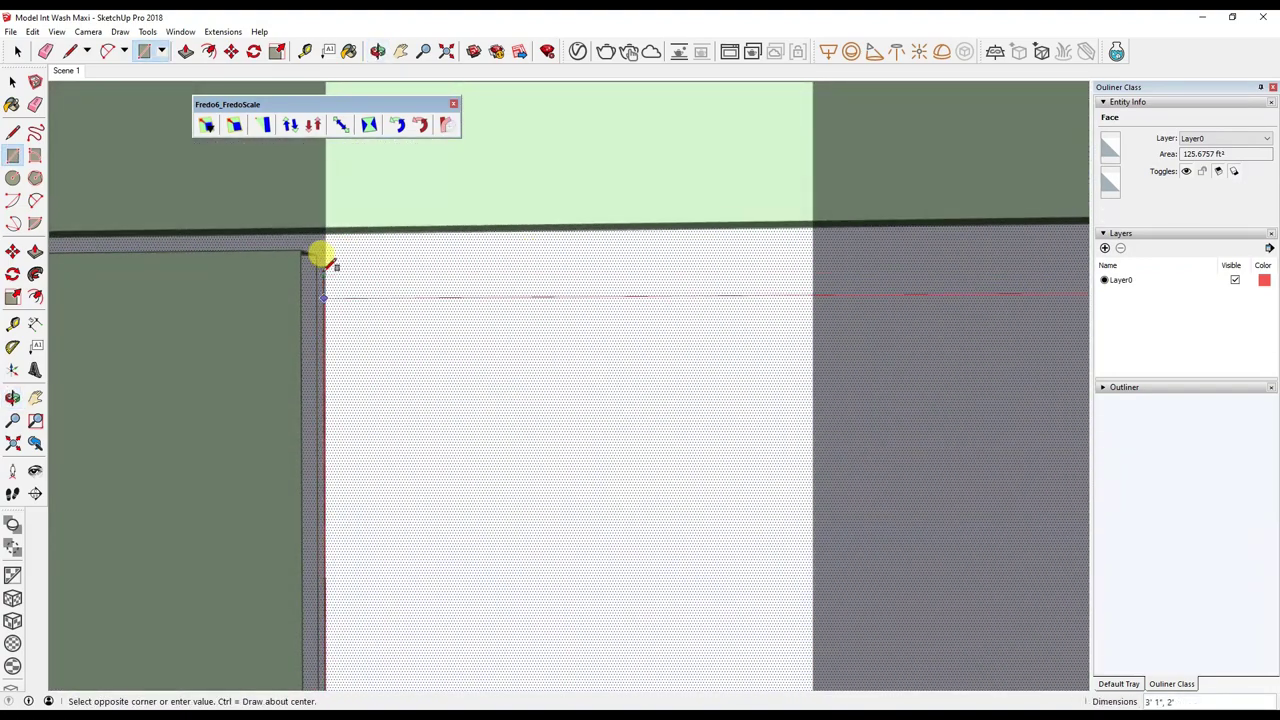
click(322, 222)
Push the new rectangle face back 4 inches.
key(space)
click(451, 300)
middle_drag(451, 300, 459, 317)
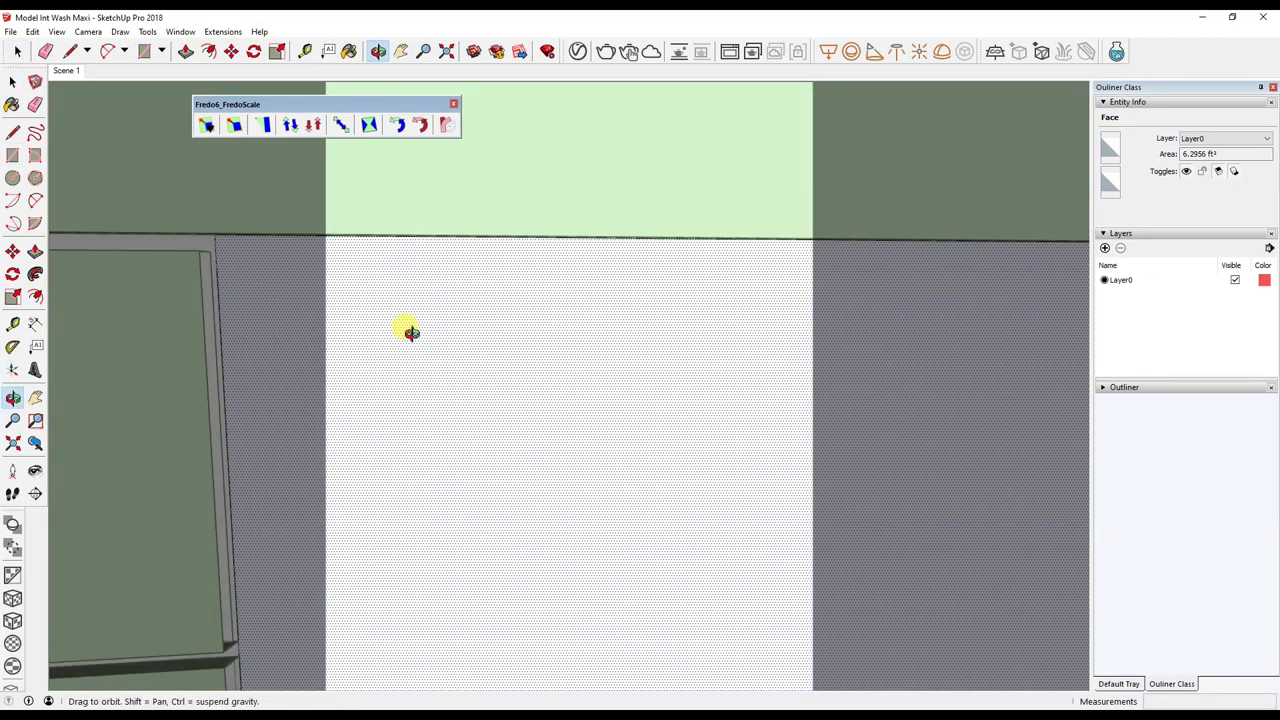
key(p)
drag(689, 400, 583, 355)
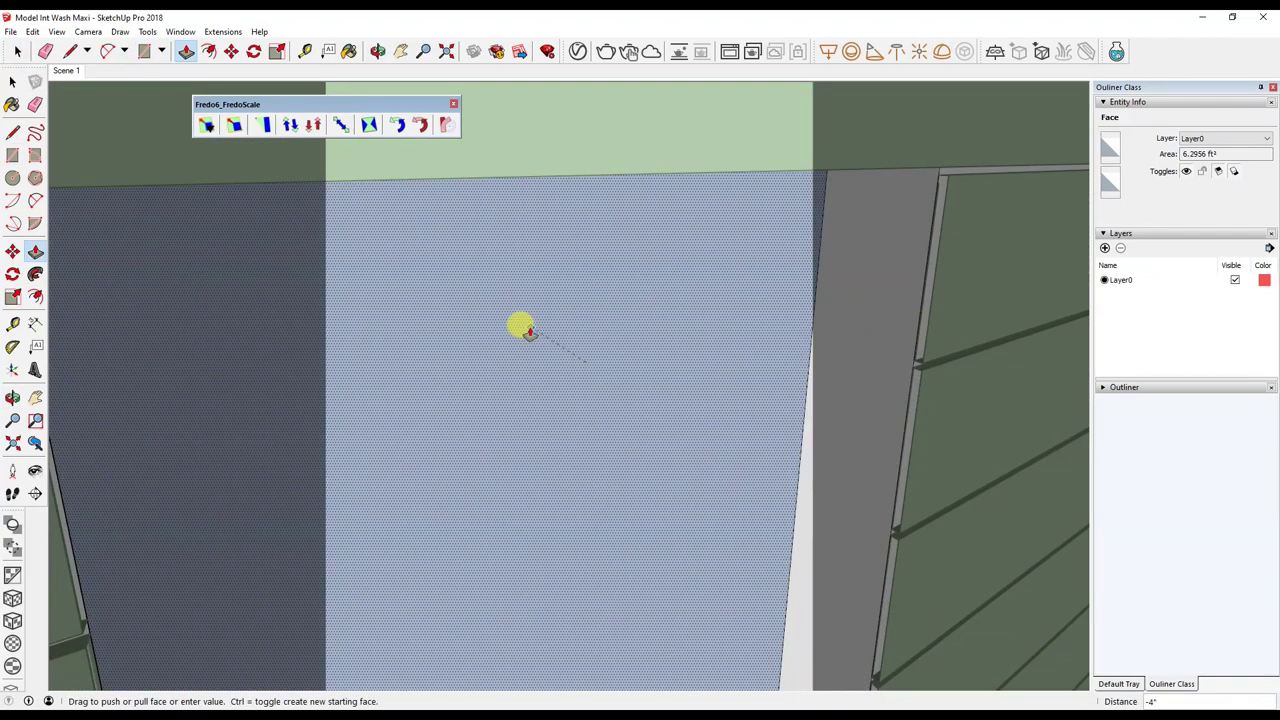
drag(502, 328, 500, 323)
Delete all guide lines and return to the Scene 1 view.
key(space)
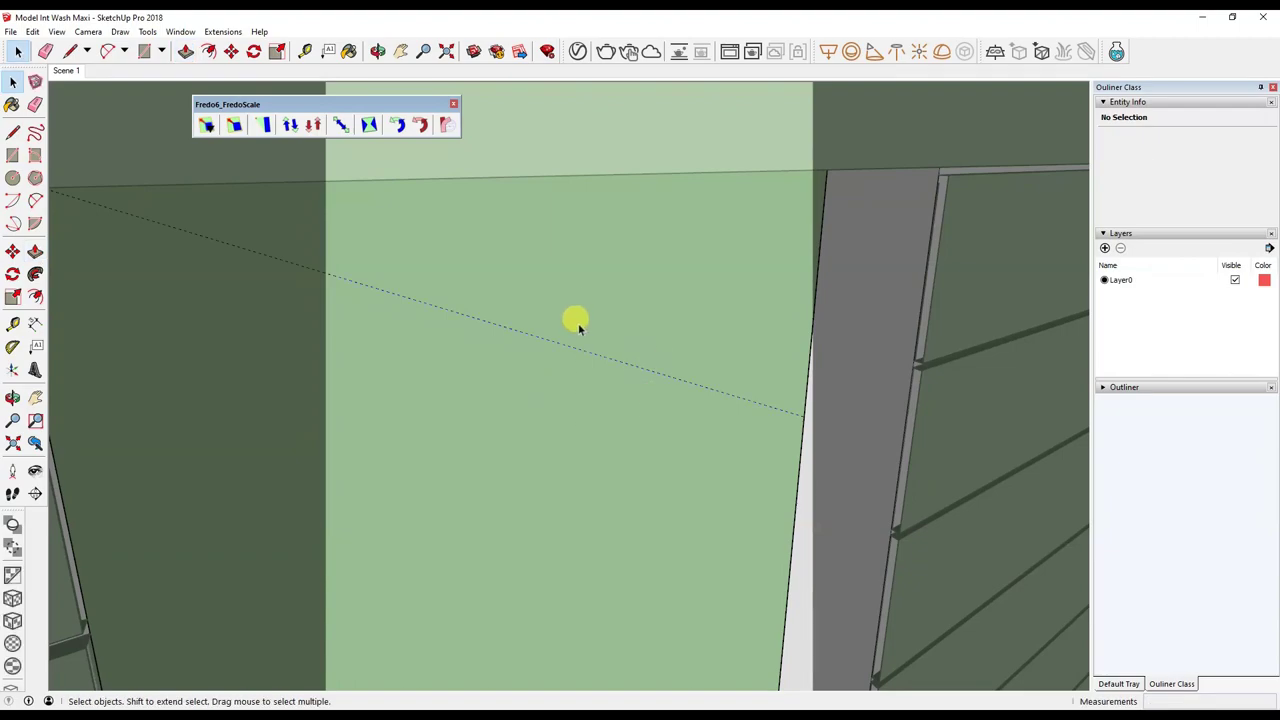
mouse_move(558, 350)
middle_down()
mouse_move(714, 614)
mouse_move(700, 657)
mouse_move(634, 96)
mouse_move(535, 467)
middle_up()
click(52, 35)
click(75, 172)
middle_drag(491, 323, 745, 378)
click(63, 70)
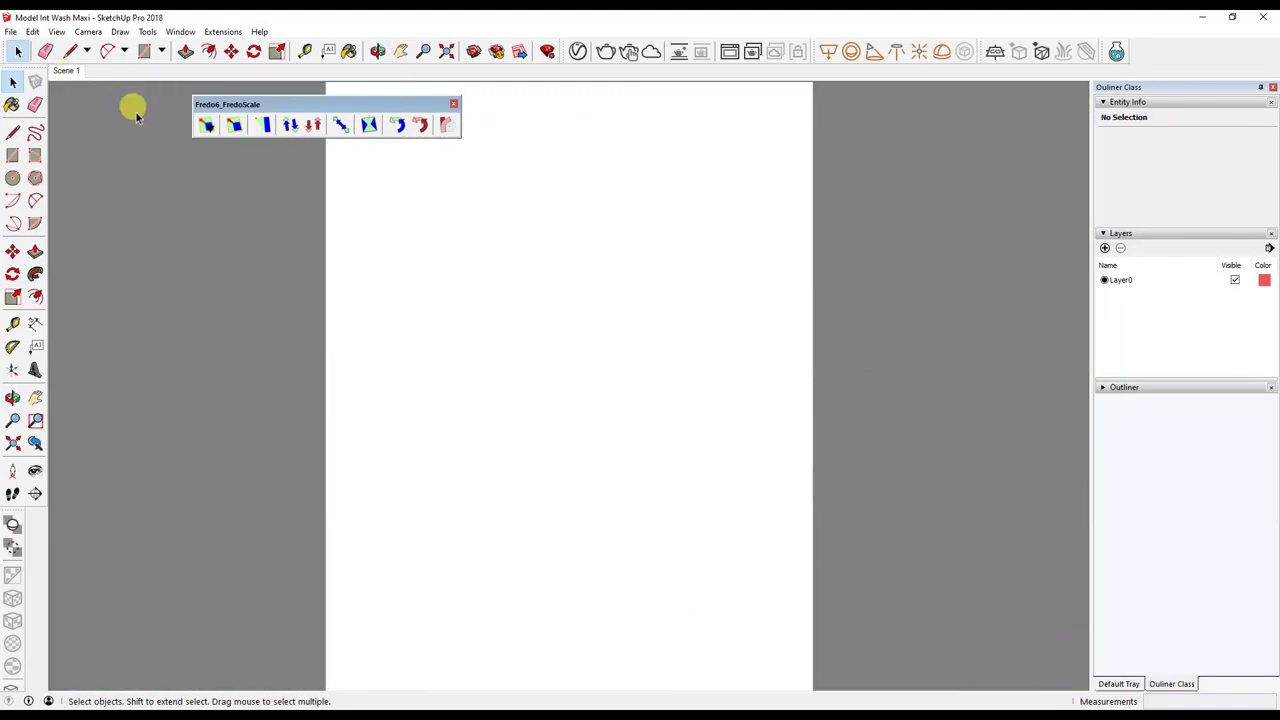
Zoom in slightly on the stairwell and update Scene 1 to this camera view.
key(o)
drag(512, 393, 503, 394)
key(space)
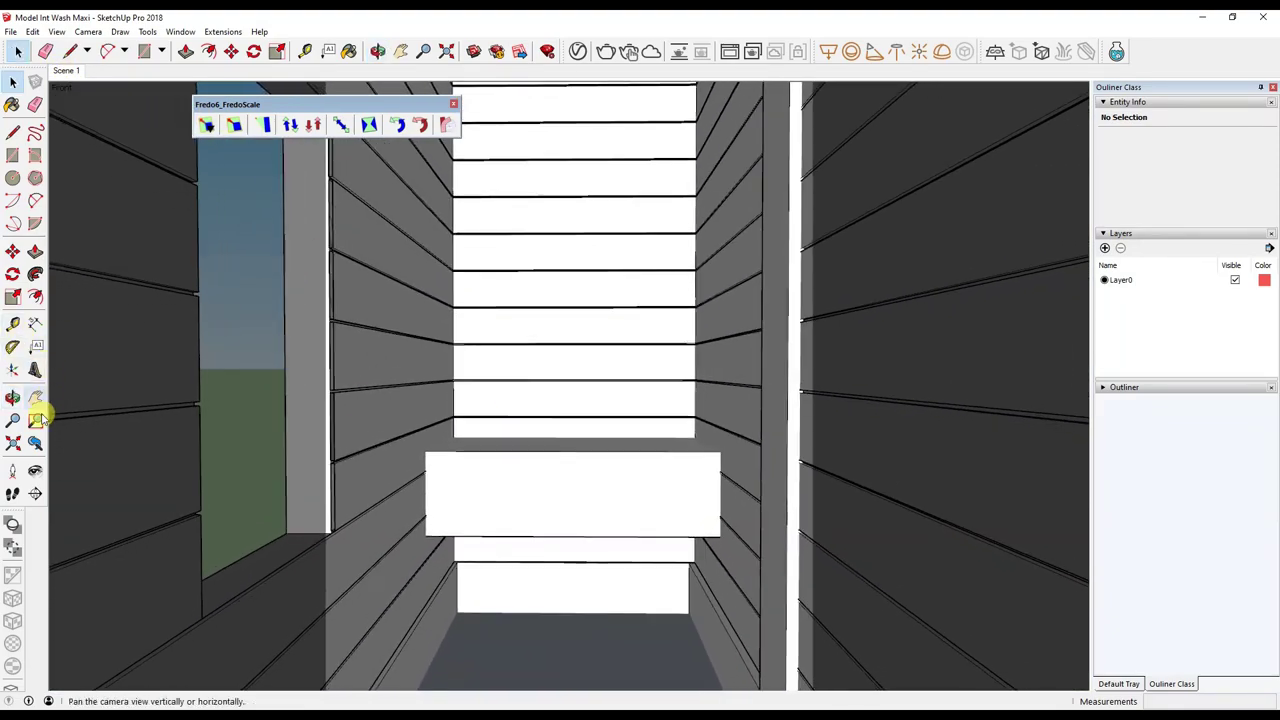
key(z)
drag(420, 406, 427, 404)
right_click(65, 78)
click(100, 128)
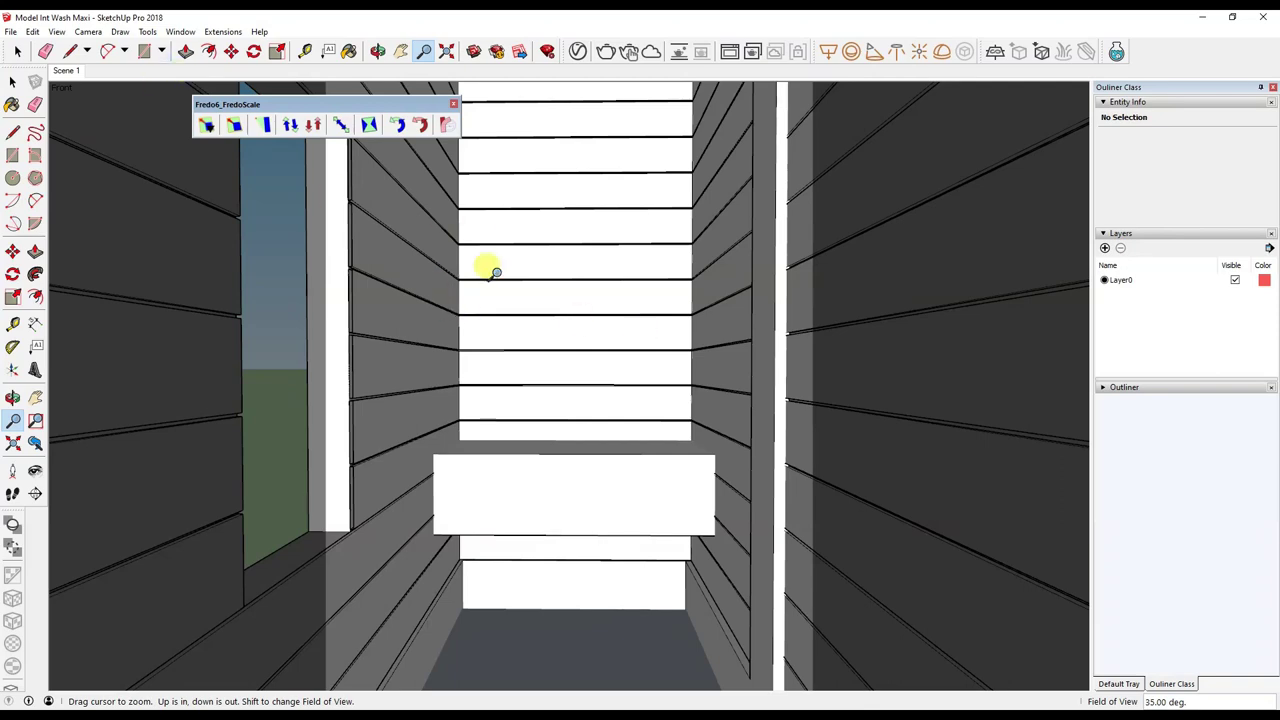
Draw a 5 ft² rectangle on the back wall cladding and make it a group.
key(r)
click(532, 372)
text(2'6",2')
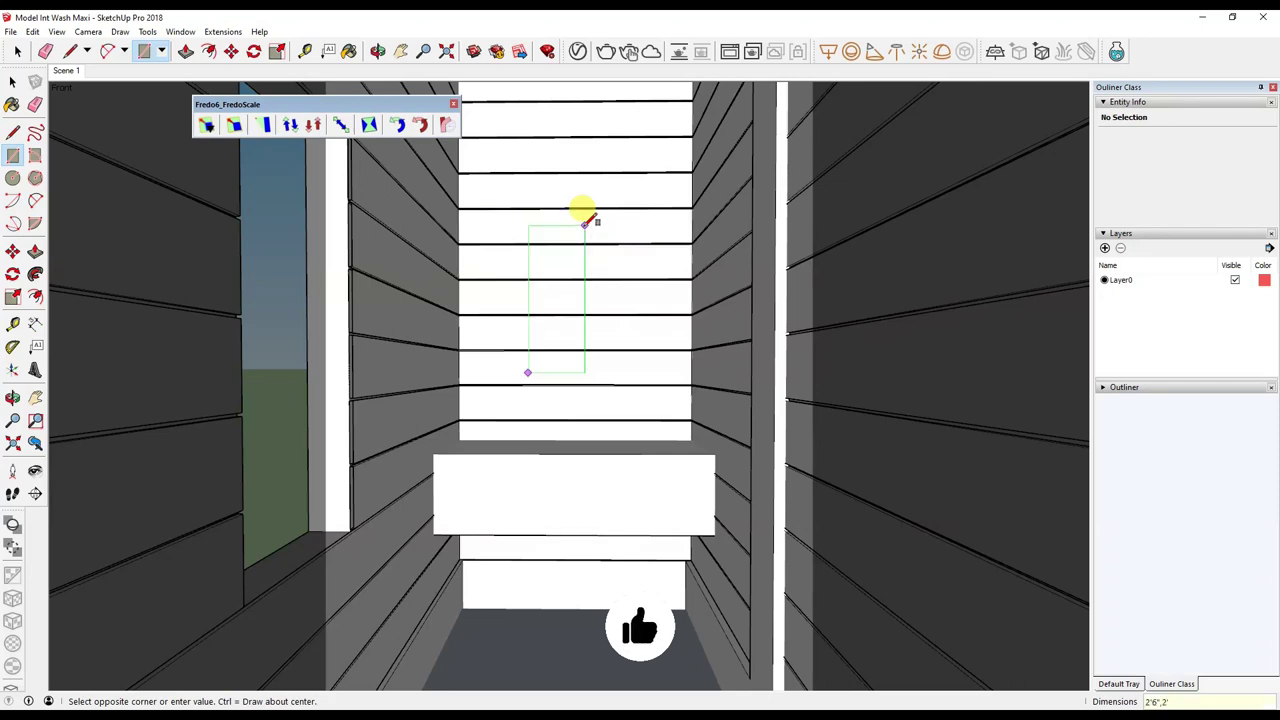
click(688, 224)
middle_drag(617, 246, 673, 308)
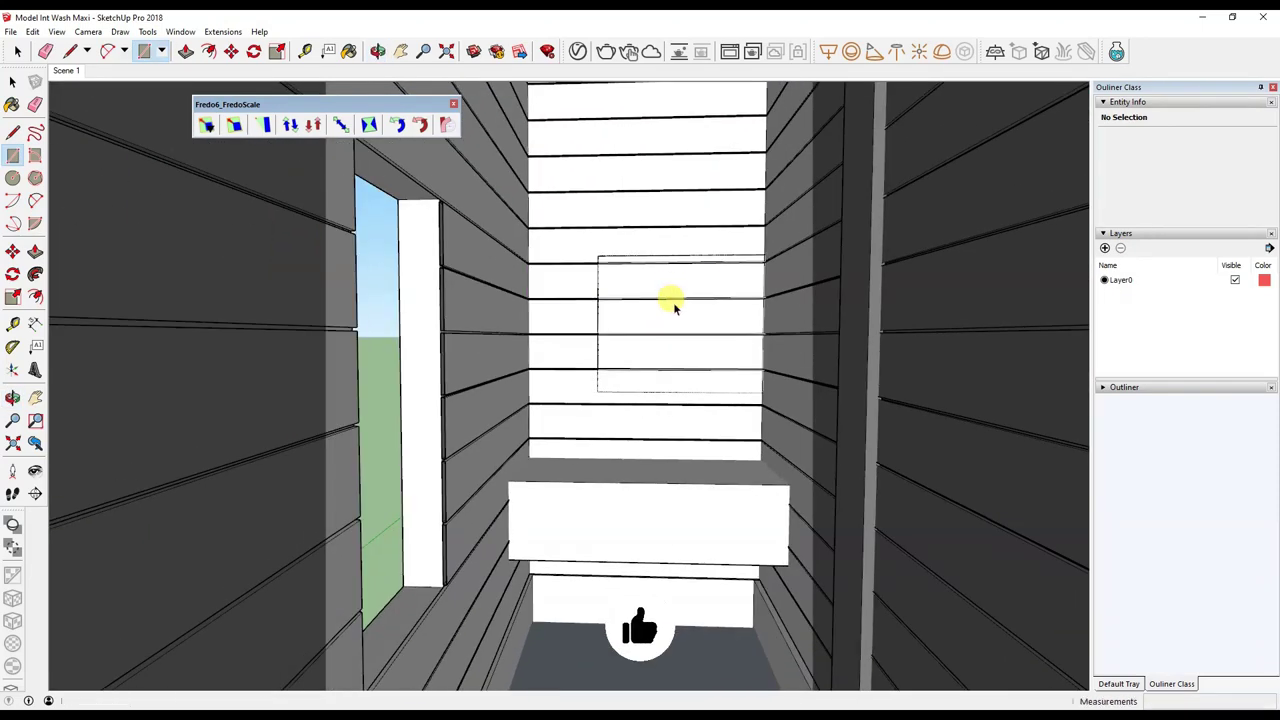
key(space)
click(676, 312)
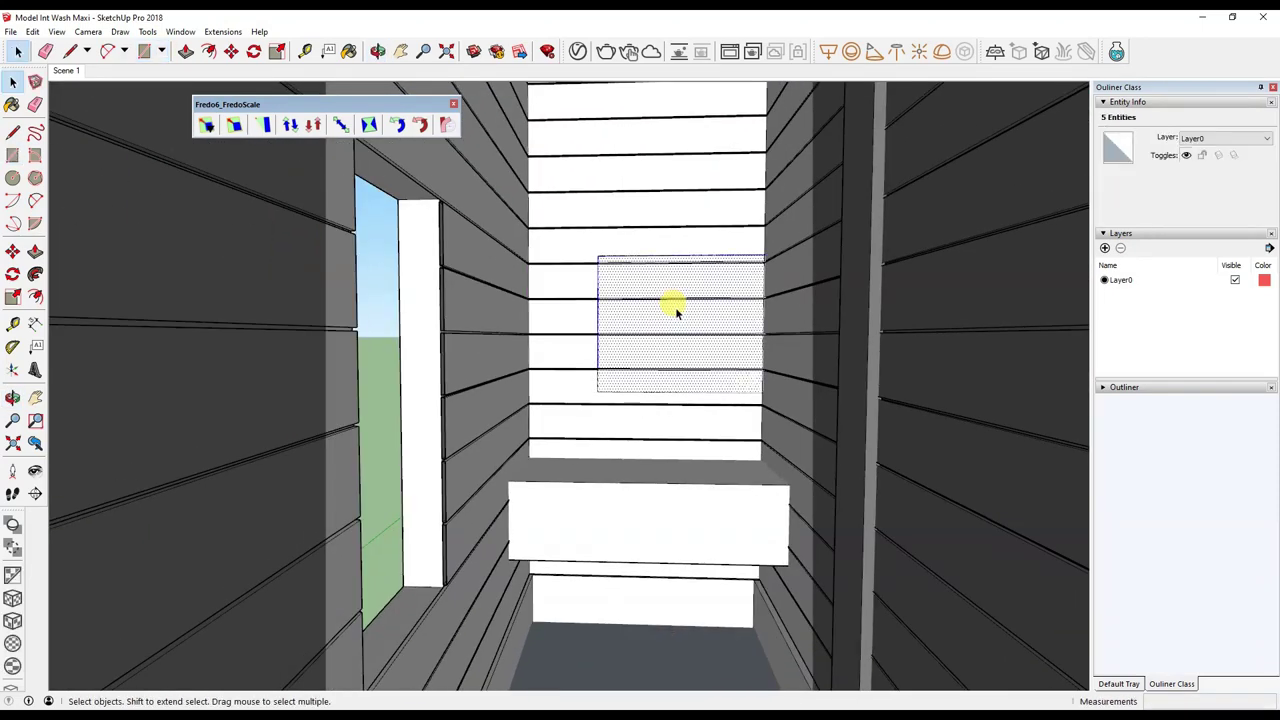
right_click(676, 312)
click(722, 362)
click(644, 349)
click(56, 31)
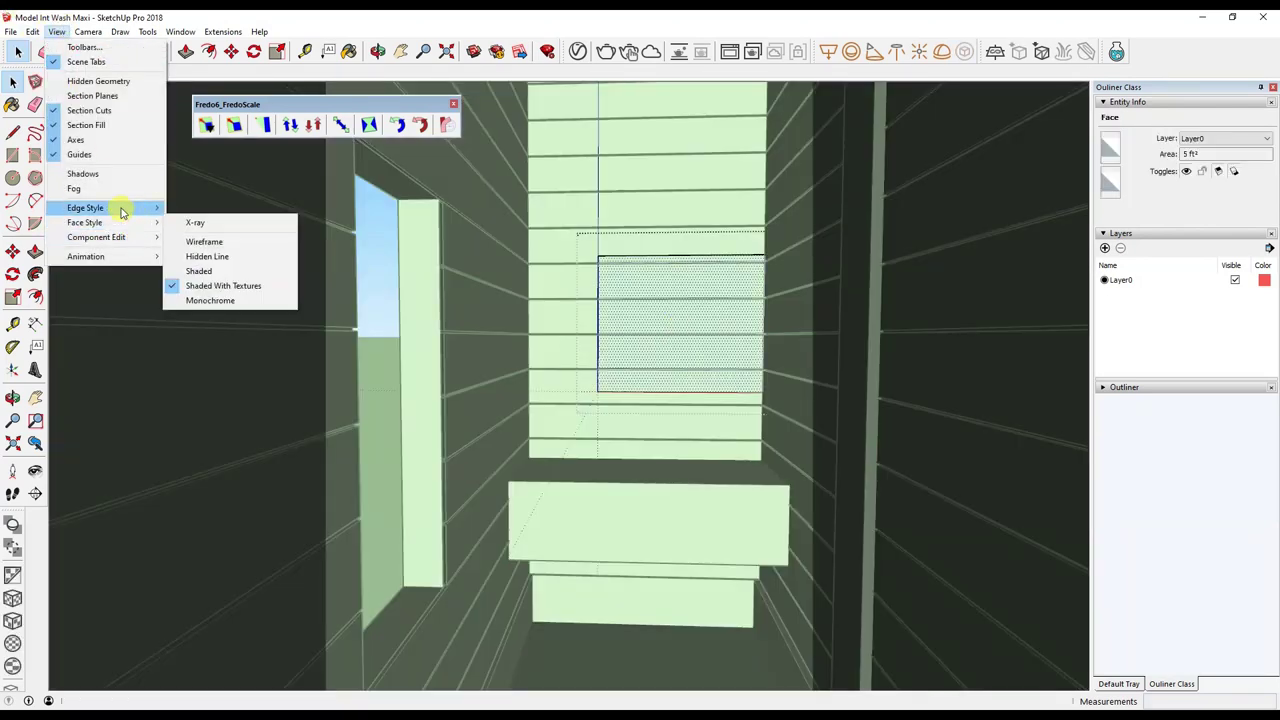
Switch faces to X-ray and move the rectangle's bottom edge up the vertical axis.
click(200, 222)
mouse_move(691, 331)
middle_down()
mouse_move(700, 407)
mouse_move(623, 334)
mouse_move(608, 350)
middle_up()
middle_drag(646, 365, 672, 366)
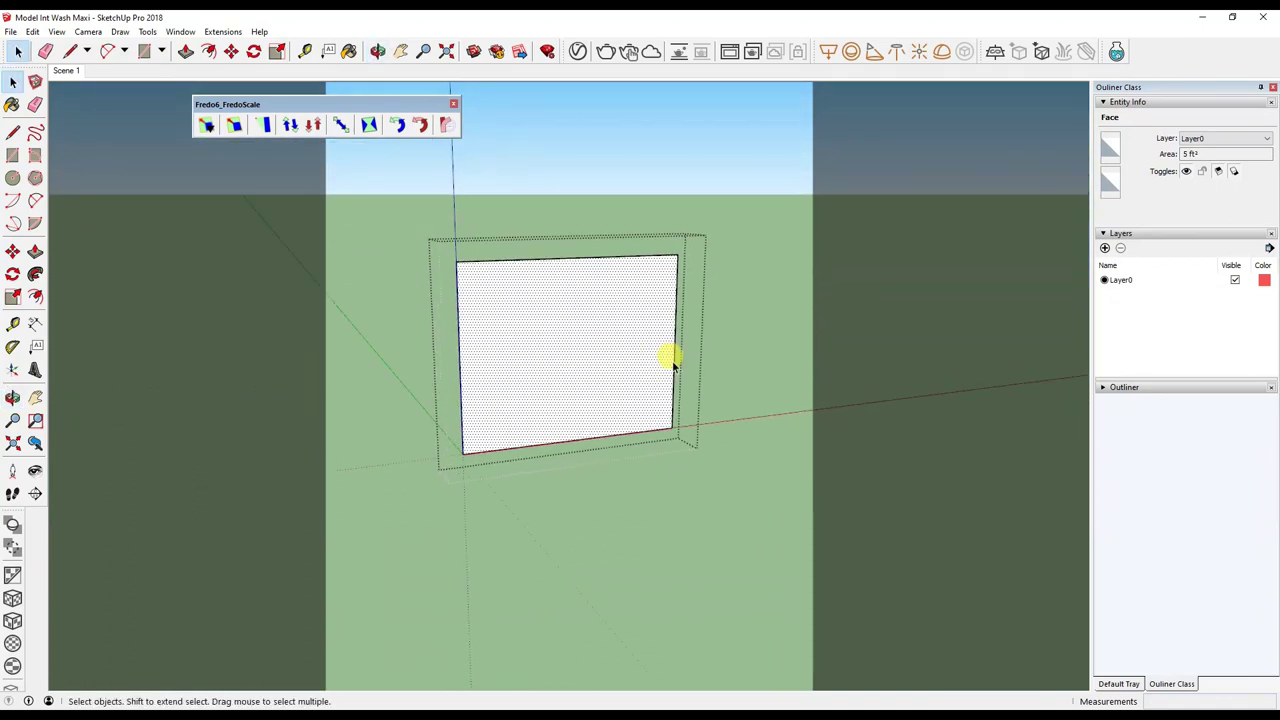
click(561, 447)
key(m)
click(560, 440)
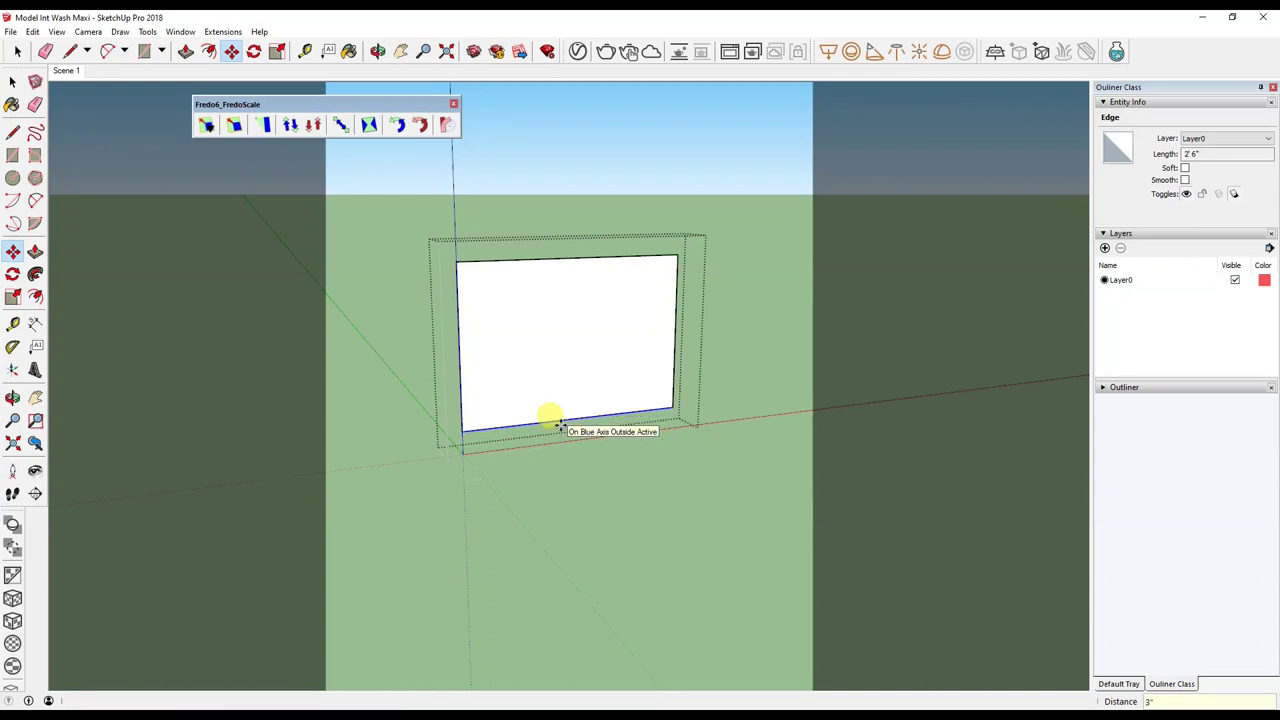
click(560, 425)
key(space)
Rotate the rectangular face 90° so the panel stands upright.
double_click(565, 350)
key(q)
click(565, 345)
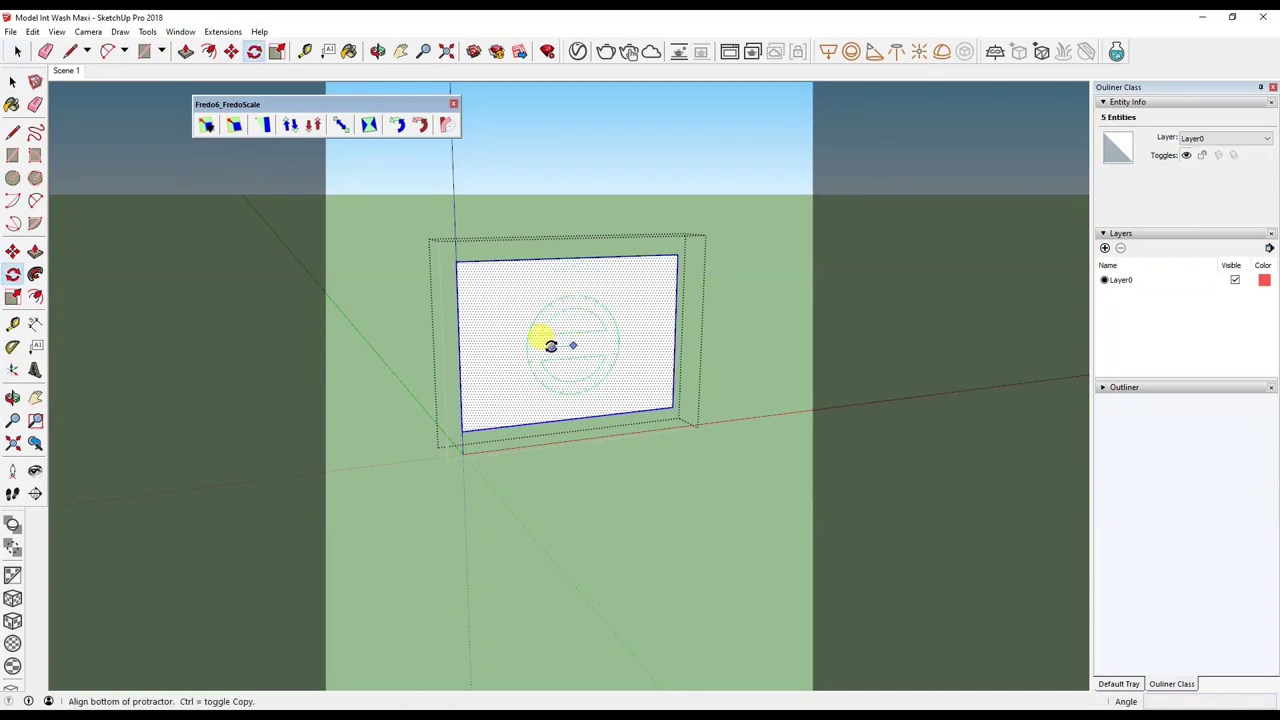
click(545, 343)
click(571, 363)
mouse_move(569, 366)
middle_down()
mouse_move(472, 380)
mouse_move(466, 366)
mouse_move(507, 385)
middle_up()
key(q)
Place a vertical guide and a horizontal guide 6 inches down across the panel.
key(t)
click(528, 215)
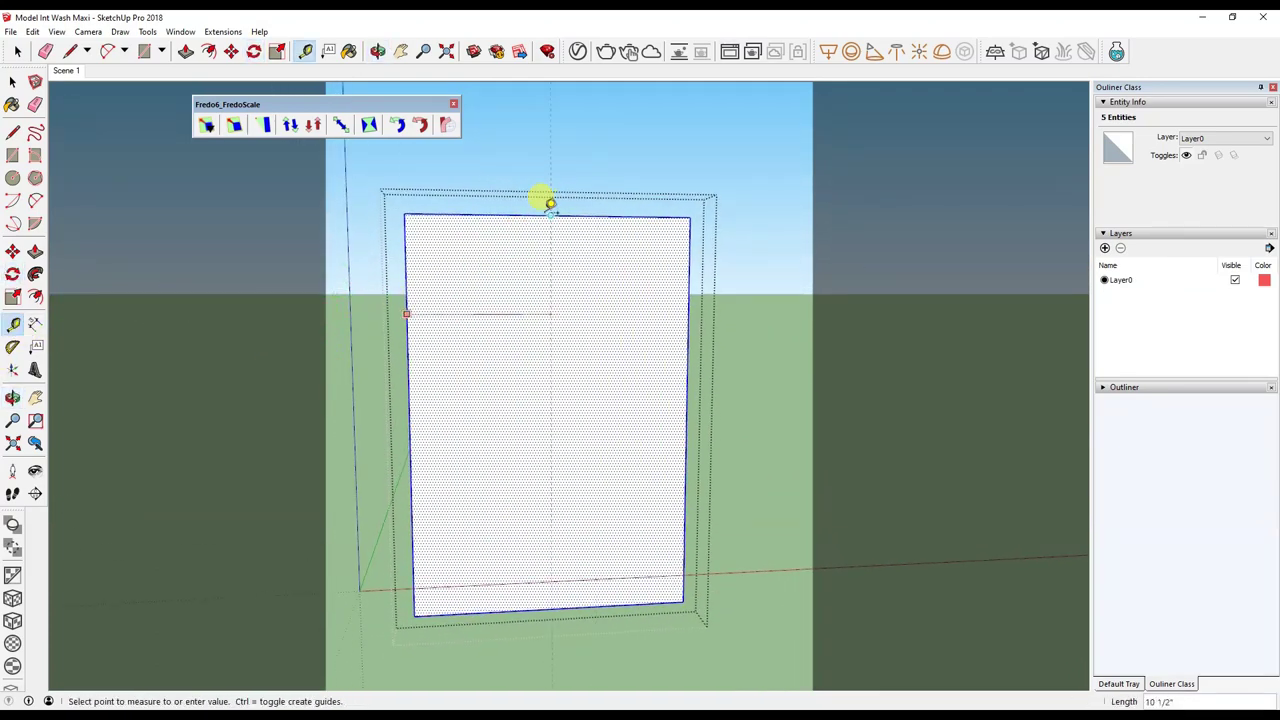
click(550, 254)
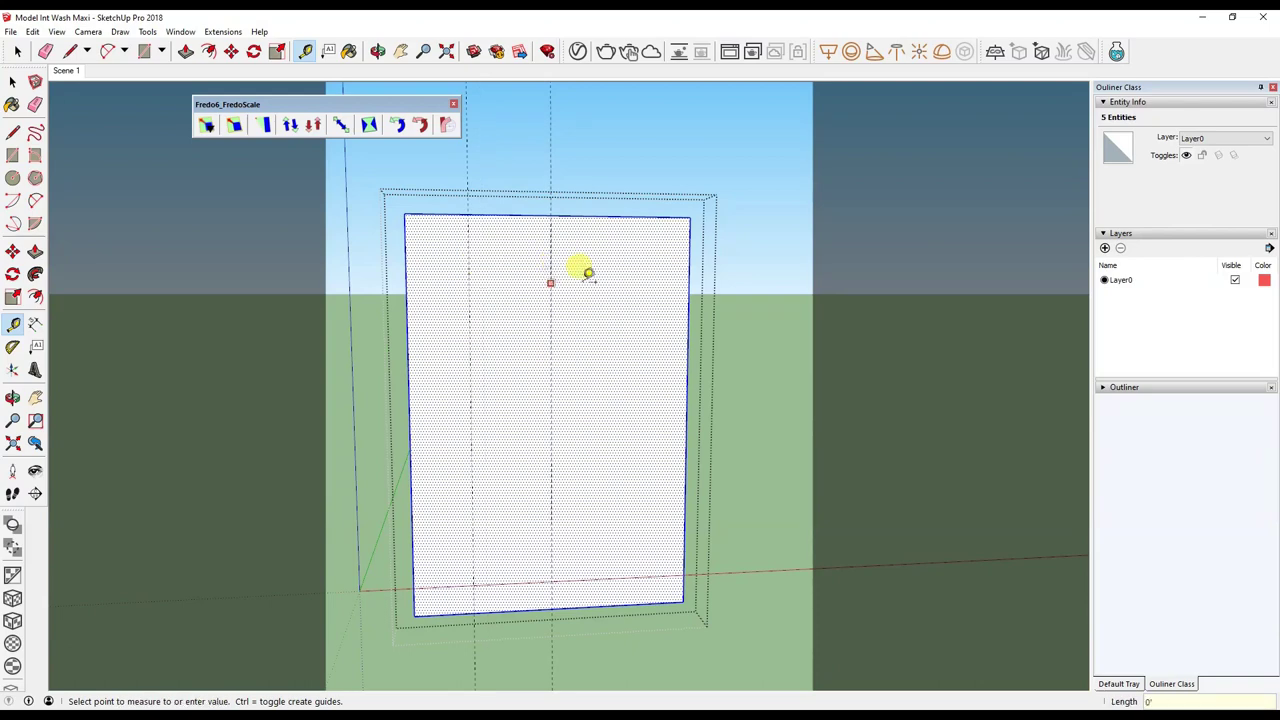
click(636, 273)
scroll(537, 280, up, 2)
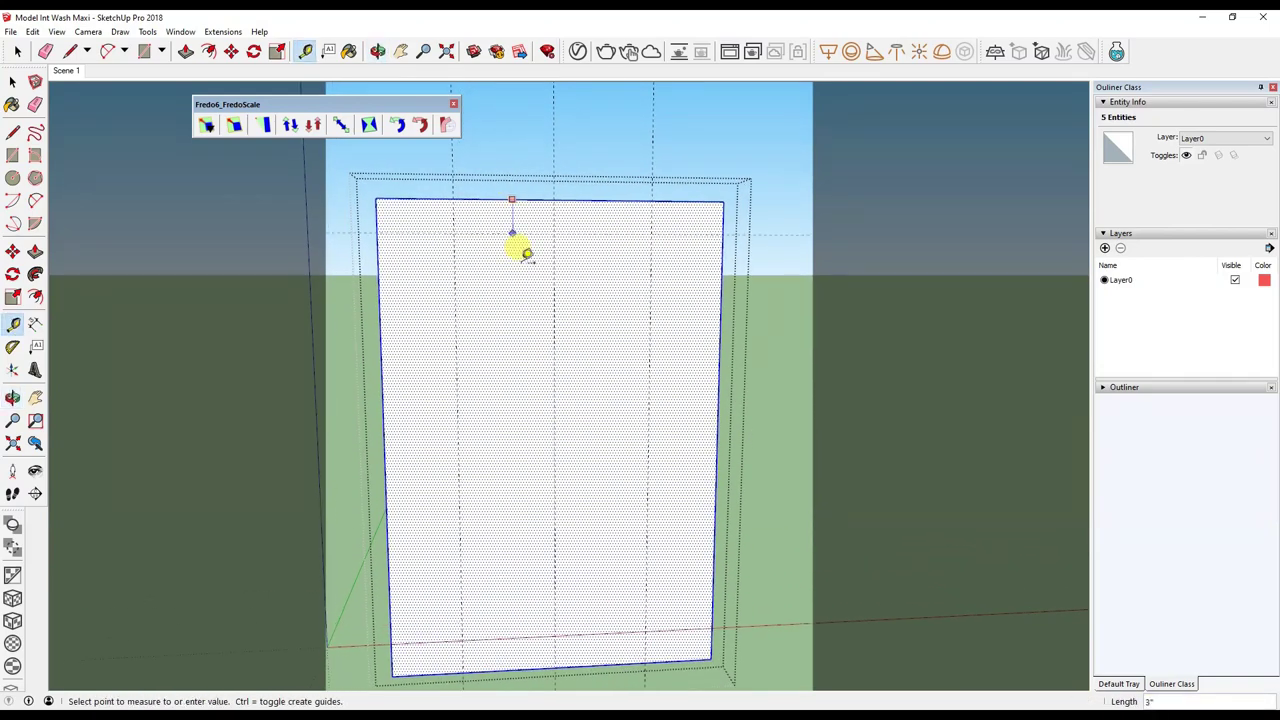
key(Return)
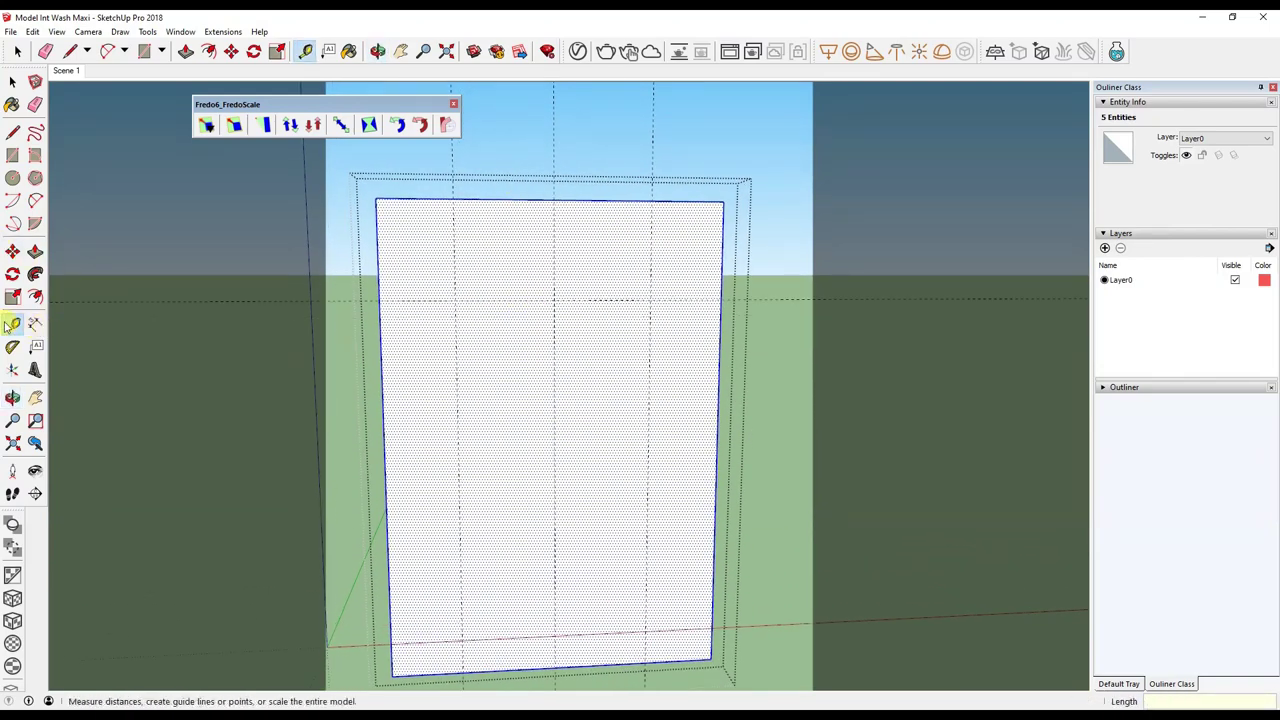
click(35, 200)
click(553, 299)
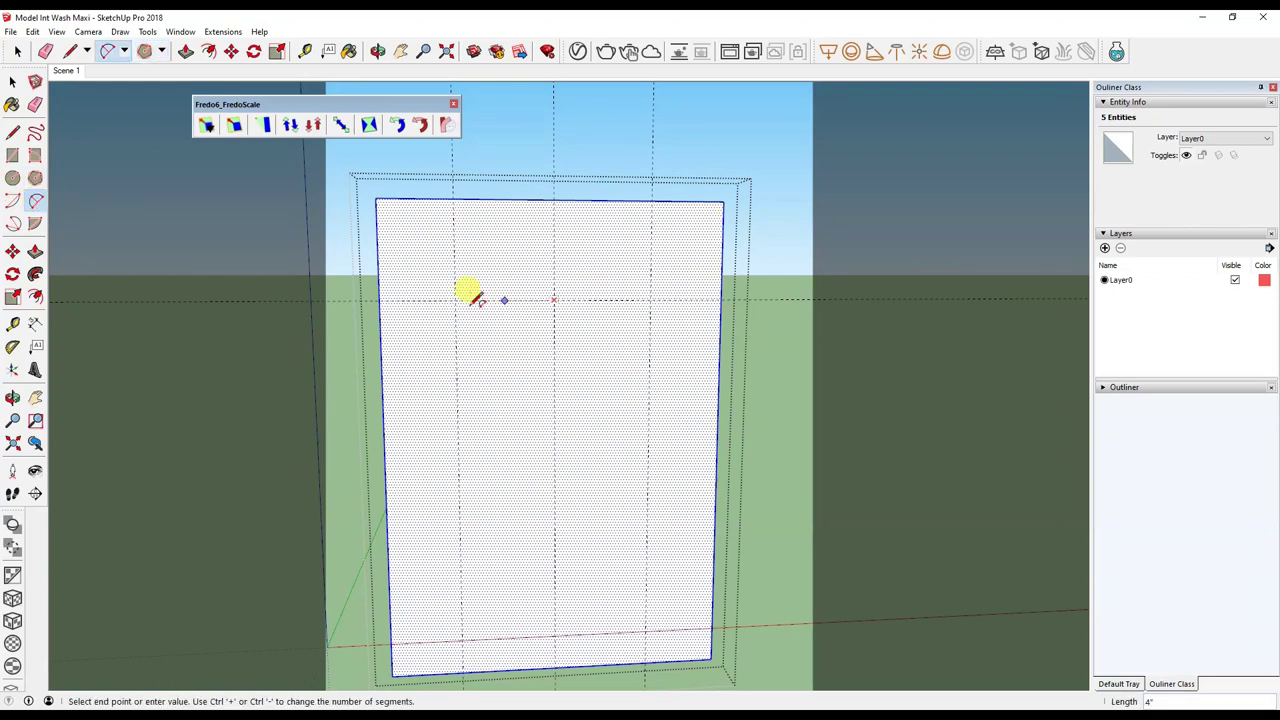
Draw a half-circle arc between the guide intersections and set it to 30 segments.
click(650, 299)
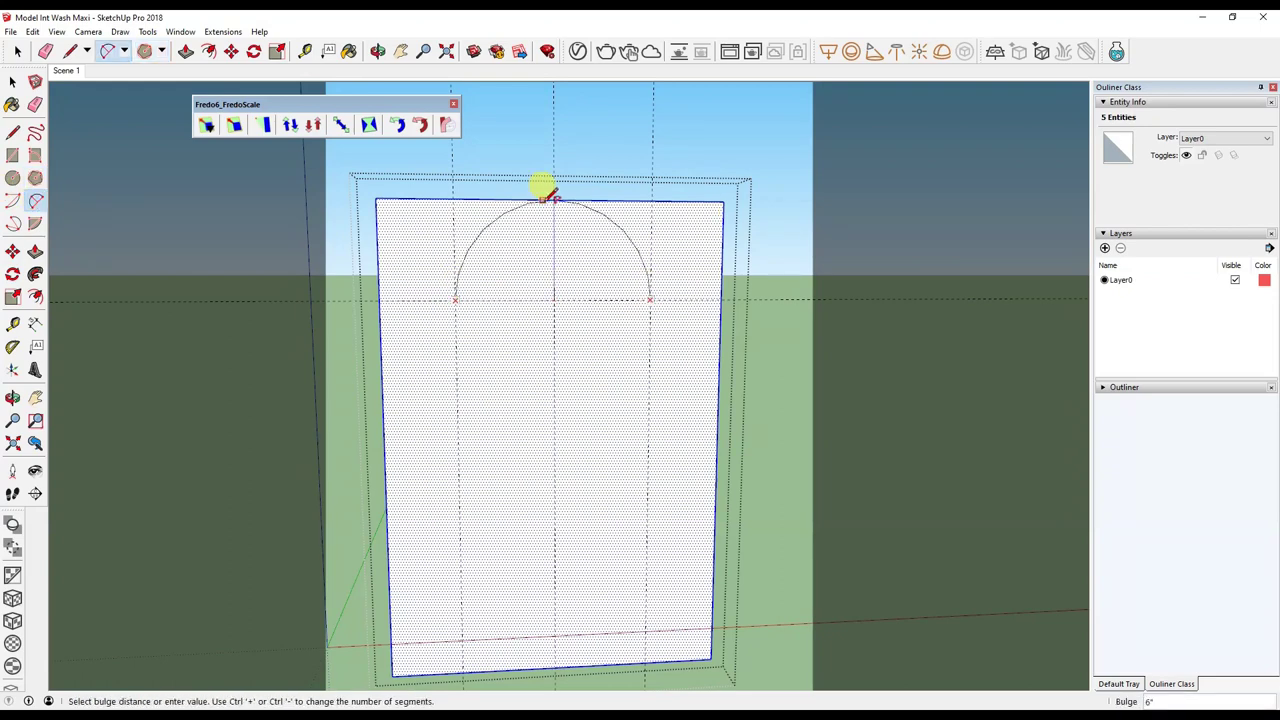
click(553, 201)
key(space)
click(497, 214)
click(1183, 169)
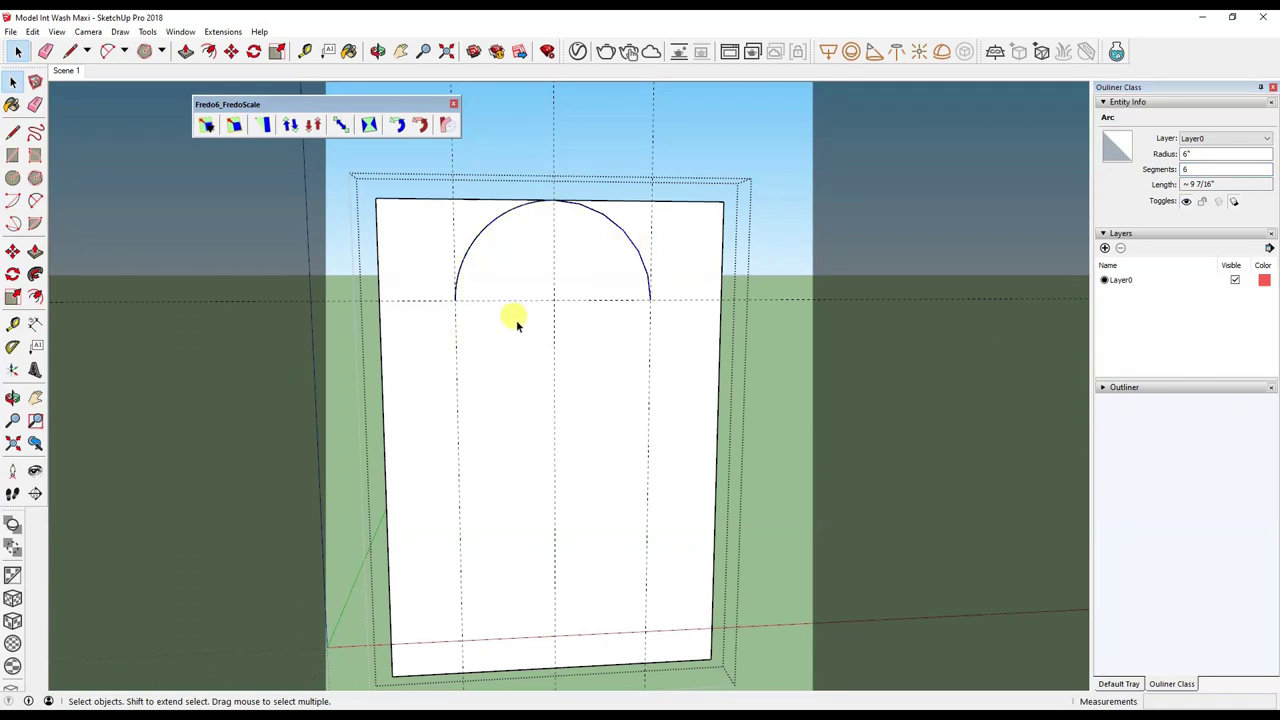
click(1150, 173)
text(30)
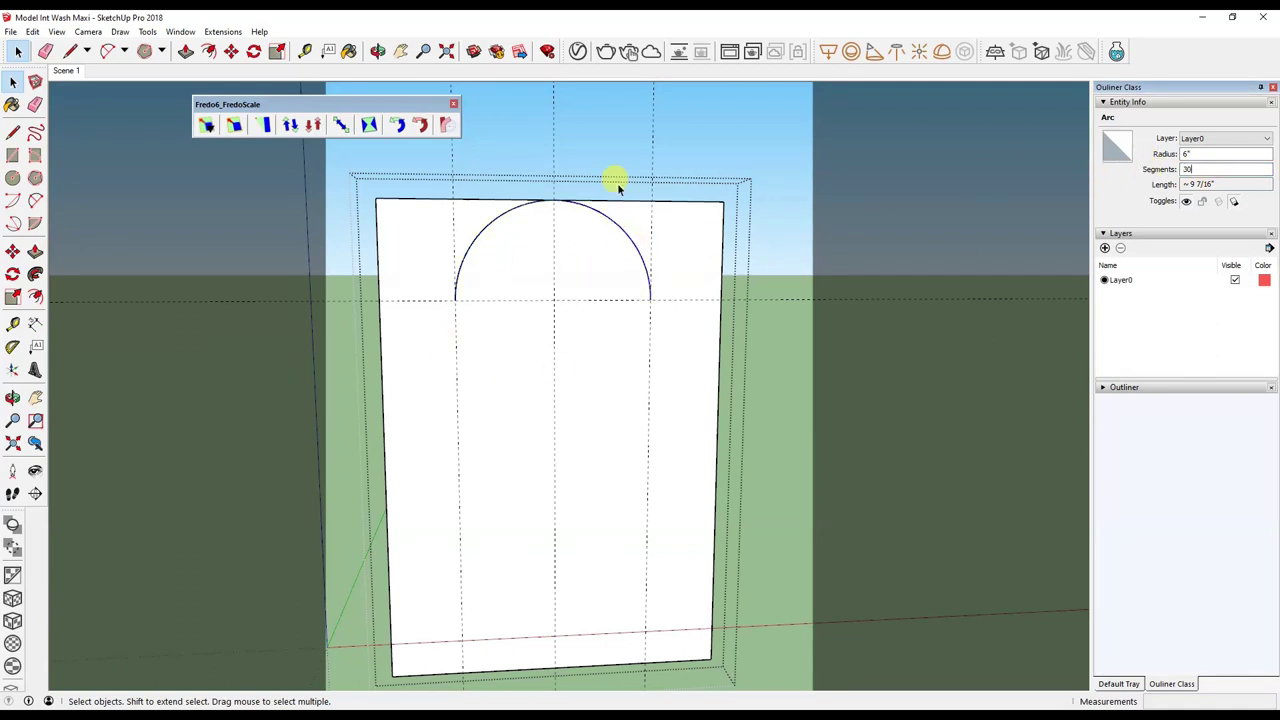
middle_drag(423, 323, 210, 323)
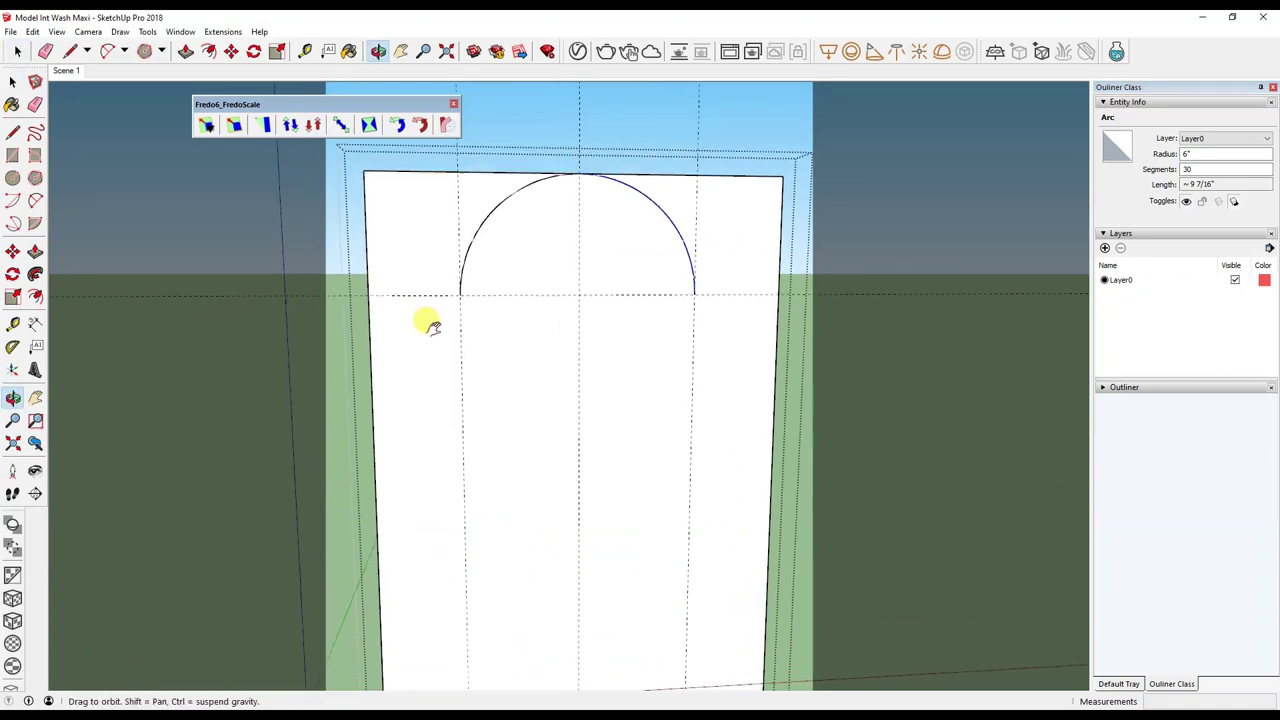
Draw a 40-segment circle centred on the left guide, reaching the arc's left end.
click(12, 180)
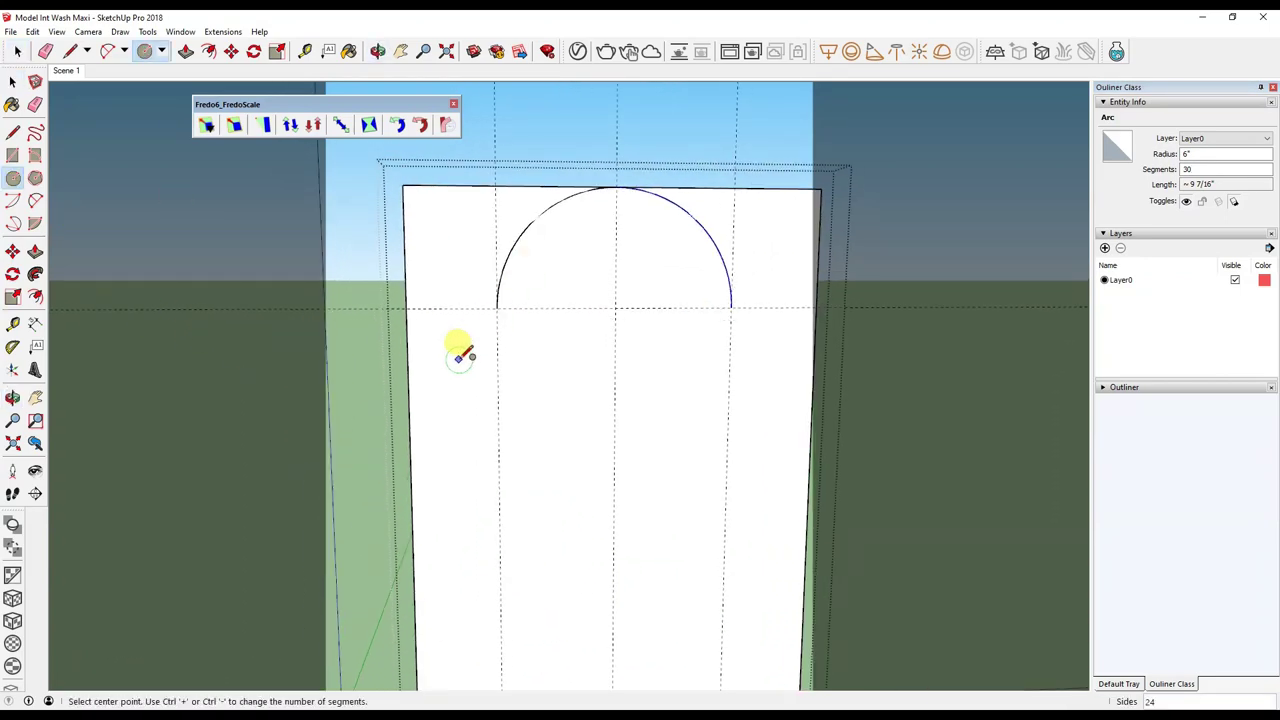
click(471, 352)
key(Escape)
click(497, 356)
click(497, 307)
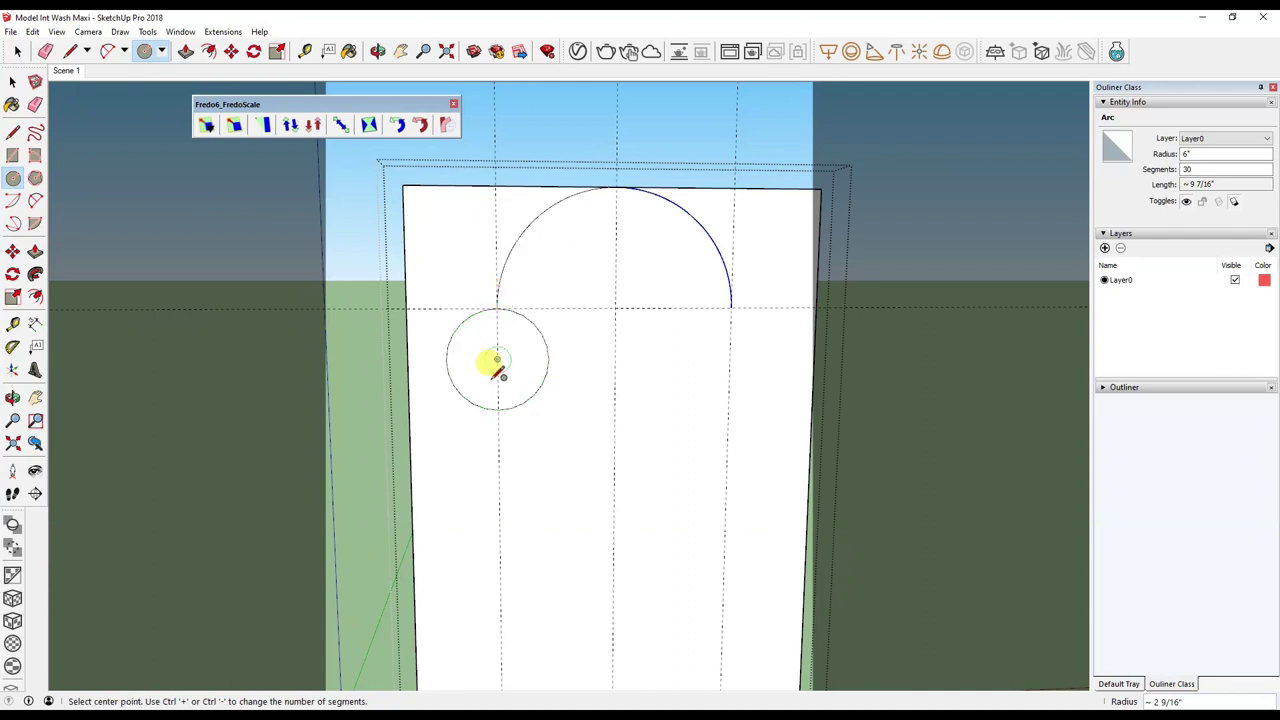
key(space)
click(468, 312)
click(1190, 169)
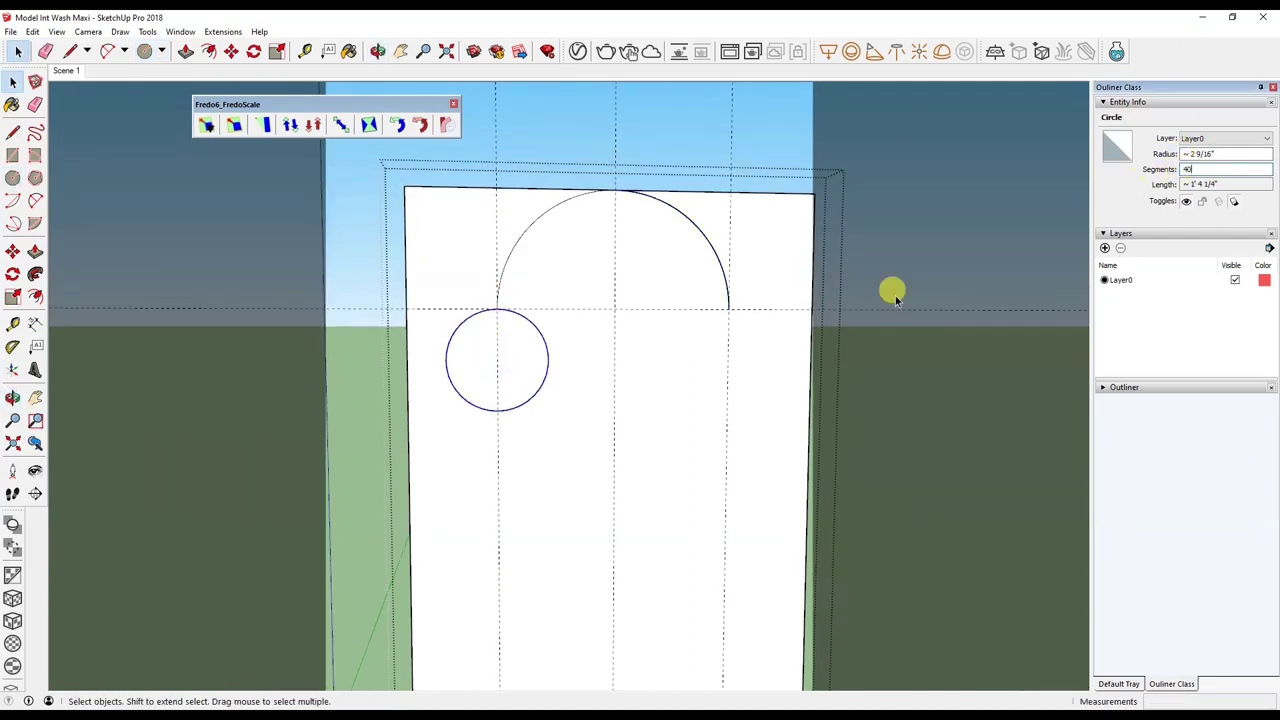
key(Return)
middle_drag(565, 300, 543, 303)
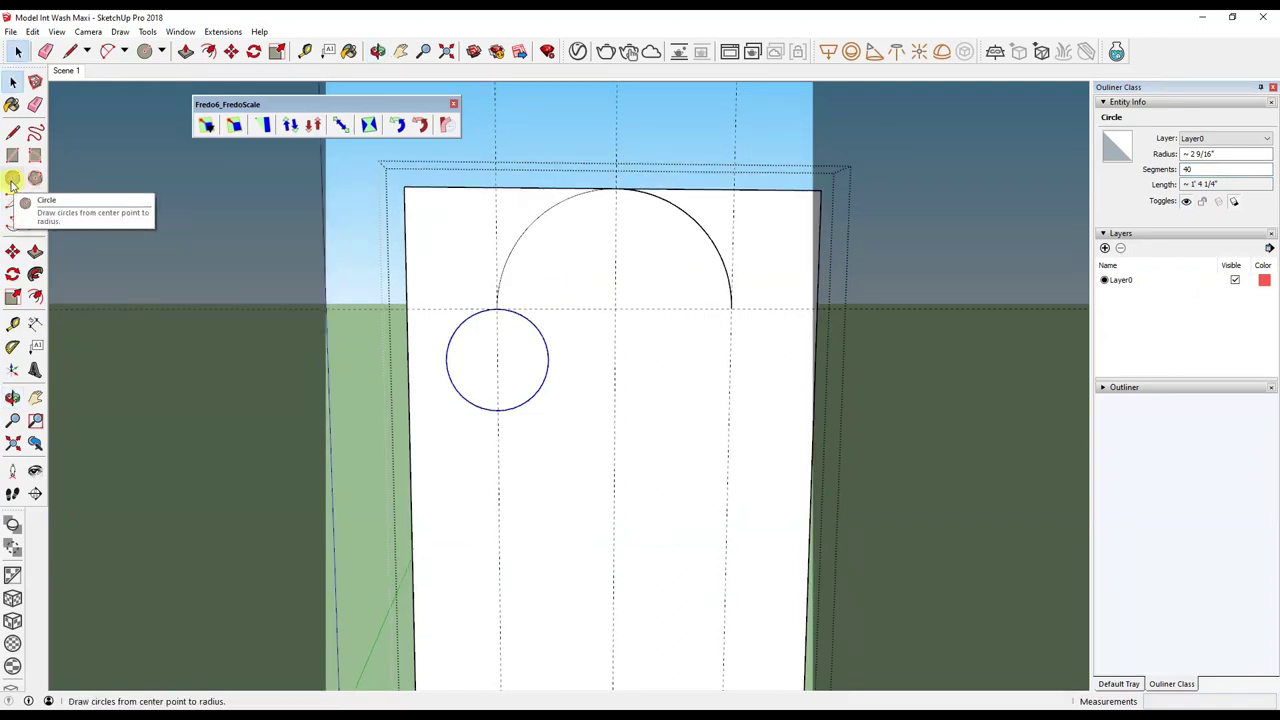
Draw a second circle on the panel's left edge touching the first, and adjust its segment count.
click(13, 178)
middle_drag(490, 360, 514, 371)
click(401, 336)
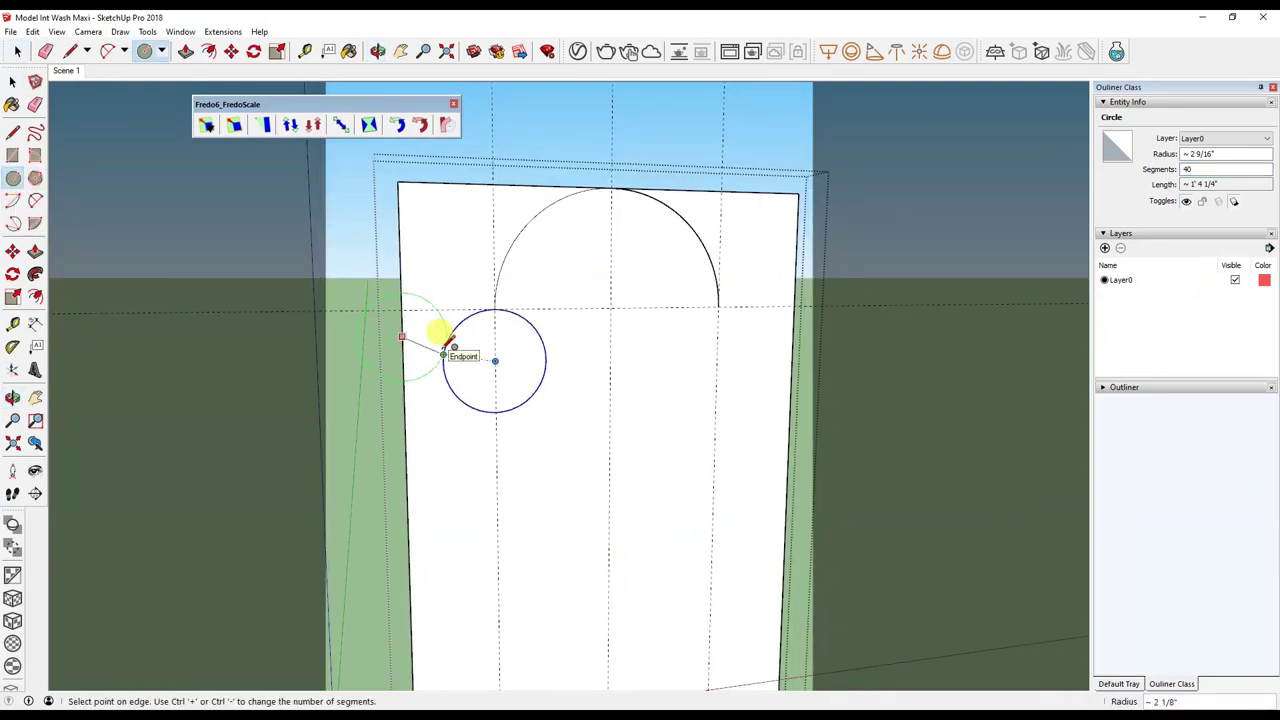
click(443, 354)
key(space)
middle_drag(466, 354, 423, 363)
click(423, 363)
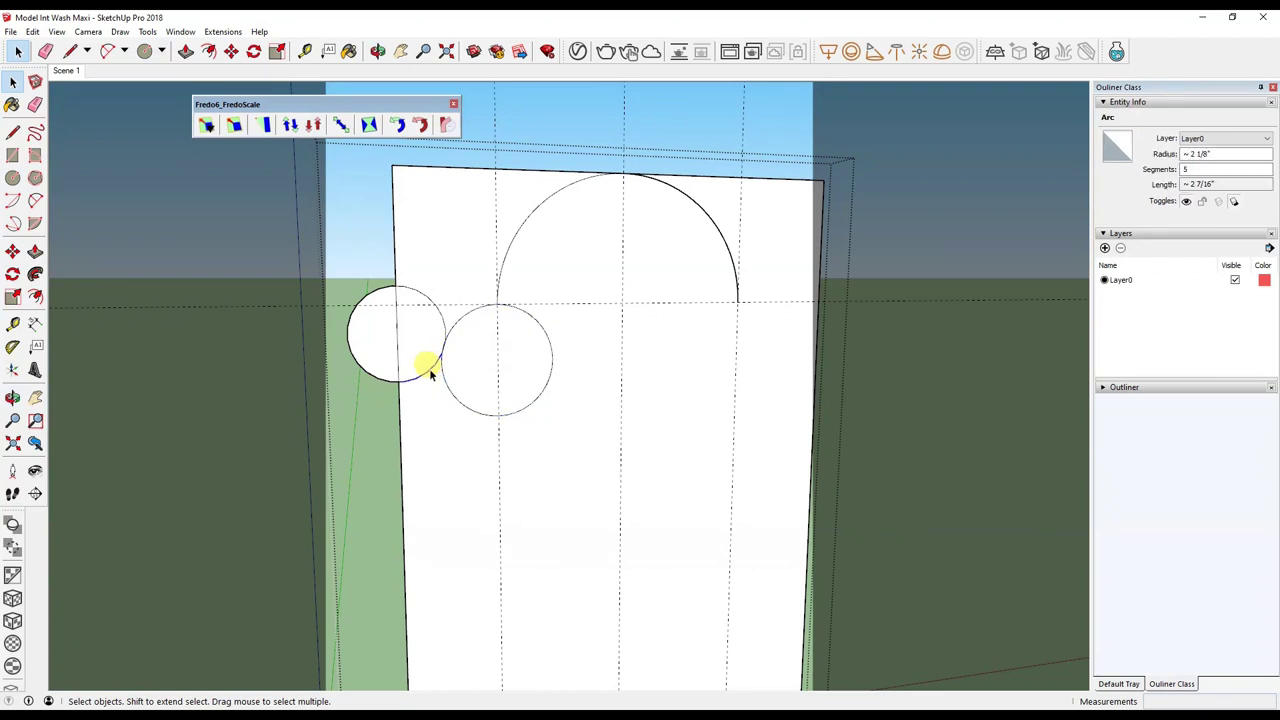
click(1183, 170)
key(Return)
click(745, 392)
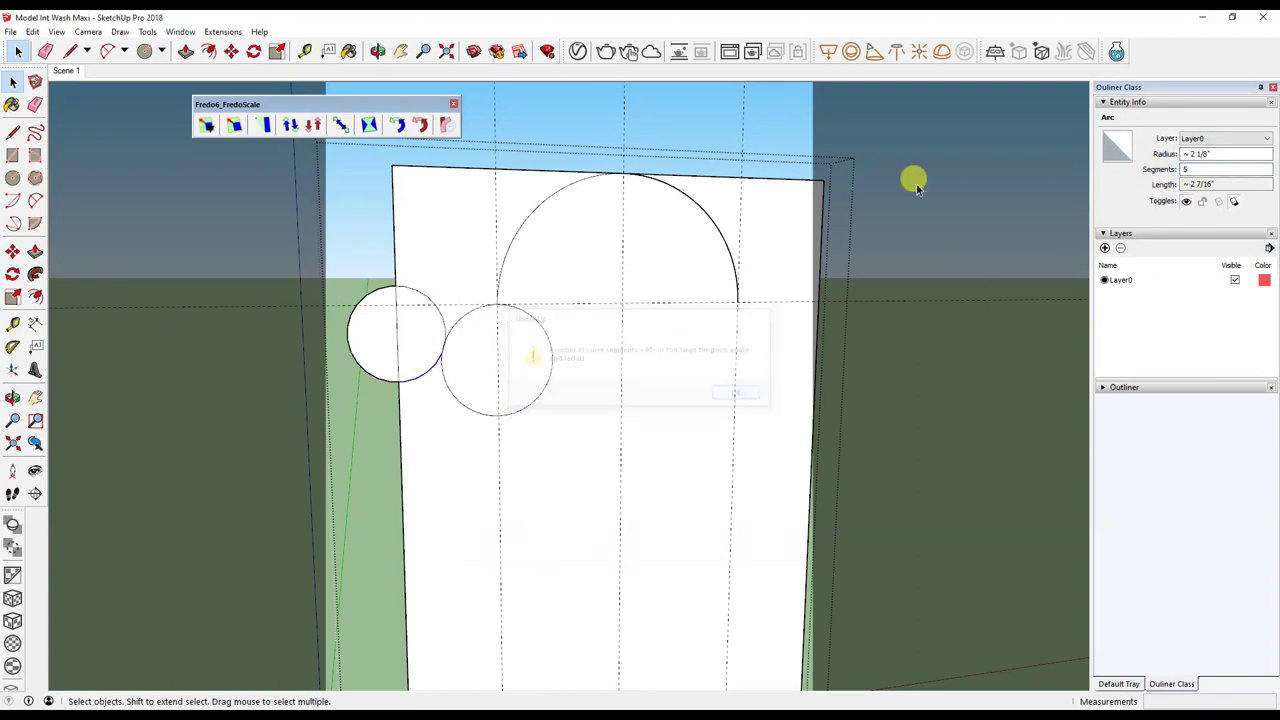
text(30)
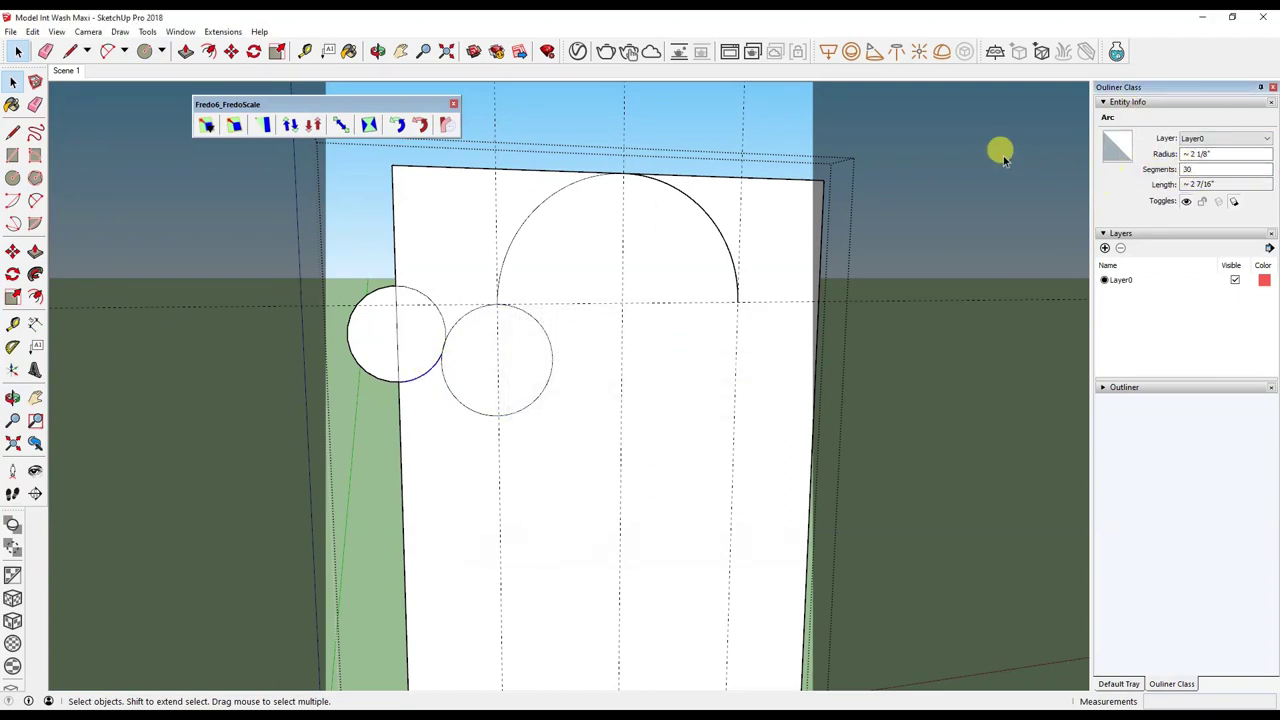
Erase the leftover circle lines and edges, leaving the arched profile with a rounded left shoulder.
click(428, 294)
key(e)
drag(411, 288, 320, 355)
mouse_move(520, 320)
mouse_down()
mouse_move(463, 257)
mouse_move(423, 163)
mouse_move(732, 162)
mouse_up()
middle_drag(732, 162, 748, 271)
key(space)
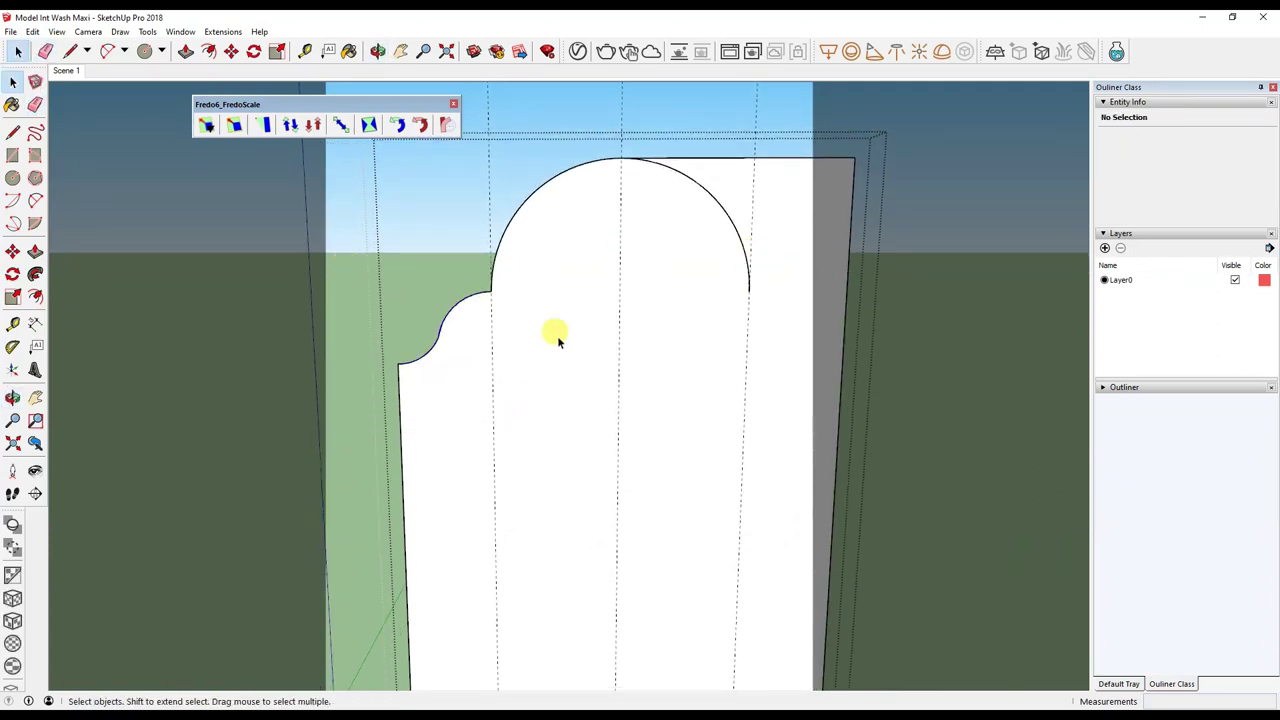
double_click(516, 329)
Mirror the shoulder profile across the centre line using an extension mirror tool.
right_click(40, 284)
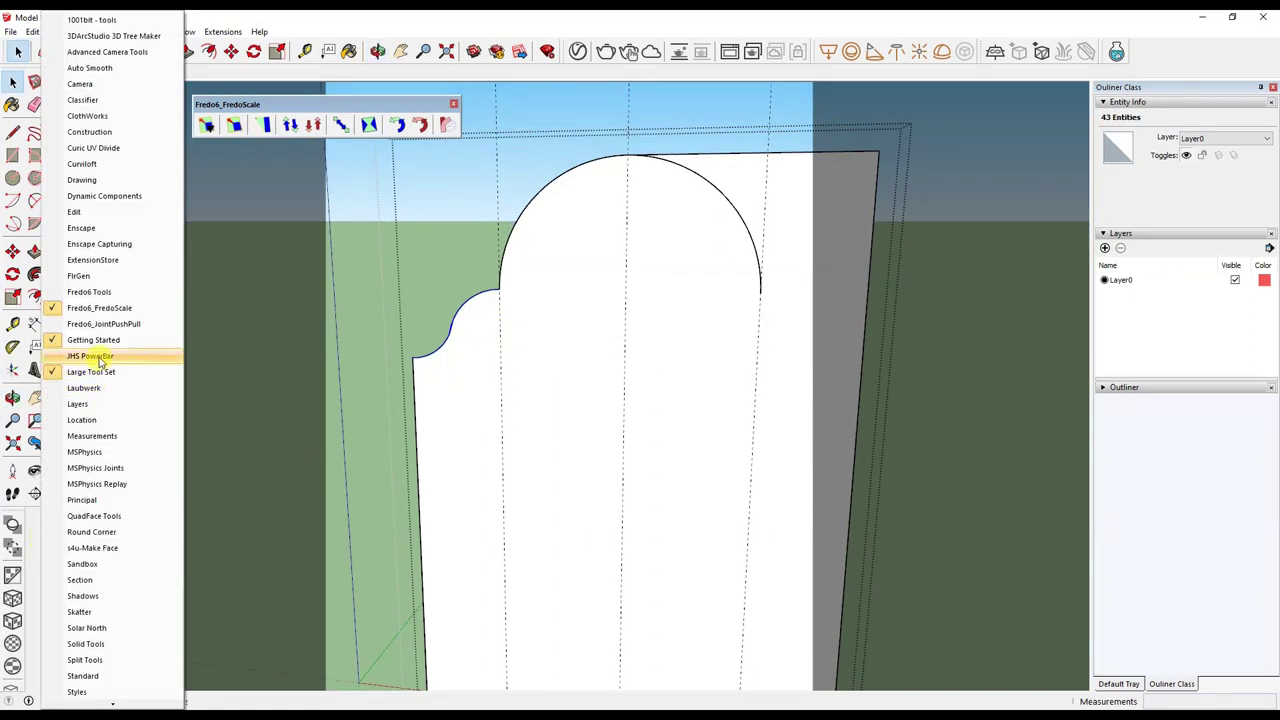
click(100, 357)
click(937, 135)
mouse_move(647, 103)
middle_down()
mouse_move(634, 106)
mouse_move(654, 86)
middle_up()
key(Return)
middle_drag(617, 323, 647, 343)
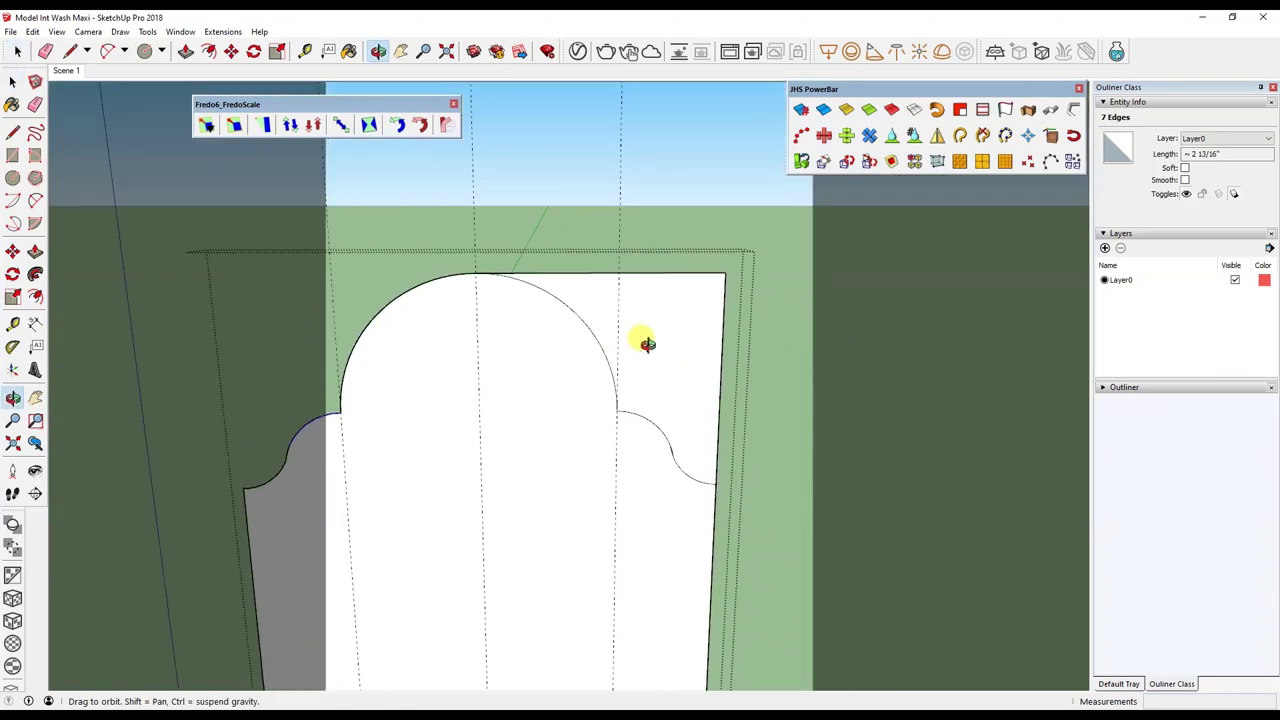
Draw a small circle profile on the panel's edge.
key(e)
mouse_move(694, 277)
middle_down()
mouse_move(686, 374)
mouse_move(480, 440)
middle_up()
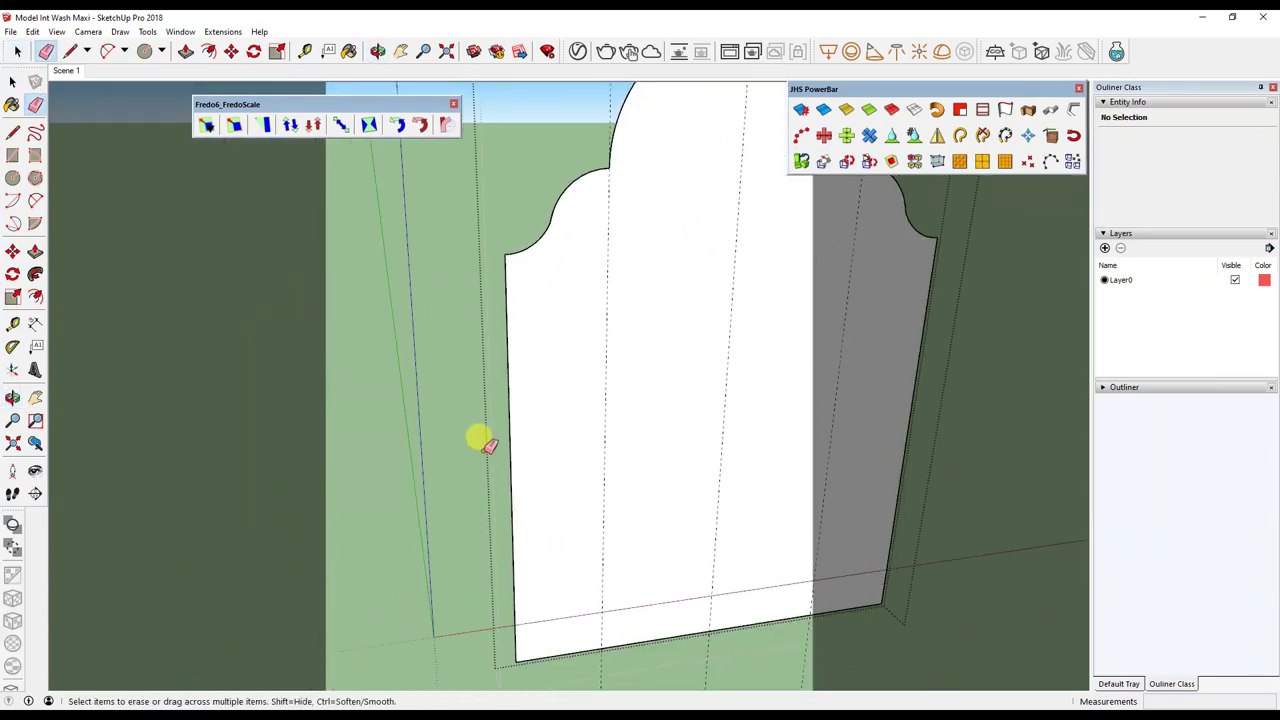
scroll(503, 463, up, 2)
key(c)
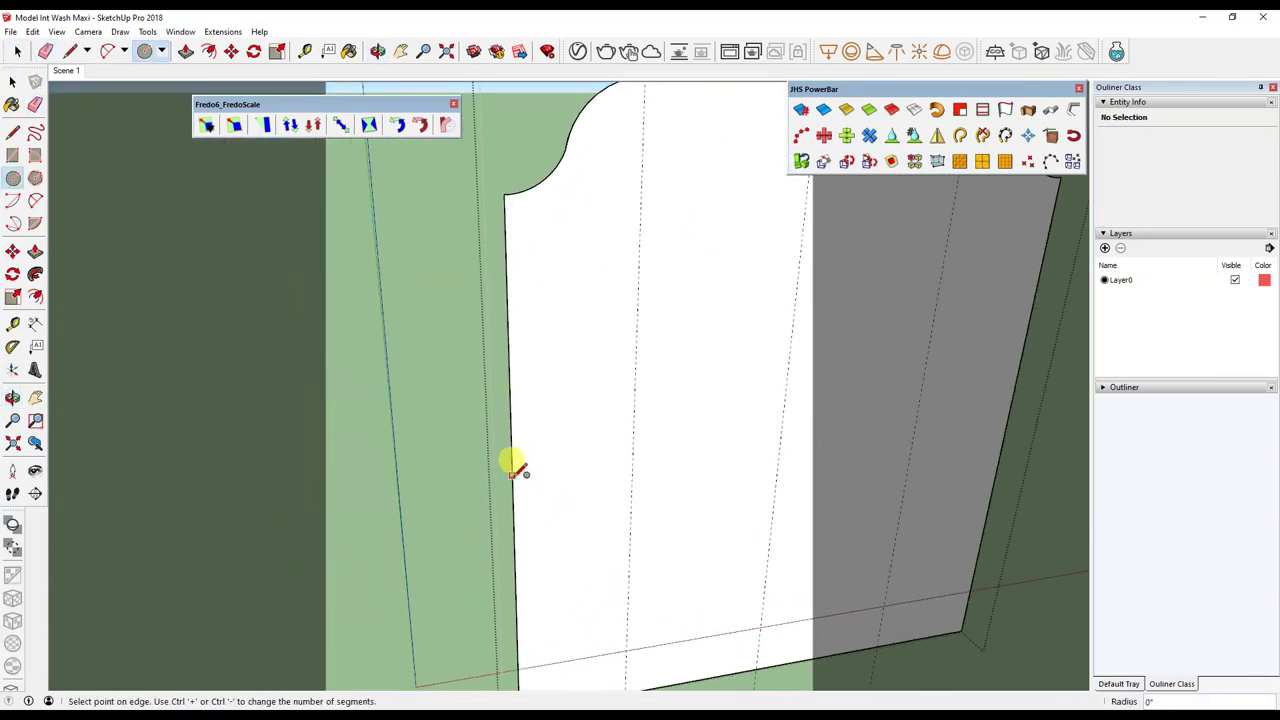
mouse_move(512, 466)
middle_down()
mouse_move(543, 537)
mouse_move(553, 520)
middle_up()
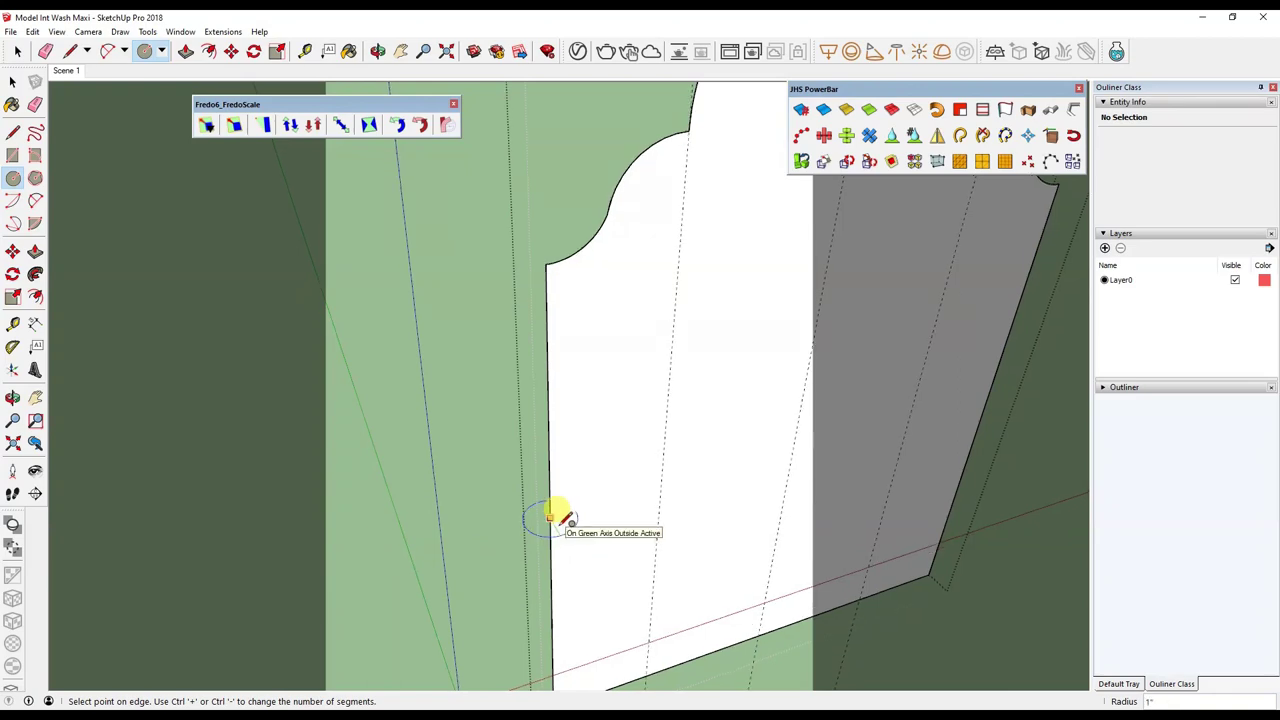
scroll(558, 514, up, 3)
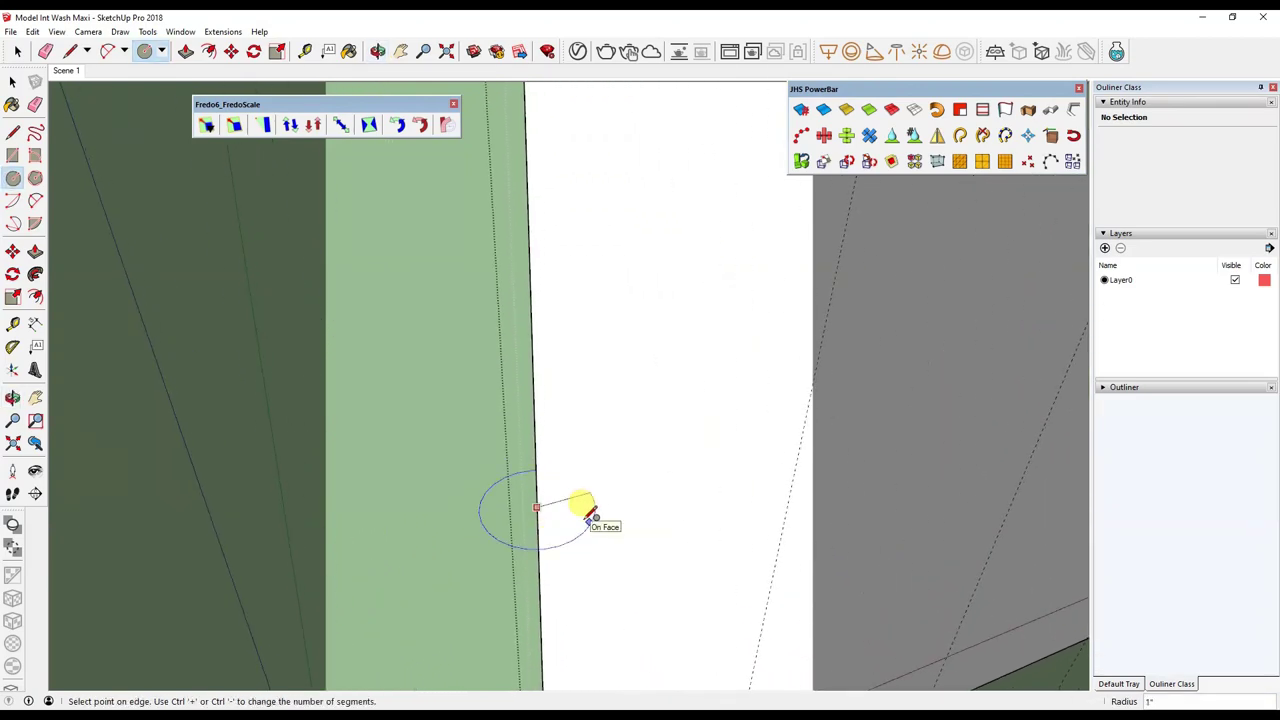
click(585, 510)
mouse_move(580, 508)
middle_down()
mouse_move(563, 406)
mouse_move(494, 594)
mouse_move(505, 510)
mouse_move(488, 402)
middle_up()
Select all and sweep the small profile around the arched edge with Follow Me, then undo it.
key(ctrl+a)
key(space)
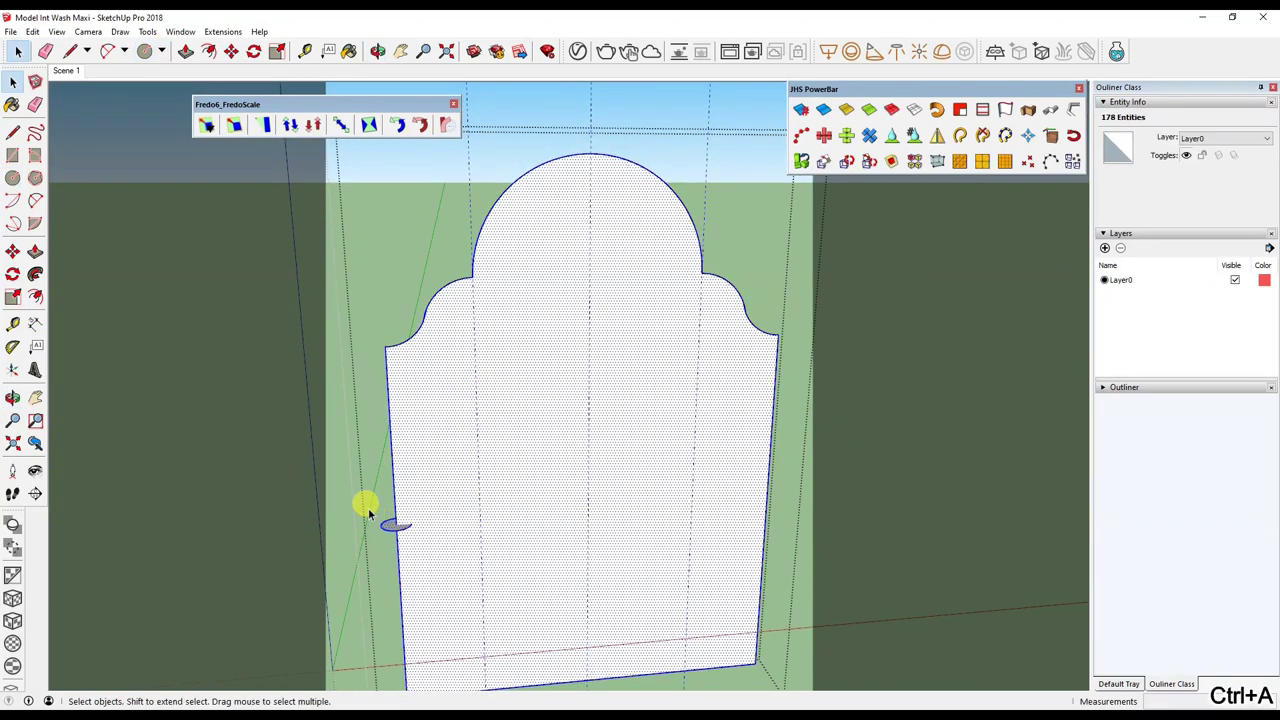
key(ctrl+t)
key(t)
click(386, 530)
click(600, 320)
key(ctrl+z)
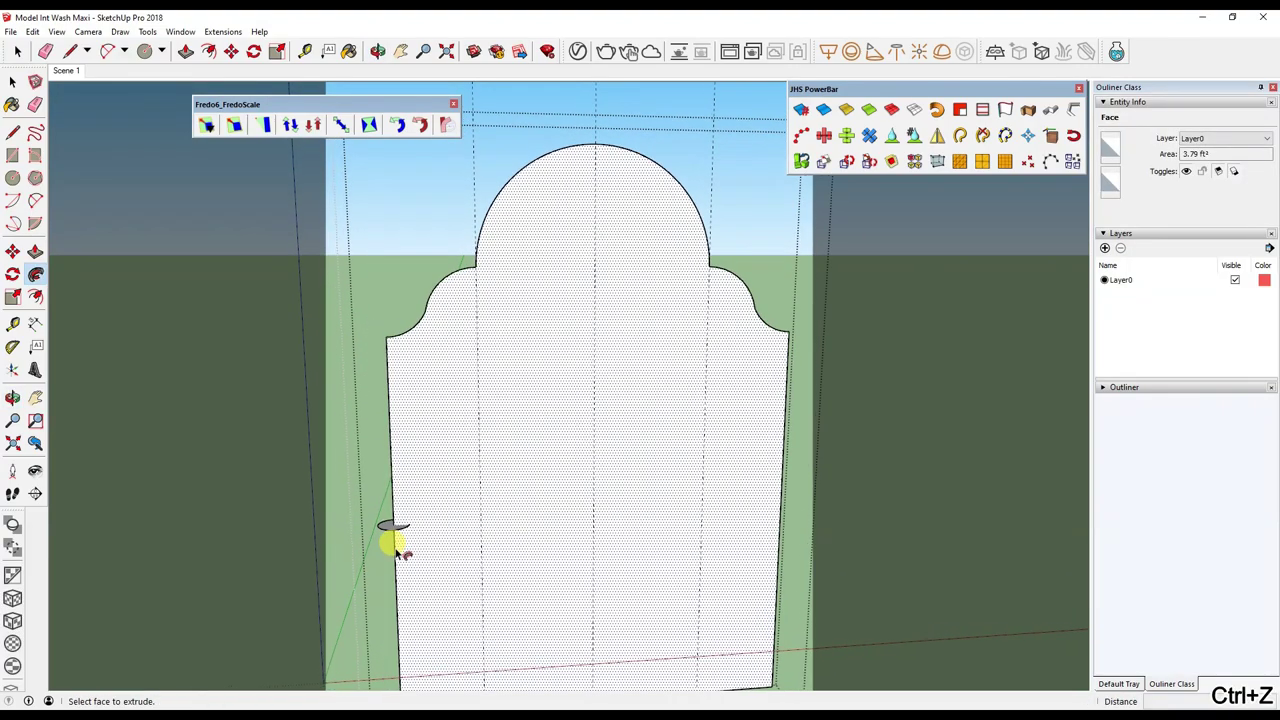
Erase the small half-disc profile and draw a new round disc on the panel's left edge.
scroll(390, 530, up, 5)
key(e)
click(397, 532)
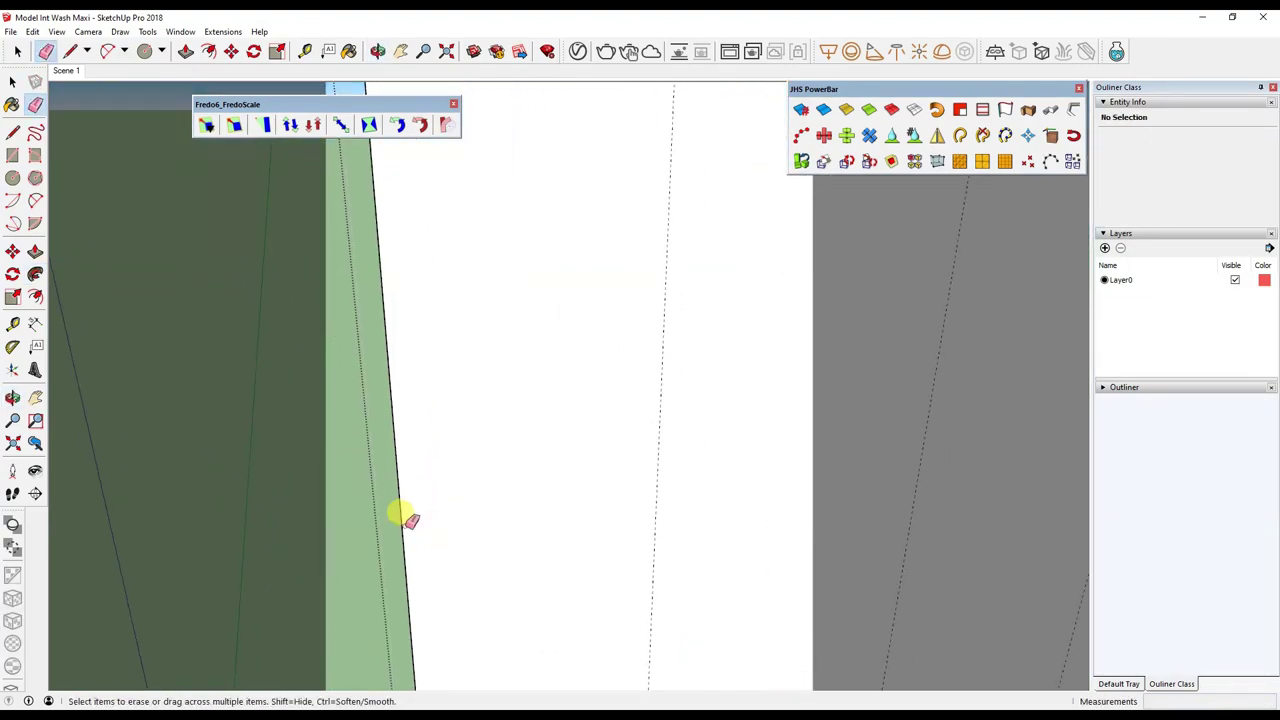
click(12, 178)
click(397, 479)
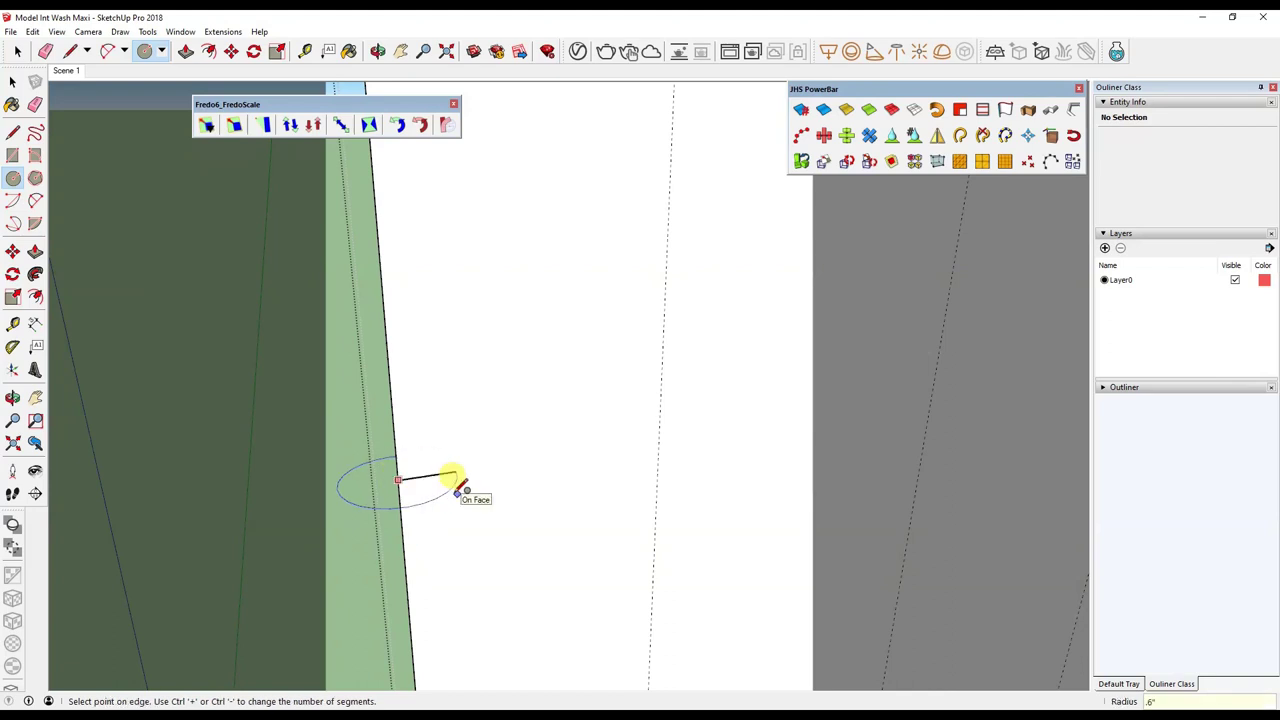
click(455, 487)
middle_drag(443, 480, 497, 457)
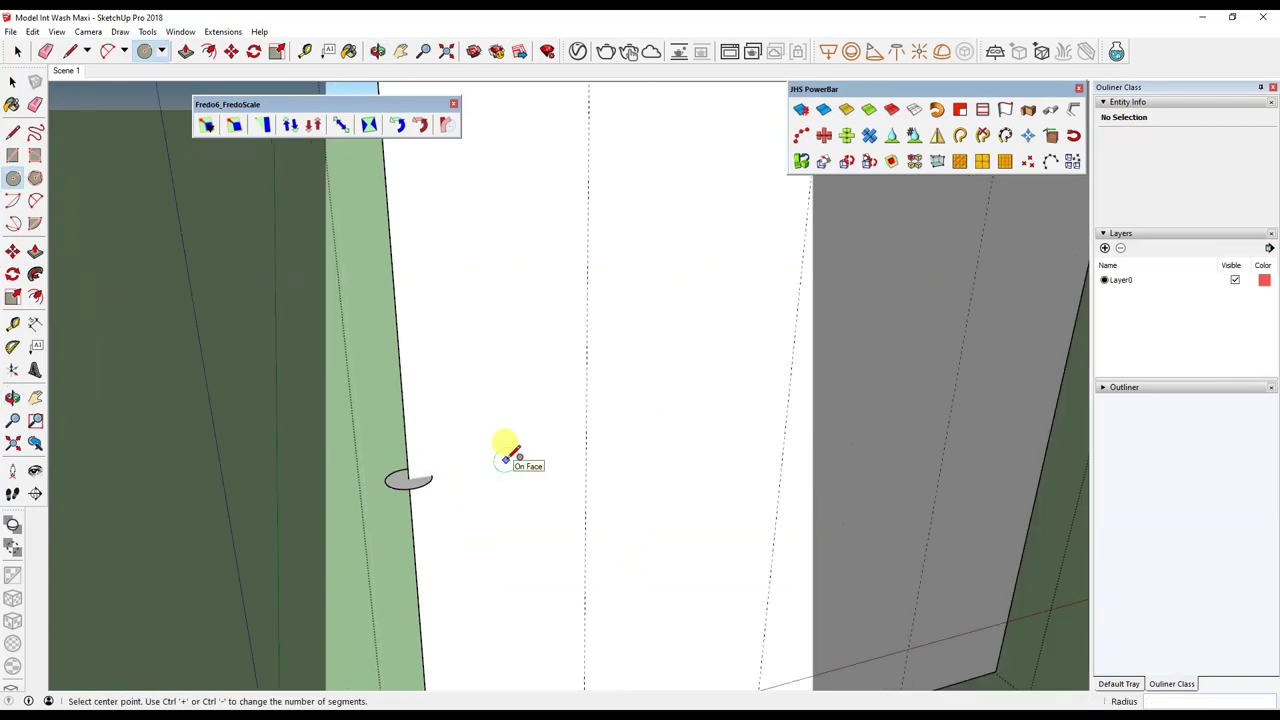
Select all and sweep the disc around the arched outline as a moulding.
key(space)
key(ctrl+a)
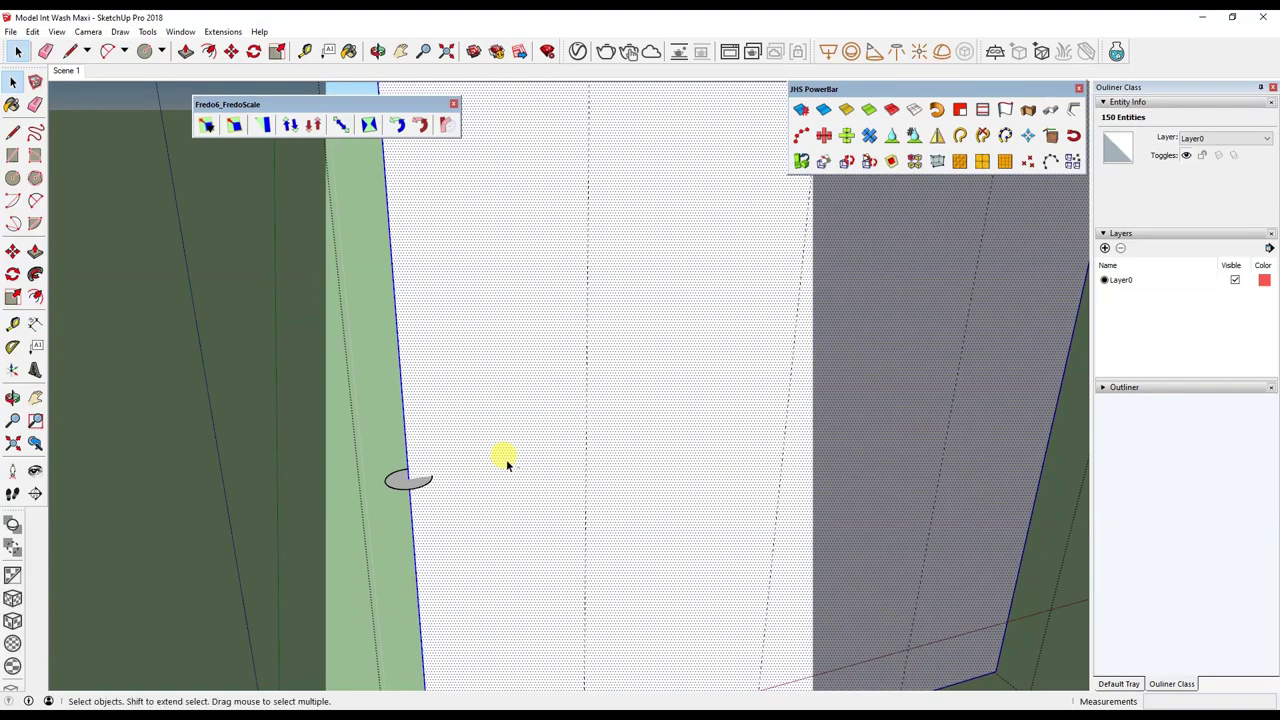
key(f)
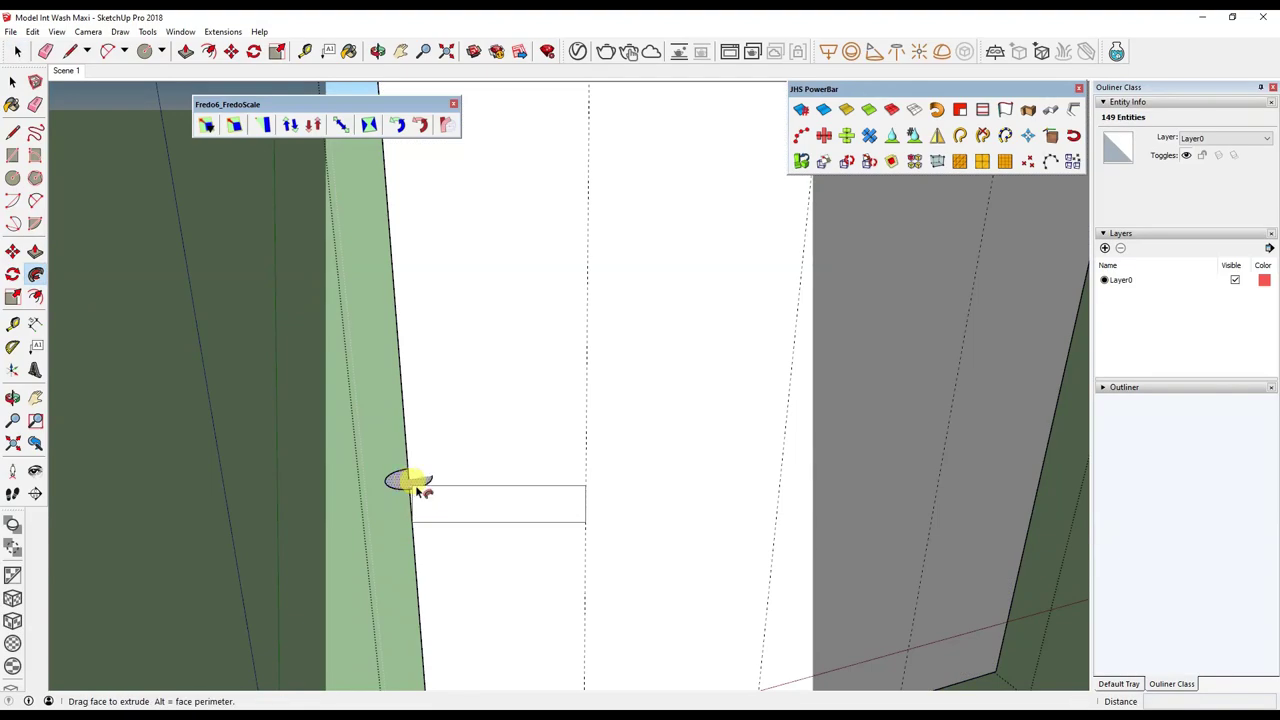
alt+click(418, 488)
mouse_move(594, 337)
middle_down()
mouse_move(514, 393)
mouse_move(449, 323)
mouse_move(481, 322)
middle_up()
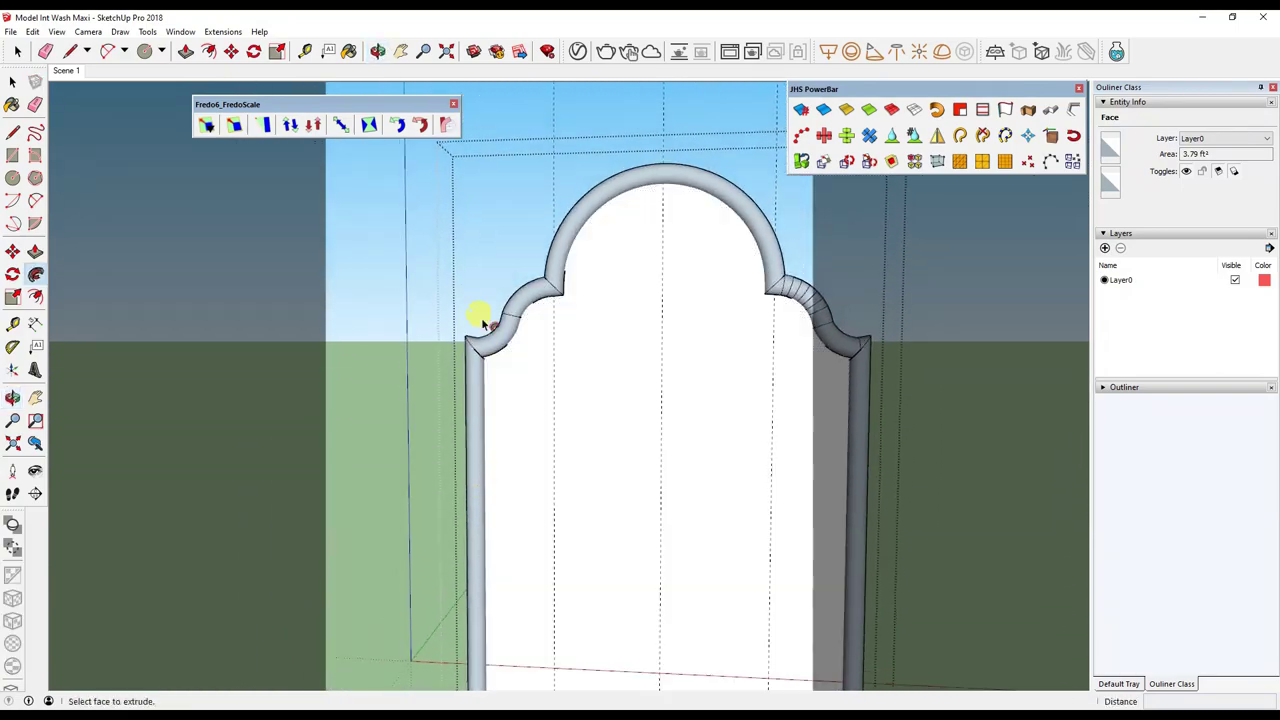
scroll(481, 322, up, 2)
scroll(471, 343, up, 2)
Check the moulding in front view, then undo it back to the flat arch face.
middle_drag(171, 406, 585, 452)
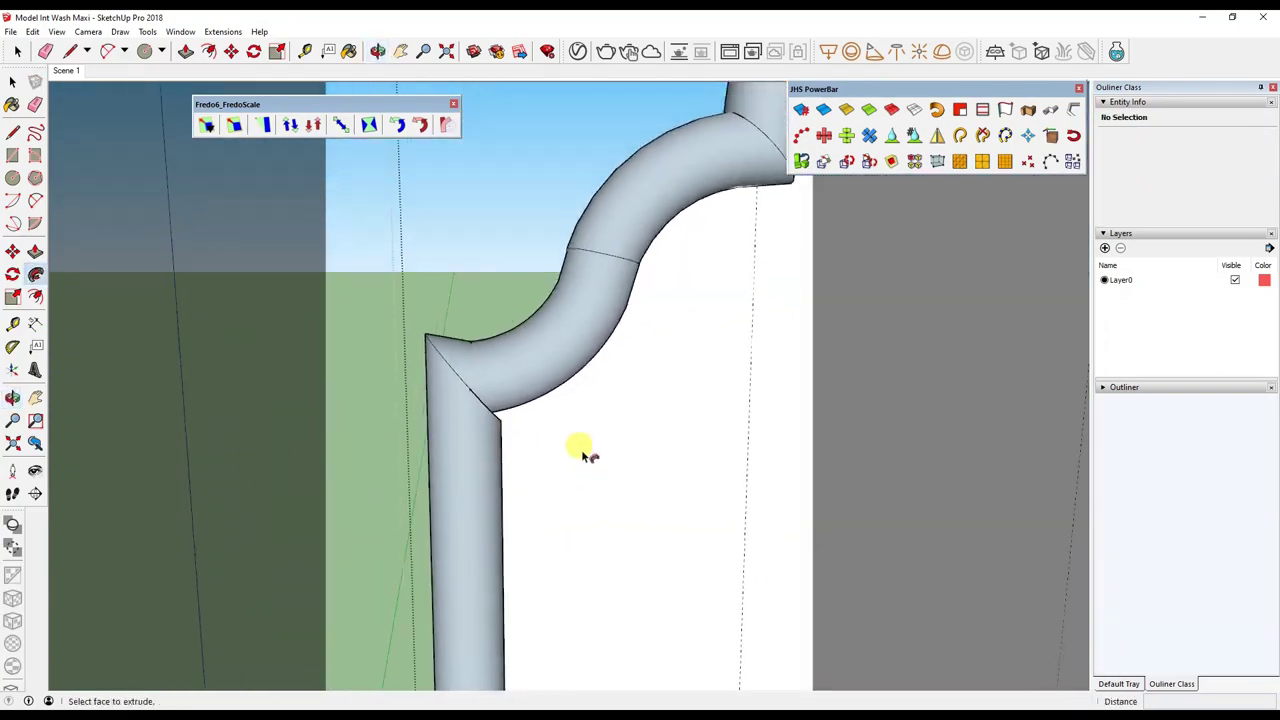
key(F2)
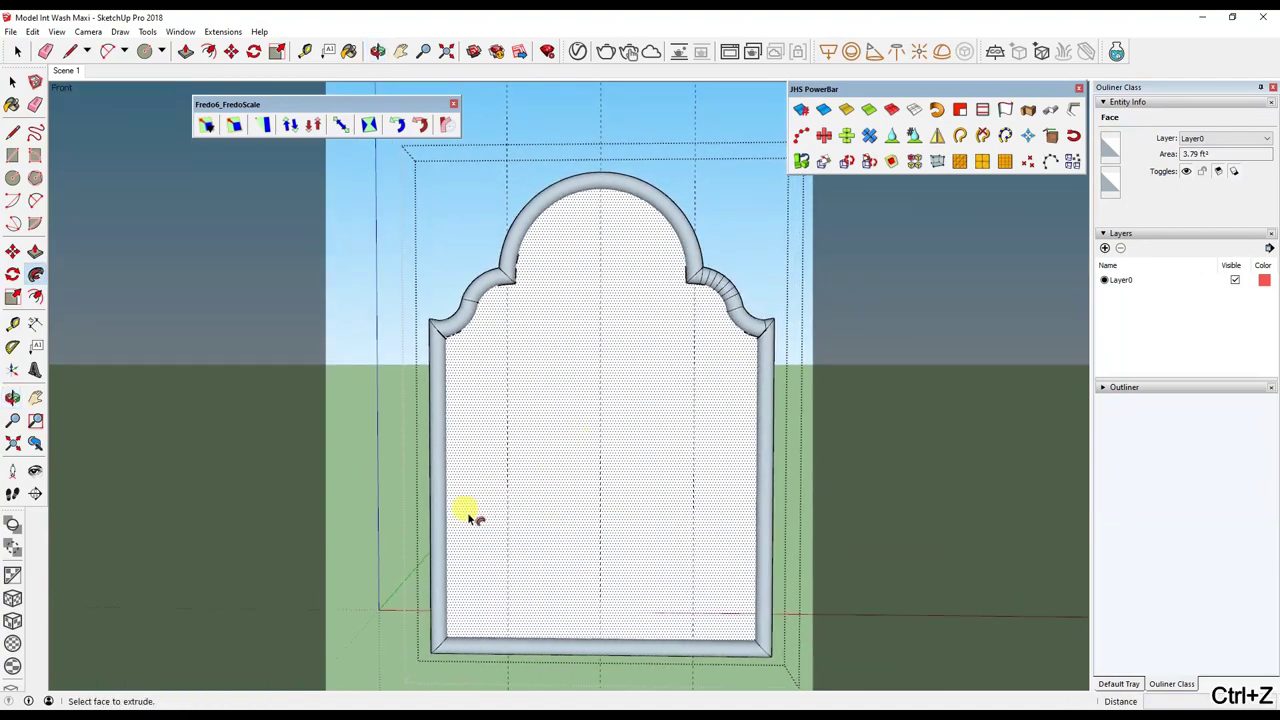
key(ctrl+z)
mouse_move(470, 515)
middle_down()
mouse_move(397, 314)
mouse_move(594, 391)
mouse_move(460, 466)
middle_up()
scroll(514, 521, up, 3)
mouse_move(514, 521)
middle_down()
mouse_move(600, 663)
mouse_move(500, 348)
mouse_move(8, 240)
middle_up()
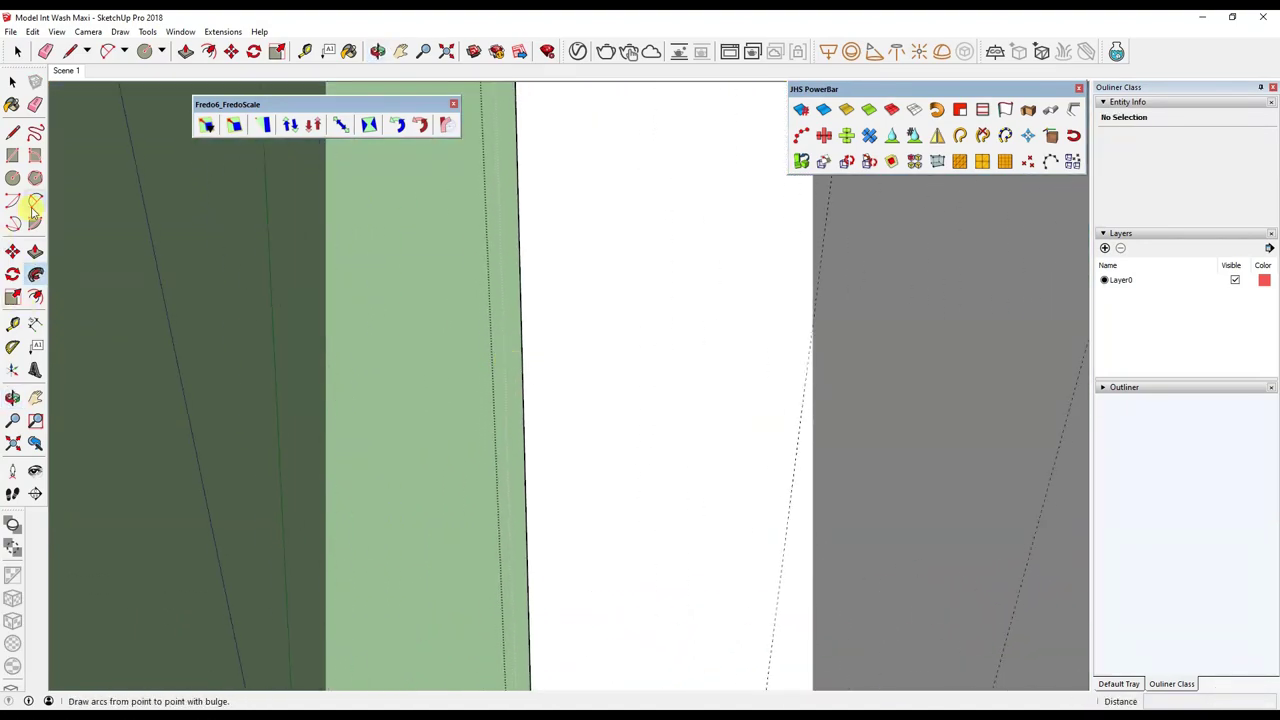
Draw a 1/4" circle profile on the arched panel's vertical wall edge.
click(13, 178)
click(524, 504)
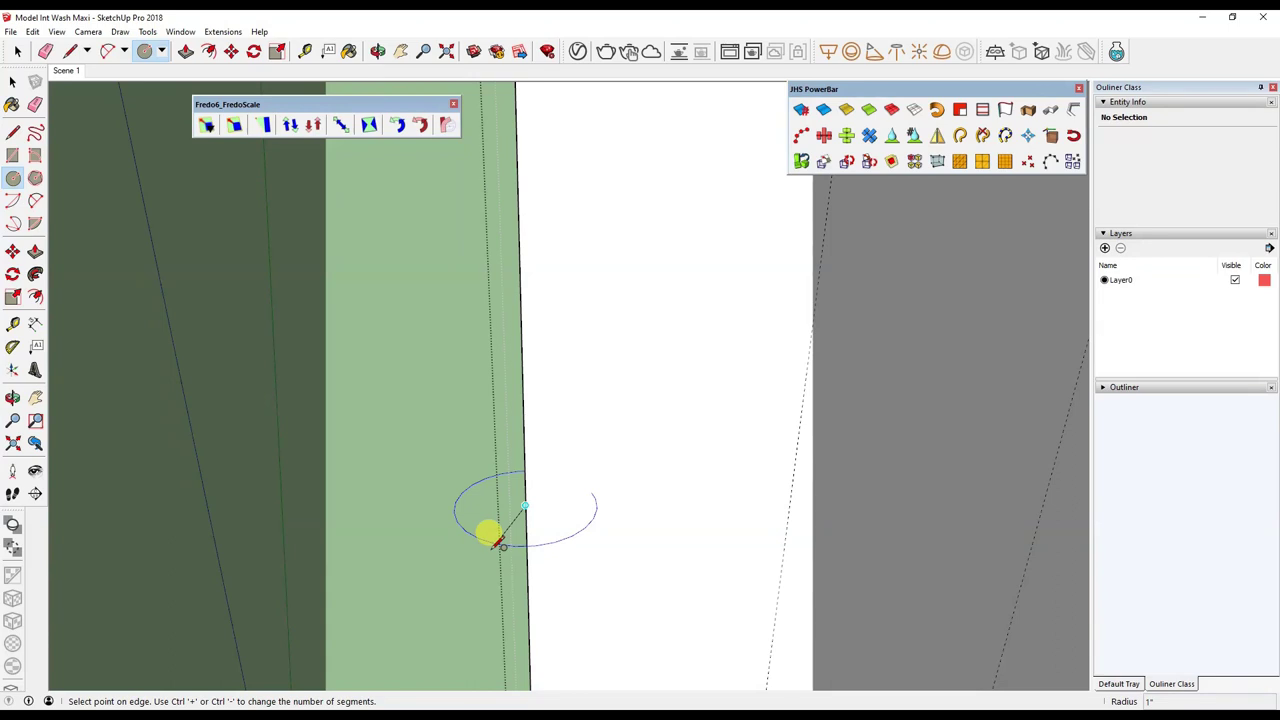
key(Escape)
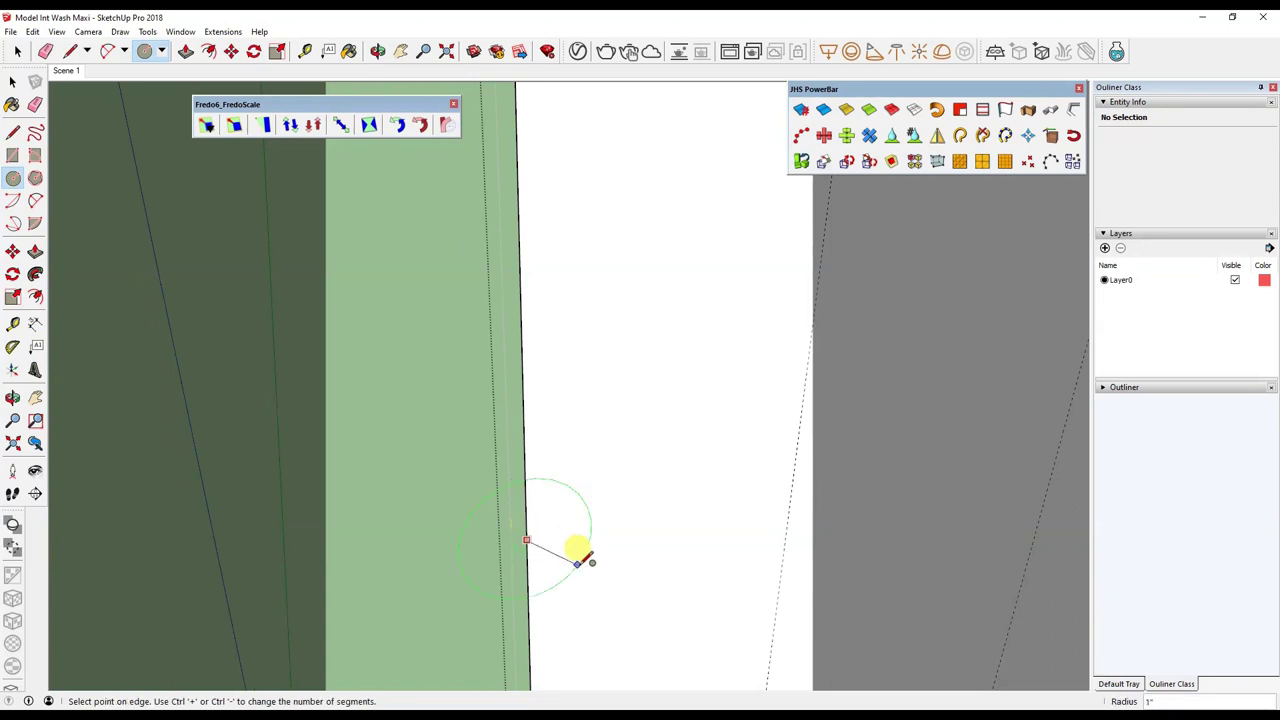
click(523, 411)
key(Escape)
key(space)
click(528, 451)
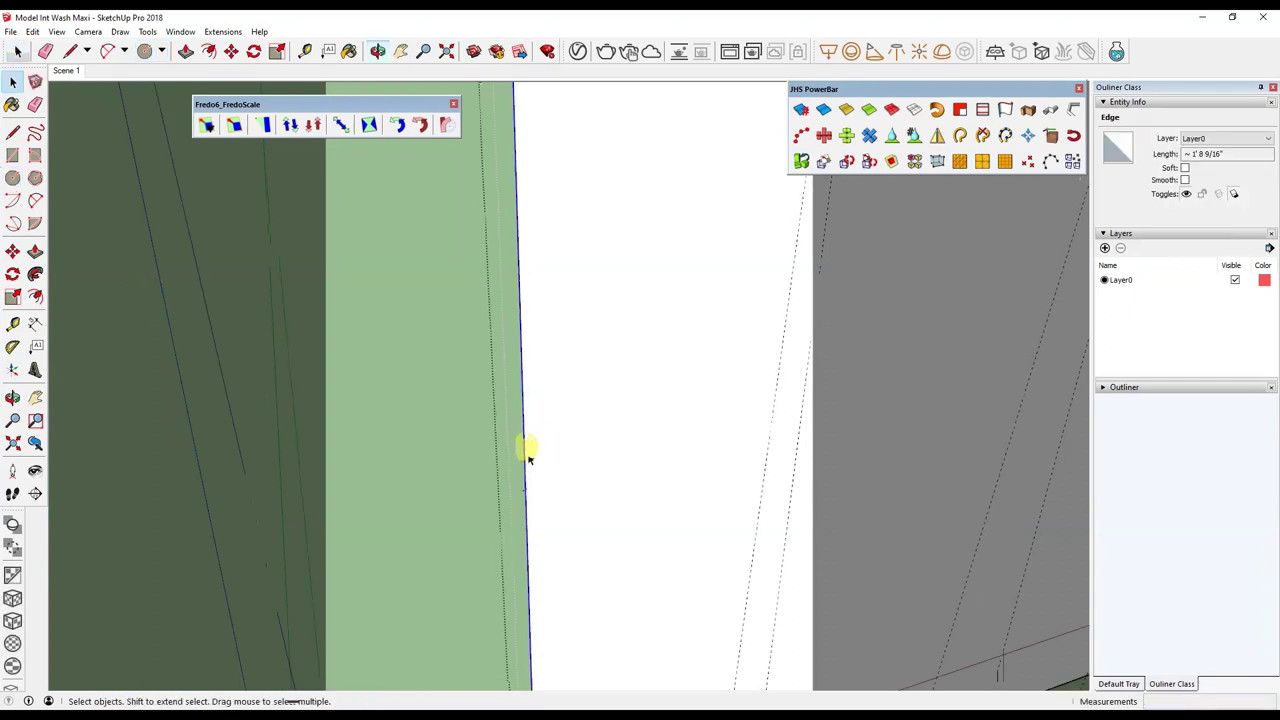
middle_drag(523, 449, 477, 509)
key(c)
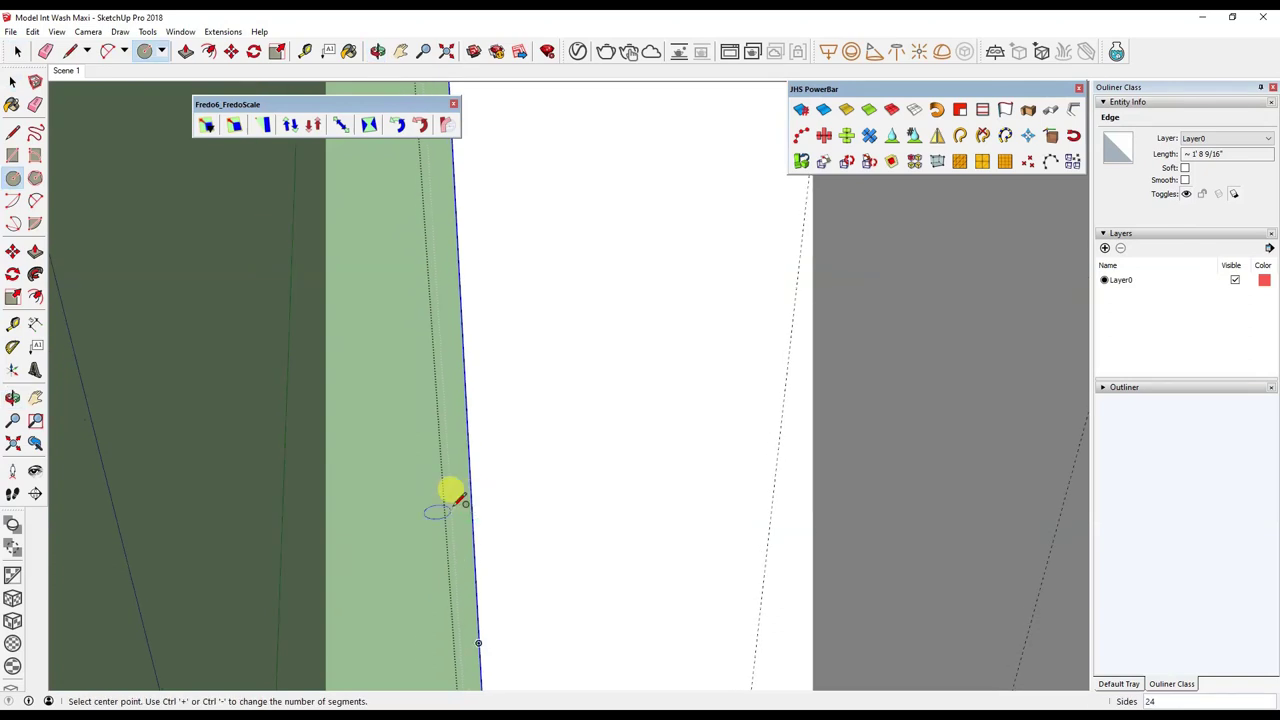
click(472, 509)
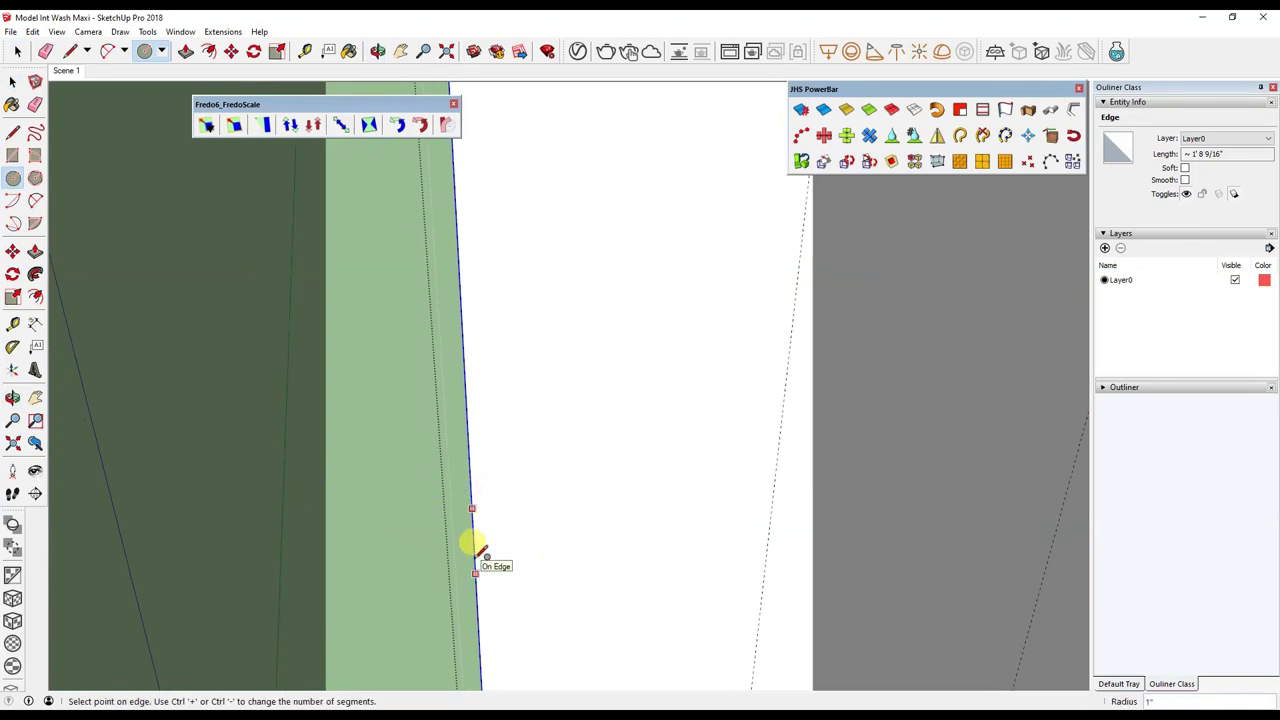
text(/4)
key(Return)
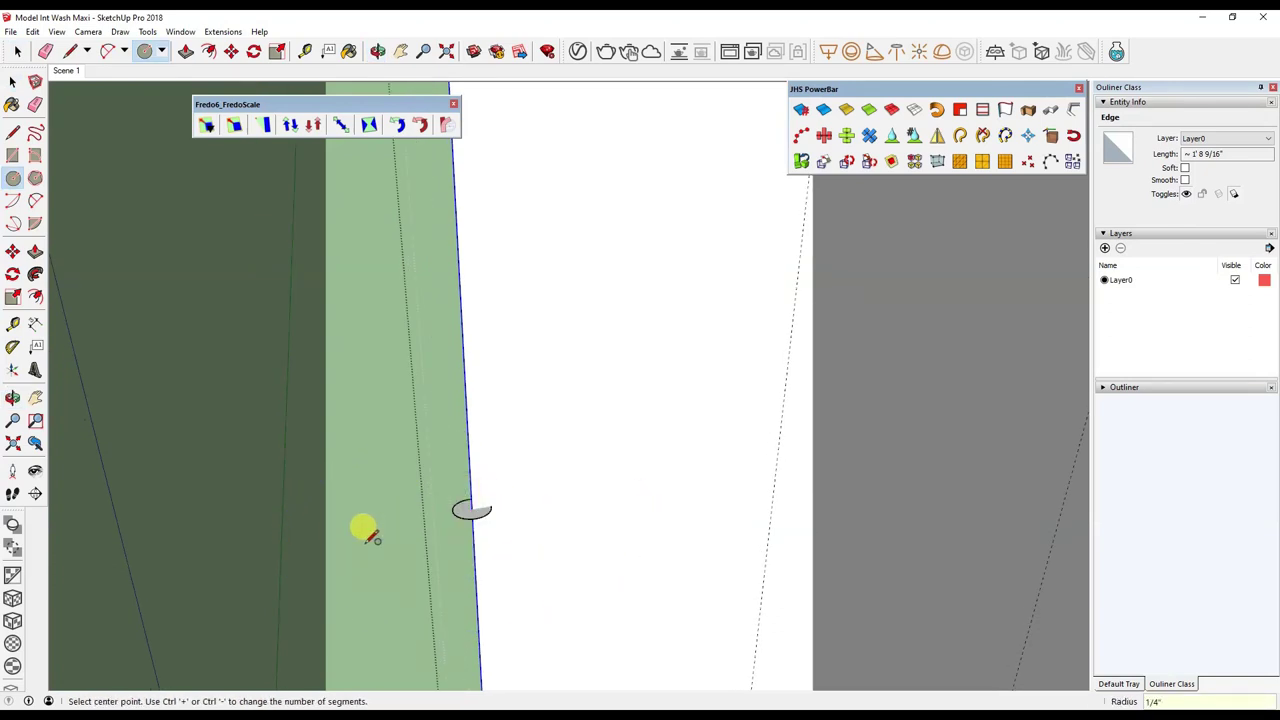
key(space)
Select the whole arched outline, leaving the small disc out of the selection.
scroll(514, 503, down, 2)
scroll(469, 403, down, 2)
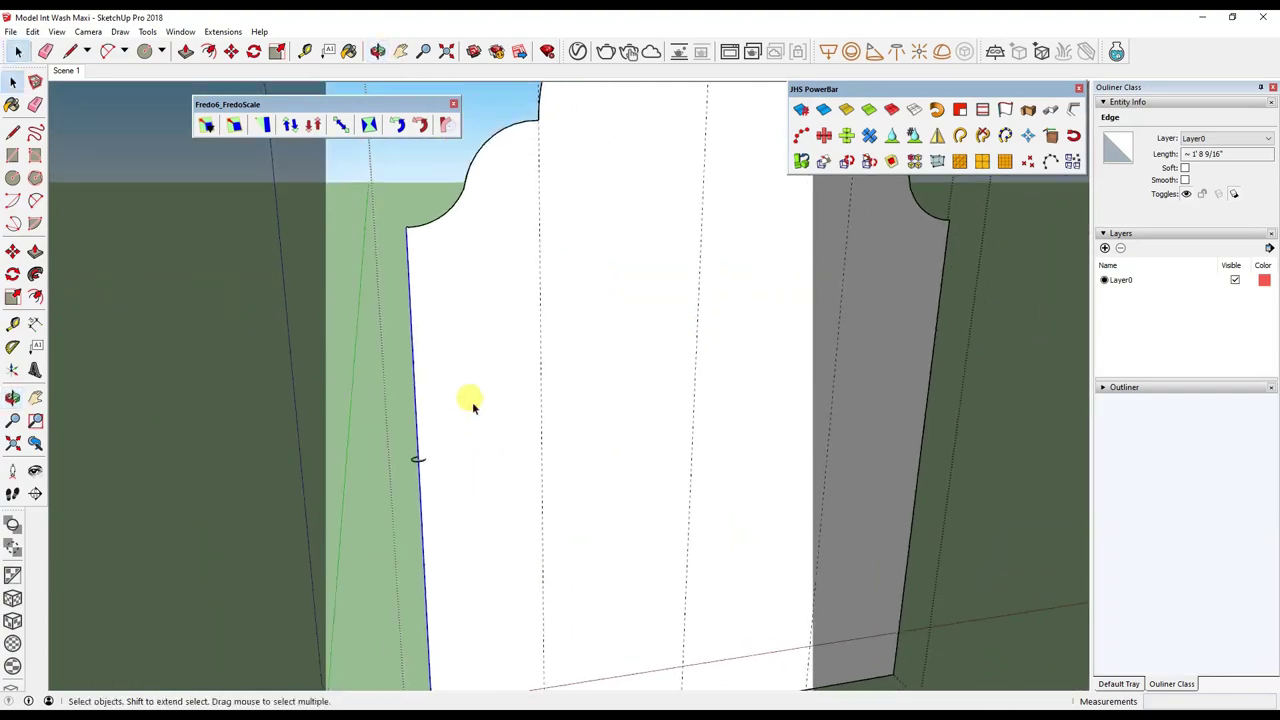
scroll(464, 326, down, 2)
triple_click(464, 326)
scroll(440, 360, down, 1)
scroll(425, 420, down, 1)
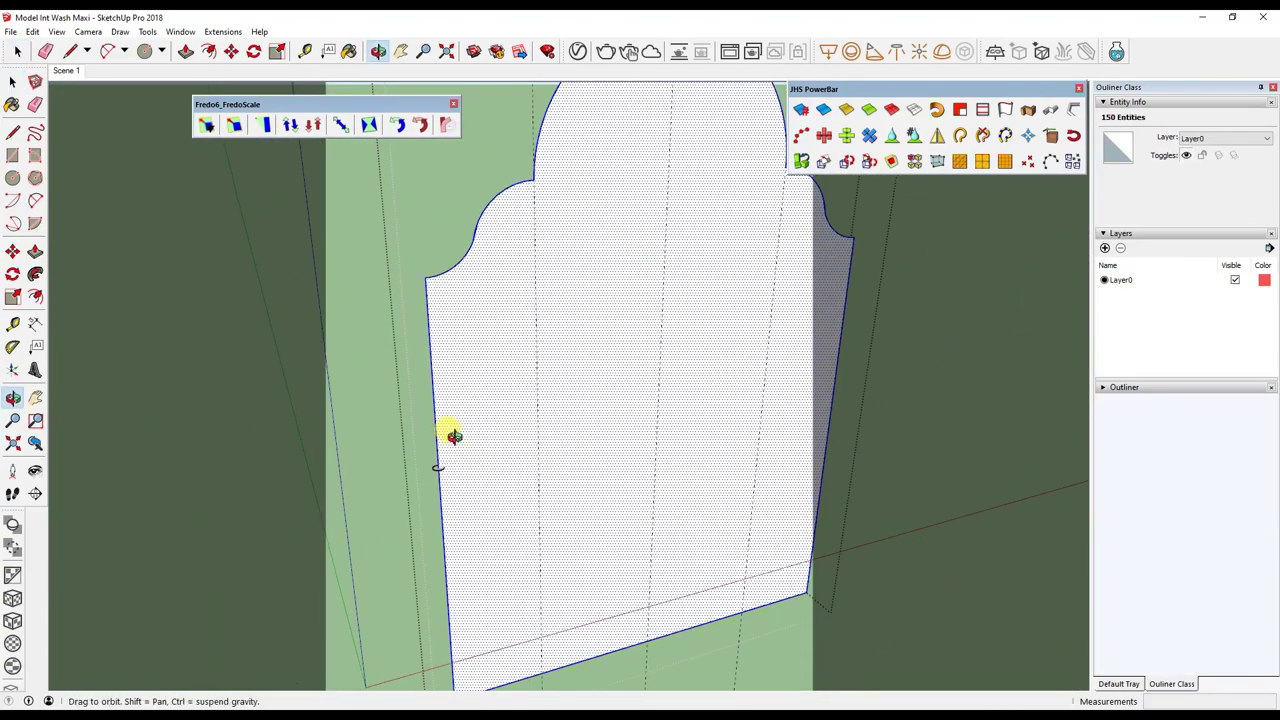
shift+click(420, 464)
scroll(420, 464, down, 3)
scroll(422, 463, up, 4)
scroll(422, 463, up, 2)
Sweep the disc along the selected outline with Follow Me to form a thin moulding.
key(p)
click(432, 466)
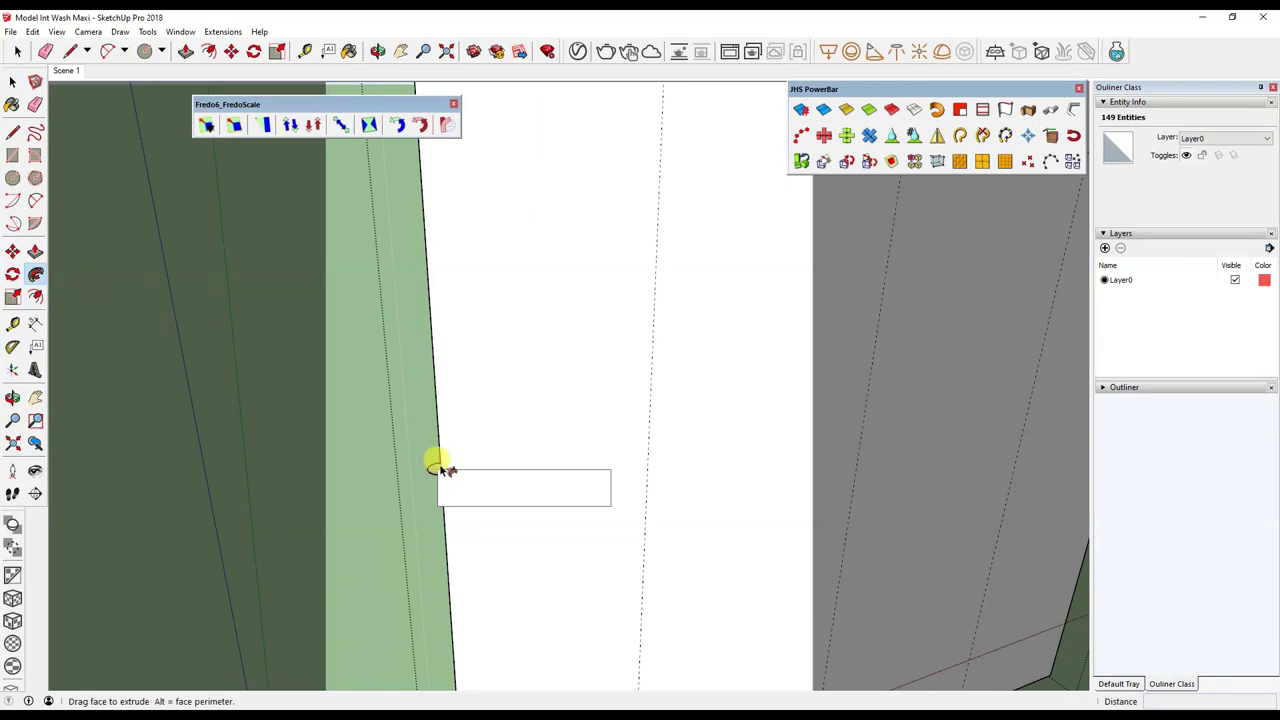
scroll(443, 457, down, 3)
mouse_move(471, 451)
middle_down()
mouse_move(566, 457)
mouse_move(543, 368)
middle_up()
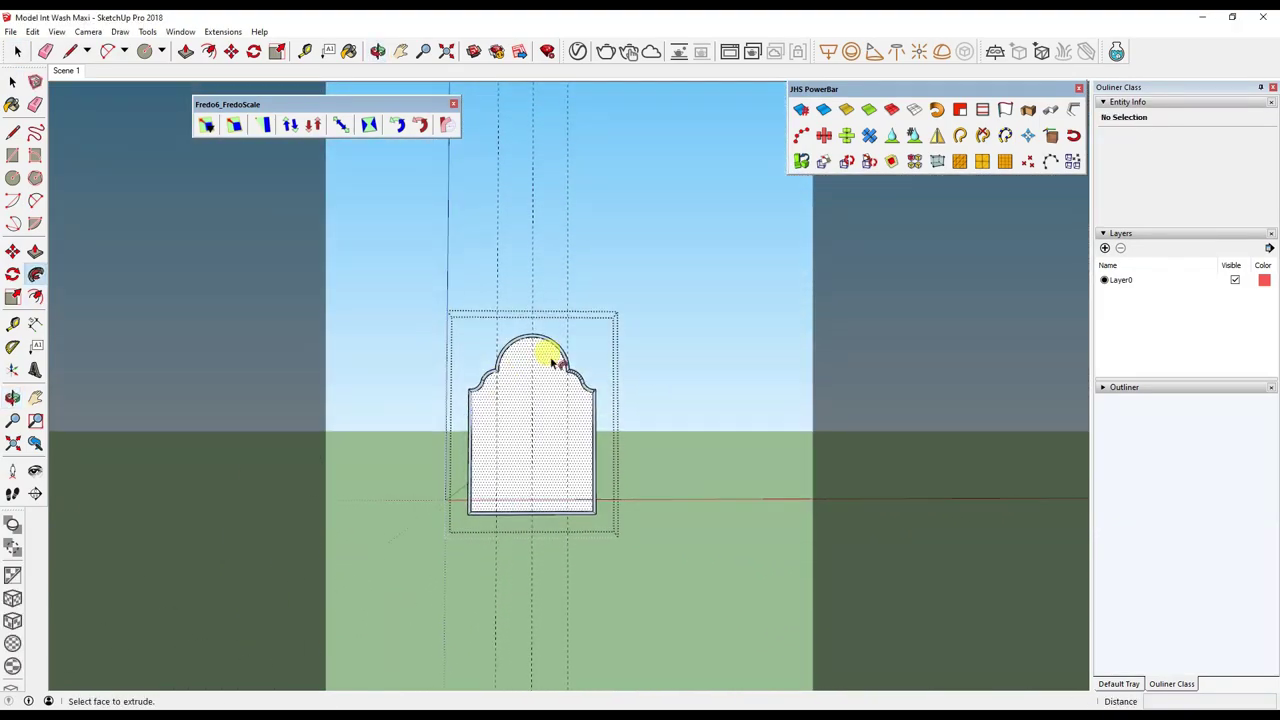
Pull the arched face outward by 1" after undoing an inward push.
middle_drag(551, 463, 771, 449)
scroll(600, 480, up, 2)
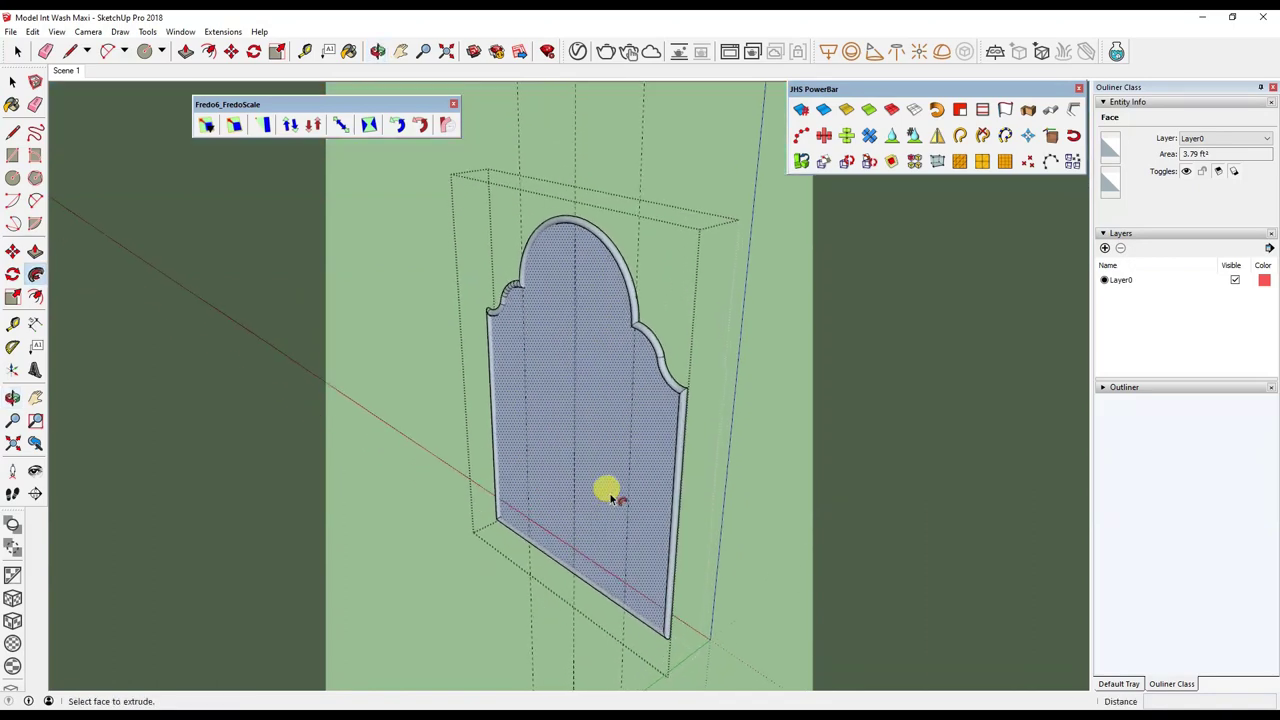
drag(612, 498, 640, 466)
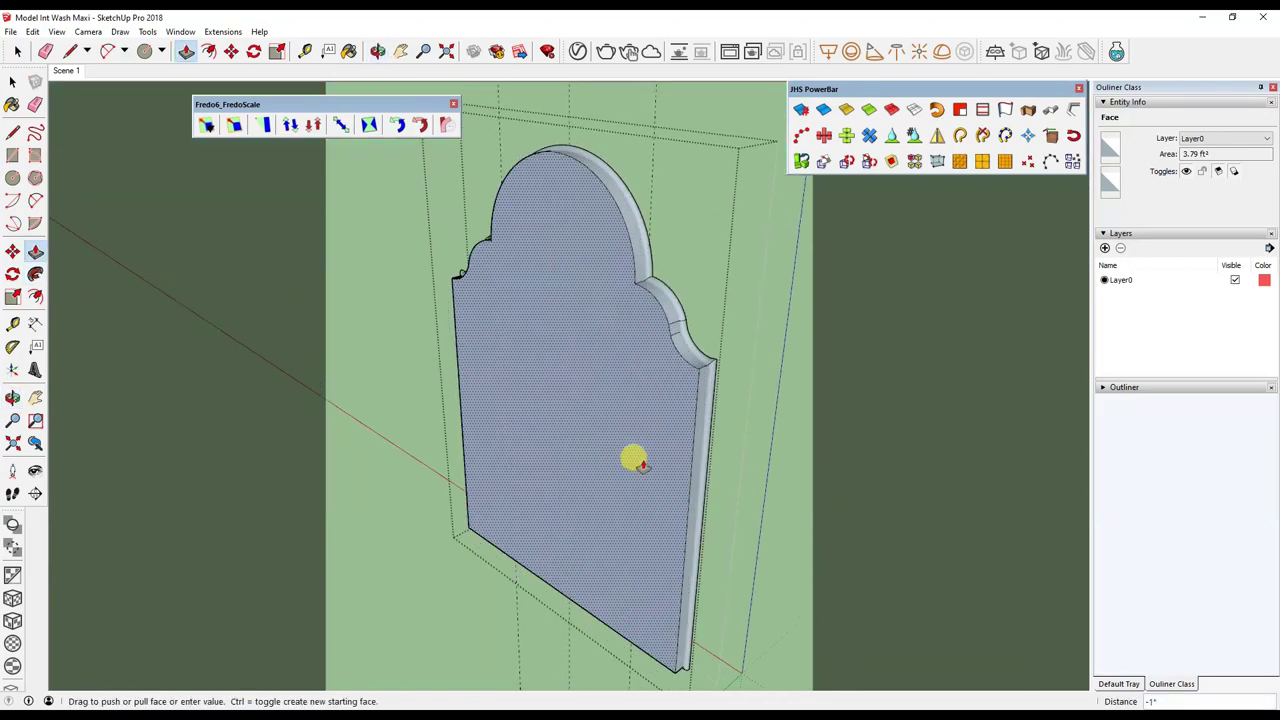
mouse_move(640, 463)
middle_down()
mouse_move(209, 446)
mouse_move(509, 409)
mouse_move(563, 371)
middle_up()
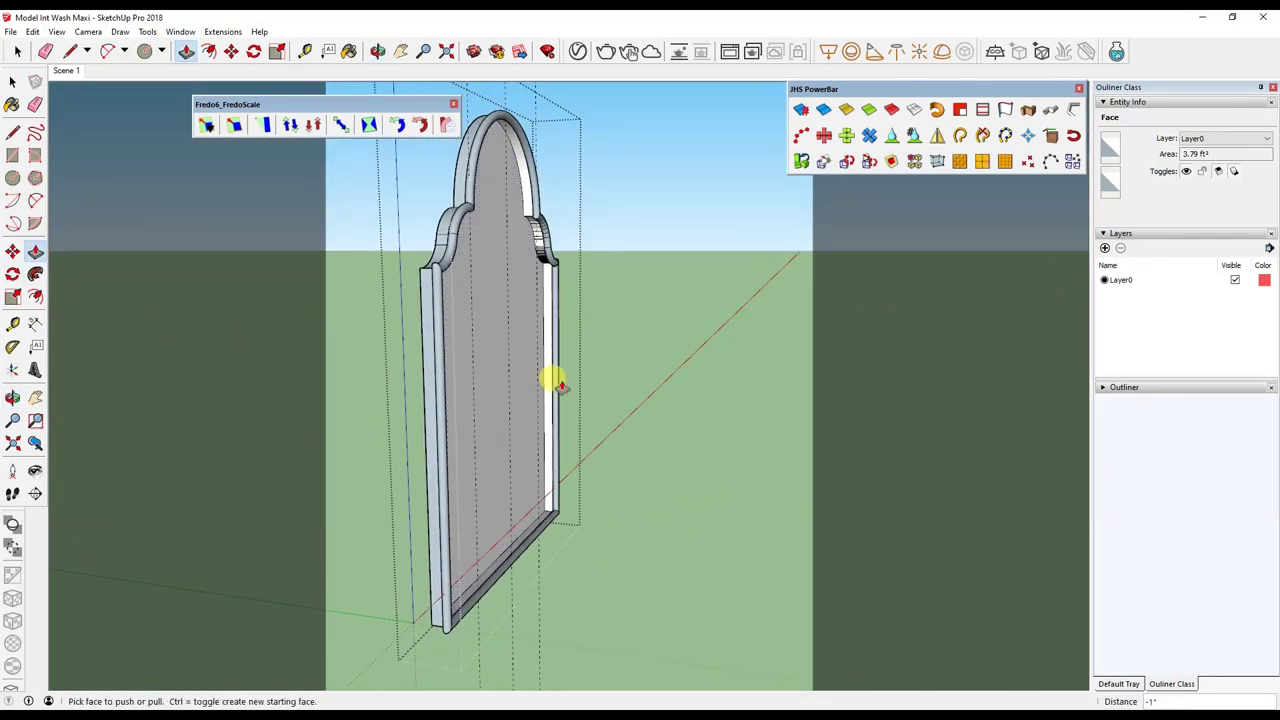
key(ctrl+z)
middle_drag(480, 423, 551, 406)
drag(551, 406, 548, 413)
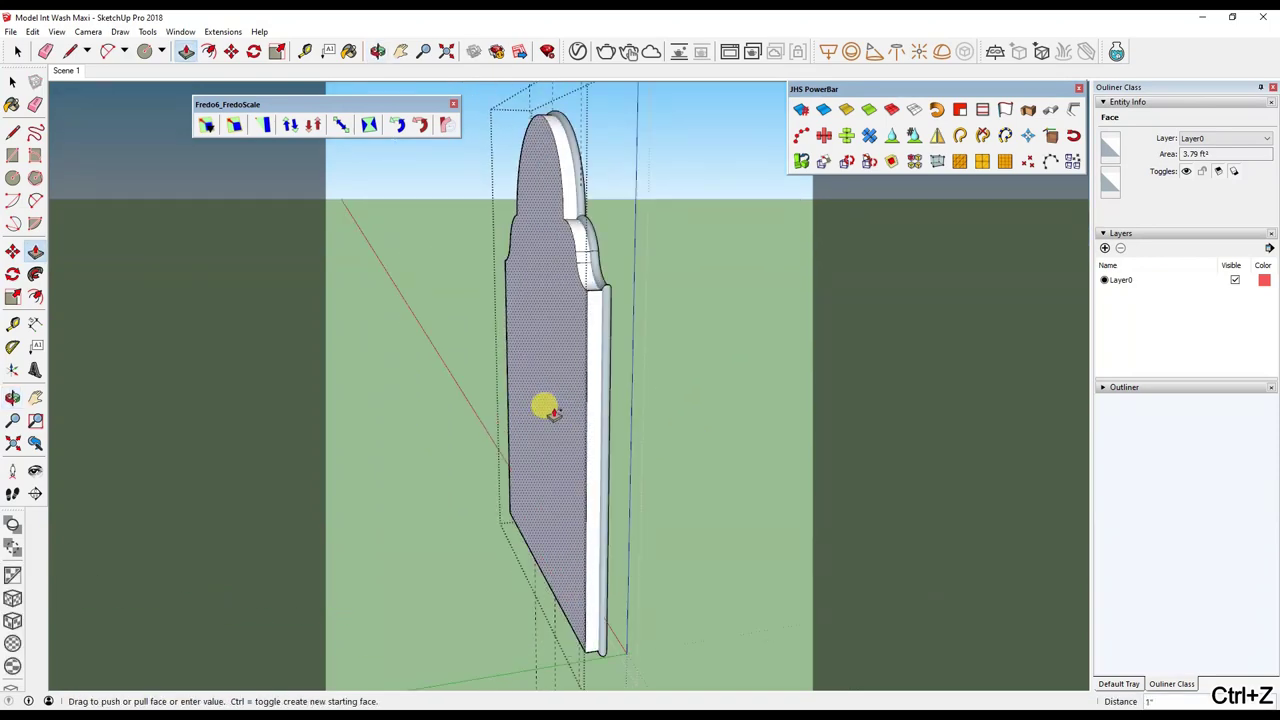
mouse_move(548, 413)
middle_down()
mouse_move(509, 420)
mouse_move(703, 346)
mouse_move(260, 429)
mouse_move(509, 265)
middle_up()
Reverse the arched panel face so its front points outward.
key(space)
click(509, 265)
right_click(509, 265)
click(563, 400)
mouse_move(543, 214)
middle_down()
mouse_move(563, 309)
mouse_move(590, 297)
middle_up()
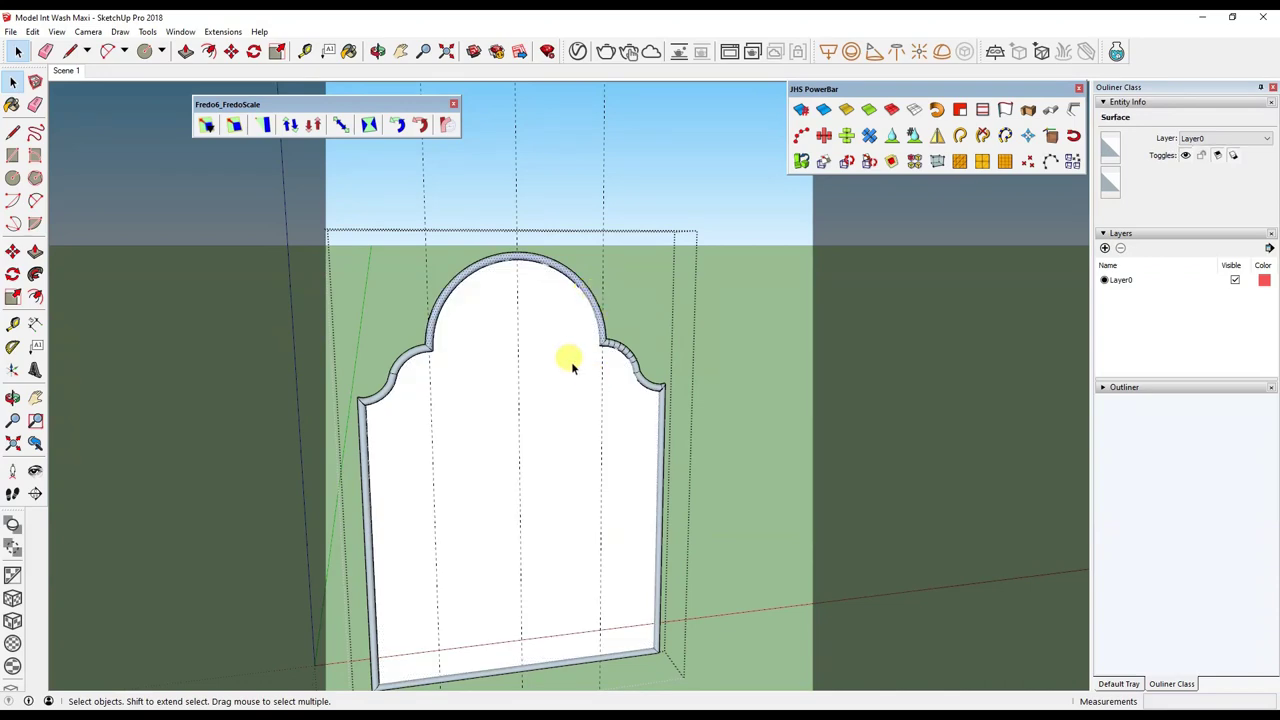
shift+middle_drag(565, 395, 466, 274)
right_click(48, 544)
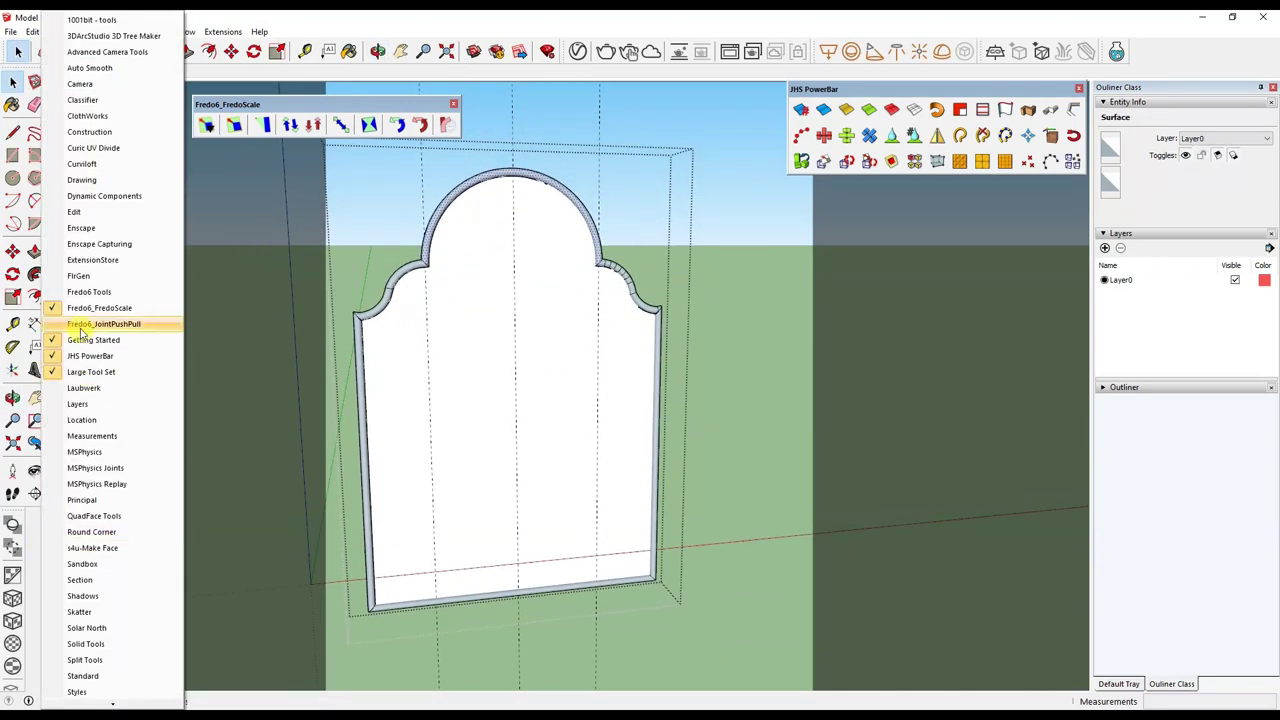
Hide the Fredo6_FredoScale toolbar and show the Fredo6 Tools toolbar.
click(100, 316)
right_click(86, 391)
click(88, 291)
Run AutoReverseFaces from Fredo Tools on all geometry, then close the palette.
click(80, 98)
drag(307, 222, 110, 221)
key(ctrl+a)
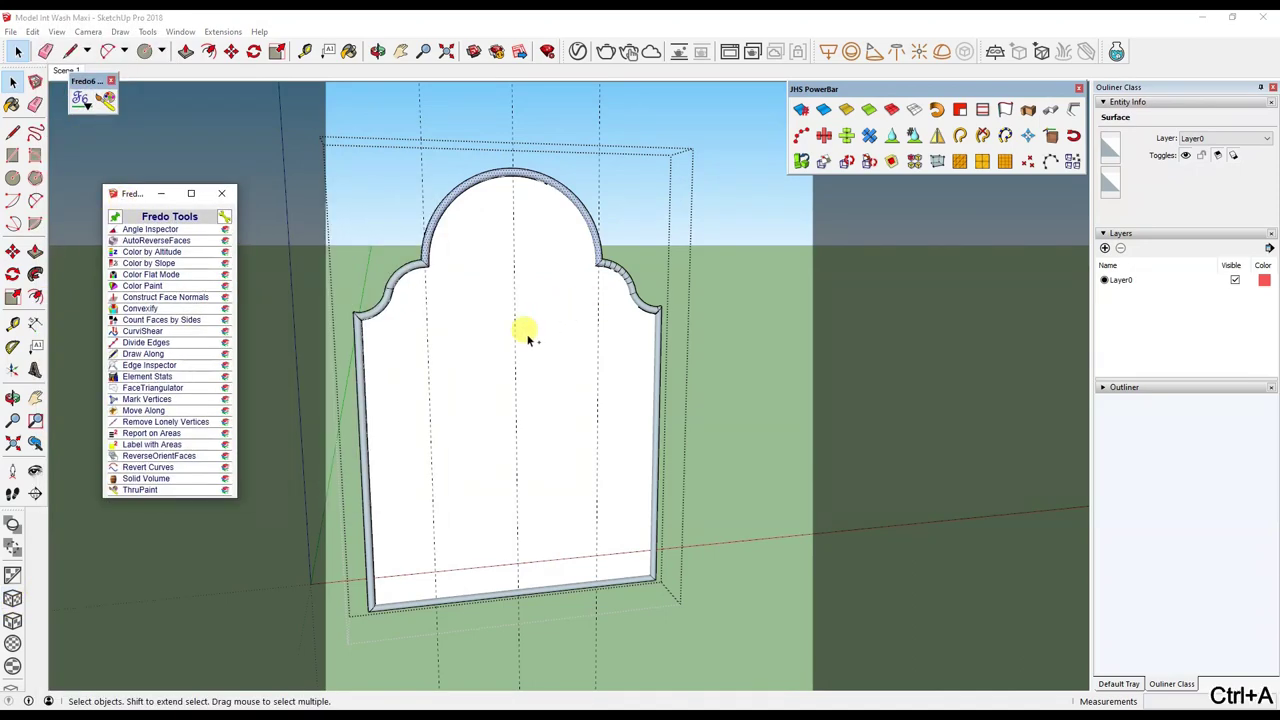
click(146, 240)
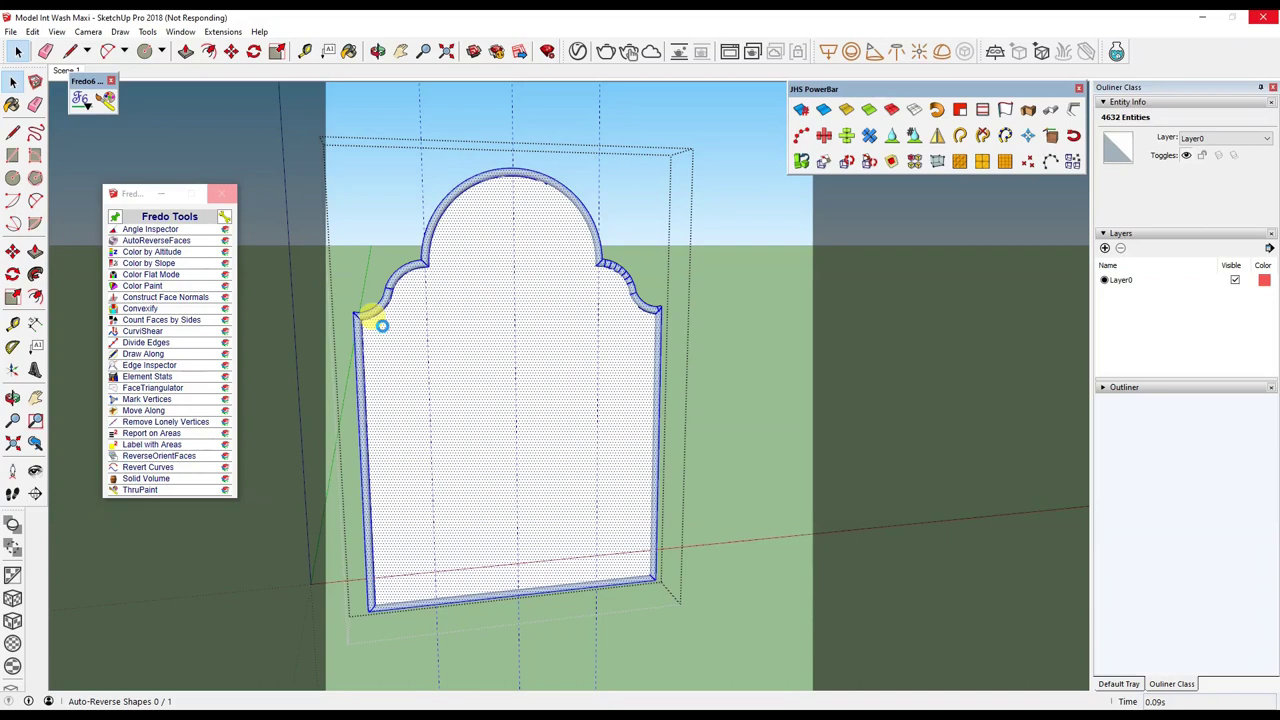
click(382, 325)
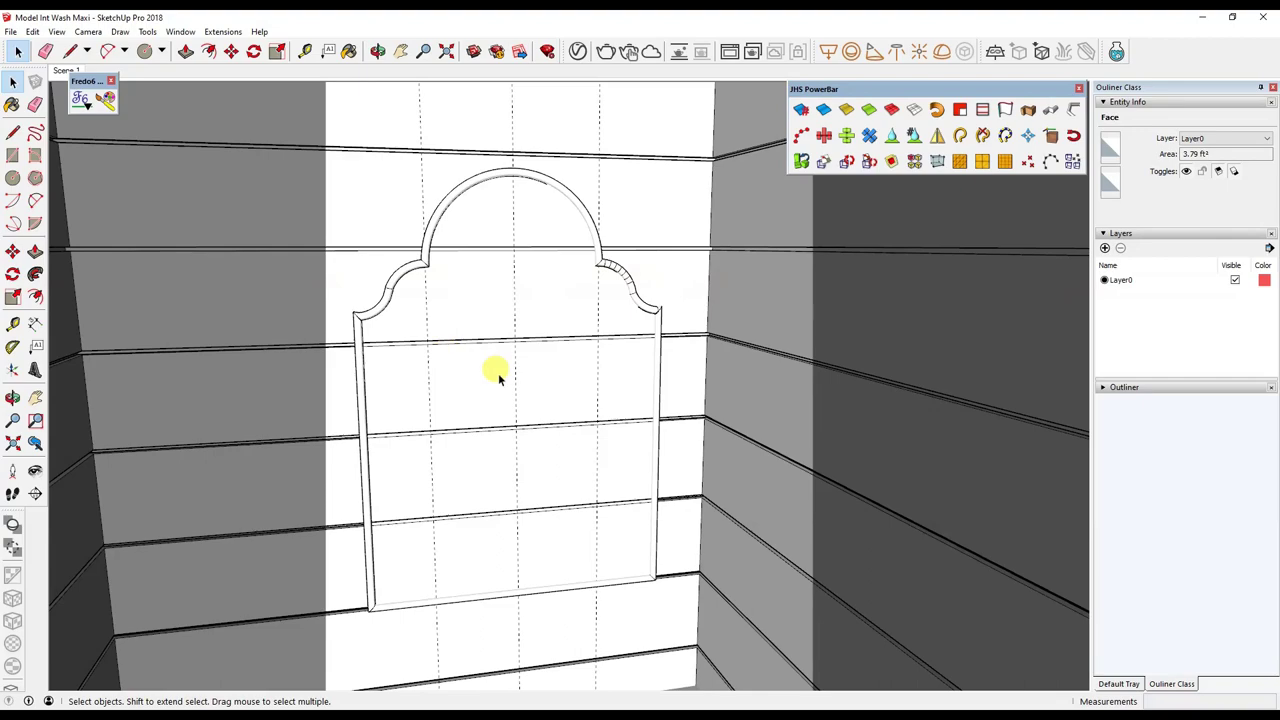
middle_drag(498, 373, 491, 449)
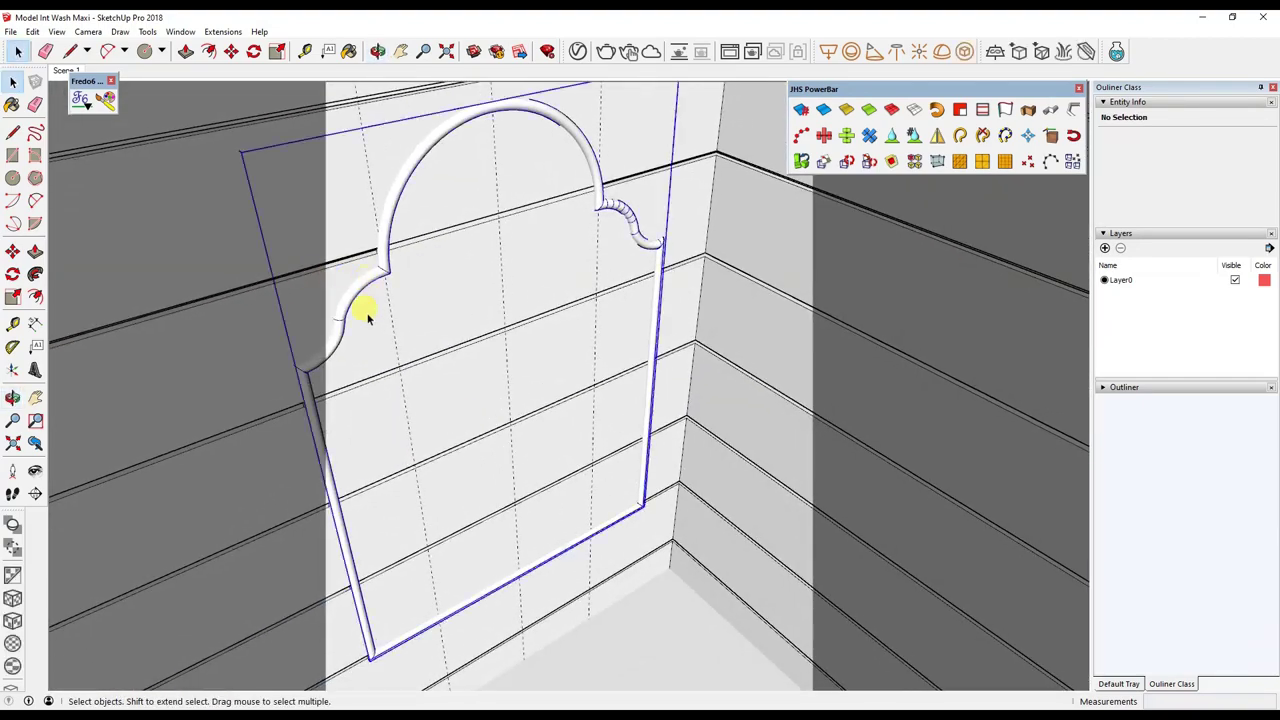
click(367, 316)
key(m)
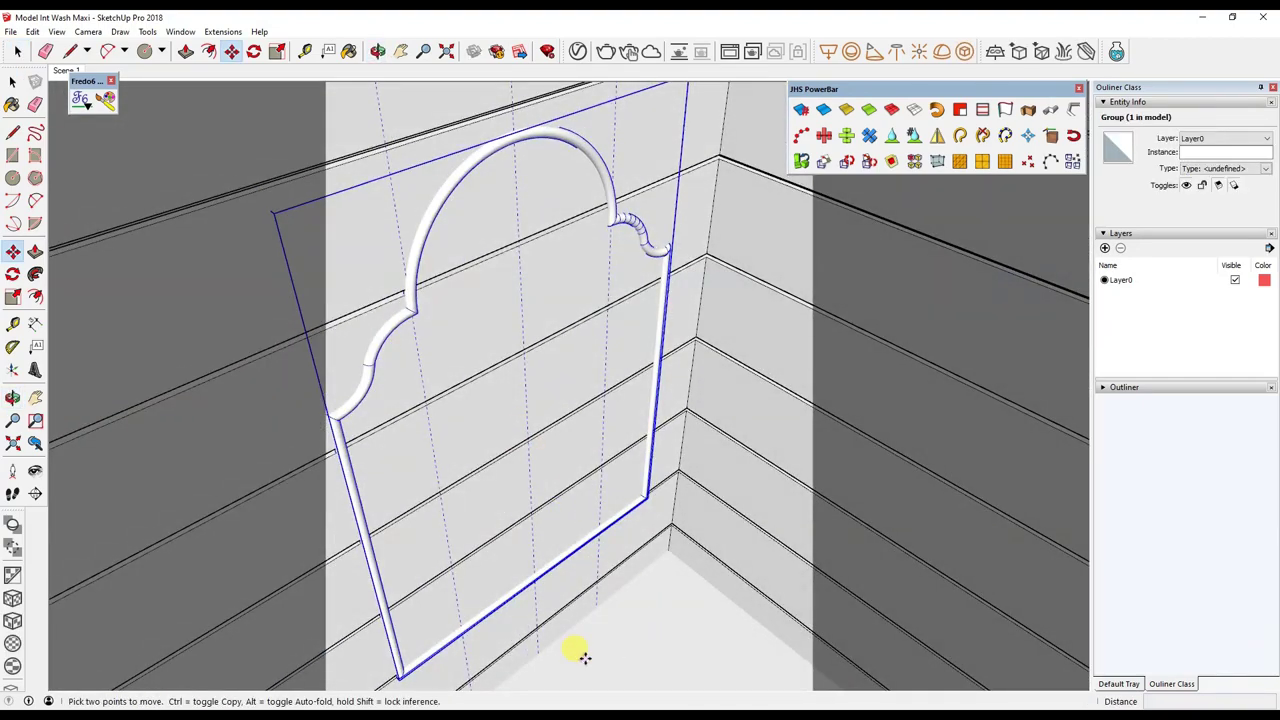
click(580, 651)
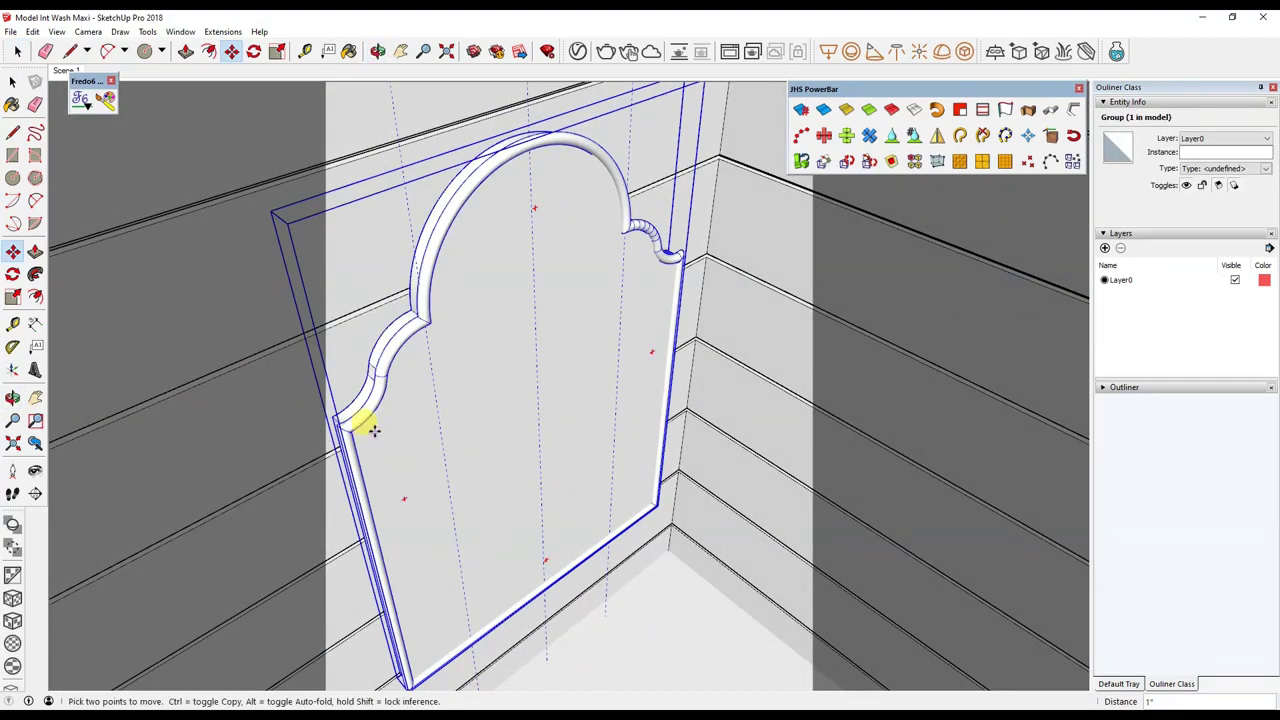
middle_drag(372, 430, 628, 470)
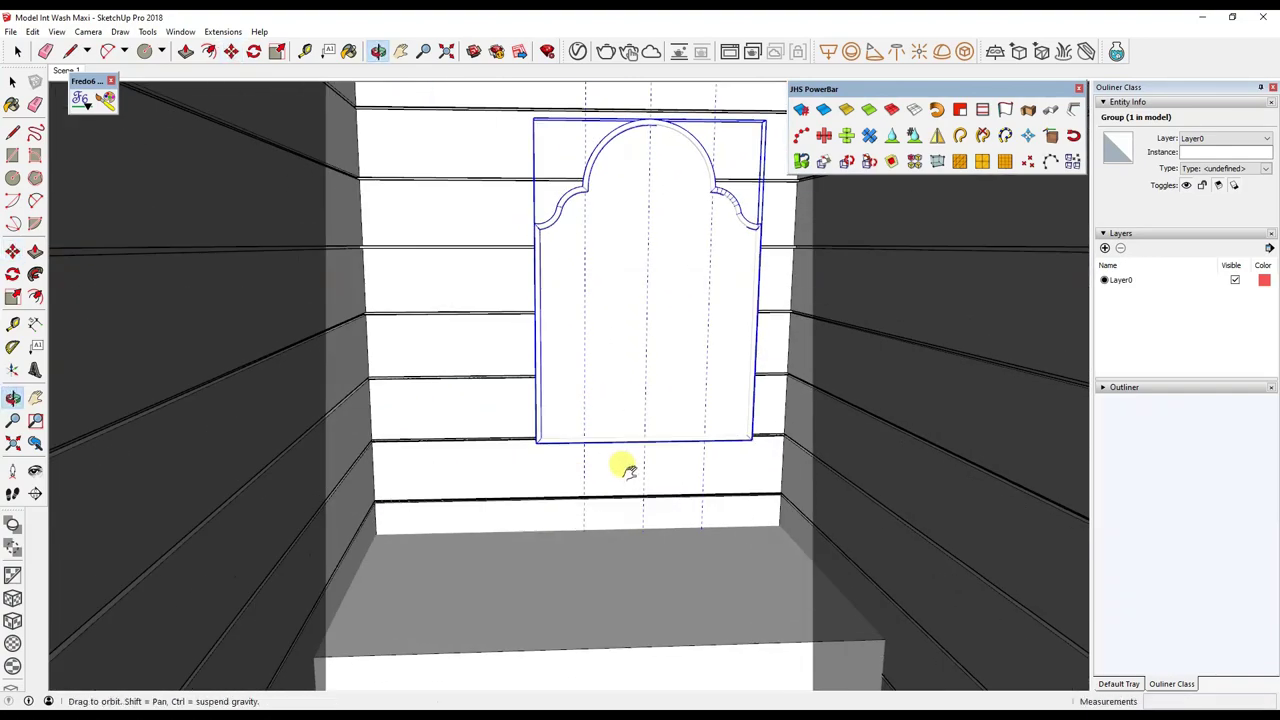
click(32, 31)
click(80, 153)
scroll(490, 500, up, 3)
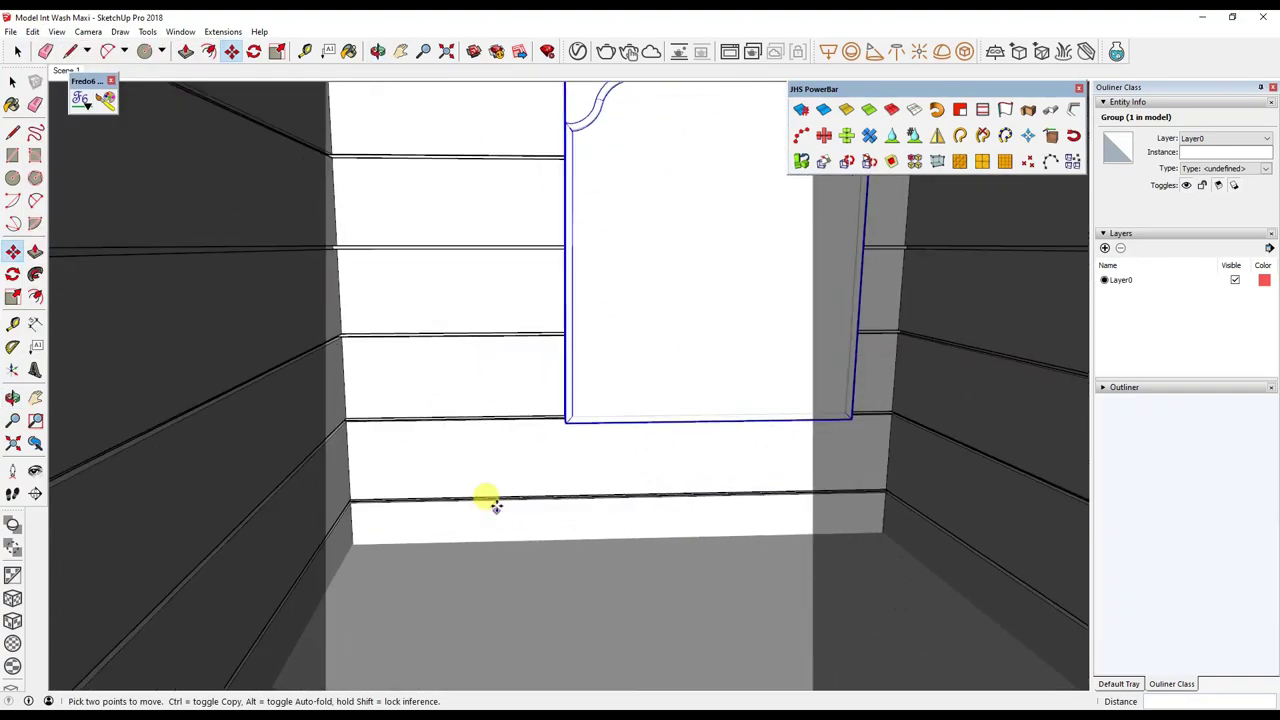
scroll(490, 500, up, 2)
click(13, 323)
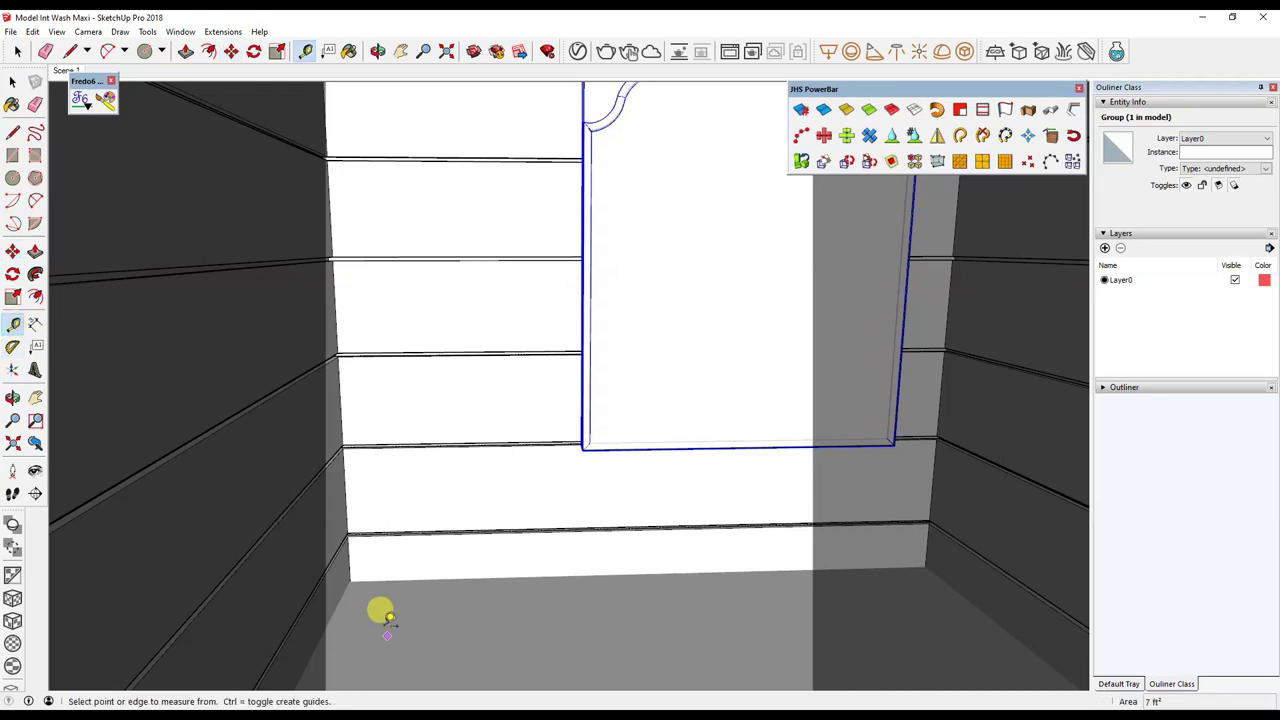
scroll(298, 487, down, 1)
click(310, 516)
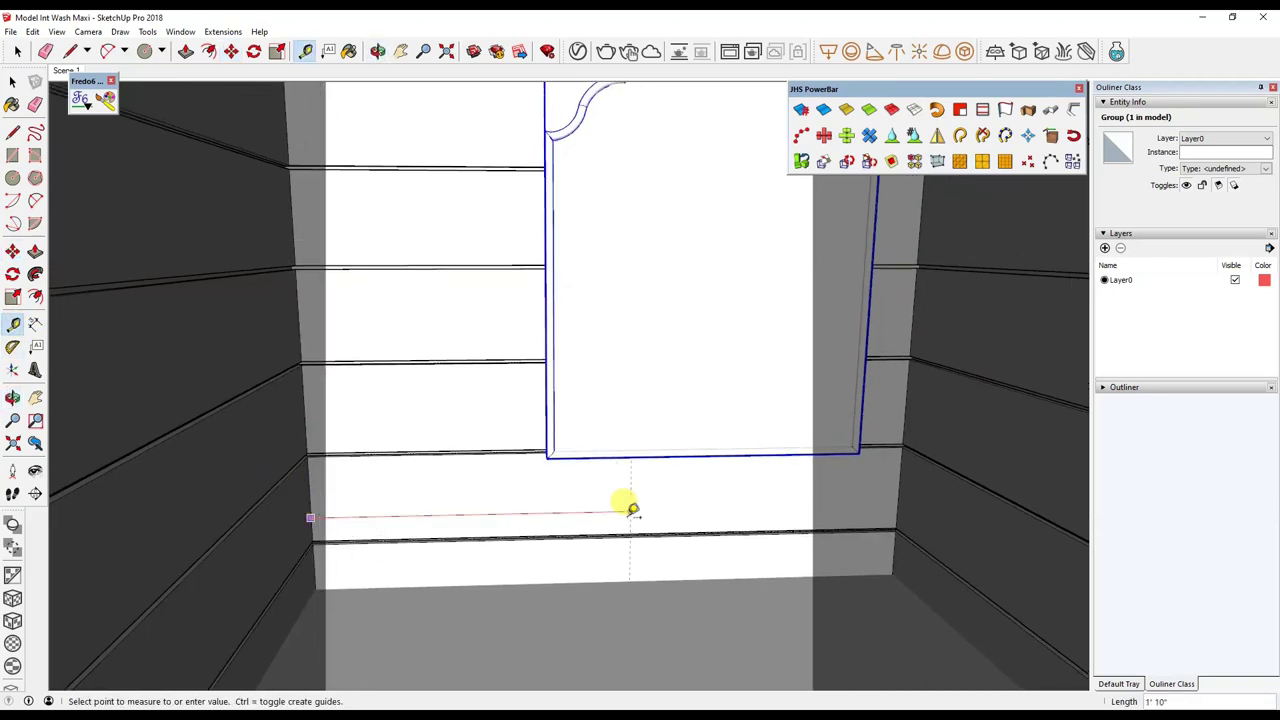
middle_drag(612, 520, 636, 434)
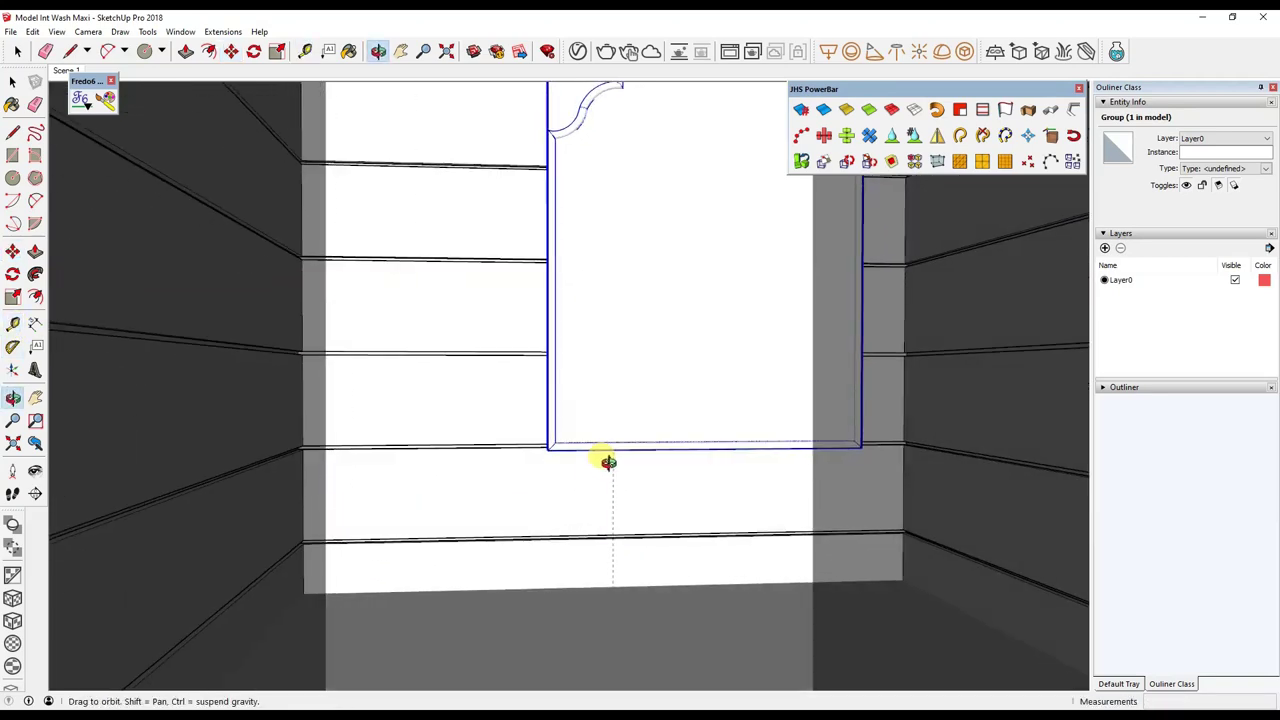
key(space)
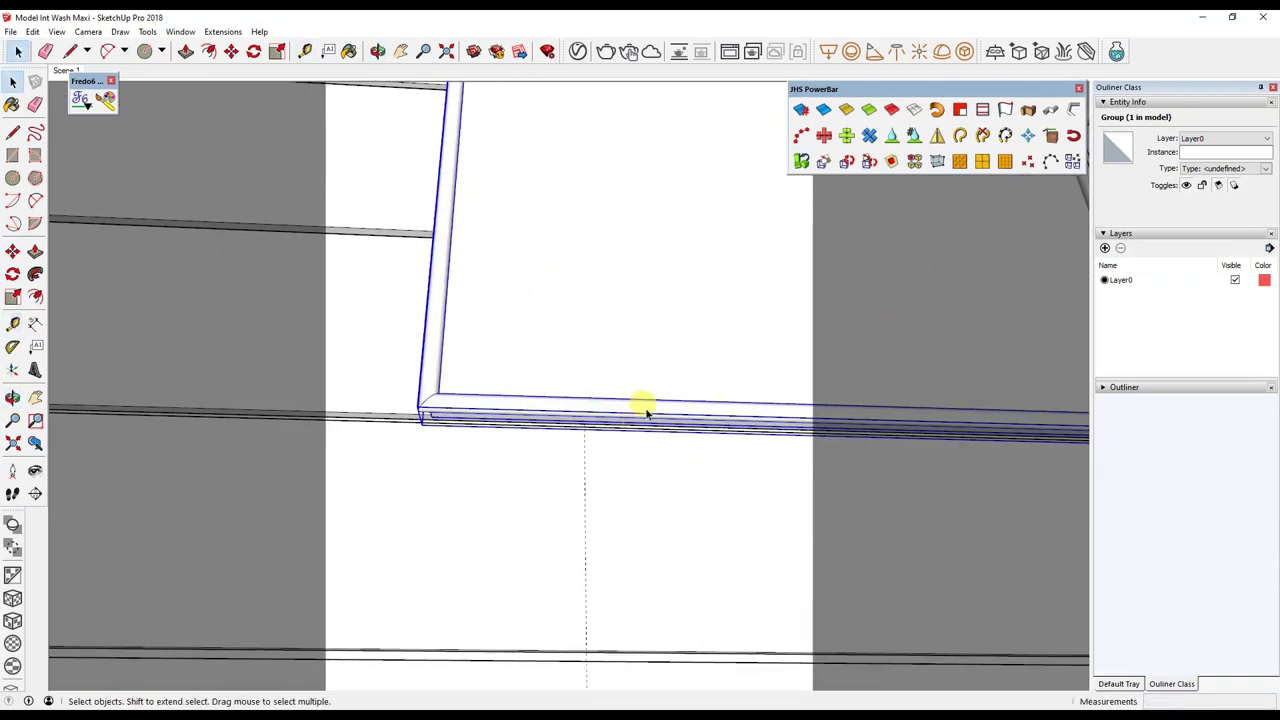
key(m)
mouse_move(643, 377)
middle_down()
mouse_move(651, 391)
mouse_move(763, 405)
middle_up()
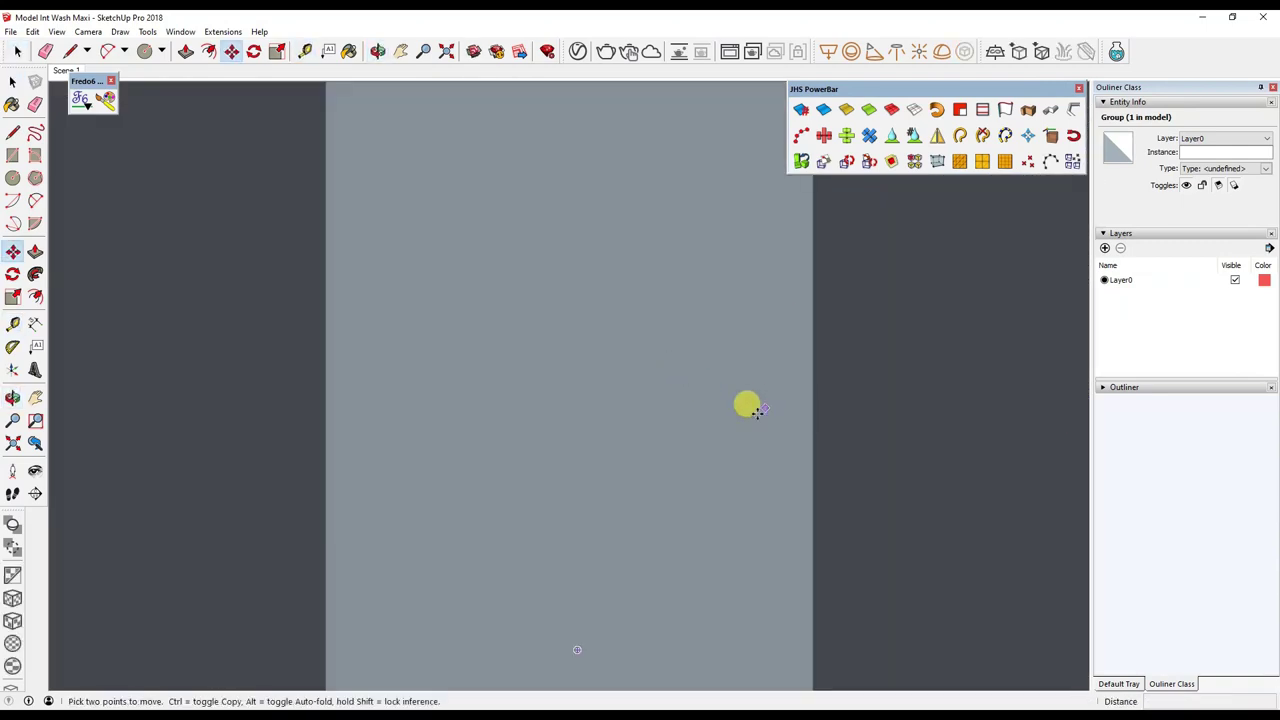
key(space)
click(645, 440)
mouse_move(631, 443)
middle_down()
mouse_move(574, 557)
mouse_move(791, 289)
mouse_move(680, 463)
mouse_move(690, 301)
mouse_move(643, 357)
middle_up()
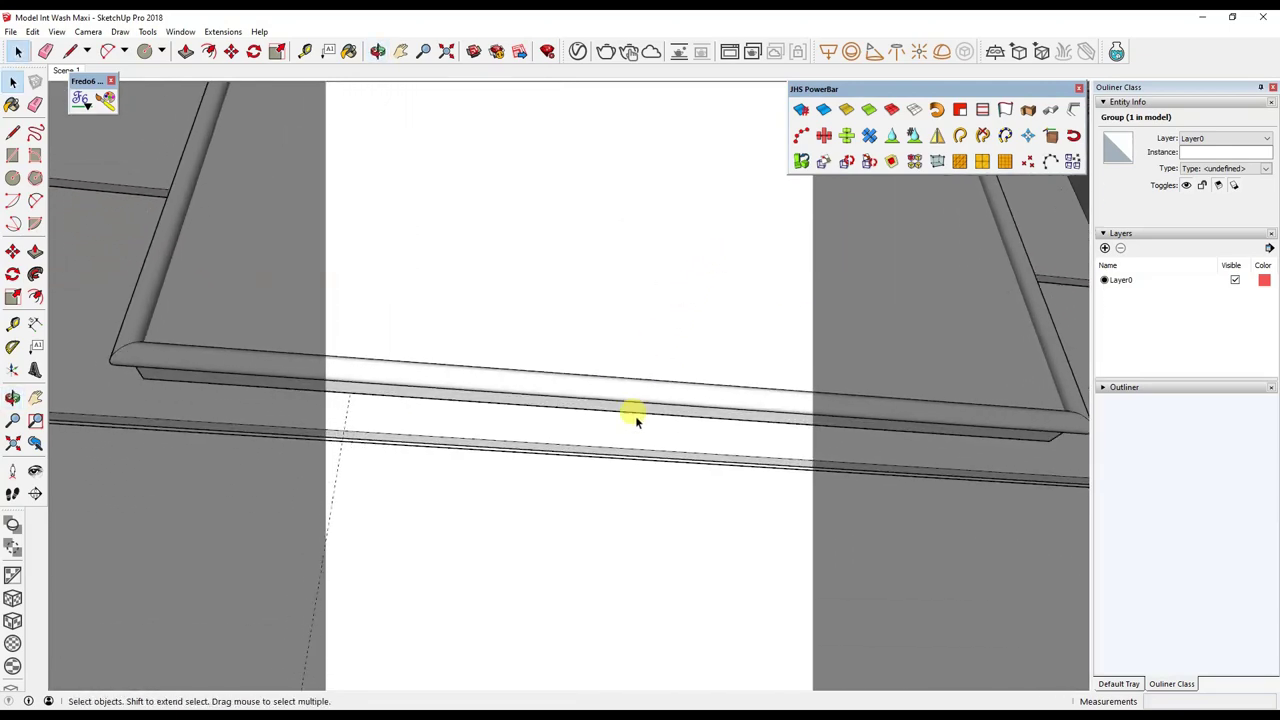
click(630, 400)
mouse_move(628, 413)
middle_down()
mouse_move(337, 380)
mouse_move(457, 417)
mouse_move(523, 600)
mouse_move(591, 460)
mouse_move(593, 397)
mouse_move(586, 443)
middle_up()
scroll(557, 522, down, 2)
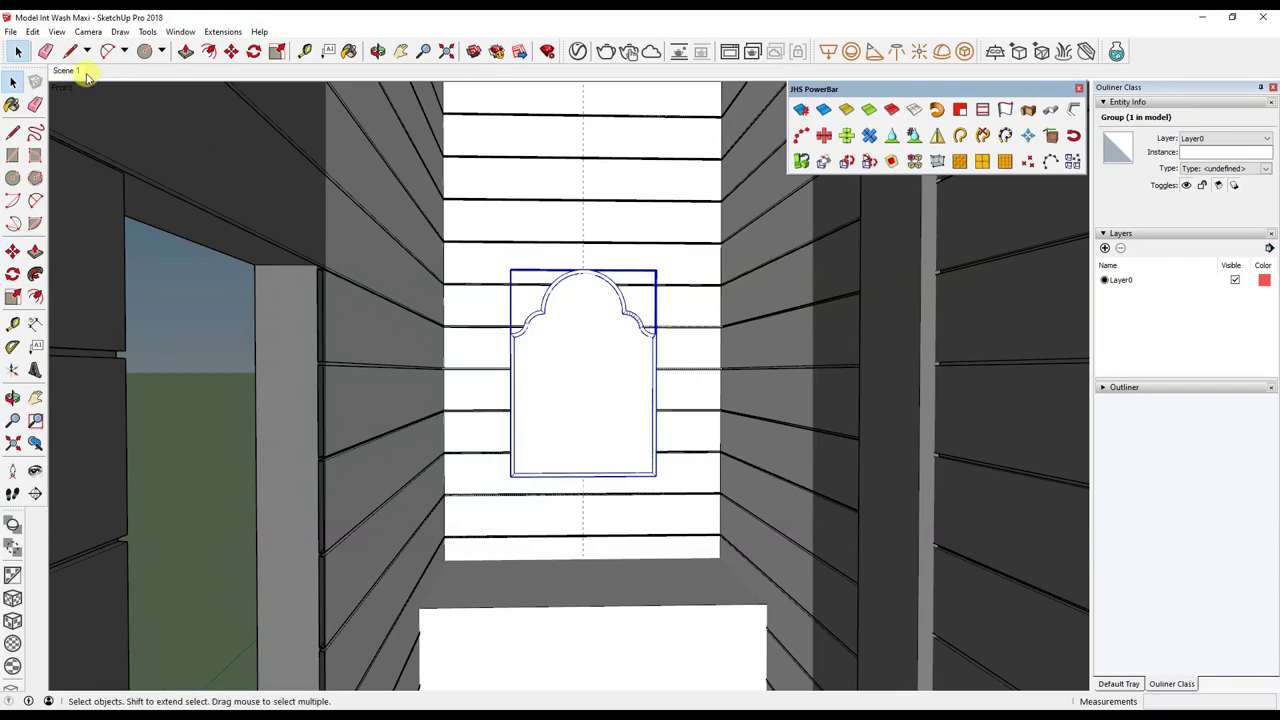
From Scene 1, draw a rectangle face beside the outside wall.
click(85, 74)
mouse_move(779, 493)
middle_down()
mouse_move(643, 437)
mouse_move(594, 543)
mouse_move(648, 522)
mouse_move(628, 448)
middle_up()
key(l)
key(r)
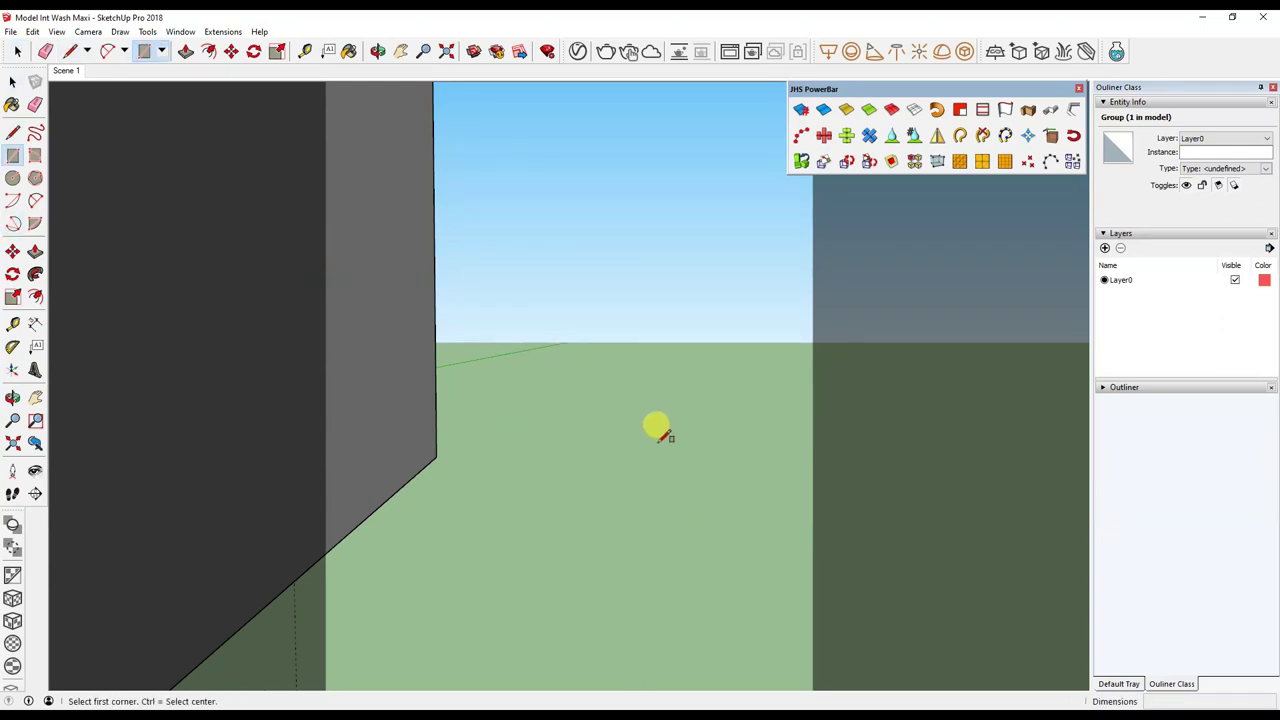
scroll(697, 477, down, 2)
scroll(660, 486, down, 5)
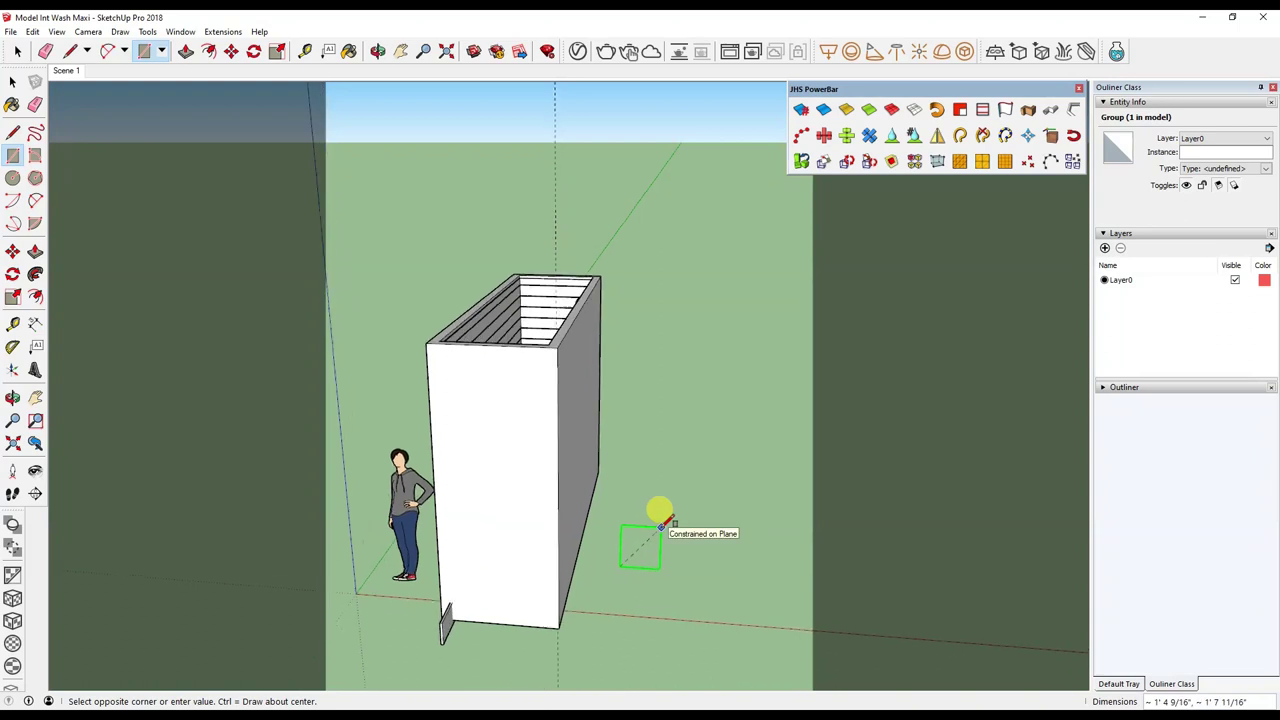
scroll(640, 530, up, 3)
scroll(660, 480, up, 2)
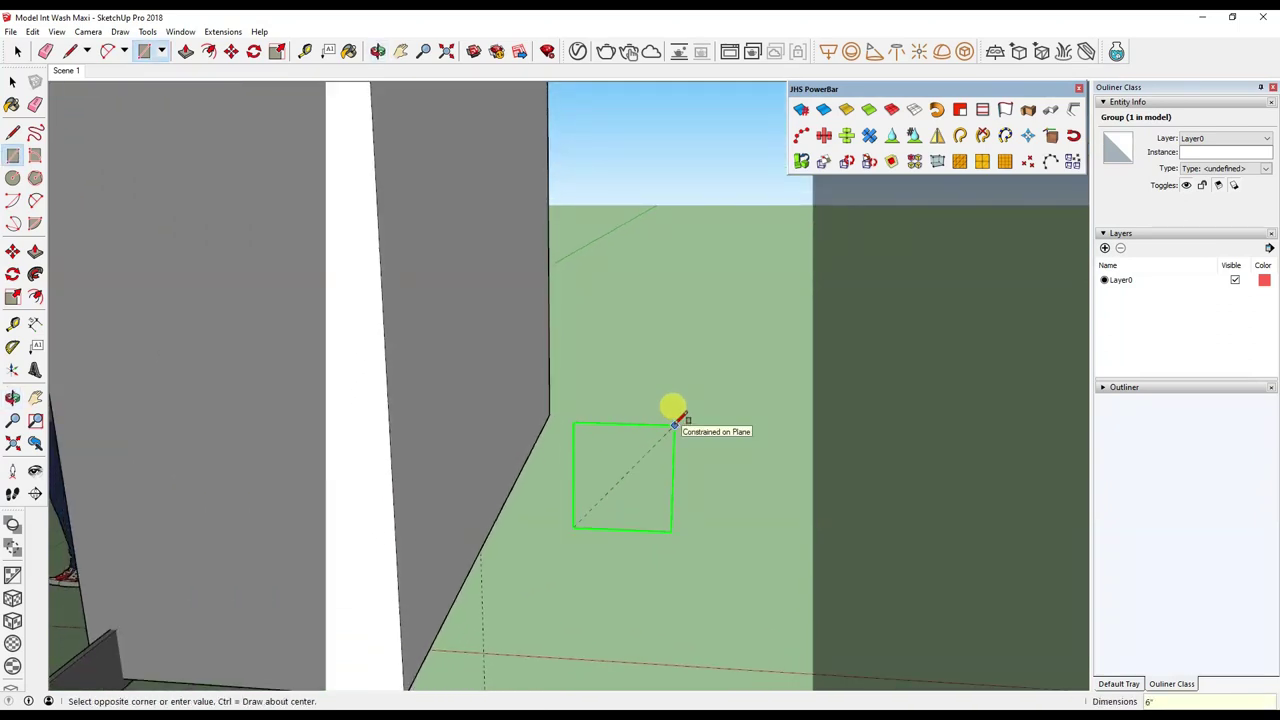
click(676, 437)
mouse_move(676, 437)
middle_down()
mouse_move(608, 408)
mouse_move(628, 420)
middle_up()
Split the rectangle with a slanted line and erase the right triangle, leaving a trapezoid.
key(space)
double_click(634, 425)
scroll(640, 415, up, 1)
scroll(642, 422, up, 3)
middle_drag(642, 425, 643, 428)
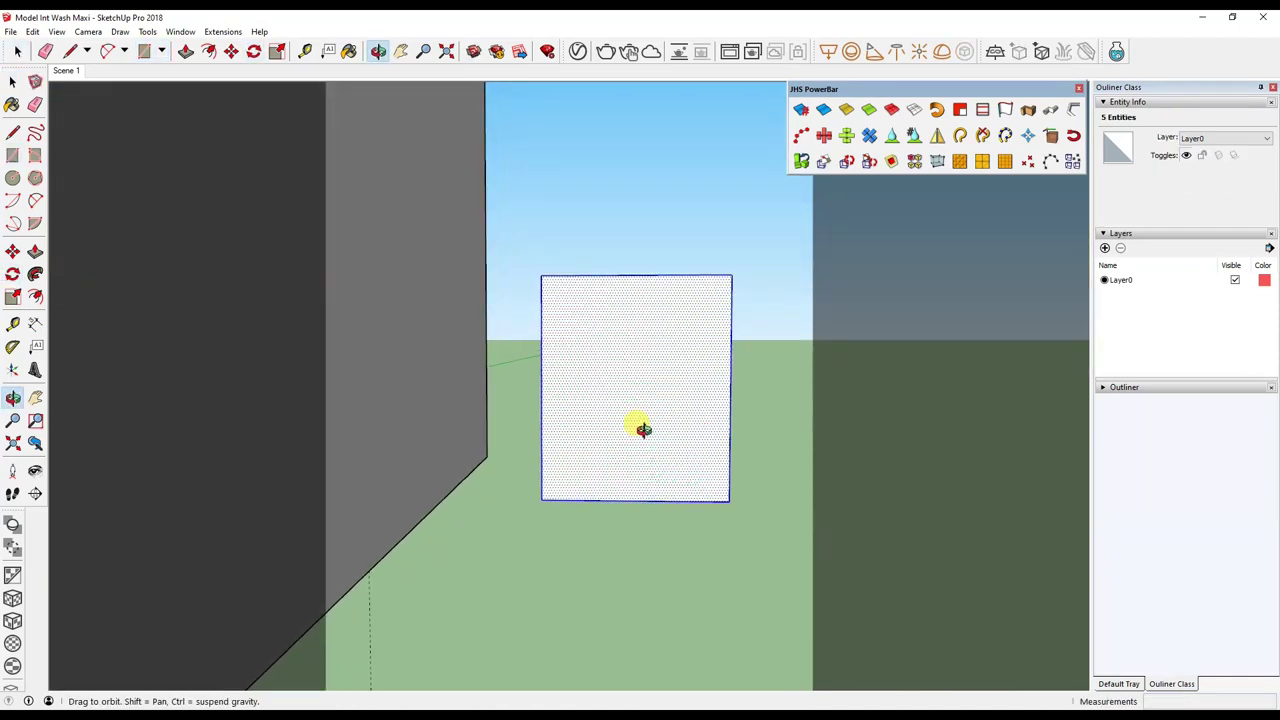
click(674, 272)
key(space)
middle_drag(680, 280, 753, 322)
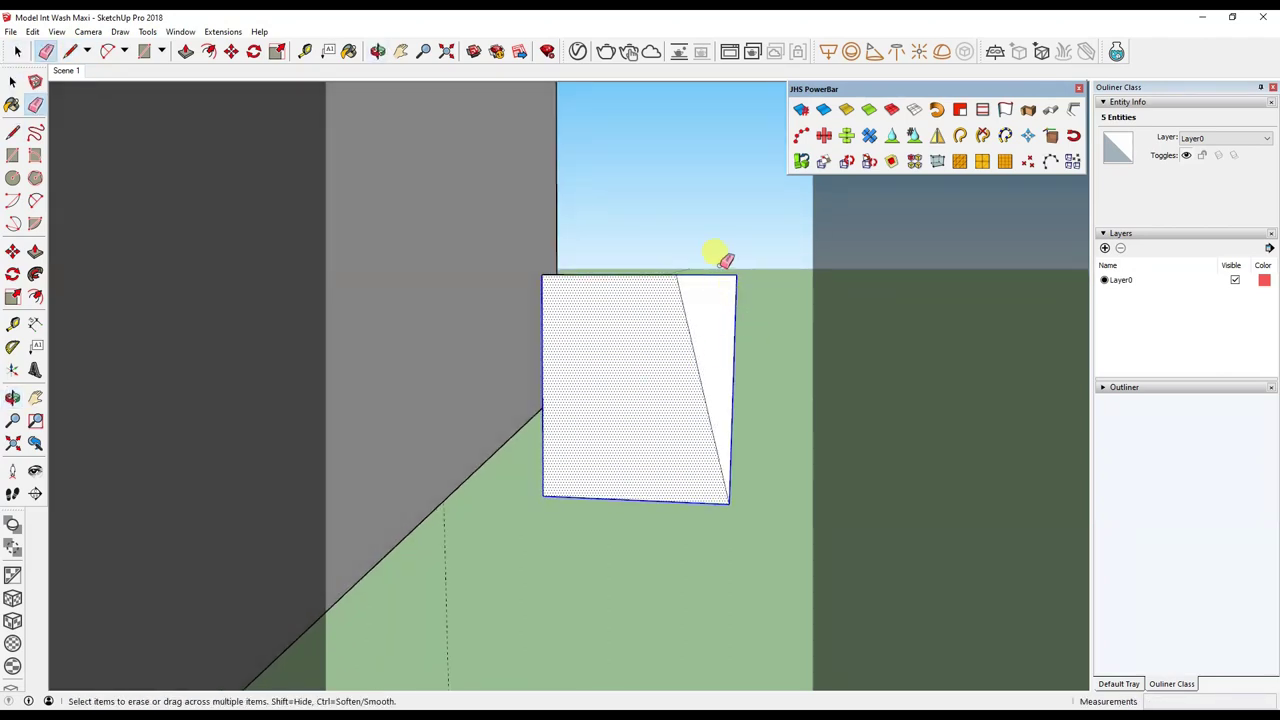
click(718, 272)
click(733, 330)
Push/Pull the trapezoid face out into a long box.
key(p)
middle_drag(723, 363, 803, 323)
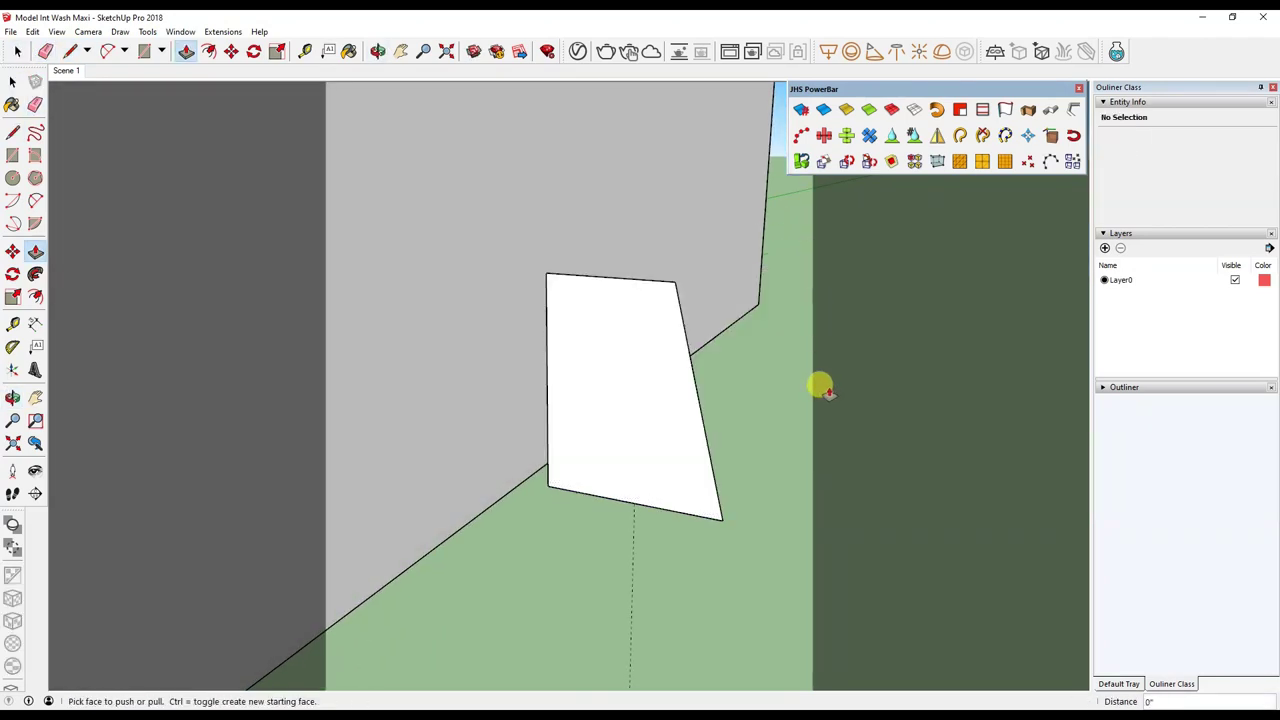
drag(643, 420, 798, 328)
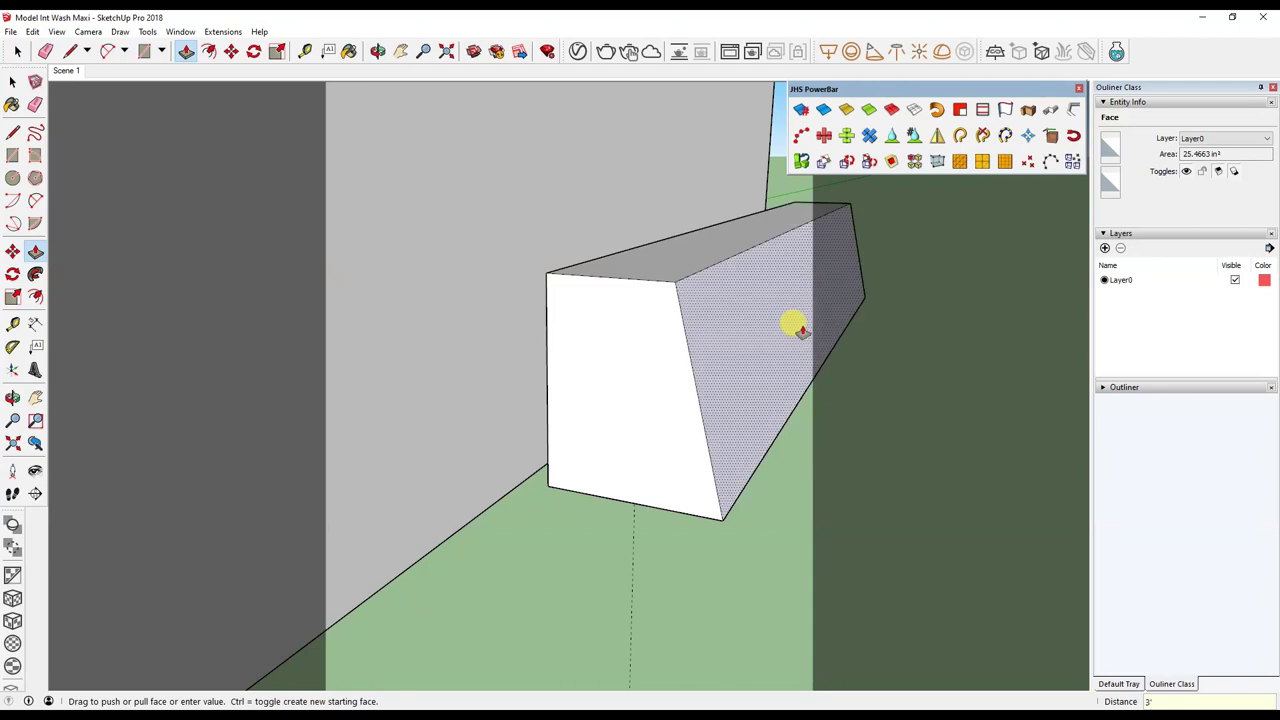
click(800, 330)
Offset a thin inset outline on the box's front face.
click(35, 296)
click(700, 368)
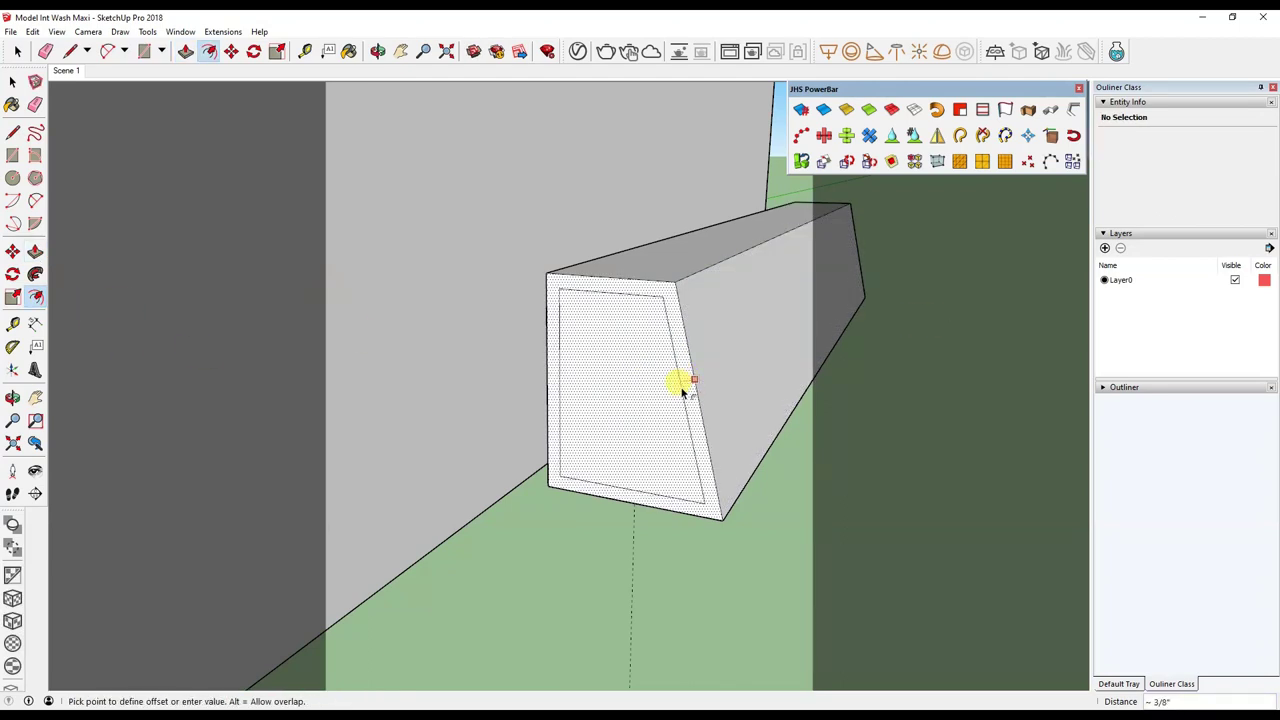
click(692, 404)
click(690, 405)
key(ctrl+z)
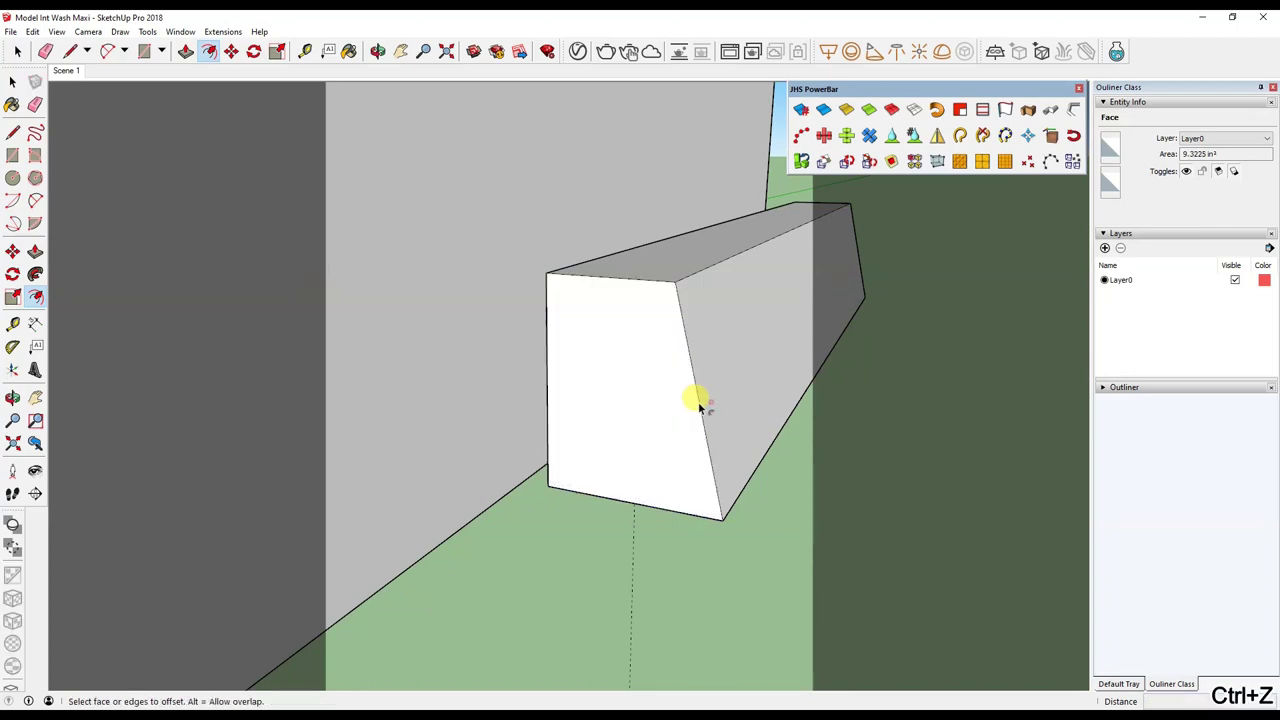
click(697, 392)
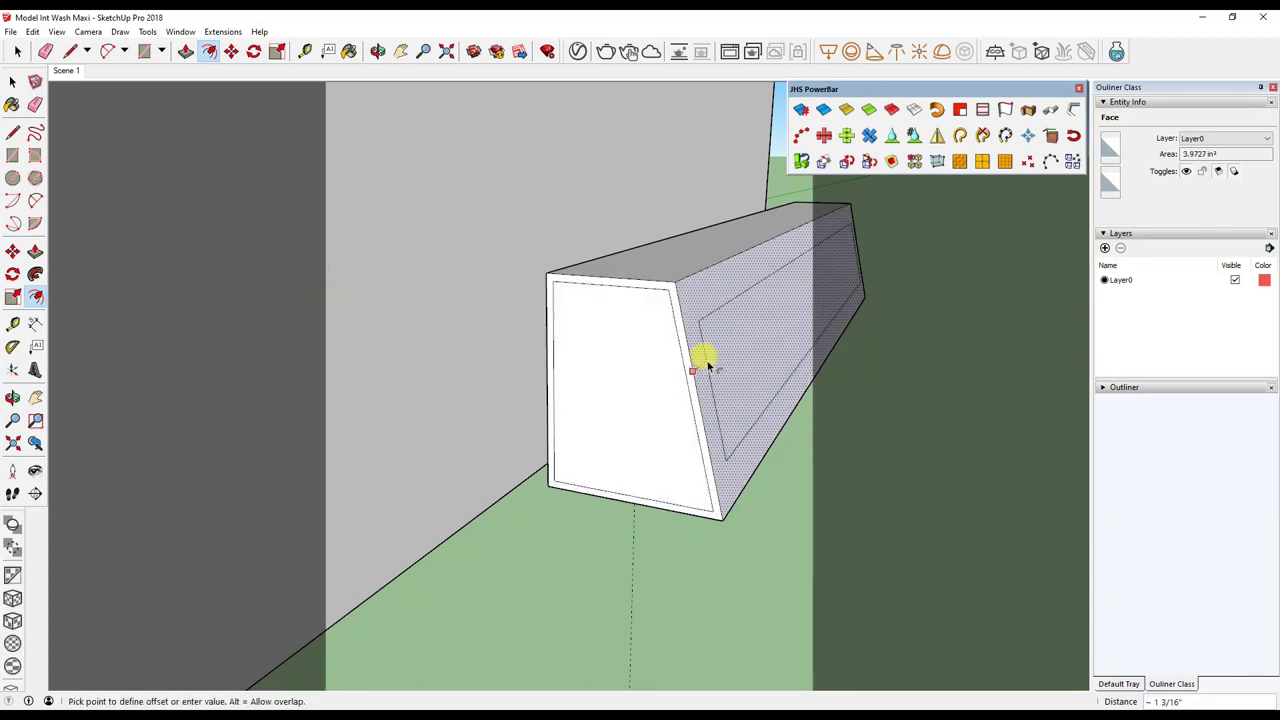
key(Escape)
mouse_move(710, 365)
middle_down()
mouse_move(691, 271)
mouse_move(577, 377)
mouse_move(534, 360)
mouse_move(697, 372)
middle_up()
key(Escape)
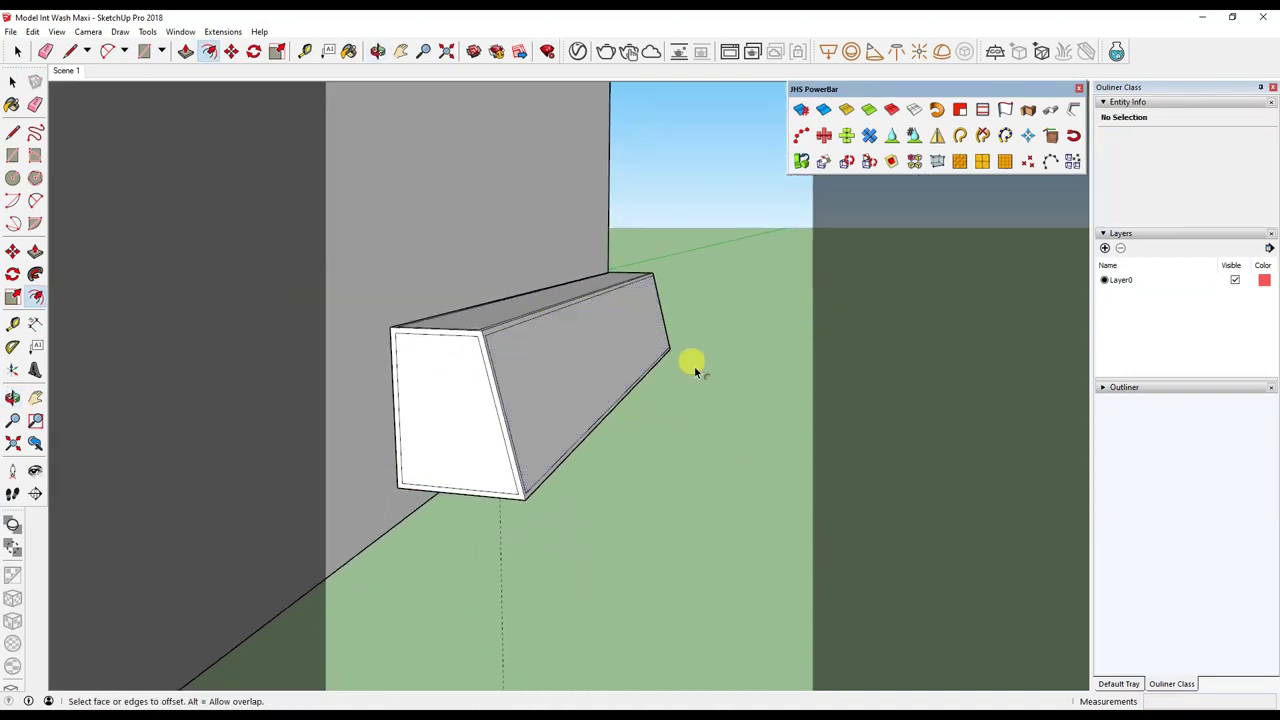
Select the whole box and make it a group.
middle_drag(567, 333, 463, 394)
triple_click(466, 397)
right_click(477, 400)
click(513, 136)
mouse_move(513, 145)
middle_down()
mouse_move(366, 503)
mouse_move(580, 389)
mouse_move(534, 334)
mouse_move(657, 443)
mouse_move(806, 391)
mouse_move(689, 331)
mouse_move(665, 388)
mouse_move(620, 357)
mouse_move(663, 323)
mouse_move(637, 357)
mouse_move(733, 398)
mouse_move(700, 397)
mouse_move(757, 394)
mouse_move(743, 477)
mouse_move(733, 447)
mouse_move(771, 391)
mouse_move(534, 351)
mouse_move(612, 437)
middle_up()
Select the box's front and side faces and show the Fredo6 JointPushPull toolbar.
click(618, 435)
middle_drag(608, 294, 588, 398)
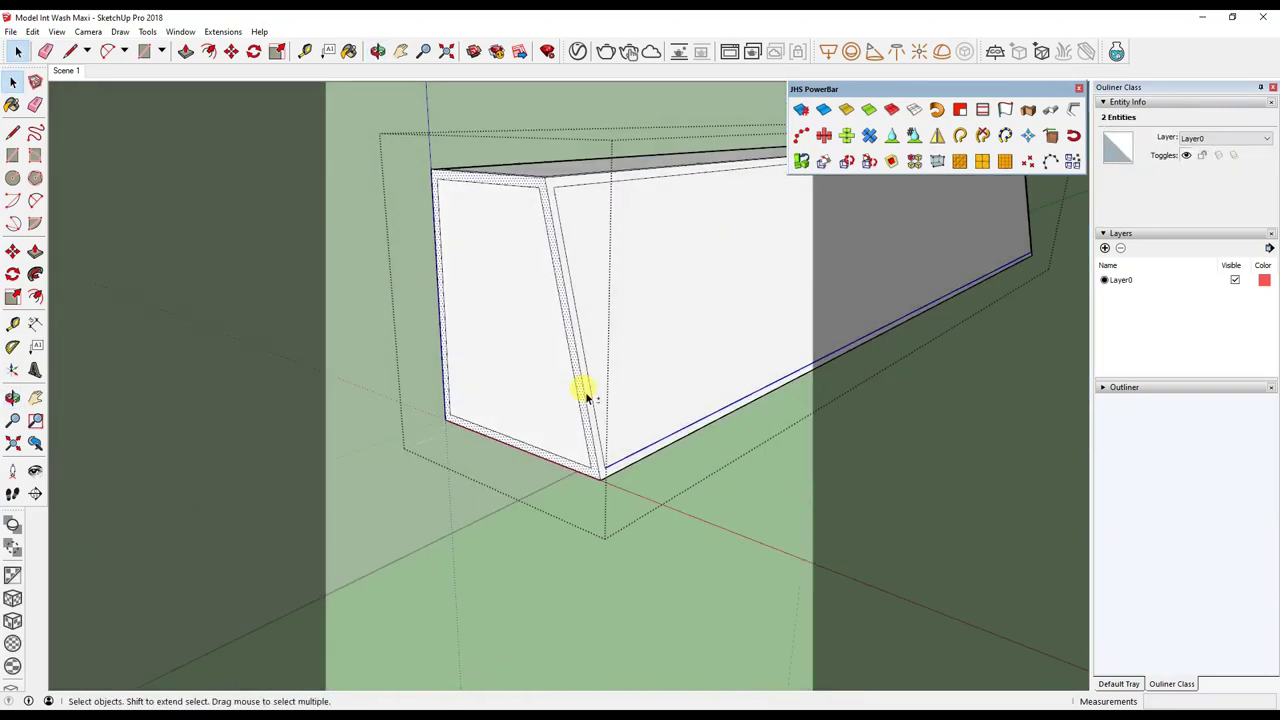
click(586, 445)
mouse_move(586, 448)
middle_down()
mouse_move(553, 207)
mouse_move(546, 271)
mouse_move(300, 420)
middle_up()
right_click(14, 540)
click(100, 323)
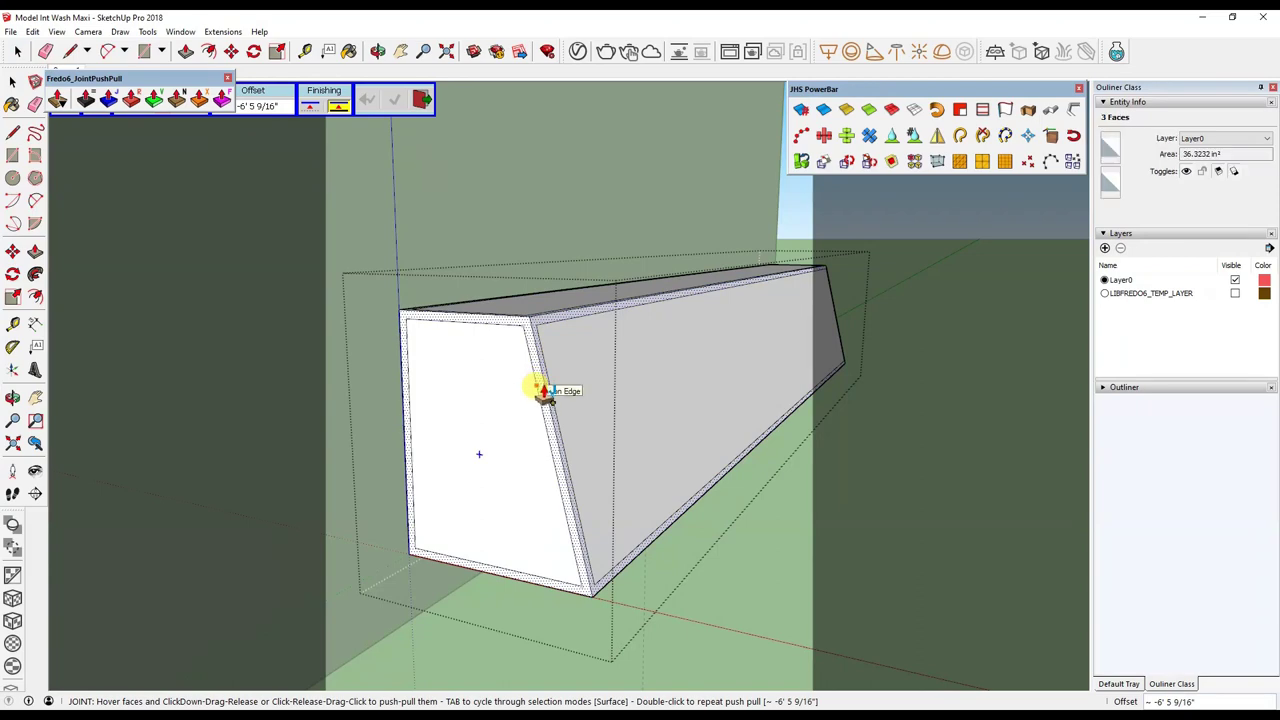
Apply a 1/8" Round JointPushPull offset to the selected box faces.
scroll(537, 391, up, 3)
middle_drag(537, 391, 623, 346)
click(131, 100)
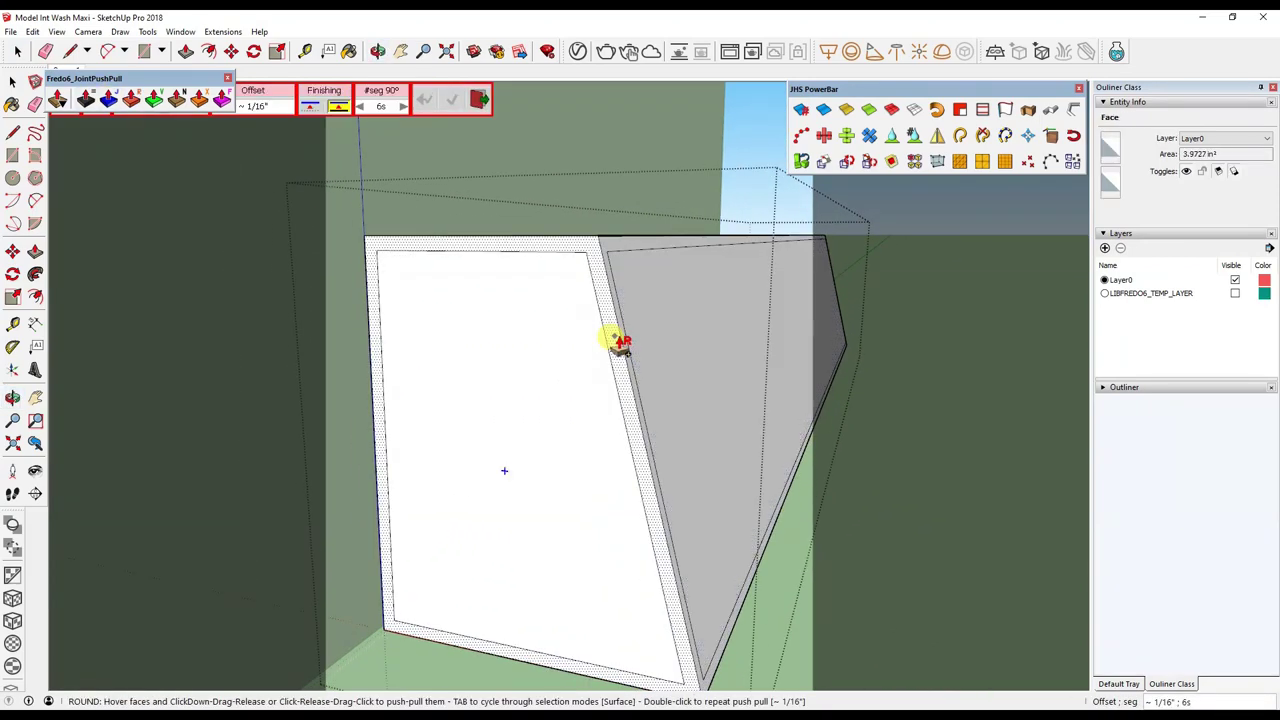
click(617, 343)
click(620, 350)
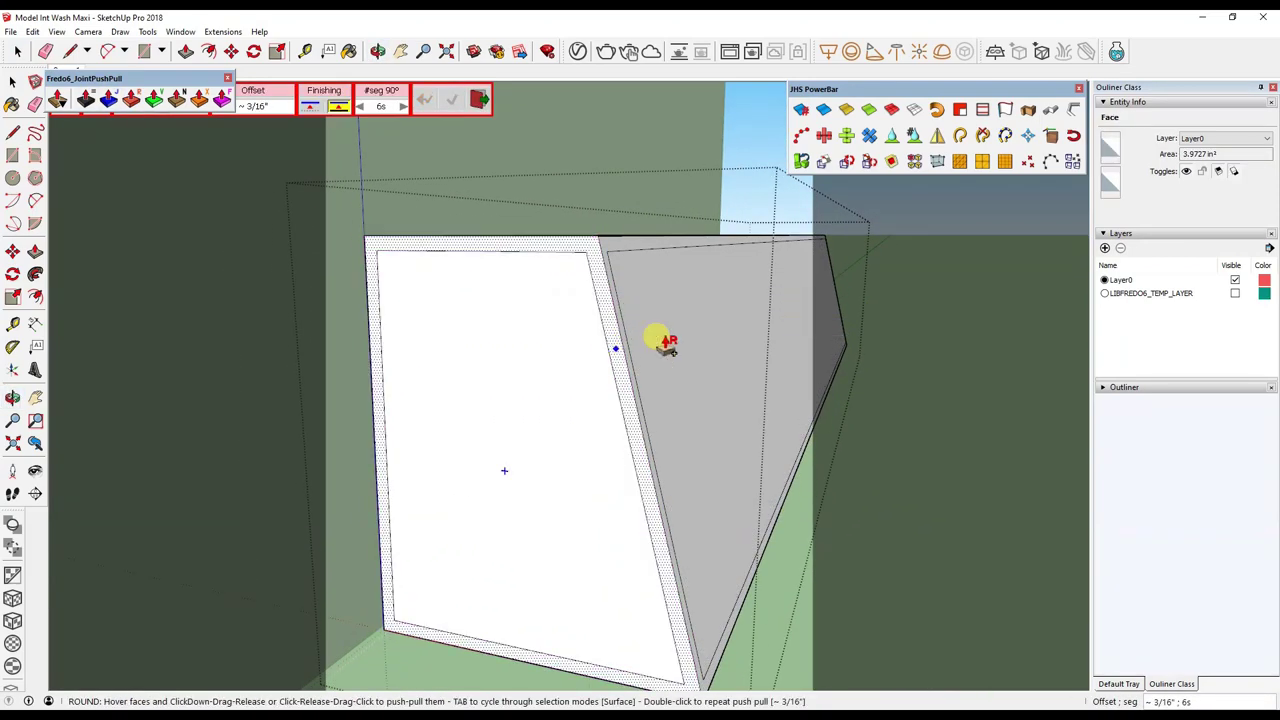
key(space)
Round Push Pull the thin rim faces again to form a thicker rounded rim.
click(600, 245)
middle_drag(600, 245, 590, 280)
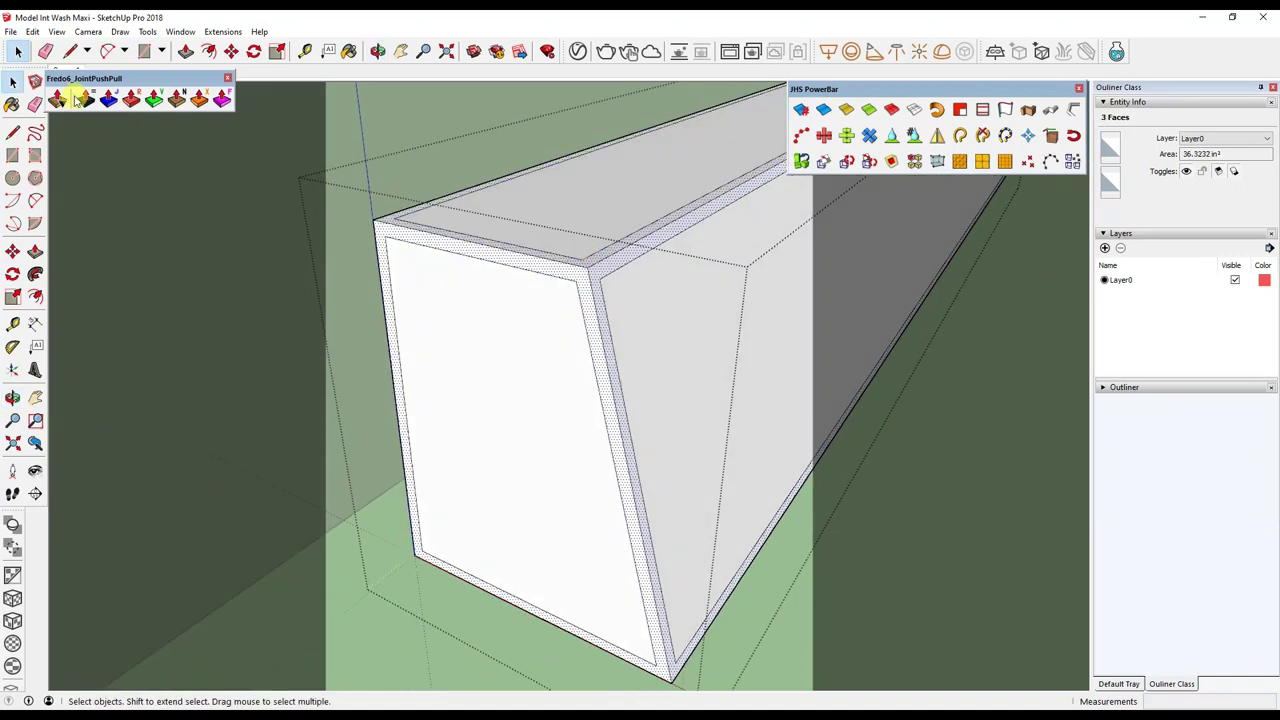
click(131, 100)
click(603, 355)
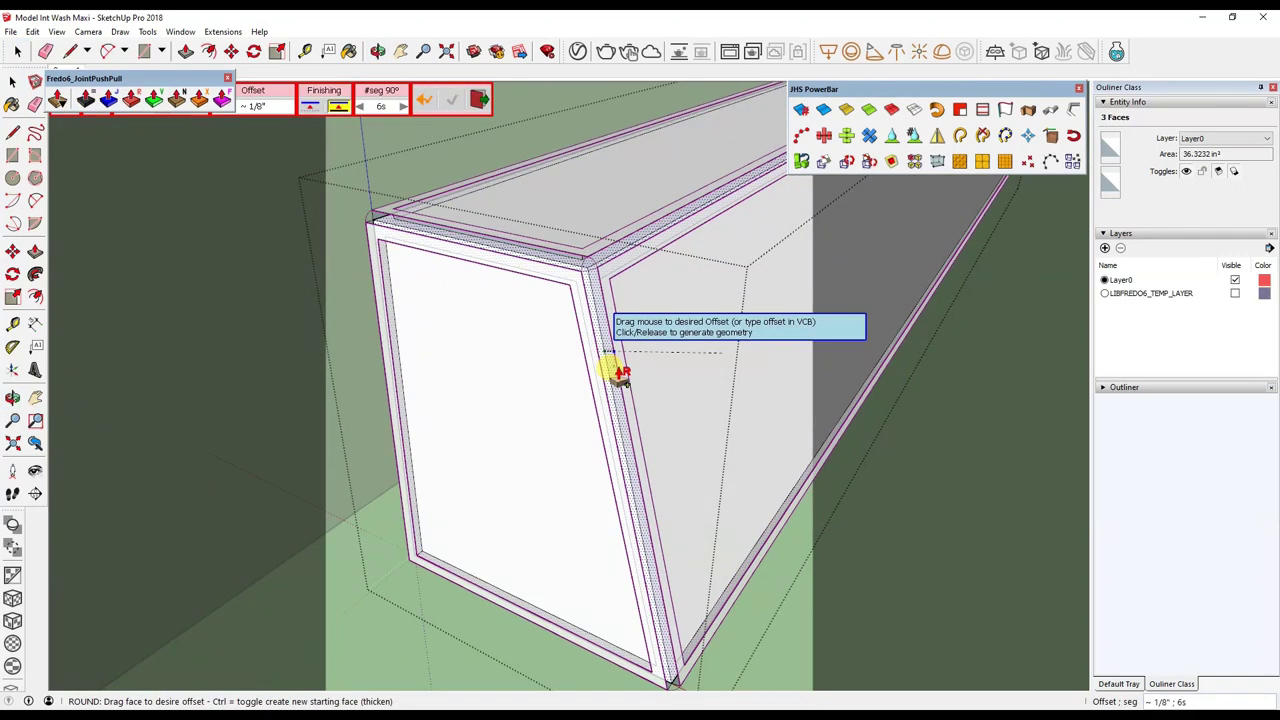
click(620, 374)
mouse_move(614, 380)
middle_down()
mouse_move(808, 243)
mouse_move(745, 320)
mouse_move(651, 343)
mouse_move(666, 534)
mouse_move(833, 293)
mouse_move(737, 423)
mouse_move(654, 503)
mouse_move(831, 329)
mouse_move(703, 588)
mouse_move(777, 463)
mouse_move(691, 409)
mouse_move(700, 420)
middle_up()
key(space)
click(609, 349)
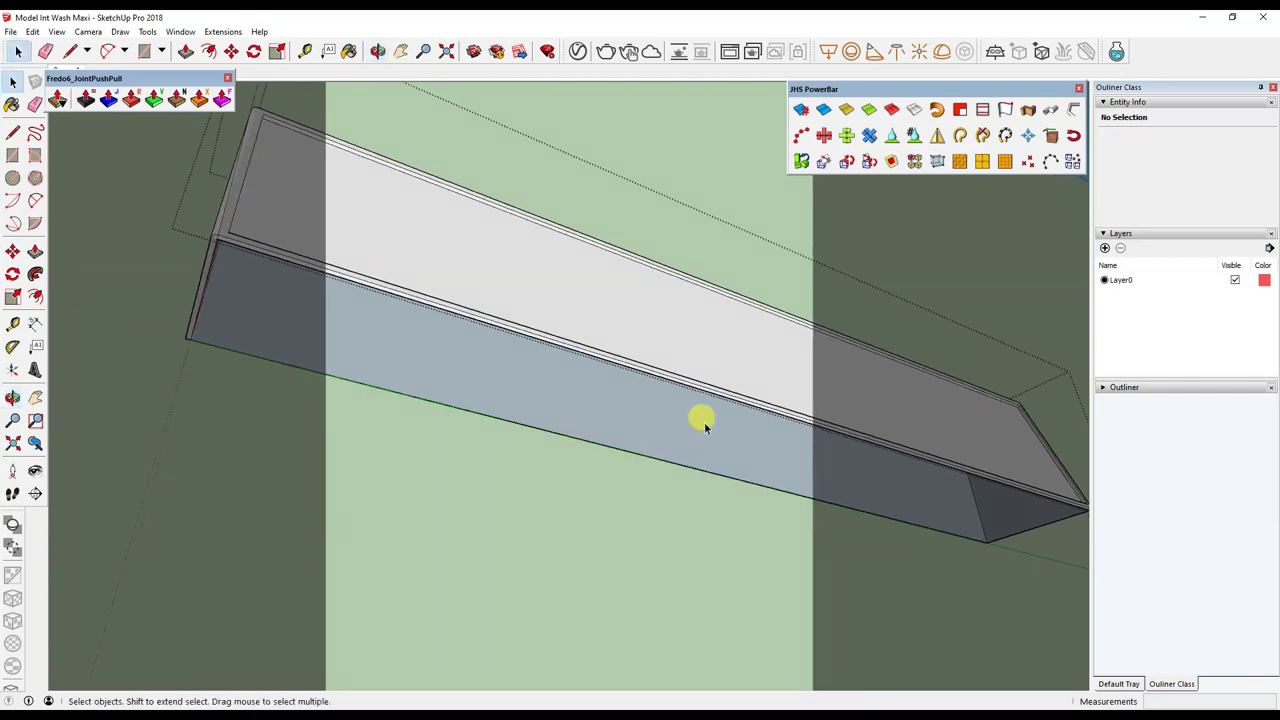
Draw a 3-inch circle on the box face, then erase it.
middle_drag(35, 340, 130, 375)
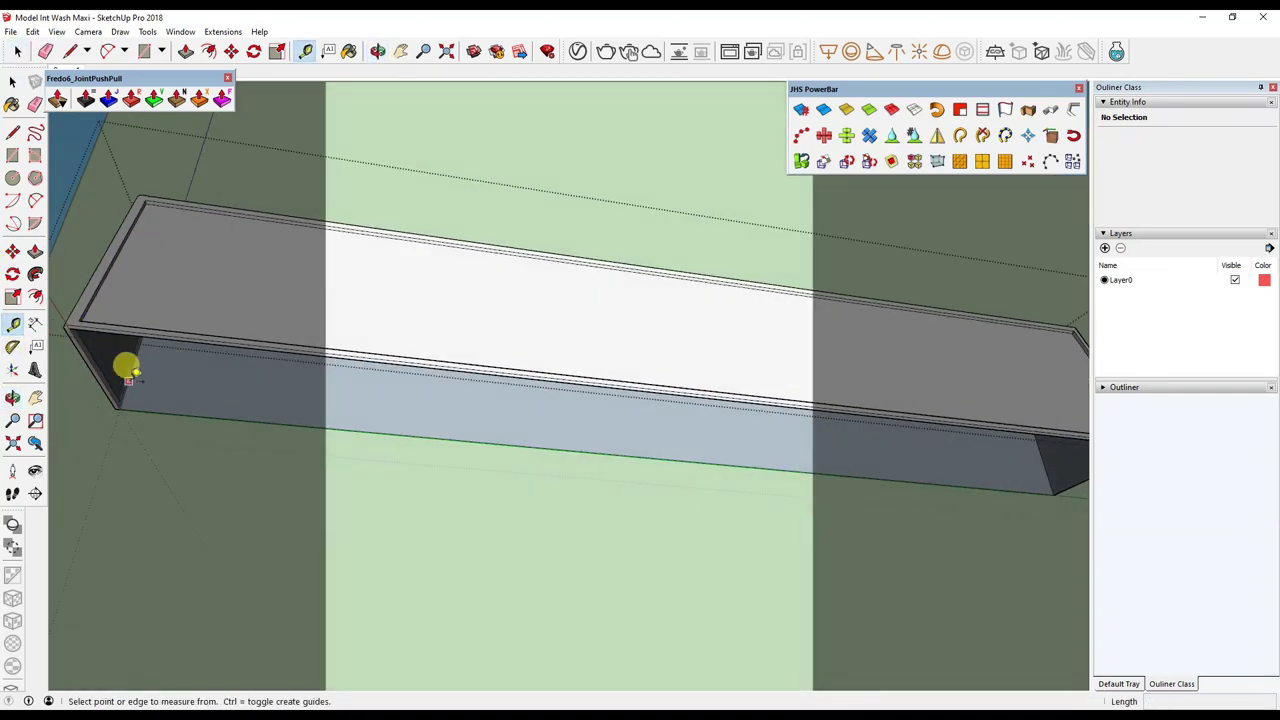
middle_drag(660, 450, 663, 443)
scroll(660, 440, up, 3)
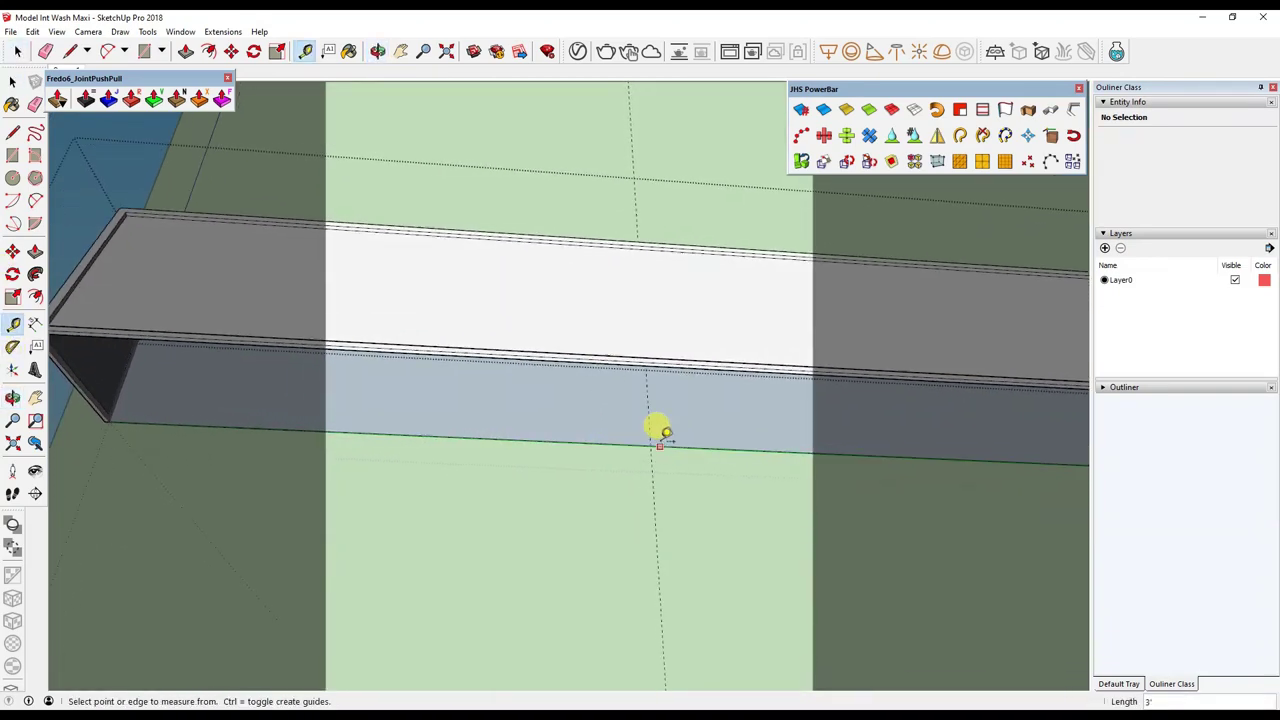
key(c)
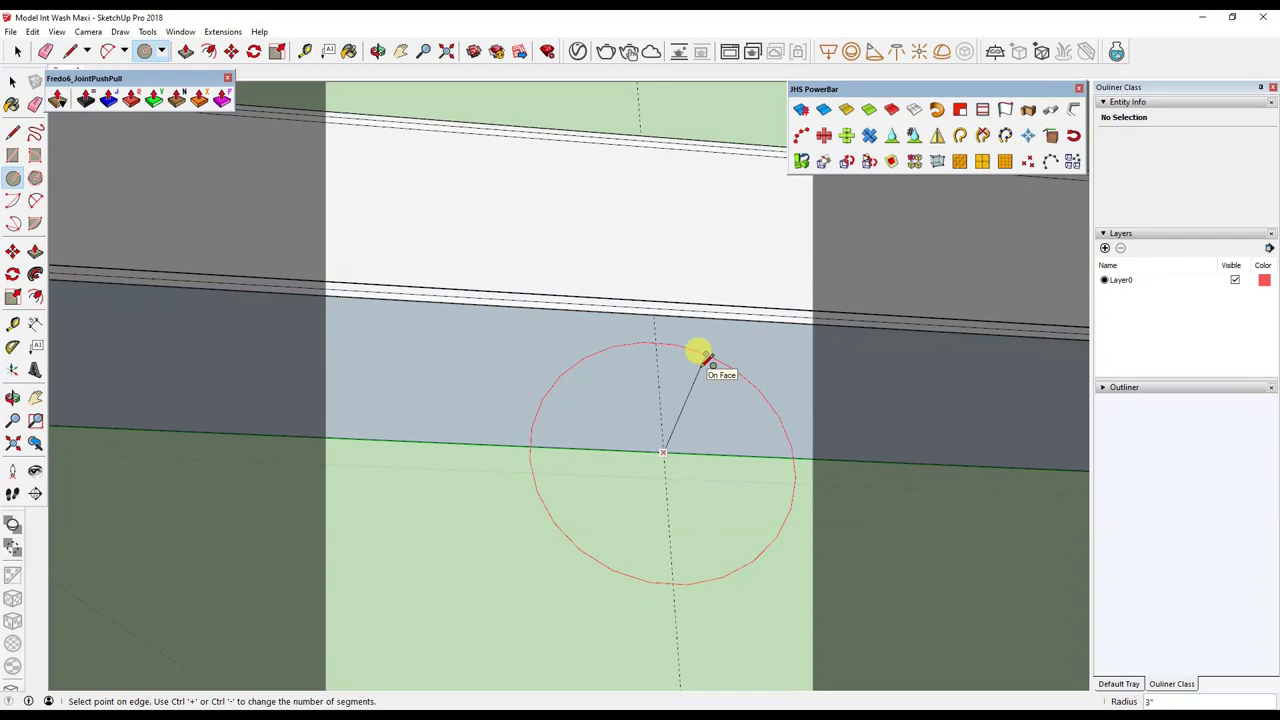
click(701, 357)
key(space)
click(726, 360)
click(783, 507)
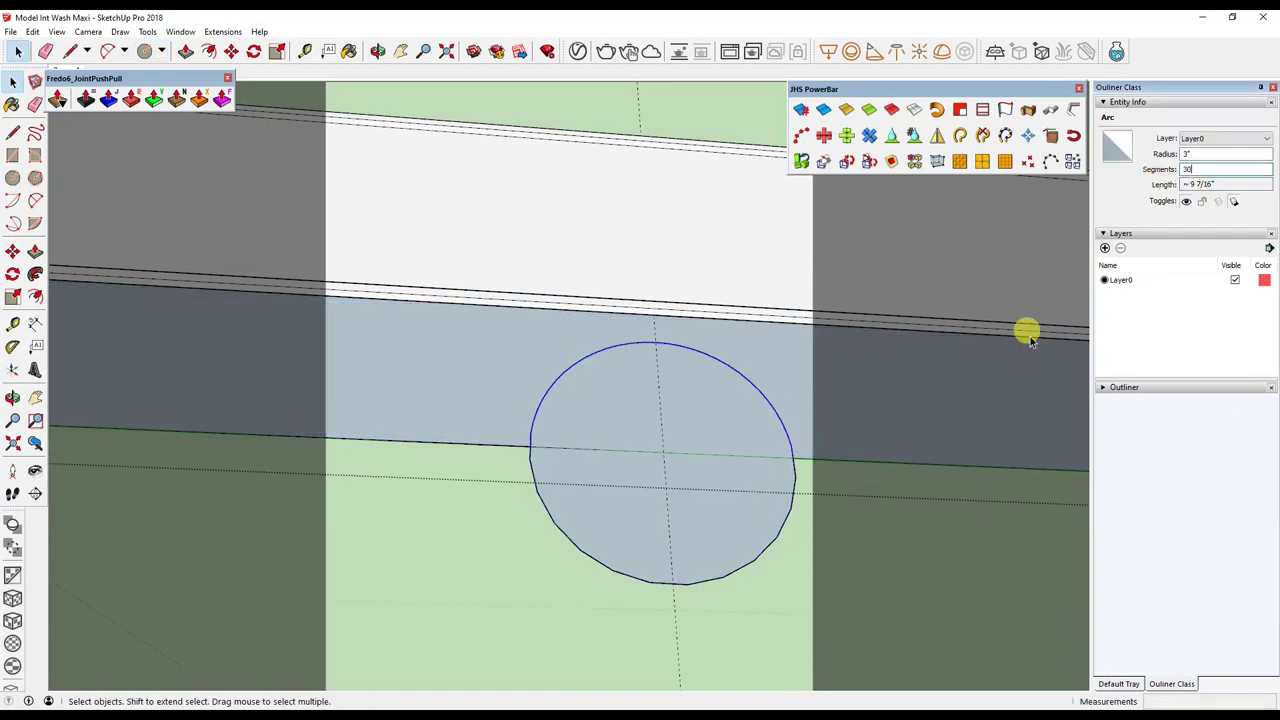
key(ctrl+z)
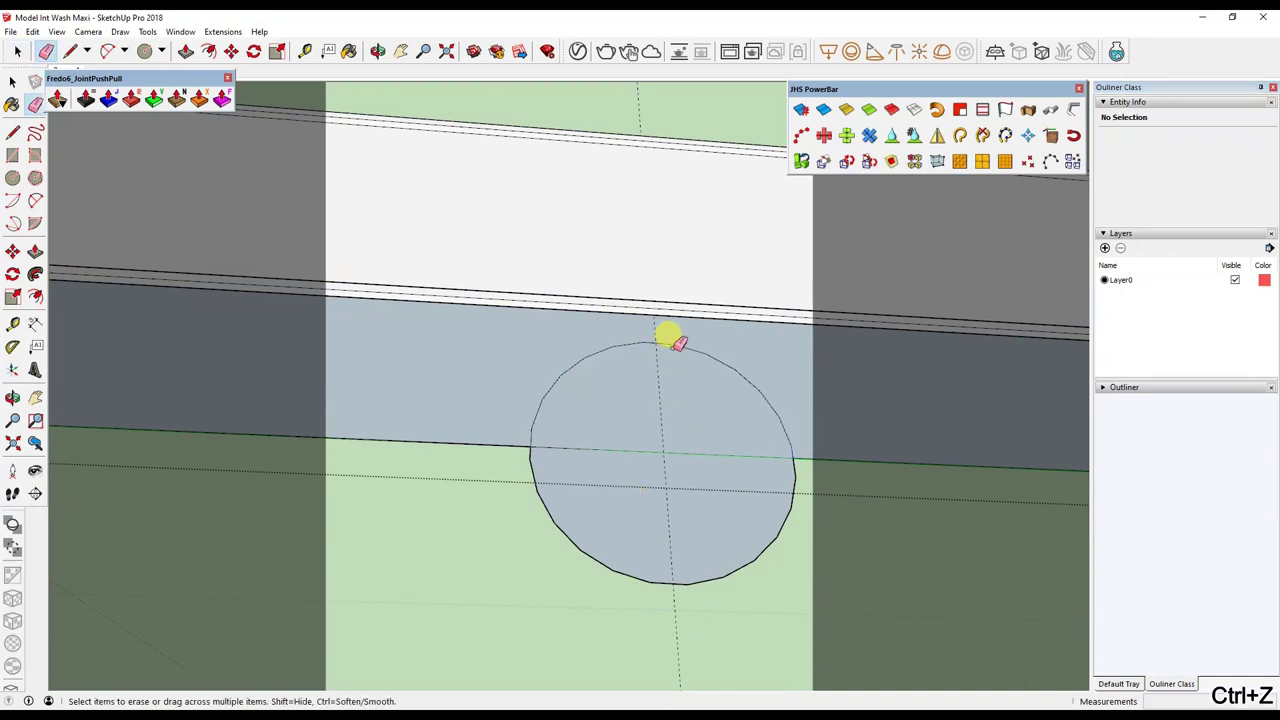
click(678, 343)
Draw a smaller 1-inch circle on the face and trial-extrude it, undoing the pull.
key(c)
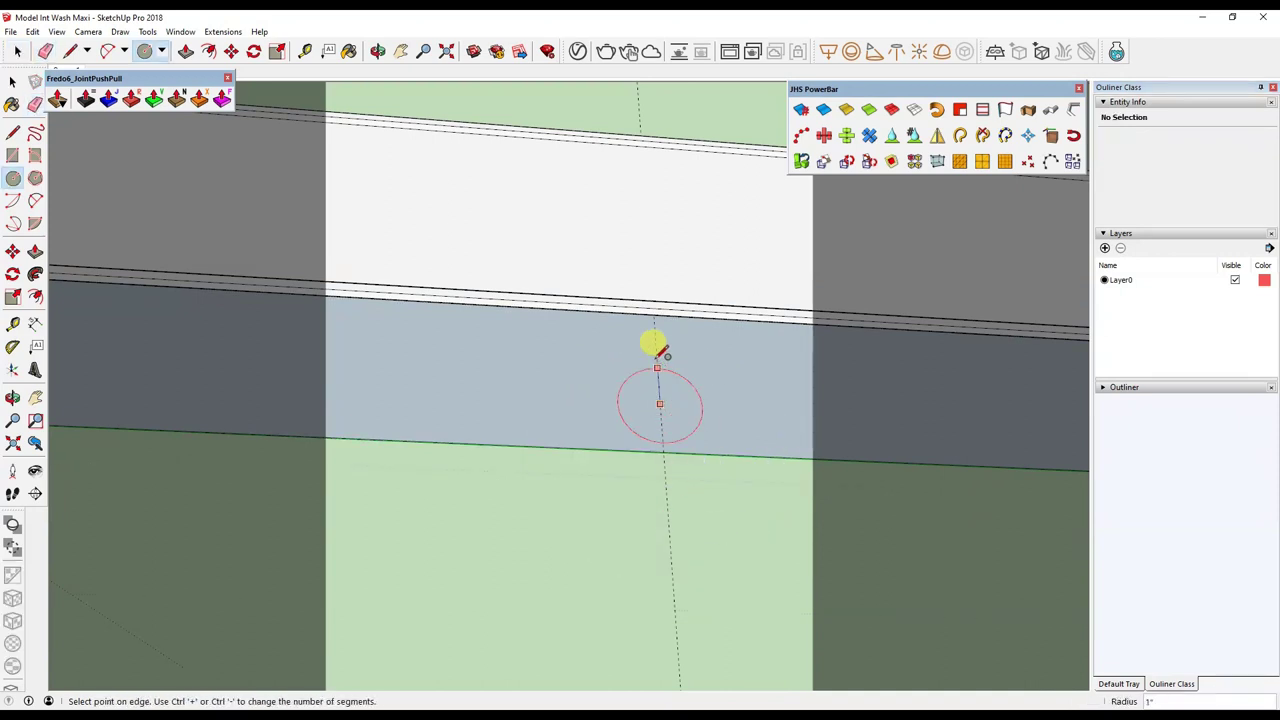
scroll(655, 331, up, 2)
click(652, 318)
mouse_move(652, 318)
middle_down()
mouse_move(677, 397)
mouse_move(654, 434)
mouse_move(811, 502)
middle_up()
key(p)
click(660, 434)
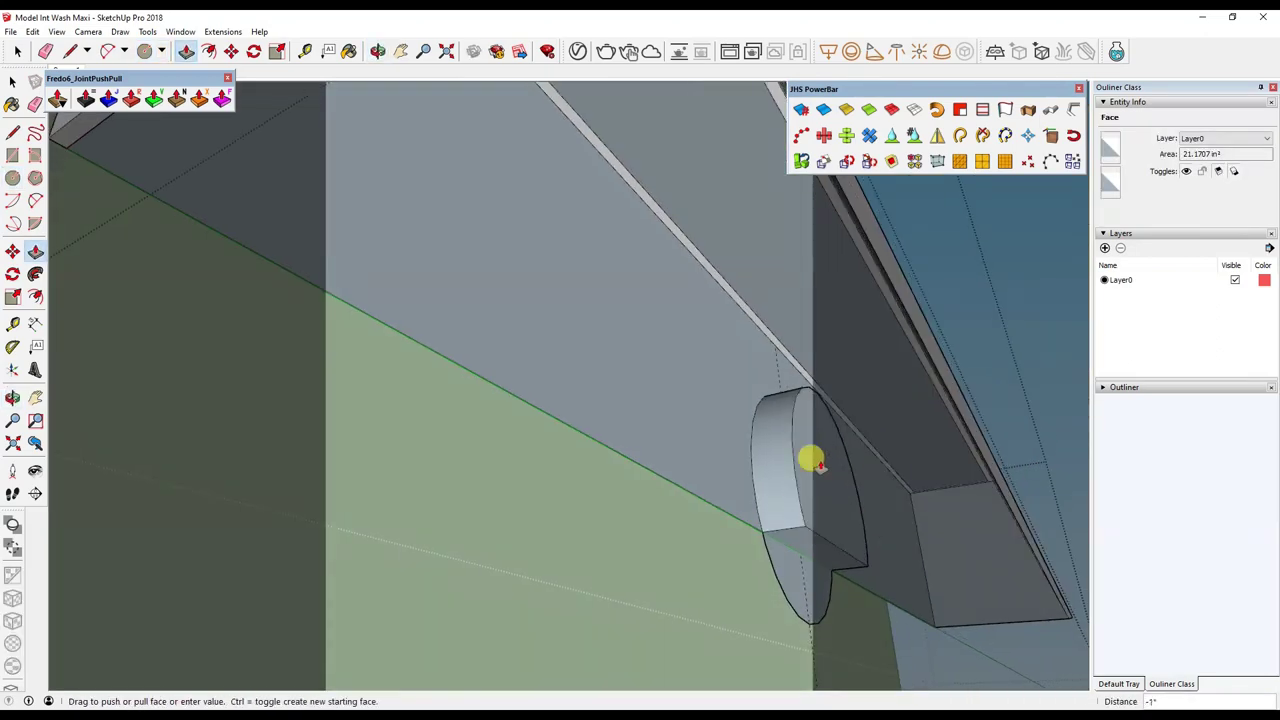
mouse_move(814, 491)
middle_down()
mouse_move(700, 551)
mouse_move(600, 494)
middle_up()
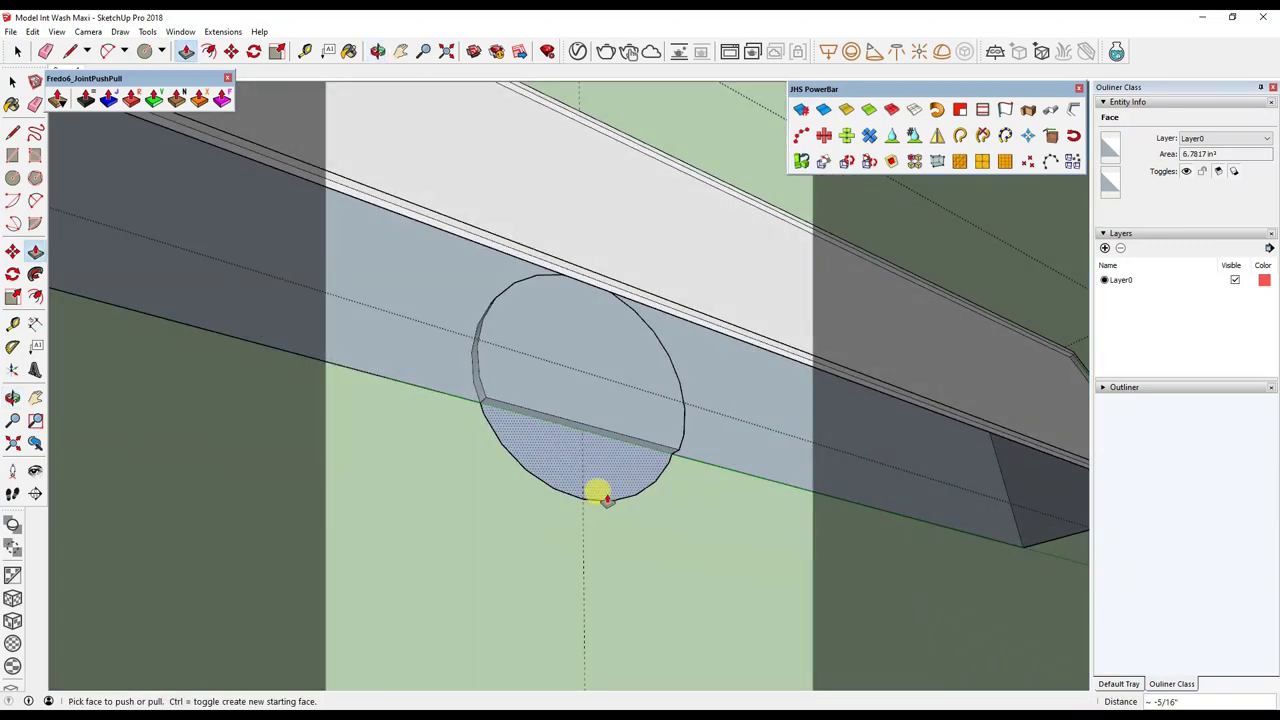
key(ctrl+z)
Adjust the circle's segment count and push the half-circle face 1 inch up into the box.
key(space)
click(491, 294)
click(1192, 170)
middle_drag(730, 398, 677, 371)
key(p)
click(677, 371)
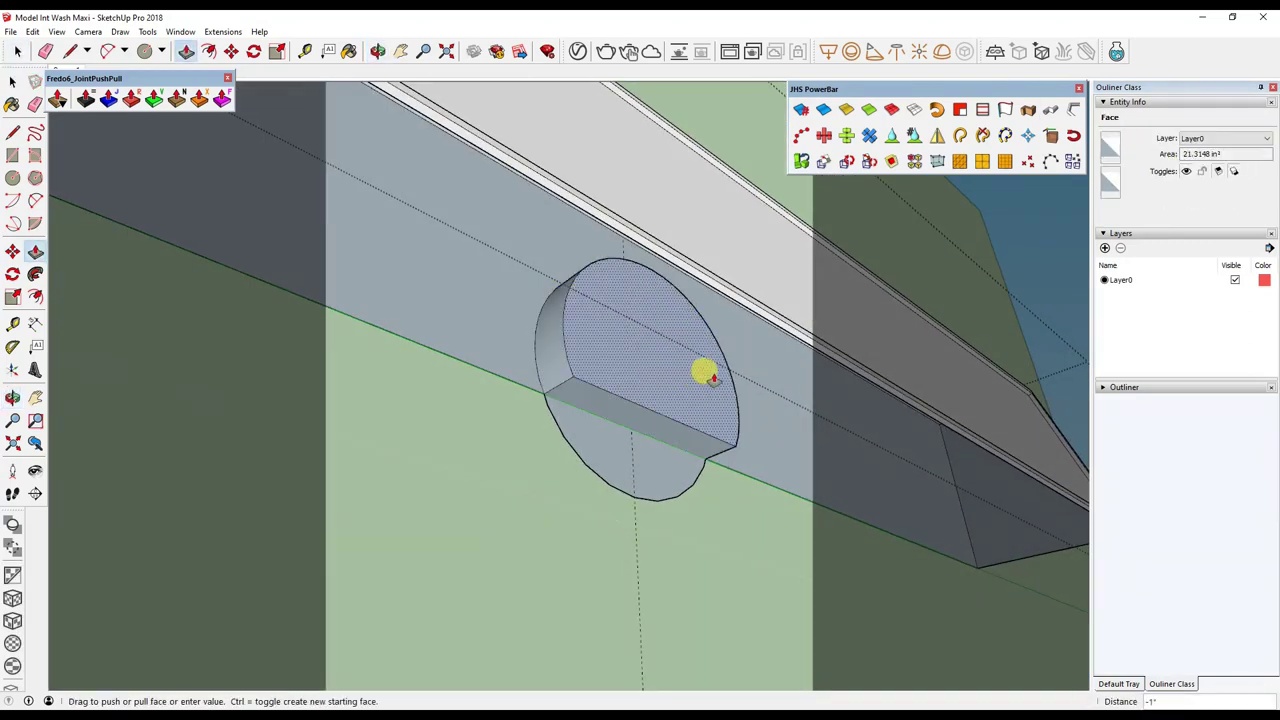
click(623, 460)
key(space)
mouse_move(623, 480)
middle_down()
mouse_move(651, 506)
mouse_move(703, 462)
mouse_move(674, 354)
mouse_move(660, 366)
mouse_move(600, 340)
middle_up()
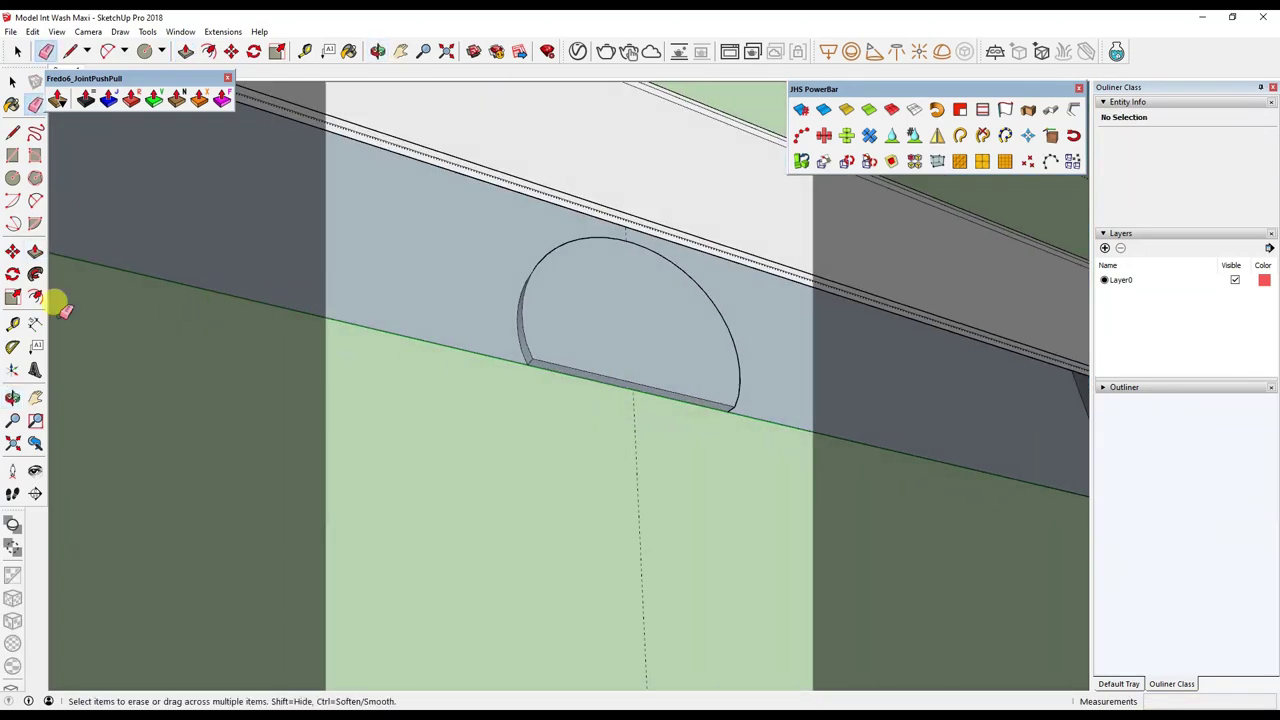
key(t)
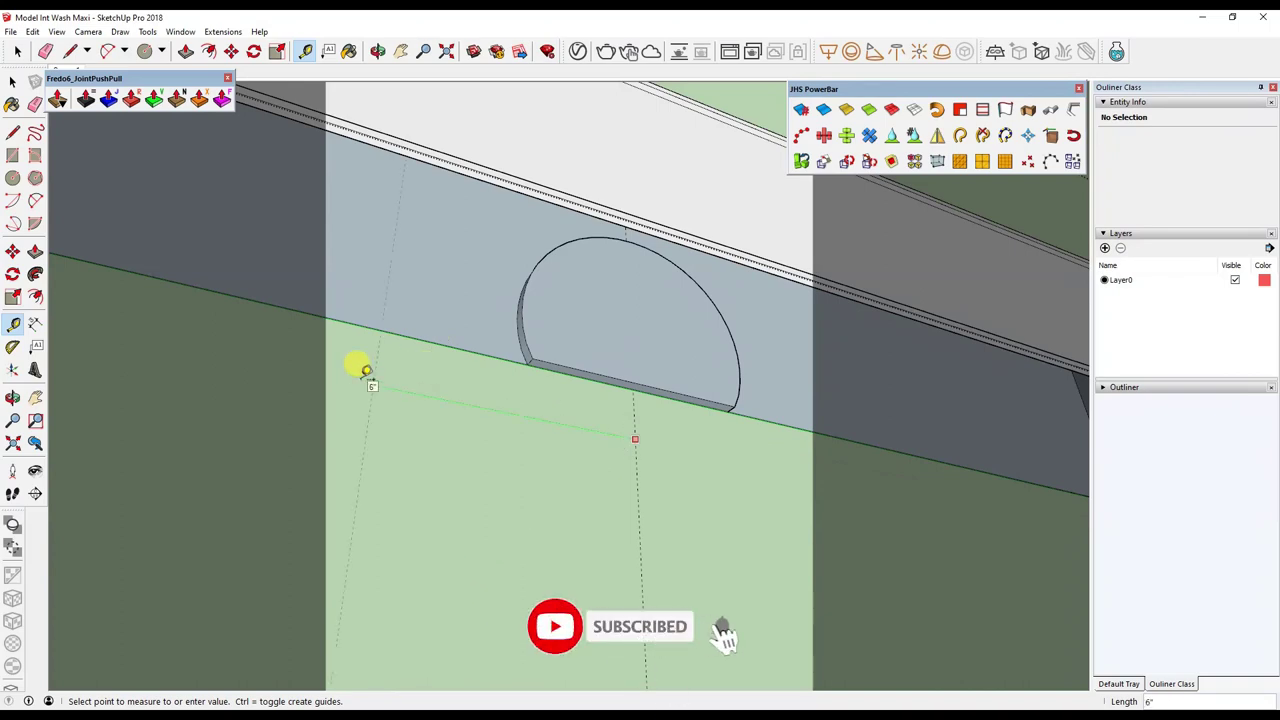
Place two Tape Measure guide lines on the wall below the half-circle recess.
click(634, 436)
middle_drag(634, 434, 609, 434)
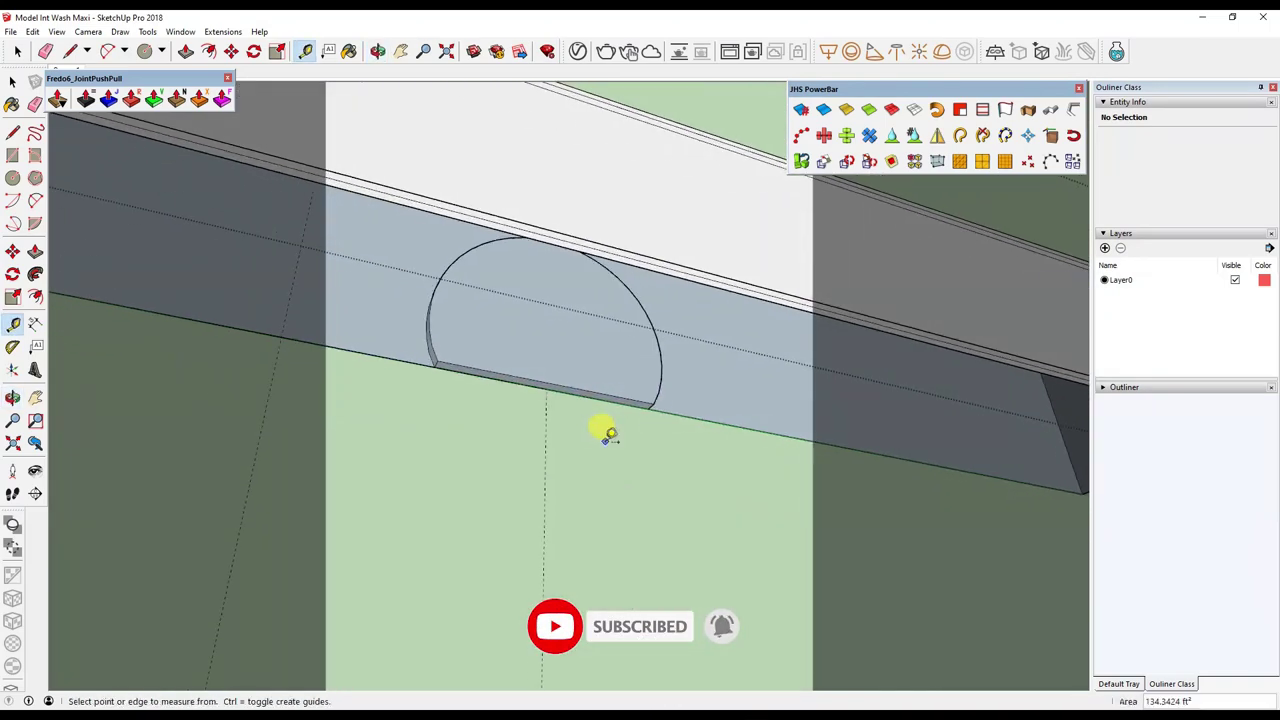
click(776, 484)
mouse_move(766, 486)
middle_down()
mouse_move(749, 471)
mouse_move(750, 392)
middle_up()
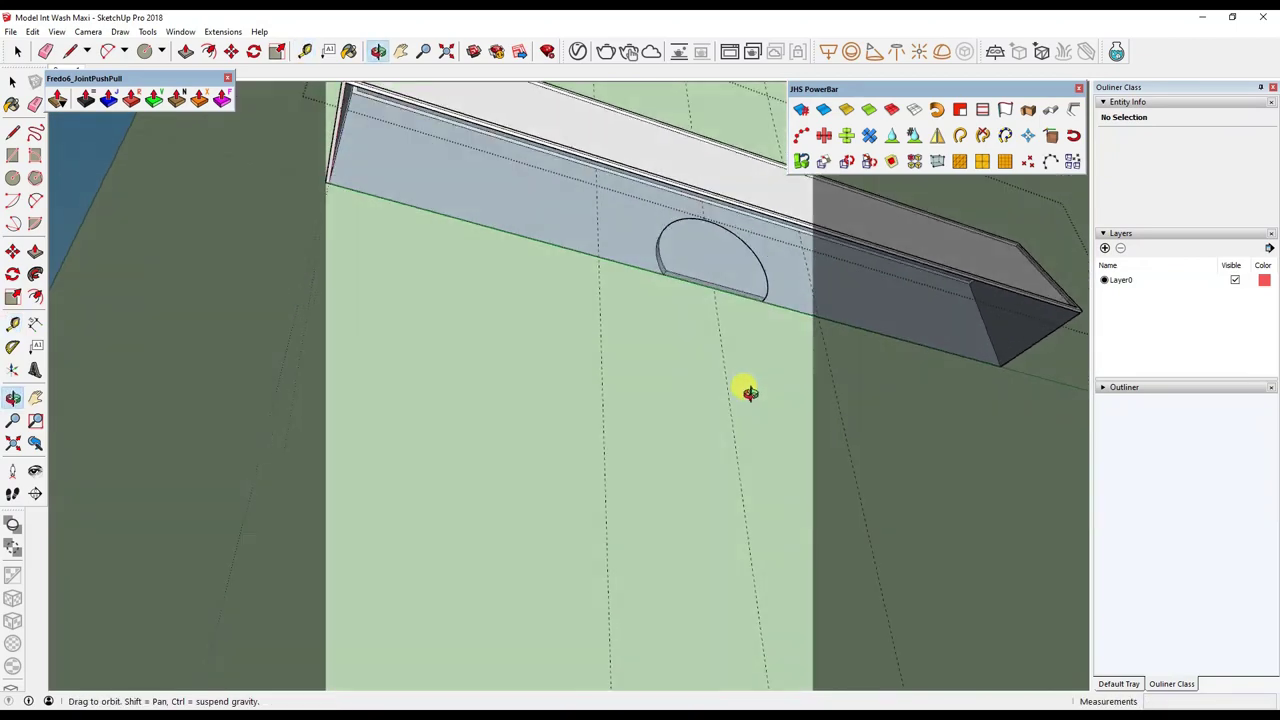
scroll(700, 260, up, 3)
mouse_move(686, 229)
middle_down()
mouse_move(677, 249)
mouse_move(587, 280)
middle_up()
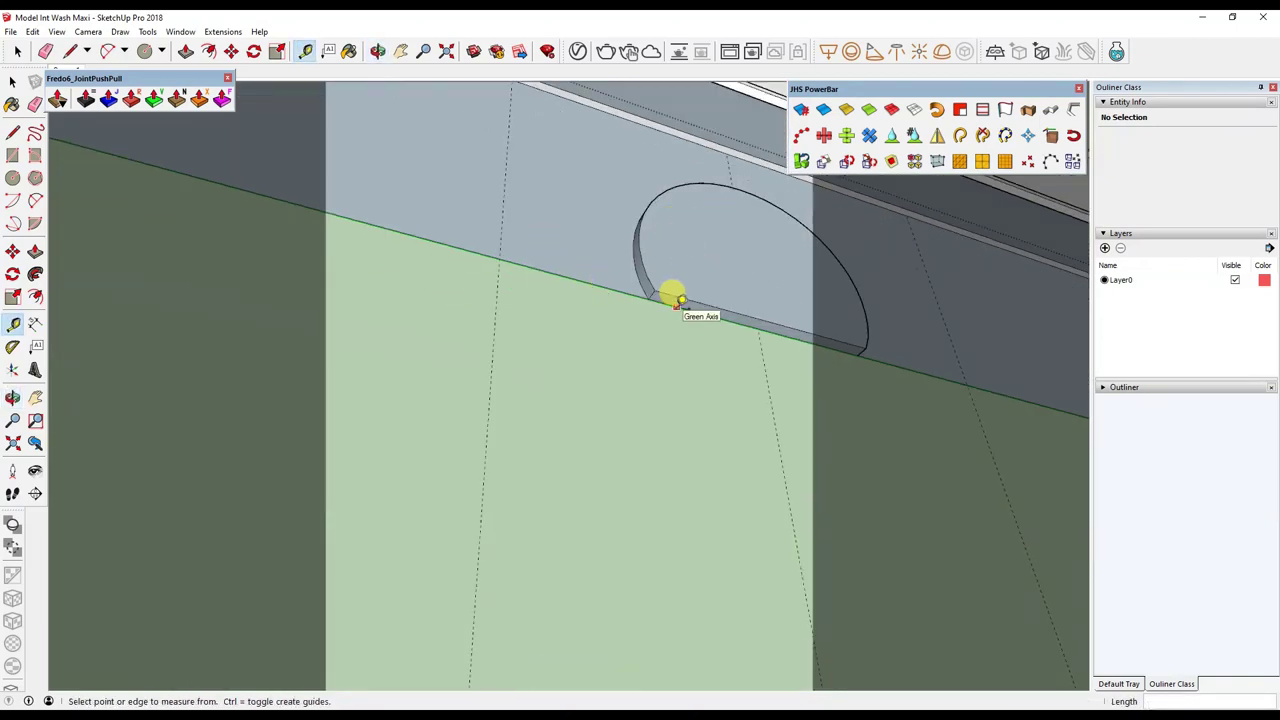
mouse_move(547, 250)
middle_down()
mouse_move(520, 171)
mouse_move(700, 251)
mouse_move(829, 280)
mouse_move(649, 295)
mouse_move(651, 323)
middle_up()
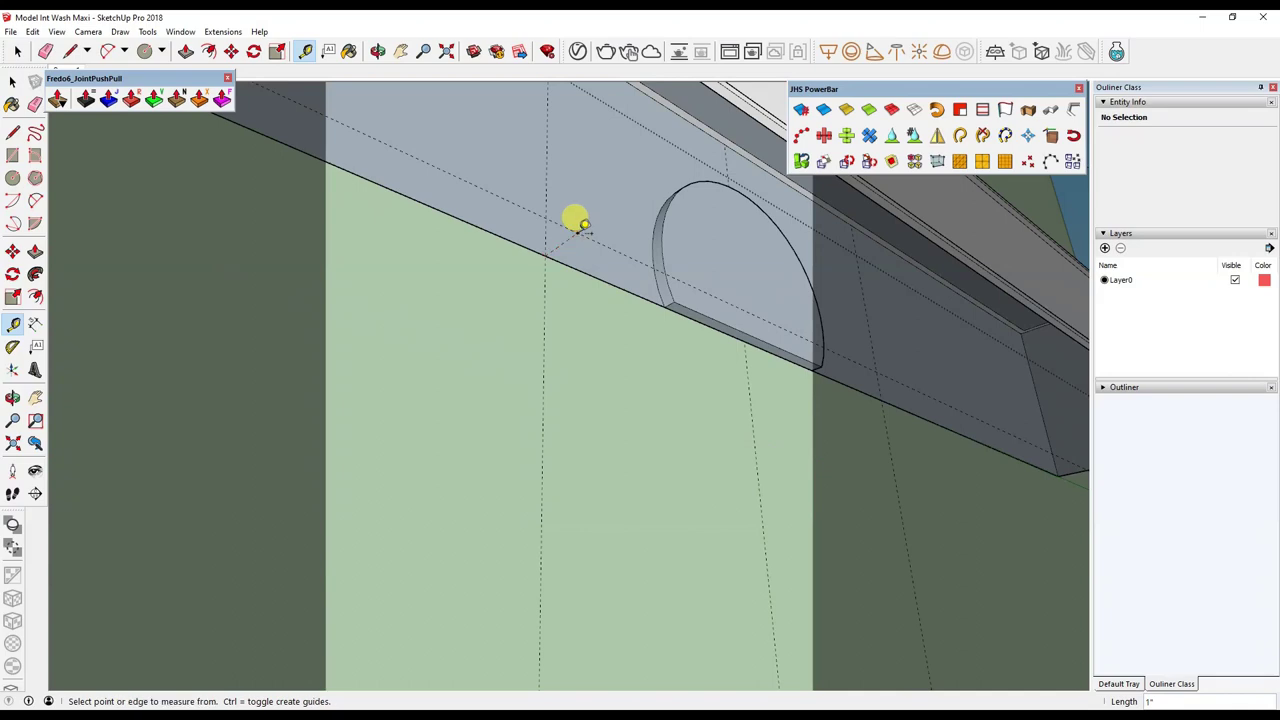
middle_drag(577, 225, 580, 280)
Draw a thin rectangle strip along the box's lower edge beneath the recess.
key(r)
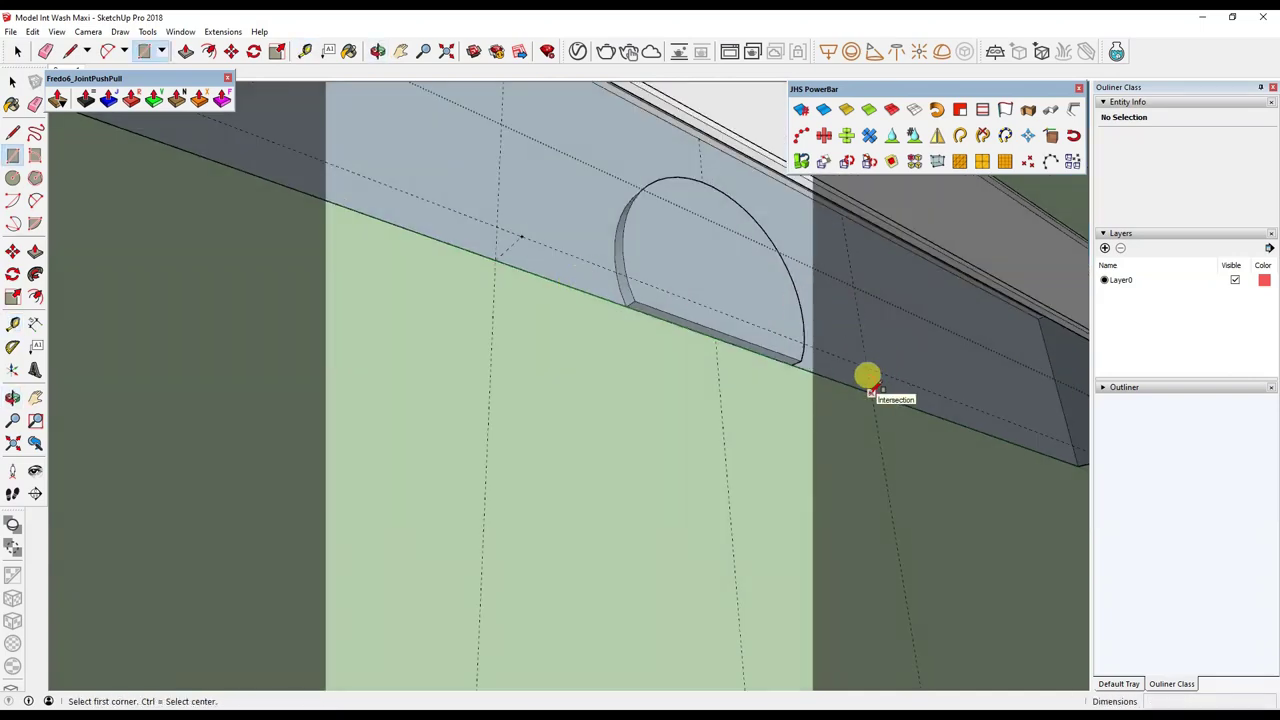
click(520, 222)
mouse_move(623, 234)
middle_down()
mouse_move(571, 271)
mouse_move(649, 283)
mouse_move(686, 314)
mouse_move(691, 291)
mouse_move(670, 272)
middle_up()
key(e)
key(p)
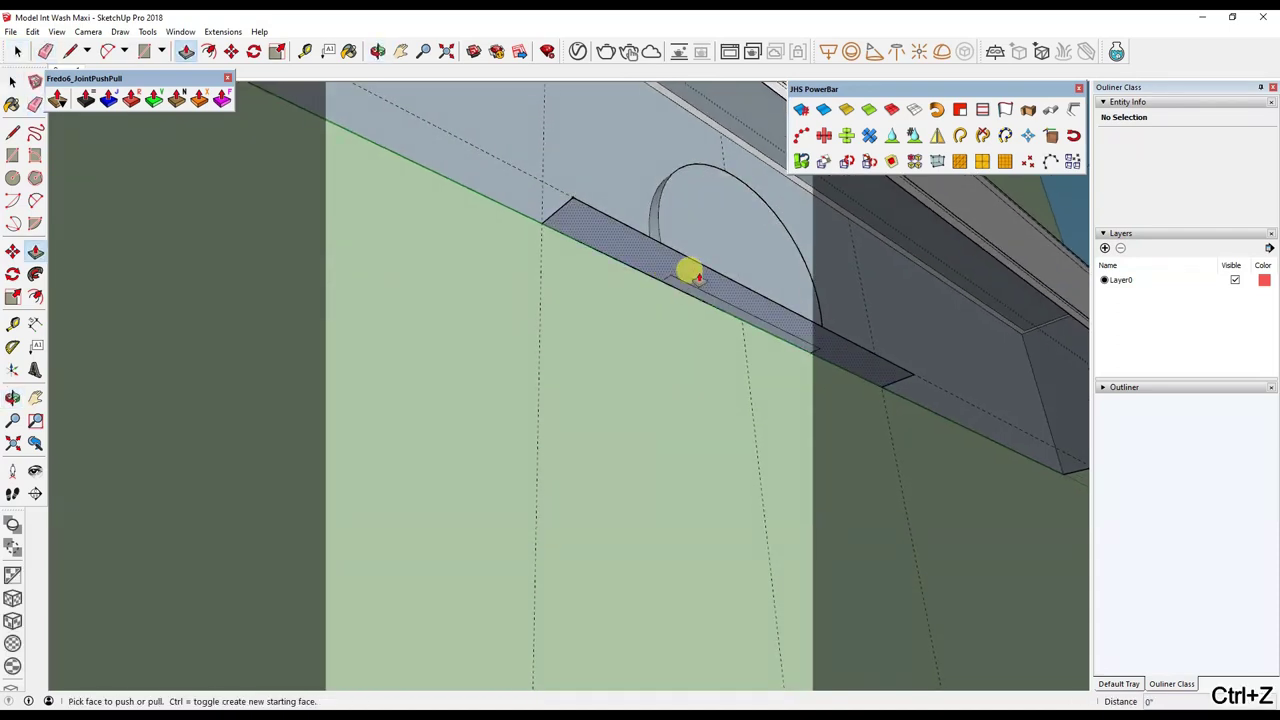
click(697, 290)
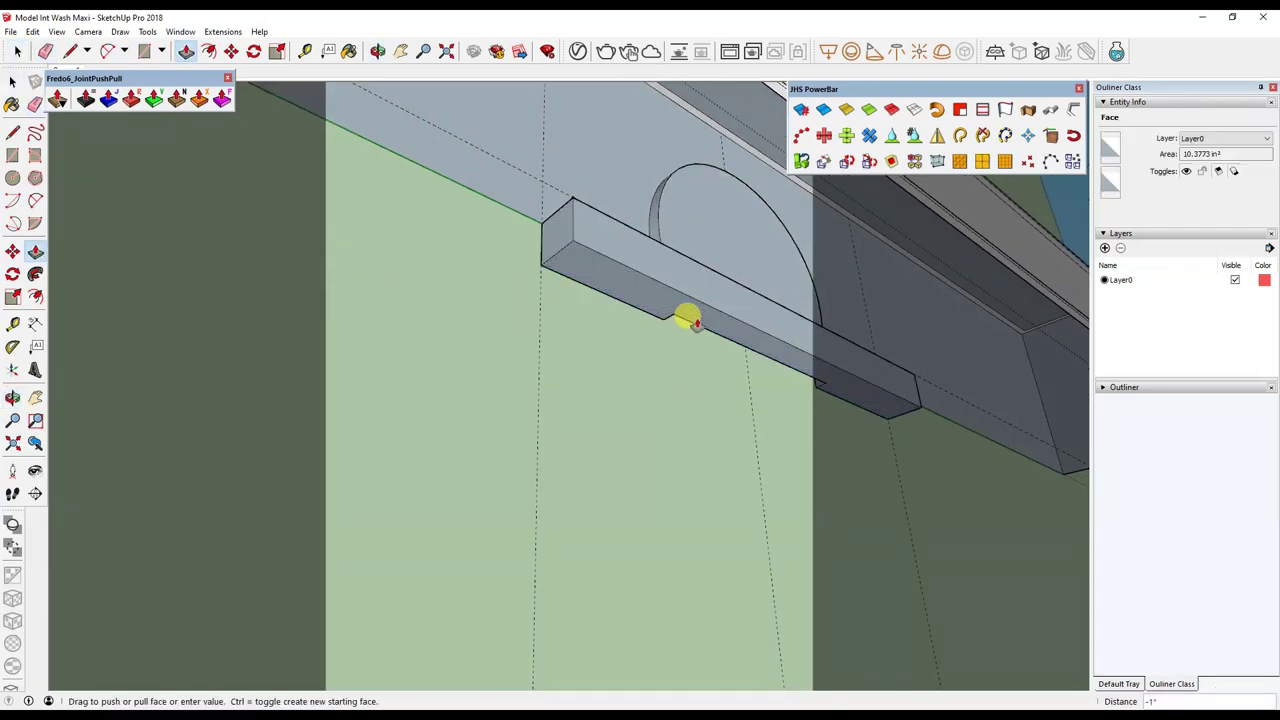
key(Escape)
key(space)
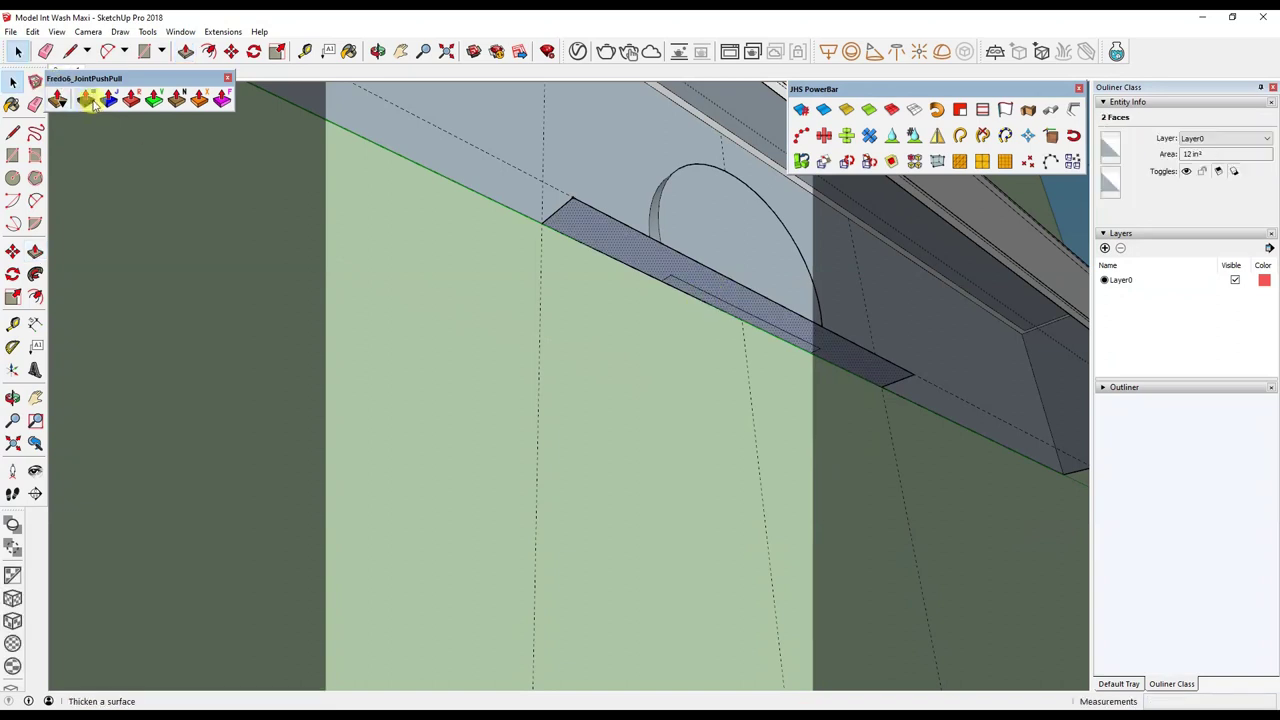
Thicken the strip with JointPushPull at a 1/4" offset to form the bar.
click(86, 100)
click(734, 305)
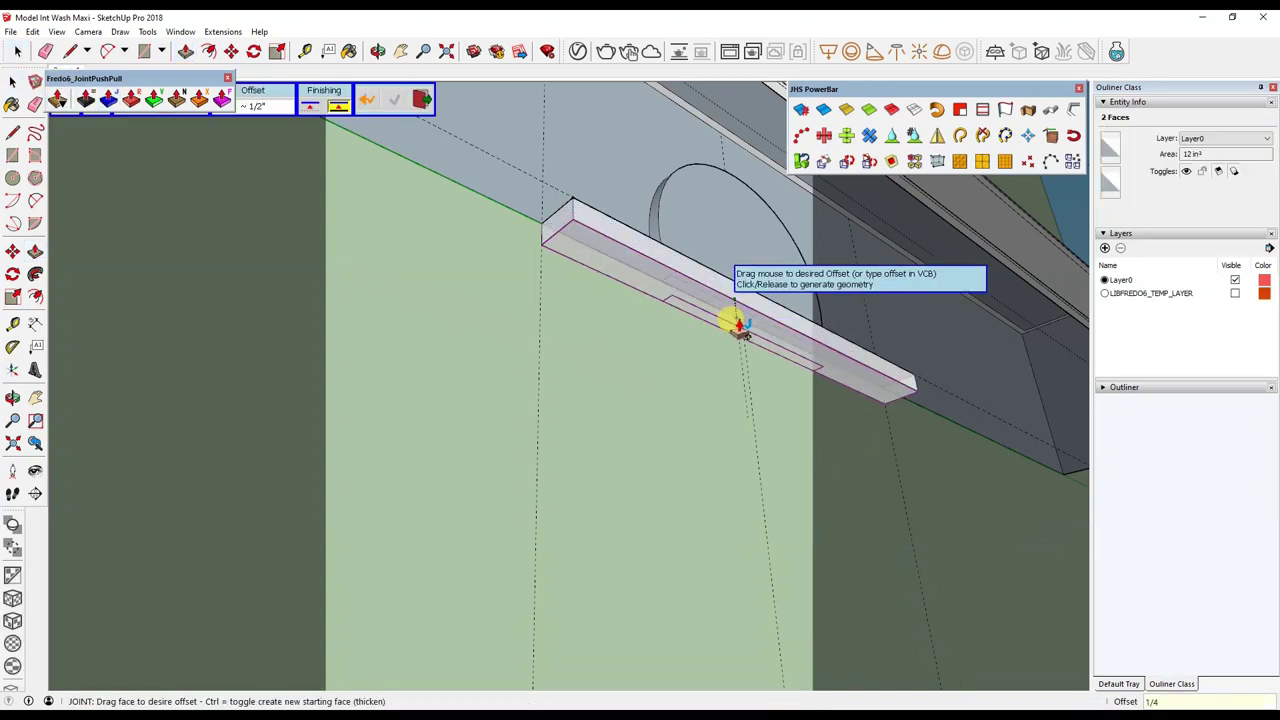
click(734, 316)
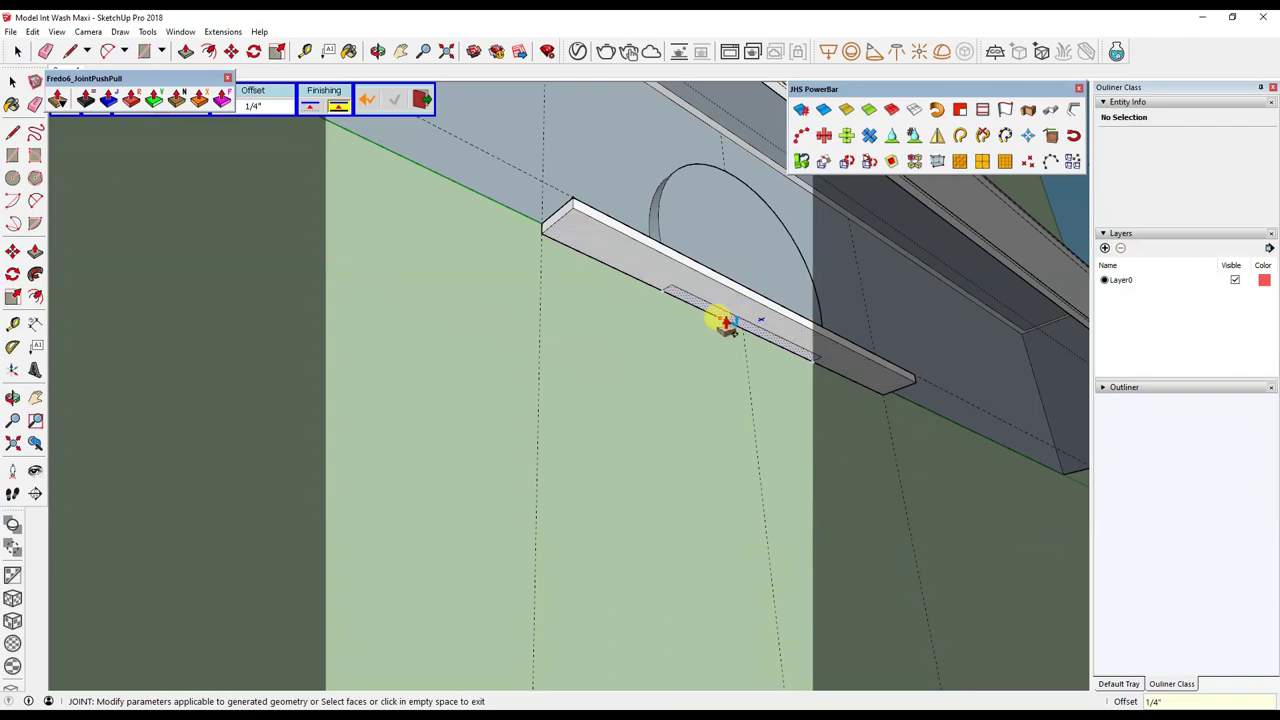
mouse_move(740, 310)
middle_down()
mouse_move(720, 294)
mouse_move(789, 363)
middle_up()
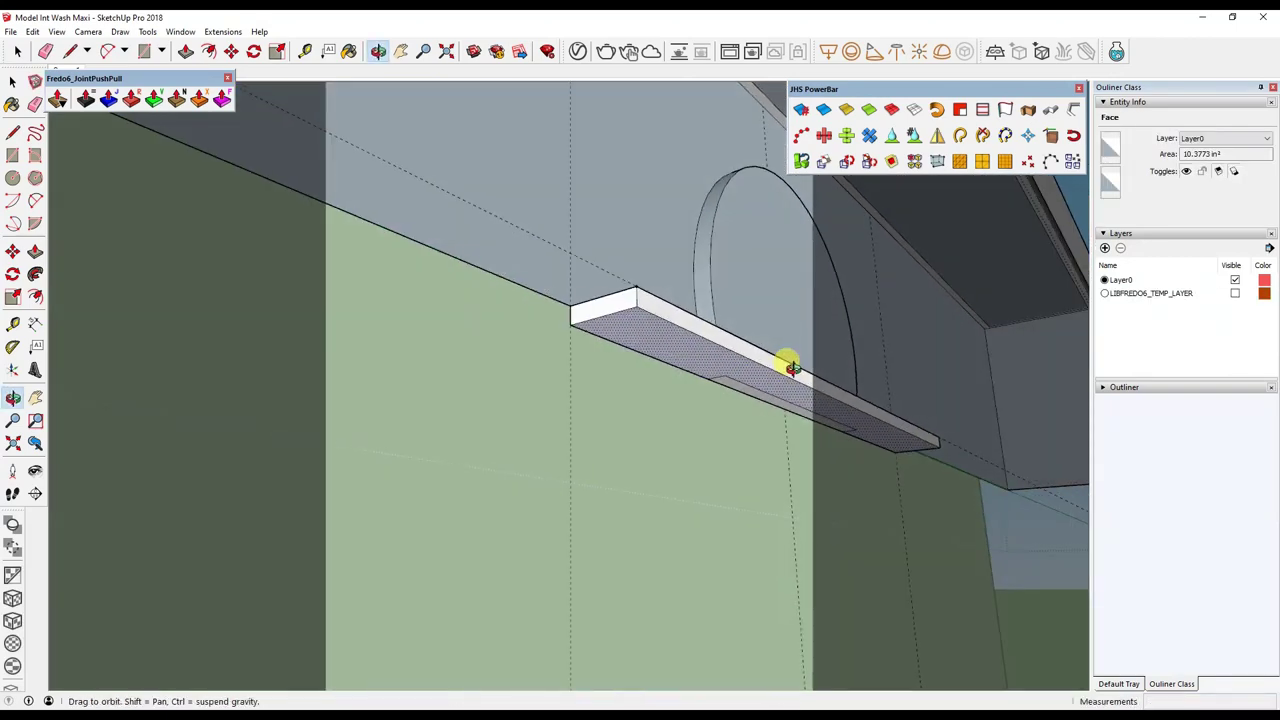
click(18, 327)
mouse_move(763, 347)
middle_down()
mouse_move(851, 429)
mouse_move(794, 389)
middle_up()
key(e)
key(space)
mouse_move(733, 350)
middle_down()
mouse_move(720, 323)
mouse_move(694, 331)
middle_up()
key(c)
key(r)
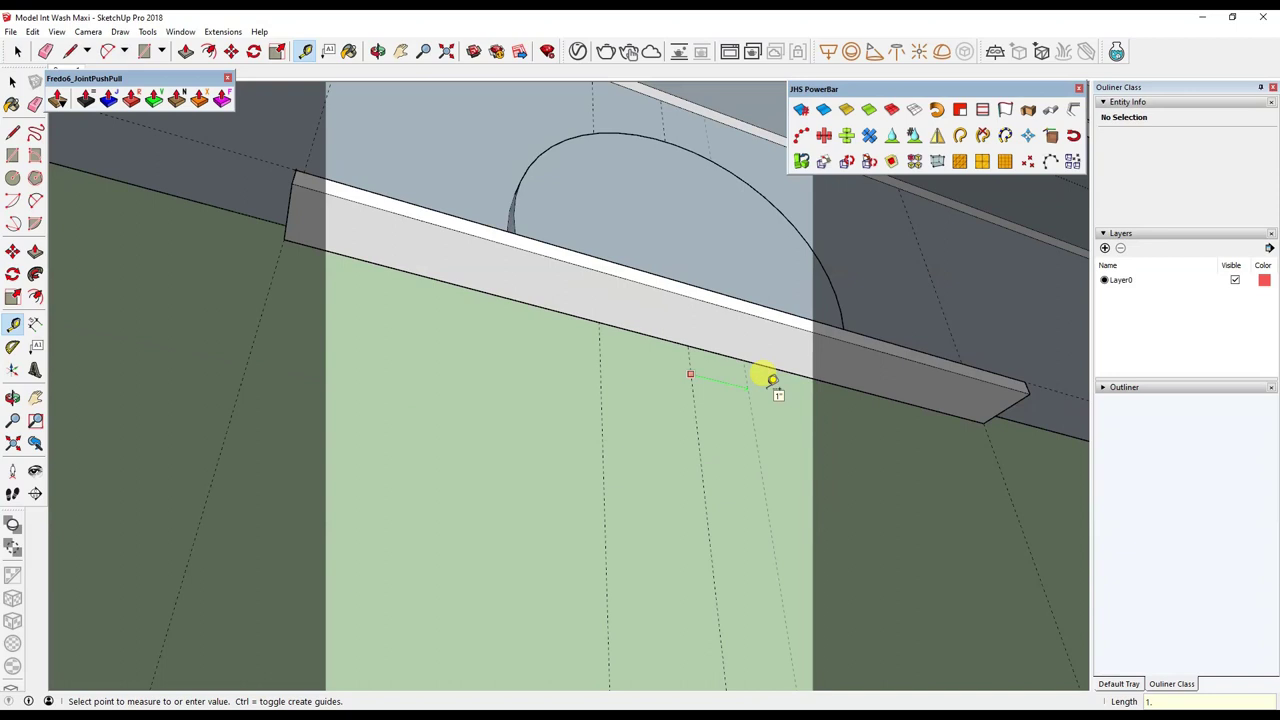
Draw a rectangle on the bar and pull it down 1'3" into a post.
mouse_move(772, 380)
middle_down()
mouse_move(663, 337)
mouse_move(683, 374)
middle_up()
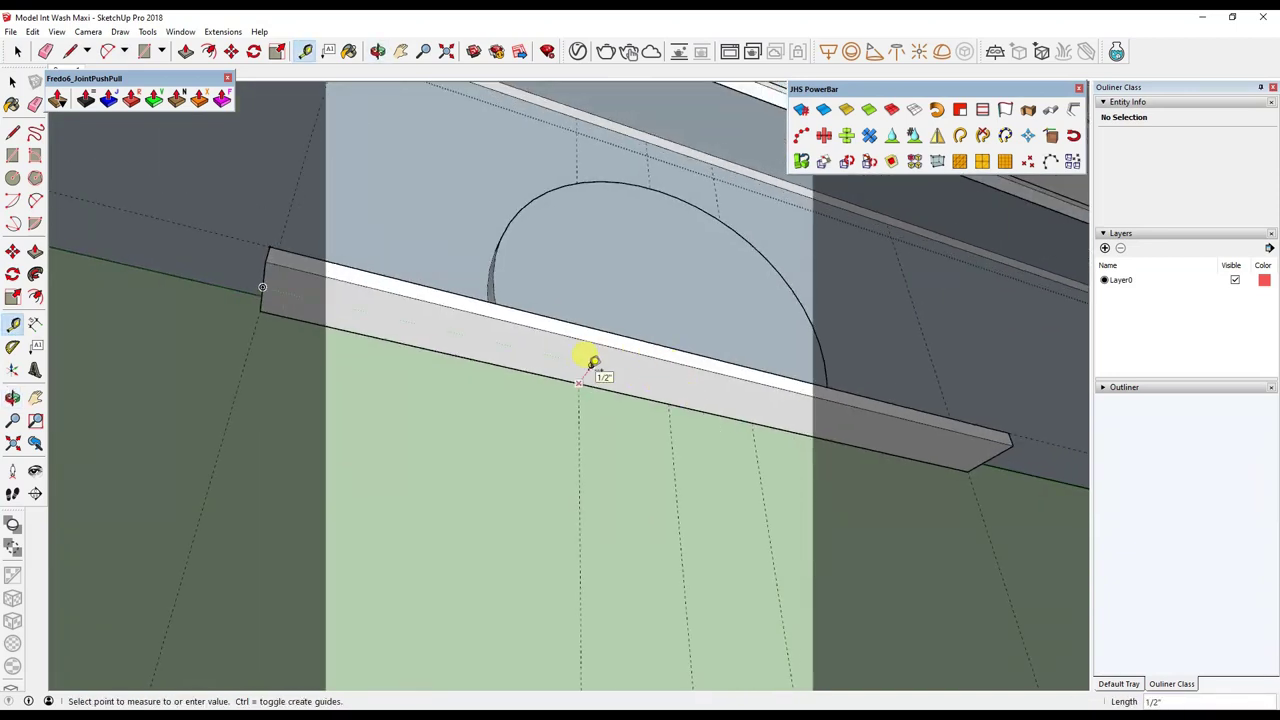
mouse_move(697, 387)
middle_down()
mouse_move(660, 286)
mouse_move(616, 356)
middle_up()
key(r)
click(740, 452)
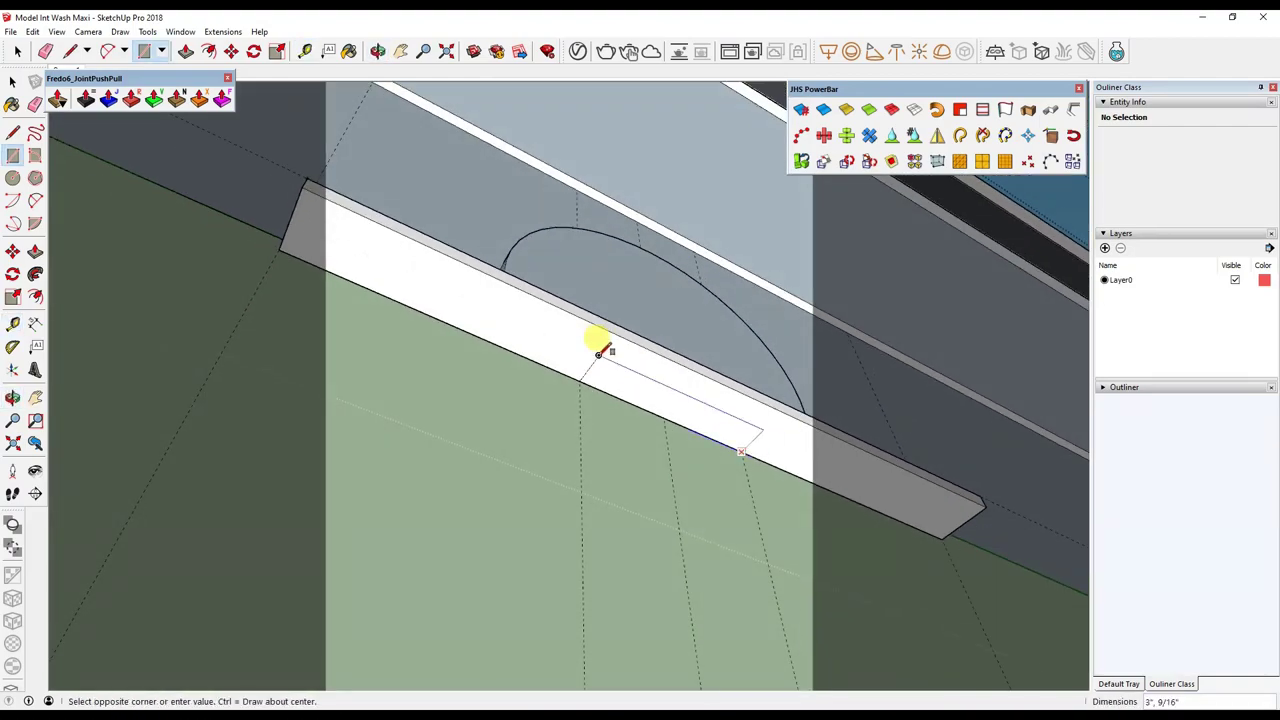
mouse_move(628, 400)
middle_down()
mouse_move(651, 409)
mouse_move(654, 443)
middle_up()
key(p)
drag(660, 505, 669, 583)
middle_drag(669, 583, 709, 429)
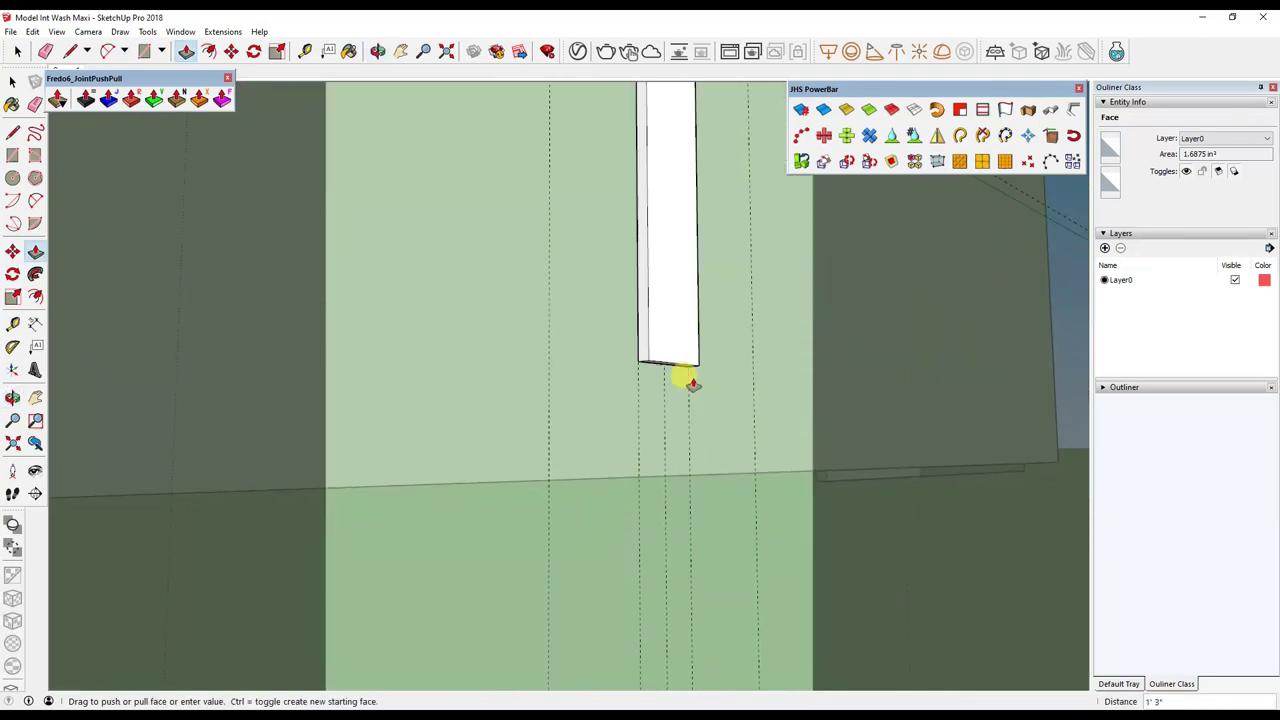
mouse_move(678, 490)
middle_down()
mouse_move(666, 280)
mouse_move(671, 316)
middle_up()
Scale the post's bottom face to 0.60 on the green axis to taper it.
key(space)
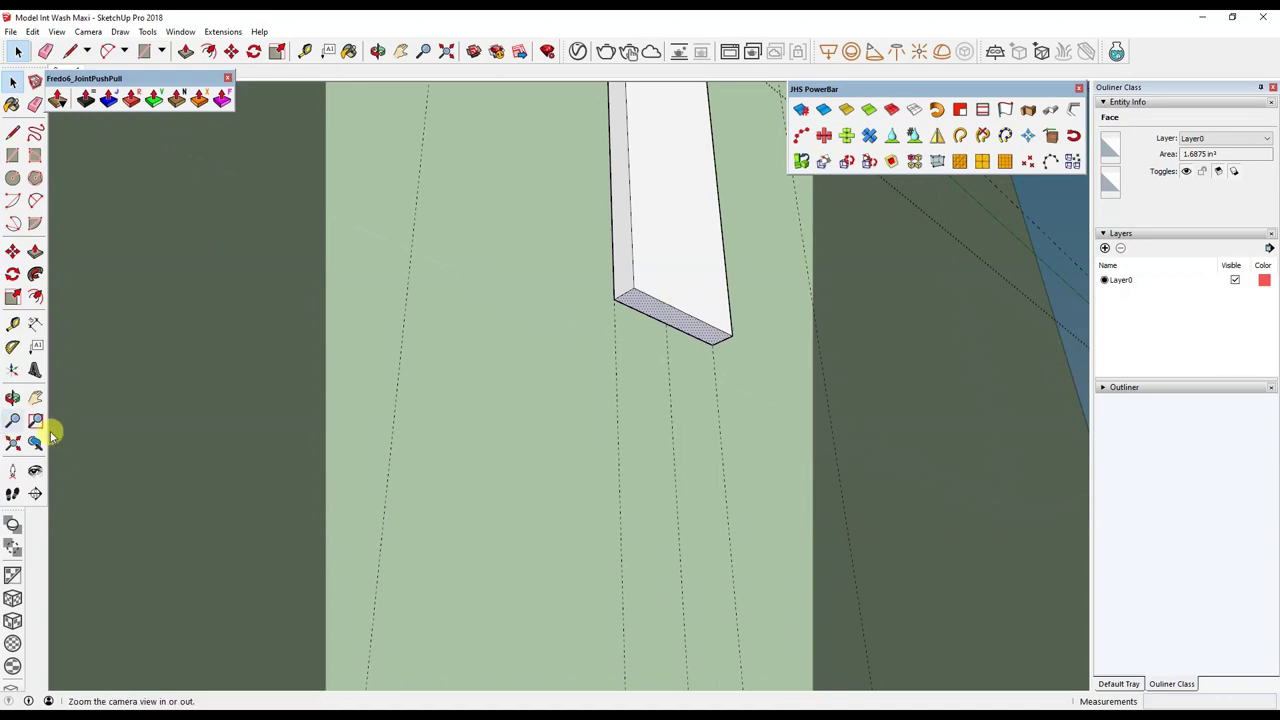
key(s)
drag(713, 344, 673, 320)
mouse_move(668, 318)
middle_down()
mouse_move(686, 423)
mouse_move(614, 503)
mouse_move(846, 457)
mouse_move(708, 338)
mouse_move(709, 240)
mouse_move(651, 286)
mouse_move(620, 250)
middle_up()
Open the V-Ray Asset Editor beside the model and show its materials list.
click(577, 51)
drag(593, 142, 829, 96)
click(777, 121)
Delete all guide lines with Edit > Delete Guides.
click(16, 33)
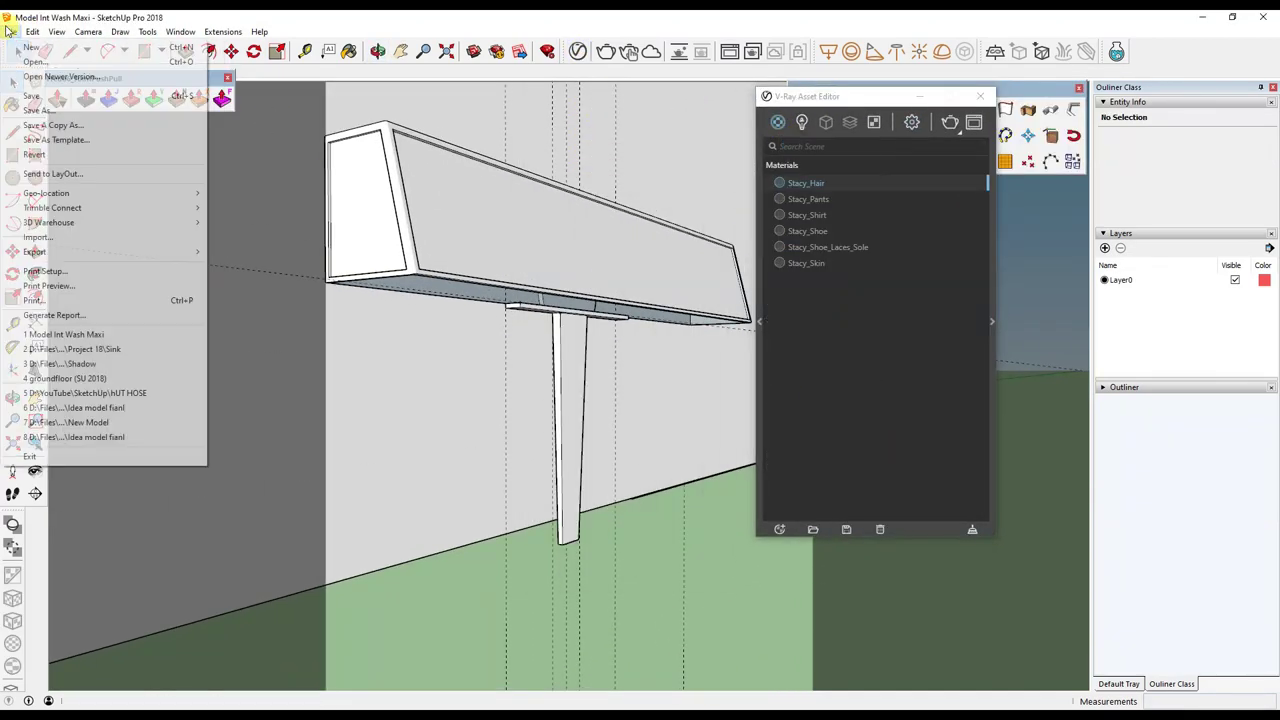
click(12, 83)
click(33, 32)
click(106, 157)
mouse_move(420, 260)
middle_down()
mouse_move(534, 323)
mouse_move(571, 229)
mouse_move(697, 312)
mouse_move(477, 363)
mouse_move(486, 323)
middle_up()
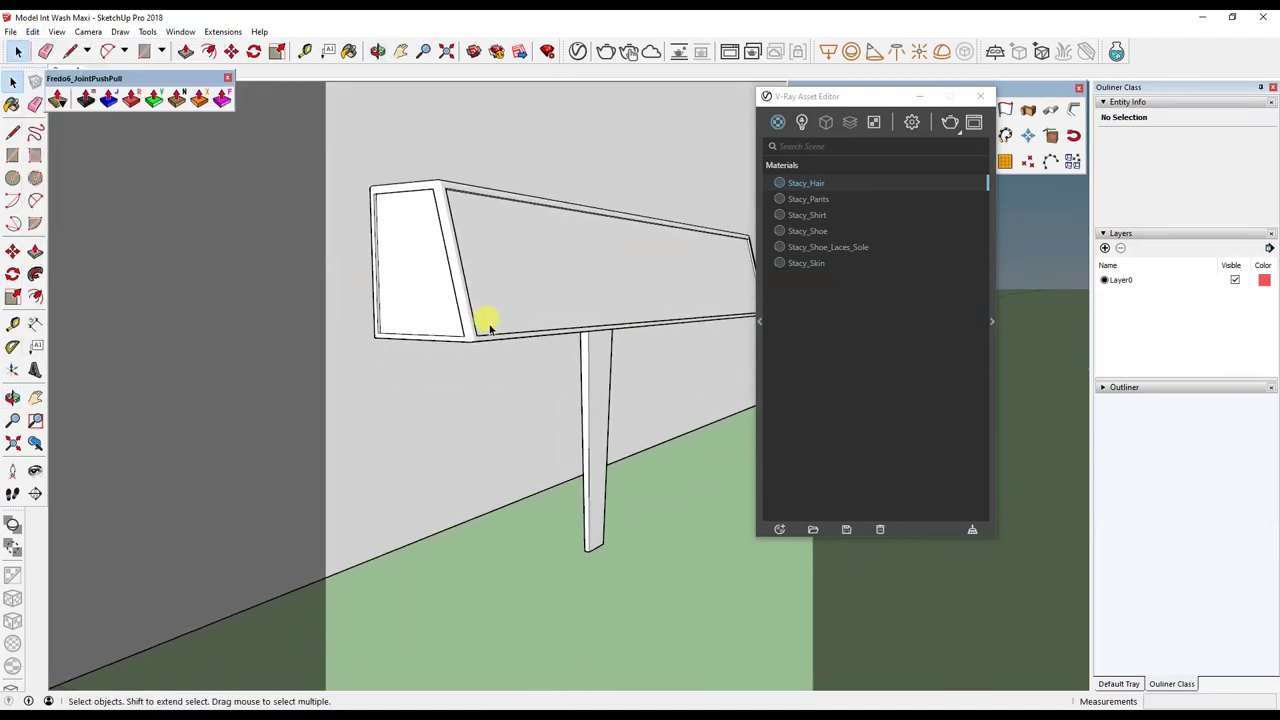
Reopen the V-Ray Asset Editor and triple-click the shelf to select its contents.
click(608, 62)
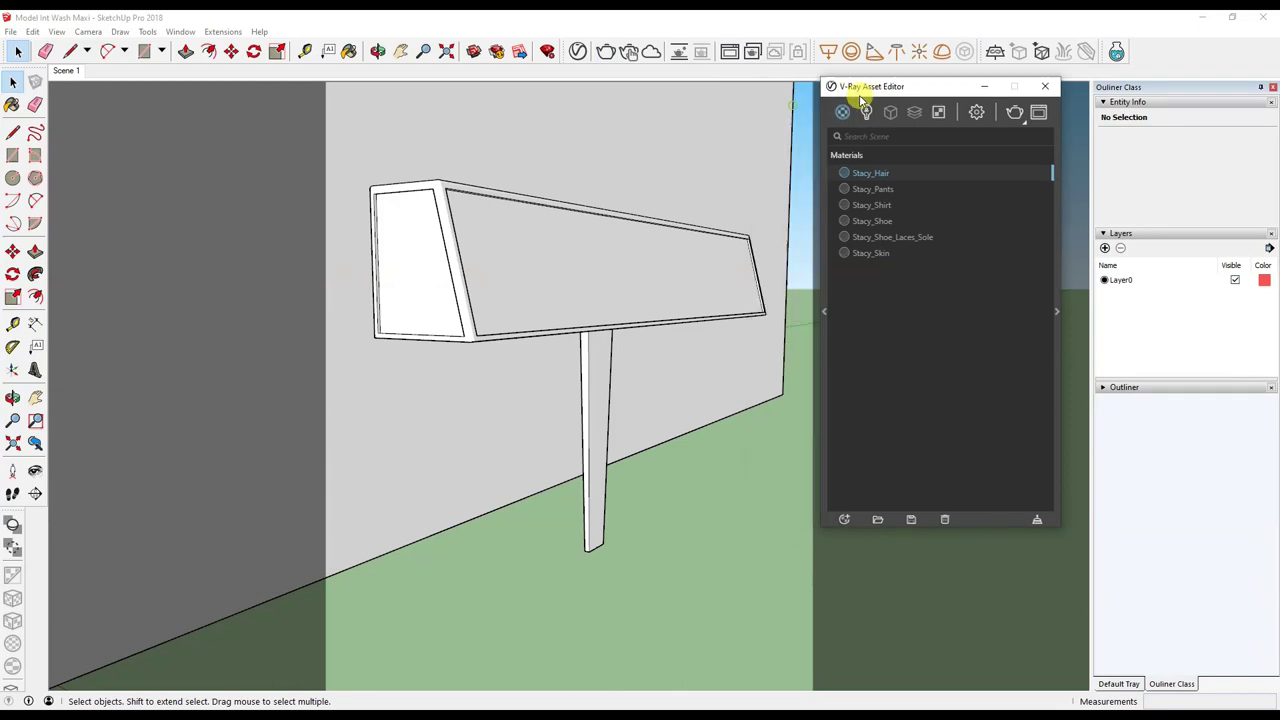
scroll(457, 300, up, 2)
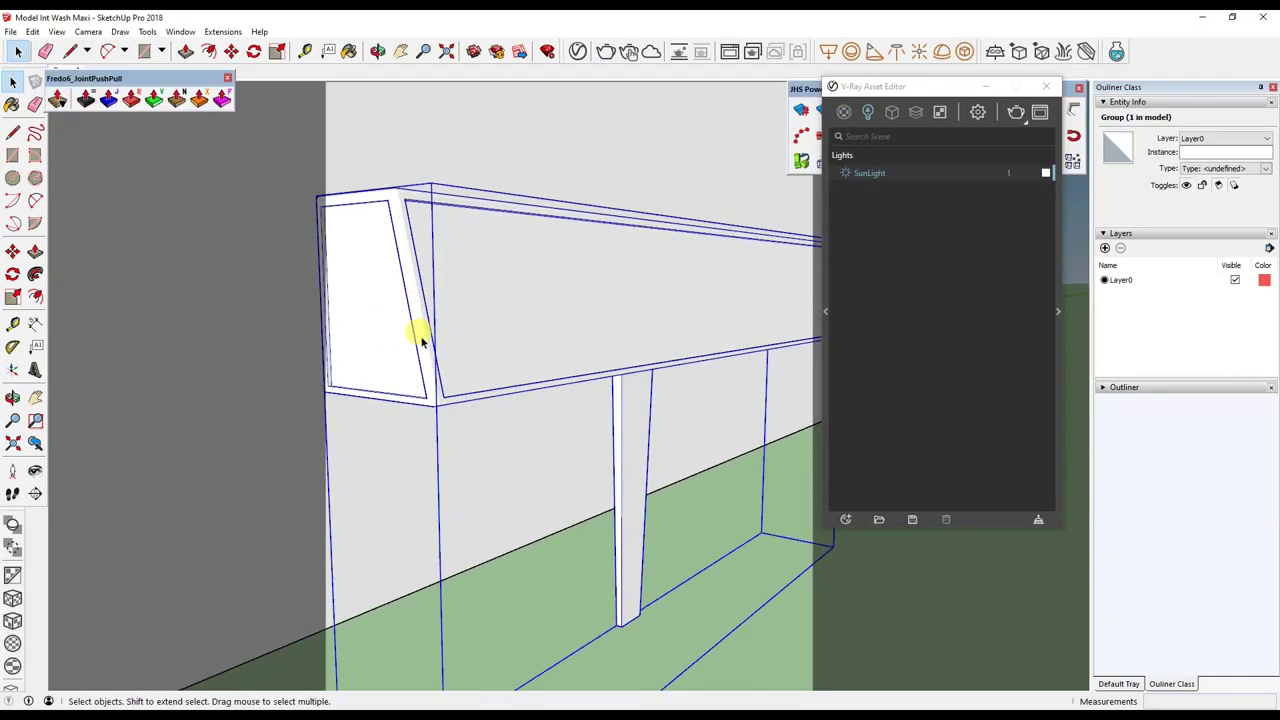
triple_click(420, 340)
scroll(420, 340, down, 3)
mouse_move(415, 334)
middle_down()
mouse_move(409, 449)
mouse_move(386, 357)
mouse_move(455, 350)
mouse_move(457, 263)
mouse_move(514, 443)
mouse_move(466, 297)
mouse_move(342, 342)
mouse_move(608, 420)
mouse_move(223, 429)
mouse_move(629, 500)
mouse_move(383, 374)
mouse_move(646, 486)
mouse_move(566, 491)
mouse_move(303, 449)
mouse_move(433, 480)
mouse_move(485, 528)
middle_up()
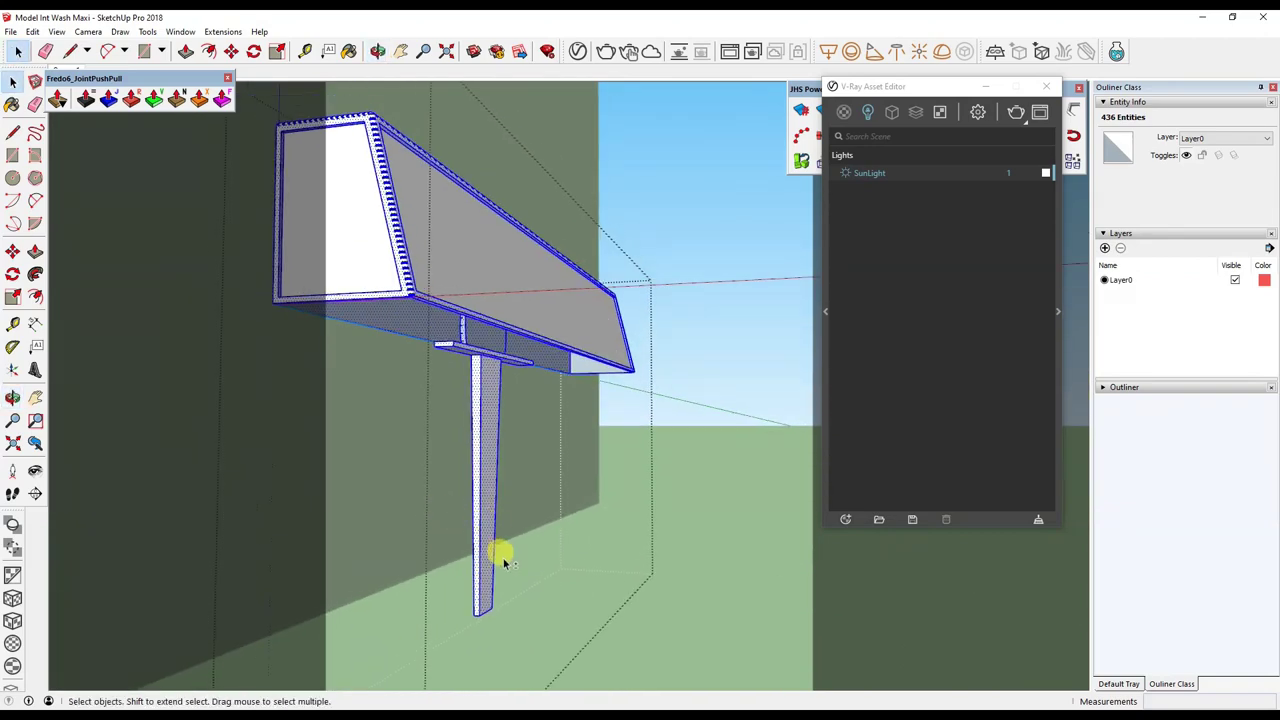
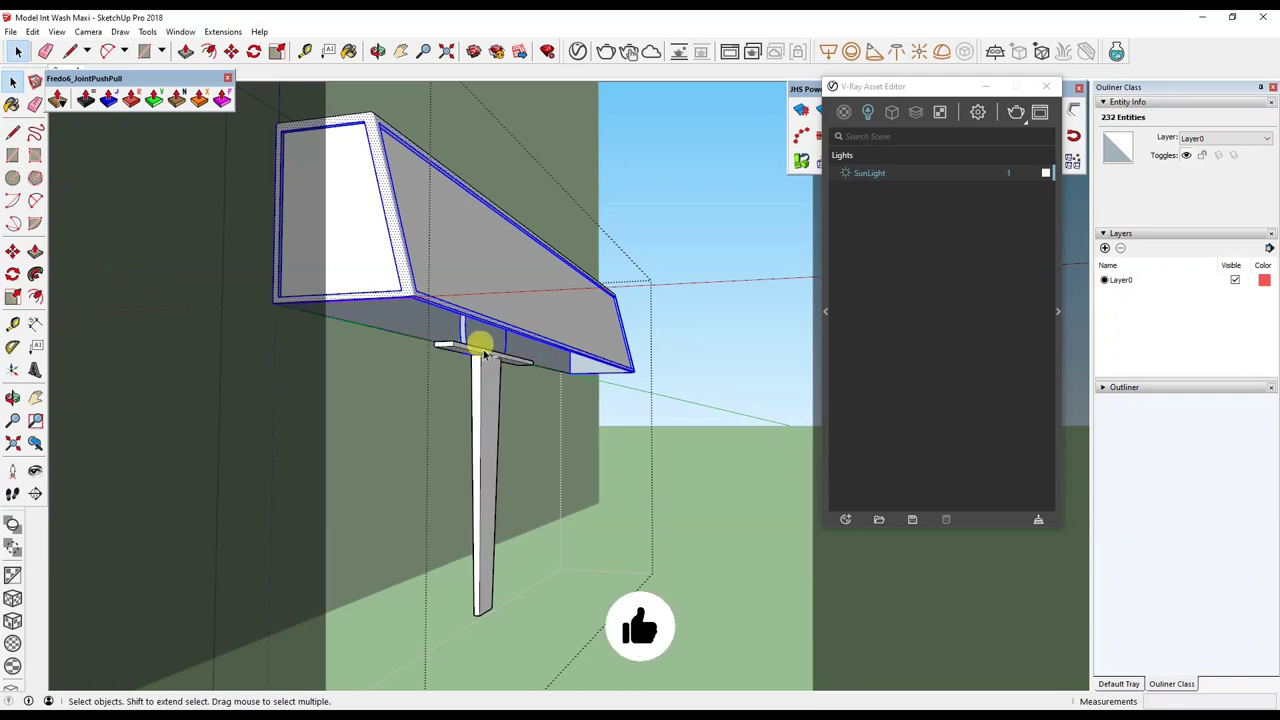
Add the Copper Brushed 5cm metal from the V-Ray library's Metal category to the scene.
scroll(471, 329, up, 3)
middle_drag(471, 334, 553, 418)
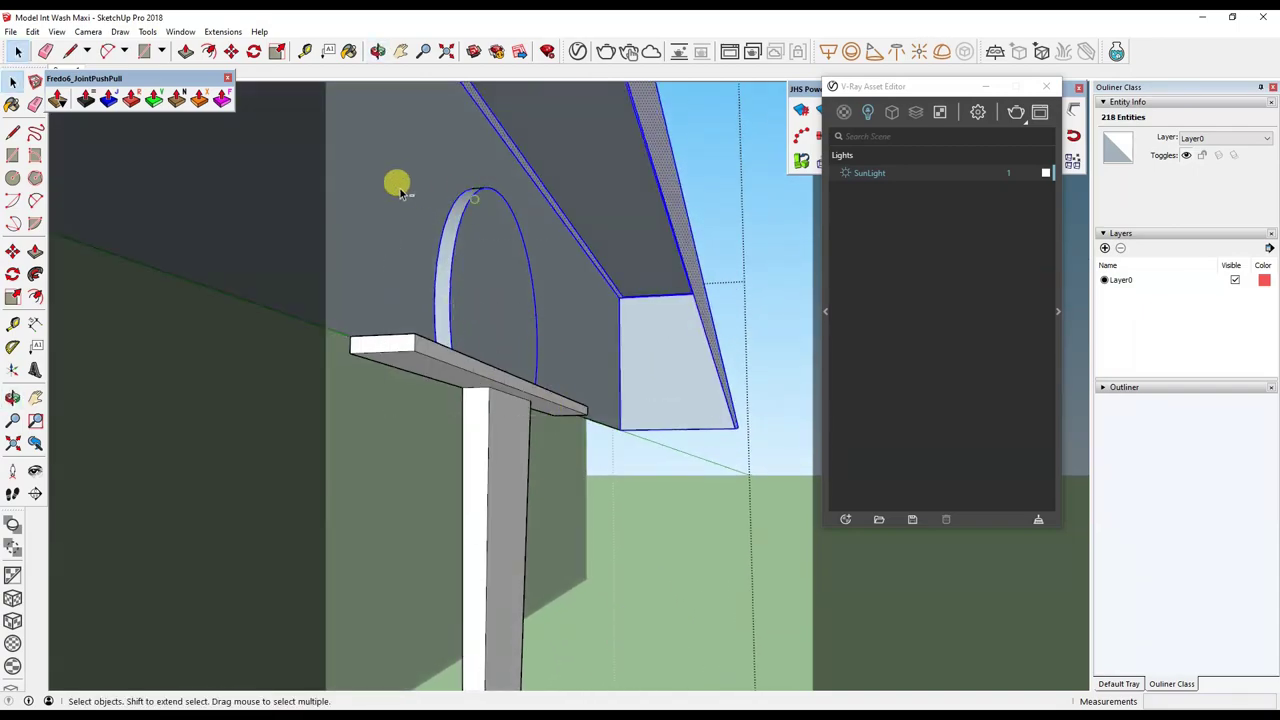
mouse_move(495, 270)
middle_down()
mouse_move(428, 334)
mouse_move(506, 494)
mouse_move(370, 507)
middle_up()
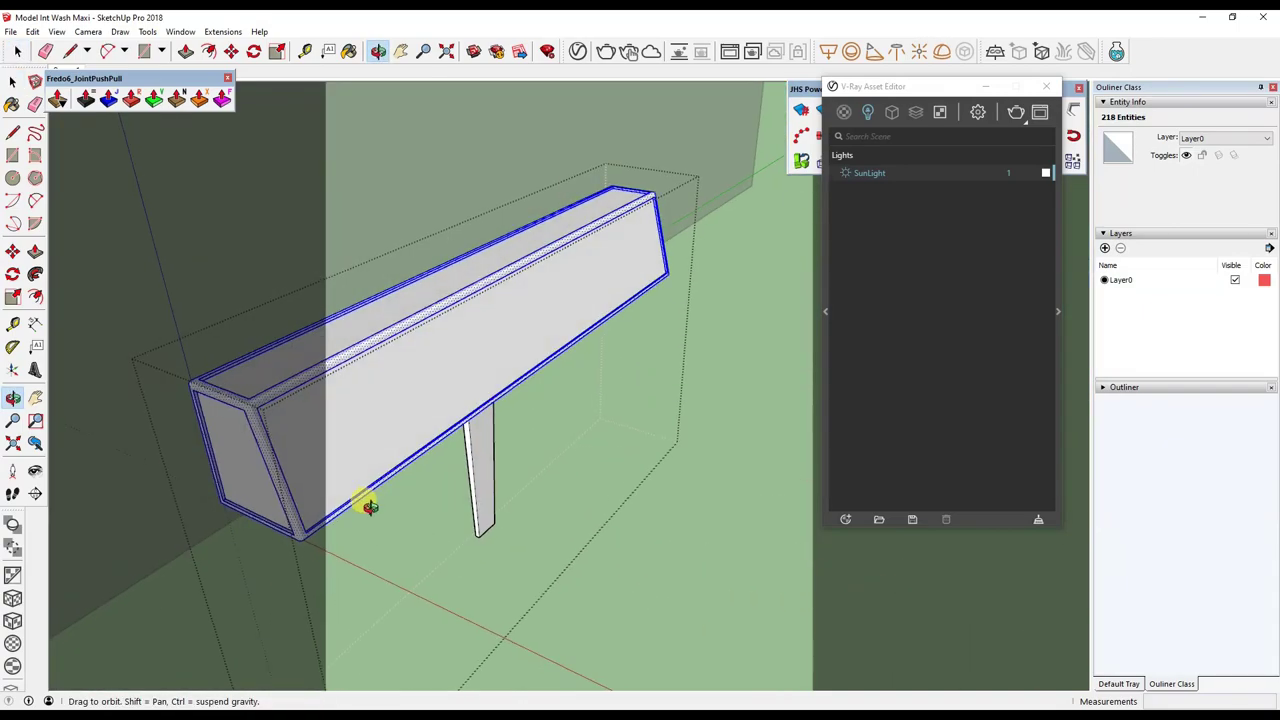
click(825, 302)
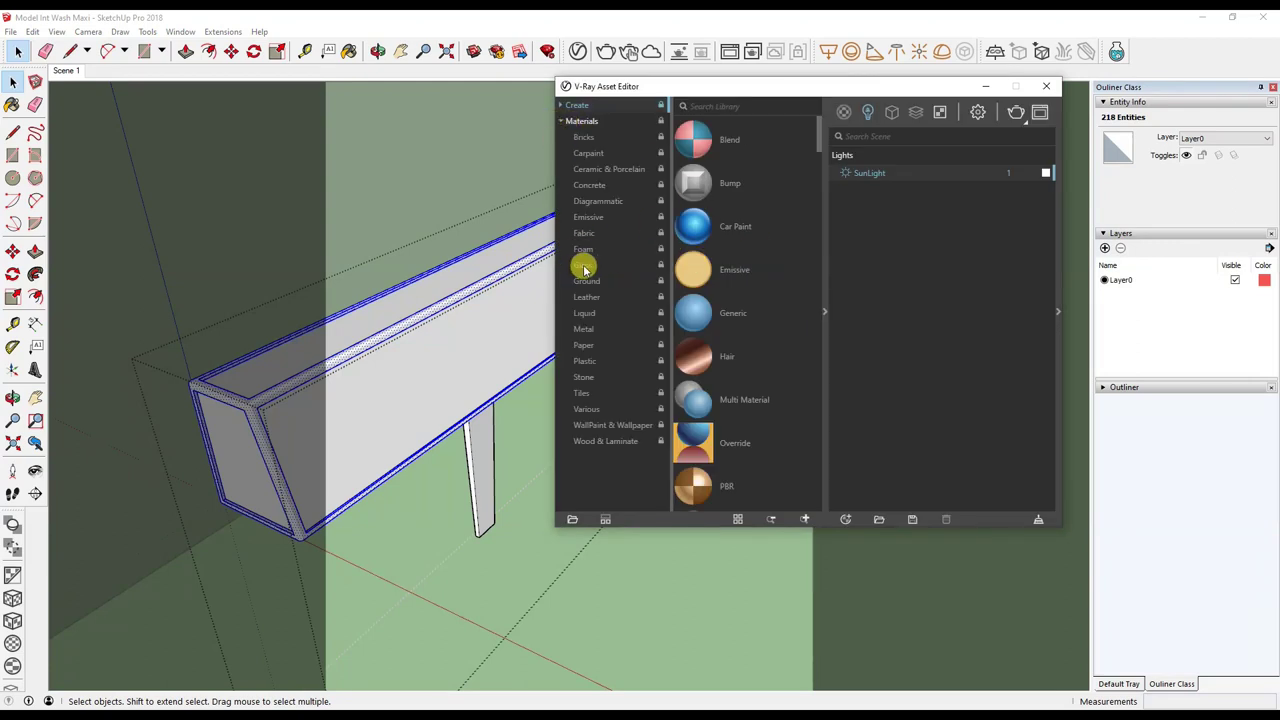
click(583, 329)
scroll(740, 255, down, 5)
scroll(740, 255, up, 1)
right_click(740, 260)
scroll(223, 357, up, 3)
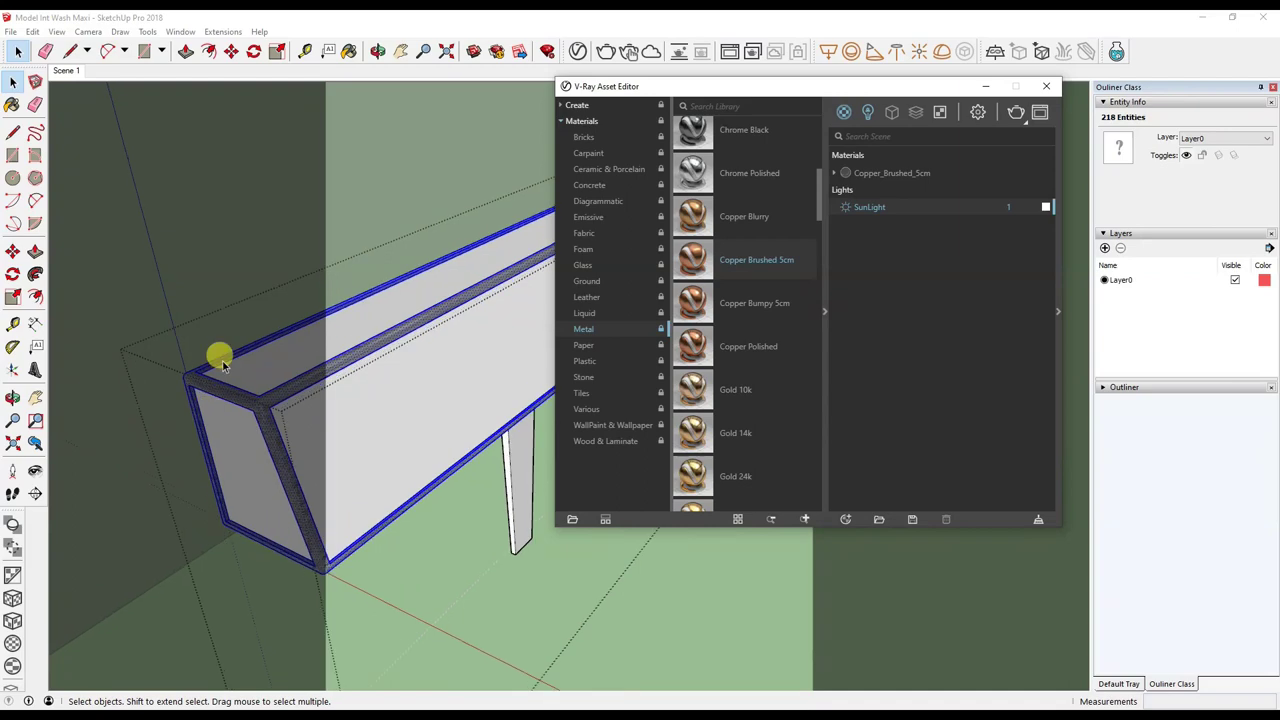
scroll(257, 363, up, 3)
Select the beam's top face in the model.
mouse_move(257, 363)
middle_down()
mouse_move(177, 357)
mouse_move(310, 375)
mouse_move(329, 400)
mouse_move(451, 371)
mouse_move(449, 271)
middle_up()
scroll(310, 375, down, 5)
scroll(443, 343, up, 2)
scroll(445, 345, up, 3)
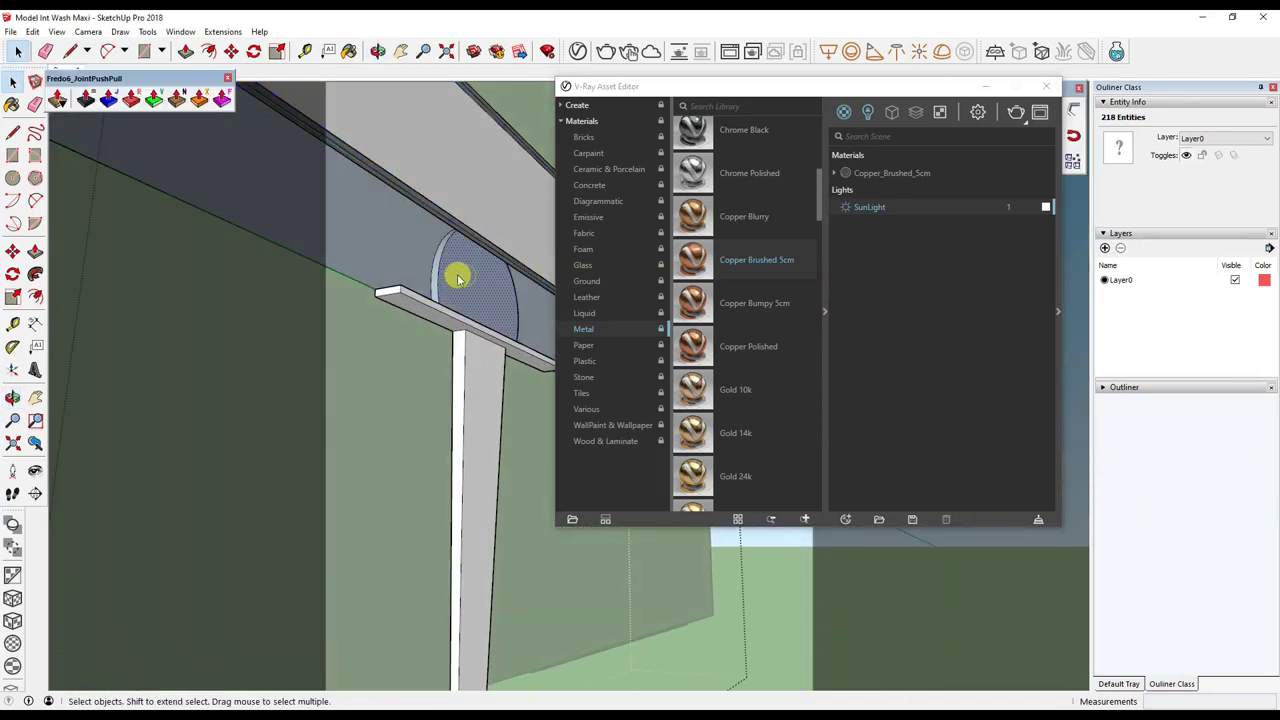
right_click(449, 271)
click(434, 266)
right_click(434, 268)
key(Escape)
right_click(371, 243)
click(330, 220)
scroll(443, 253, down, 5)
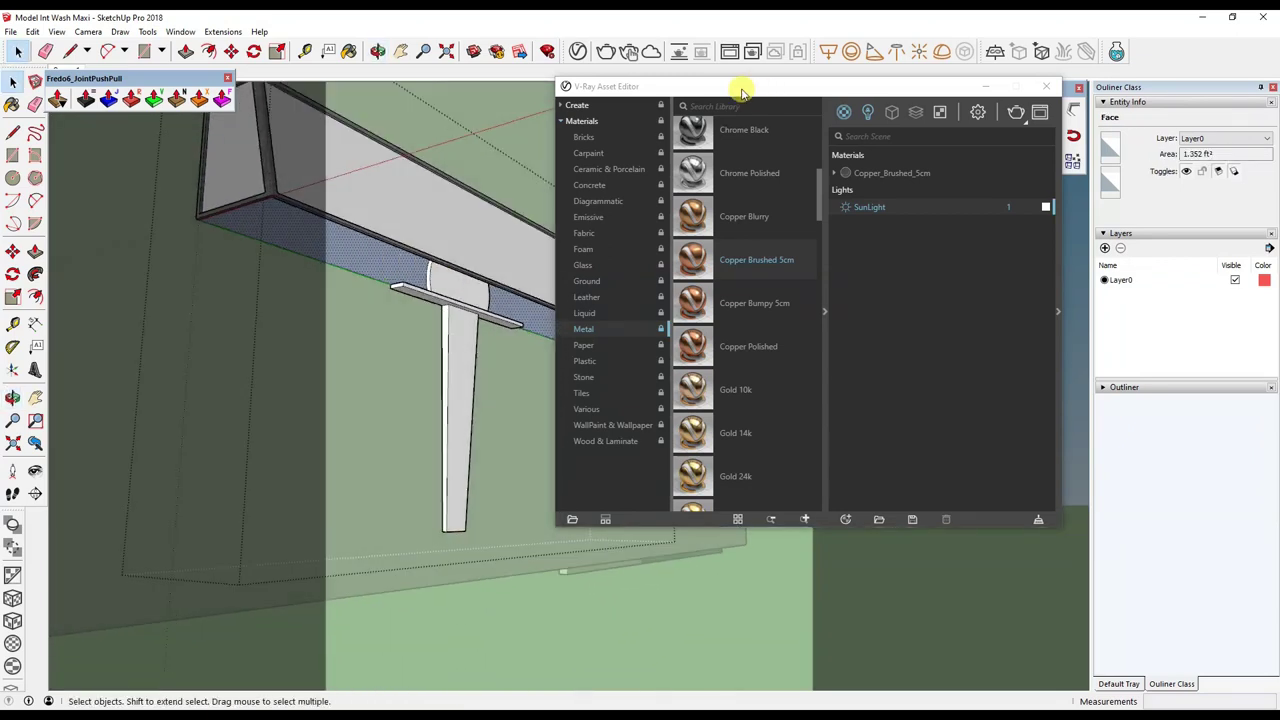
Create a new Generic V-Ray material, named Two side Cream, for the beam.
drag(843, 91, 817, 131)
click(826, 160)
click(845, 175)
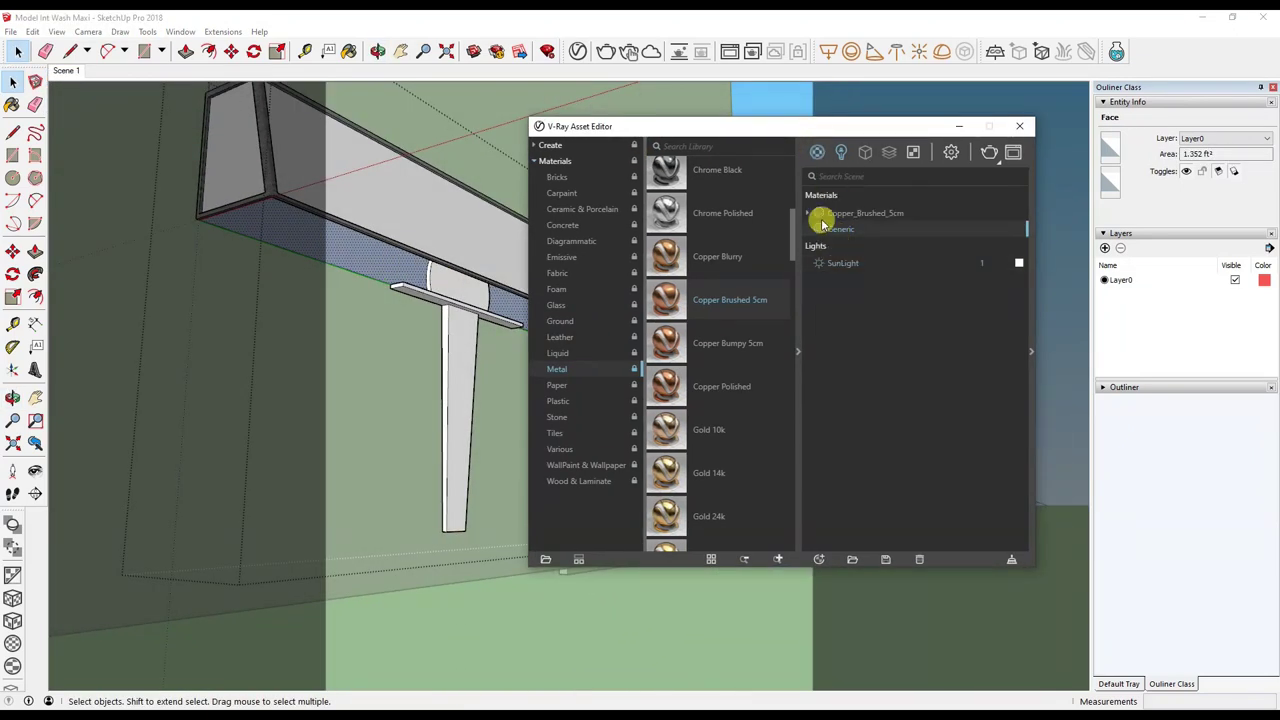
click(797, 249)
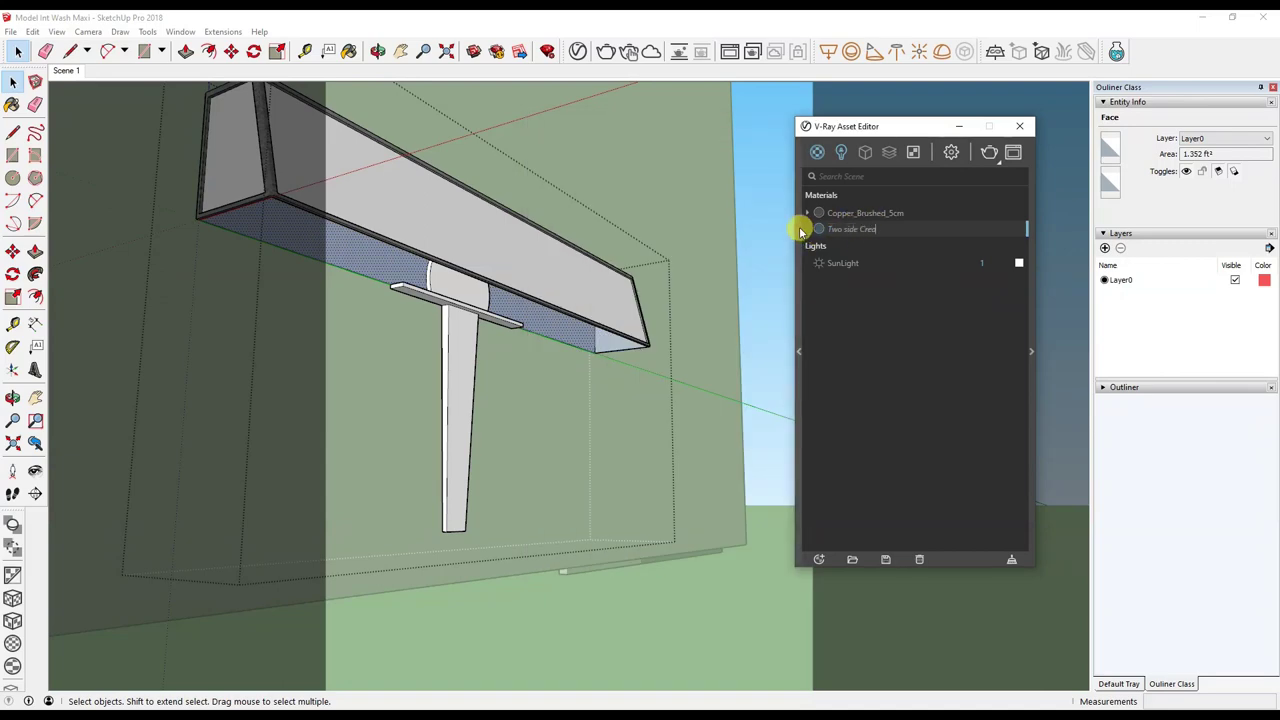
drag(858, 128, 318, 131)
Set Two side Cream's diffuse colour to cream RGB 252/227/191.
click(512, 298)
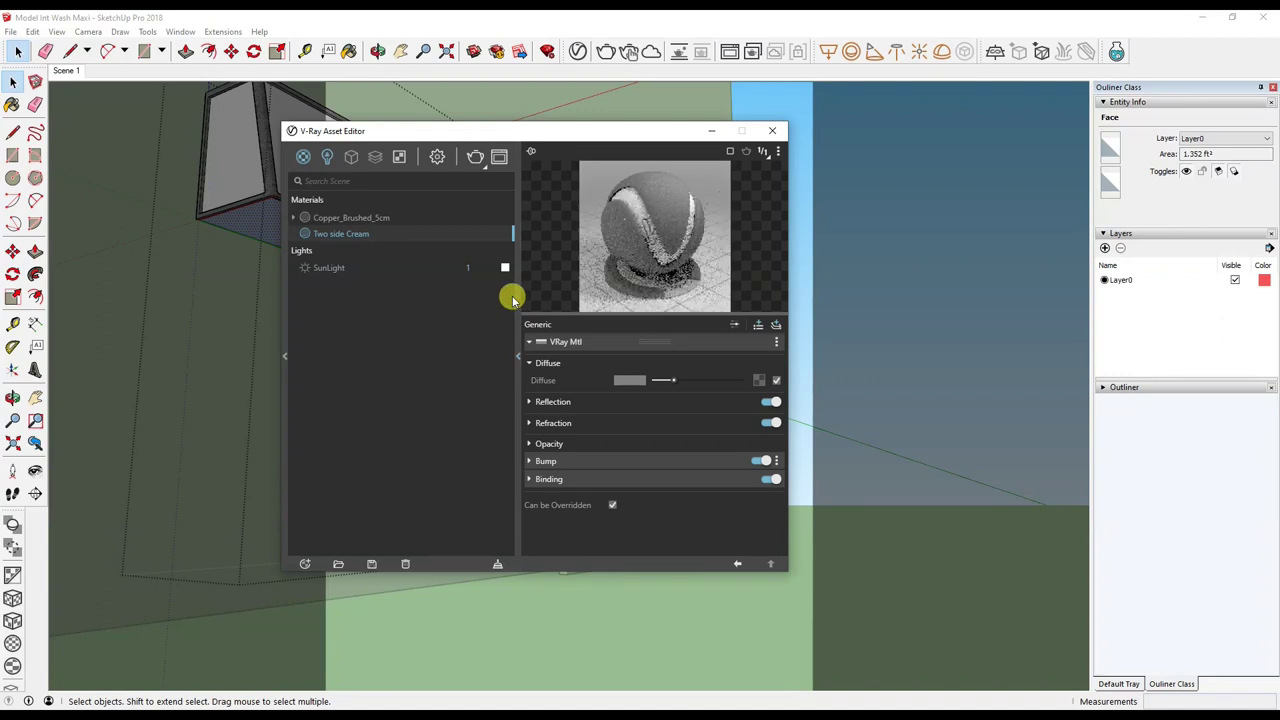
click(622, 378)
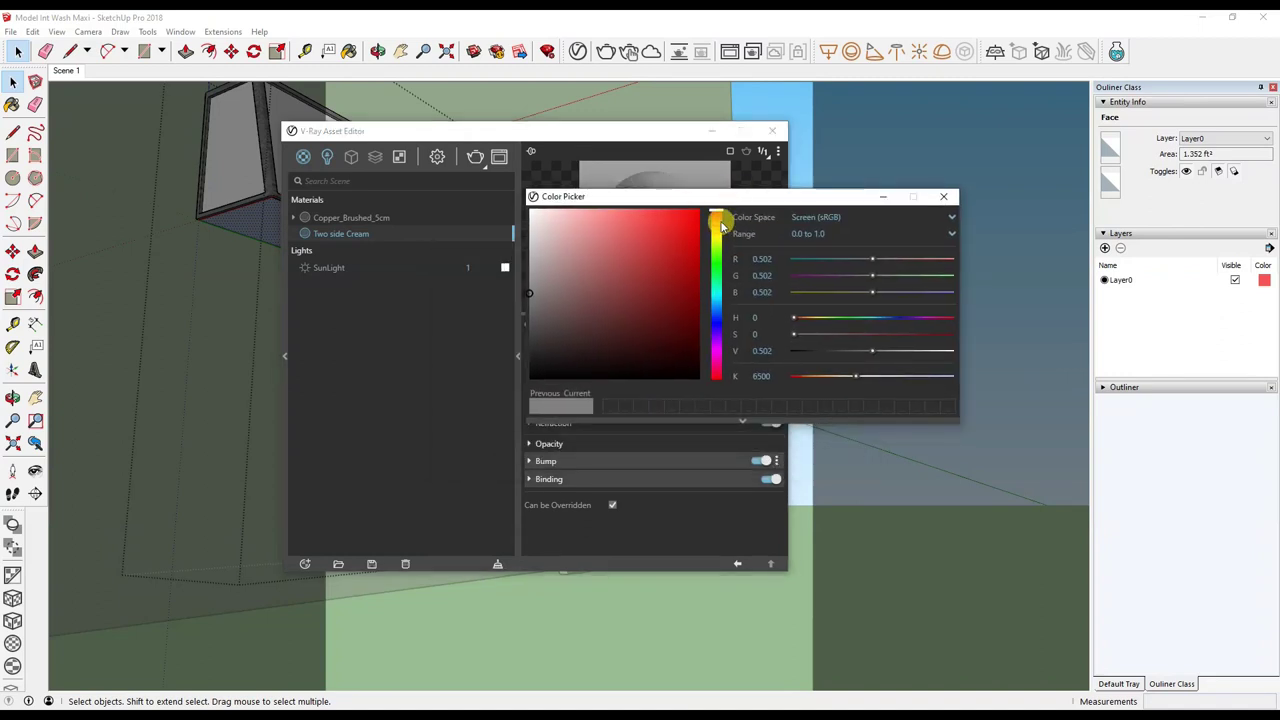
click(717, 224)
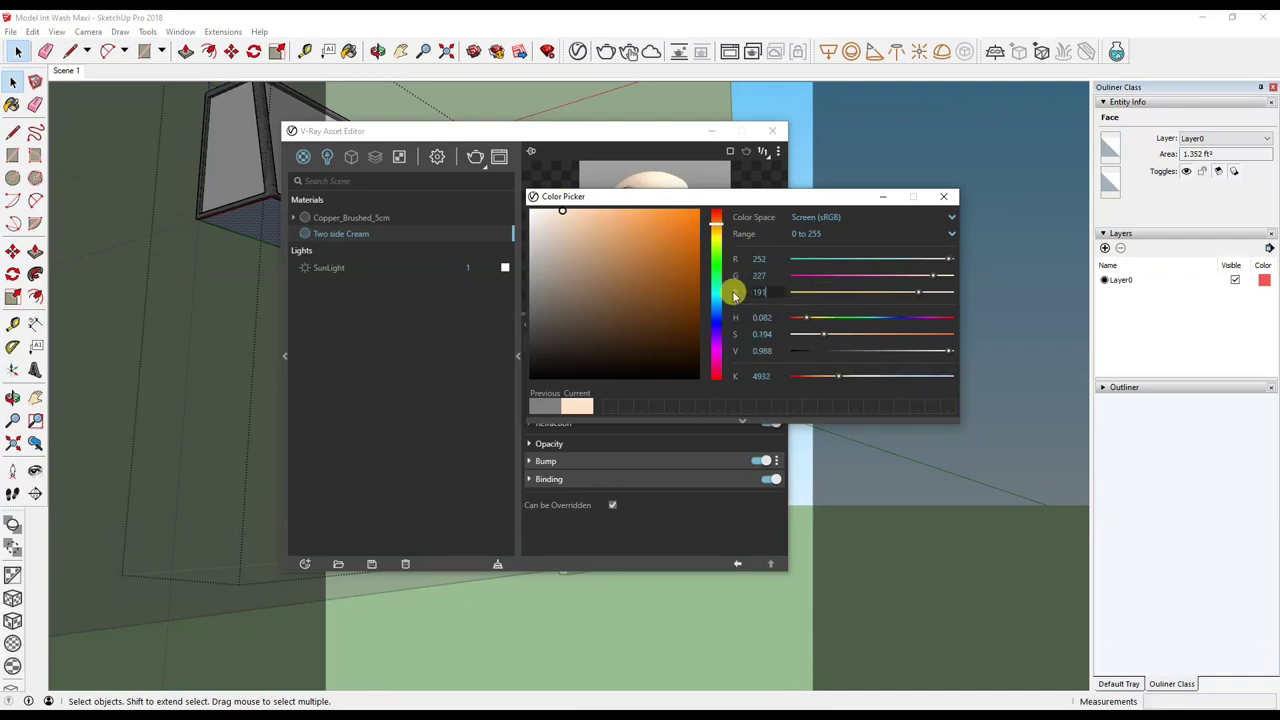
drag(760, 203, 952, 254)
drag(637, 137, 536, 129)
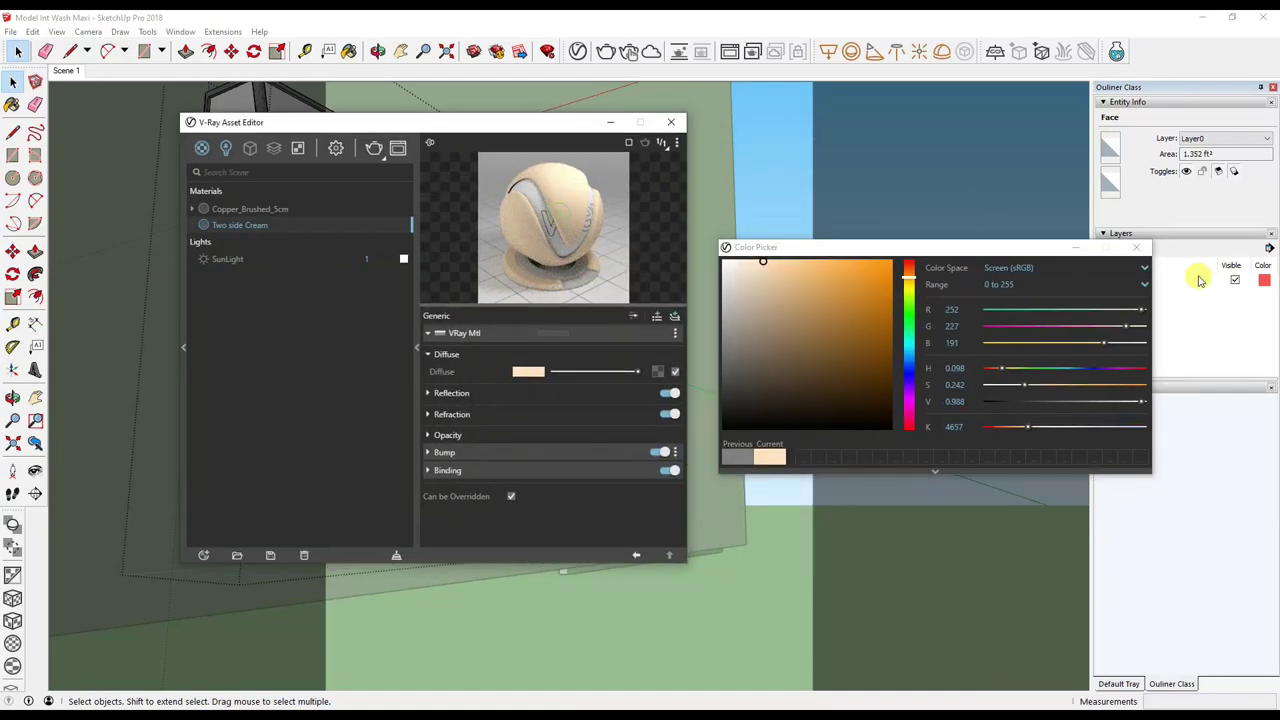
click(1133, 250)
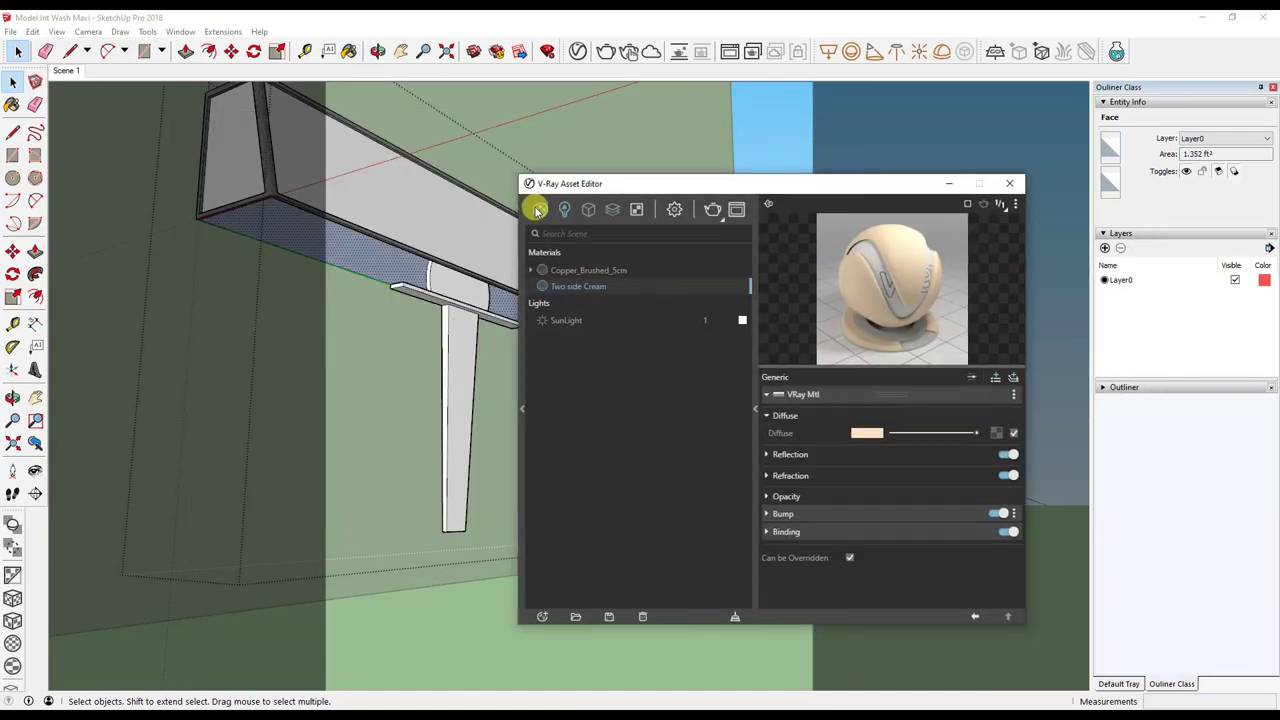
Create a Two Sided material using Two side Cream as front and back material.
click(537, 210)
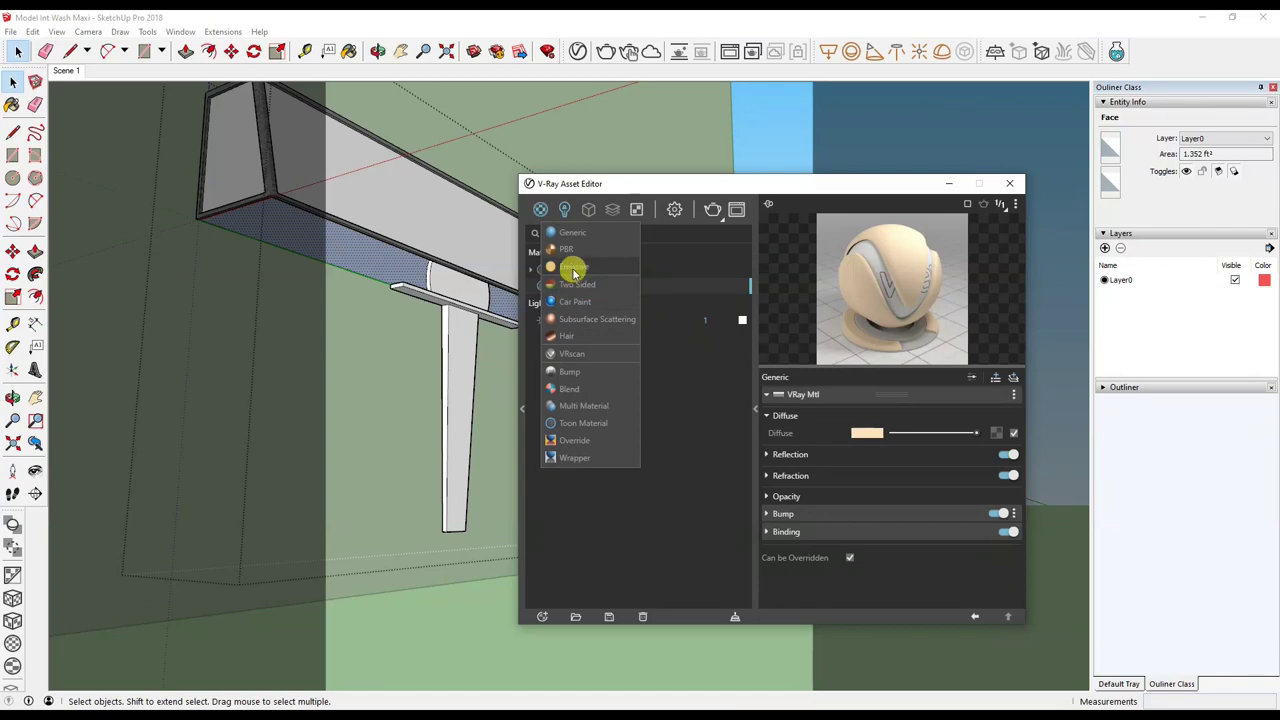
click(577, 284)
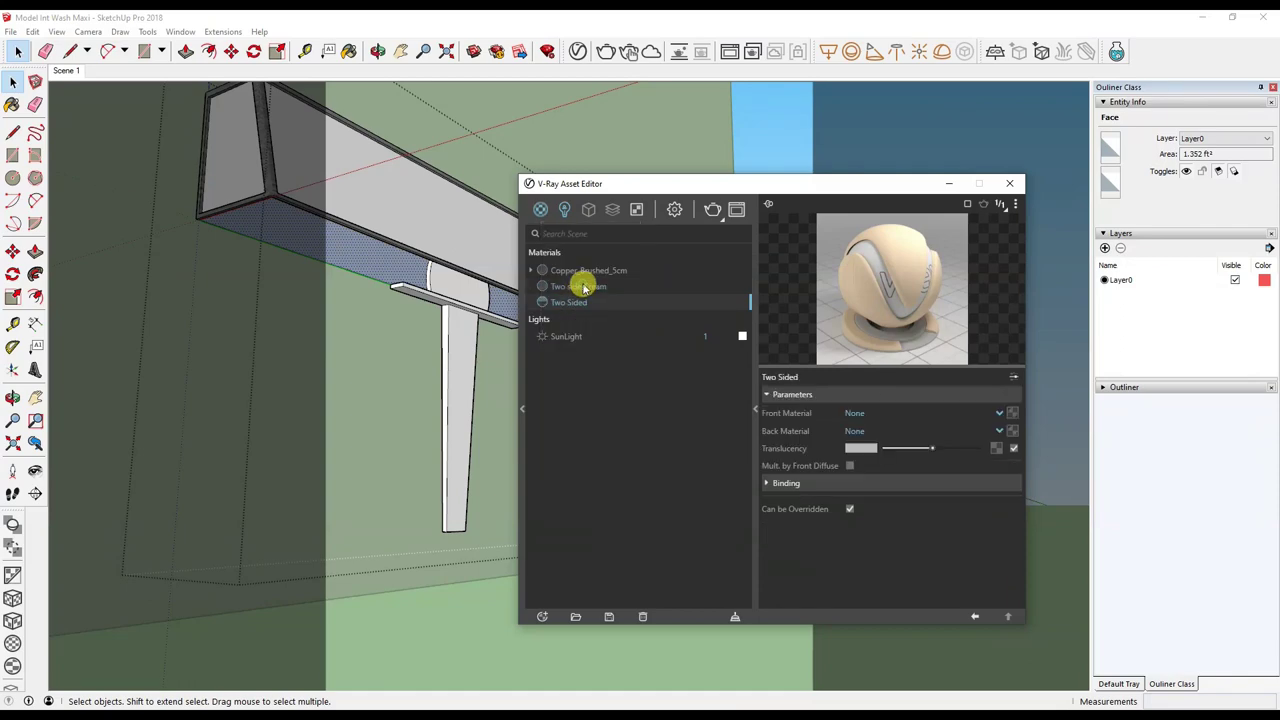
click(870, 467)
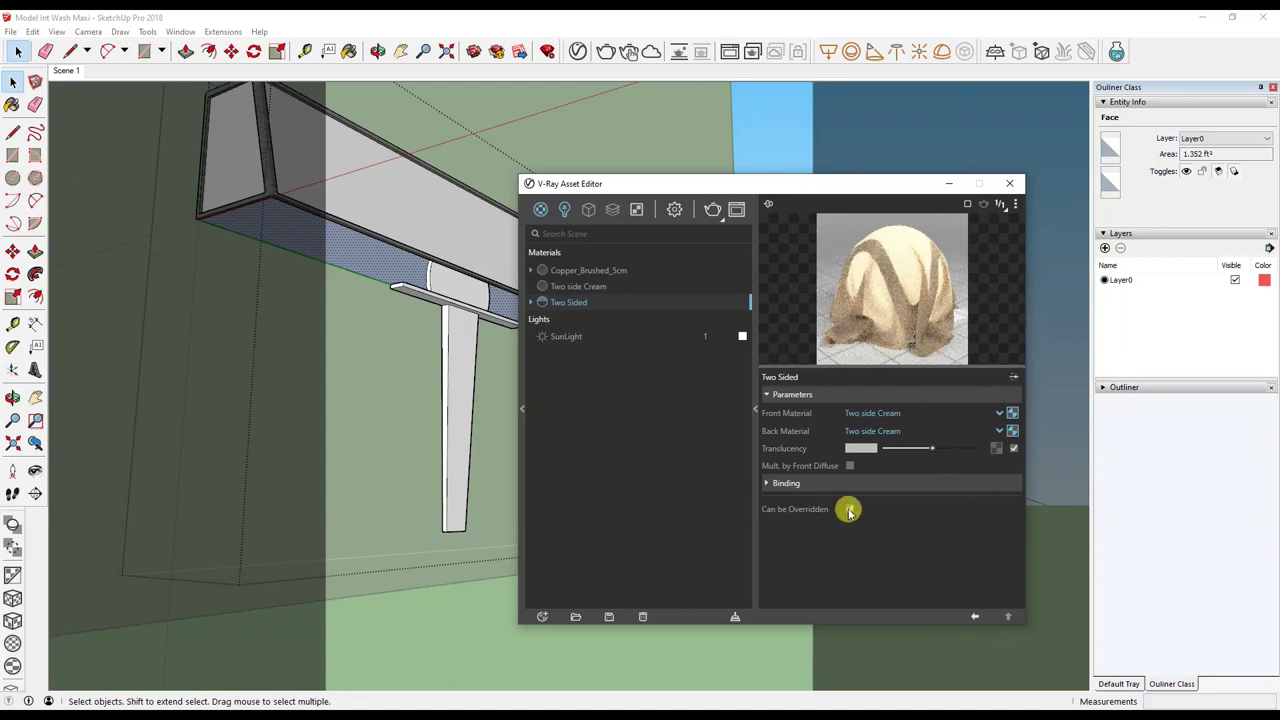
drag(880, 183, 914, 193)
mouse_move(457, 214)
middle_down()
mouse_move(355, 307)
mouse_move(509, 349)
mouse_move(86, 449)
mouse_move(451, 363)
mouse_move(268, 290)
mouse_move(409, 441)
mouse_move(580, 420)
mouse_move(380, 494)
mouse_move(223, 429)
mouse_move(657, 395)
mouse_move(414, 409)
mouse_move(249, 449)
mouse_move(314, 443)
mouse_move(346, 457)
mouse_move(309, 443)
mouse_move(366, 403)
mouse_move(297, 360)
middle_up()
scroll(307, 450, up, 3)
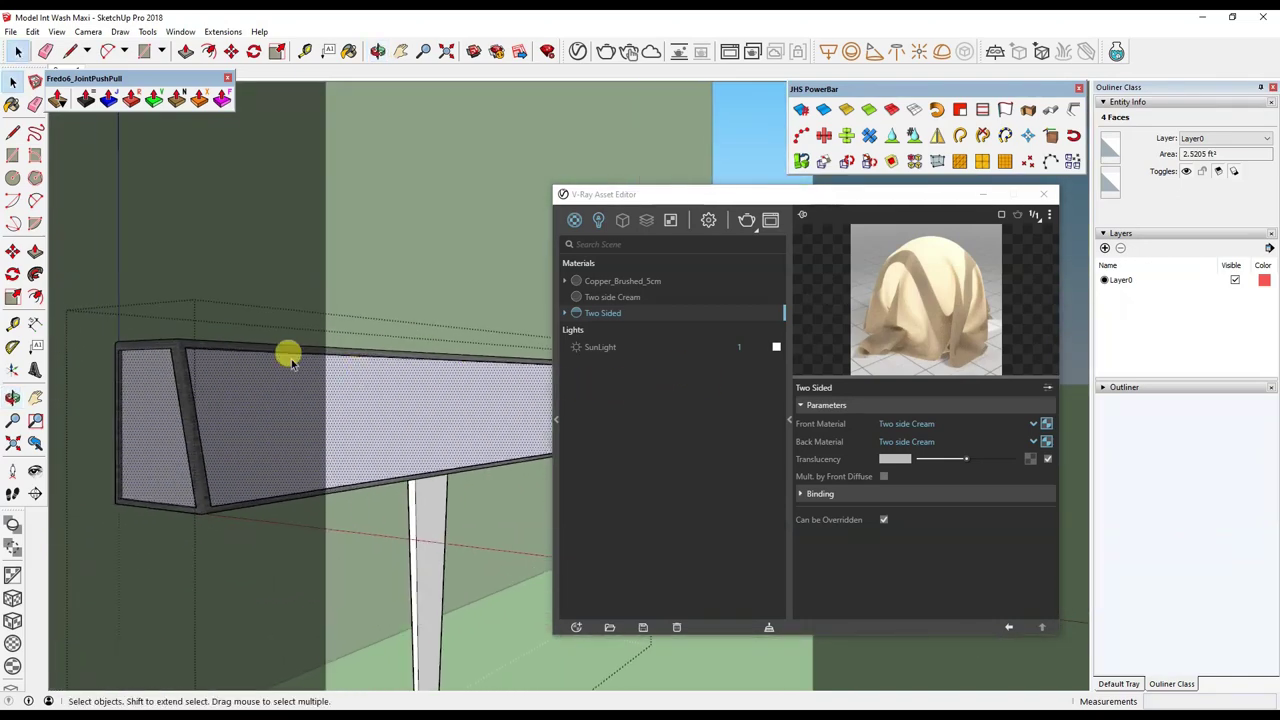
Apply the Two Sided material to the selected beam faces.
right_click(624, 320)
click(645, 352)
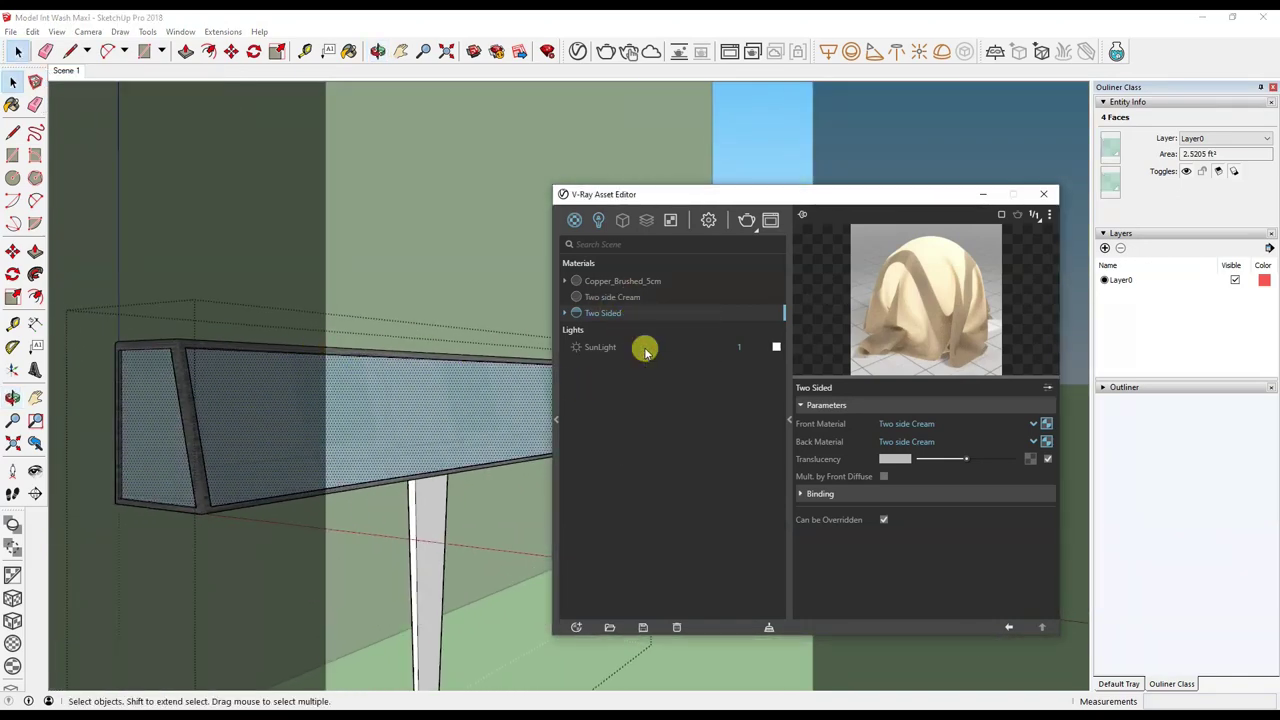
click(1044, 197)
Select the whole T-shaped bracket geometry.
mouse_move(640, 262)
middle_down()
mouse_move(580, 251)
mouse_move(491, 286)
mouse_move(591, 294)
mouse_move(312, 583)
middle_up()
middle_drag(510, 265, 517, 256)
click(537, 303)
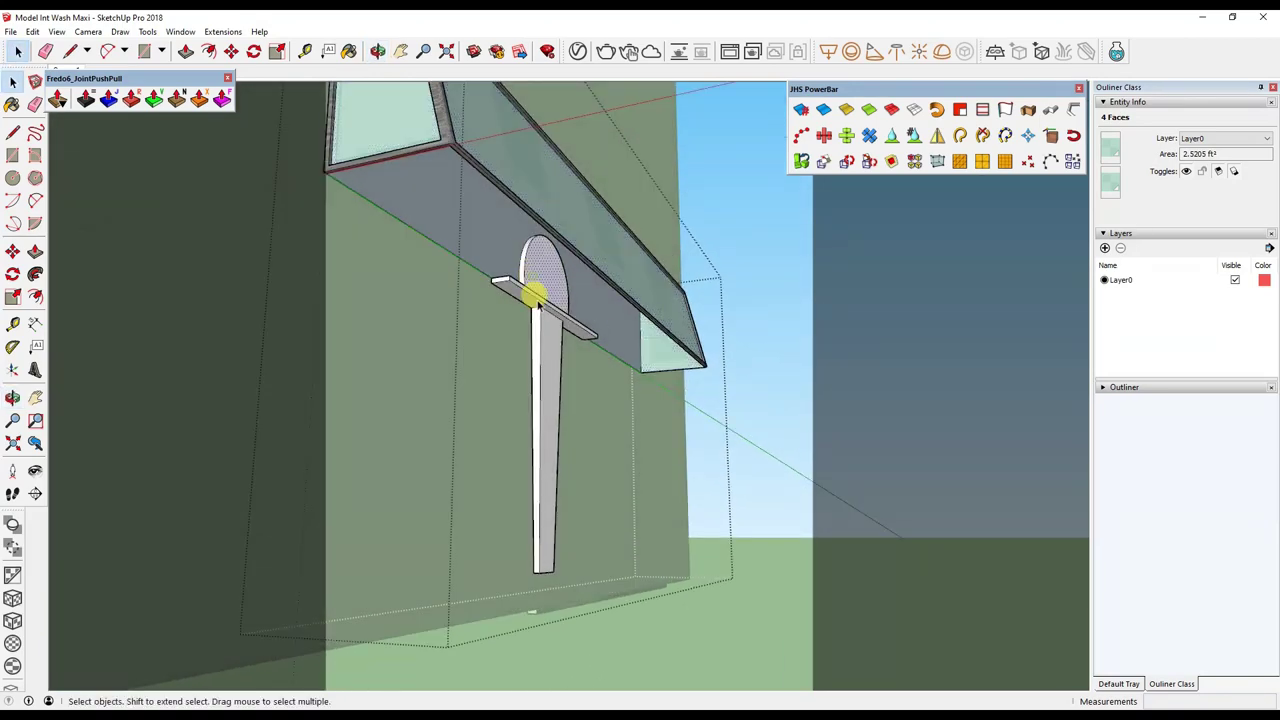
mouse_move(537, 325)
middle_down()
mouse_move(563, 266)
mouse_move(580, 337)
middle_up()
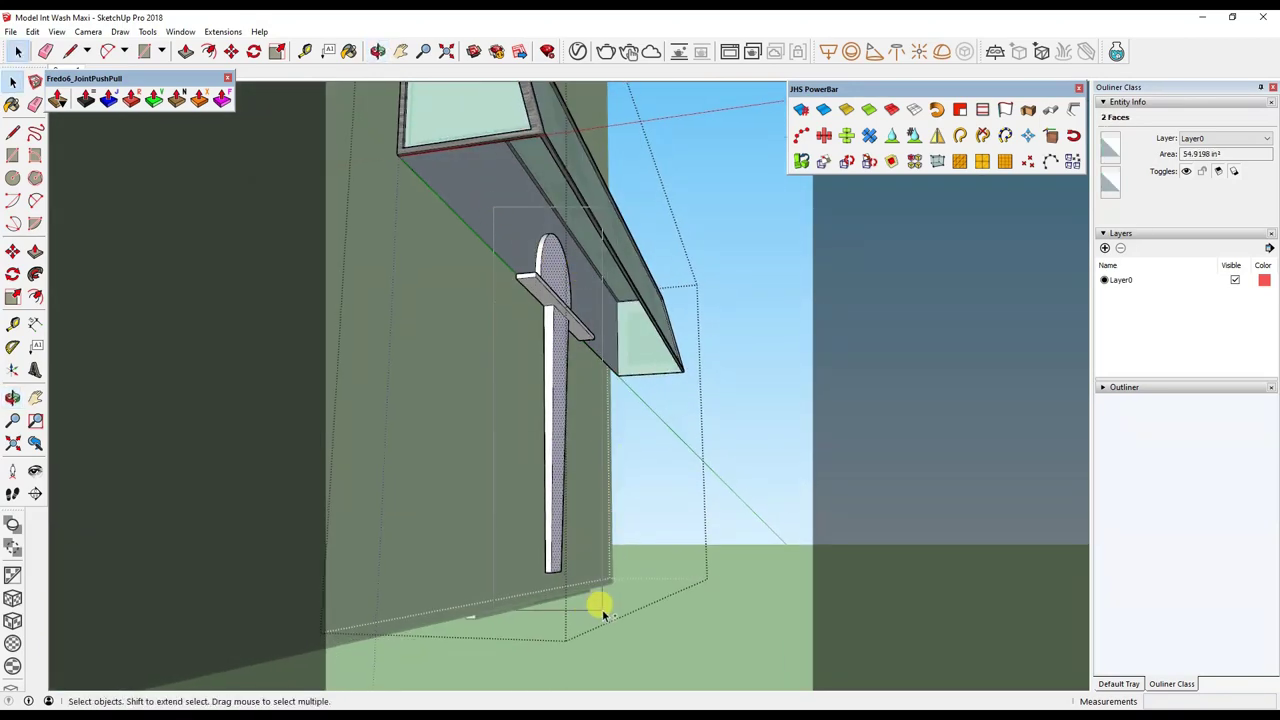
triple_click(530, 302)
middle_drag(471, 303, 523, 316)
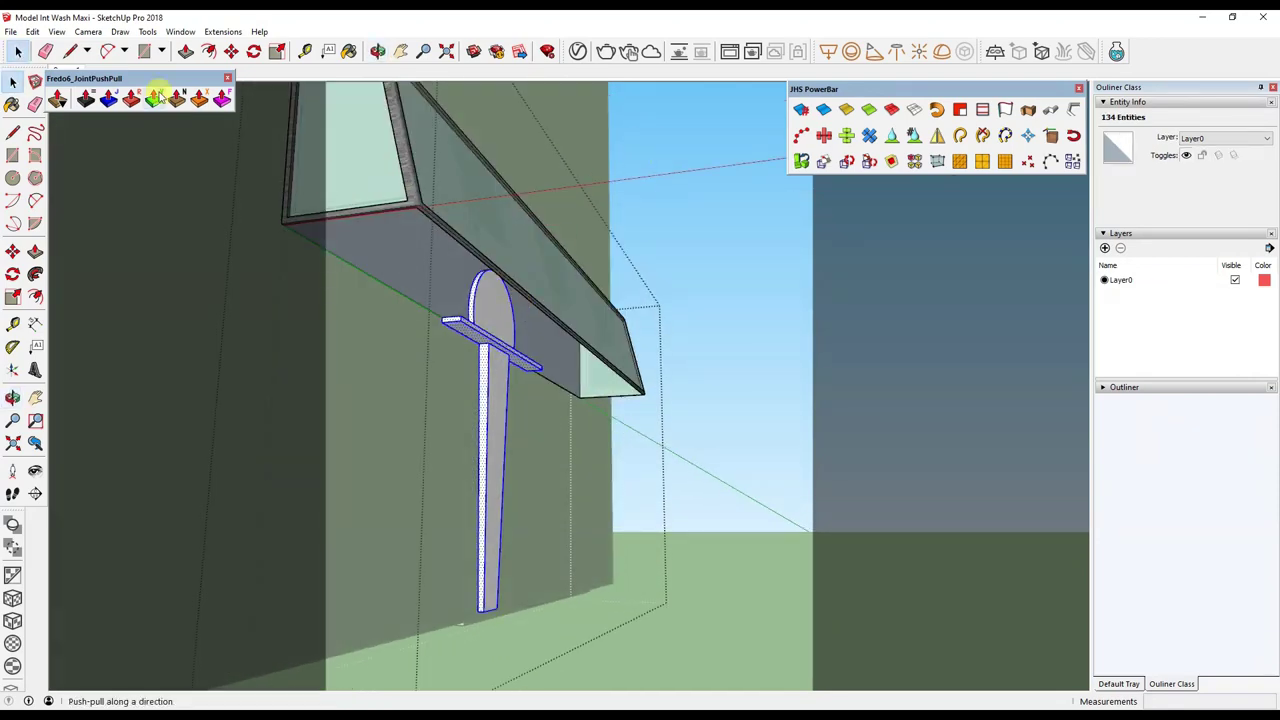
Drag Laminate D02 from the Wood & Laminate library onto the bracket.
click(578, 51)
click(557, 244)
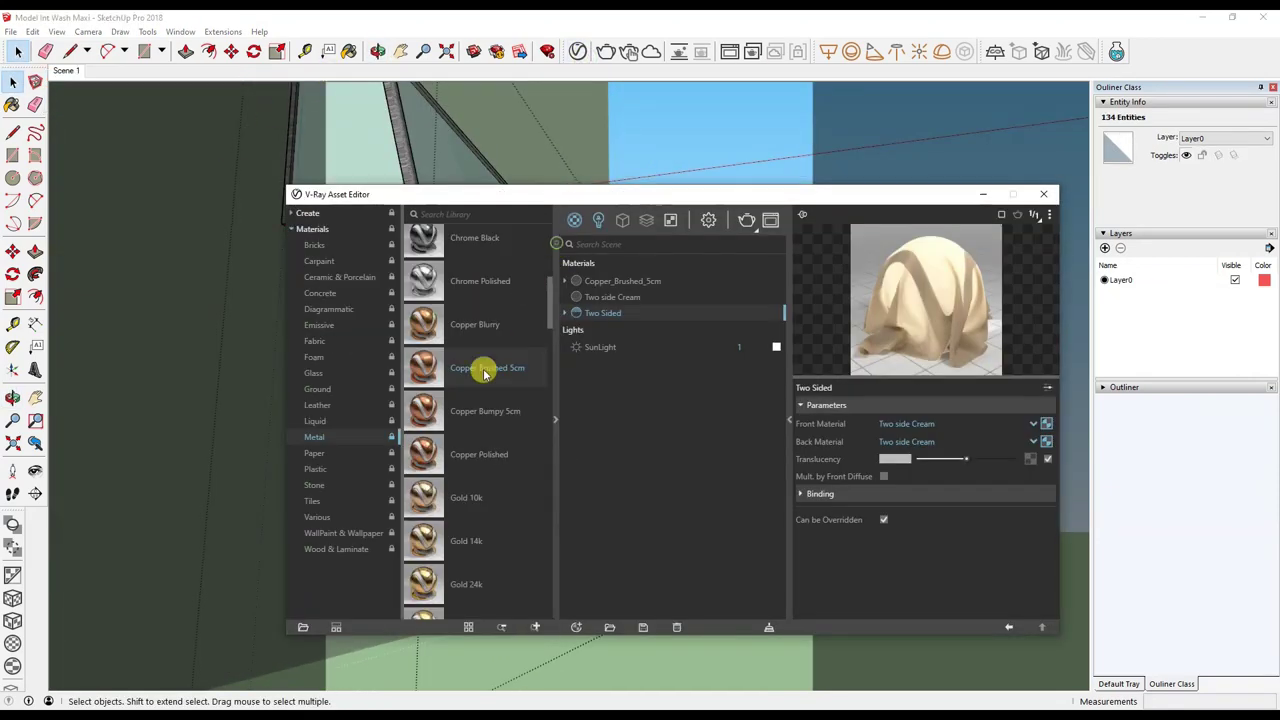
click(323, 552)
scroll(443, 471, down, 5)
click(501, 622)
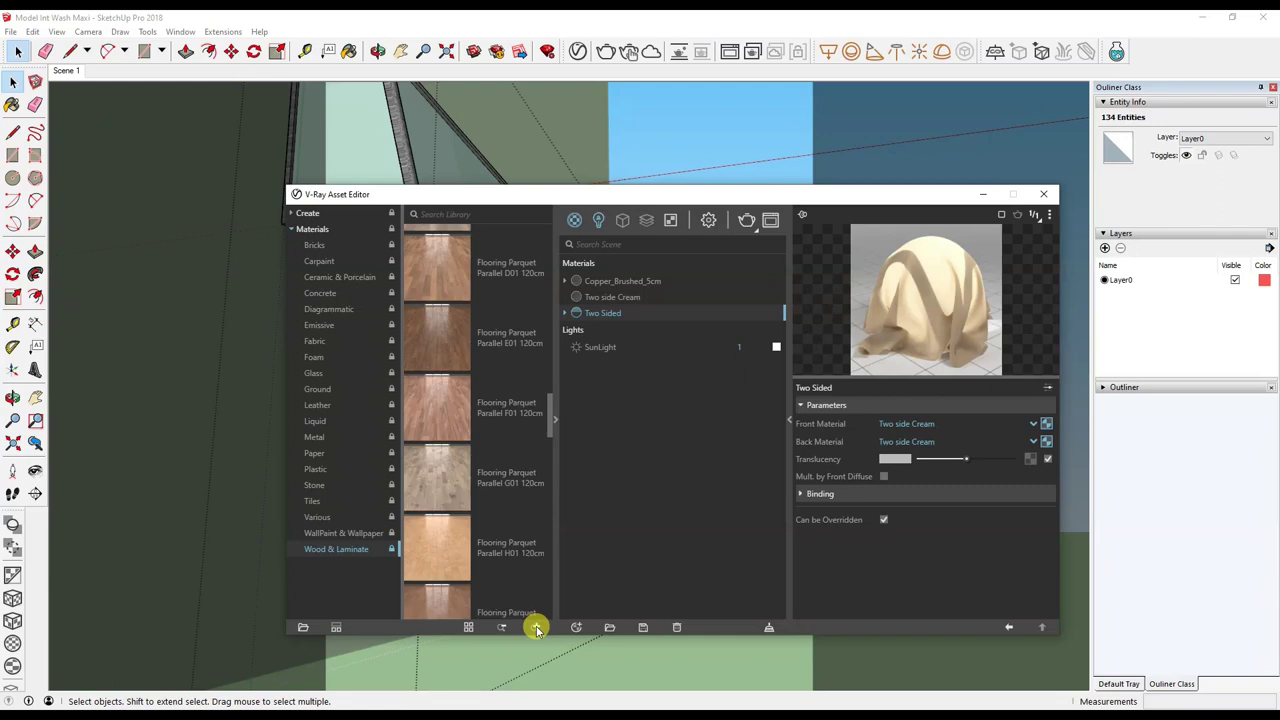
scroll(455, 437, down, 2)
scroll(455, 437, down, 2)
scroll(455, 438, down, 2)
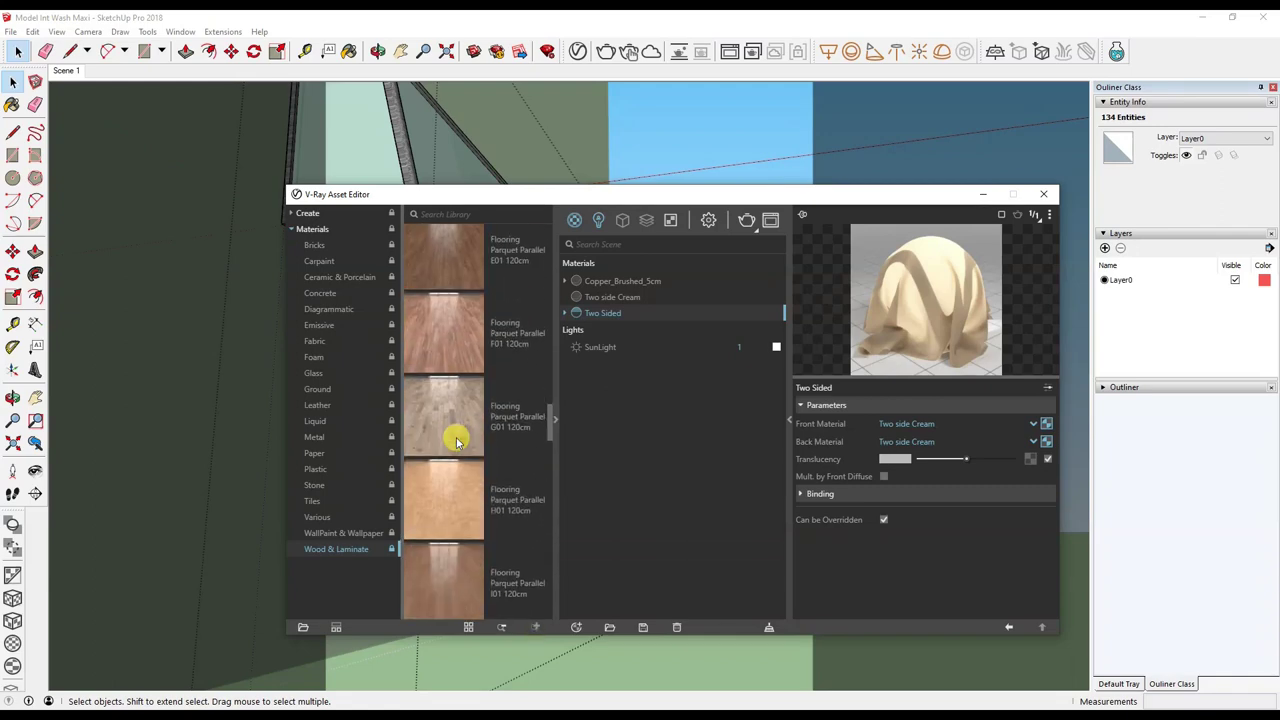
scroll(455, 440, down, 2)
scroll(445, 497, up, 1)
mouse_move(617, 157)
middle_down()
mouse_move(743, 163)
mouse_move(977, 209)
mouse_move(477, 403)
mouse_move(612, 380)
middle_up()
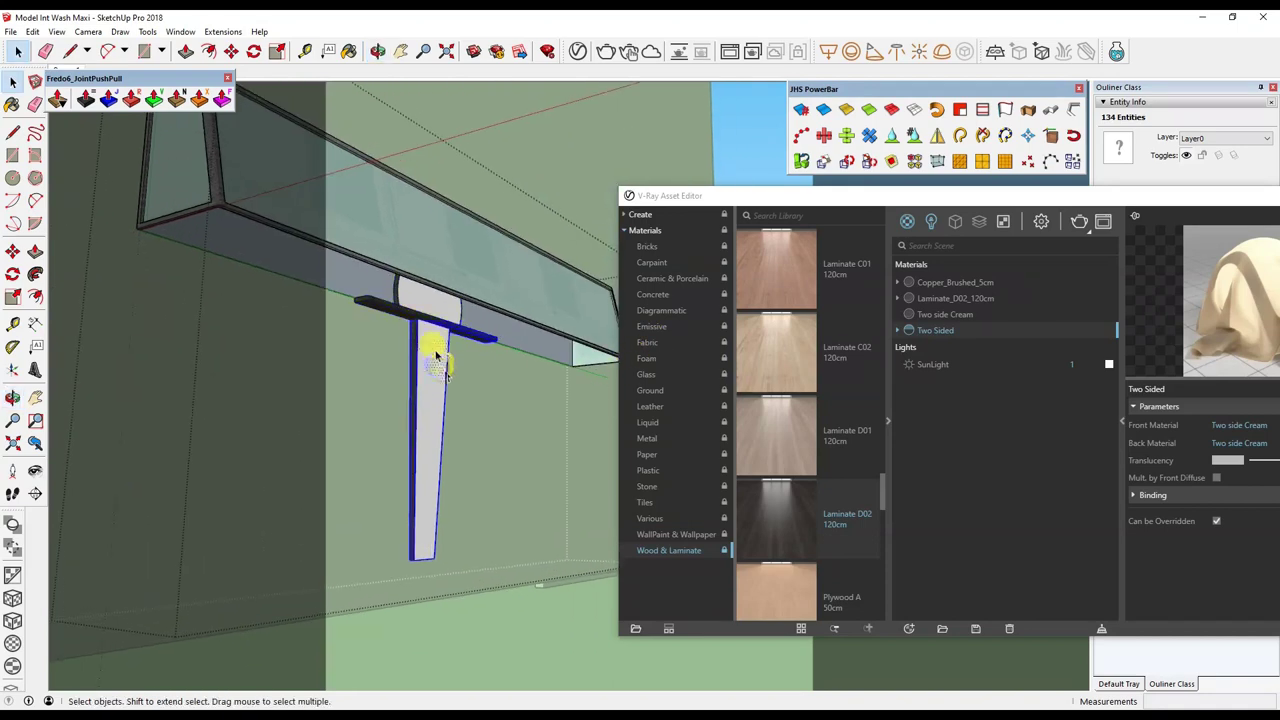
drag(436, 356, 440, 350)
Inspect the bracket and select the edges along the crossbar joint.
mouse_move(380, 397)
middle_down()
mouse_move(440, 371)
mouse_move(369, 391)
mouse_move(371, 320)
mouse_move(369, 360)
mouse_move(331, 334)
mouse_move(371, 391)
middle_up()
scroll(311, 357, up, 3)
drag(551, 462, 552, 463)
mouse_move(552, 463)
middle_down()
mouse_move(369, 414)
mouse_move(634, 383)
mouse_move(209, 363)
mouse_move(75, 316)
mouse_move(437, 429)
mouse_move(462, 410)
middle_up()
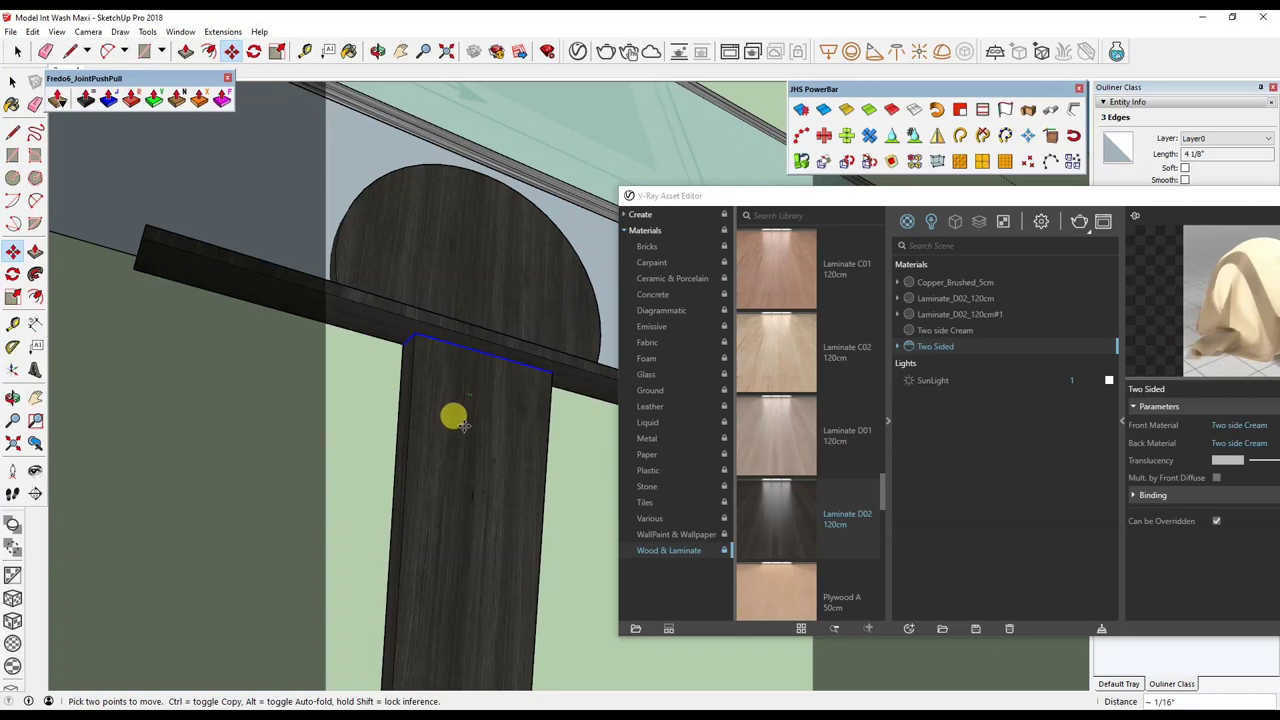
Paint the crossbar's white underside with Laminate_D02_120cm using the Paint Bucket.
mouse_move(463, 420)
middle_down()
mouse_move(309, 449)
mouse_move(451, 446)
mouse_move(495, 383)
mouse_move(320, 420)
mouse_move(380, 457)
mouse_move(494, 466)
mouse_move(126, 352)
middle_up()
mouse_move(389, 343)
middle_down()
mouse_move(443, 536)
mouse_move(420, 489)
mouse_move(306, 394)
mouse_move(415, 410)
middle_up()
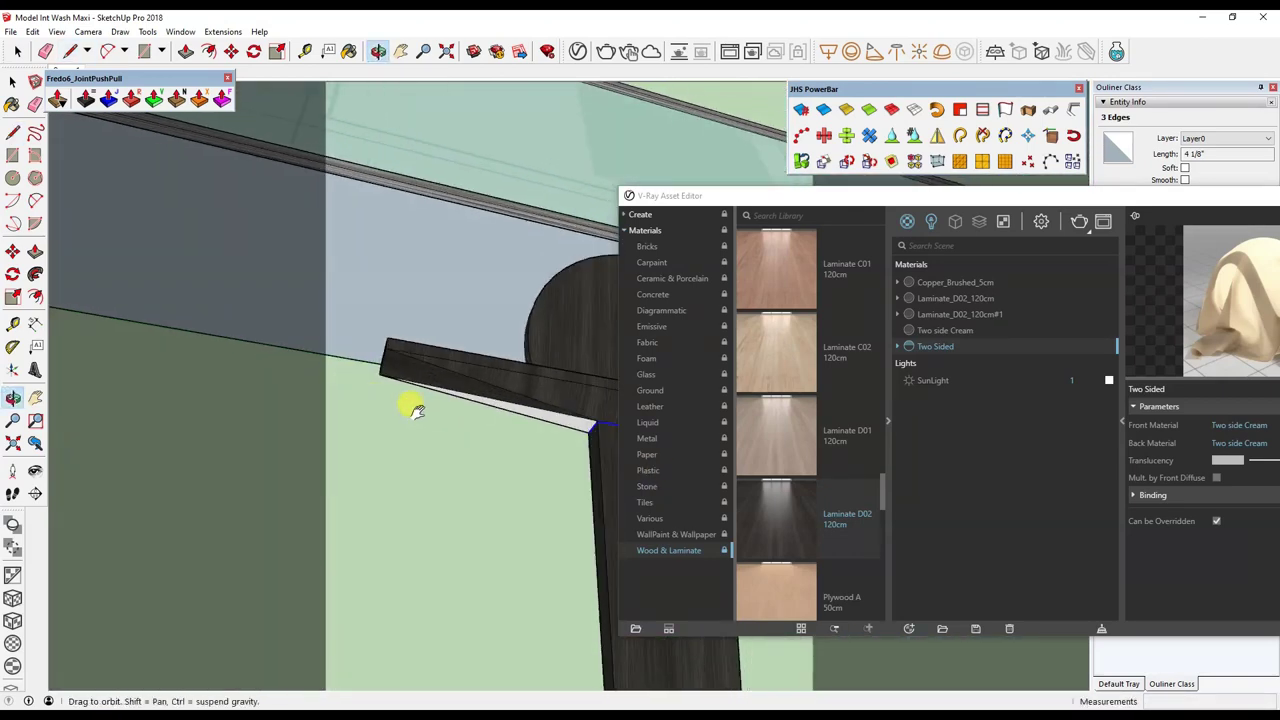
key(l)
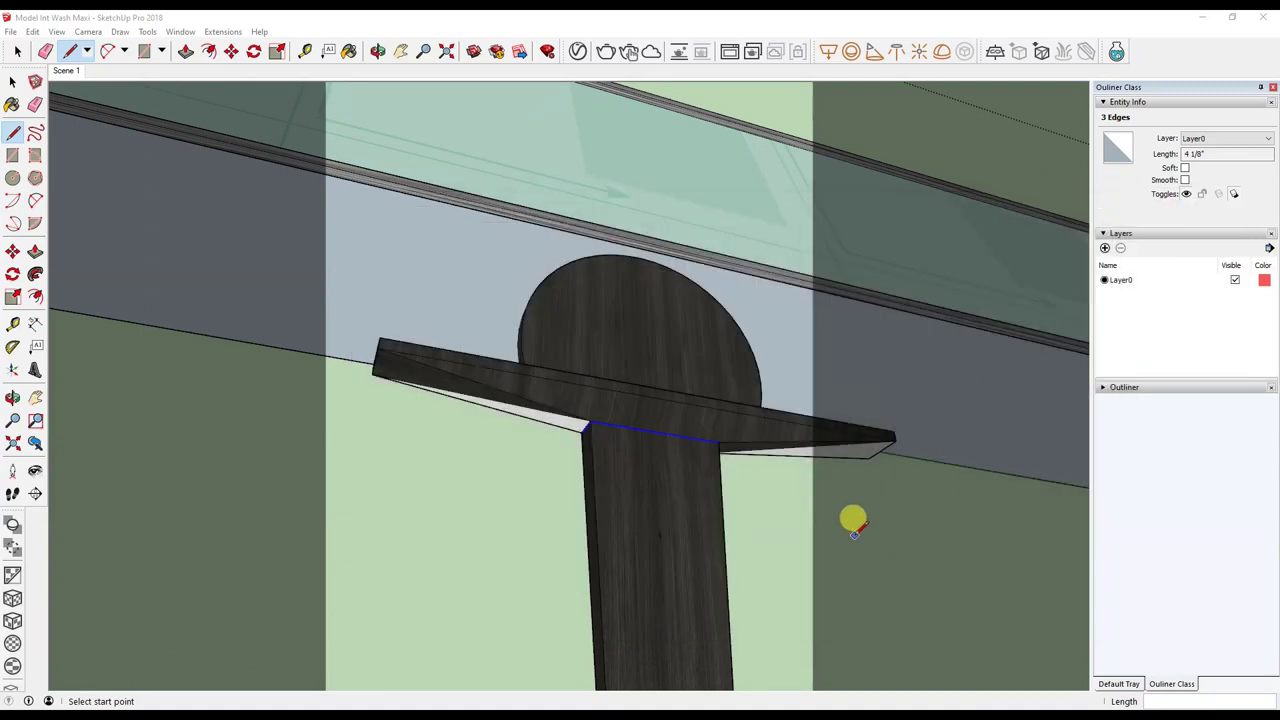
mouse_move(673, 462)
middle_down()
mouse_move(746, 426)
mouse_move(680, 349)
mouse_move(779, 388)
mouse_move(777, 491)
mouse_move(651, 349)
mouse_move(417, 334)
mouse_move(970, 373)
middle_up()
key(e)
middle_drag(877, 385, 528, 318)
mouse_move(600, 355)
middle_down()
mouse_move(551, 314)
mouse_move(543, 343)
middle_up()
key(b)
alt+click(557, 337)
click(680, 305)
mouse_move(680, 305)
middle_down()
mouse_move(371, 360)
mouse_move(491, 414)
mouse_move(472, 435)
mouse_move(466, 314)
mouse_move(449, 314)
mouse_move(473, 418)
mouse_move(446, 503)
mouse_move(471, 503)
mouse_move(311, 543)
mouse_move(280, 443)
mouse_move(731, 145)
middle_up()
middle_drag(190, 540, 248, 441)
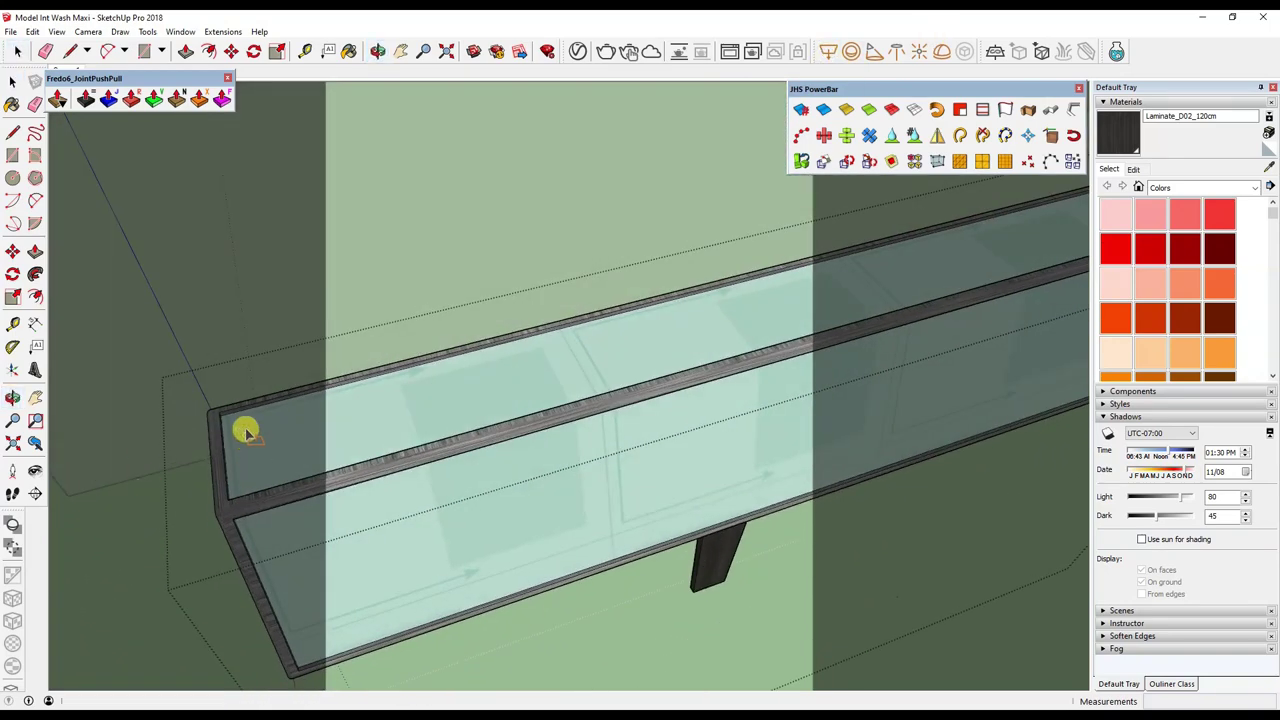
Rotate the glass box with Rotate (Q) so it sits across its stand.
mouse_move(565, 408)
middle_down()
mouse_move(411, 429)
mouse_move(855, 330)
mouse_move(705, 300)
middle_up()
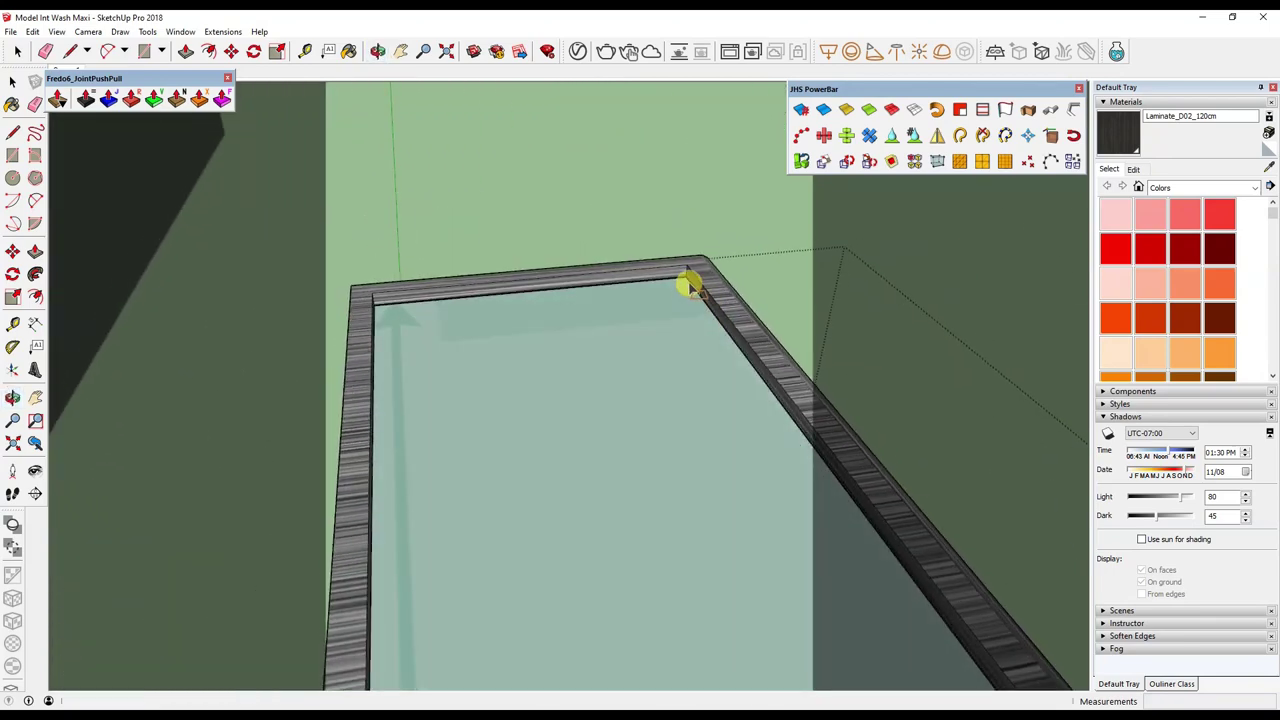
mouse_move(650, 160)
middle_down()
mouse_move(717, 363)
mouse_move(517, 334)
mouse_move(500, 440)
mouse_move(520, 462)
middle_up()
scroll(517, 334, down, 5)
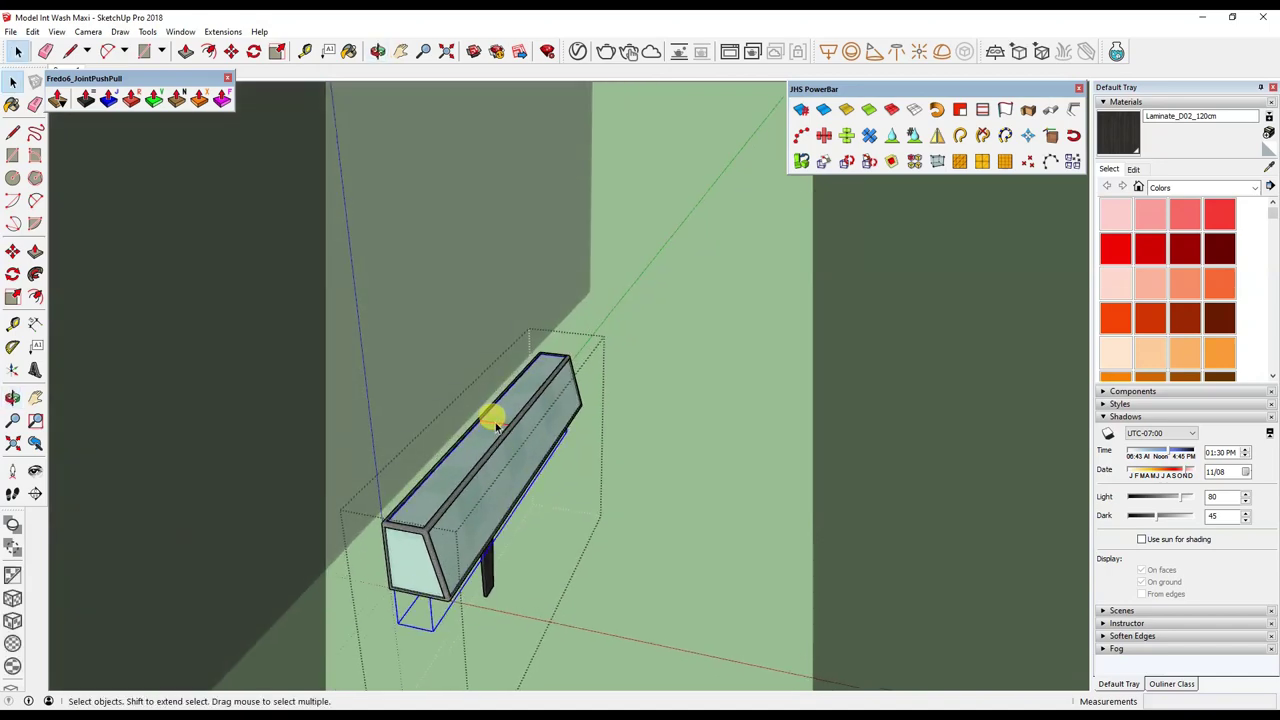
scroll(497, 425, up, 5)
key(q)
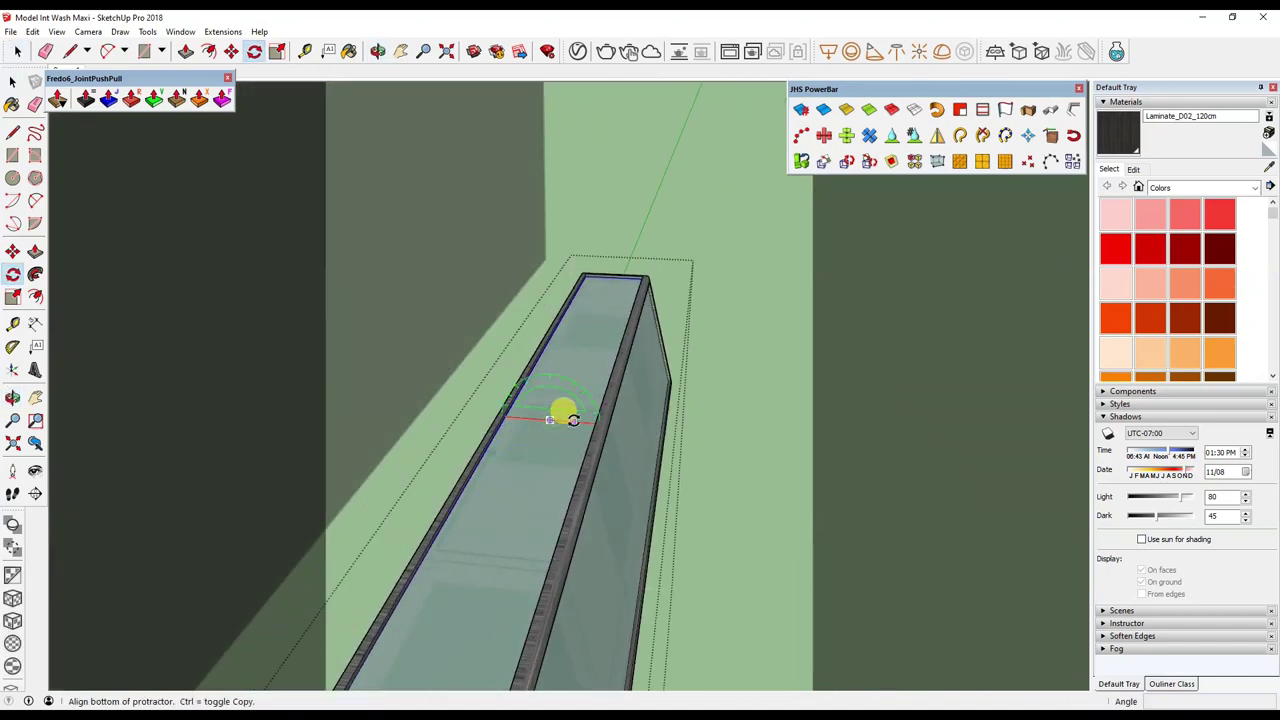
click(553, 383)
mouse_move(595, 450)
middle_down()
mouse_move(606, 337)
mouse_move(591, 414)
mouse_move(540, 277)
mouse_move(605, 340)
mouse_move(471, 354)
mouse_move(594, 609)
mouse_move(600, 485)
middle_up()
mouse_move(614, 421)
middle_down()
mouse_move(629, 509)
mouse_move(603, 457)
mouse_move(566, 537)
mouse_move(812, 494)
mouse_move(703, 497)
mouse_move(808, 443)
mouse_move(748, 503)
mouse_move(607, 470)
mouse_move(657, 508)
middle_up()
Make a group of the selected lamp parts.
right_click(725, 440)
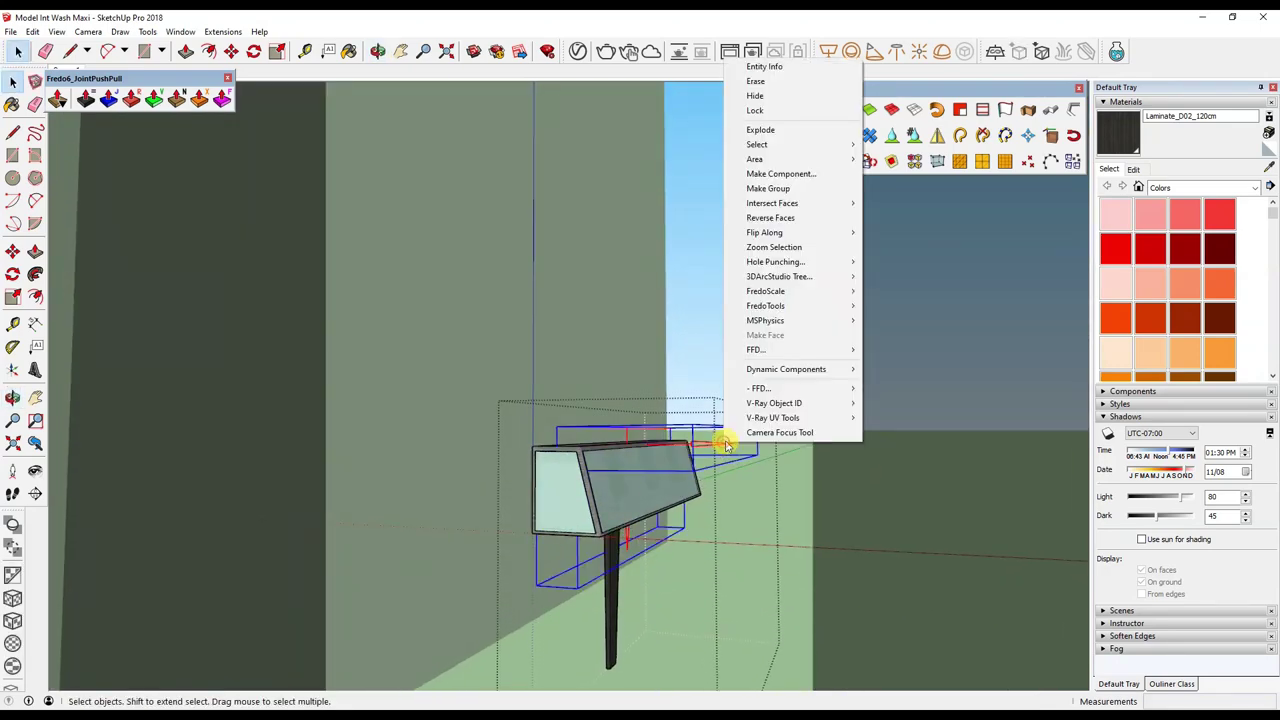
click(772, 189)
mouse_move(772, 189)
middle_down()
mouse_move(591, 443)
mouse_move(617, 314)
mouse_move(657, 294)
mouse_move(605, 335)
mouse_move(623, 367)
middle_up()
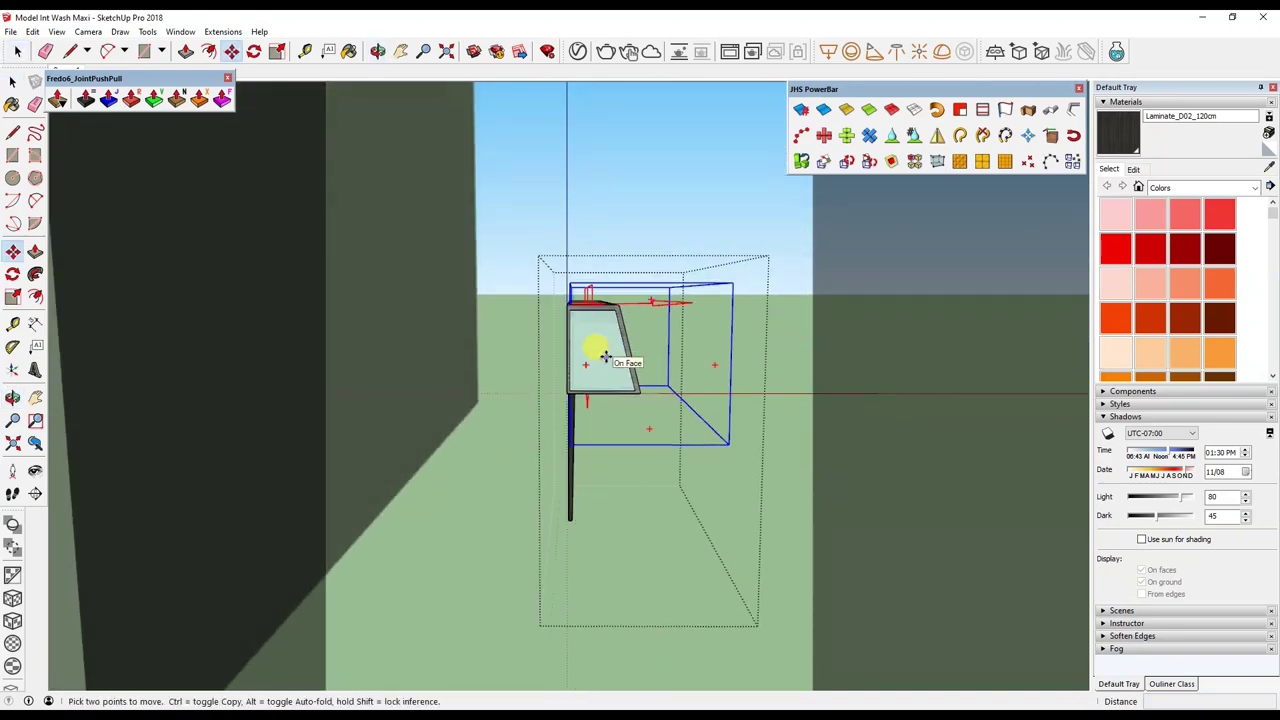
middle_drag(617, 385, 591, 309)
Turn on X-ray face style to check the lamp, then switch it back off.
click(57, 31)
click(185, 222)
mouse_move(185, 222)
middle_down()
mouse_move(571, 351)
mouse_move(606, 334)
mouse_move(589, 309)
mouse_move(500, 386)
mouse_move(563, 366)
mouse_move(477, 377)
mouse_move(582, 280)
mouse_move(537, 337)
mouse_move(611, 191)
mouse_move(471, 323)
mouse_move(298, 340)
mouse_move(449, 363)
mouse_move(483, 417)
mouse_move(531, 394)
mouse_move(397, 284)
middle_up()
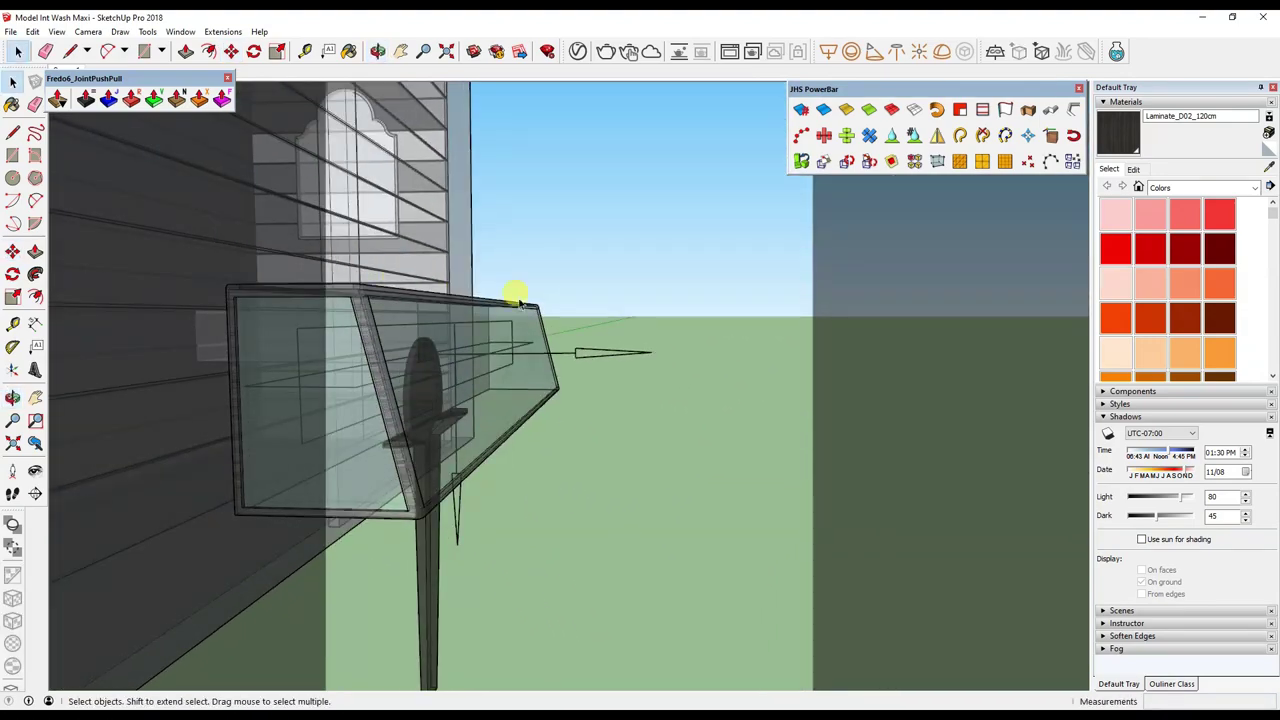
scroll(606, 263, down, 3)
scroll(629, 294, down, 2)
scroll(566, 353, down, 2)
click(57, 31)
click(205, 220)
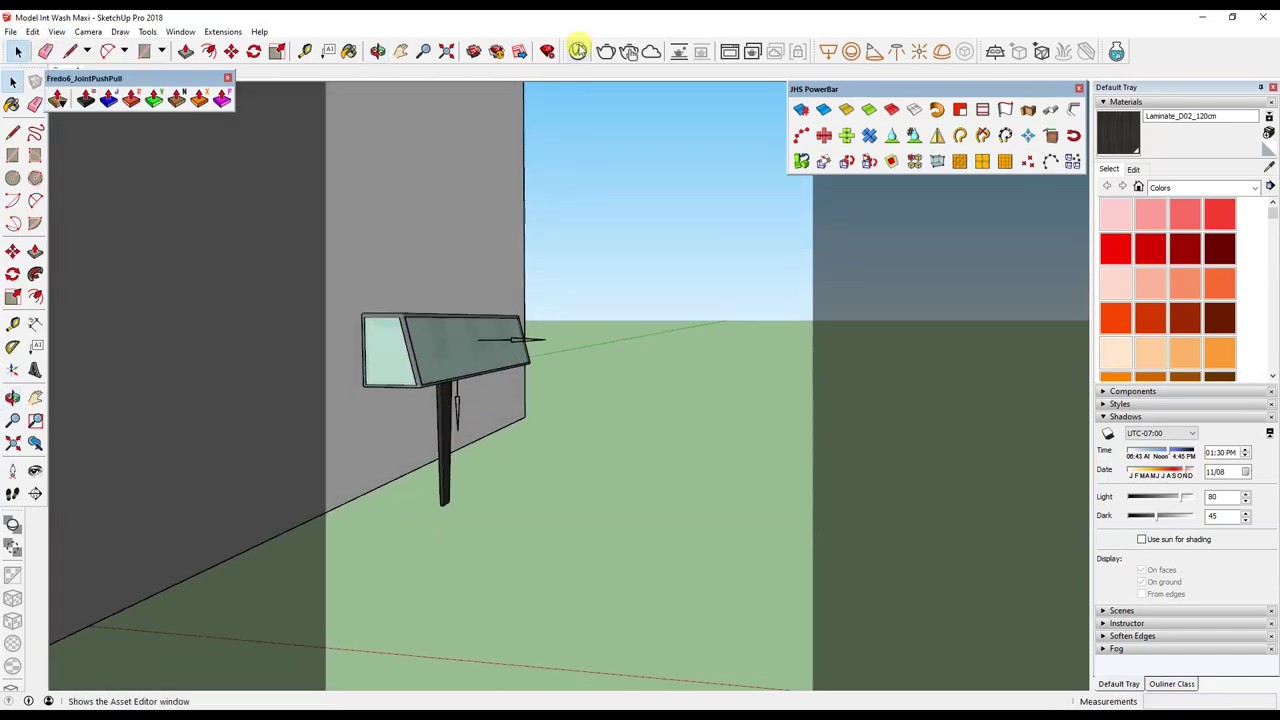
Run a V-Ray test render from the Asset Editor.
click(583, 55)
click(664, 224)
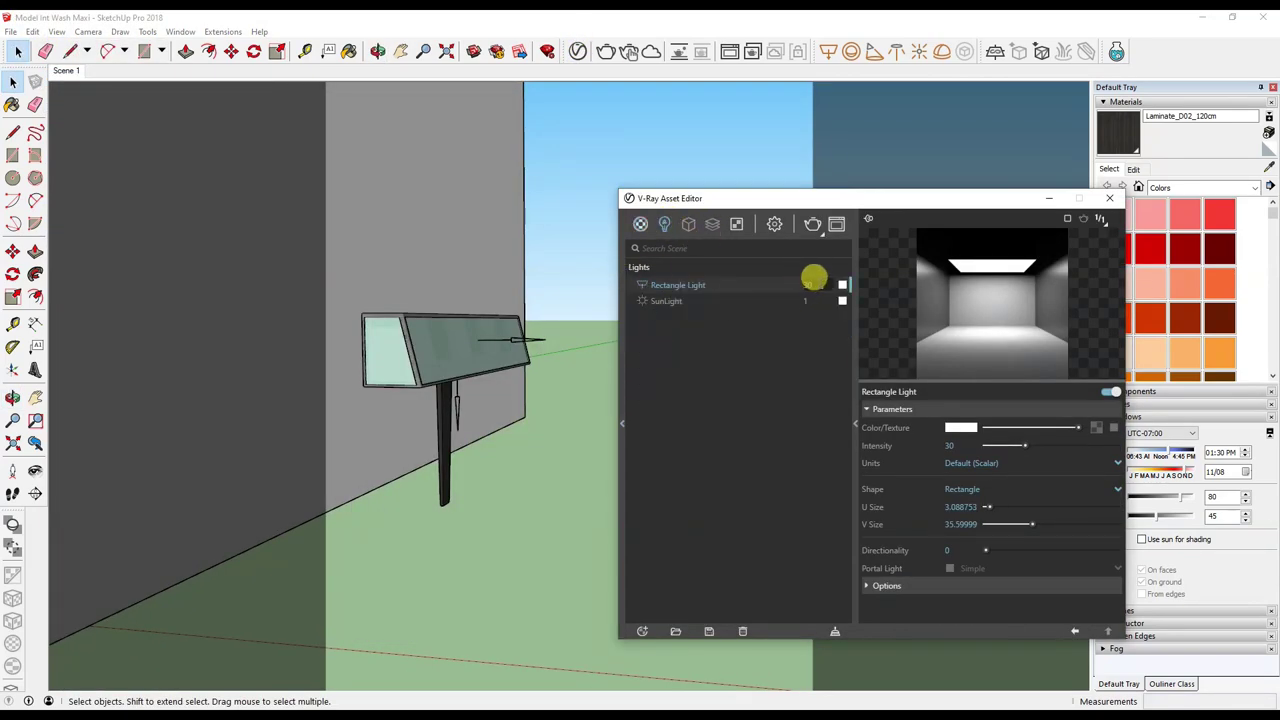
drag(838, 204, 765, 127)
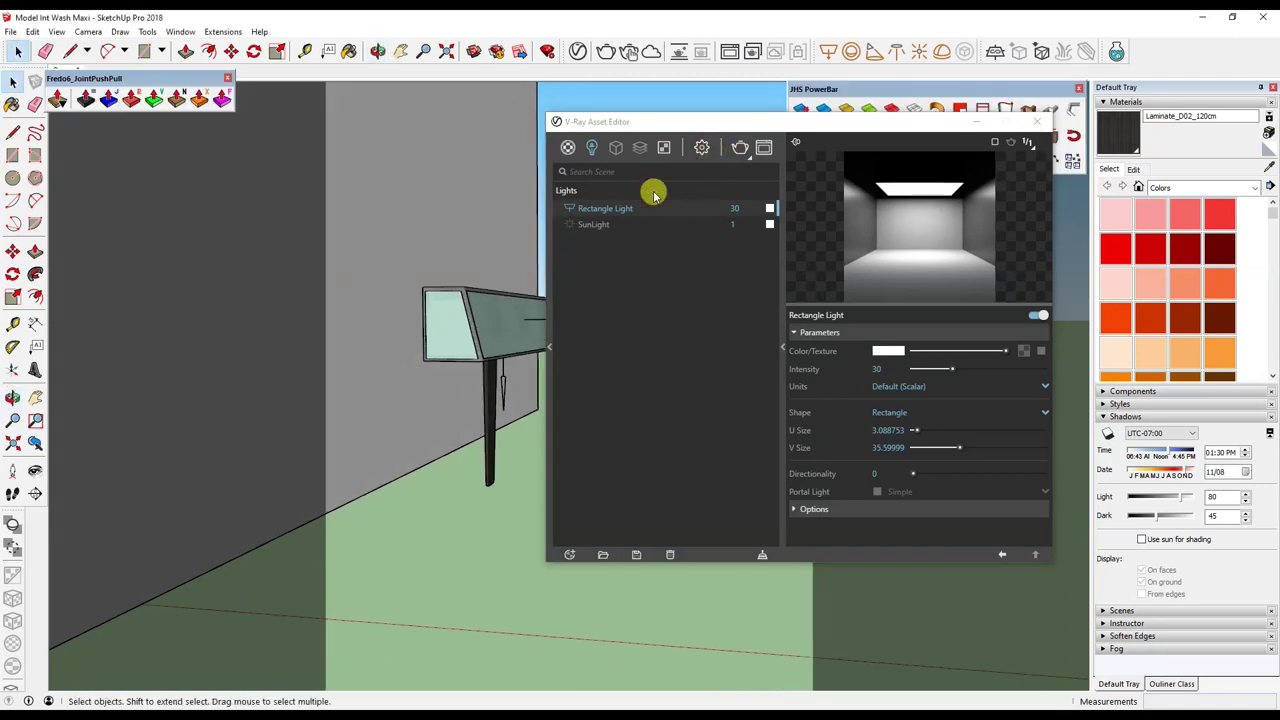
click(703, 150)
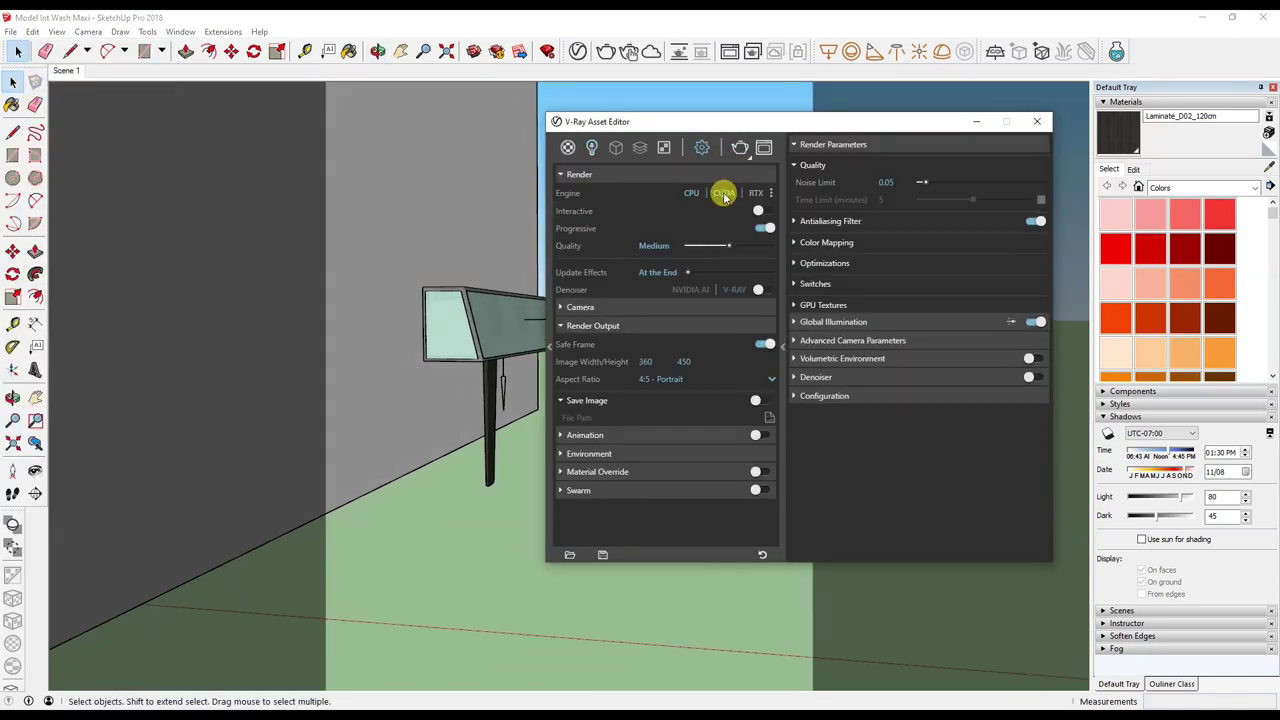
click(740, 147)
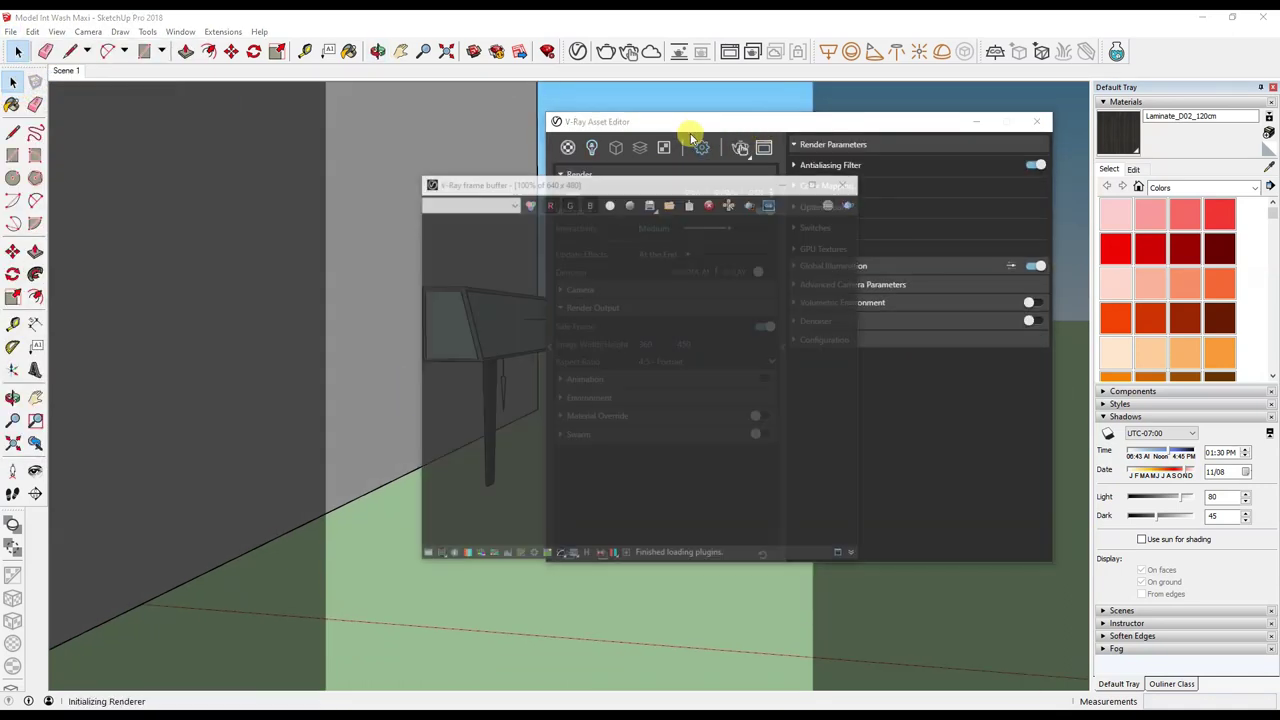
drag(623, 126, 781, 123)
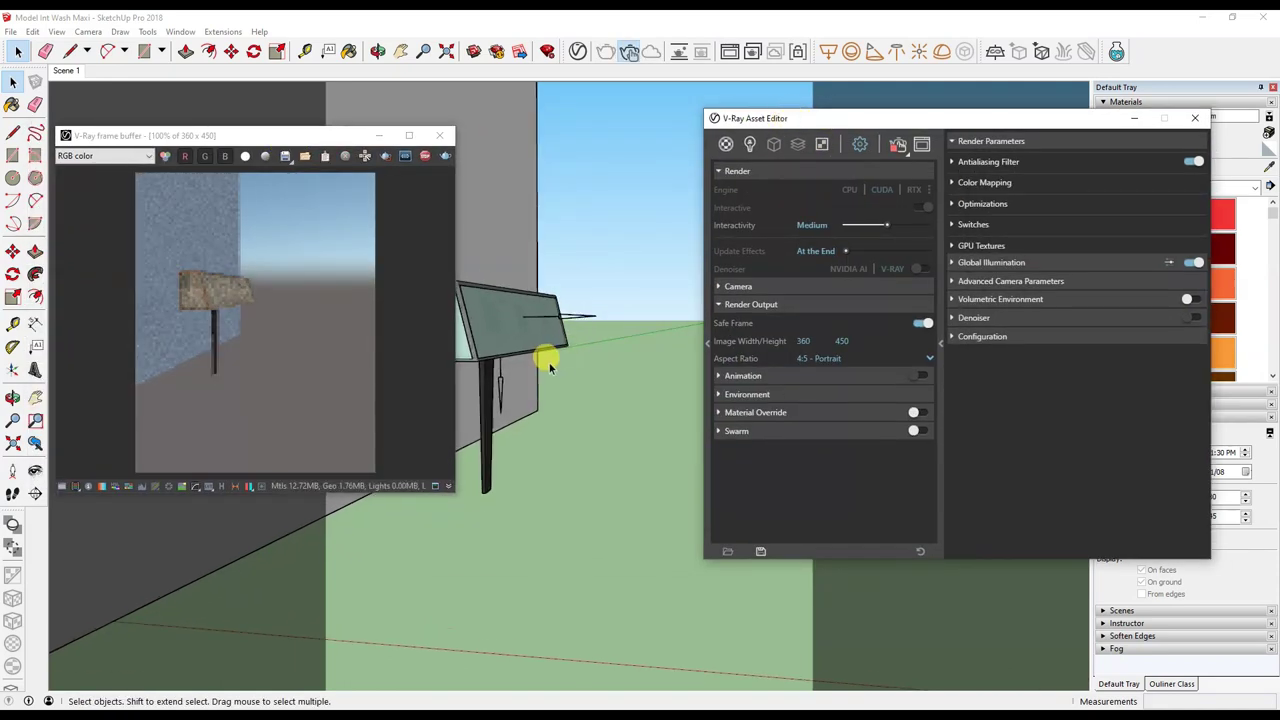
middle_drag(551, 363, 565, 360)
Expand the Rectangle Light's extra options and enable its shadows.
click(725, 145)
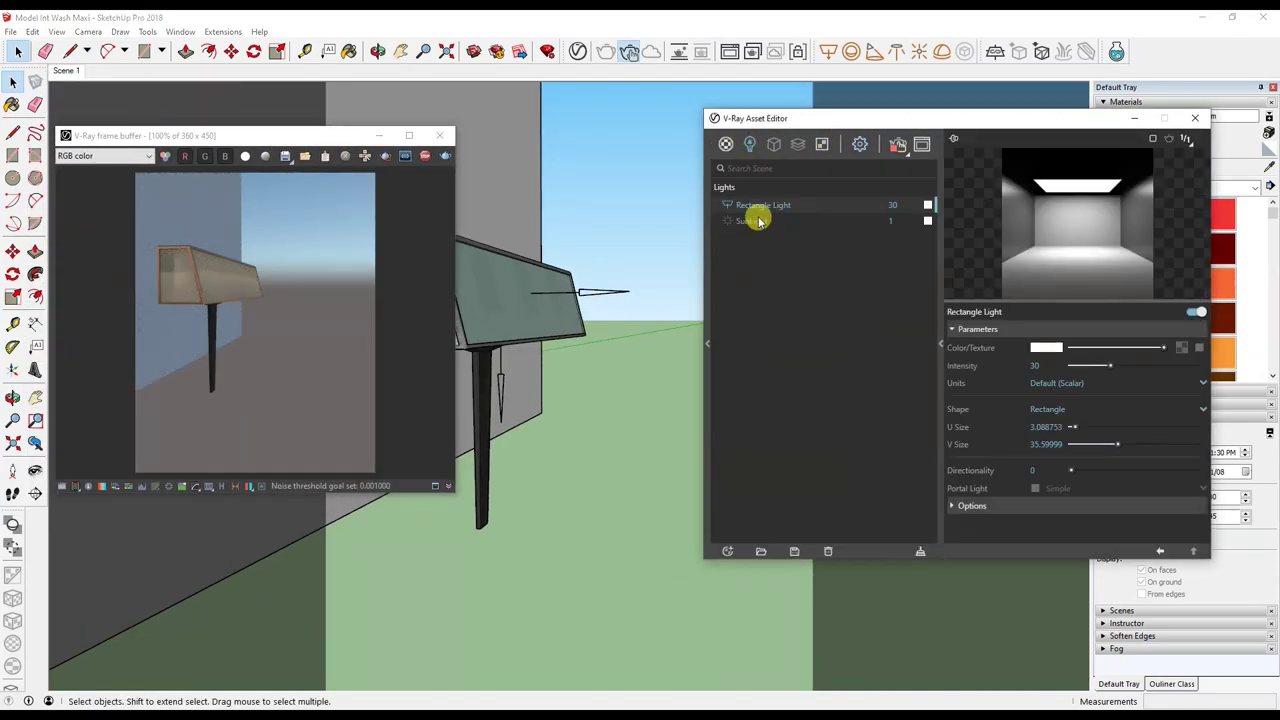
click(970, 506)
click(1035, 426)
click(293, 329)
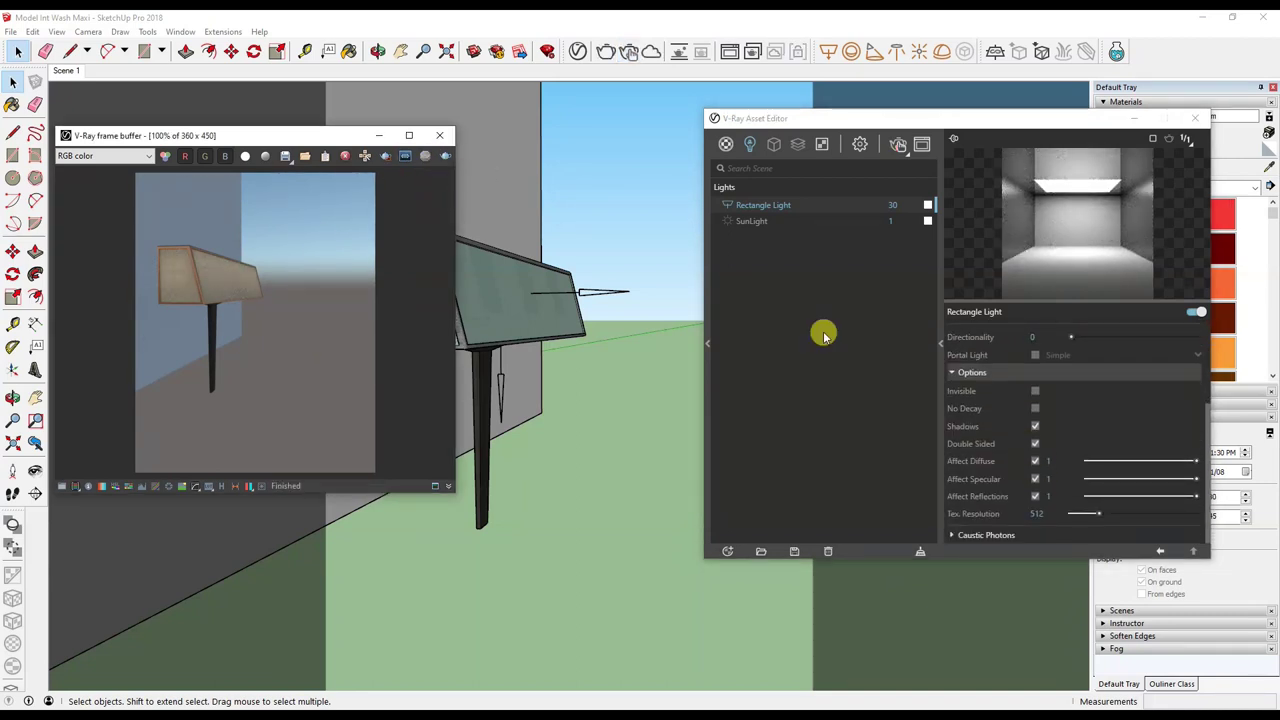
Set the Rectangle Light to intensity 500 and colour RGB 255/213/191.
click(893, 205)
text(0)
key(Return)
click(928, 208)
drag(814, 250, 575, 204)
click(708, 261)
text(2)
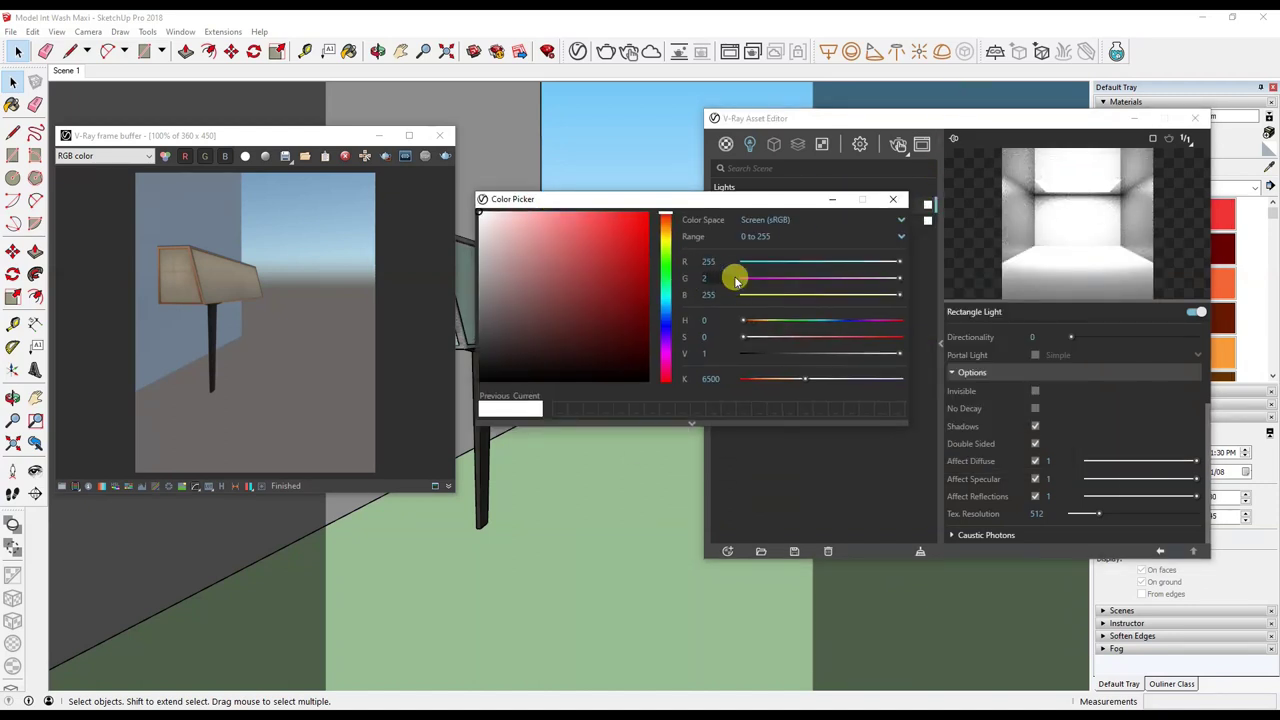
text(13)
key(Tab)
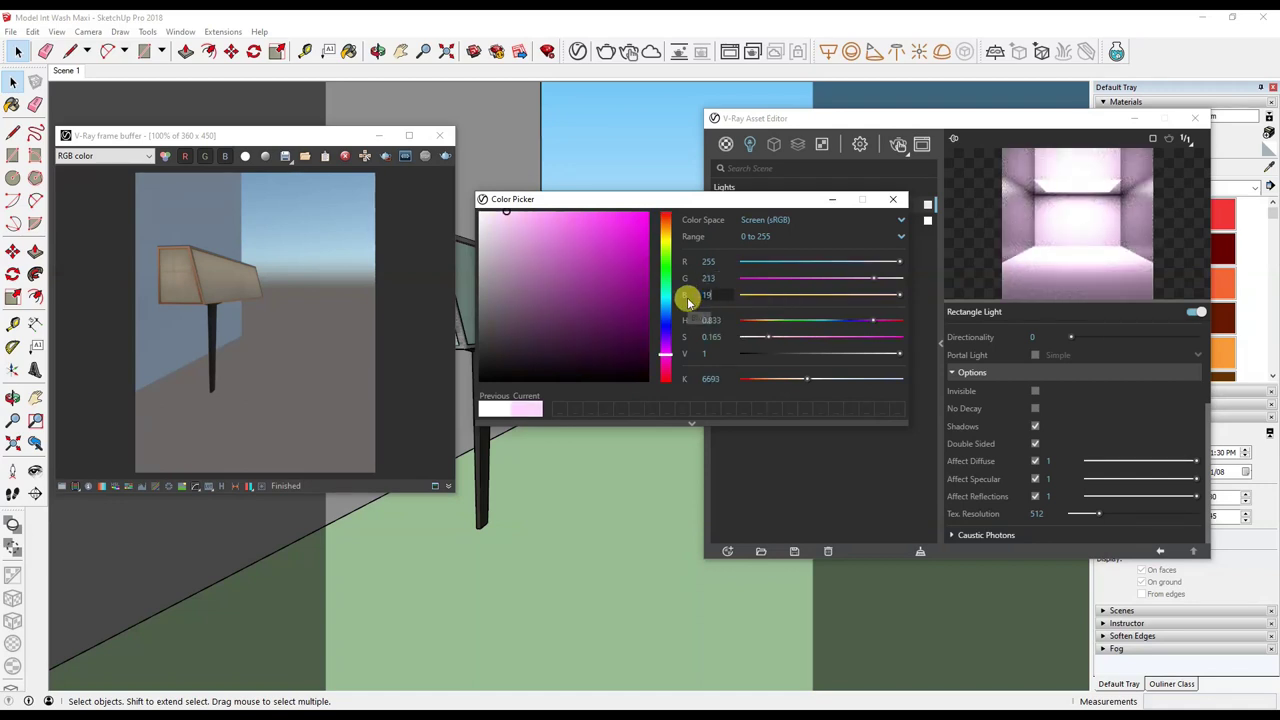
text(1)
key(Return)
drag(672, 202, 663, 207)
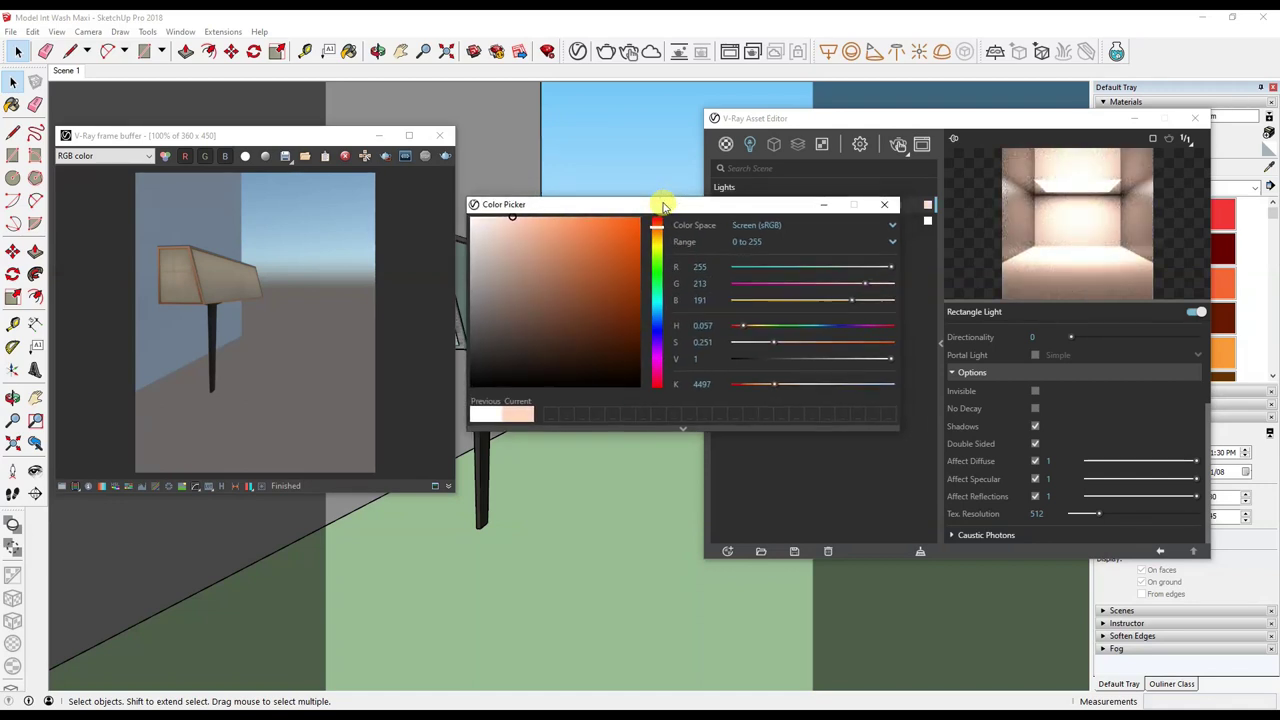
click(884, 207)
Make the Rectangle Light invisible in renders and close the render window.
drag(808, 126, 727, 133)
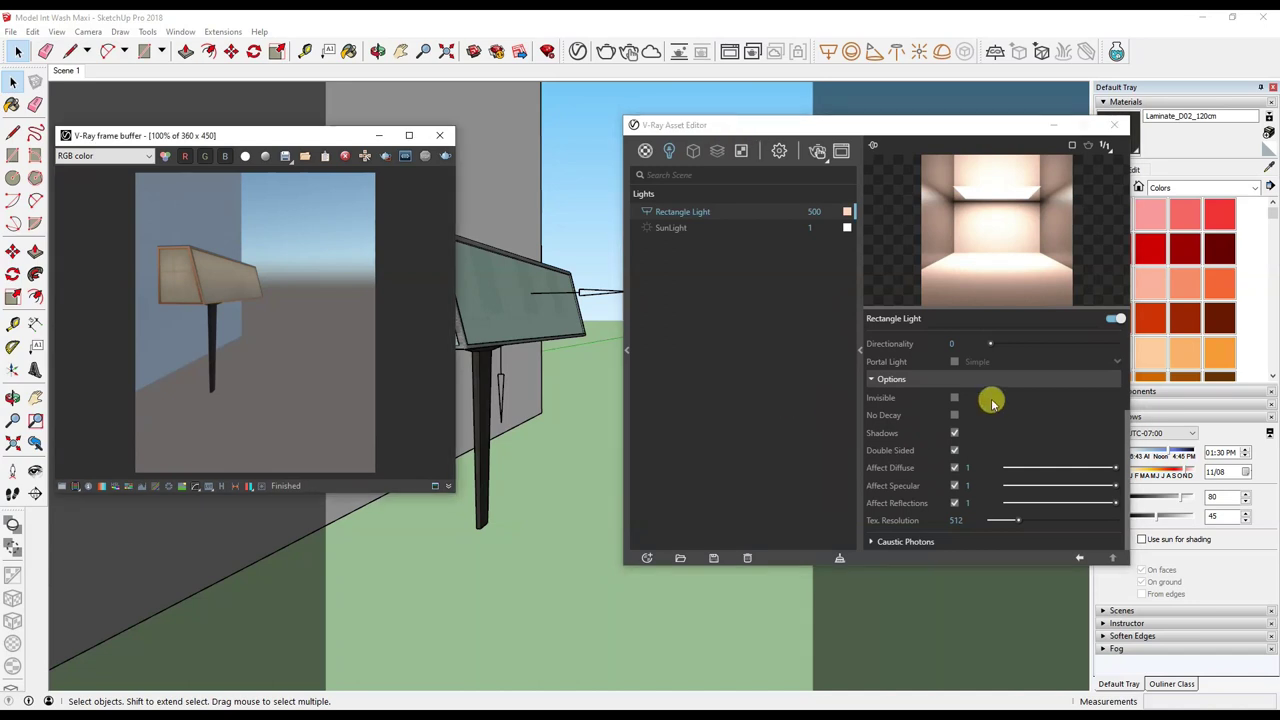
click(954, 397)
scroll(987, 447, up, 2)
scroll(987, 447, up, 2)
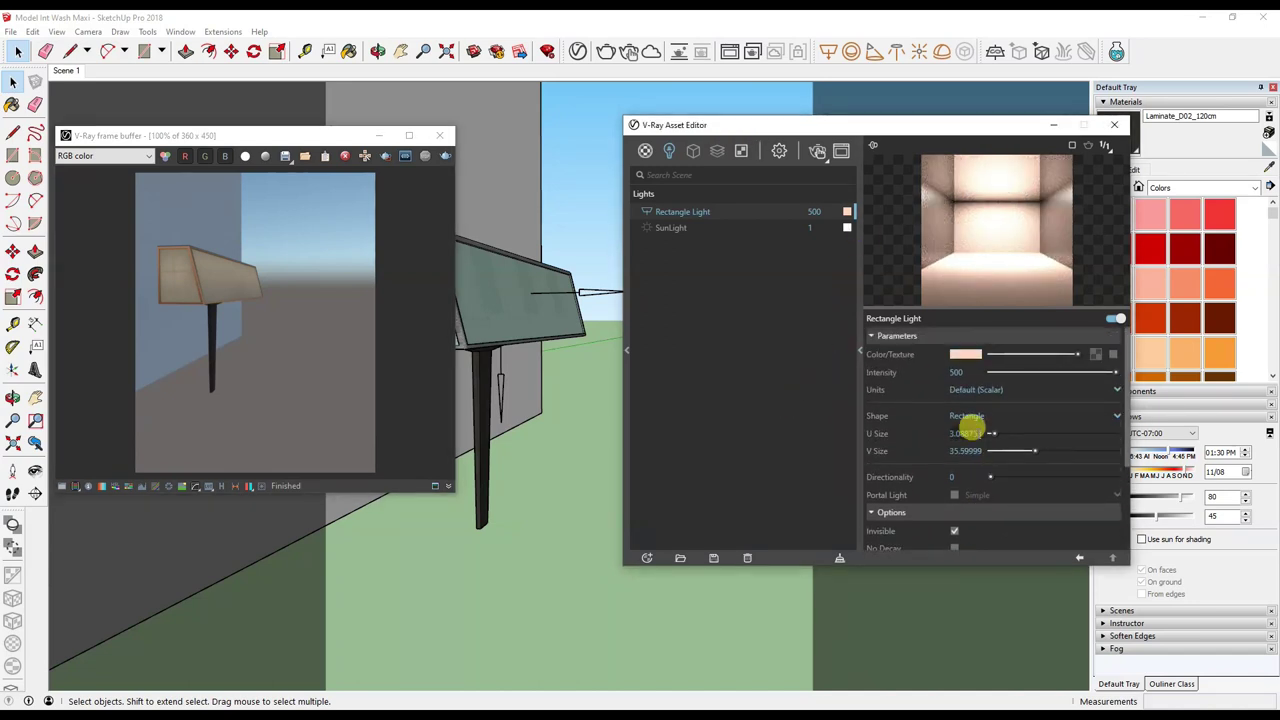
click(443, 137)
click(56, 31)
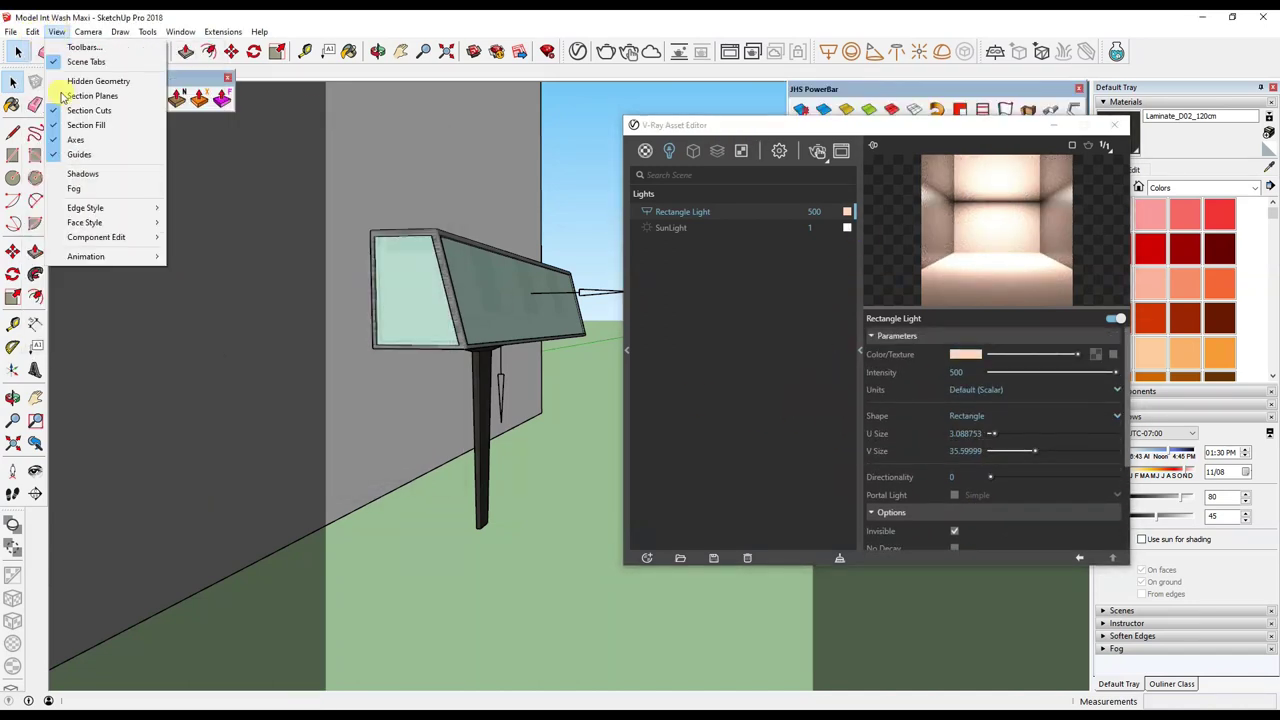
Switch to X-ray faces and change the Rectangle Light's U Size to 3.088753.
mouse_move(88, 222)
click(188, 224)
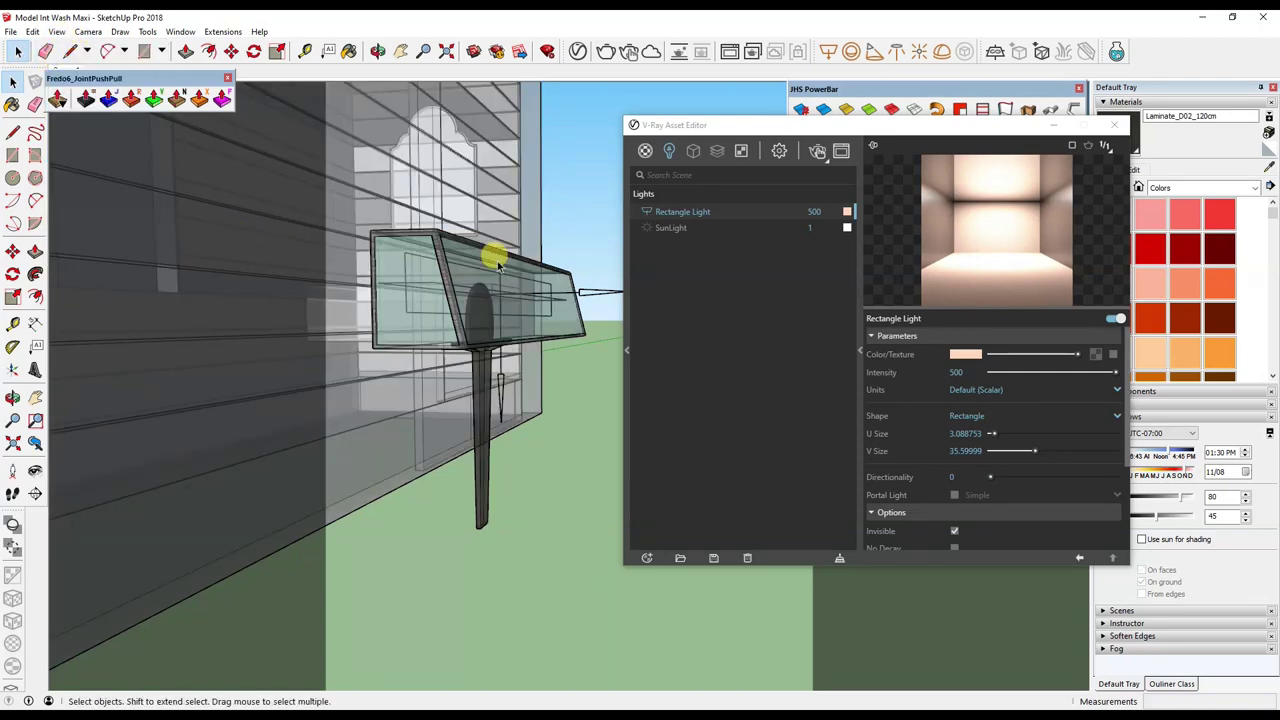
scroll(497, 262, up, 3)
scroll(414, 337, up, 2)
double_click(966, 432)
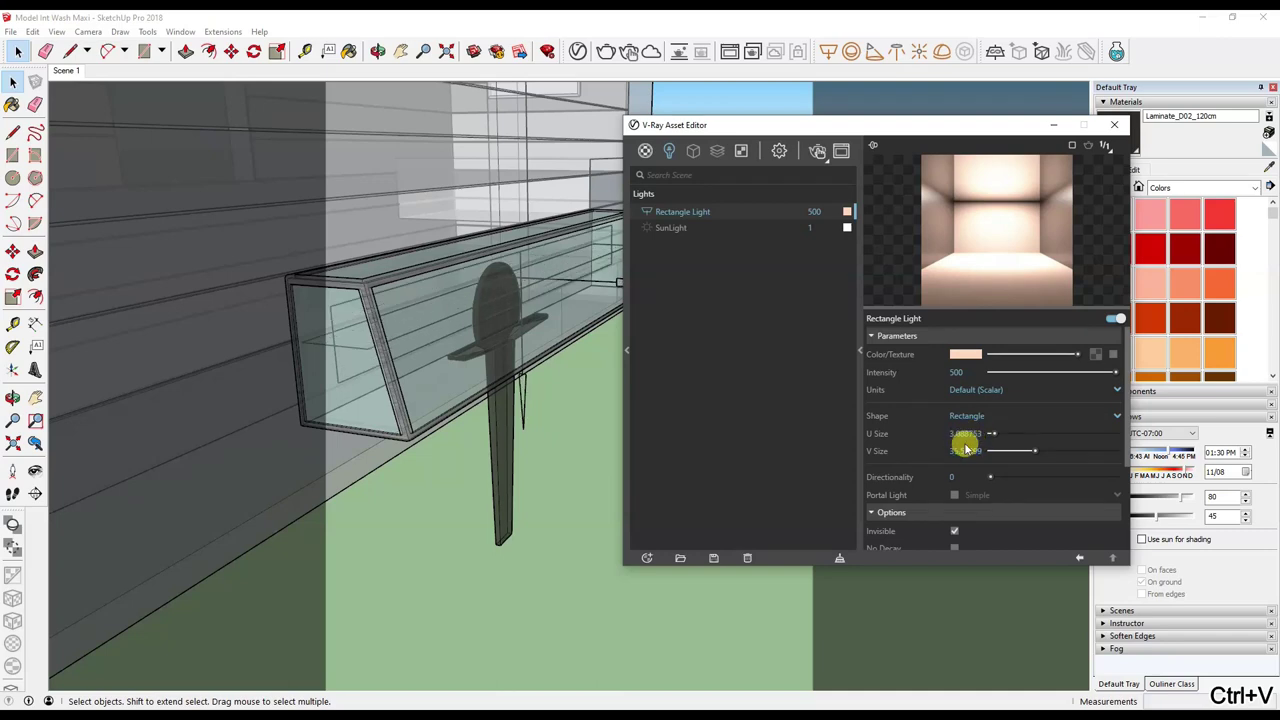
Run a new test render of the warm lamp box, then close the frame buffer.
click(817, 151)
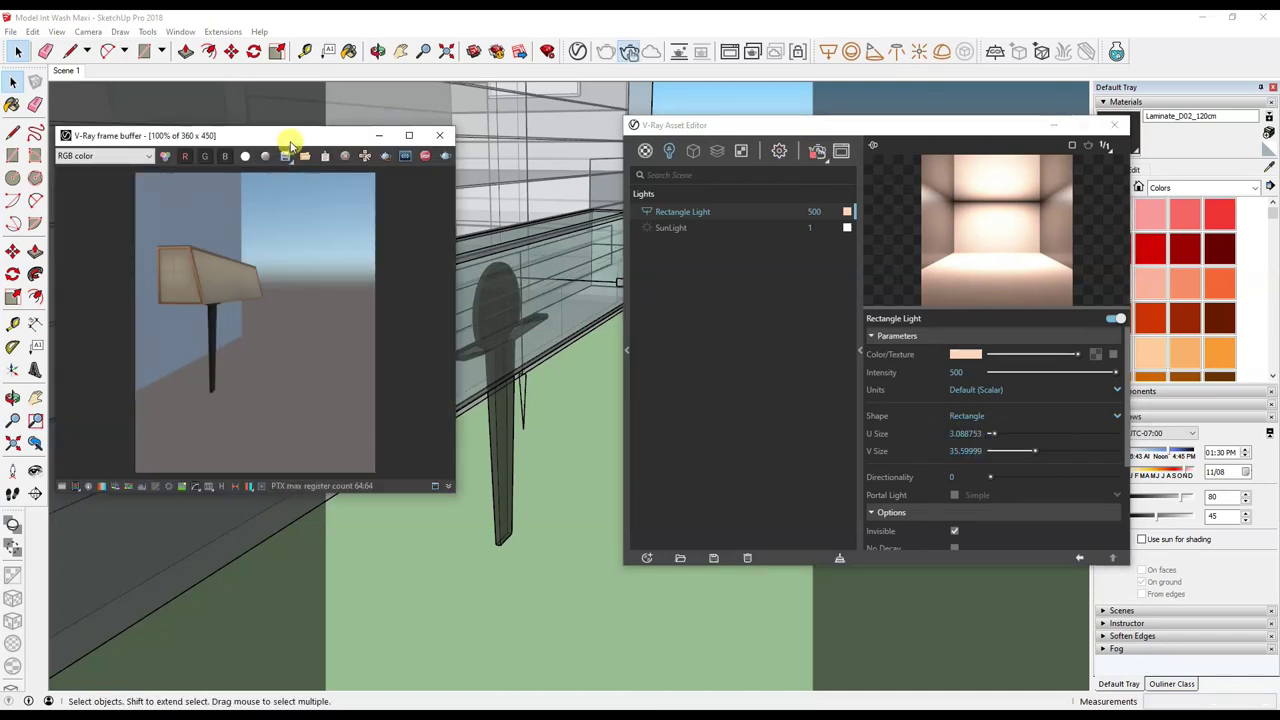
drag(286, 134, 391, 108)
mouse_move(560, 560)
middle_down()
mouse_move(591, 609)
mouse_move(562, 528)
mouse_move(529, 580)
mouse_move(517, 651)
mouse_move(551, 503)
mouse_move(519, 593)
mouse_move(557, 571)
middle_up()
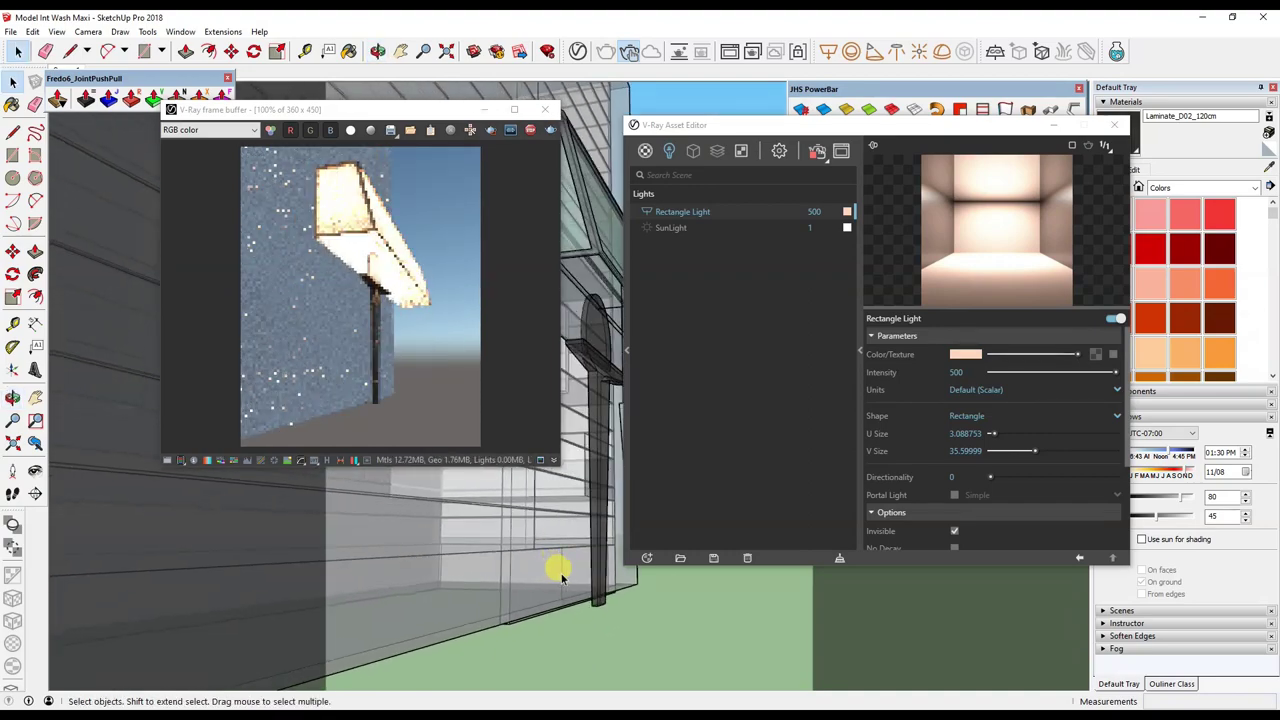
click(545, 109)
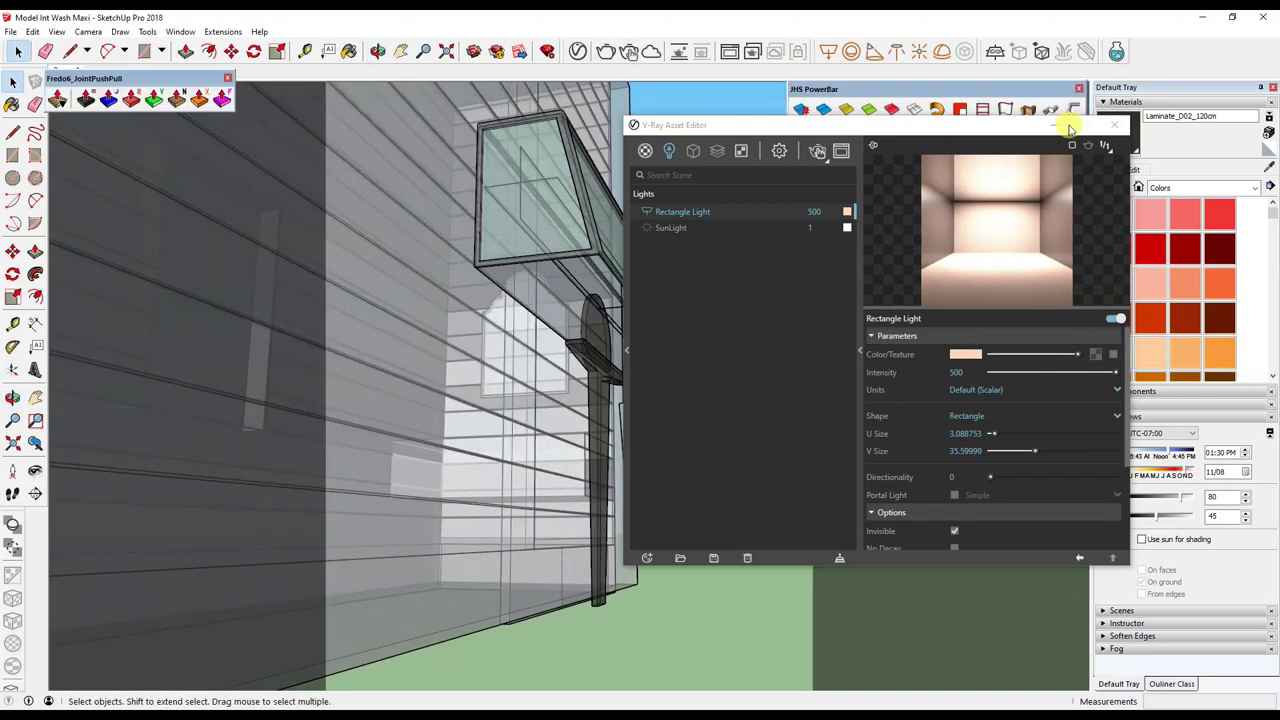
Close the V-Ray asset editor and switch the face style to see-through X-ray display.
click(1115, 124)
scroll(700, 390, up, 3)
scroll(631, 420, down, 3)
scroll(631, 420, up, 1)
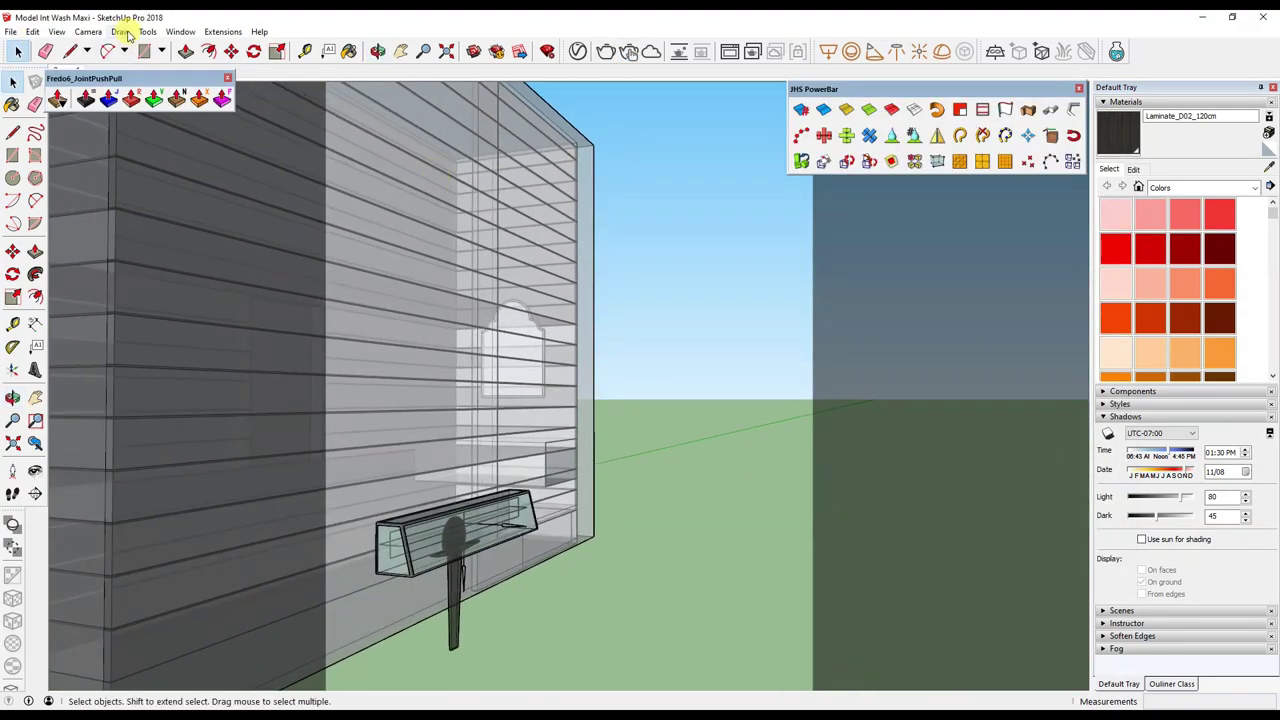
click(57, 31)
click(195, 222)
scroll(486, 509, down, 2)
Select the glass lamp box and move it down against the clad wall beside the mirror.
click(491, 557)
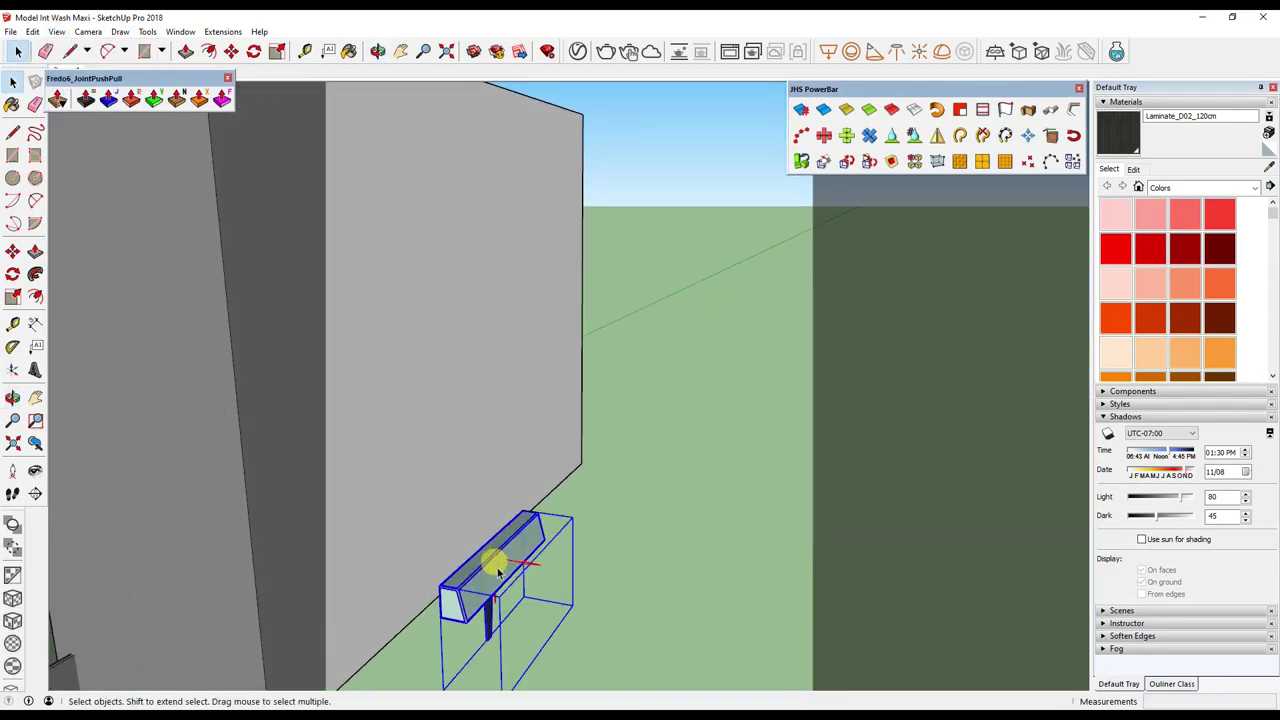
scroll(543, 600, up, 2)
scroll(533, 607, up, 1)
key(m)
mouse_move(486, 563)
middle_down()
mouse_move(571, 514)
mouse_move(466, 449)
mouse_move(453, 343)
mouse_move(477, 491)
mouse_move(446, 297)
middle_up()
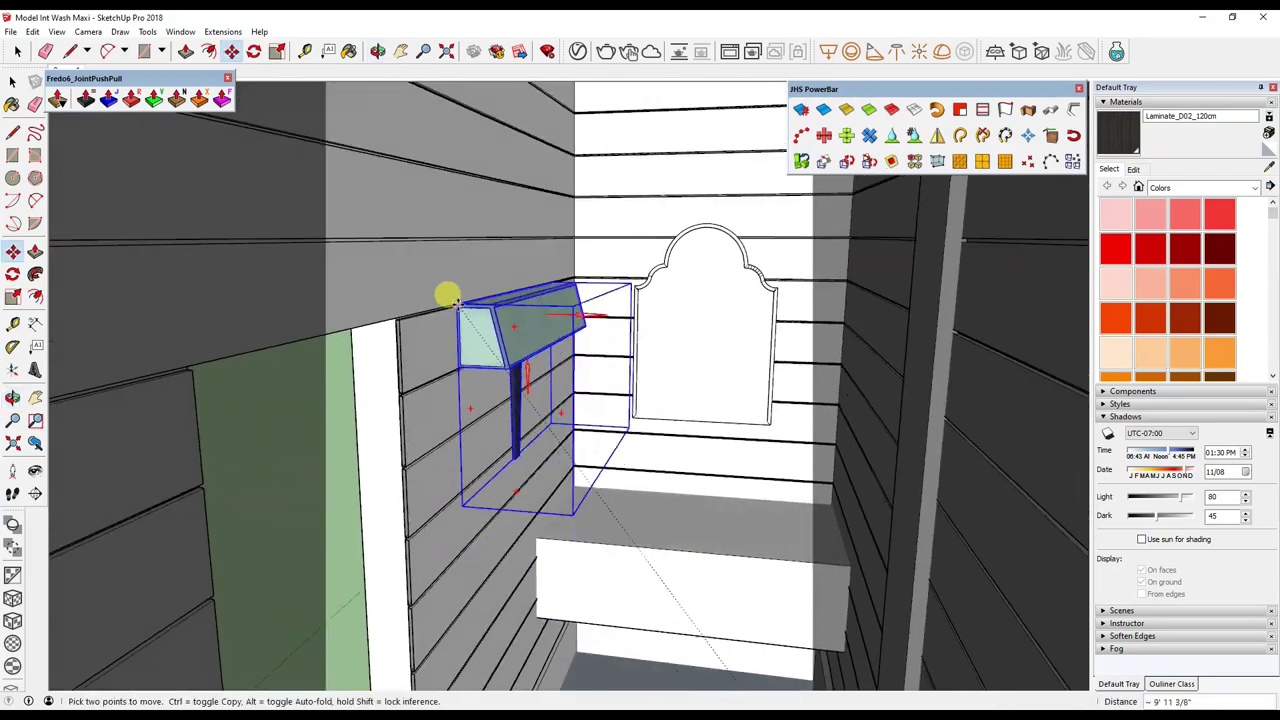
mouse_move(453, 234)
middle_down()
mouse_move(500, 243)
mouse_move(475, 160)
middle_up()
scroll(457, 214, up, 1)
drag(485, 166, 480, 346)
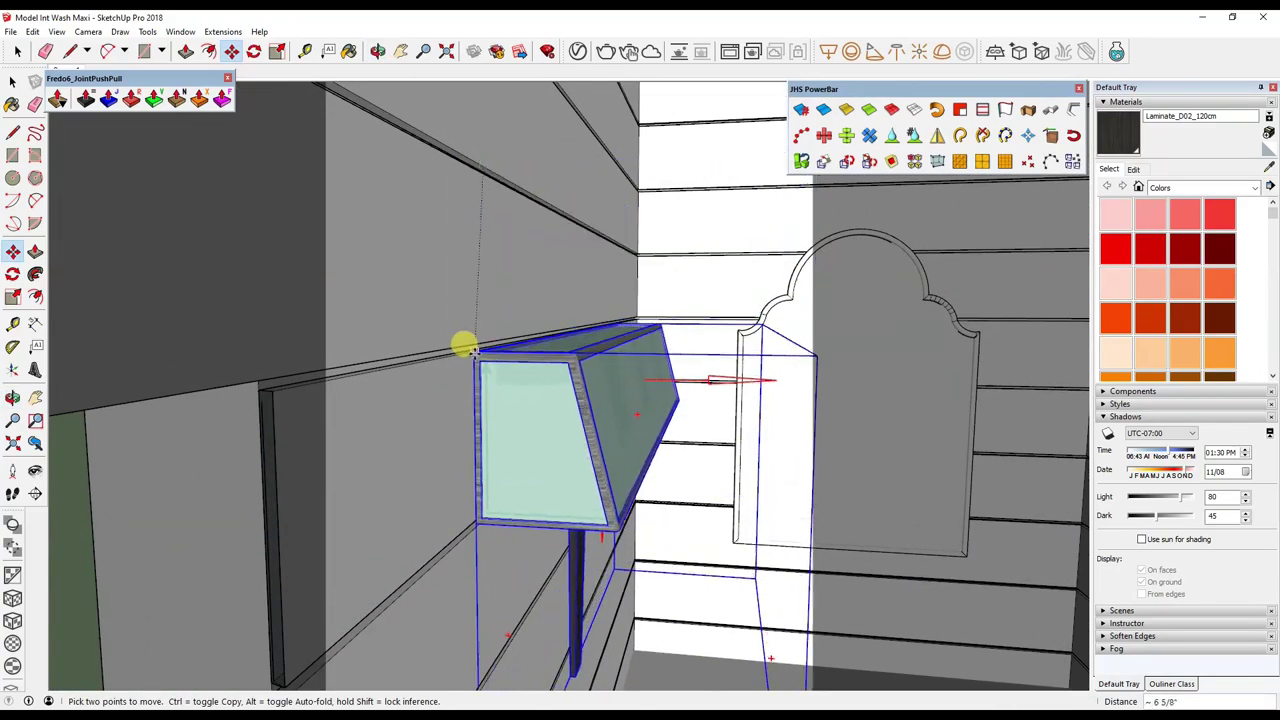
mouse_move(480, 346)
middle_down()
mouse_move(532, 274)
mouse_move(505, 307)
mouse_move(477, 434)
mouse_move(517, 451)
mouse_move(451, 460)
mouse_move(470, 405)
mouse_move(437, 434)
mouse_move(620, 380)
mouse_move(595, 270)
mouse_move(449, 609)
mouse_move(409, 569)
mouse_move(574, 371)
middle_up()
scroll(477, 434, up, 1)
click(451, 452)
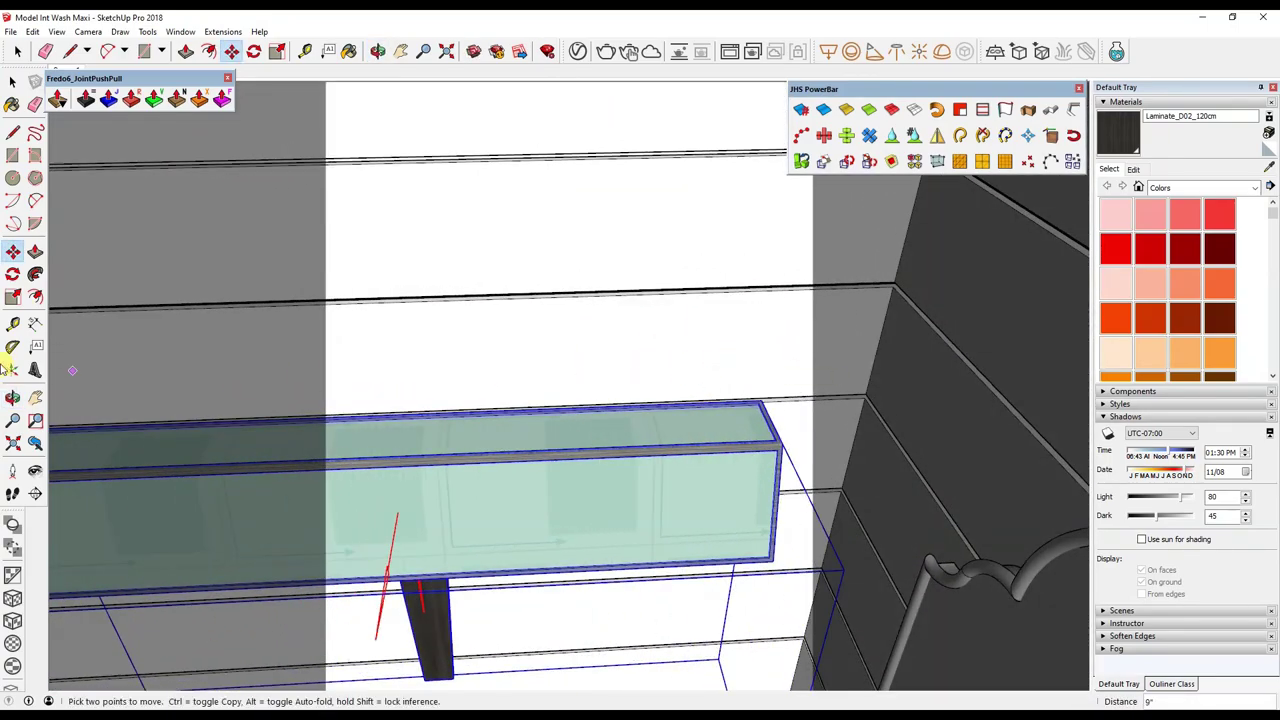
Check the distance with the Tape Measure and nudge the lamp 1" toward the adjoining corner.
click(12, 323)
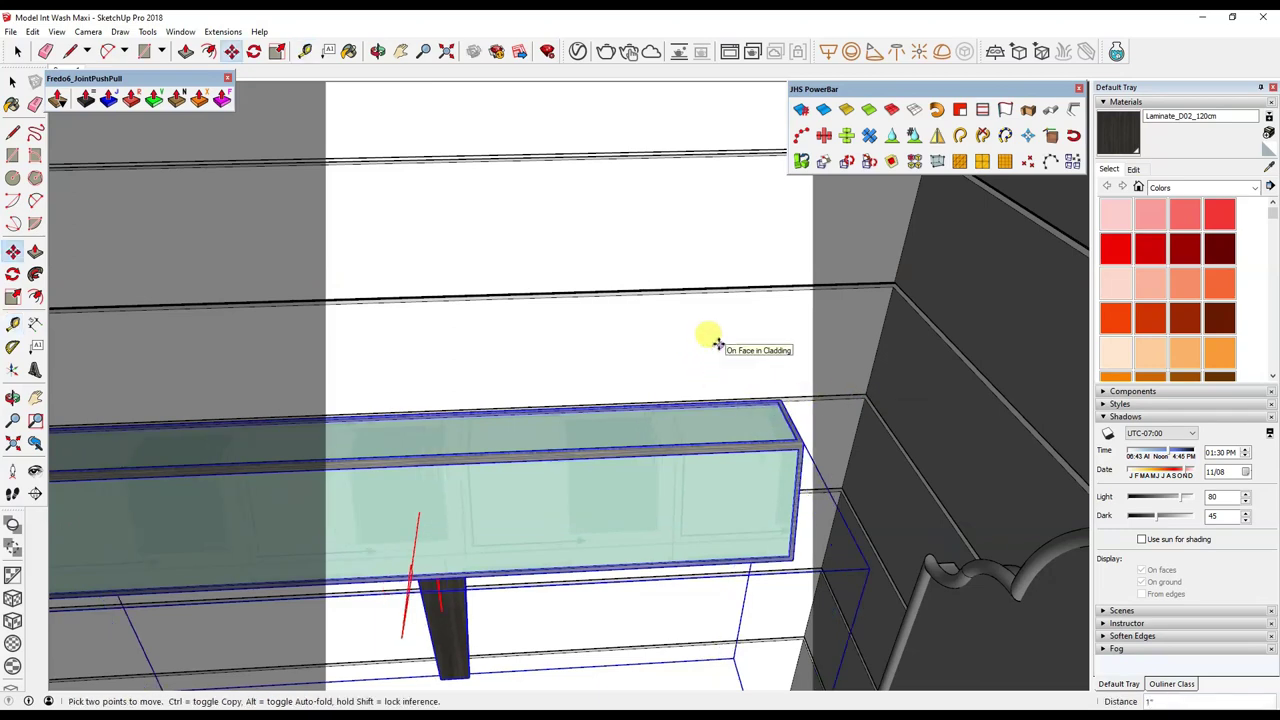
middle_drag(709, 337, 914, 303)
scroll(697, 392, up, 3)
key(m)
click(10, 84)
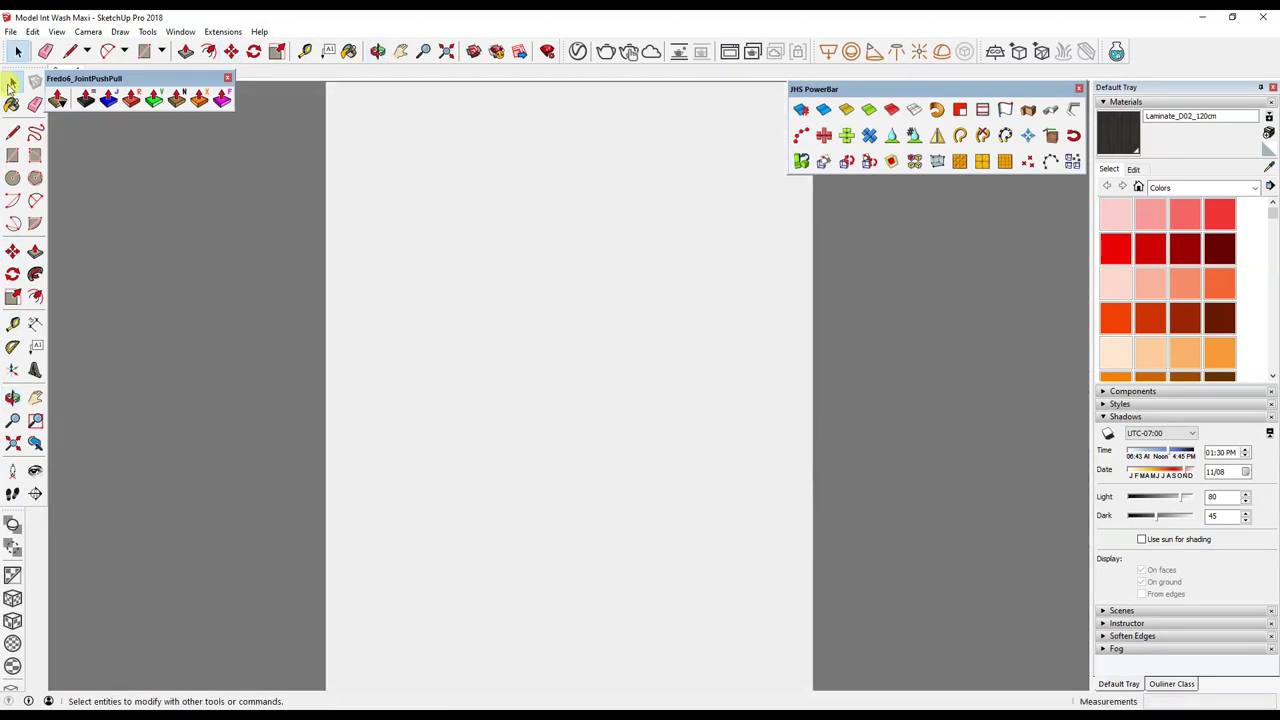
Hide the Joint Push Pull toolbar and return to the Scene 1 camera view.
click(228, 79)
click(66, 71)
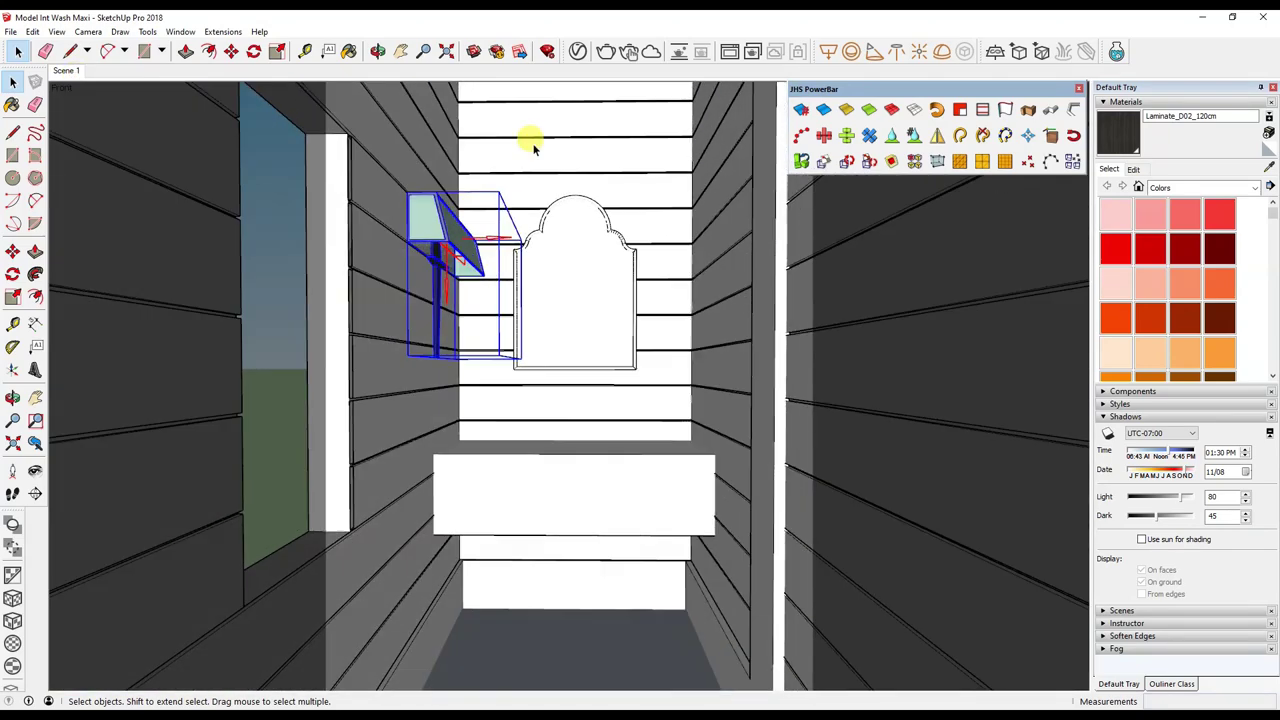
click(35, 33)
click(507, 228)
Mirror the wall lamp with the JHS PowerBar Mirror tool onto the other side of the mirror.
click(448, 224)
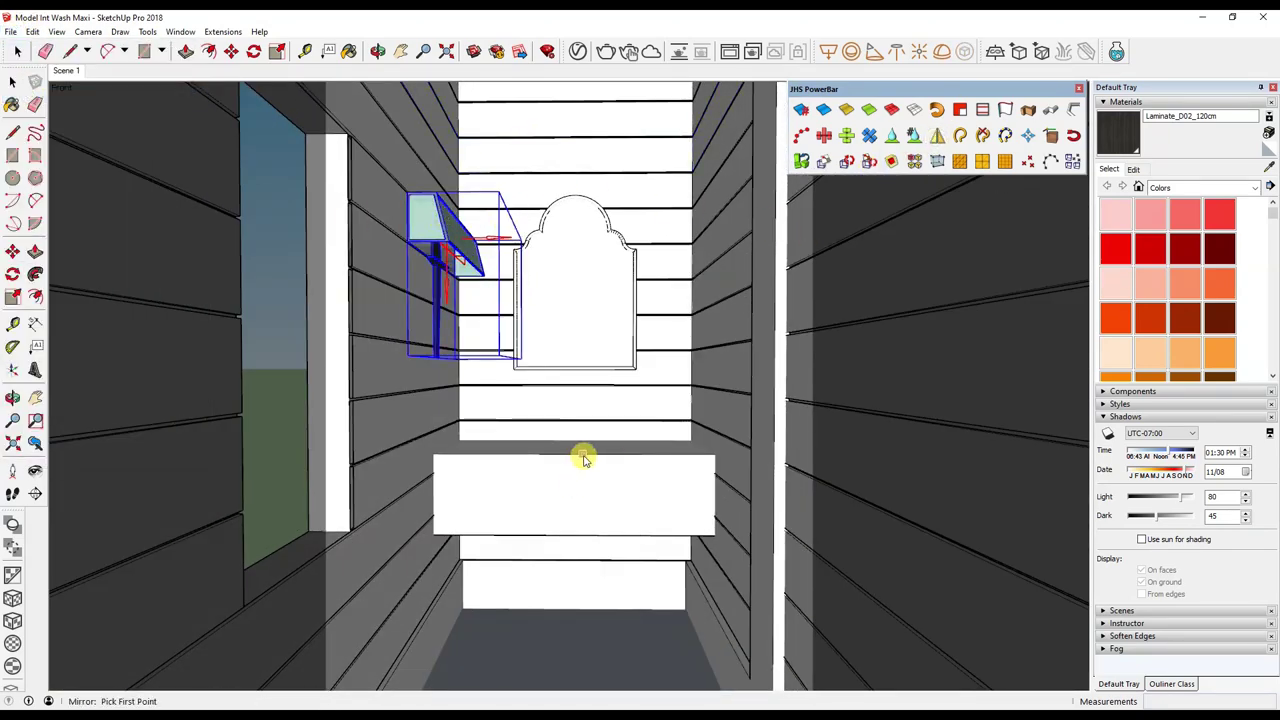
mouse_move(577, 401)
middle_down()
mouse_move(563, 426)
mouse_move(778, 497)
middle_up()
click(510, 408)
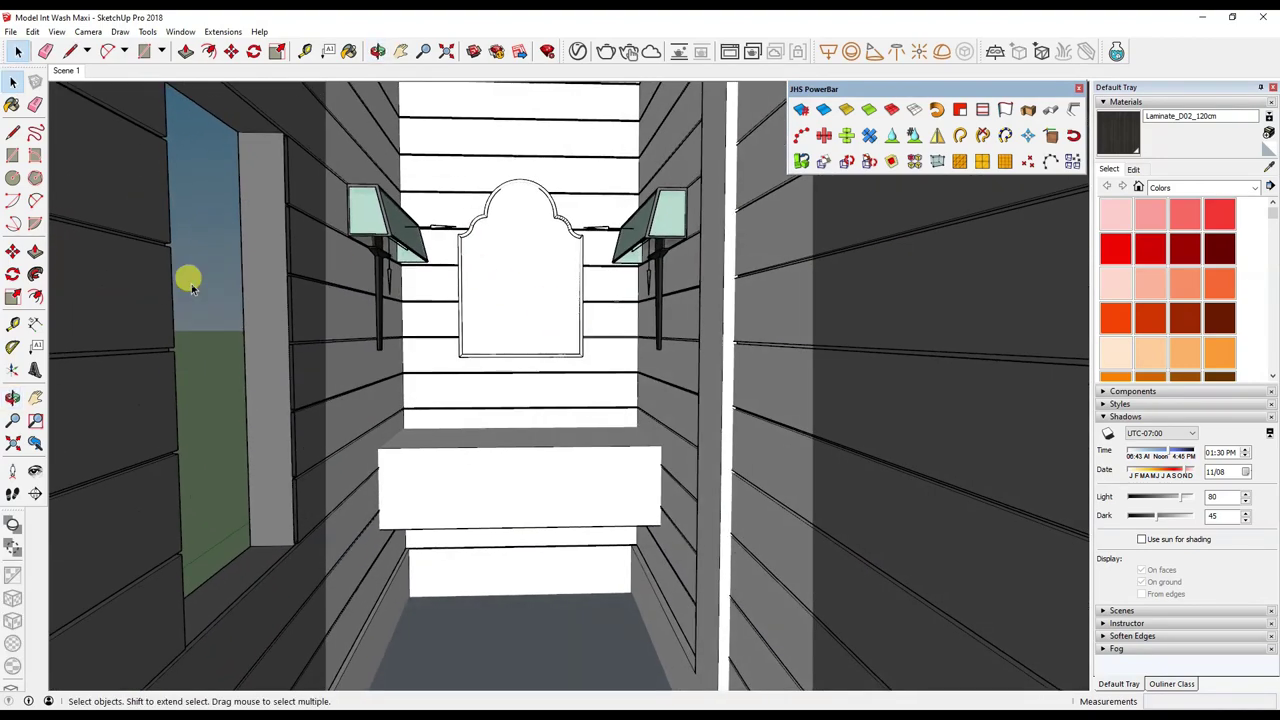
Pull the camera out above the room and tape-measure its diagonal from corner to corner.
middle_drag(288, 310, 286, 331)
scroll(369, 354, down, 5)
mouse_move(446, 394)
middle_down()
mouse_move(545, 388)
mouse_move(534, 320)
mouse_move(740, 182)
middle_up()
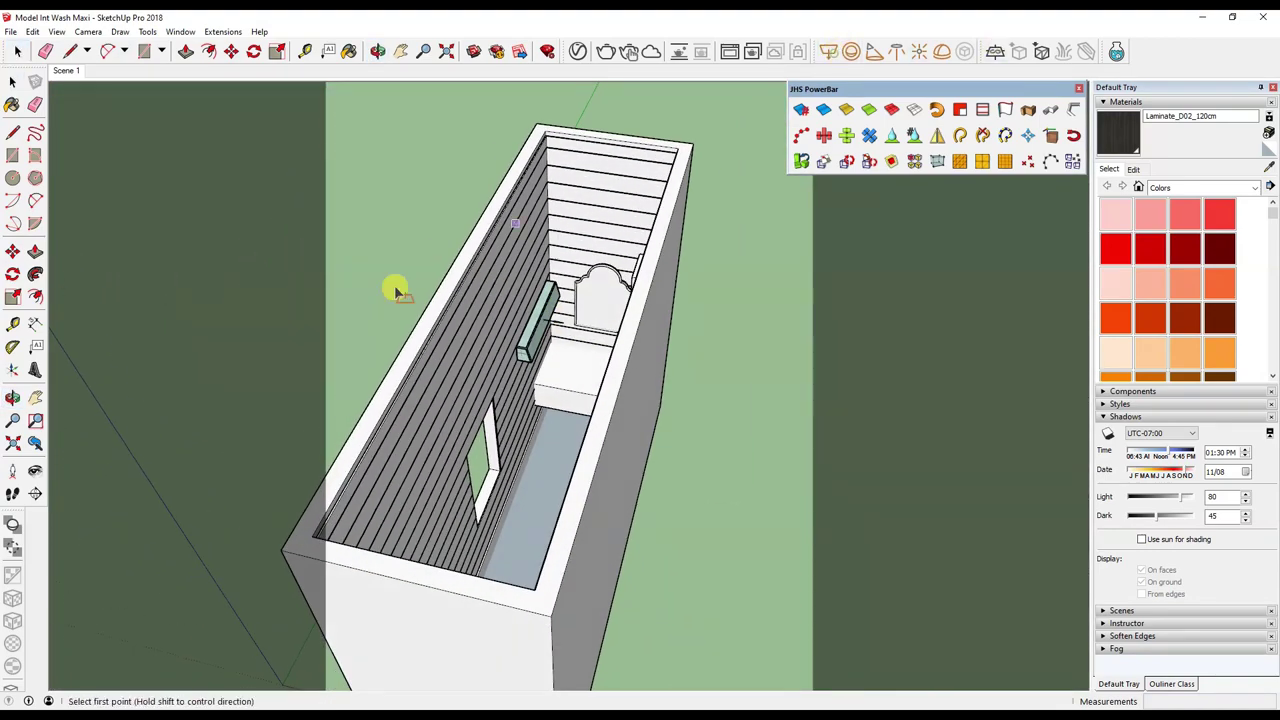
click(312, 541)
click(677, 151)
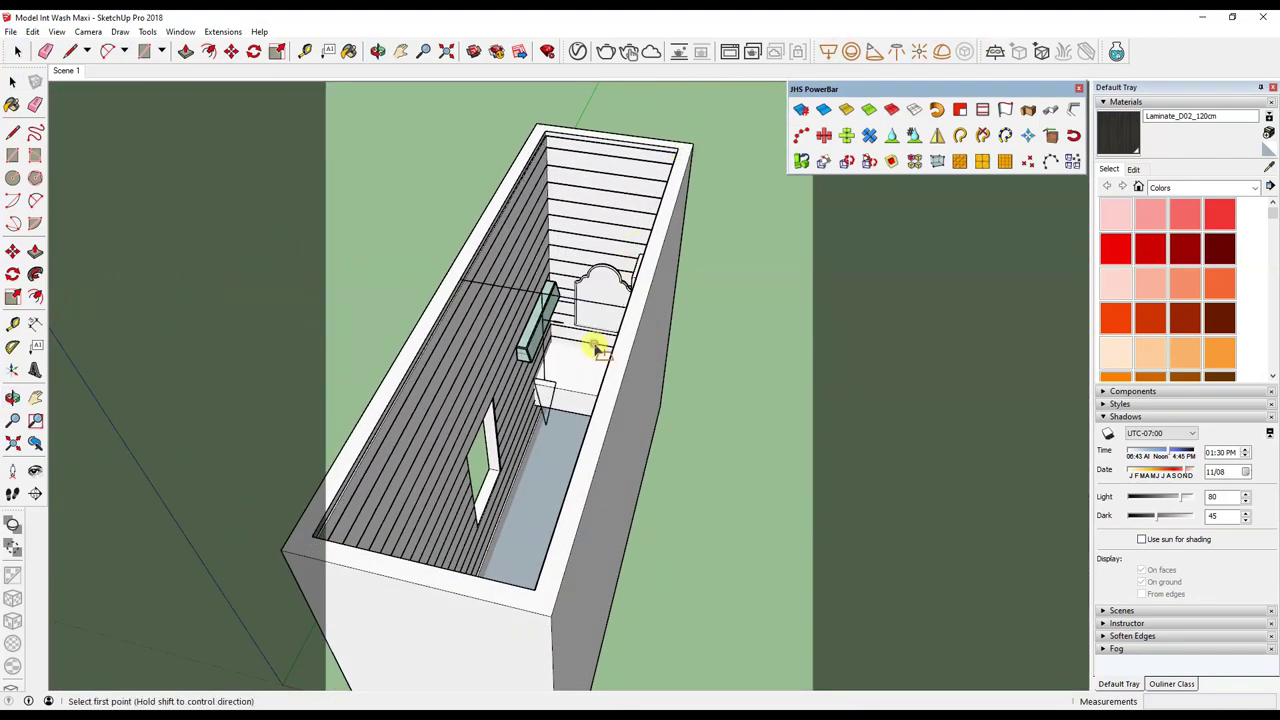
key(space)
Show the V-Ray lights list and rename the lights Mount Wall Light and Ceiling.
click(578, 51)
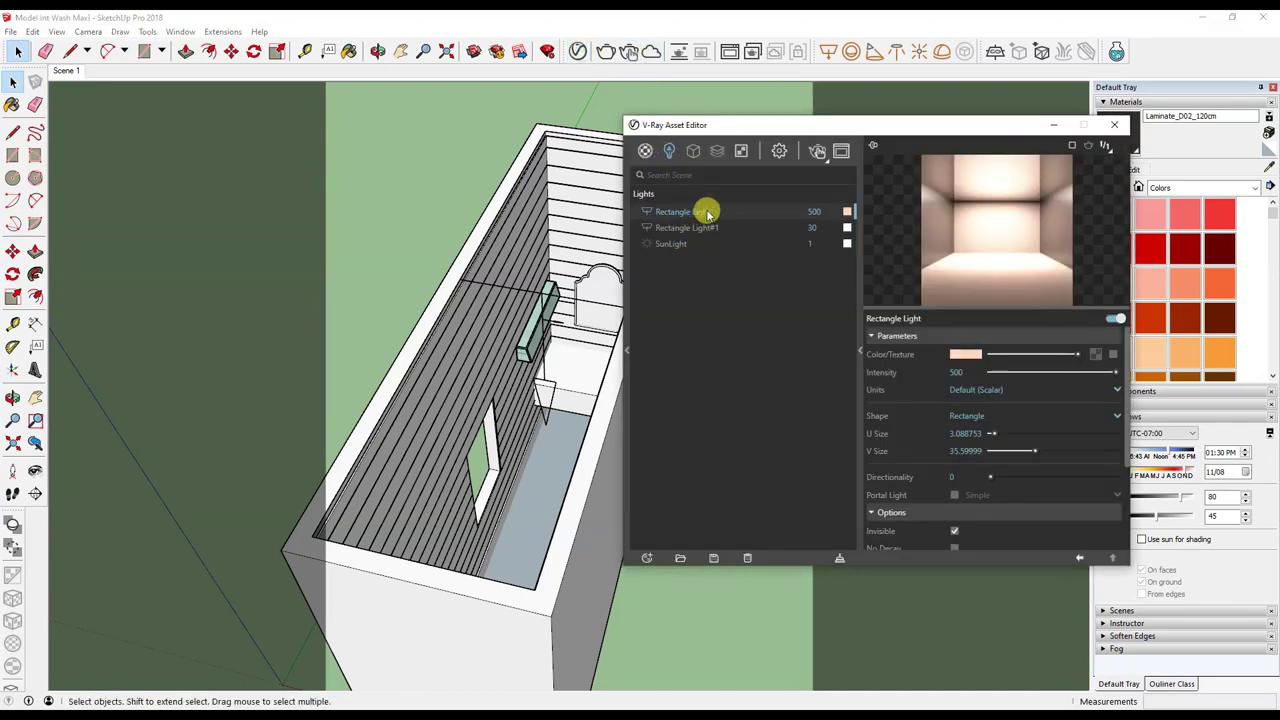
drag(690, 124, 746, 136)
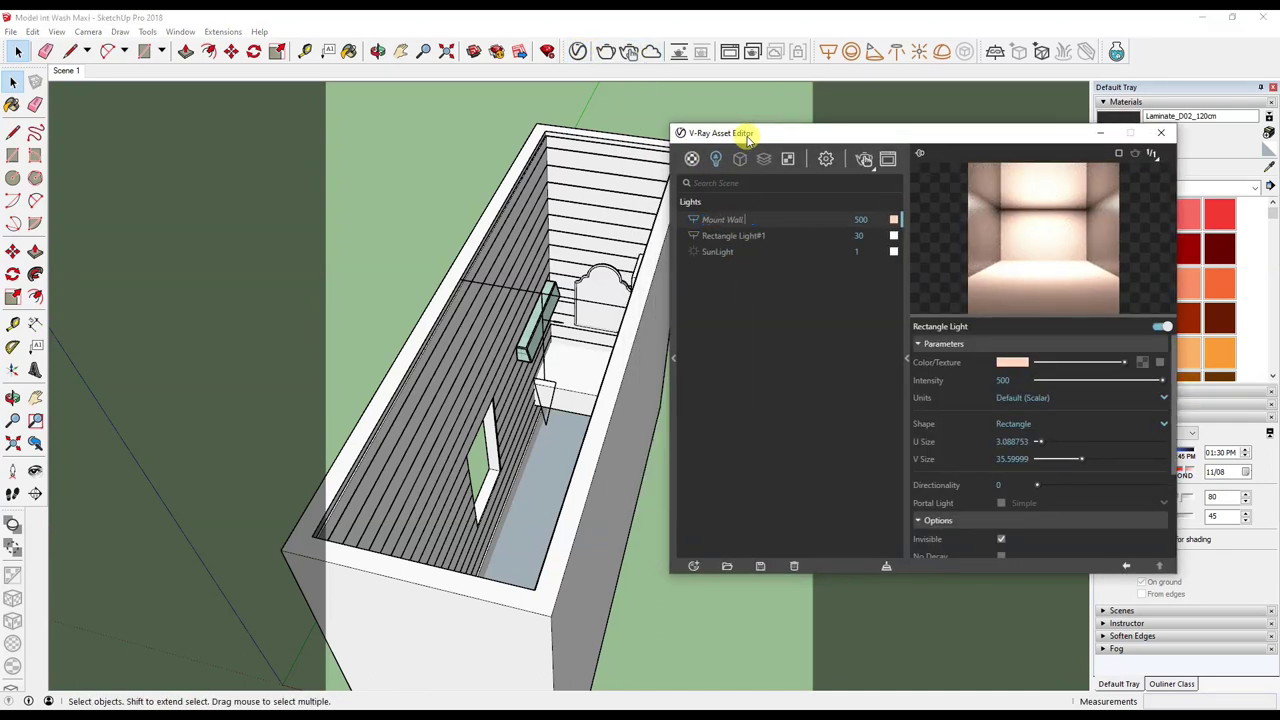
click(774, 234)
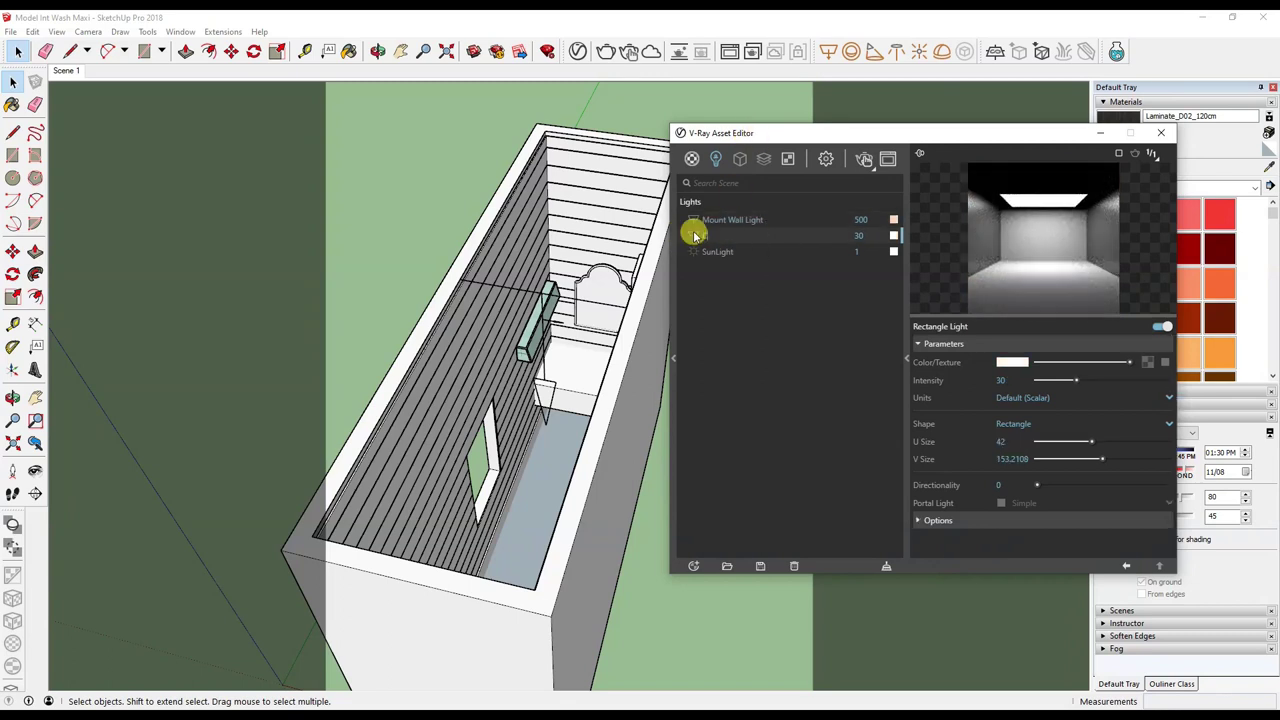
text(Ceiling)
key(Return)
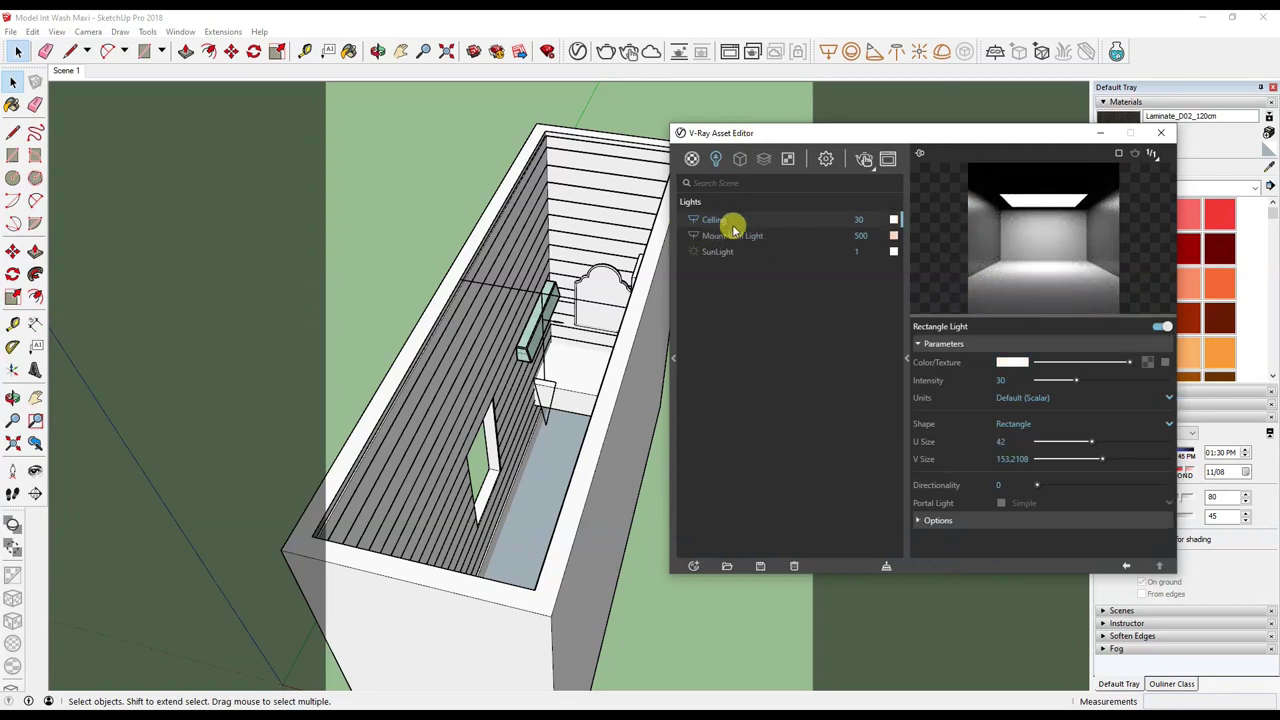
Leave the Ceiling light's colour unchanged and set its intensity to 80.
click(1011, 362)
drag(606, 199, 490, 188)
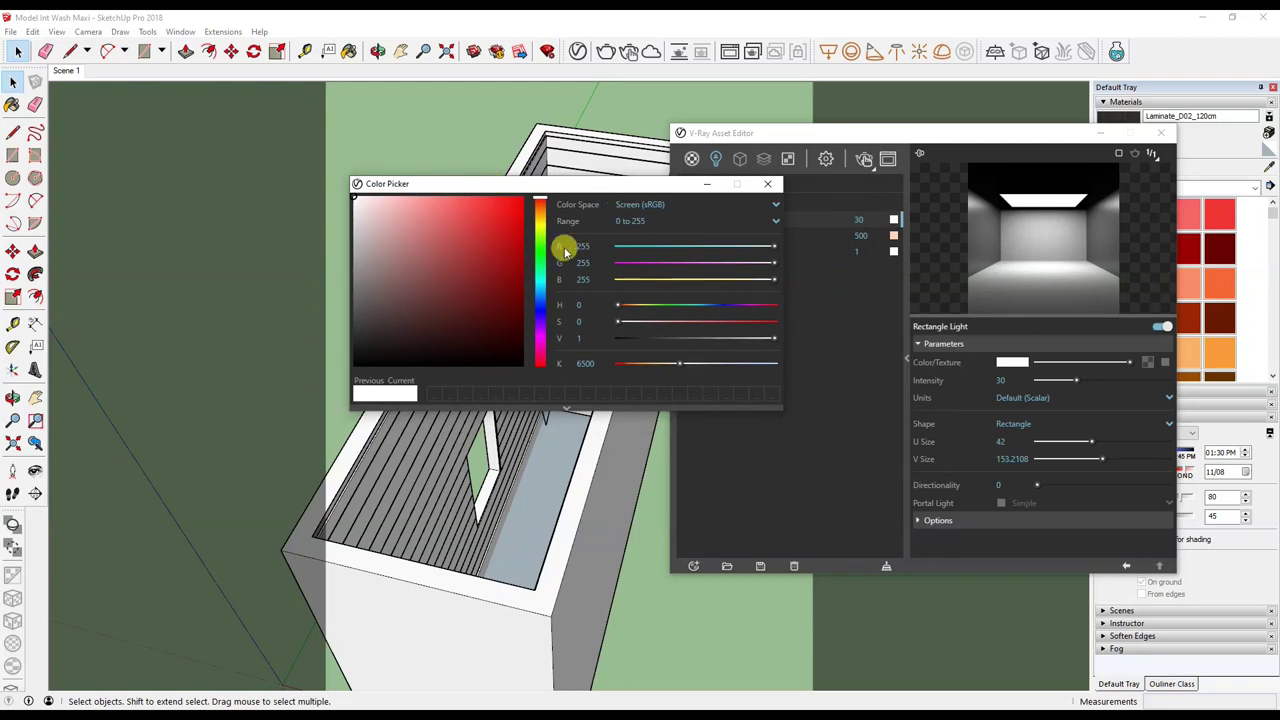
click(769, 187)
double_click(1002, 380)
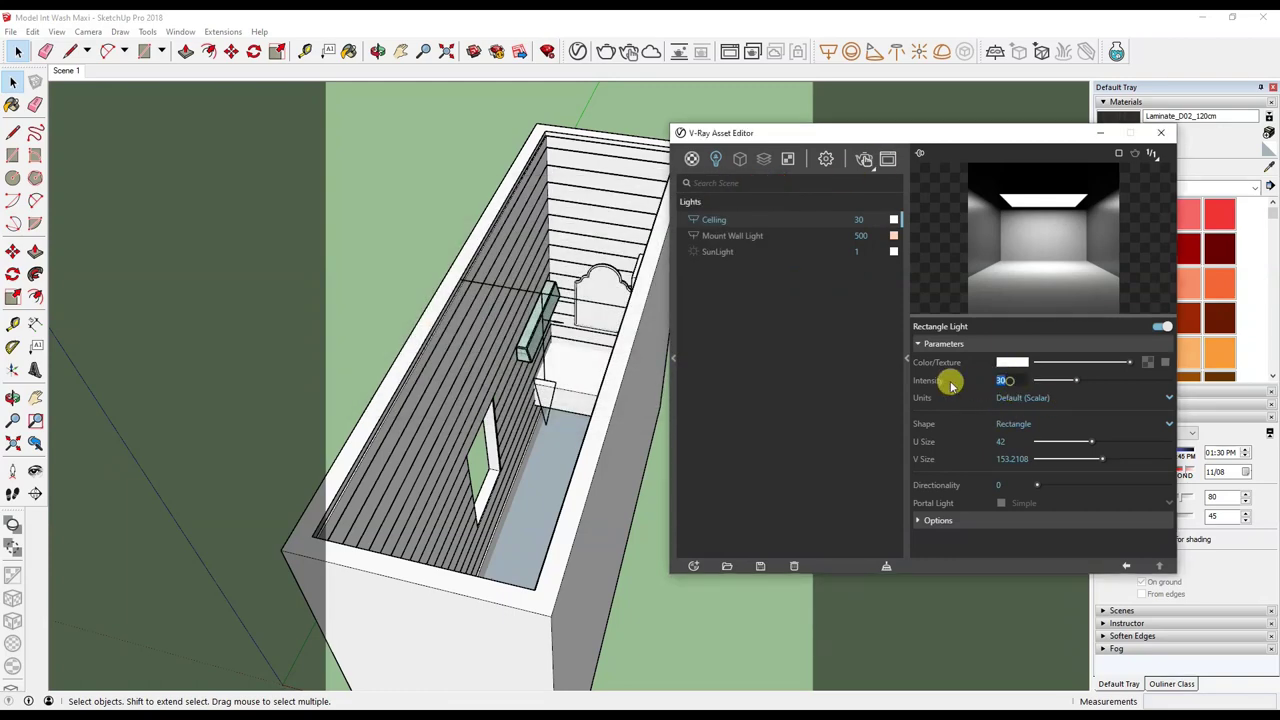
text(80)
key(Return)
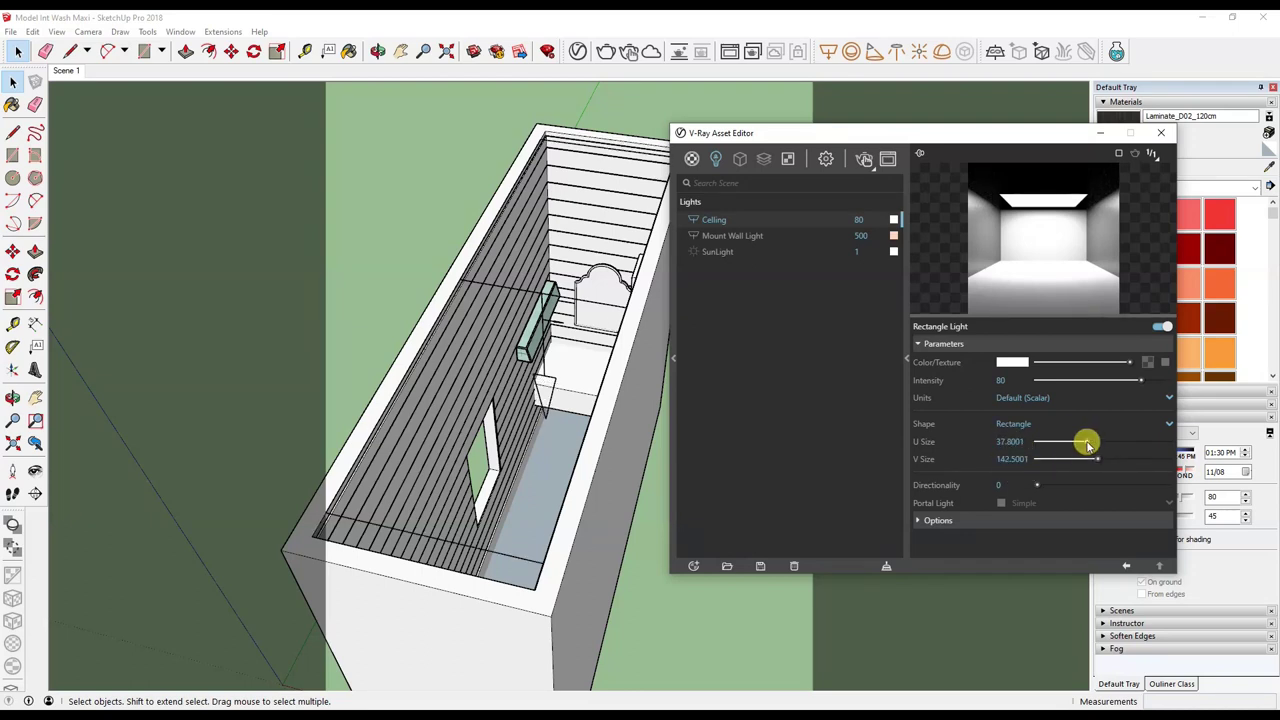
Set the Ceiling light's U size to 36 and its directionality to 0.41.
drag(1088, 444, 1080, 444)
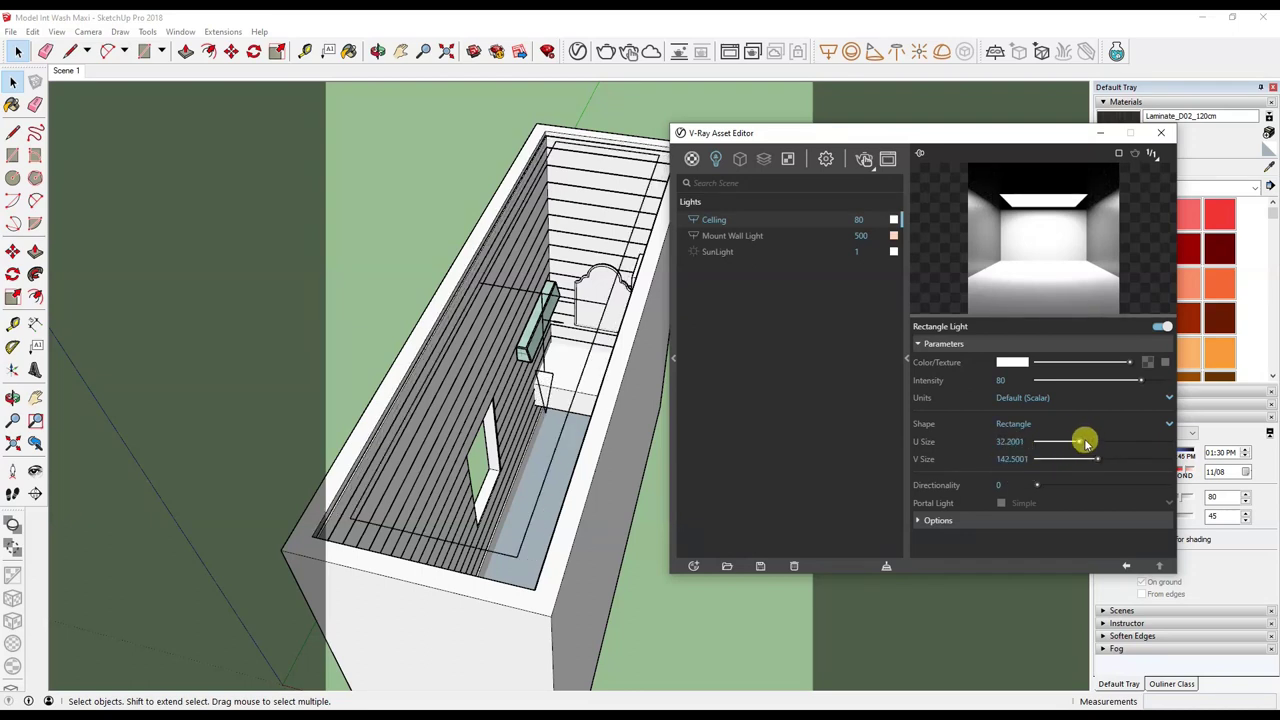
click(1012, 441)
text(36)
key(Return)
mouse_move(410, 428)
middle_down()
mouse_move(537, 400)
mouse_move(457, 286)
mouse_move(470, 300)
middle_up()
drag(1092, 491, 1093, 488)
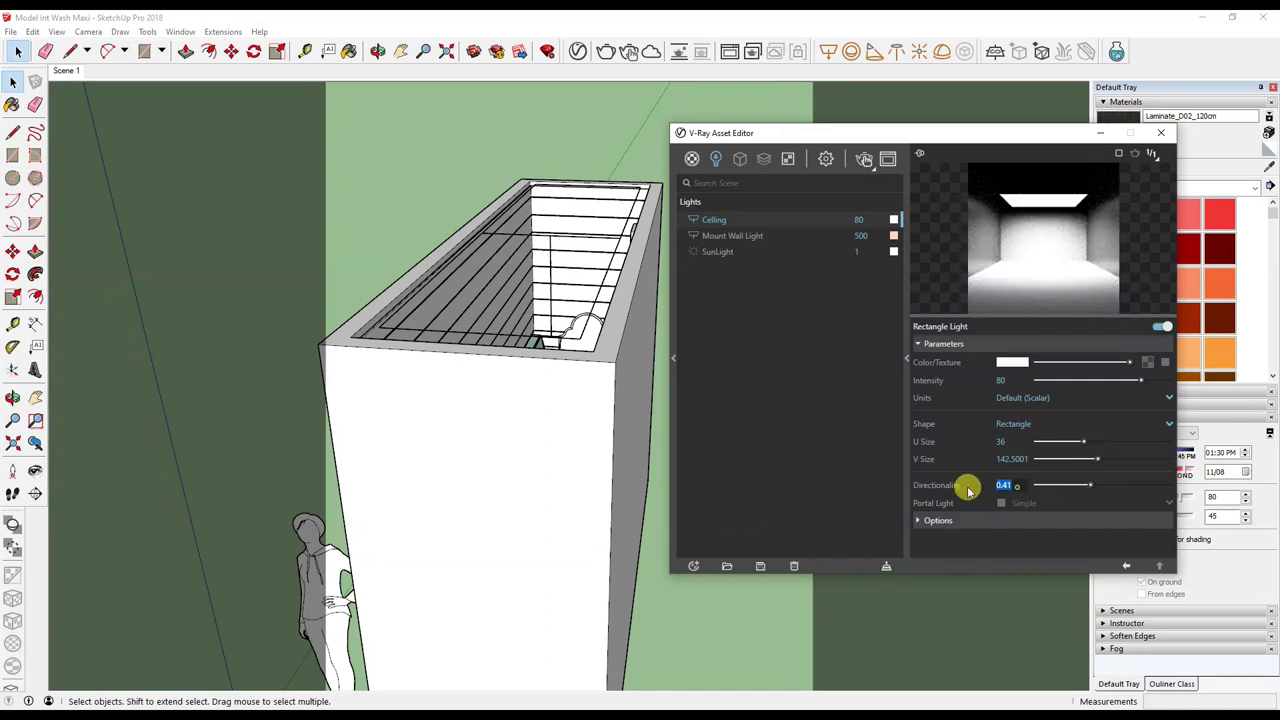
Review the Ceiling light's extra options, then select the light in the model.
click(937, 522)
scroll(951, 520, down, 2)
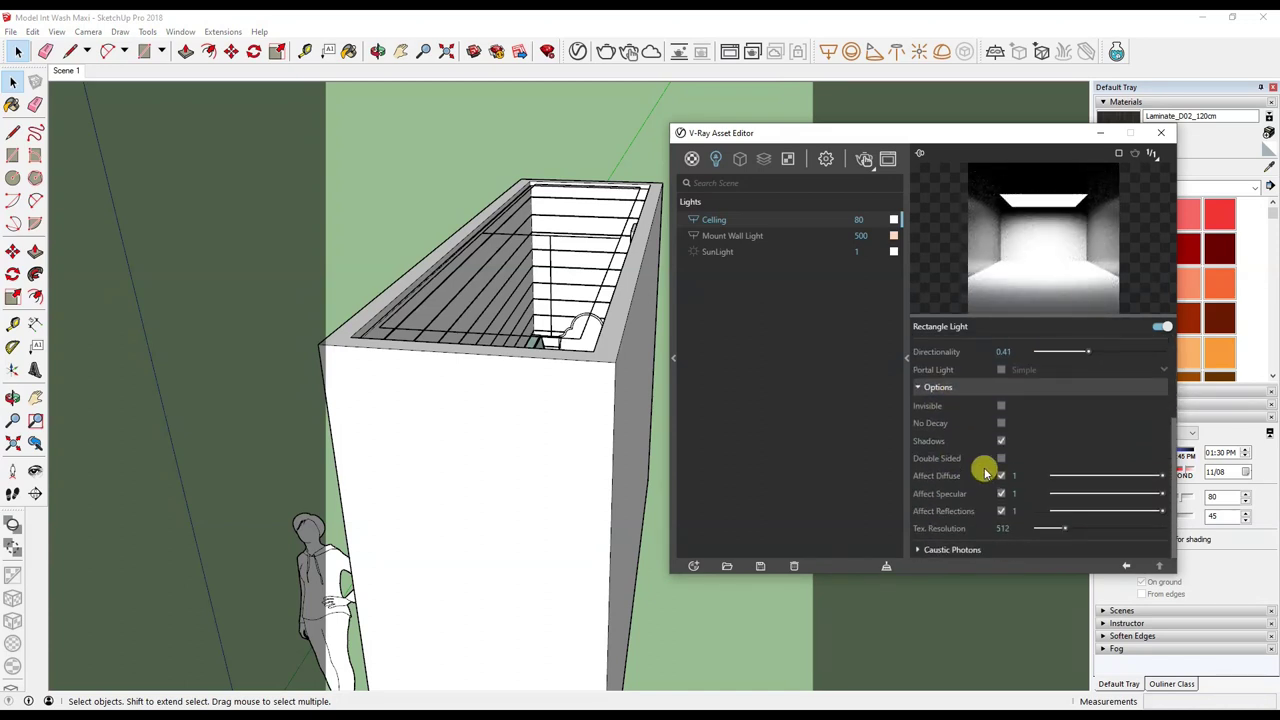
scroll(1023, 449, up, 1)
scroll(1010, 490, down, 1)
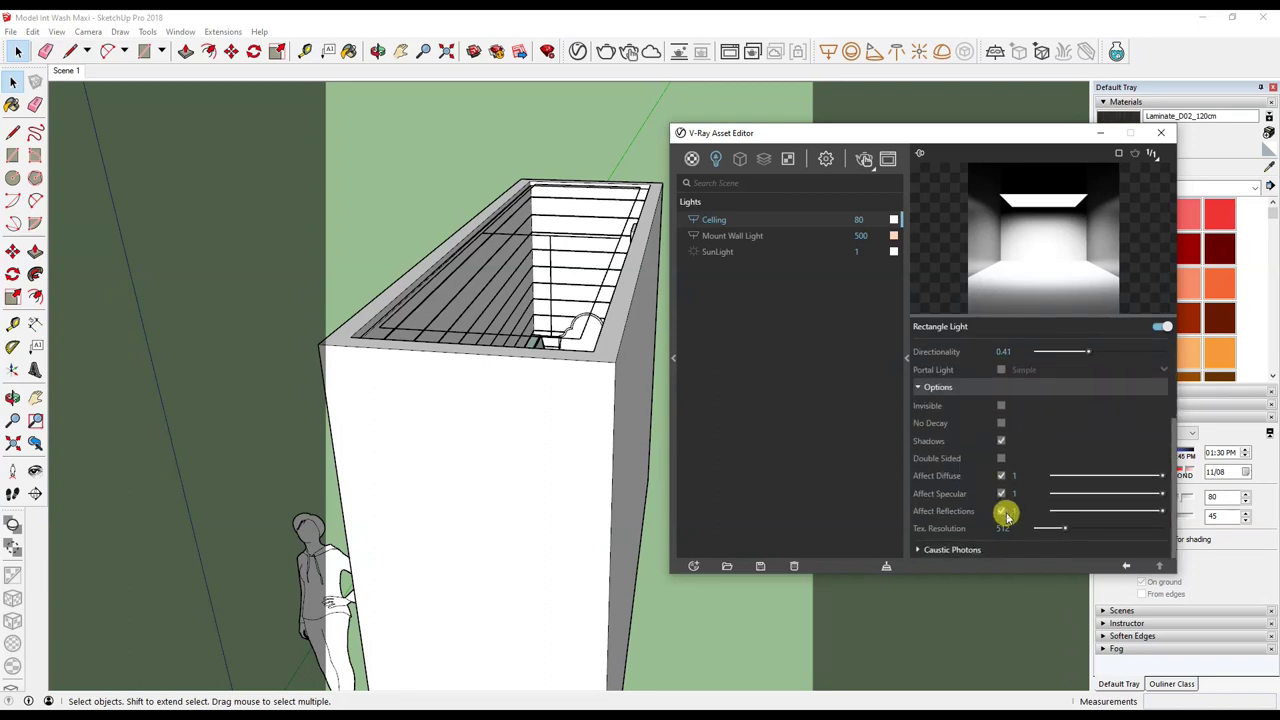
scroll(994, 480, up, 1)
scroll(1088, 526, down, 1)
scroll(1000, 517, down, 1)
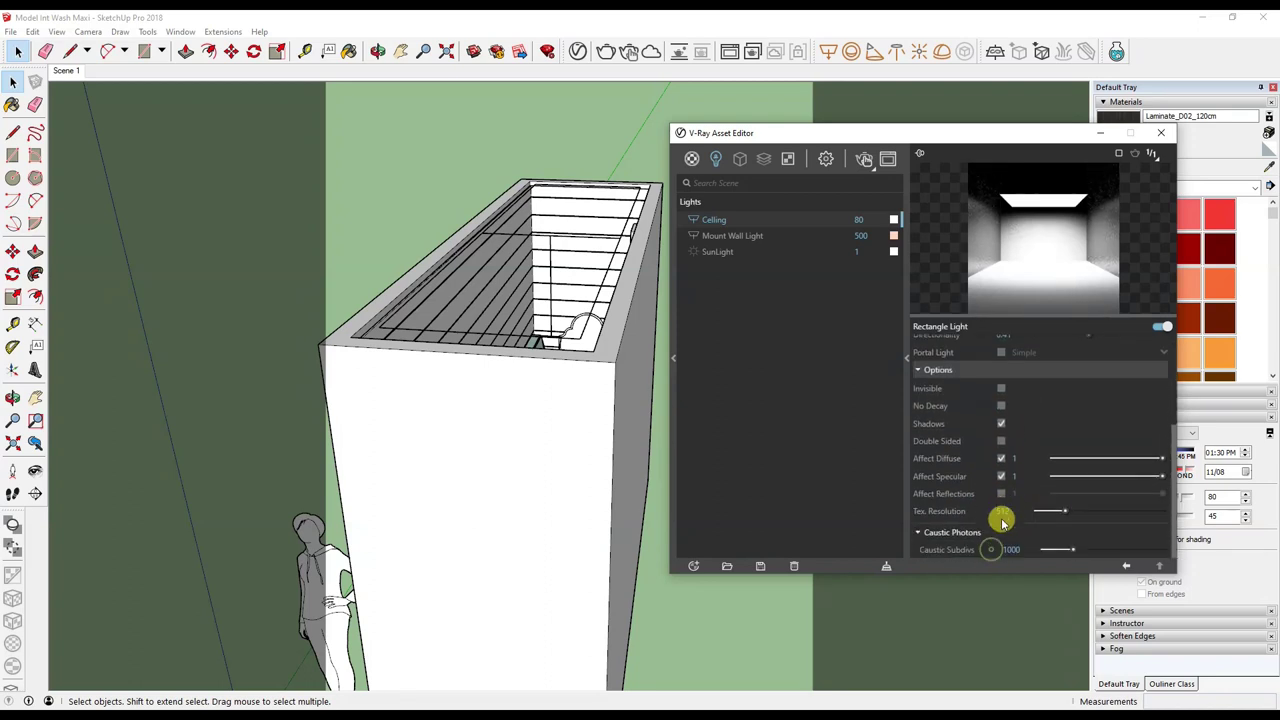
scroll(1033, 417, up, 3)
click(552, 240)
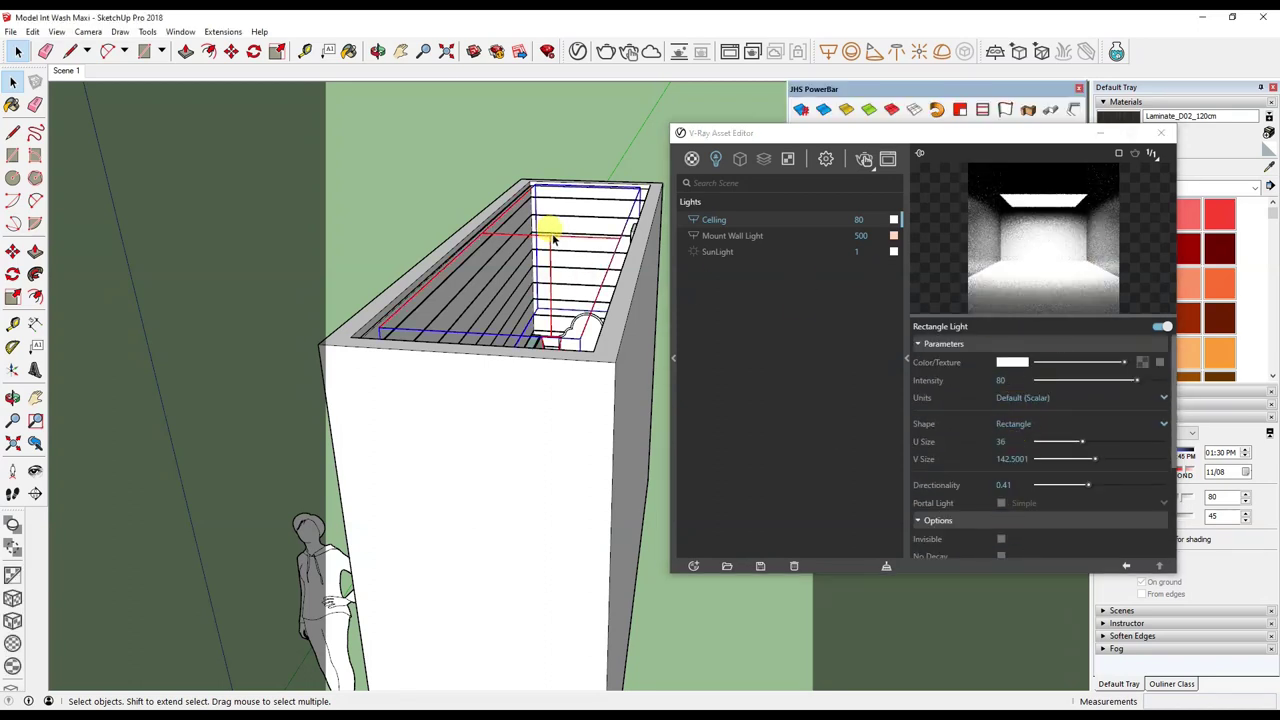
Cancel a stray move of the ceiling light and close the V-Ray asset editor.
key(m)
click(598, 390)
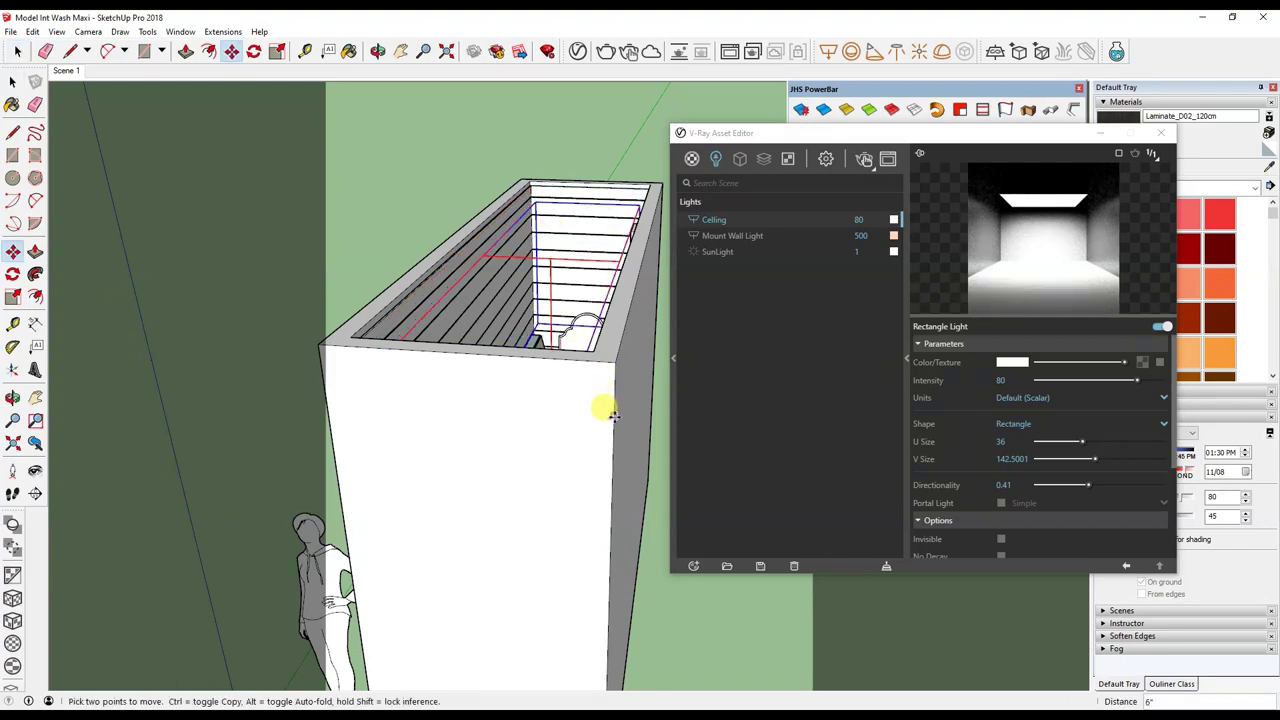
key(space)
mouse_move(612, 424)
middle_down()
mouse_move(592, 152)
mouse_move(494, 529)
mouse_move(557, 386)
mouse_move(350, 410)
middle_up()
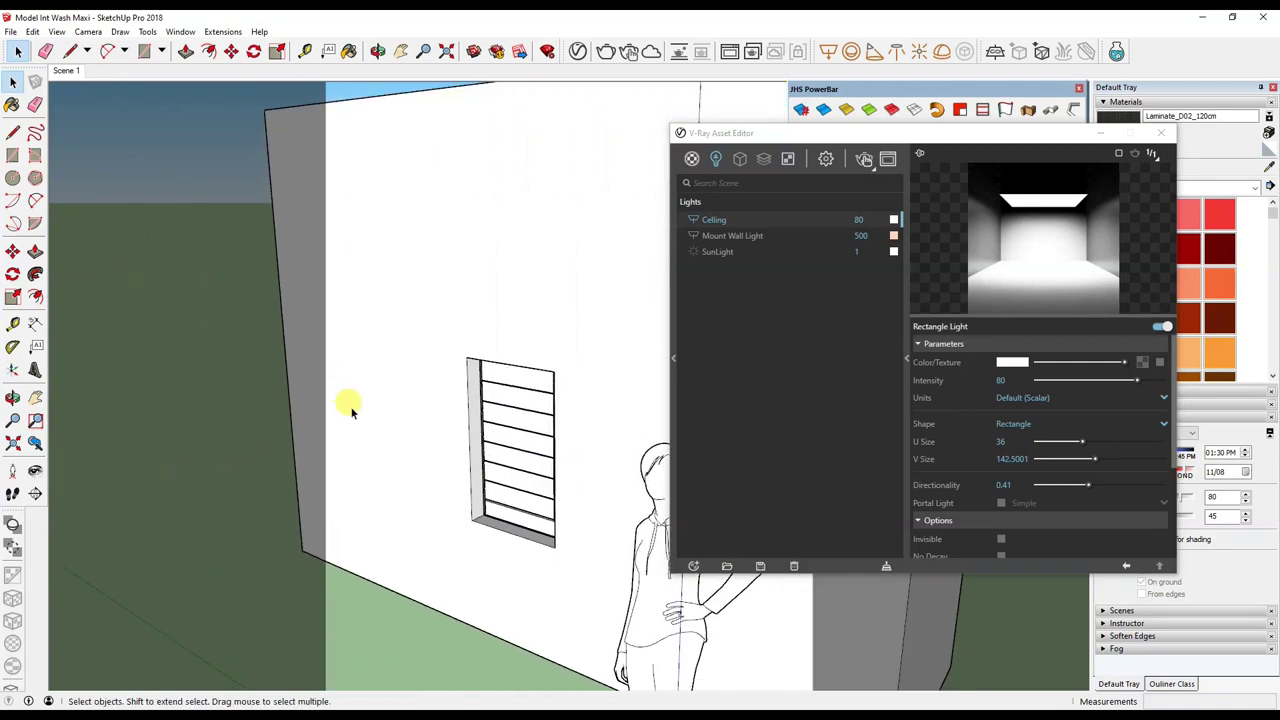
click(1160, 132)
Draw a rectangle on the sill corner beside the louvred window.
scroll(457, 409, up, 5)
mouse_move(489, 563)
middle_down()
mouse_move(548, 396)
mouse_move(537, 491)
mouse_move(582, 518)
middle_up()
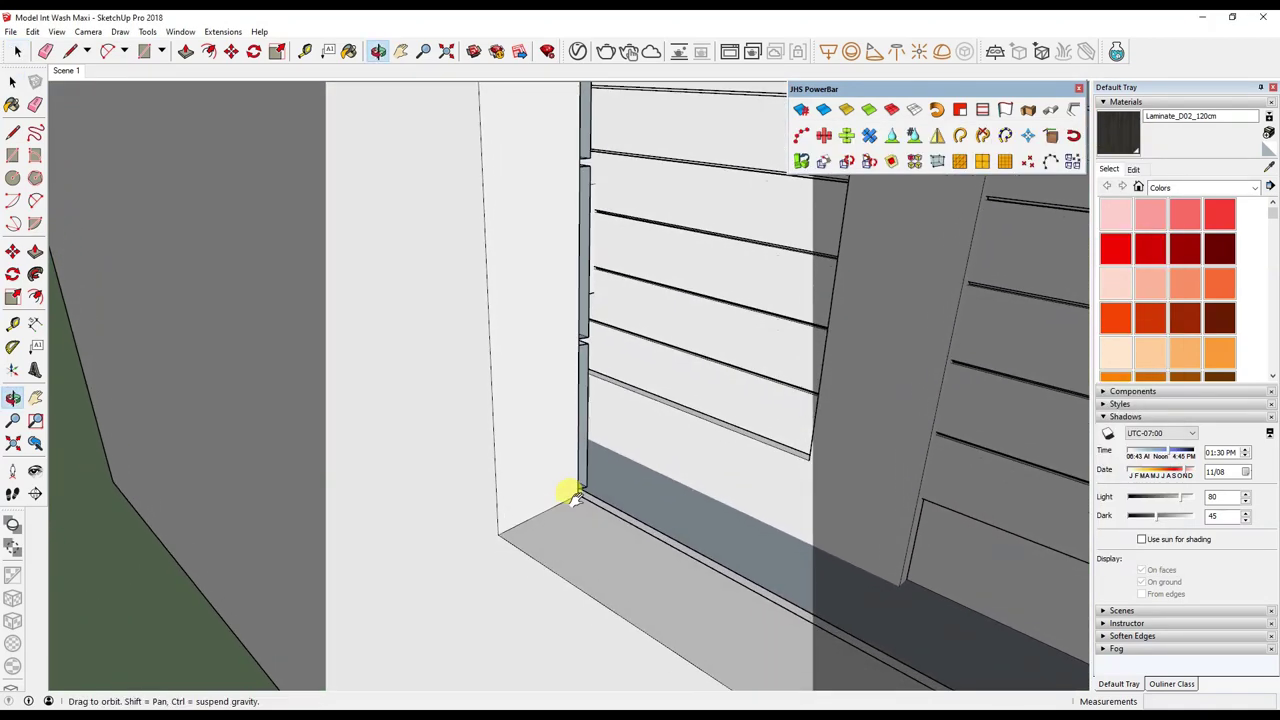
key(r)
click(578, 496)
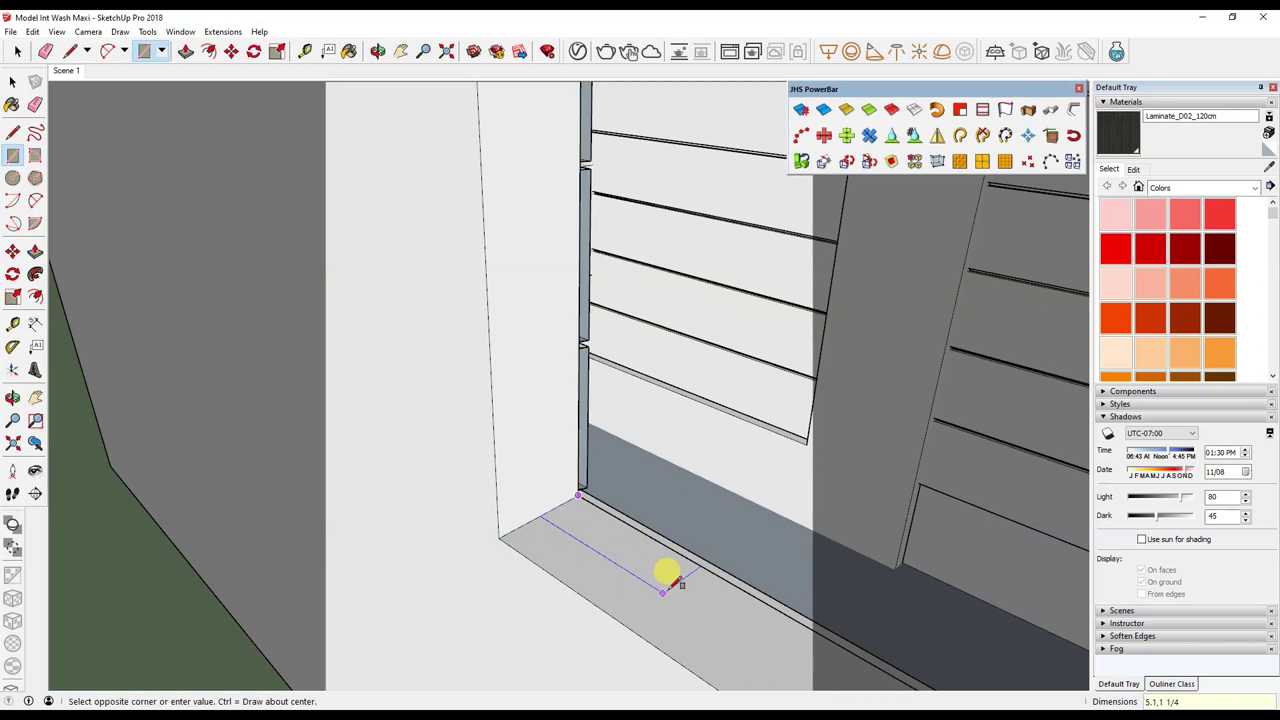
click(663, 591)
key(space)
click(556, 523)
Rotate the new rectangle 90° so it stands upright.
key(r)
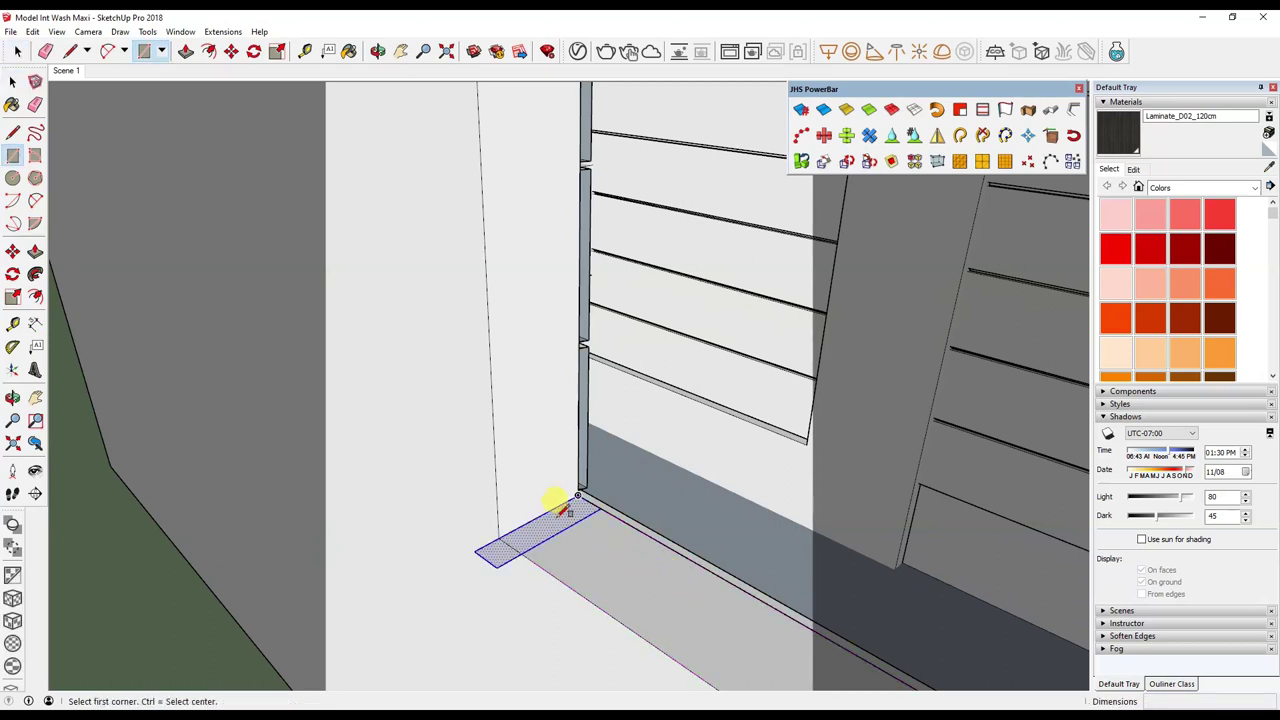
key(q)
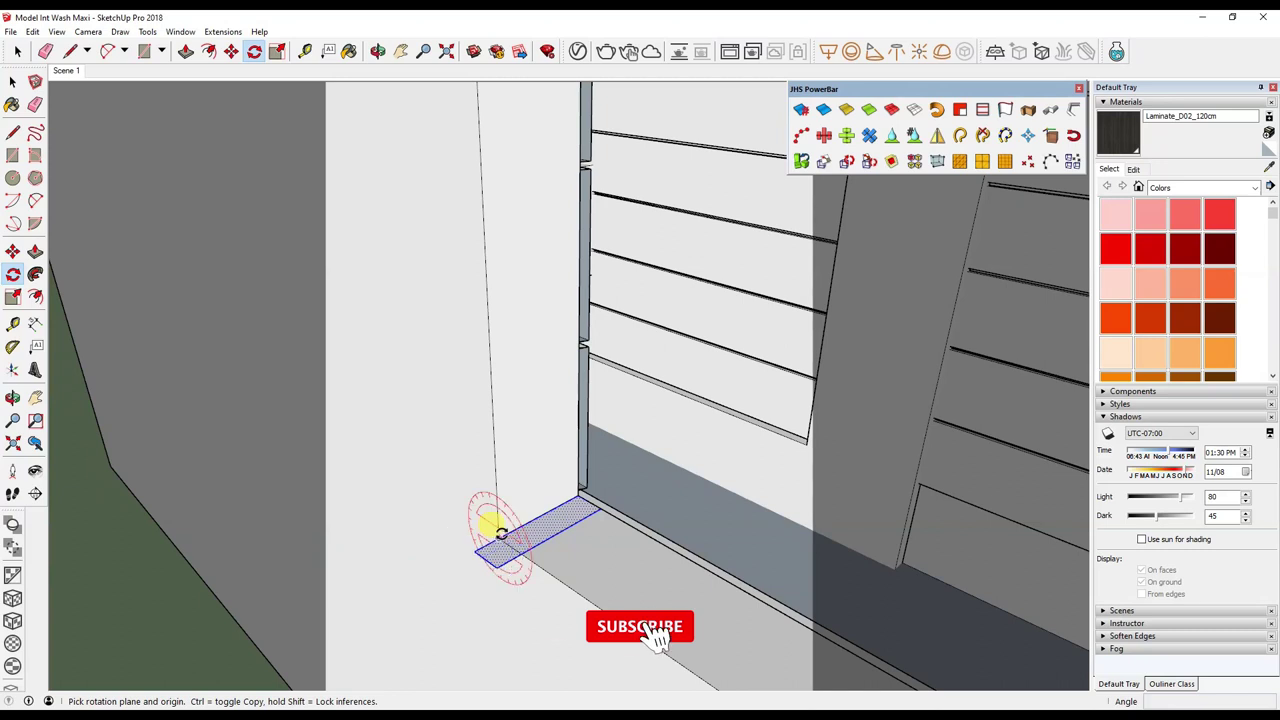
click(498, 536)
click(525, 540)
click(480, 533)
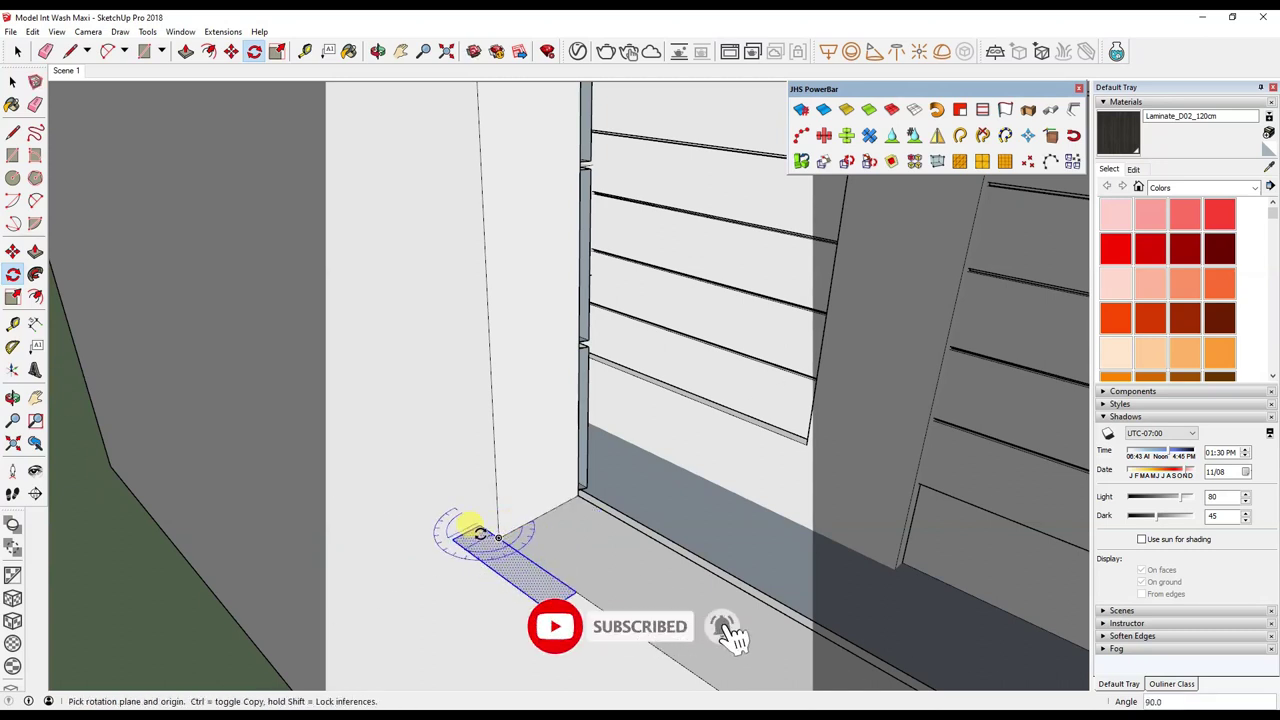
key(space)
right_click(480, 540)
click(530, 300)
Move the upright face against the wall corner.
key(m)
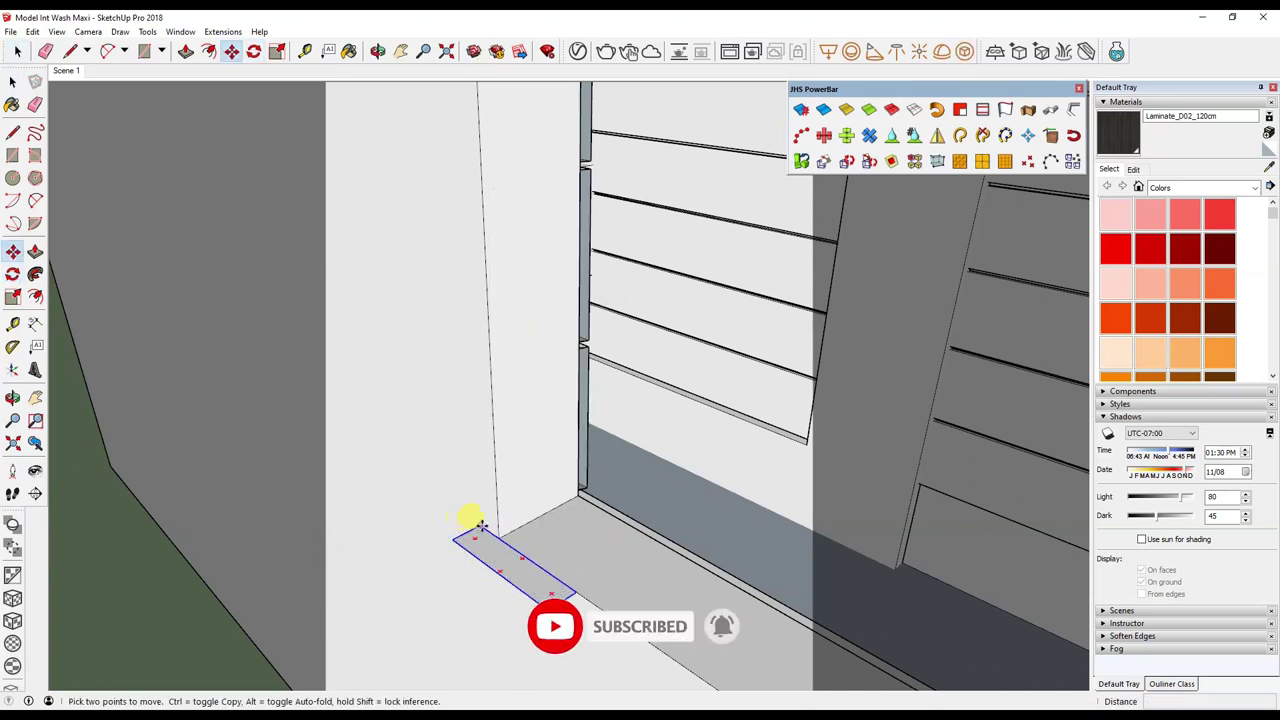
drag(477, 527, 566, 498)
click(596, 540)
key(space)
Push/Pull the face up about 4 feet into a tall thin trim board.
middle_drag(608, 523, 551, 623)
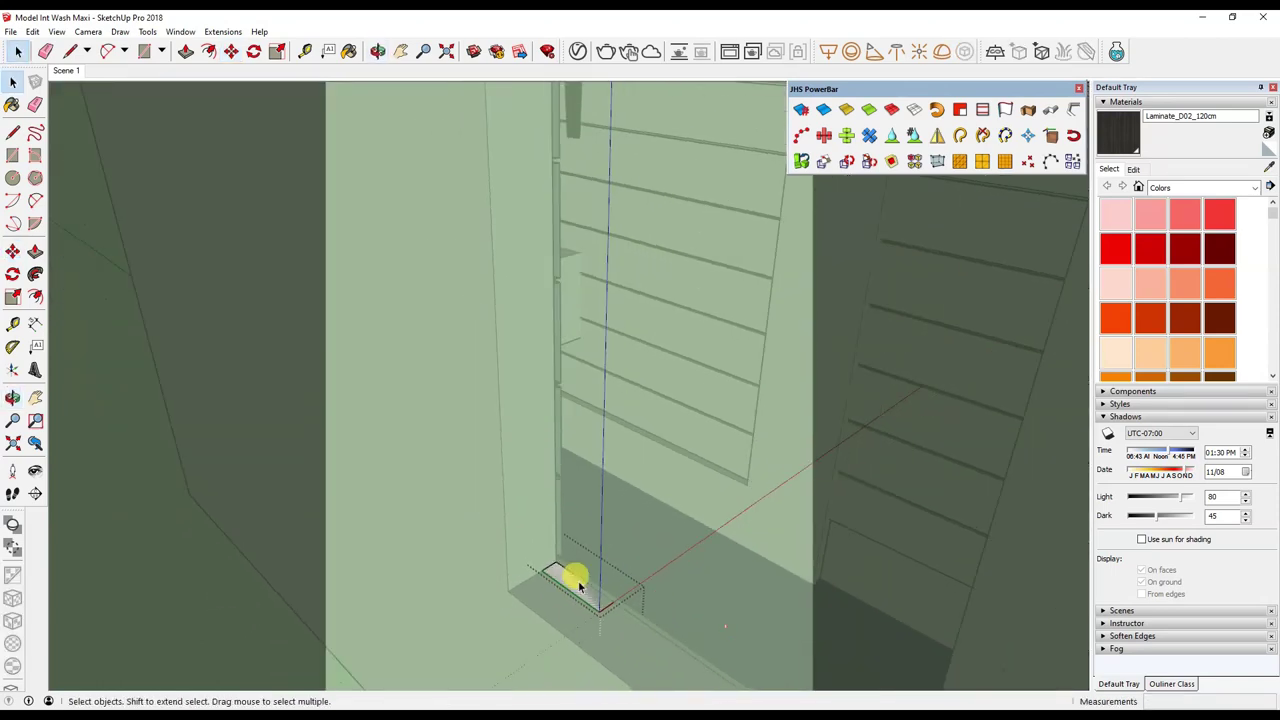
key(p)
drag(551, 623, 563, 518)
scroll(563, 518, up, 5)
drag(557, 580, 615, 228)
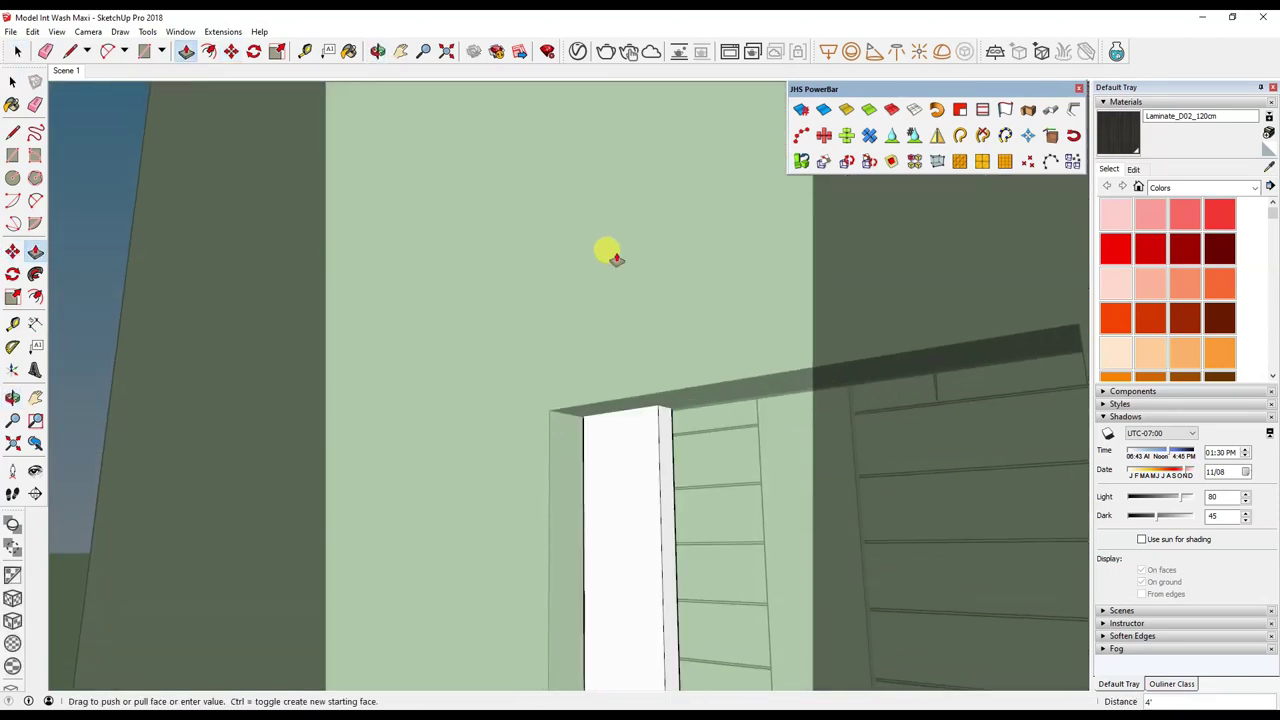
mouse_move(657, 396)
middle_down()
mouse_move(690, 352)
mouse_move(366, 346)
mouse_move(306, 263)
mouse_move(531, 311)
mouse_move(600, 180)
mouse_move(620, 371)
mouse_move(543, 423)
mouse_move(297, 405)
mouse_move(60, 340)
middle_up()
click(13, 324)
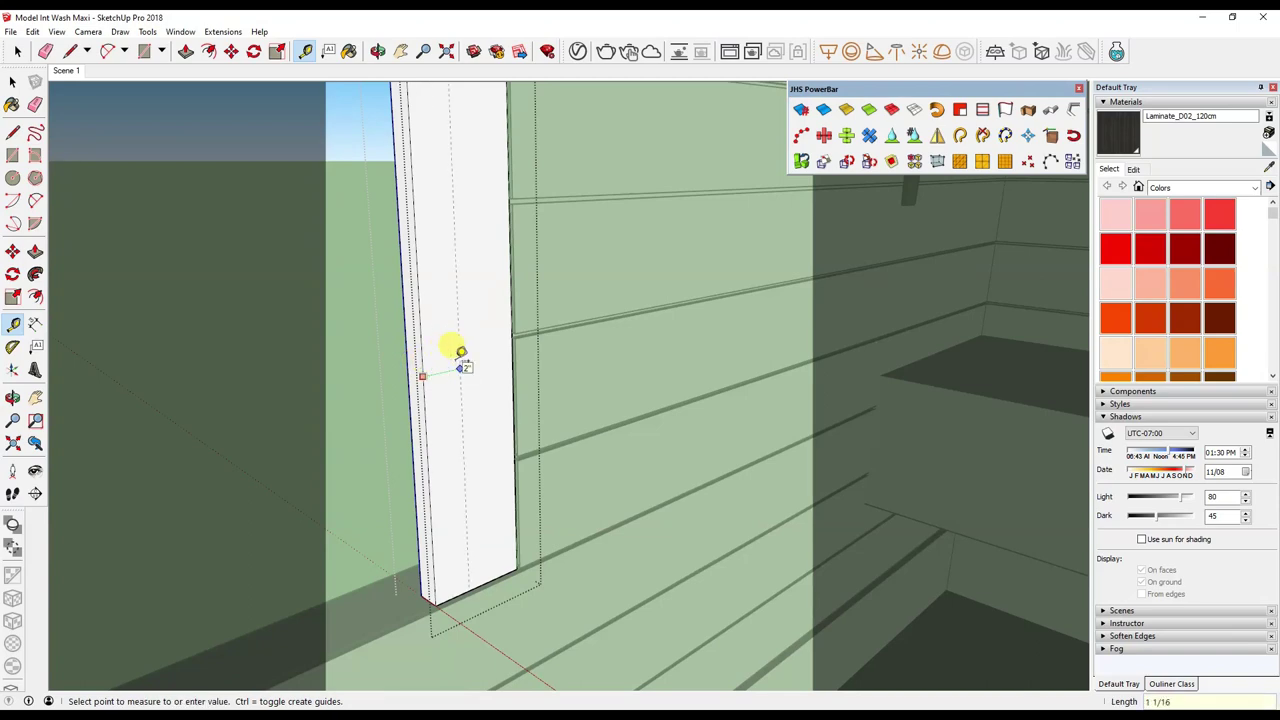
Orbit around the window-frame post and undo the stray edit made on it.
middle_drag(441, 367, 457, 400)
key(l)
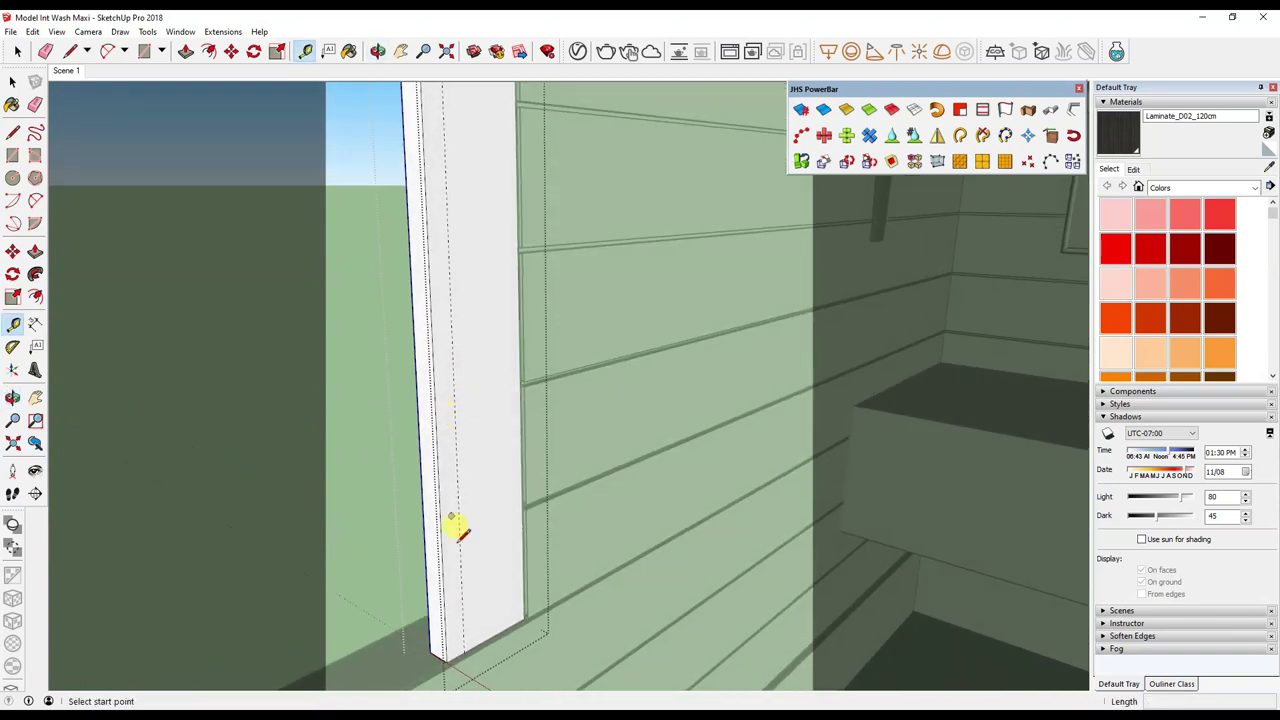
scroll(457, 409, up, 2)
scroll(457, 166, up, 1)
scroll(528, 171, up, 1)
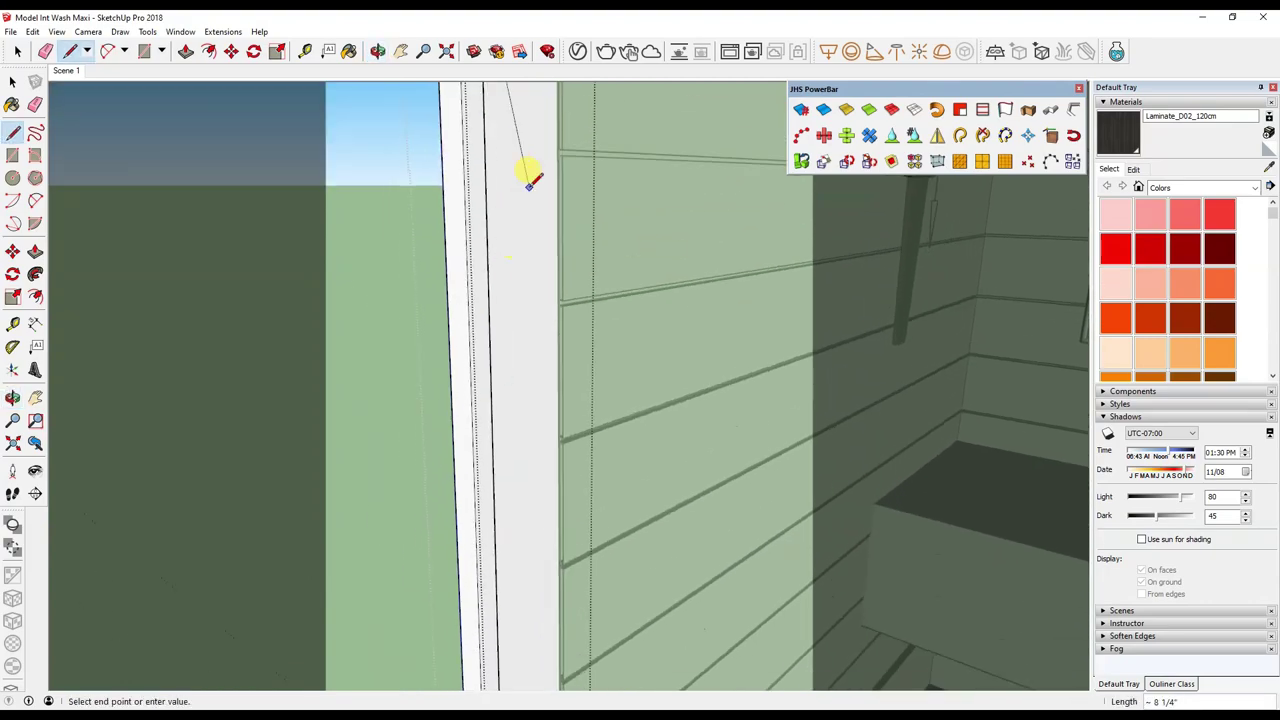
key(p)
middle_drag(531, 206, 491, 286)
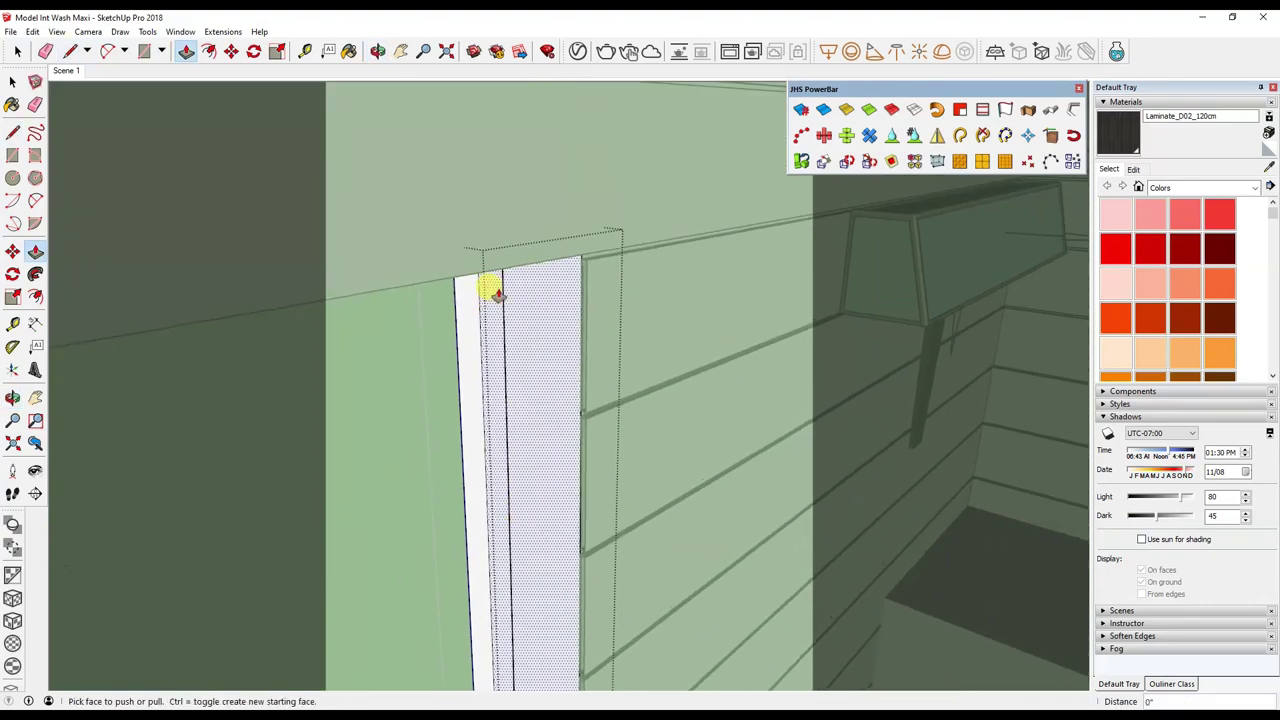
scroll(500, 180, up, 2)
mouse_move(500, 157)
middle_down()
mouse_move(517, 214)
mouse_move(626, 254)
middle_up()
key(e)
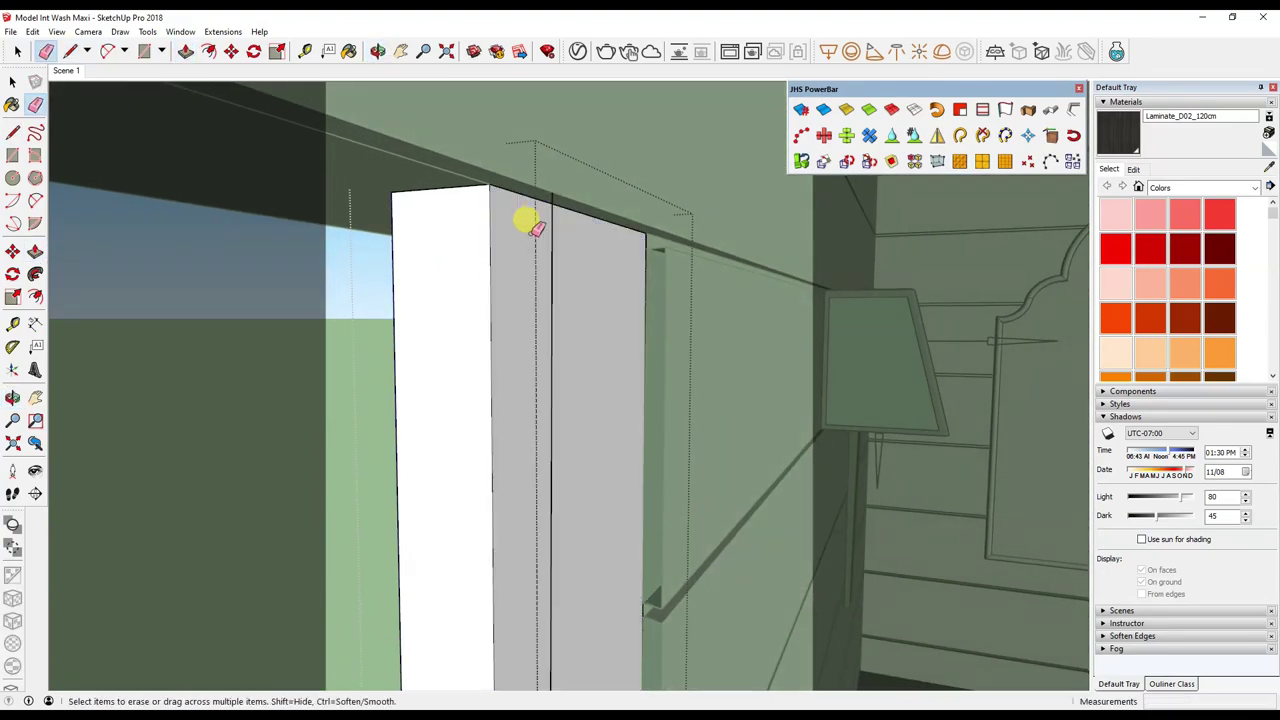
key(ctrl+z)
Select the post's right side face and push-pull it 1/2" out into a second board.
mouse_move(543, 209)
middle_down()
mouse_move(508, 251)
mouse_move(520, 191)
mouse_move(500, 434)
middle_up()
key(l)
click(527, 183)
scroll(543, 520, up, 3)
mouse_move(543, 520)
middle_down()
mouse_move(506, 349)
mouse_move(597, 577)
mouse_move(629, 277)
middle_up()
key(space)
middle_drag(666, 323, 634, 323)
click(634, 323)
key(o)
mouse_move(634, 323)
mouse_down()
mouse_move(582, 337)
mouse_move(640, 352)
mouse_up()
key(p)
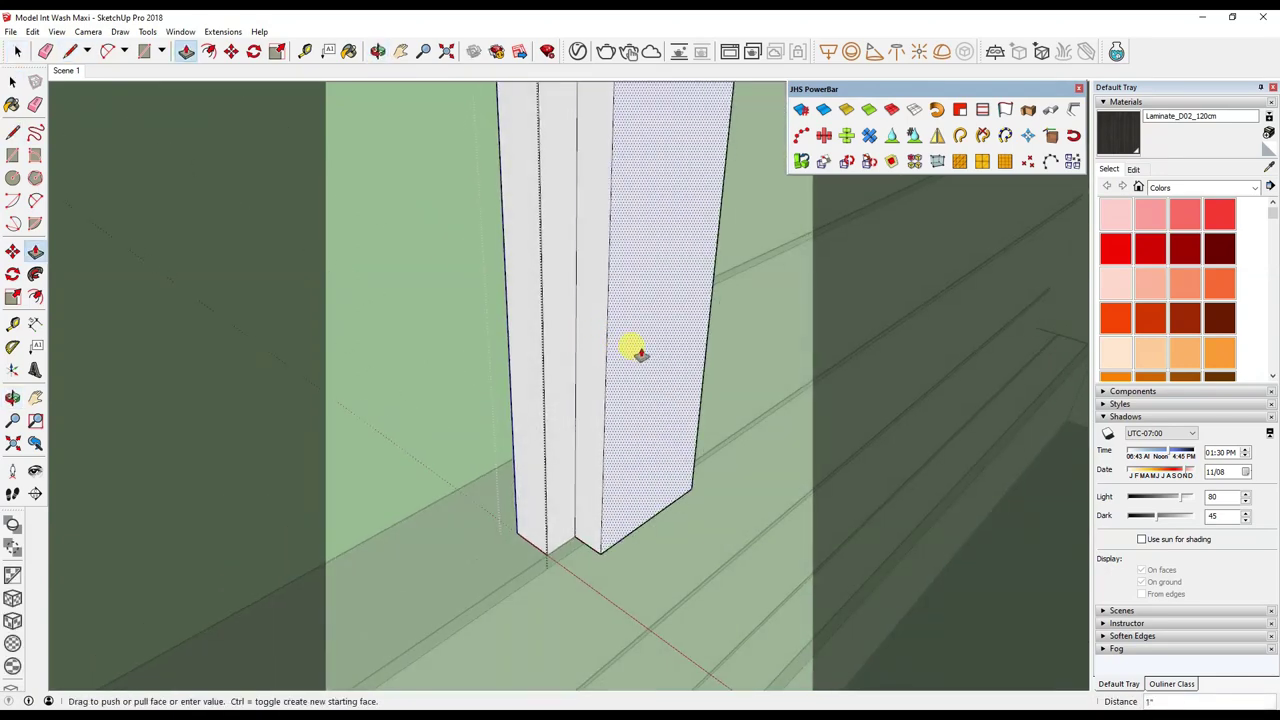
mouse_move(640, 352)
middle_down()
mouse_move(666, 329)
mouse_move(623, 591)
mouse_move(611, 531)
mouse_move(626, 393)
mouse_move(608, 608)
mouse_move(608, 480)
mouse_move(626, 443)
mouse_move(729, 563)
mouse_move(724, 418)
middle_up()
Draw a small rectangle at the post's base and pull it up into a box.
click(12, 155)
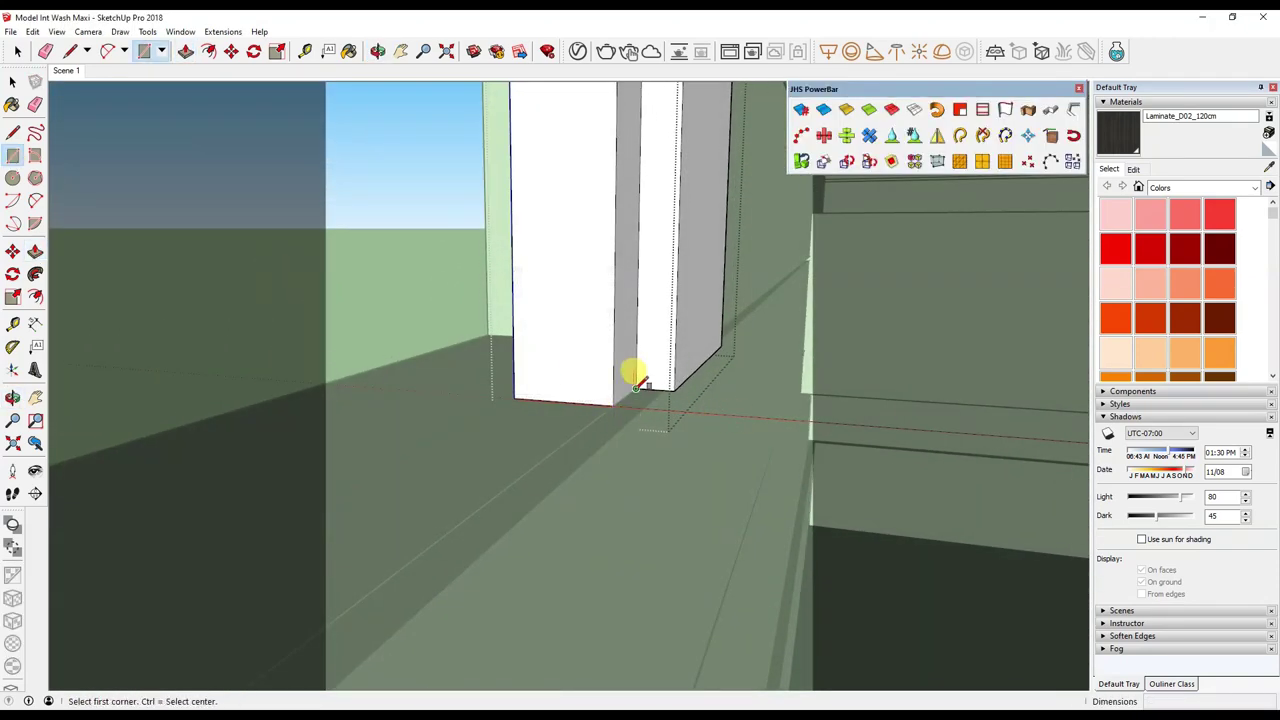
click(636, 387)
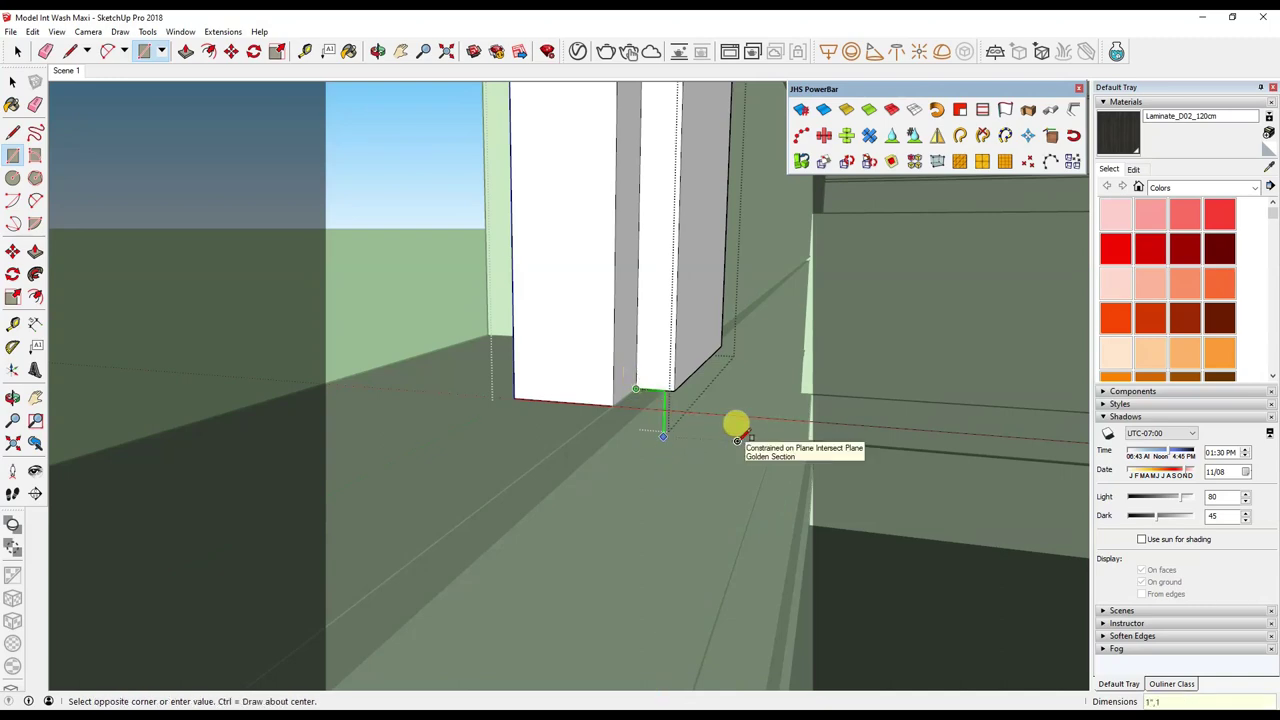
click(737, 440)
middle_drag(723, 423, 571, 486)
key(p)
mouse_move(520, 490)
mouse_down()
mouse_move(733, 433)
mouse_move(815, 371)
mouse_up()
Stretch the box's end face along the window bottom to the recess edge, then return to Scene 1.
click(533, 503)
middle_drag(533, 503, 757, 500)
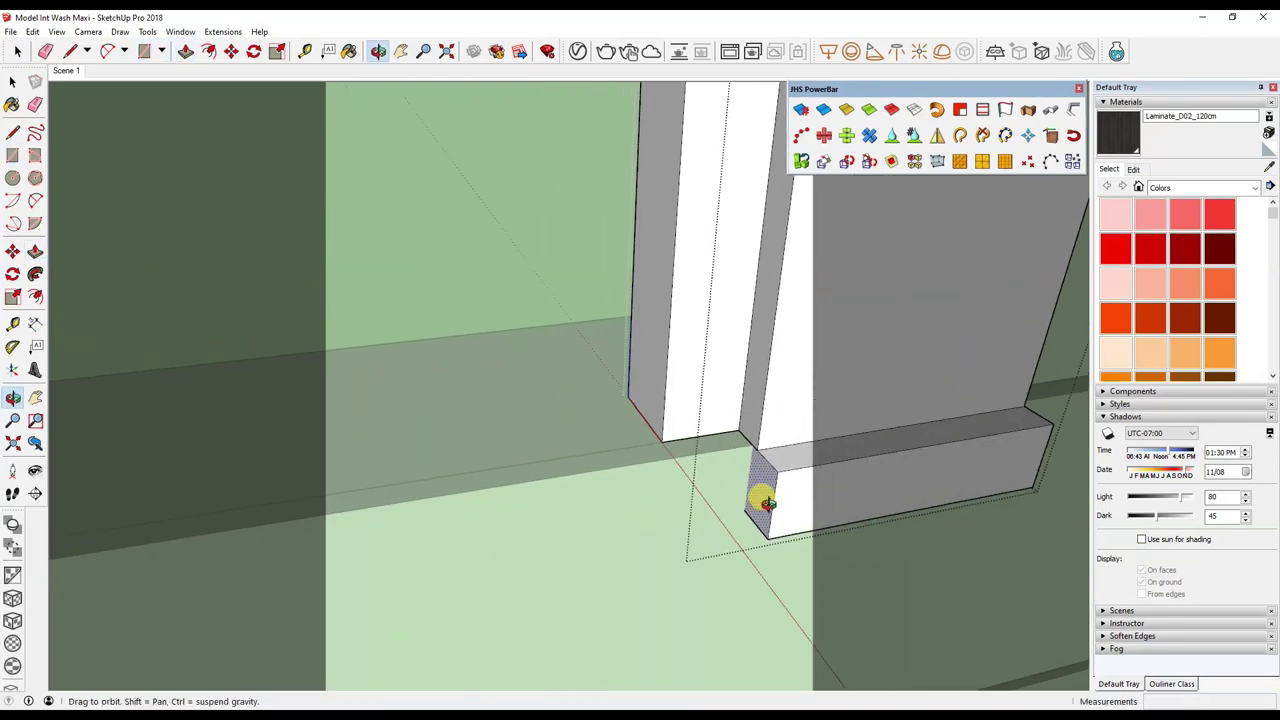
click(195, 385)
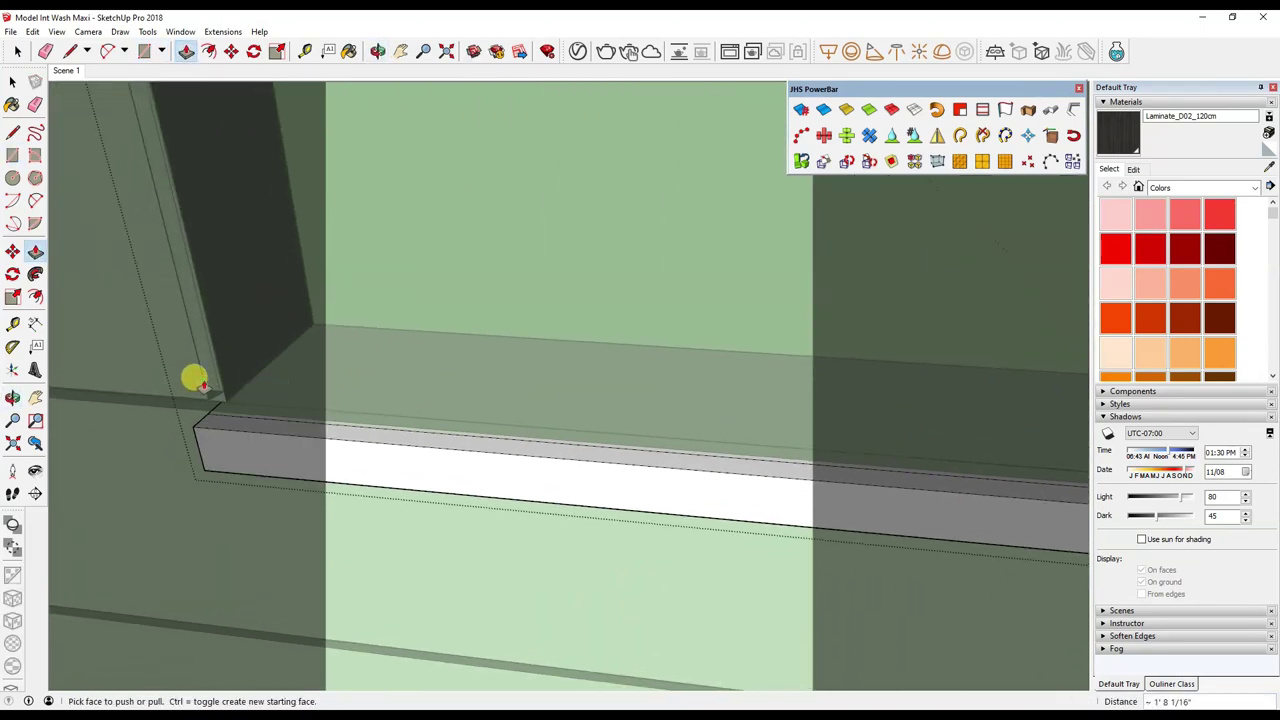
middle_drag(194, 374, 408, 530)
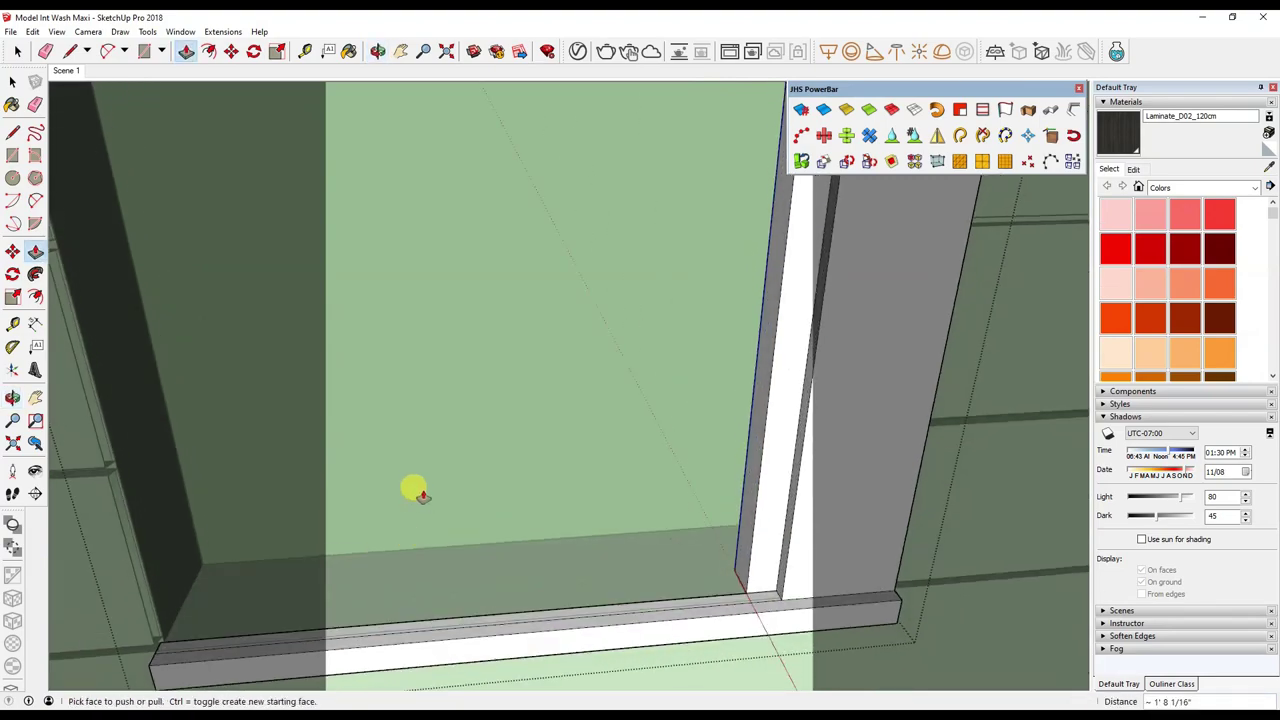
middle_drag(410, 492, 343, 503)
key(space)
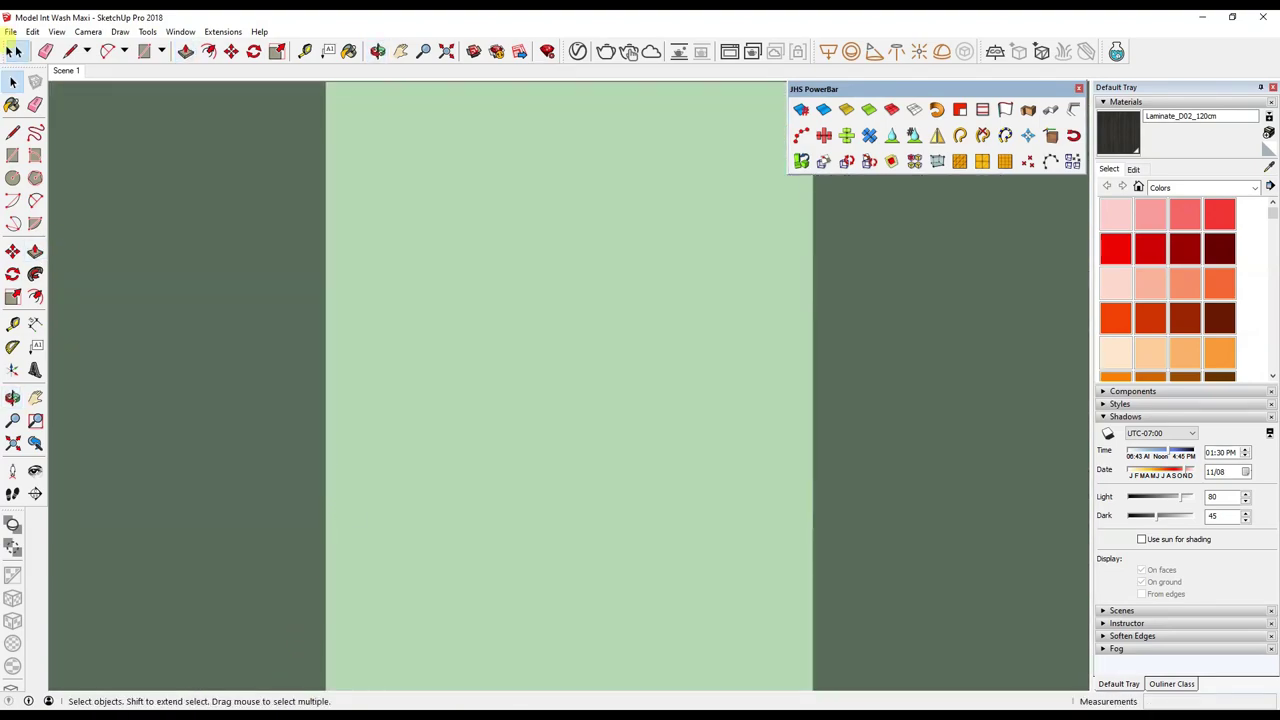
click(80, 72)
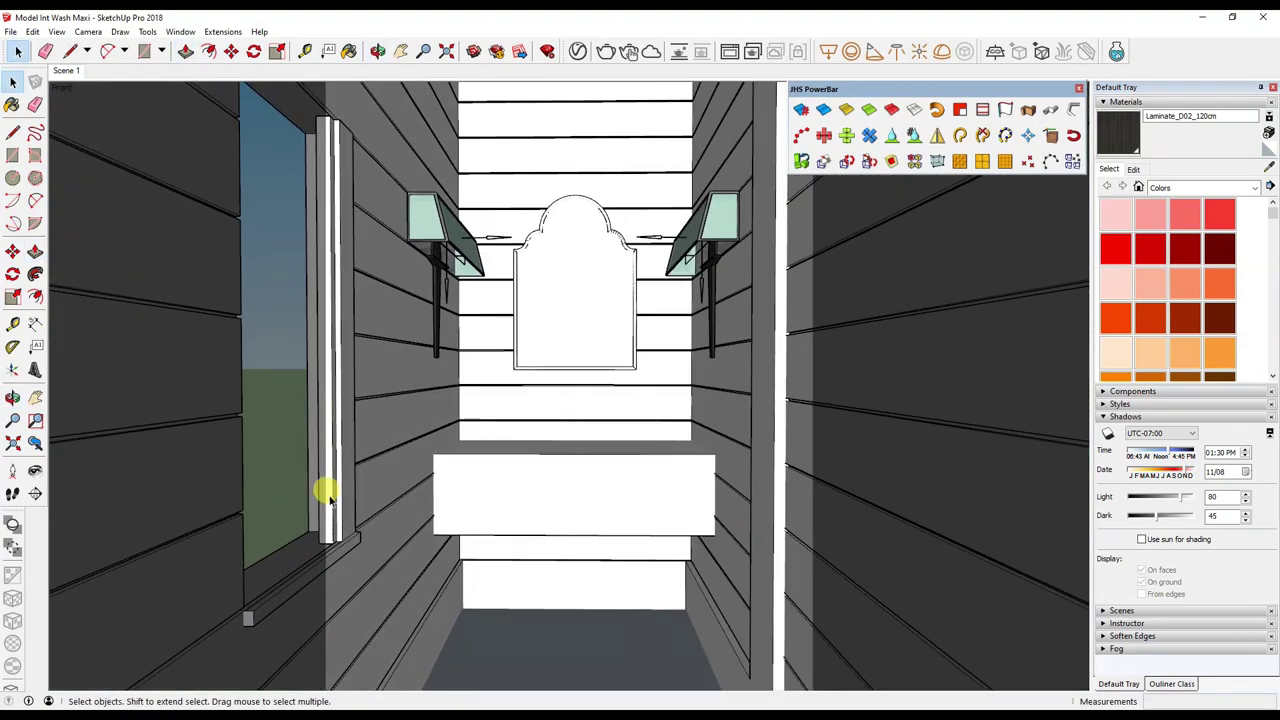
Jump to Scene 1, orbit toward the window frame and zoom in close on the sill for a rectangle.
scroll(330, 405, up, 2)
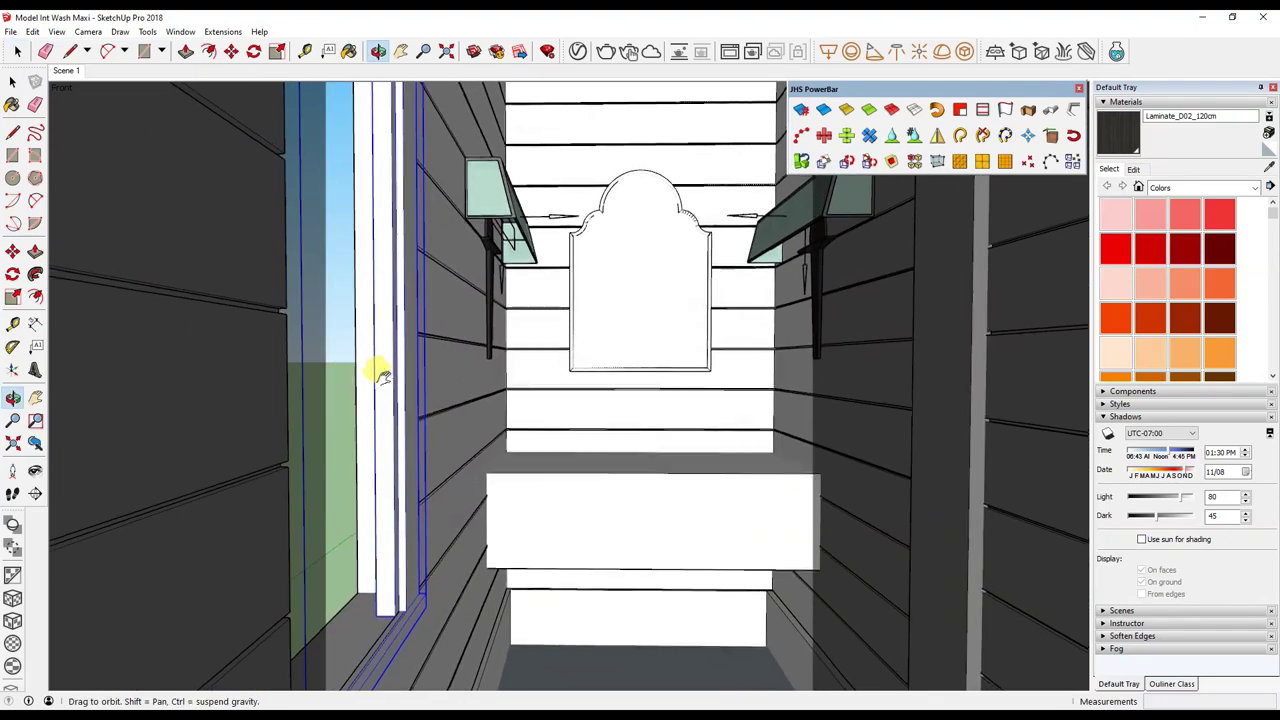
mouse_move(362, 390)
middle_down()
mouse_move(343, 357)
mouse_move(509, 507)
middle_up()
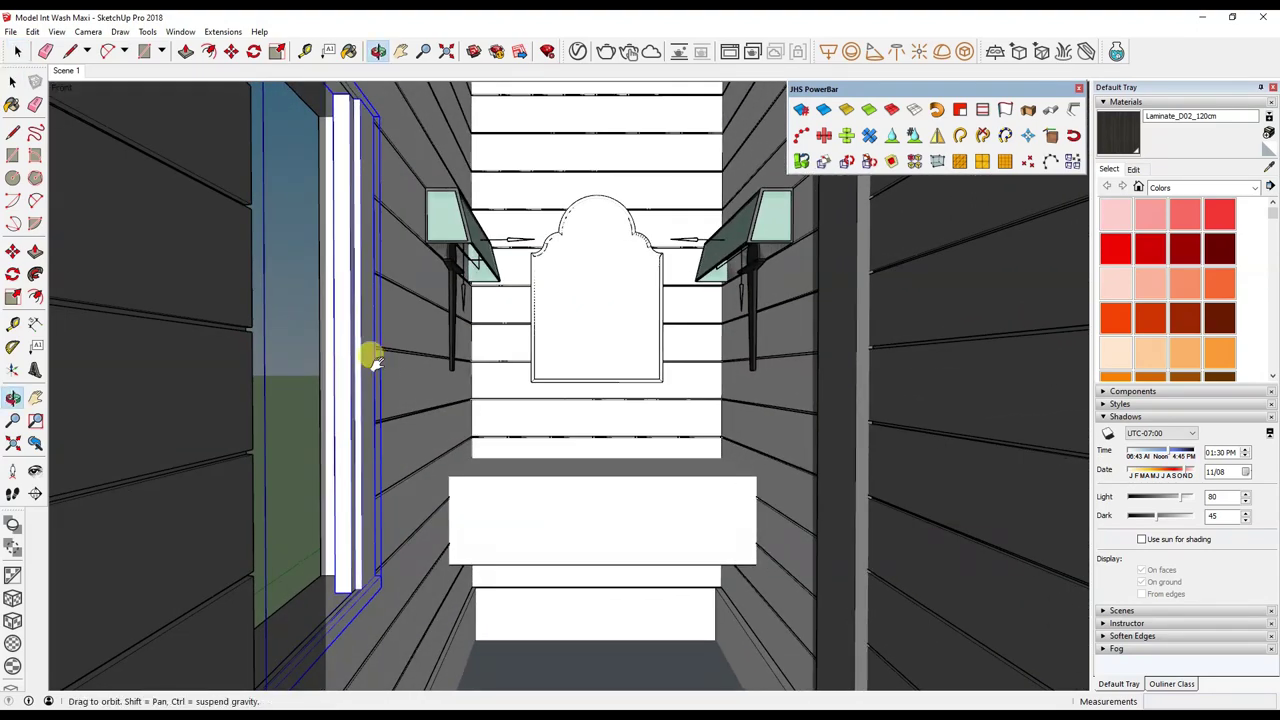
click(64, 70)
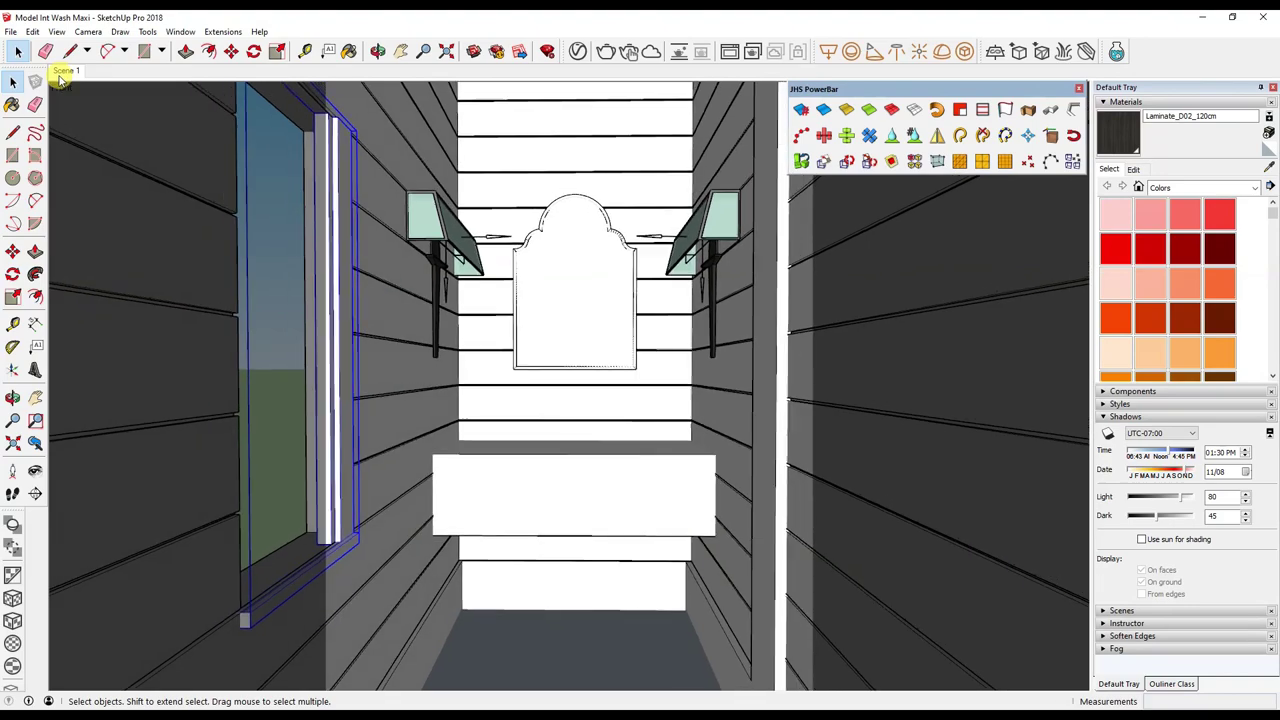
middle_drag(457, 271, 318, 500)
scroll(300, 391, up, 2)
scroll(314, 386, up, 2)
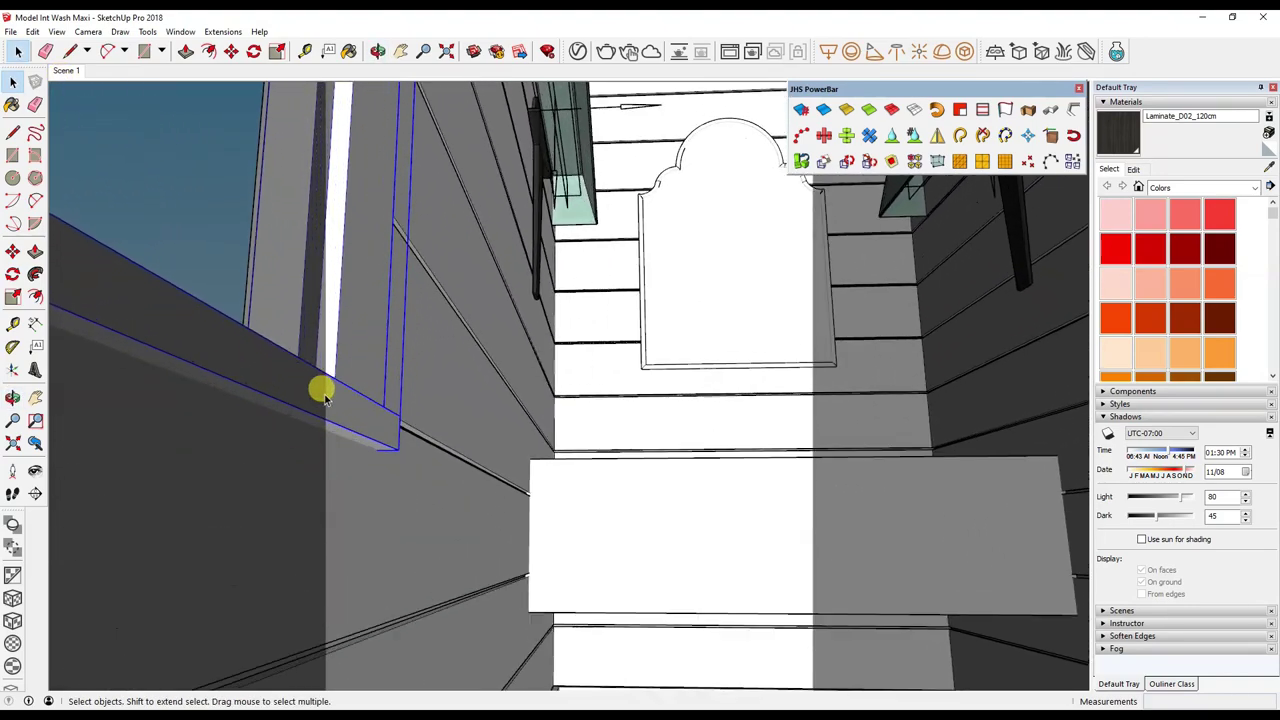
scroll(351, 423, up, 2)
scroll(365, 440, up, 2)
key(r)
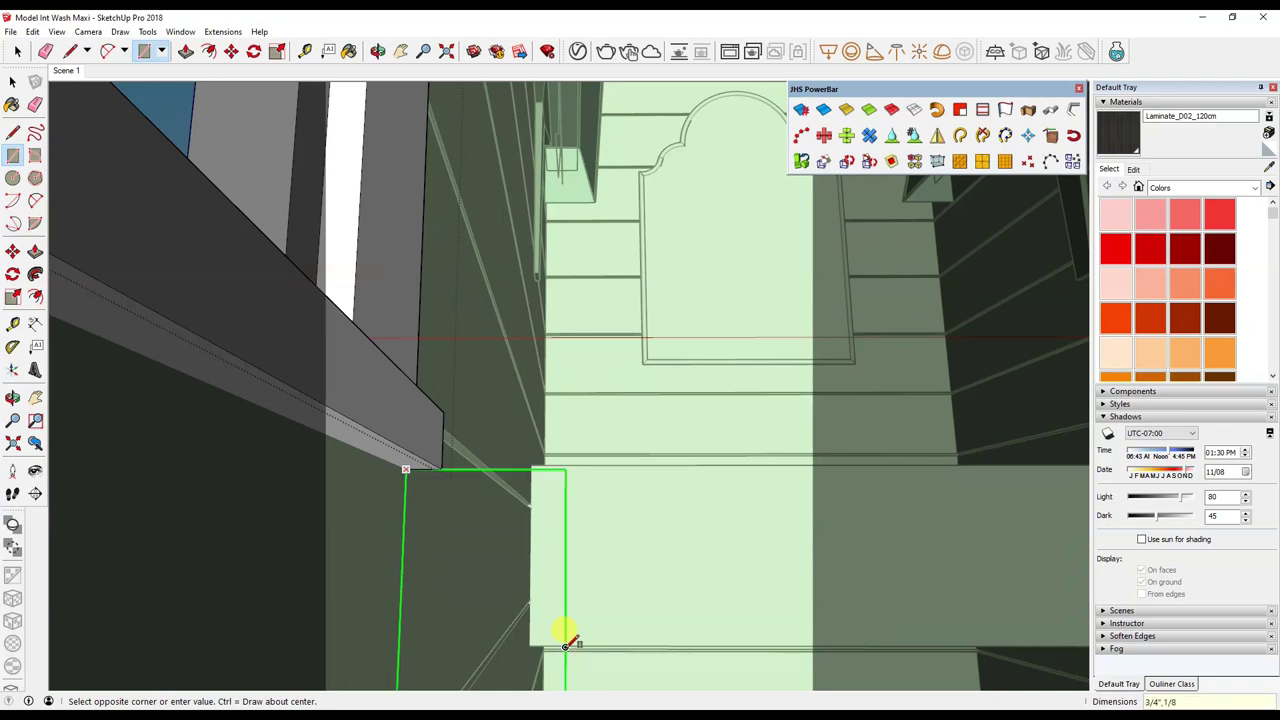
Rotate the rectangle under the sill 90° so the strip stands vertically.
middle_drag(447, 558, 408, 474)
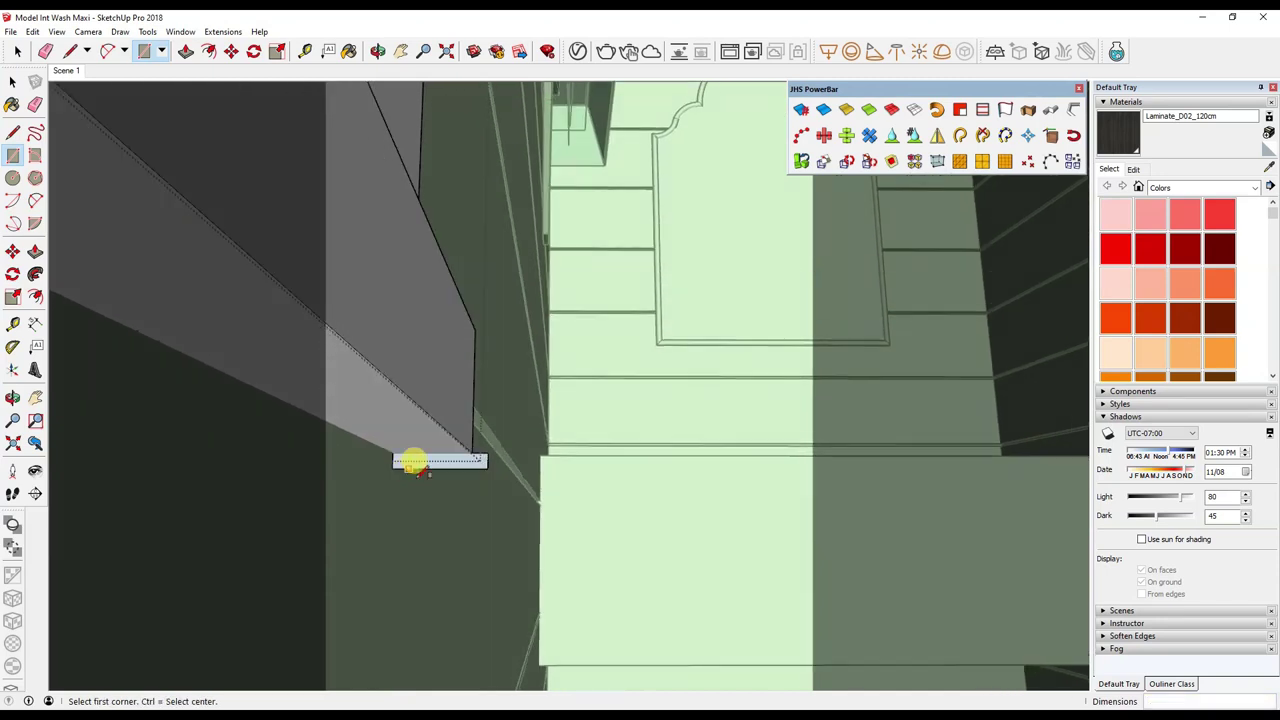
key(q)
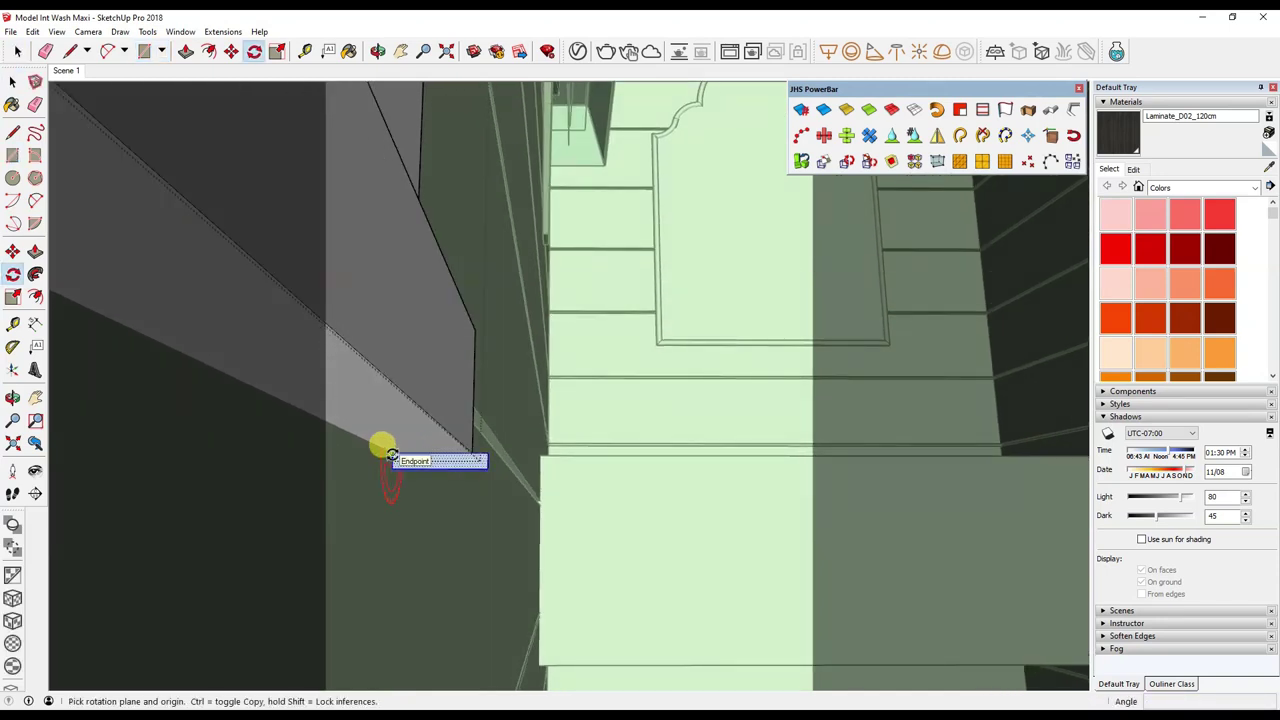
click(427, 458)
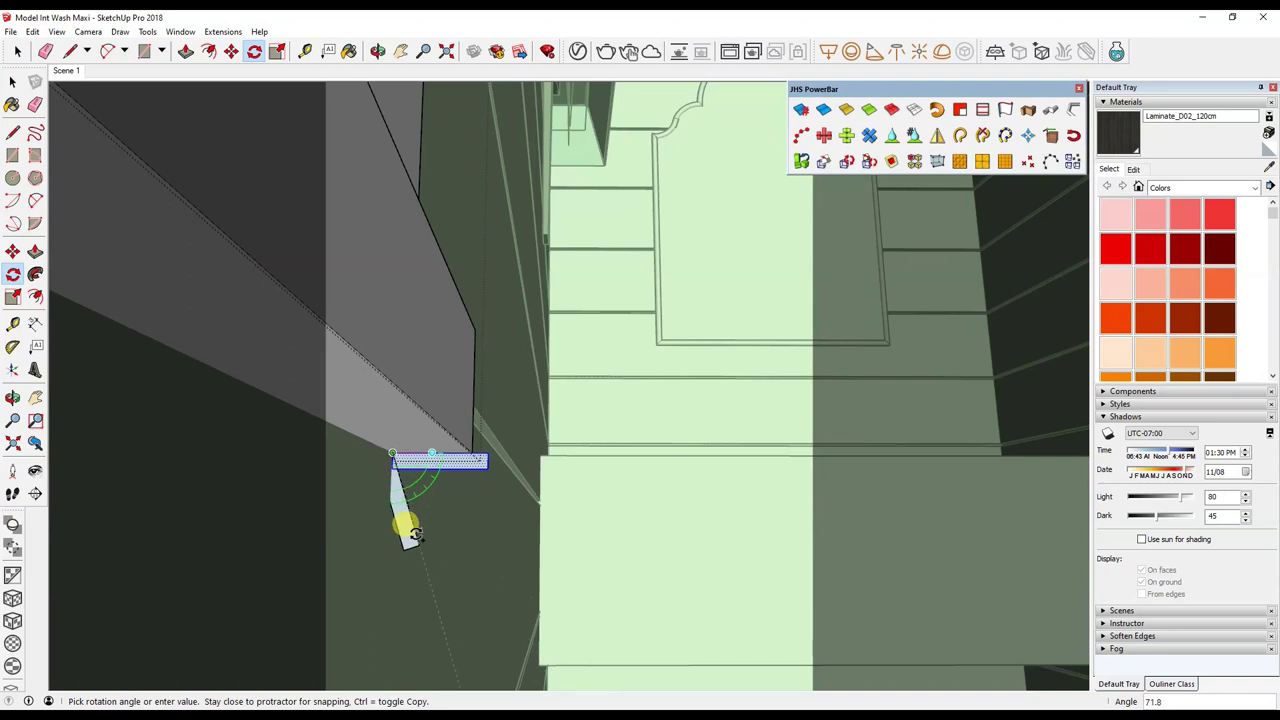
key(Escape)
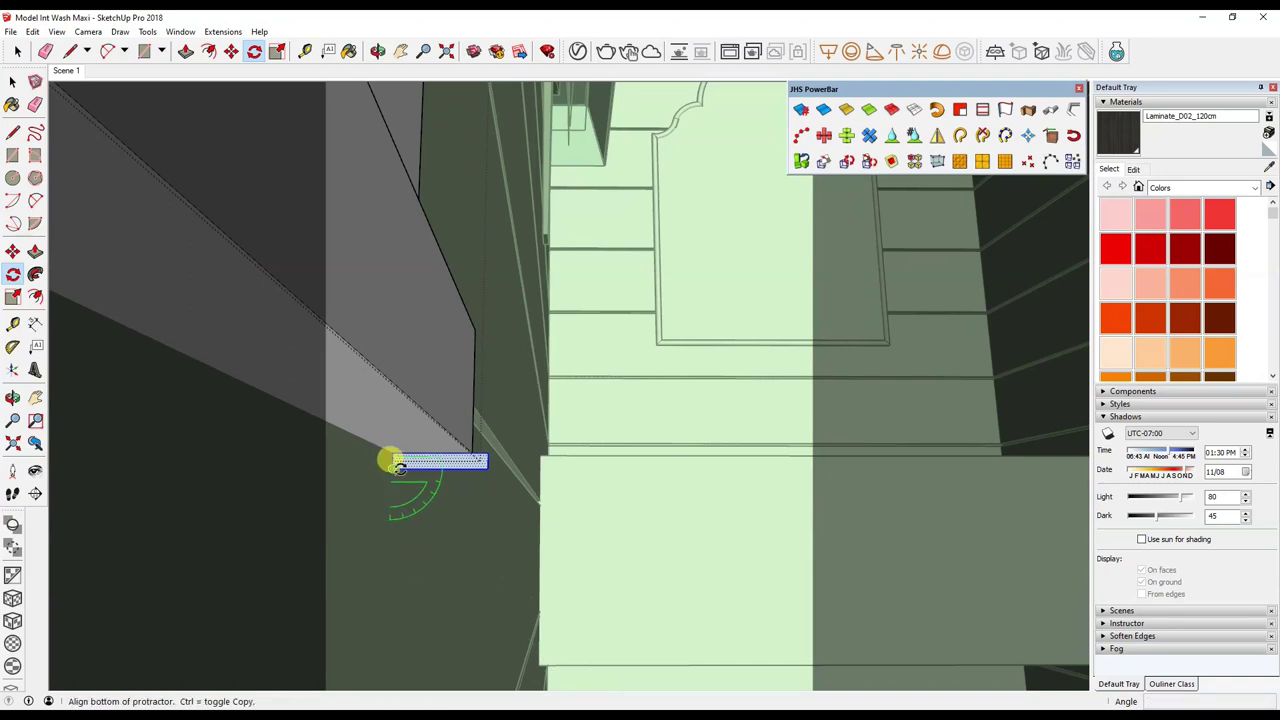
drag(397, 466, 408, 491)
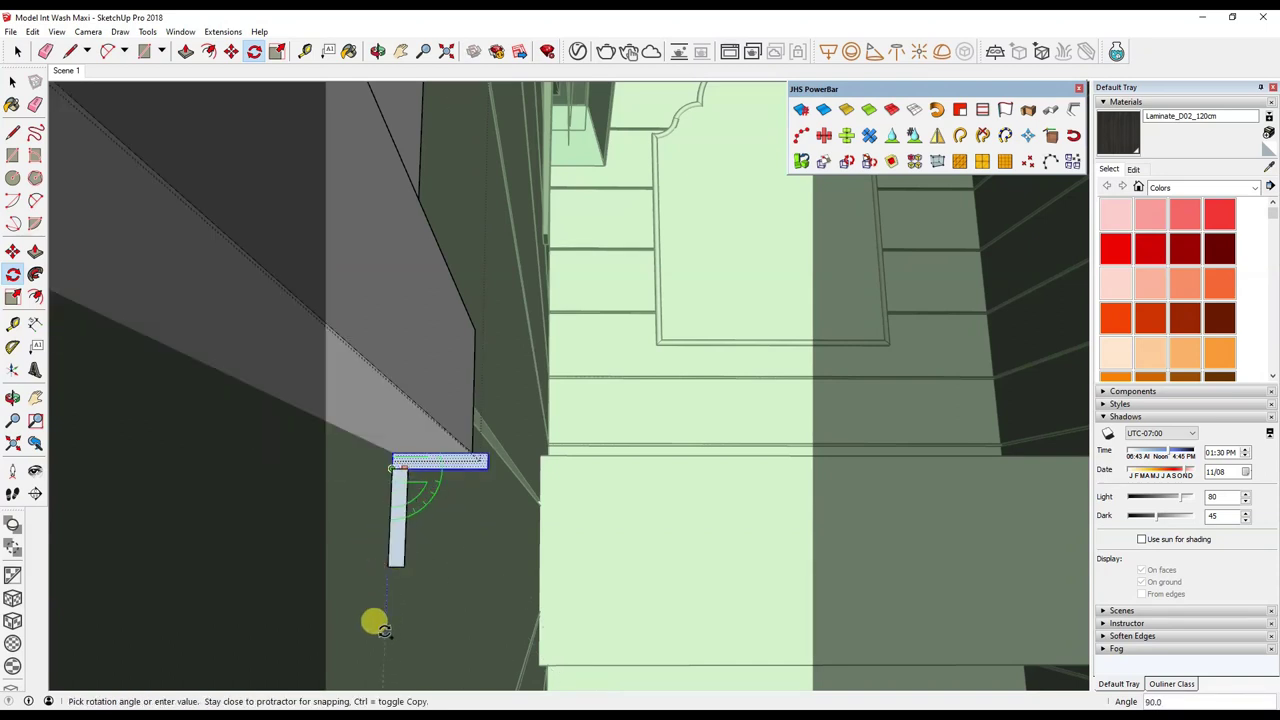
click(384, 630)
middle_drag(414, 451, 418, 460)
Push/pull the vertical strip 2' 1/8" into a thin apron board beneath the sill.
key(e)
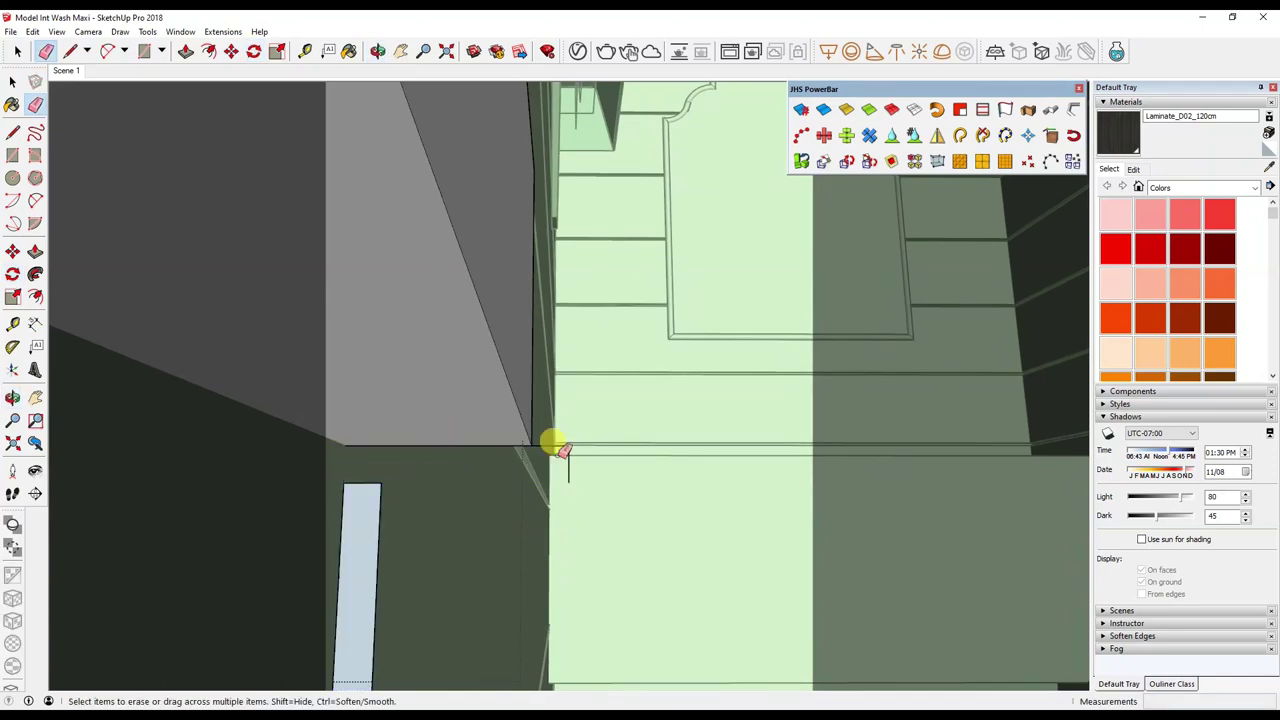
key(space)
click(358, 530)
key(m)
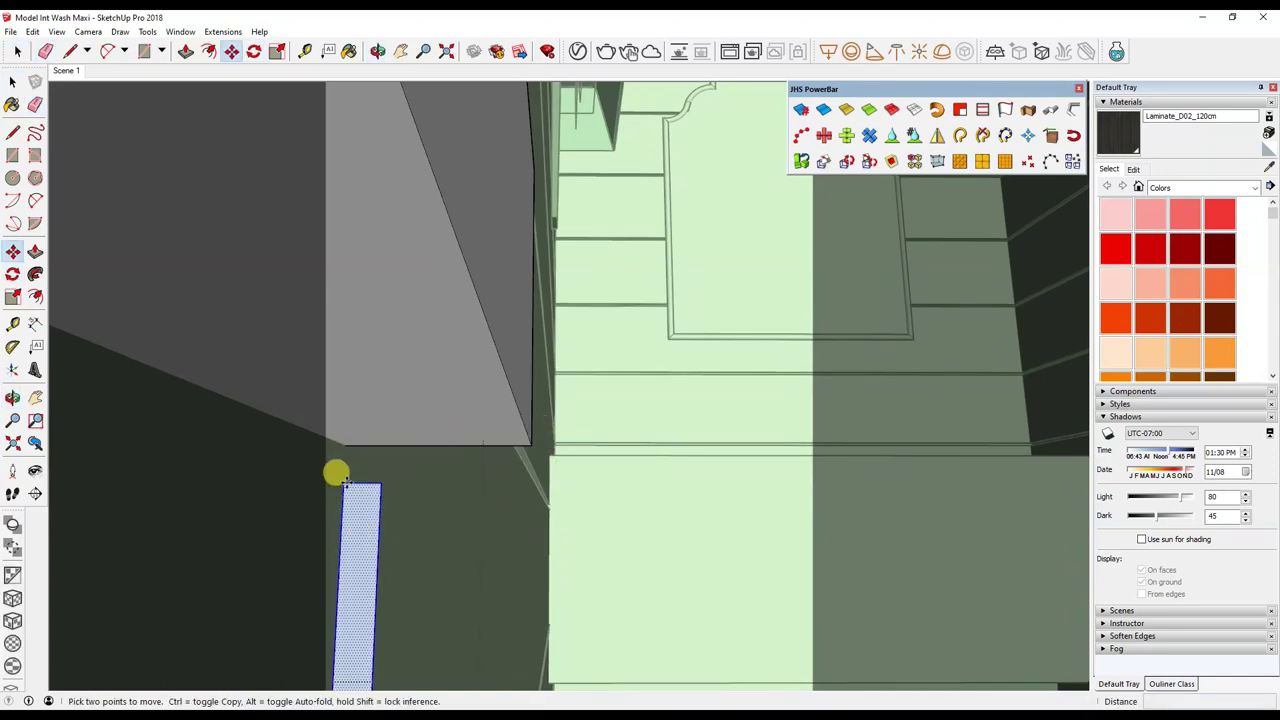
key(p)
drag(371, 494, 280, 506)
mouse_move(280, 506)
middle_down()
mouse_move(455, 437)
mouse_move(338, 508)
mouse_move(463, 443)
mouse_move(471, 463)
mouse_move(806, 503)
mouse_move(757, 505)
mouse_move(594, 449)
middle_up()
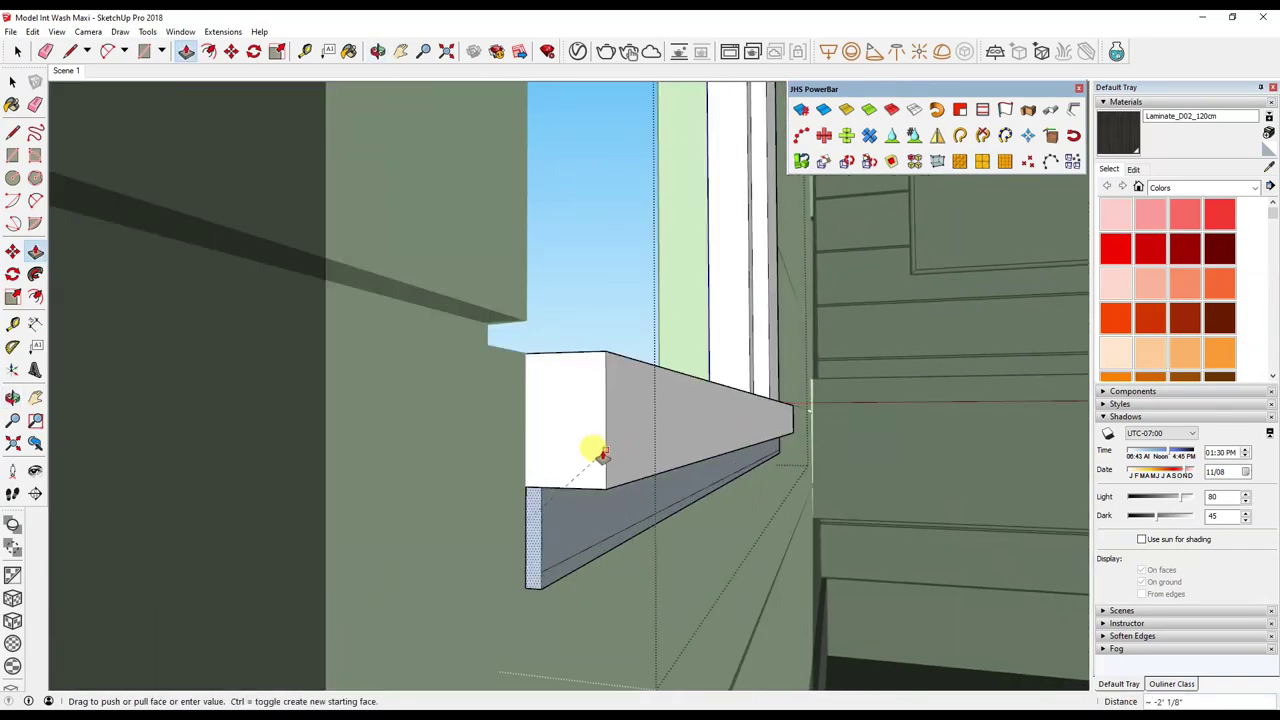
Reverse the apron board's front face so it faces outward.
key(space)
click(596, 540)
mouse_move(669, 466)
middle_down()
mouse_move(596, 540)
mouse_move(571, 543)
middle_up()
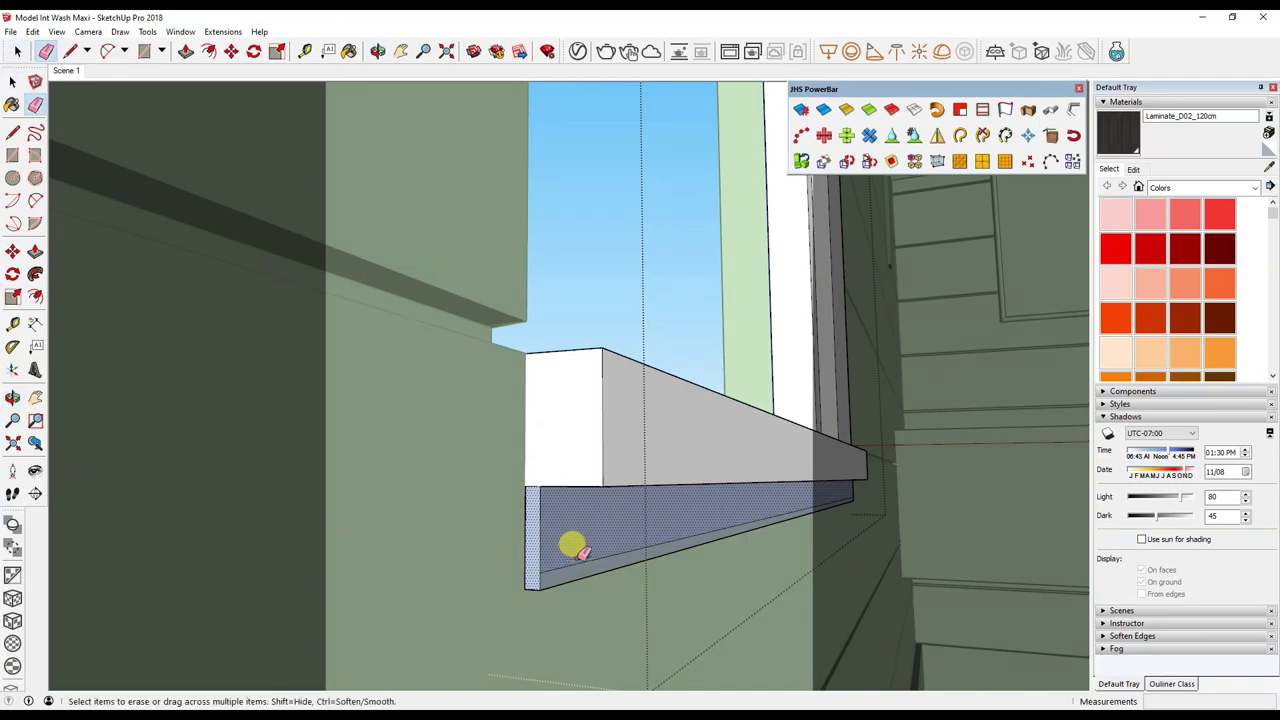
right_click(579, 540)
click(624, 334)
mouse_move(624, 334)
middle_down()
mouse_move(580, 408)
mouse_move(266, 537)
middle_up()
scroll(714, 397, up, 3)
mouse_move(714, 397)
middle_down()
mouse_move(583, 526)
mouse_move(609, 494)
middle_up()
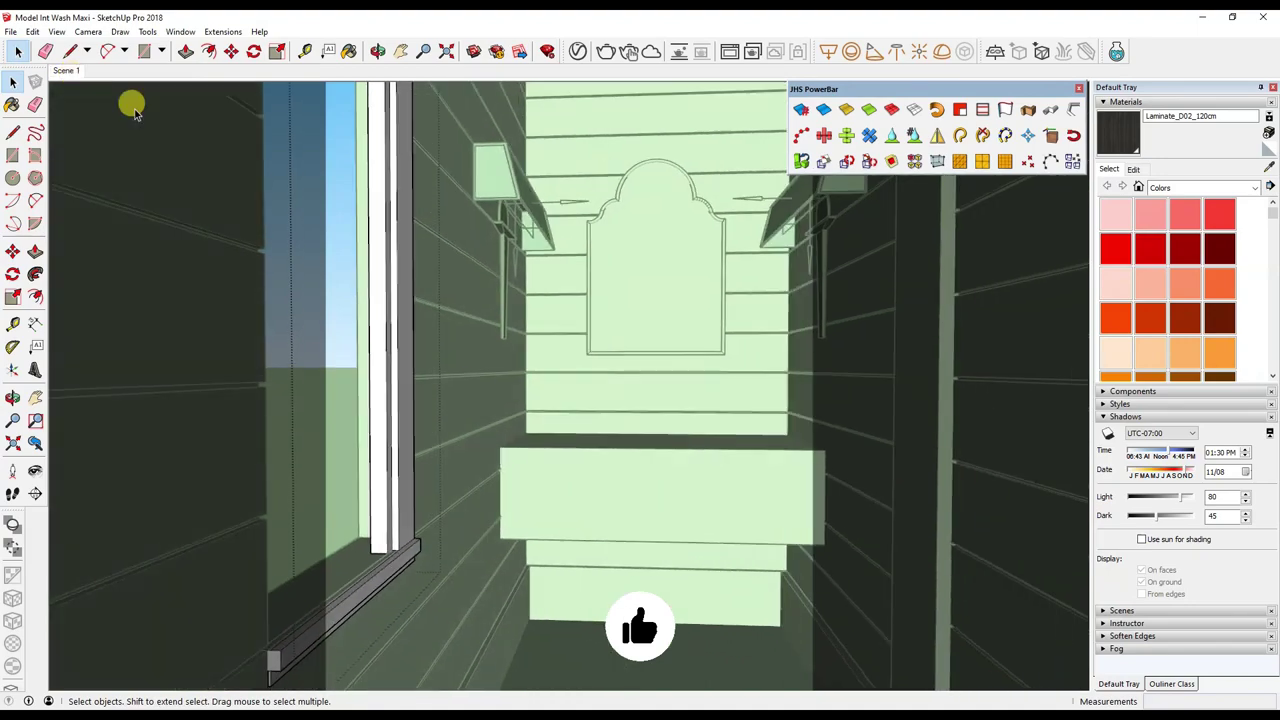
mouse_move(135, 112)
middle_down()
mouse_move(349, 194)
mouse_move(525, 345)
middle_up()
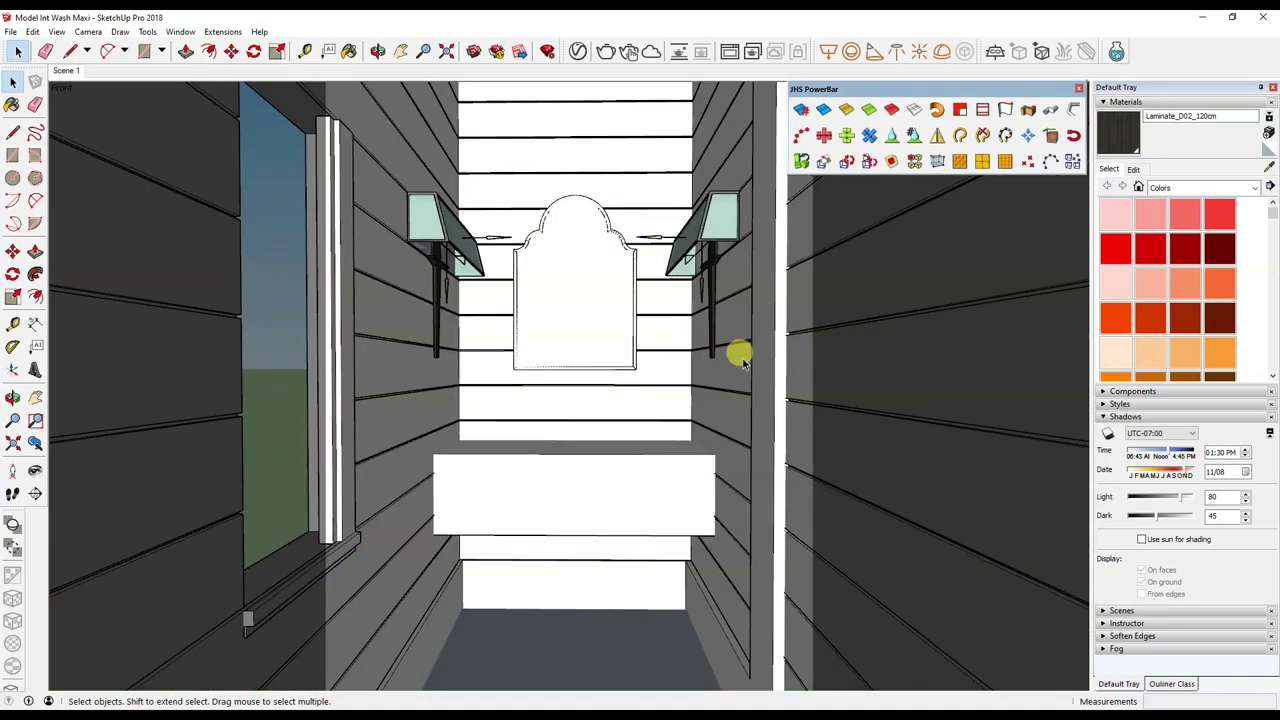
Browse the Import dialog to the Project 18 folder, listing SketchUp files as thumbnails.
click(10, 31)
click(71, 237)
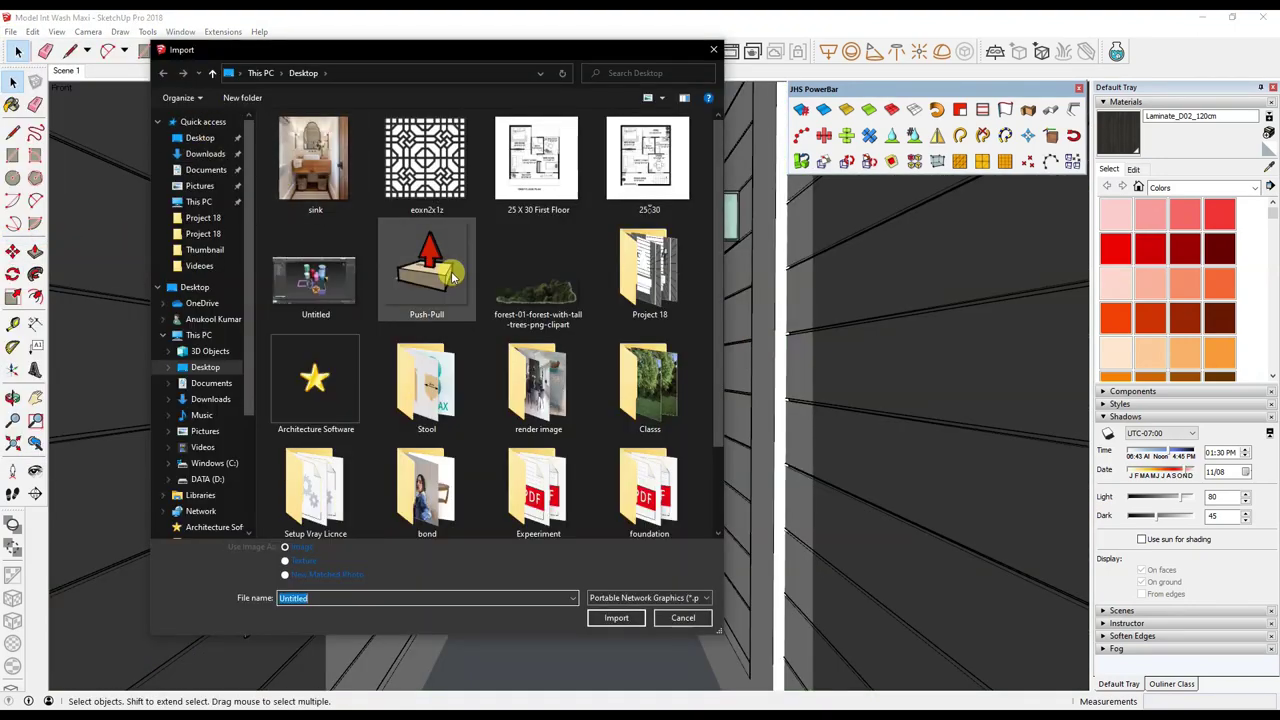
scroll(440, 330, down, 2)
click(636, 598)
click(614, 427)
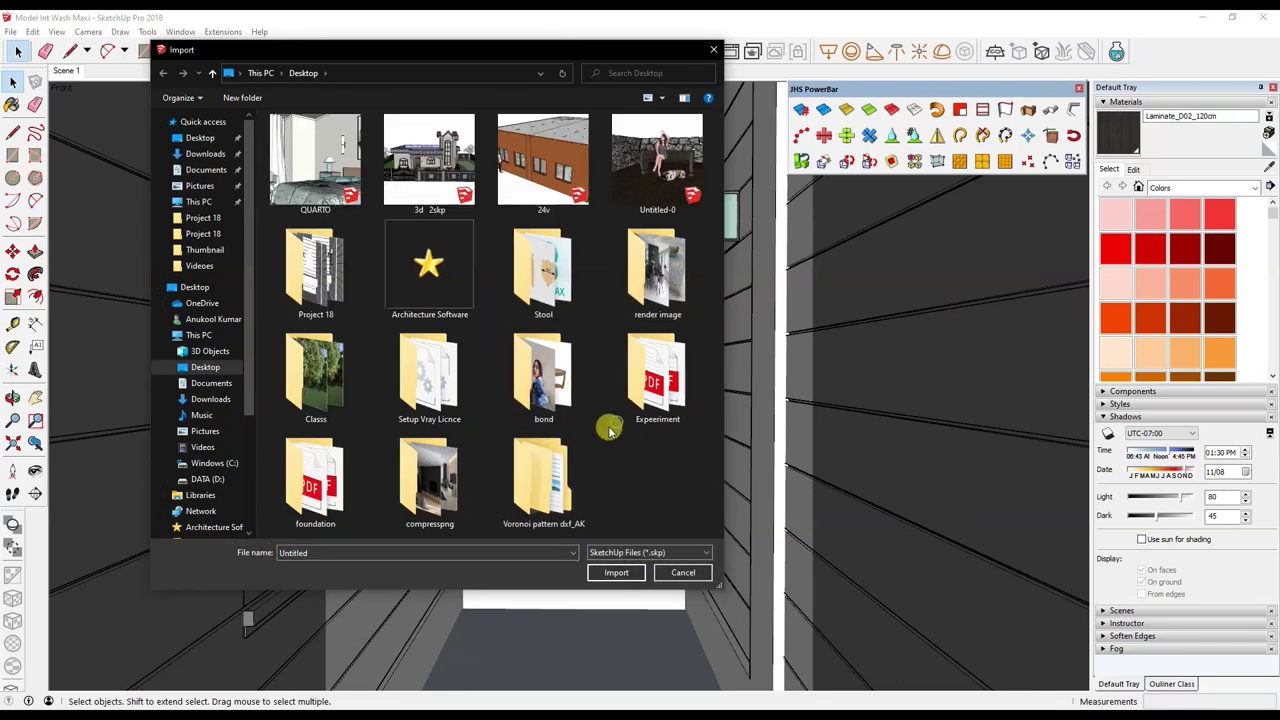
double_click(333, 285)
click(661, 97)
click(700, 43)
Import the Door model and place it in the washroom doorway.
click(616, 572)
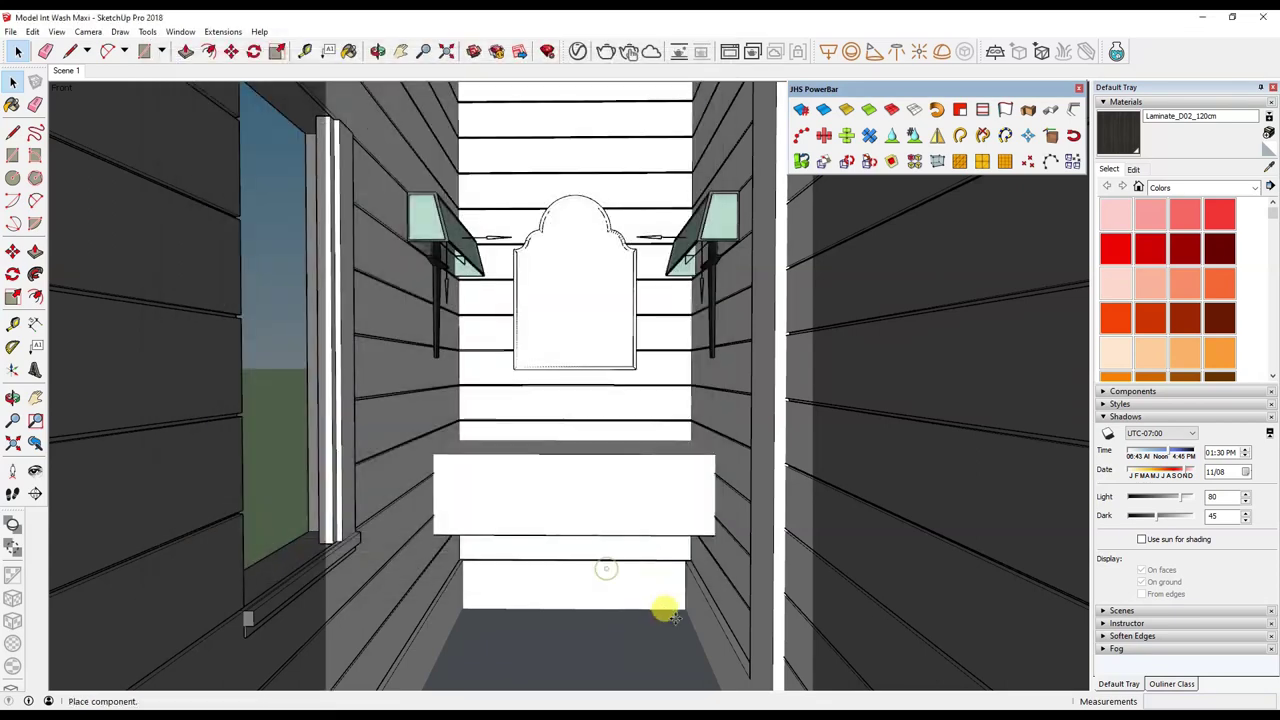
scroll(700, 610, up, 3)
scroll(750, 620, up, 1)
scroll(762, 640, up, 1)
click(762, 660)
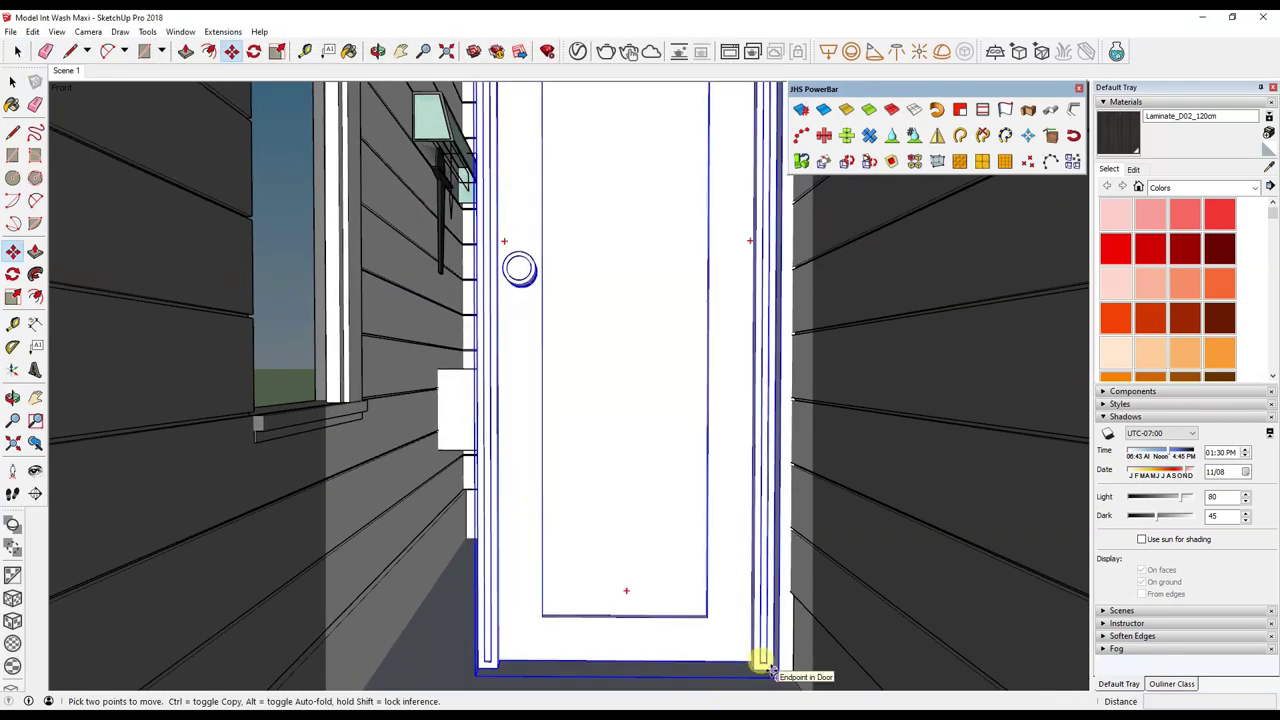
Rotate the imported door 90° about its base corner.
key(q)
mouse_move(785, 683)
middle_down()
mouse_move(803, 689)
mouse_move(700, 606)
middle_up()
click(686, 646)
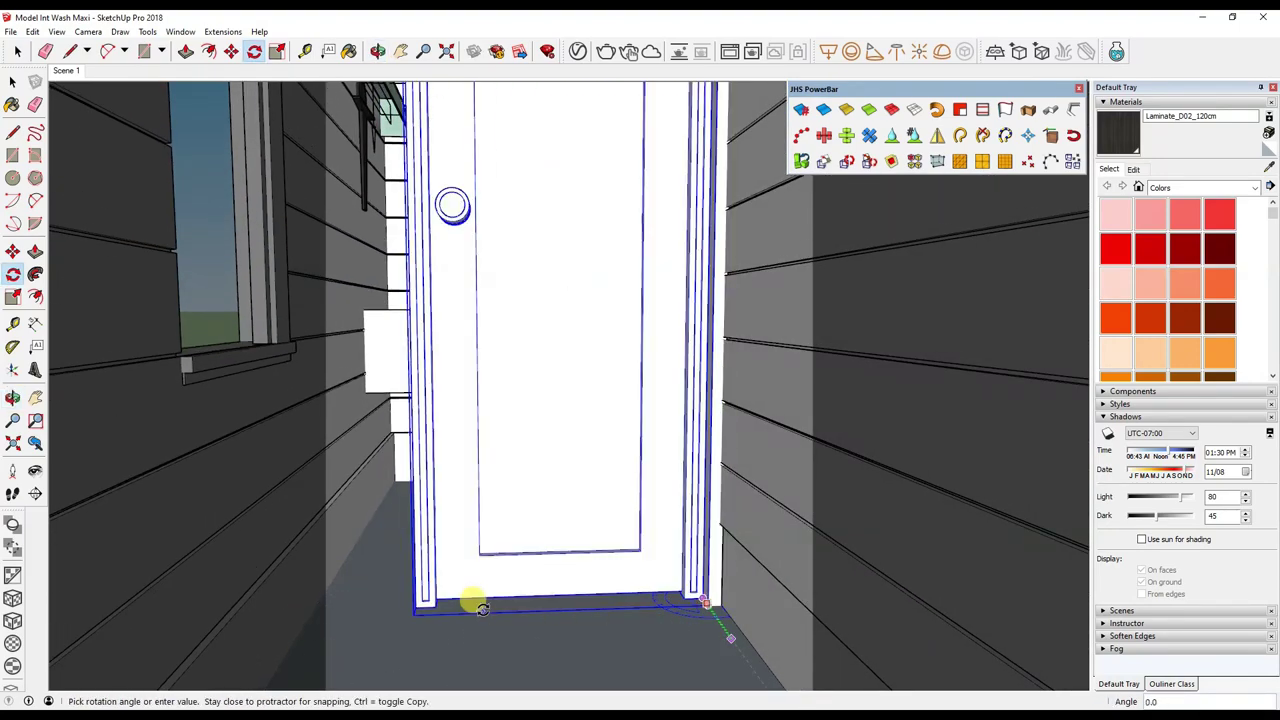
text(90)
click(556, 628)
Move the door into the doorway along the right wall.
key(m)
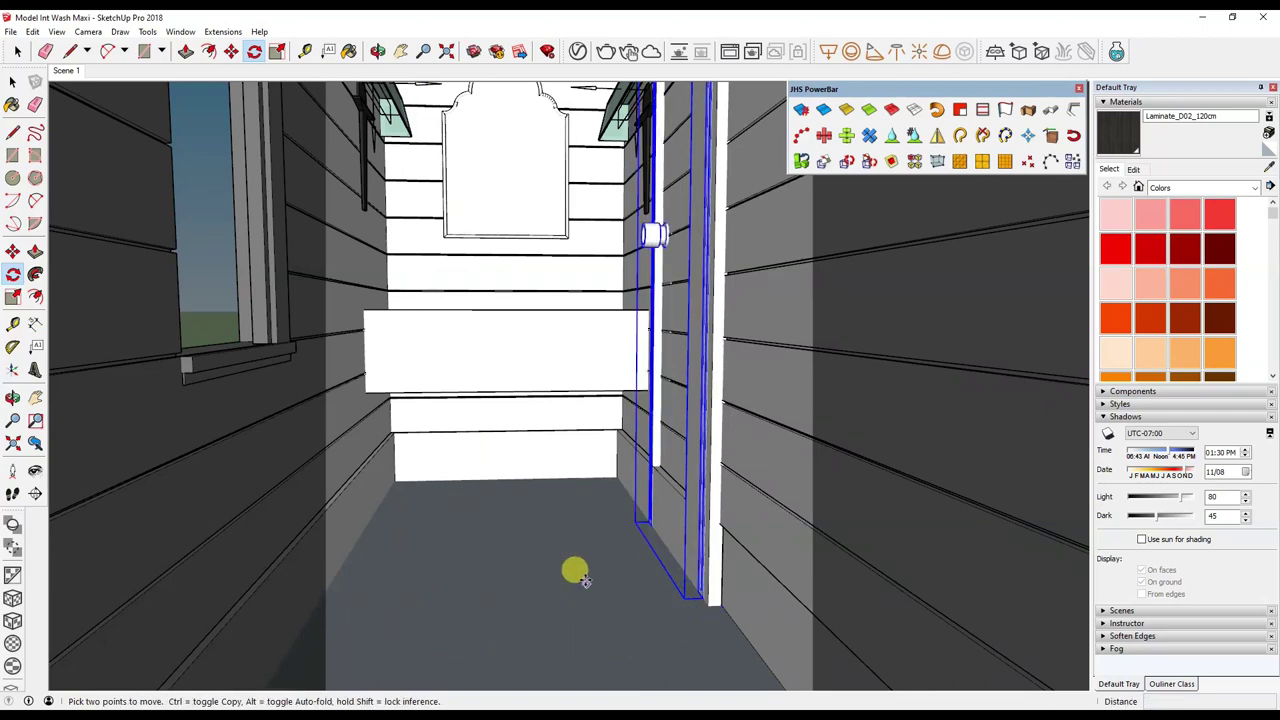
click(585, 582)
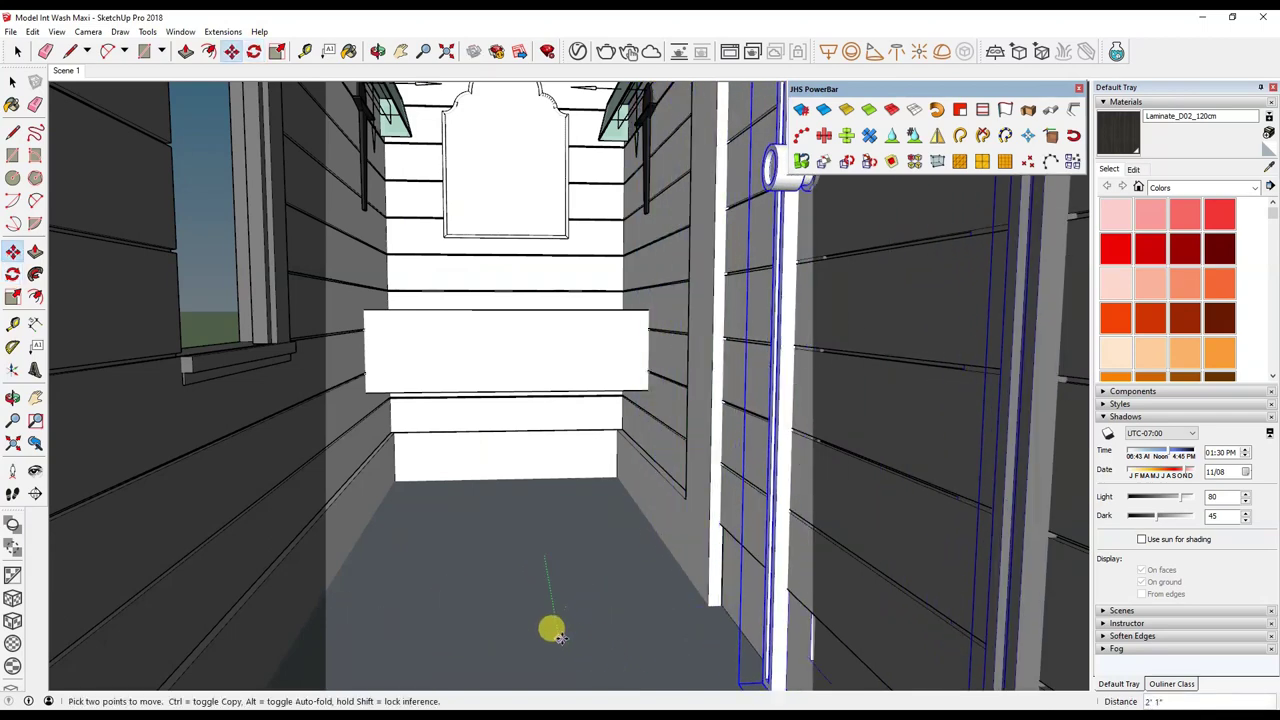
mouse_move(534, 609)
middle_down()
mouse_move(545, 595)
mouse_move(451, 669)
mouse_move(243, 680)
mouse_move(266, 491)
mouse_move(258, 590)
mouse_move(371, 571)
mouse_move(494, 690)
mouse_move(617, 326)
mouse_move(620, 252)
mouse_move(706, 503)
mouse_move(563, 383)
mouse_move(560, 349)
mouse_move(551, 591)
middle_up()
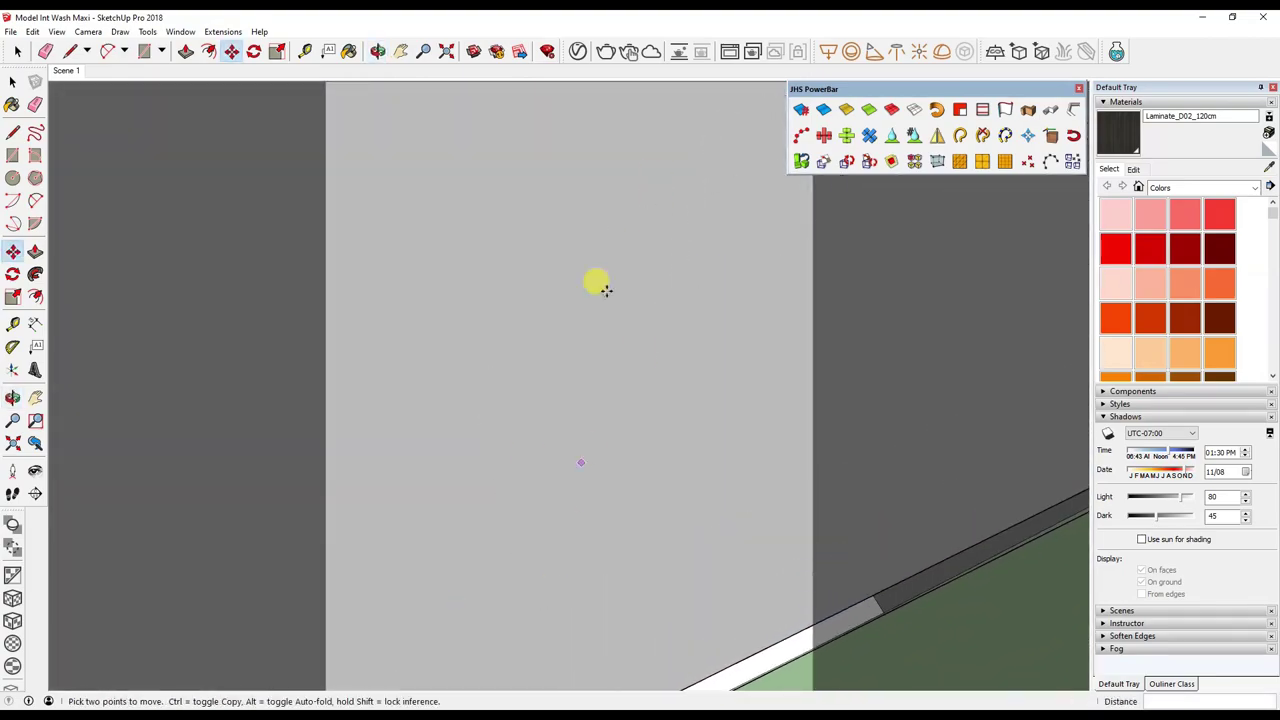
mouse_move(640, 349)
middle_down()
mouse_move(977, 620)
mouse_move(652, 655)
mouse_move(663, 543)
mouse_move(623, 609)
mouse_move(706, 395)
mouse_move(690, 380)
middle_up()
key(m)
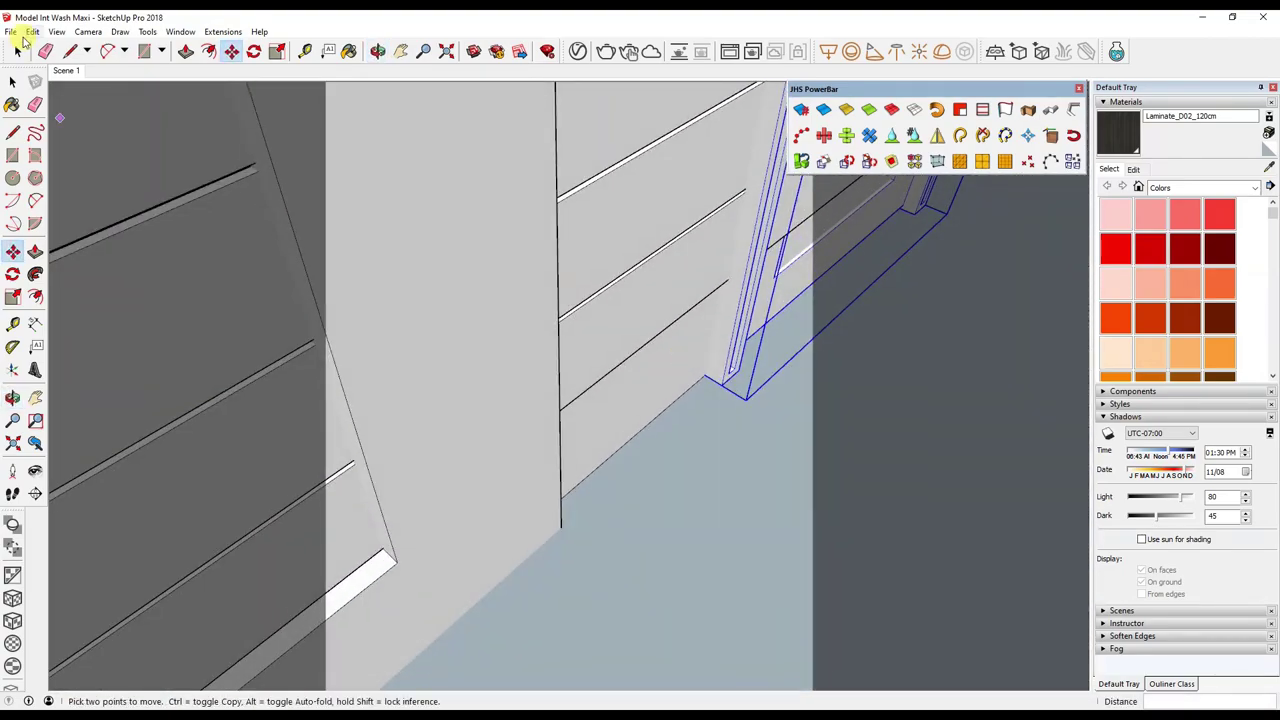
Toggle X-ray face style on to check the door placement, then off again.
click(33, 31)
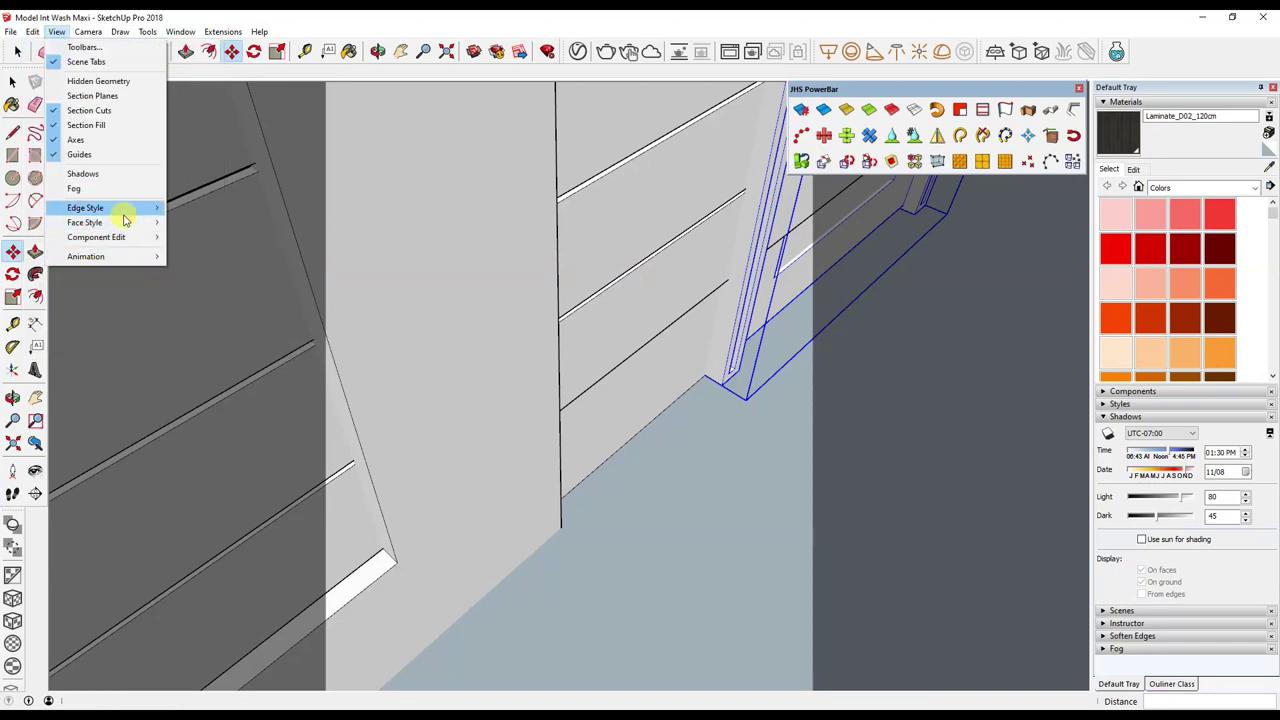
click(176, 221)
mouse_move(700, 437)
middle_down()
mouse_move(699, 402)
mouse_move(537, 543)
mouse_move(614, 580)
mouse_move(537, 514)
middle_up()
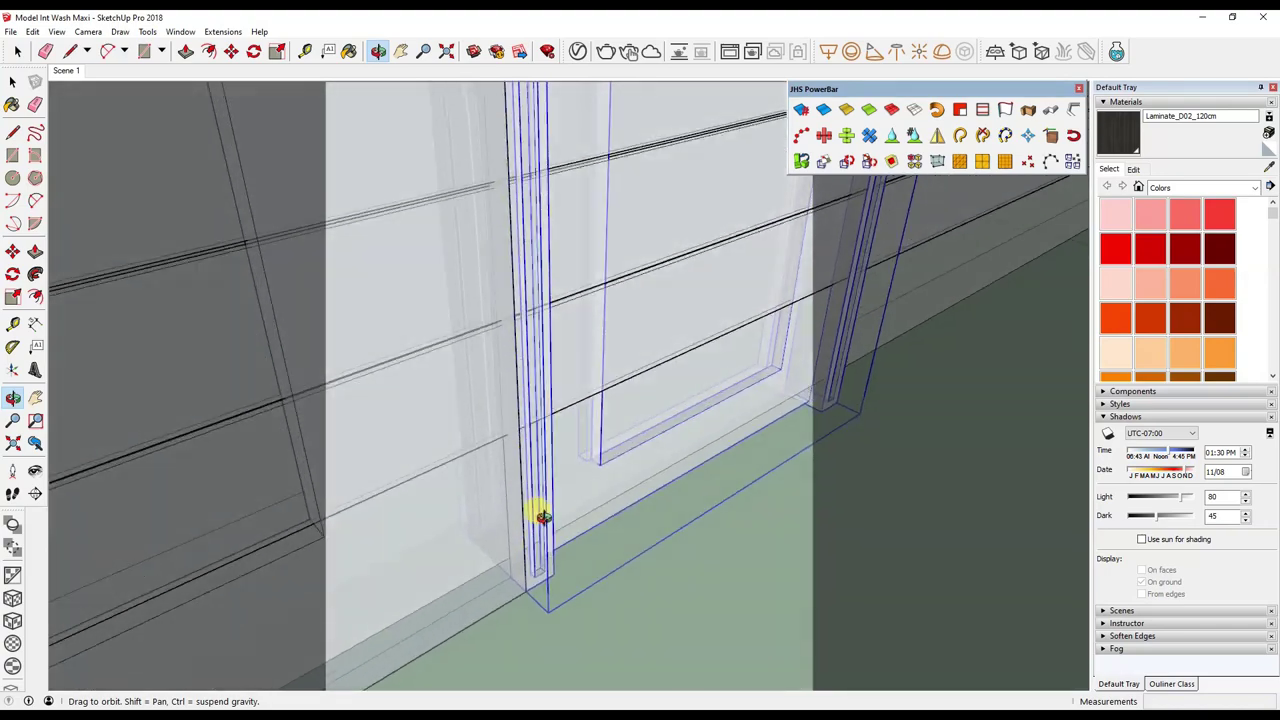
click(36, 31)
click(56, 31)
mouse_move(85, 222)
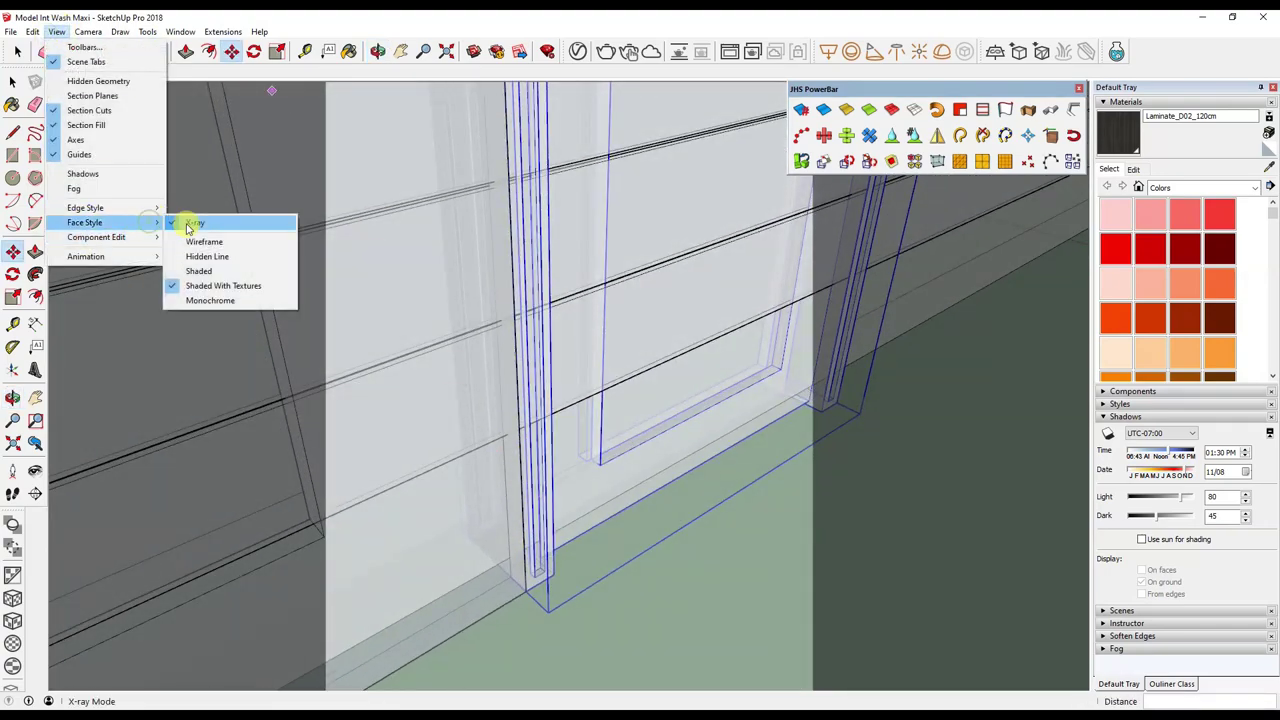
click(190, 222)
mouse_move(672, 523)
middle_down()
mouse_move(660, 620)
mouse_move(680, 424)
mouse_move(694, 523)
mouse_move(671, 591)
mouse_move(757, 409)
middle_up()
Return to the Scene 1 view, save the model, and bring up the Styles settings.
key(m)
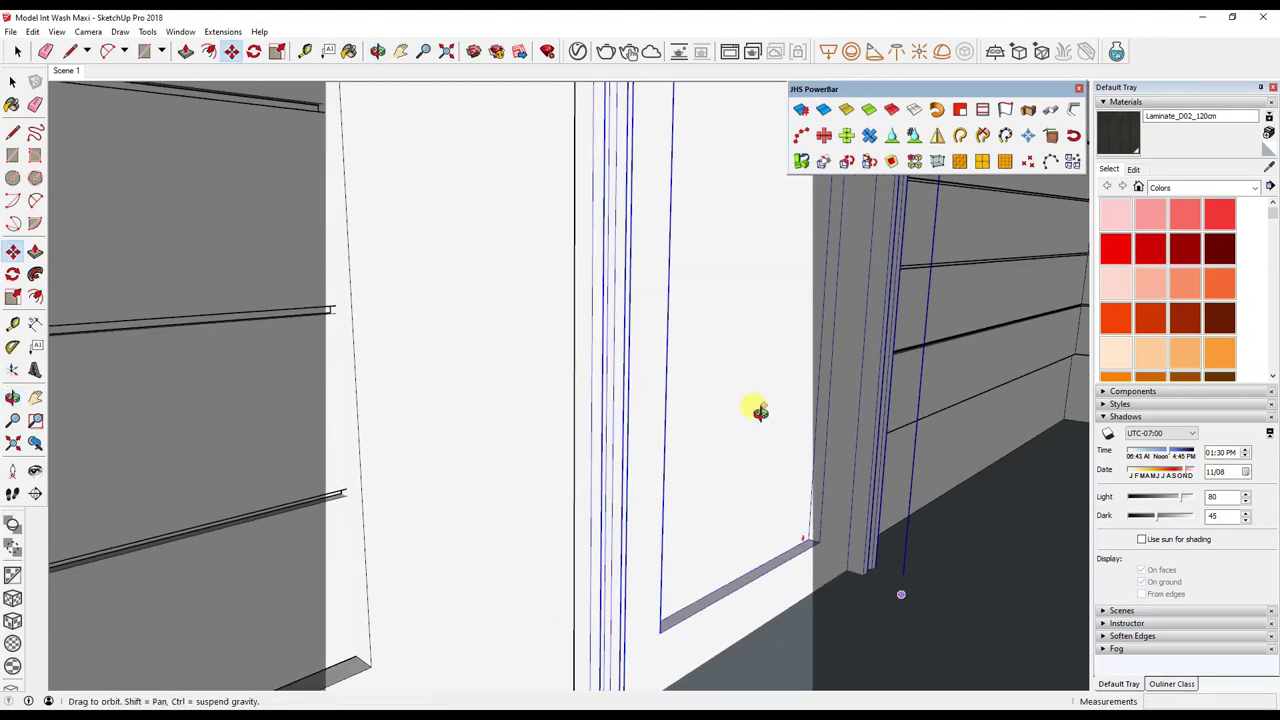
scroll(757, 409, up, 3)
scroll(734, 651, up, 3)
key(space)
click(66, 70)
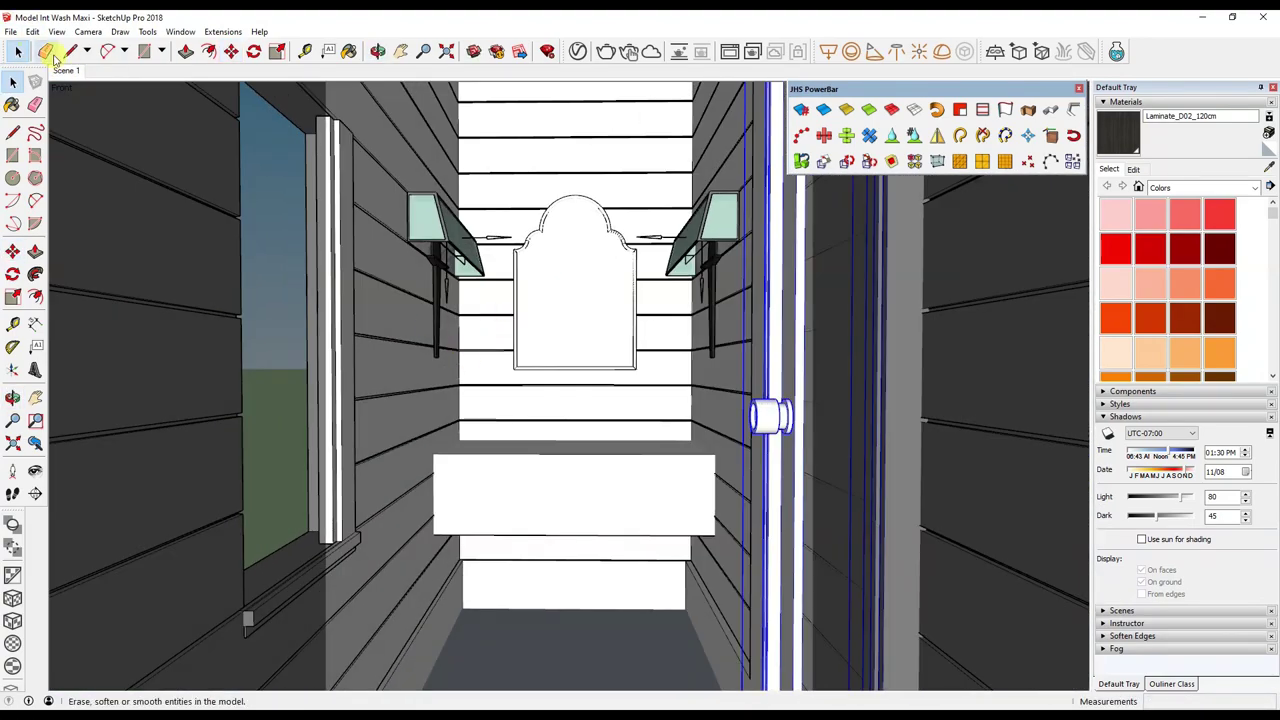
click(10, 31)
click(43, 95)
click(1125, 101)
click(1120, 126)
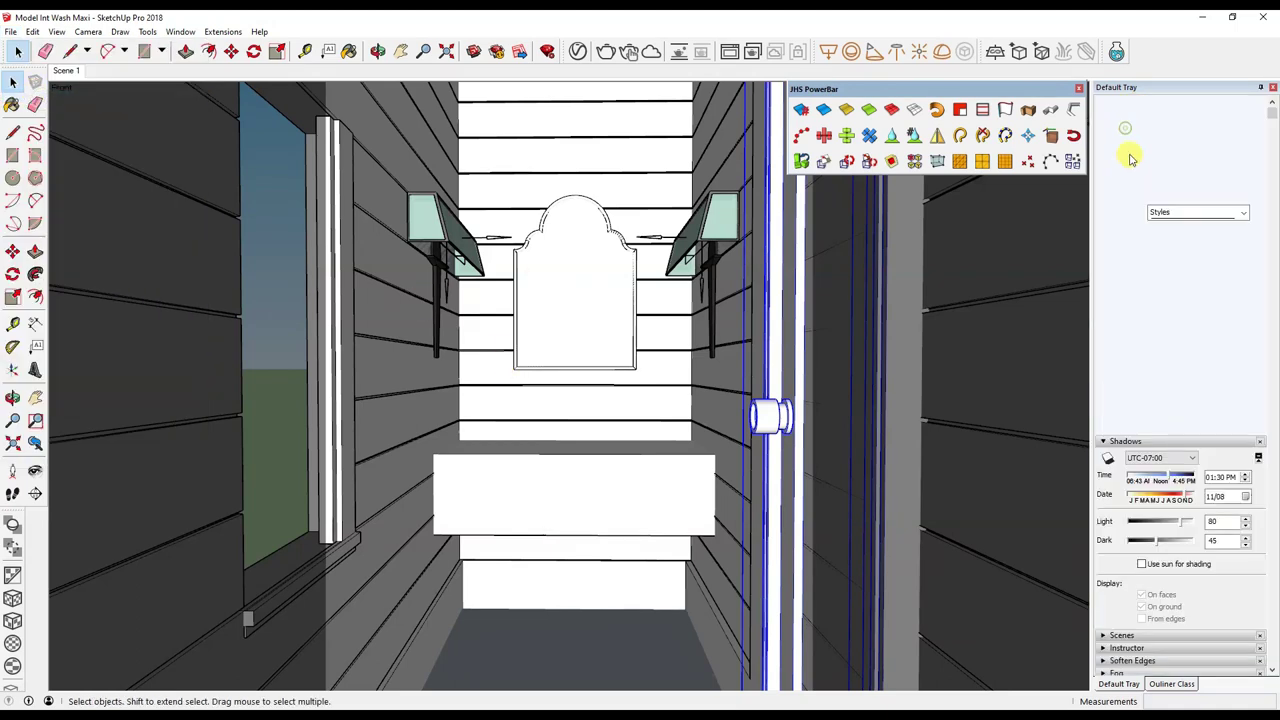
Set the style's edge colour to Color By axis, then to All same.
click(1107, 212)
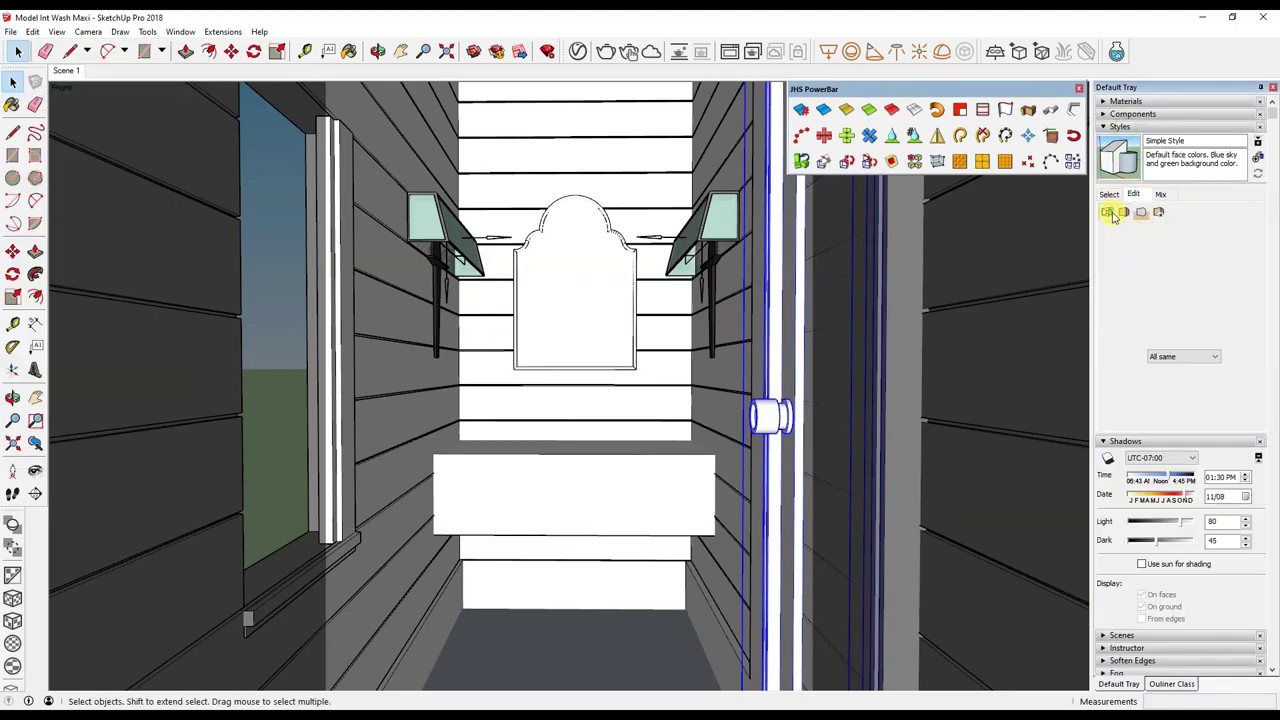
click(326, 300)
scroll(320, 300, up, 3)
scroll(334, 303, up, 2)
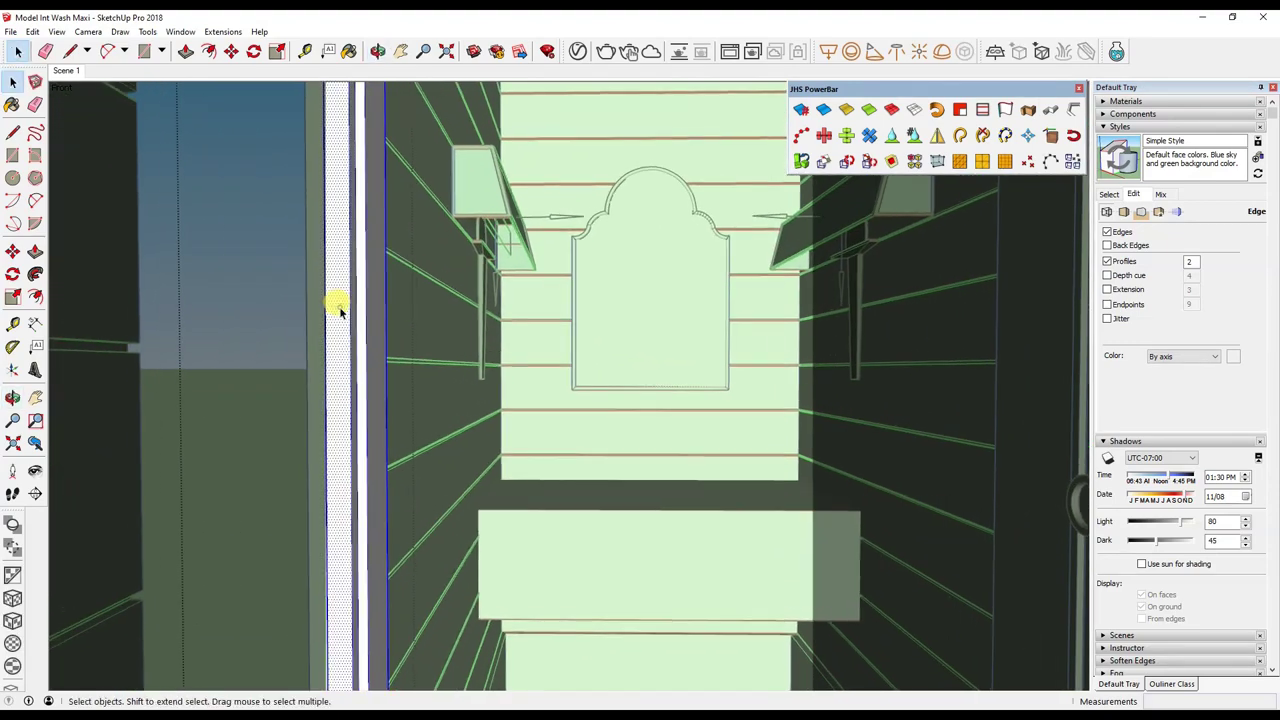
mouse_move(351, 320)
middle_down()
mouse_move(284, 343)
mouse_move(549, 323)
middle_up()
click(64, 70)
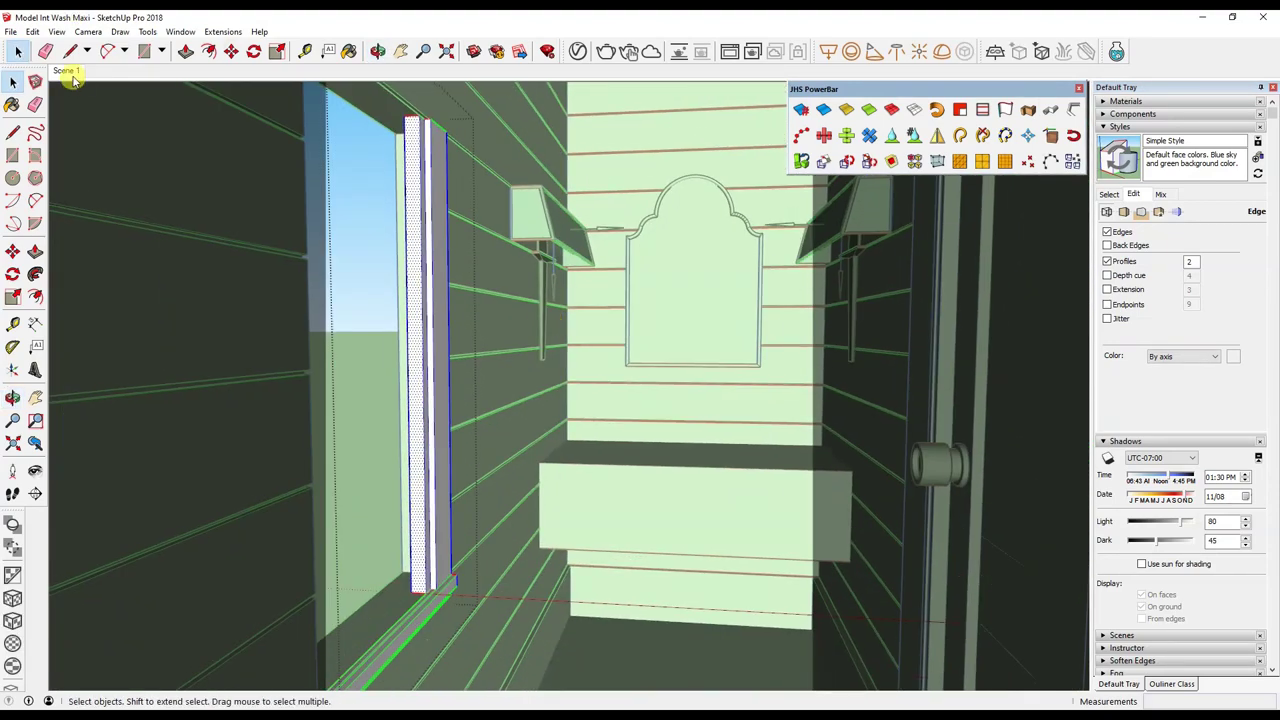
click(1177, 362)
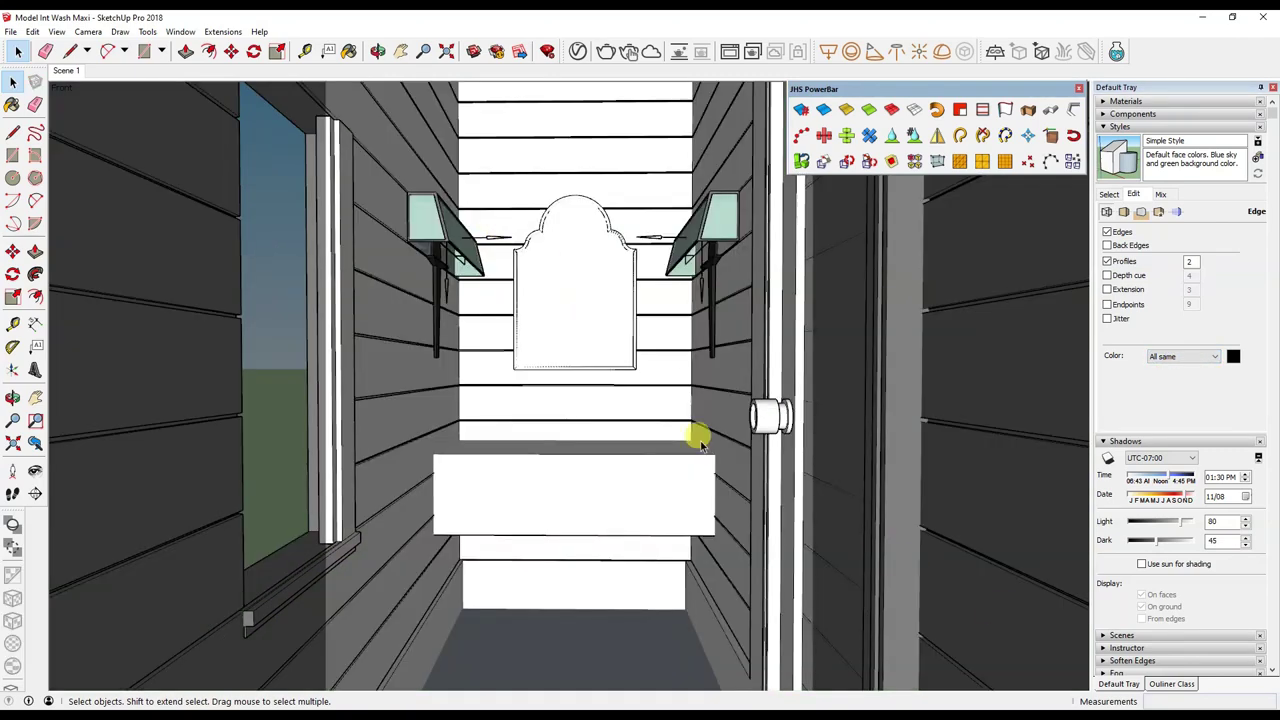
Move the vertical door trim 1 inch sideways and return to Scene 1.
mouse_move(699, 440)
middle_down()
mouse_move(686, 477)
mouse_move(749, 523)
middle_up()
click(749, 523)
text(m)
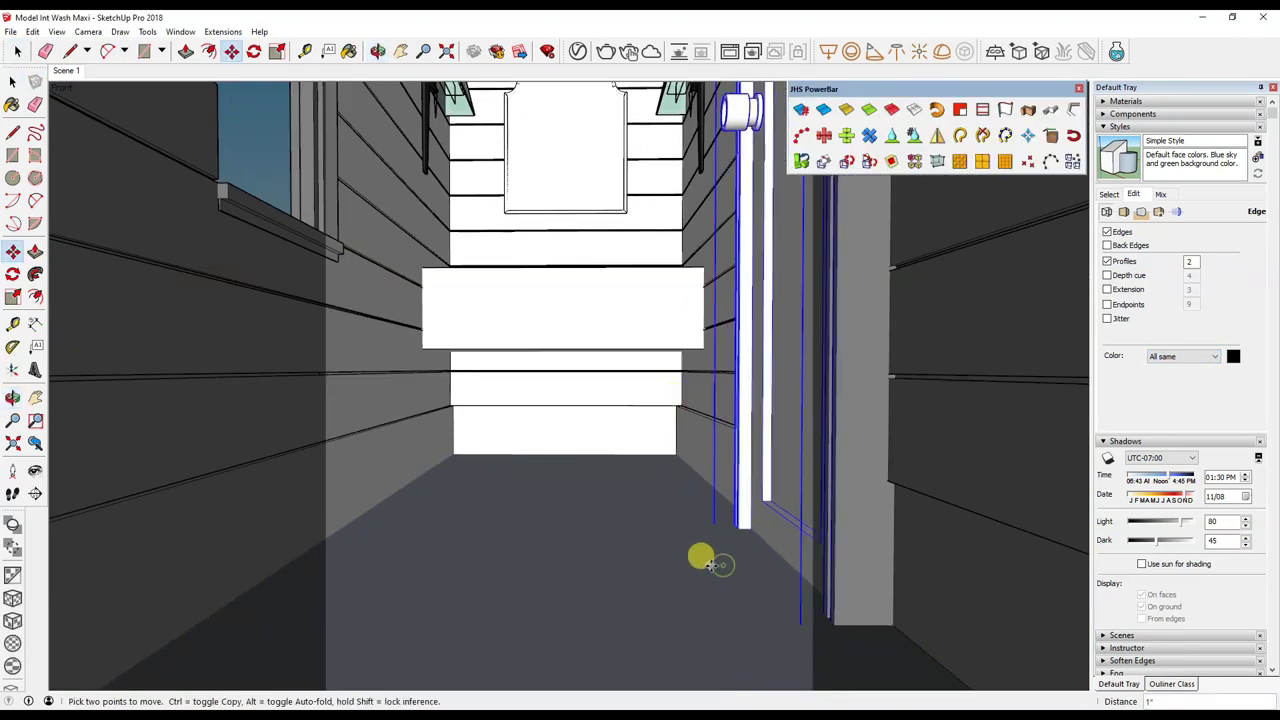
text(1)
key(Return)
key(space)
middle_drag(690, 502, 146, 180)
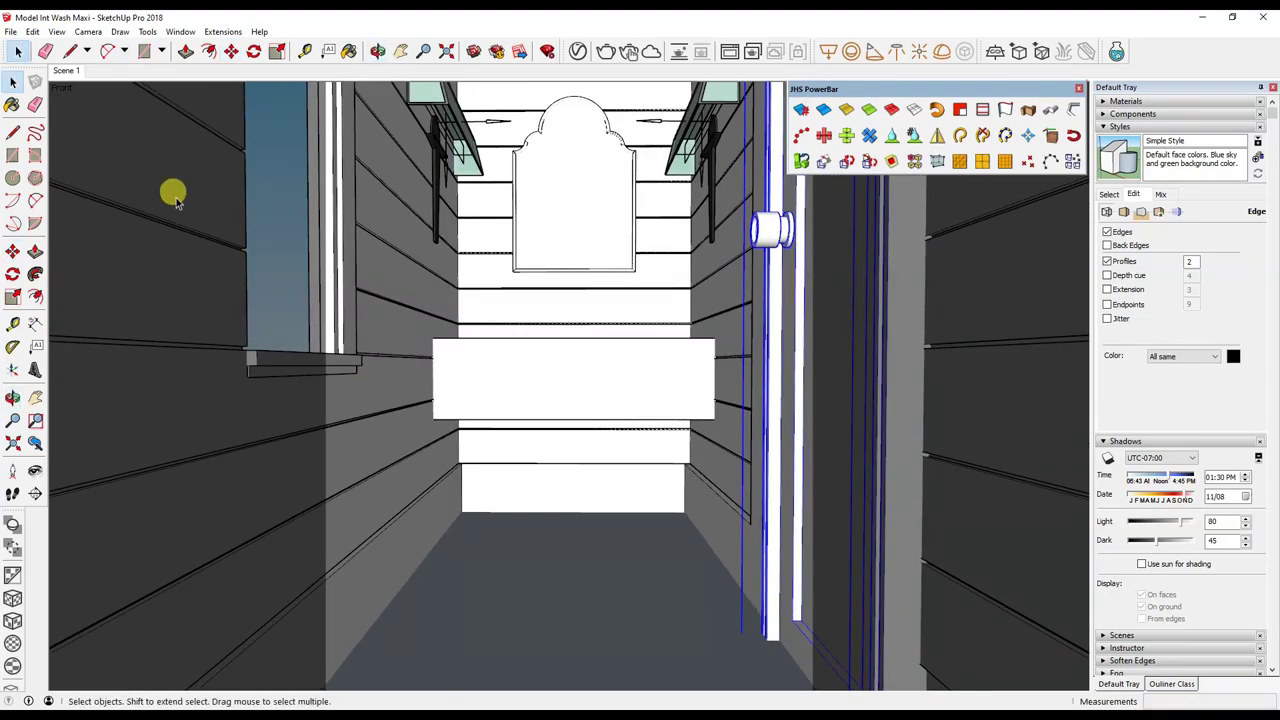
click(78, 73)
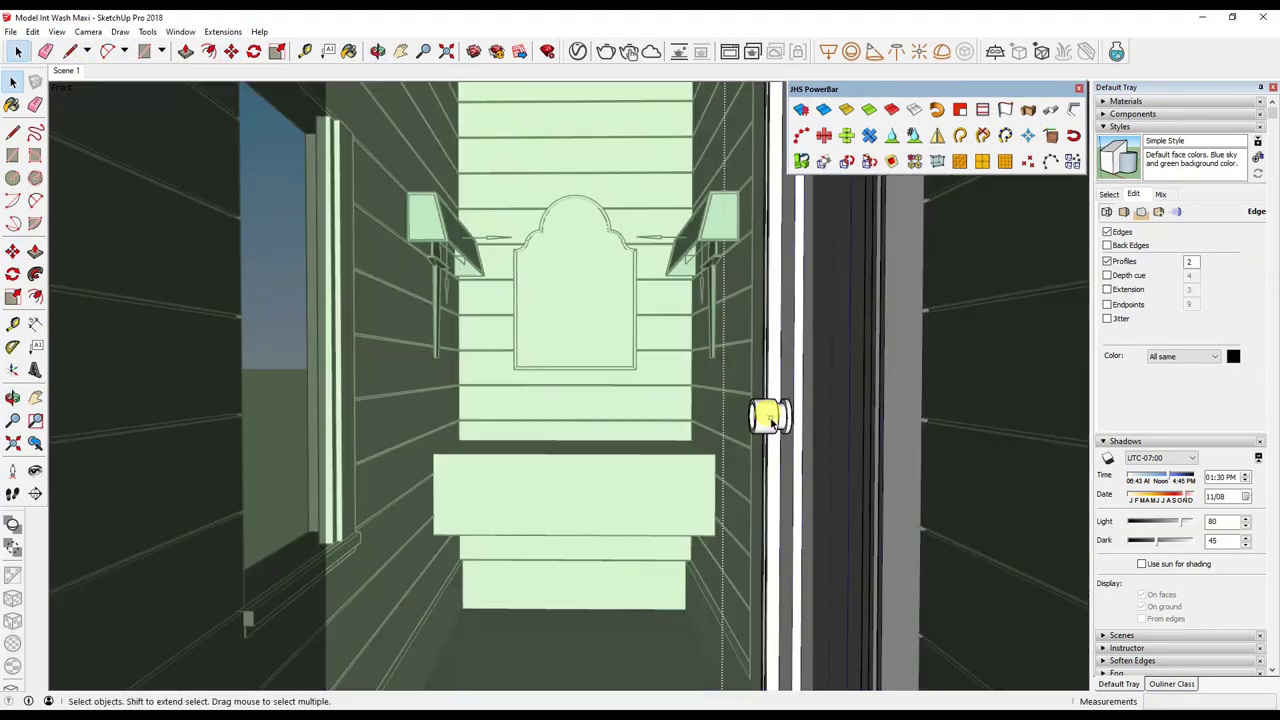
click(770, 418)
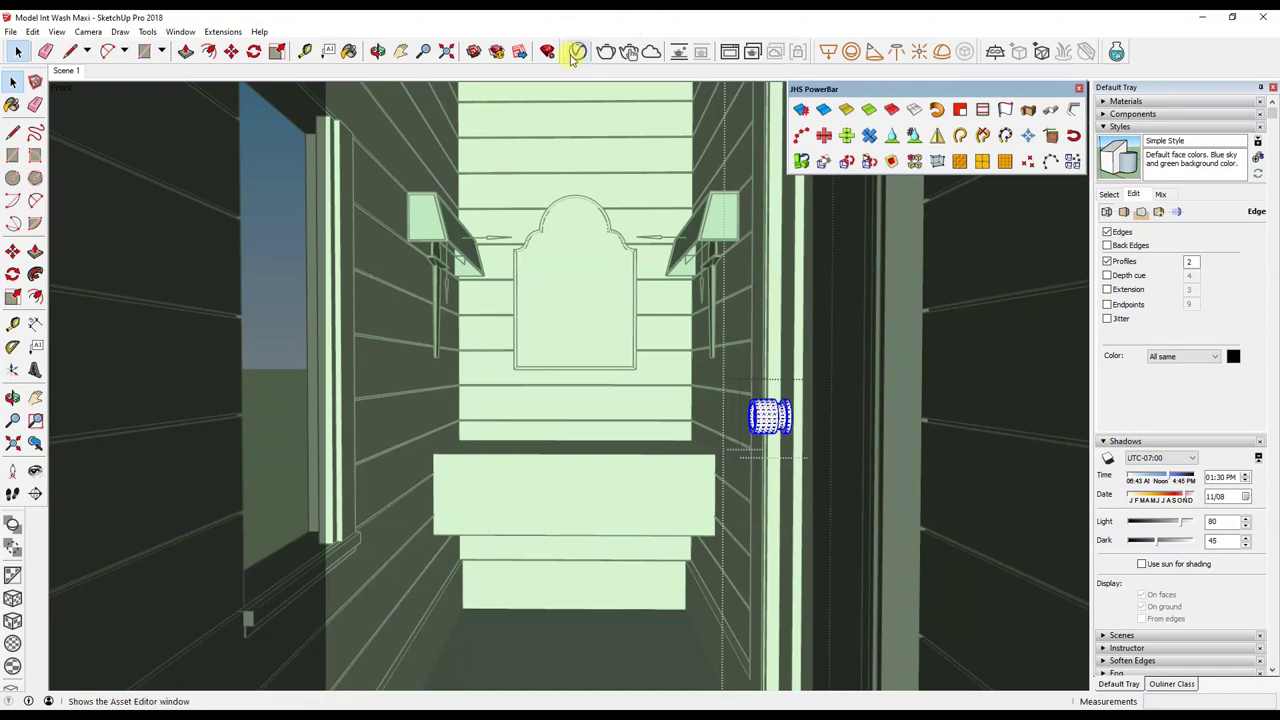
Add the Iron Blurry metal material from the V-Ray library to the scene.
click(577, 51)
click(691, 158)
click(674, 194)
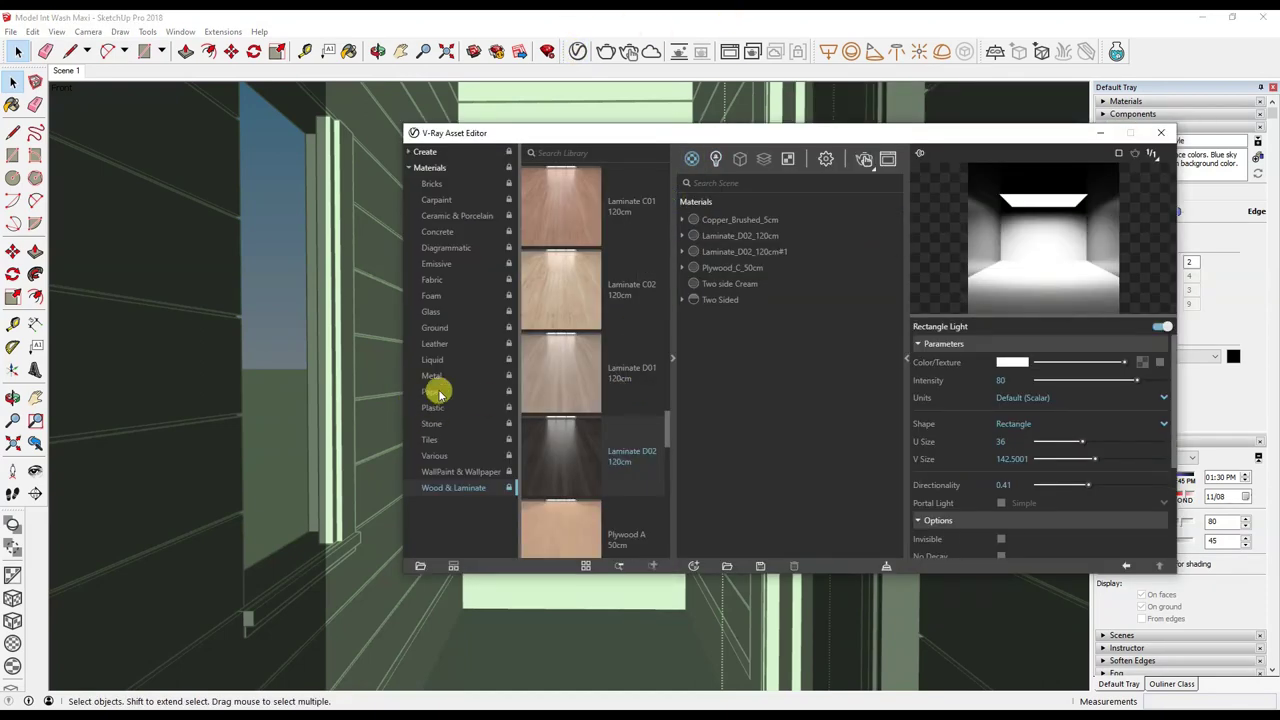
click(437, 375)
scroll(600, 380, down, 1)
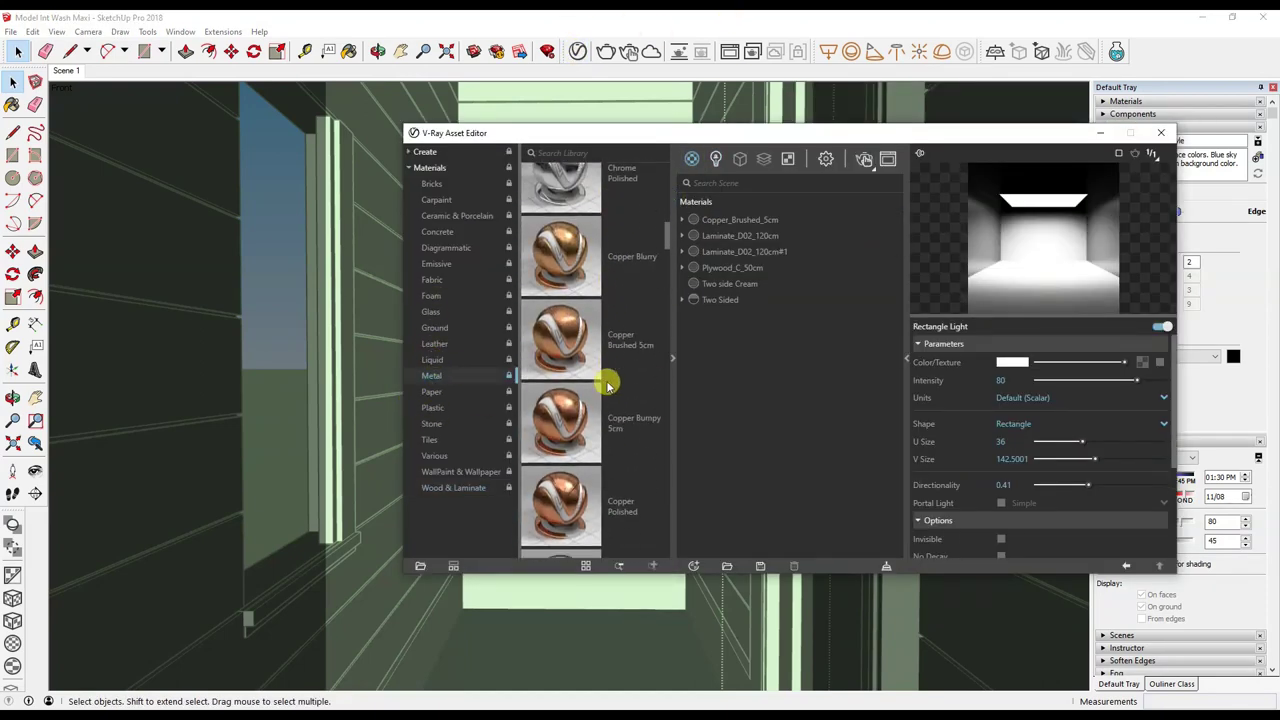
text(iron)
drag(567, 205, 720, 240)
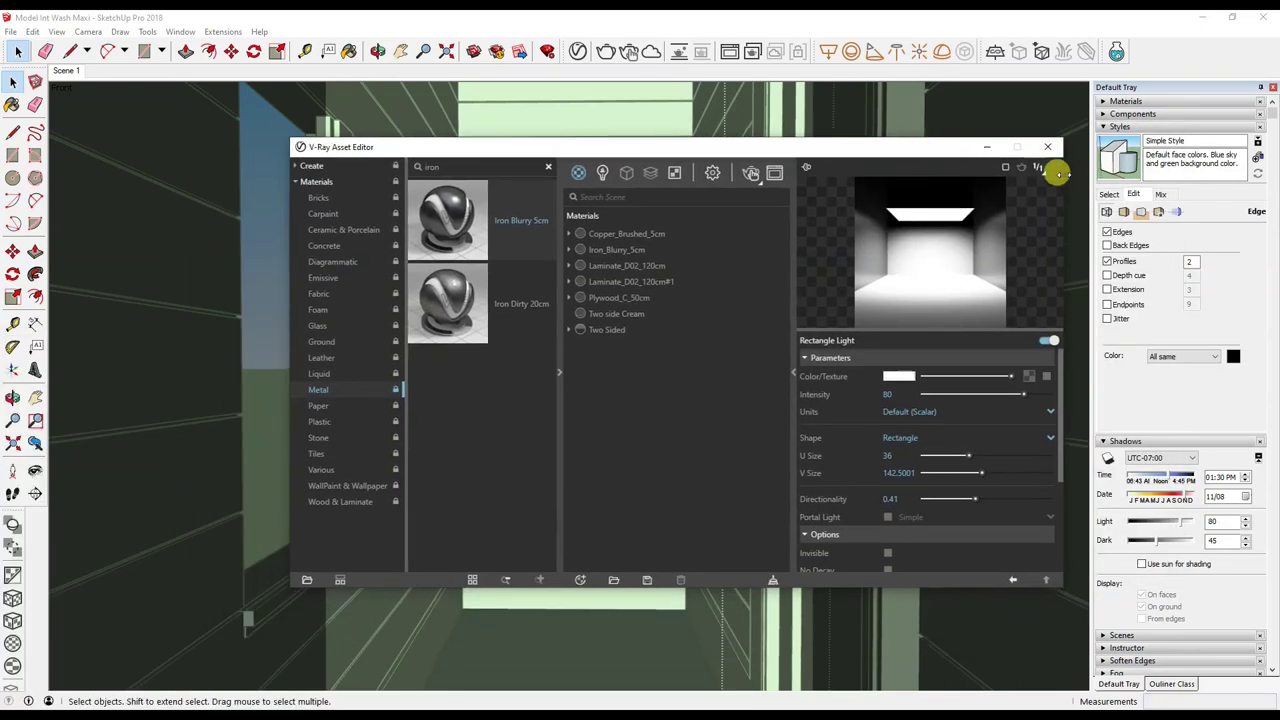
click(1047, 147)
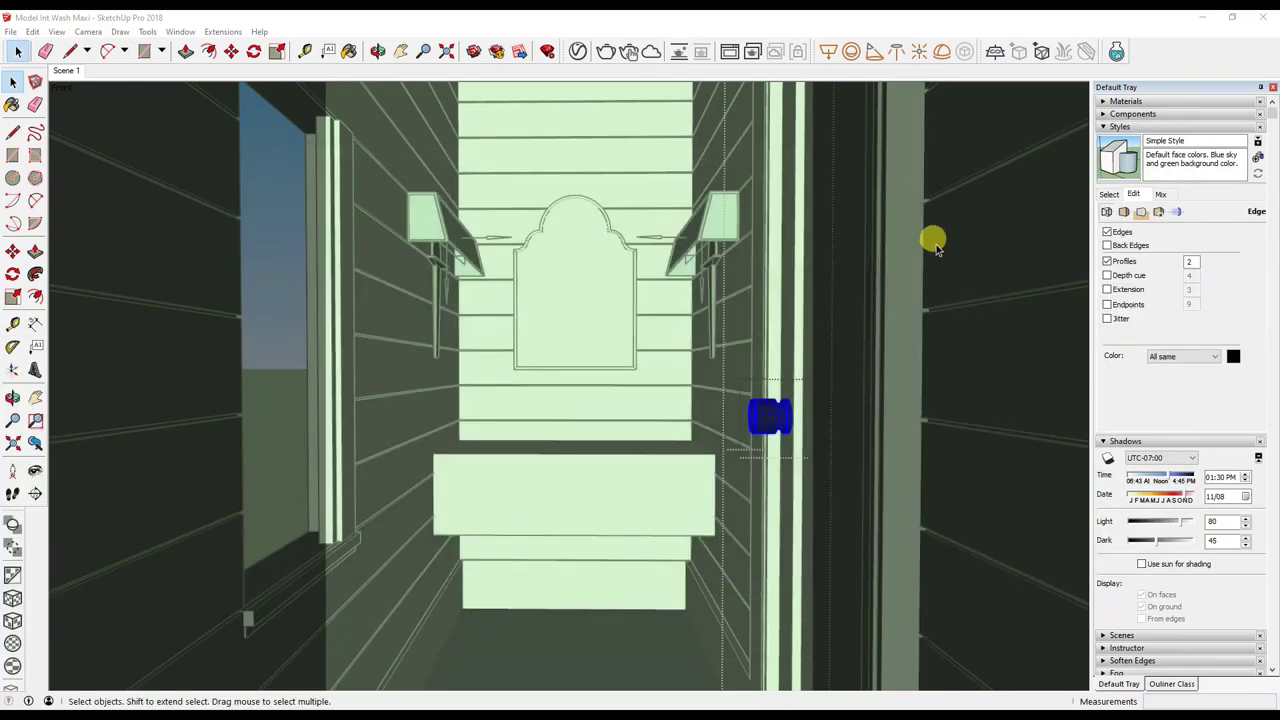
Select the door and add the Plywood C wood material to the scene.
click(829, 343)
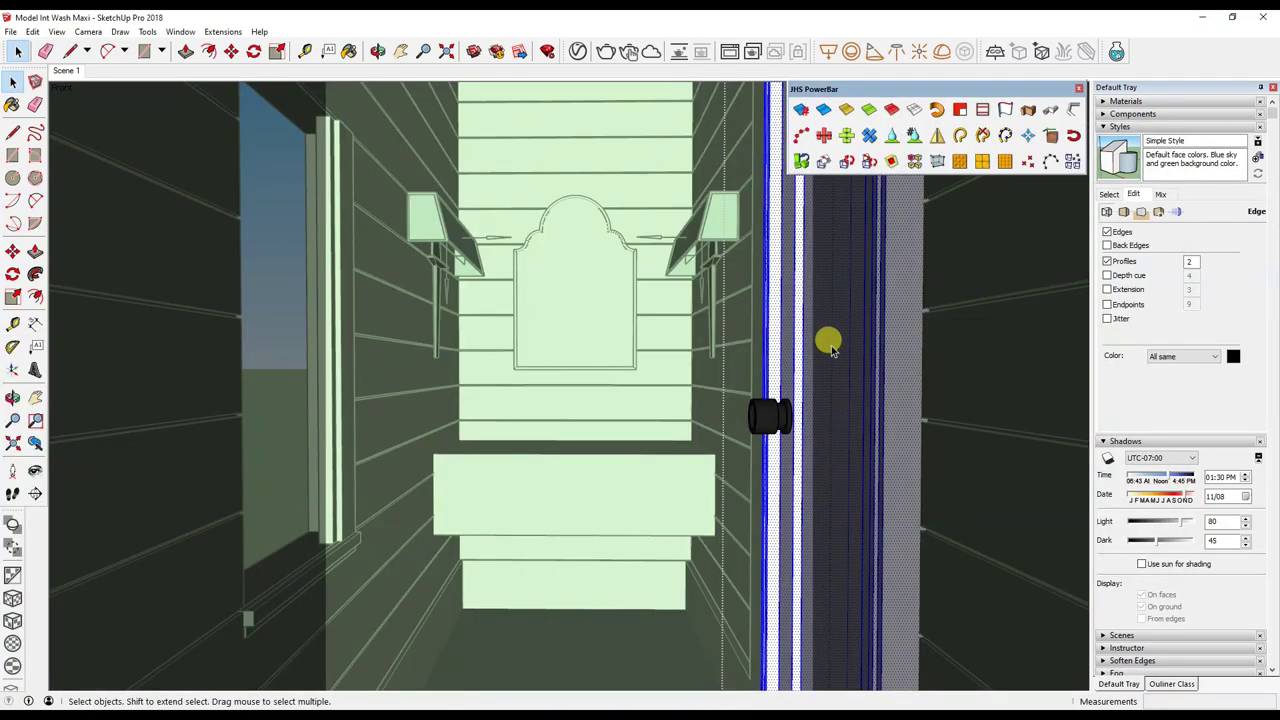
click(576, 58)
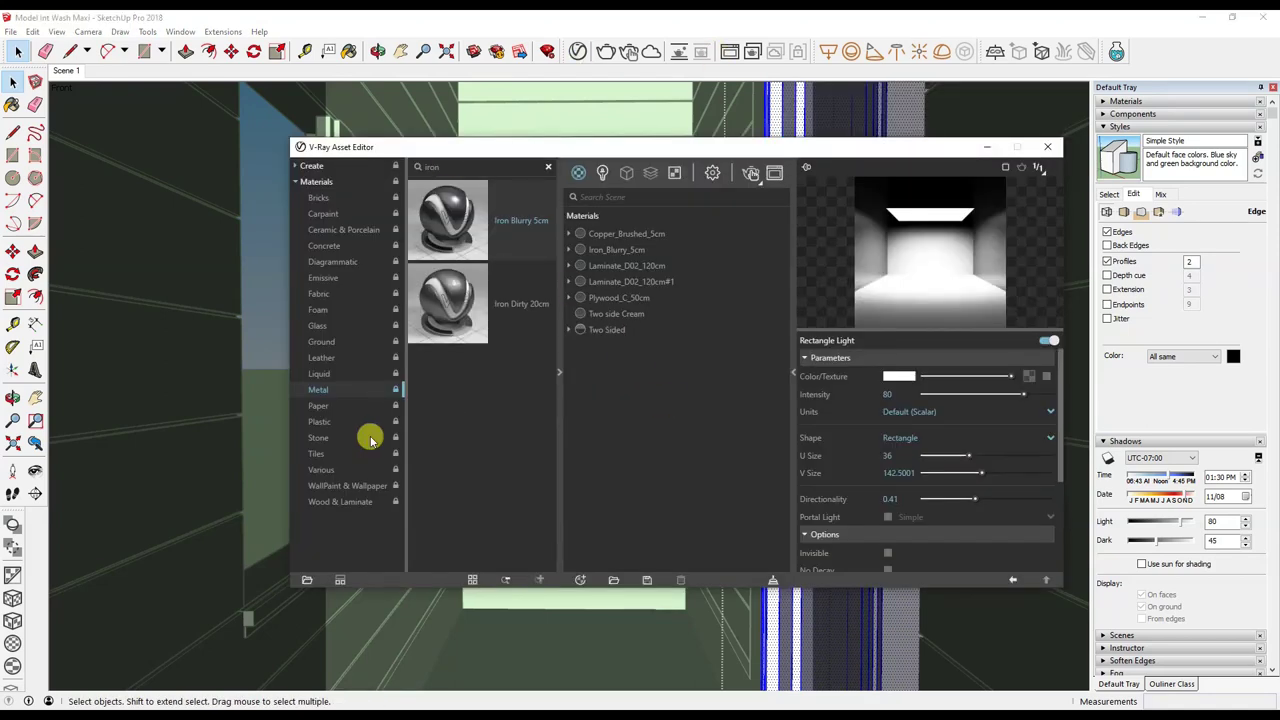
click(340, 502)
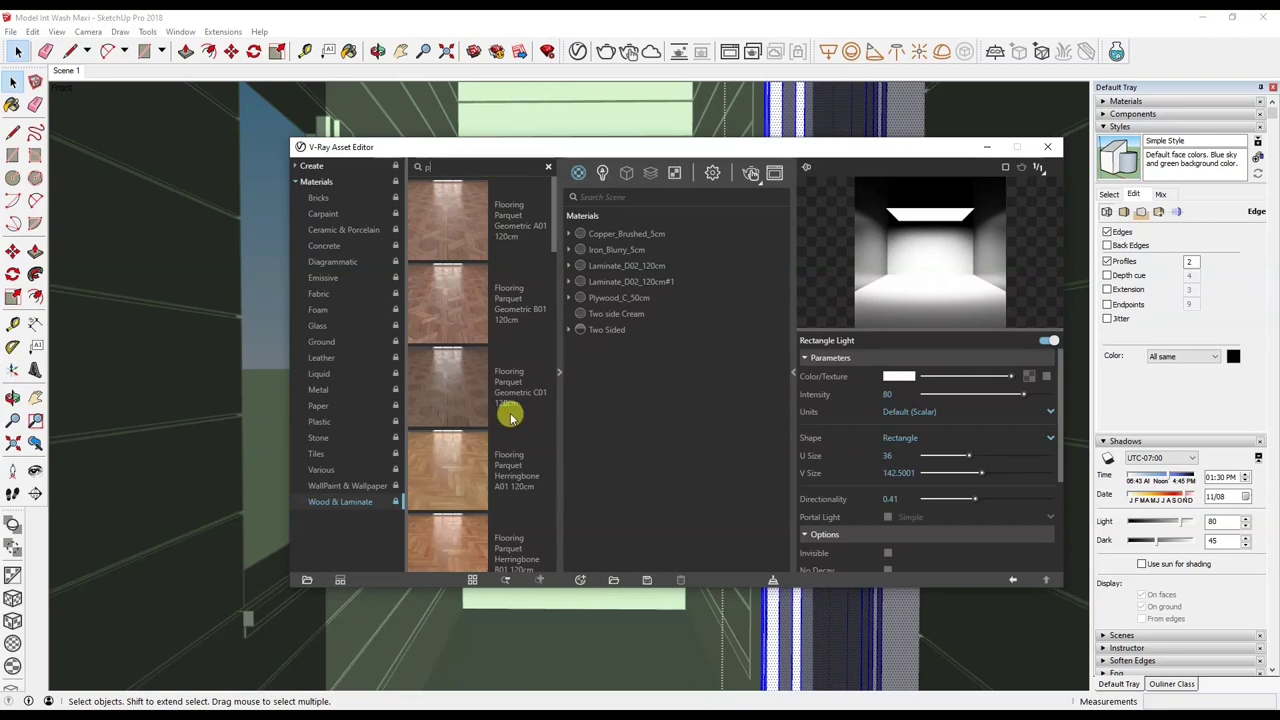
scroll(508, 415, down, 3)
scroll(484, 405, down, 2)
scroll(485, 408, down, 3)
scroll(480, 403, down, 3)
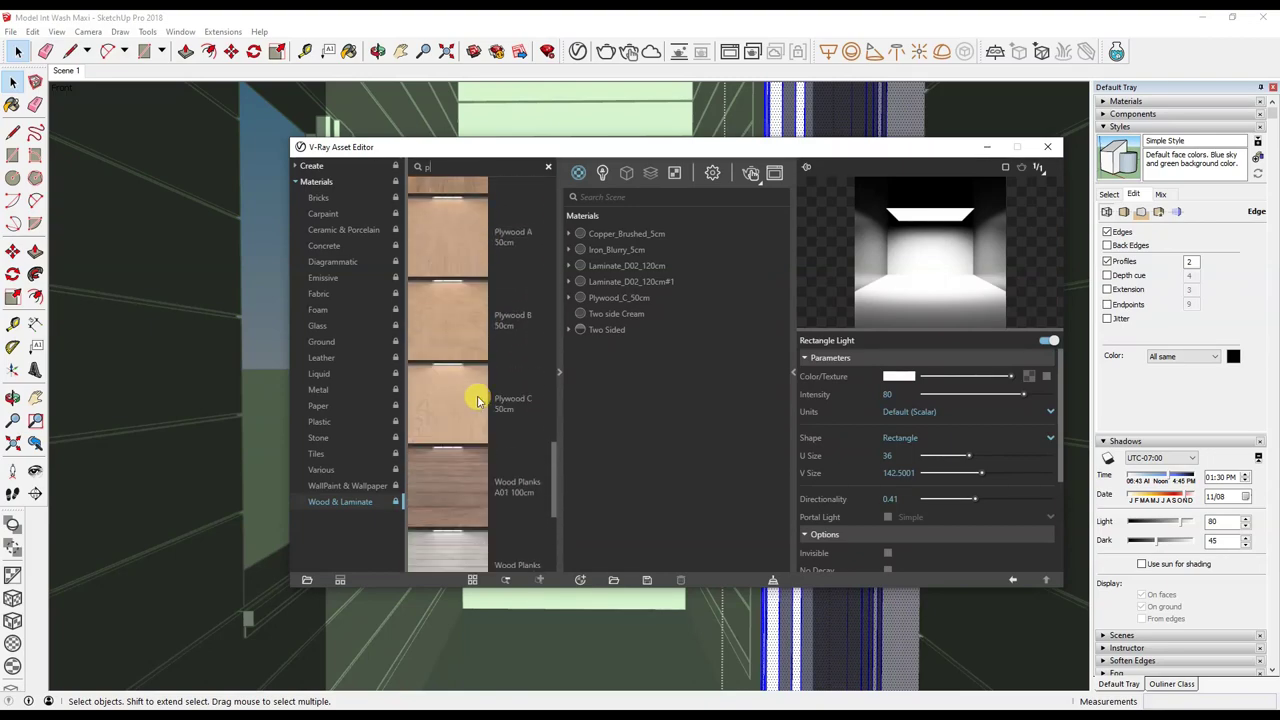
right_click(468, 395)
click(494, 403)
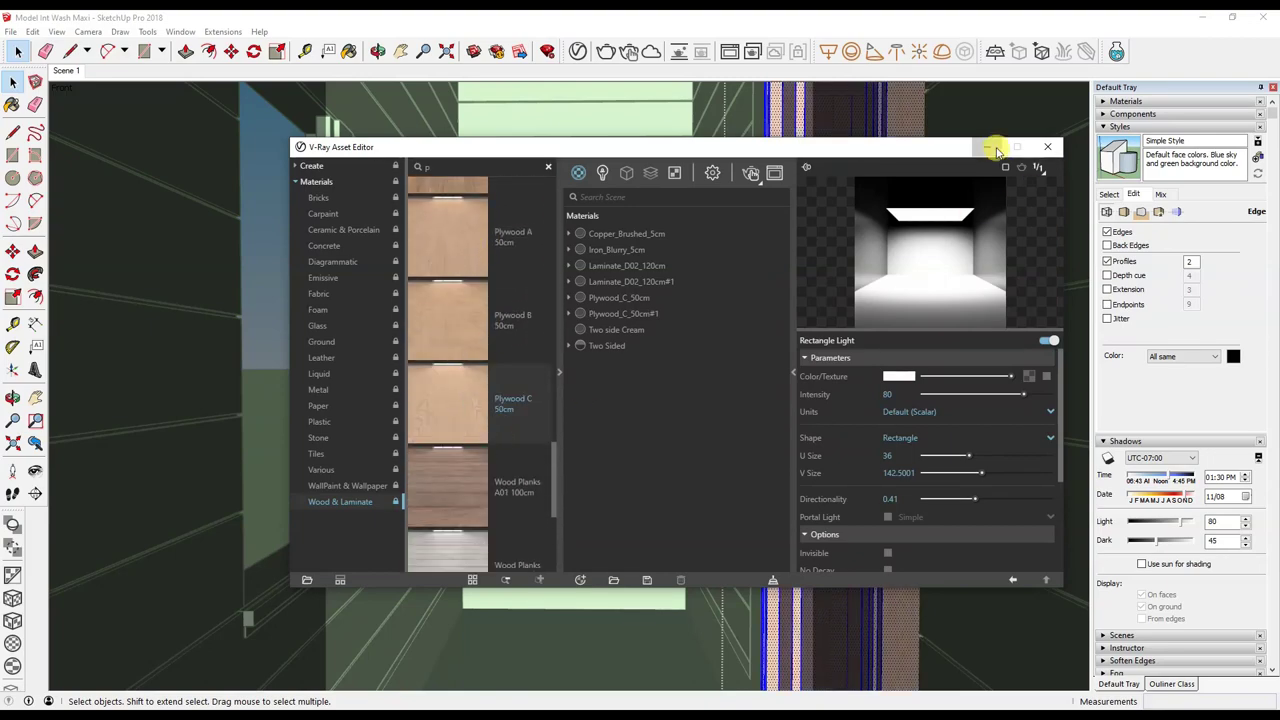
click(990, 147)
mouse_move(866, 286)
middle_down()
mouse_move(871, 320)
mouse_move(766, 291)
mouse_move(692, 319)
middle_up()
Set the plywood texture size to 2' 1" square, dismissing the invalid-length warning.
key(b)
click(1134, 169)
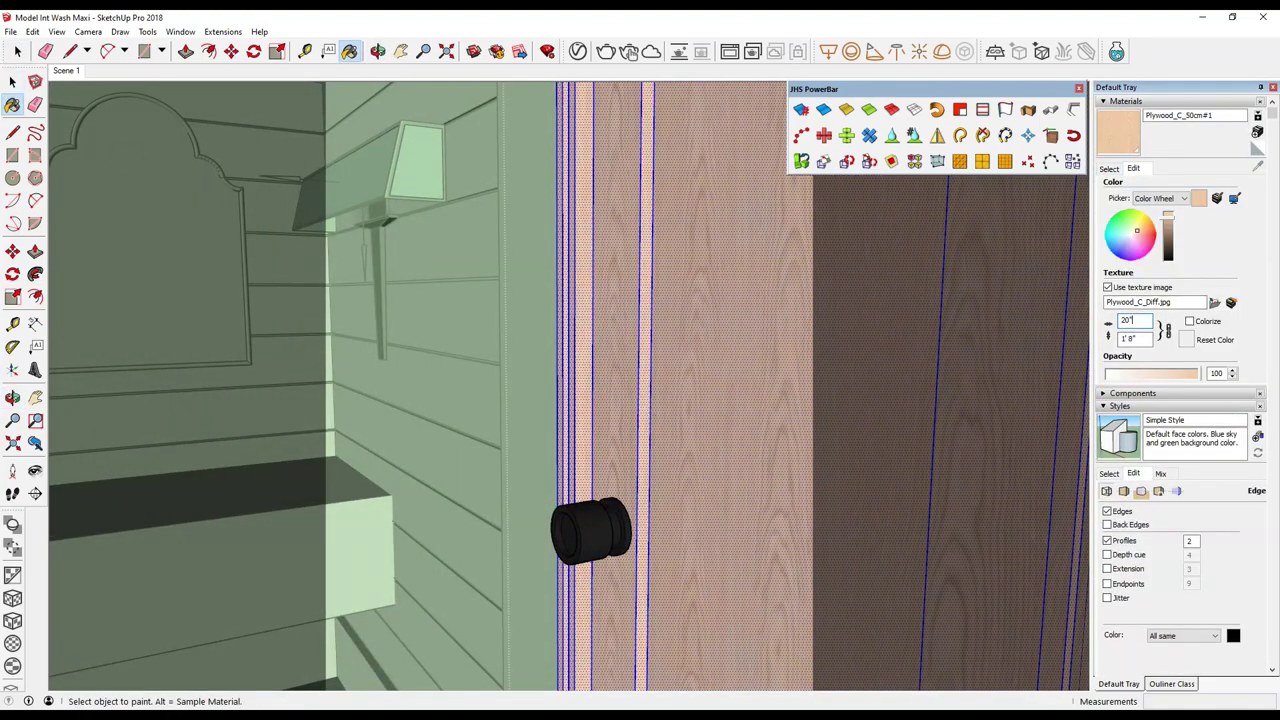
text(25)
key(Return)
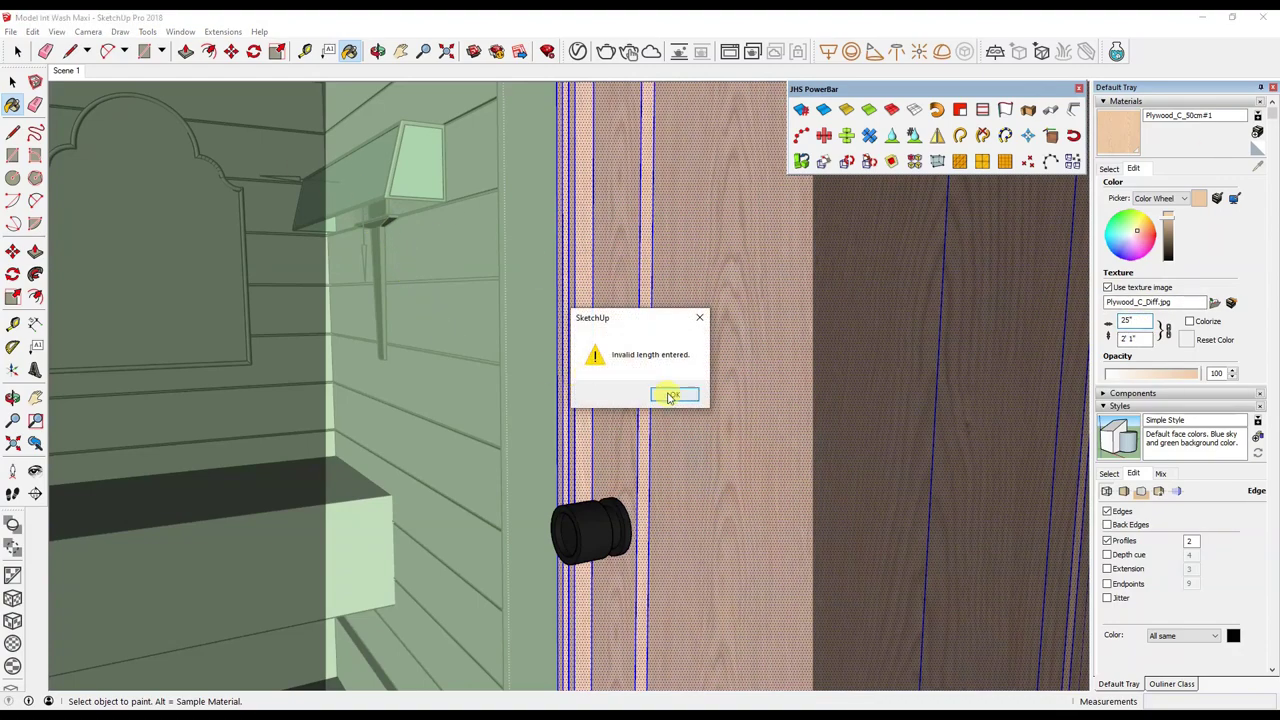
click(666, 394)
middle_drag(623, 371, 548, 293)
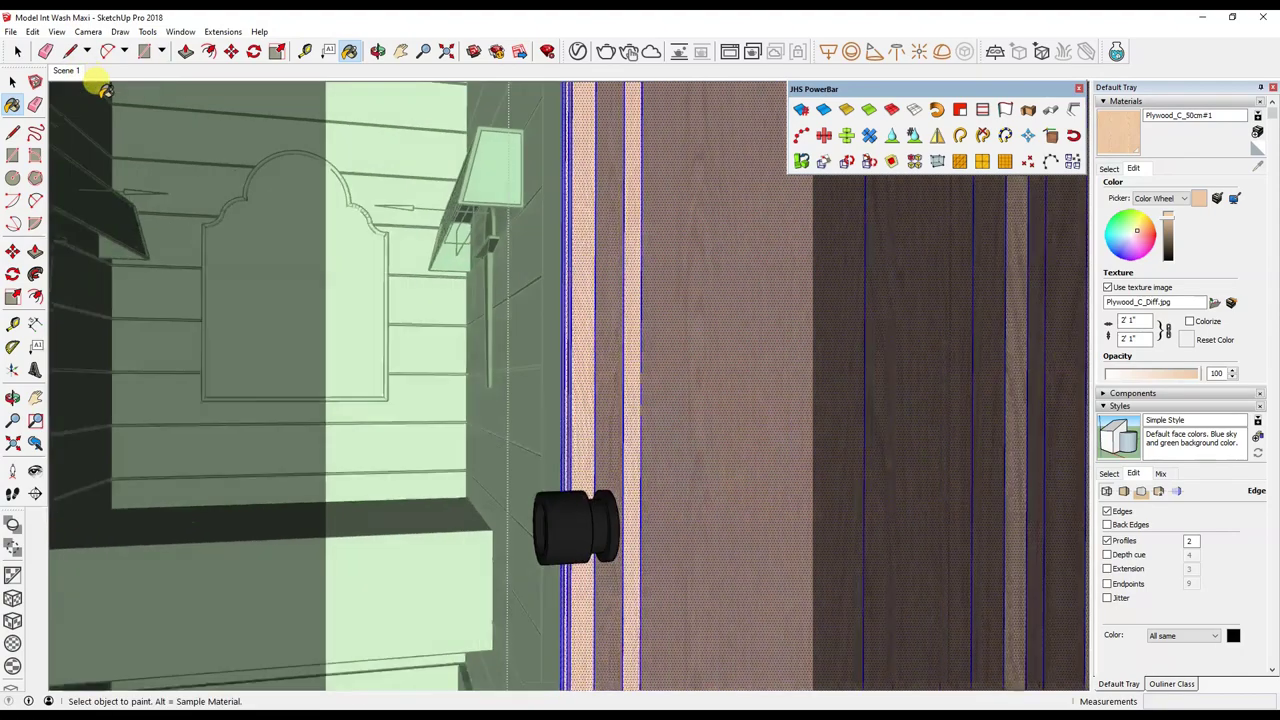
mouse_move(90, 85)
middle_down()
mouse_move(514, 243)
mouse_move(536, 195)
middle_up()
key(space)
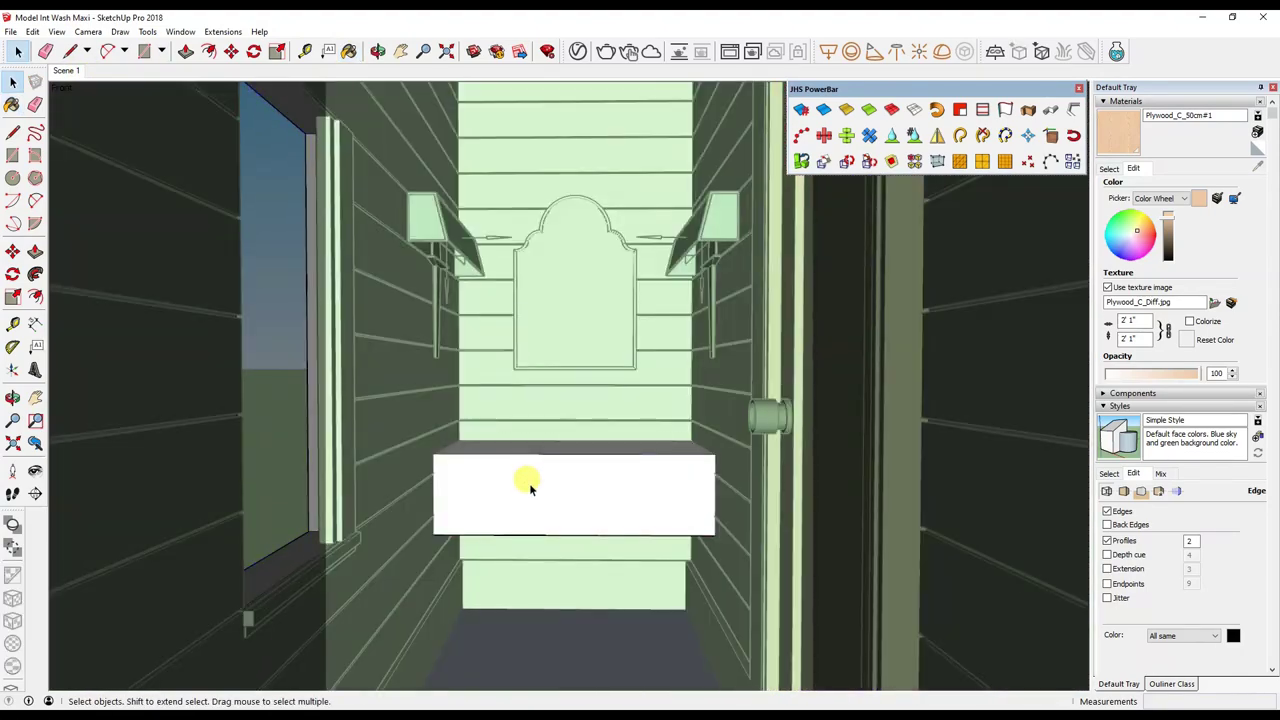
Add the Wood Planks B01 100cm material from the V-Ray library to the scene.
click(530, 485)
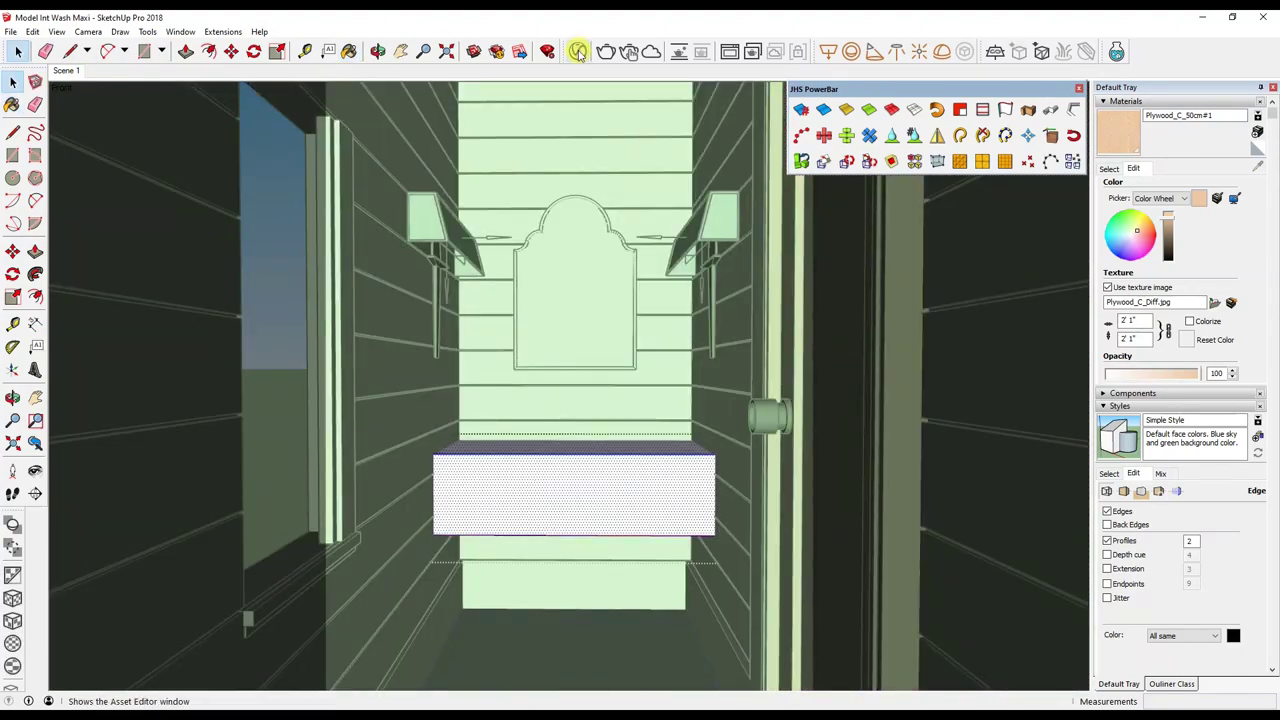
click(578, 52)
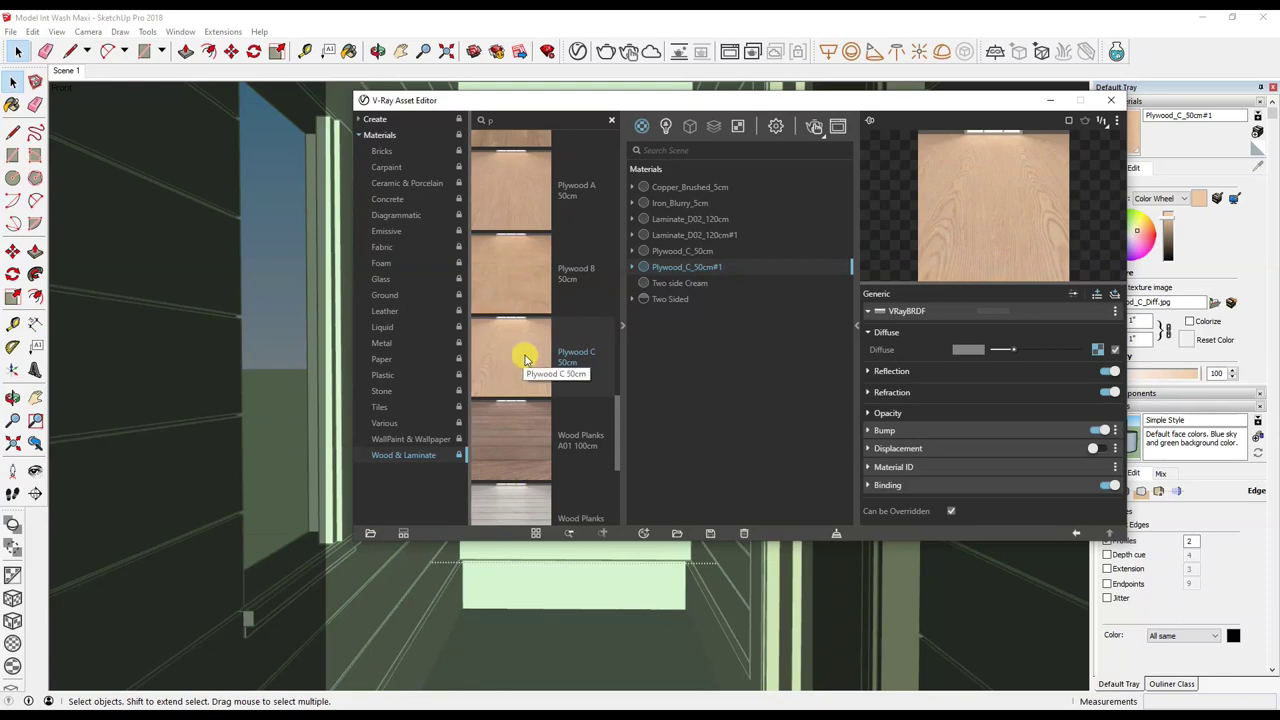
scroll(525, 359, down, 3)
right_click(533, 395)
click(545, 400)
drag(960, 100, 935, 232)
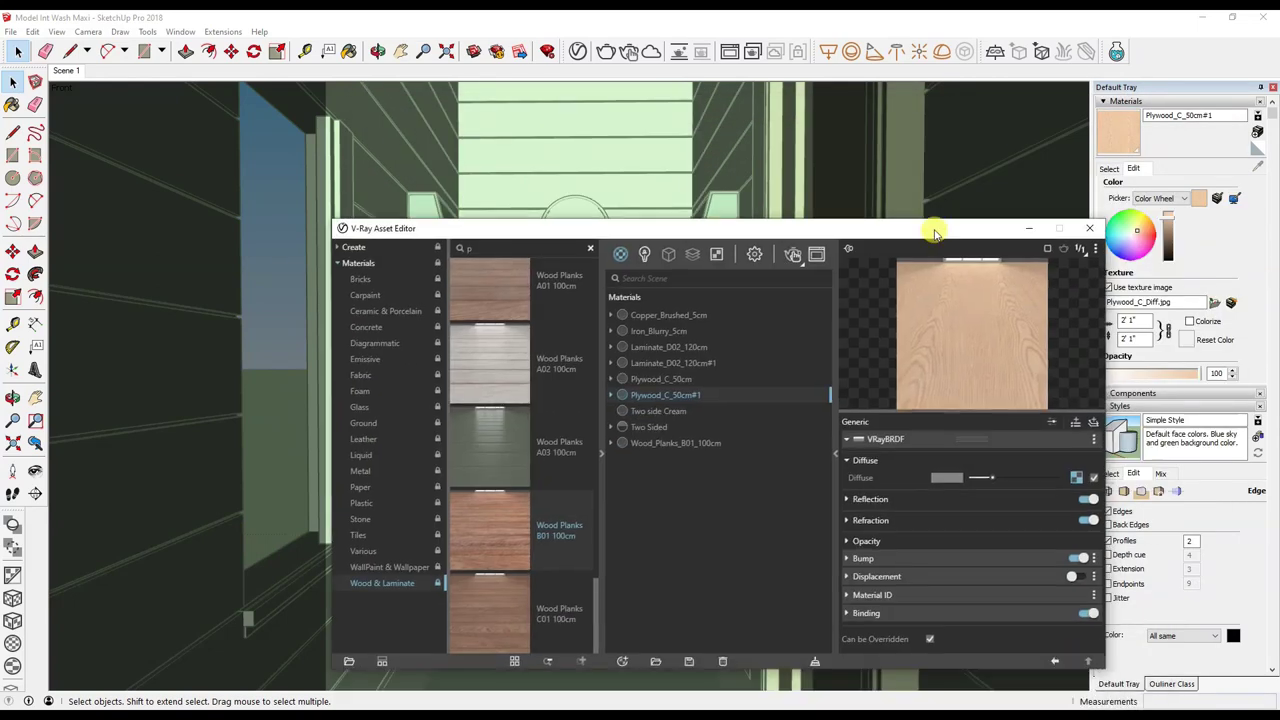
click(1089, 228)
Stretch the wood plank texture across the vanity box face with Texture Position.
right_click(505, 505)
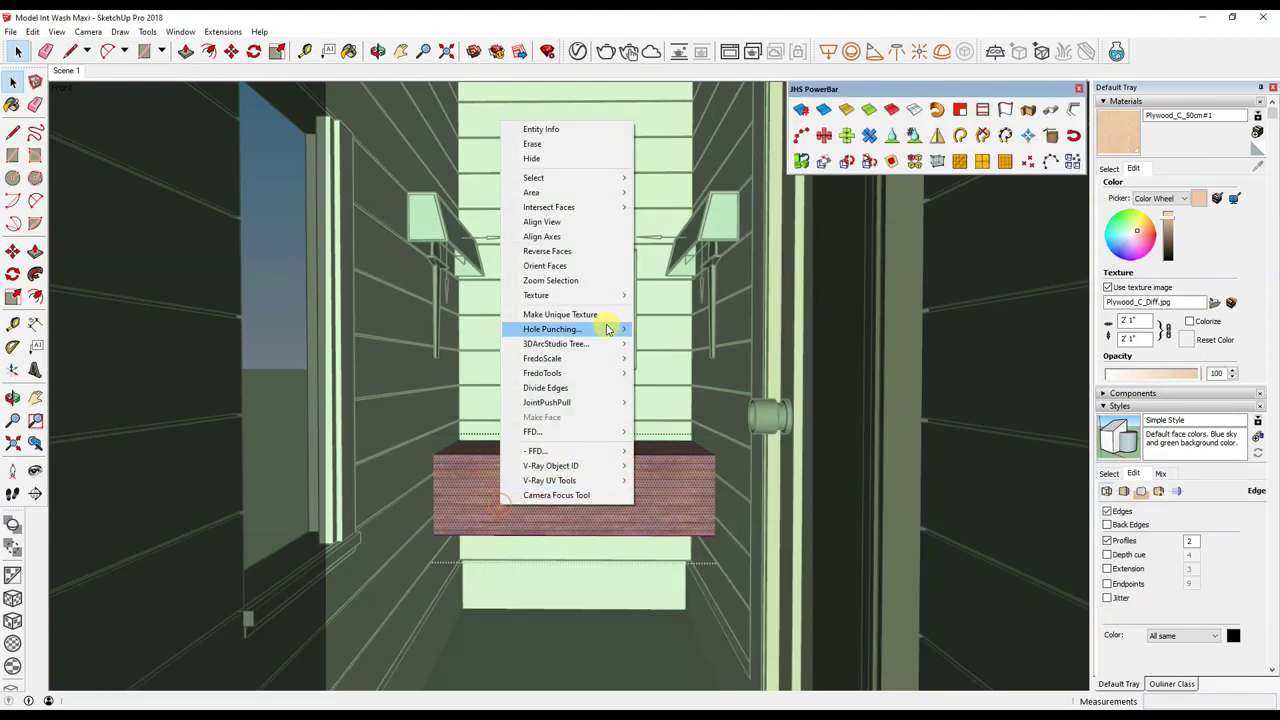
click(665, 292)
drag(577, 528, 648, 537)
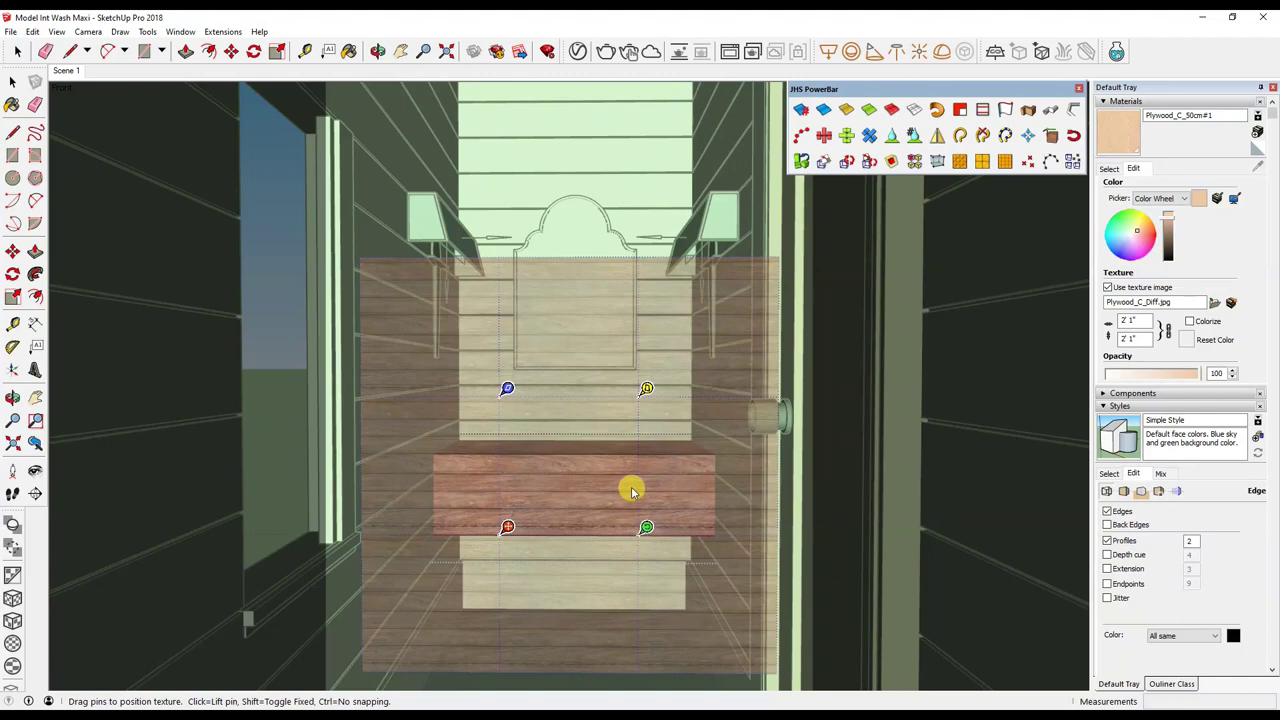
right_click(631, 490)
click(660, 494)
scroll(600, 510, up, 3)
mouse_move(589, 506)
middle_down()
mouse_move(636, 587)
mouse_move(586, 463)
middle_up()
Sample the plank material to paint the vanity box, then return to Scene 1.
right_click(586, 449)
click(652, 289)
key(b)
alt+click(514, 530)
middle_drag(517, 525, 508, 382)
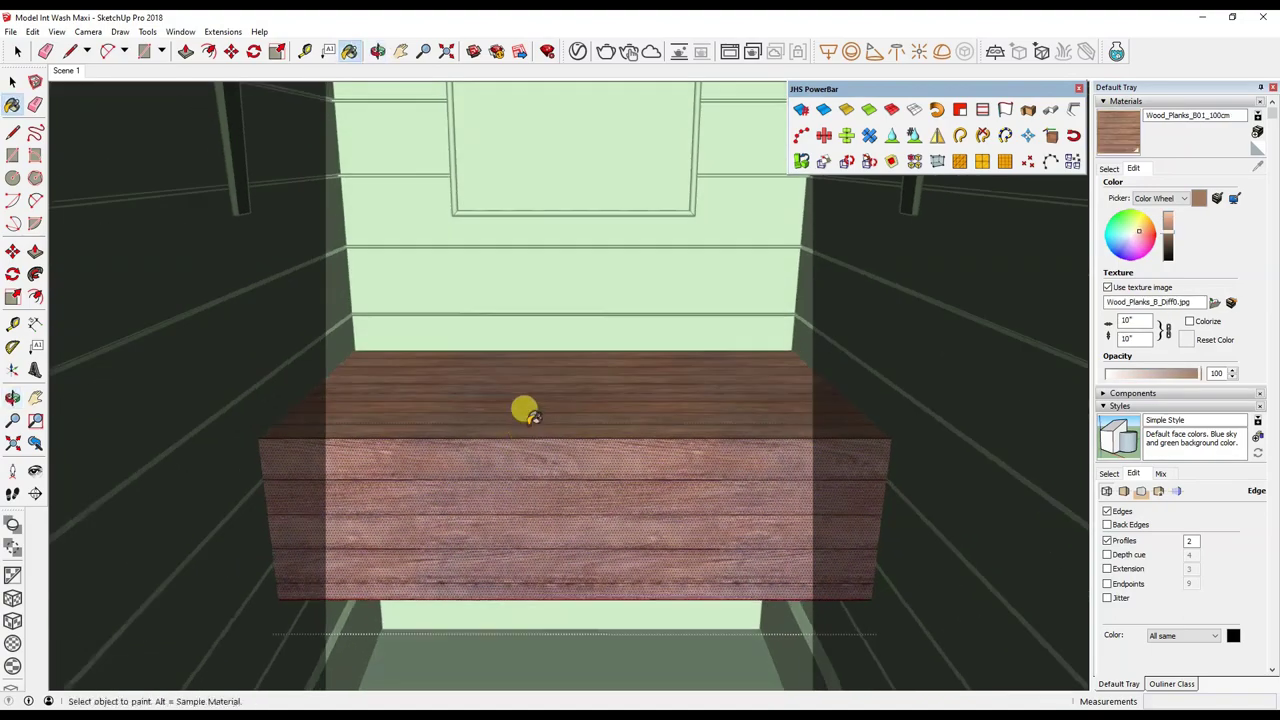
key(space)
click(67, 70)
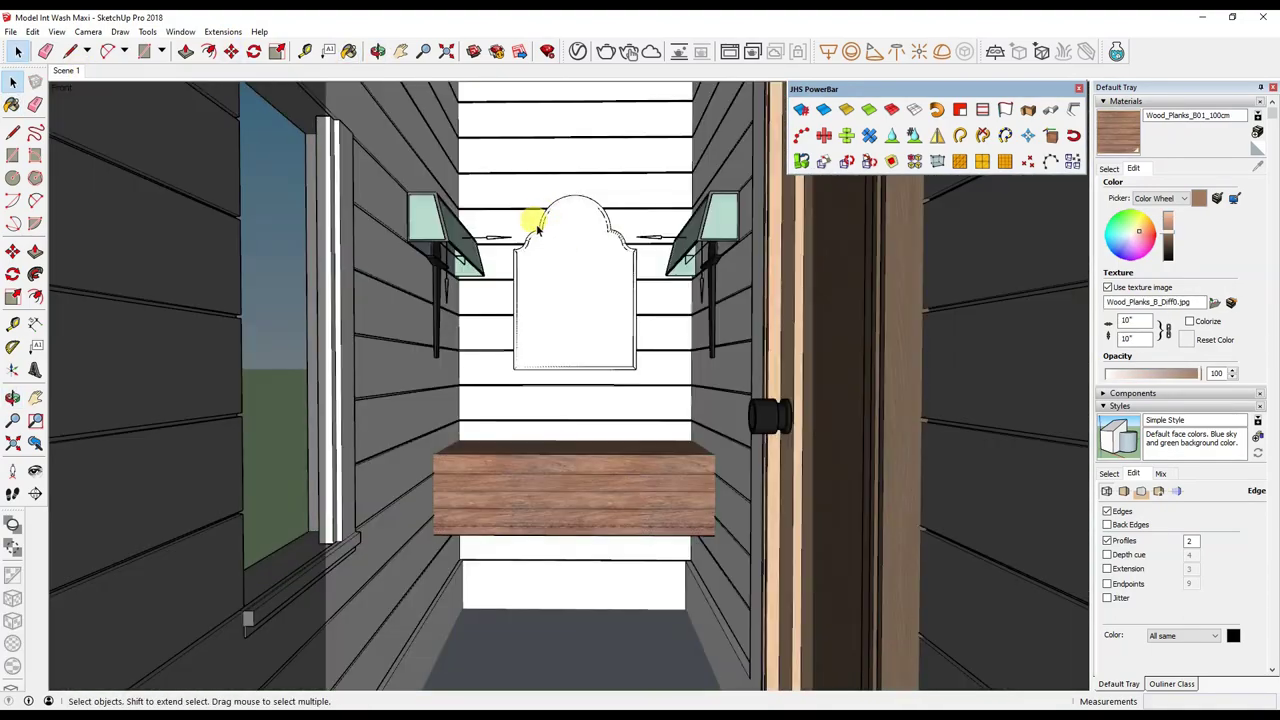
click(537, 229)
scroll(537, 229, up, 2)
Open the mirror group and select everything inside it.
scroll(537, 229, up, 2)
scroll(537, 229, up, 2)
double_click(533, 212)
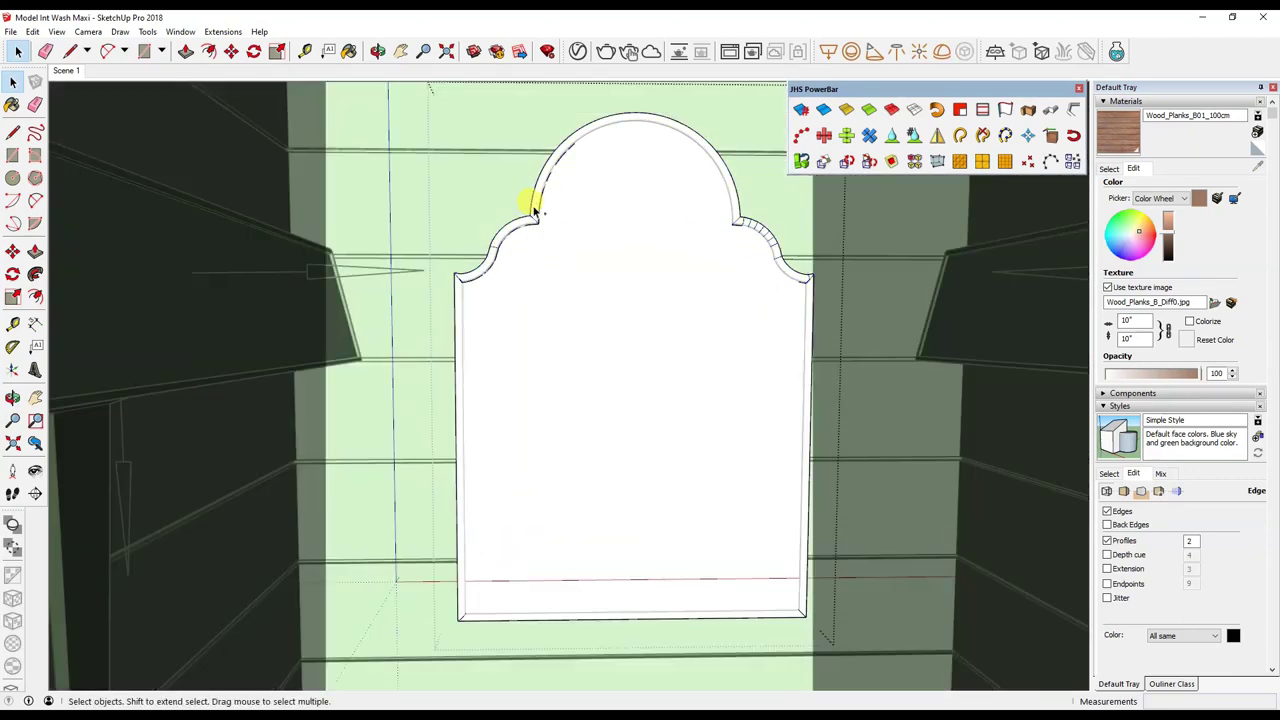
key(ctrl+a)
Create a new generic V-Ray material with diffuse colour RGB 112, 53, 0.
click(578, 51)
click(627, 246)
click(675, 303)
click(951, 471)
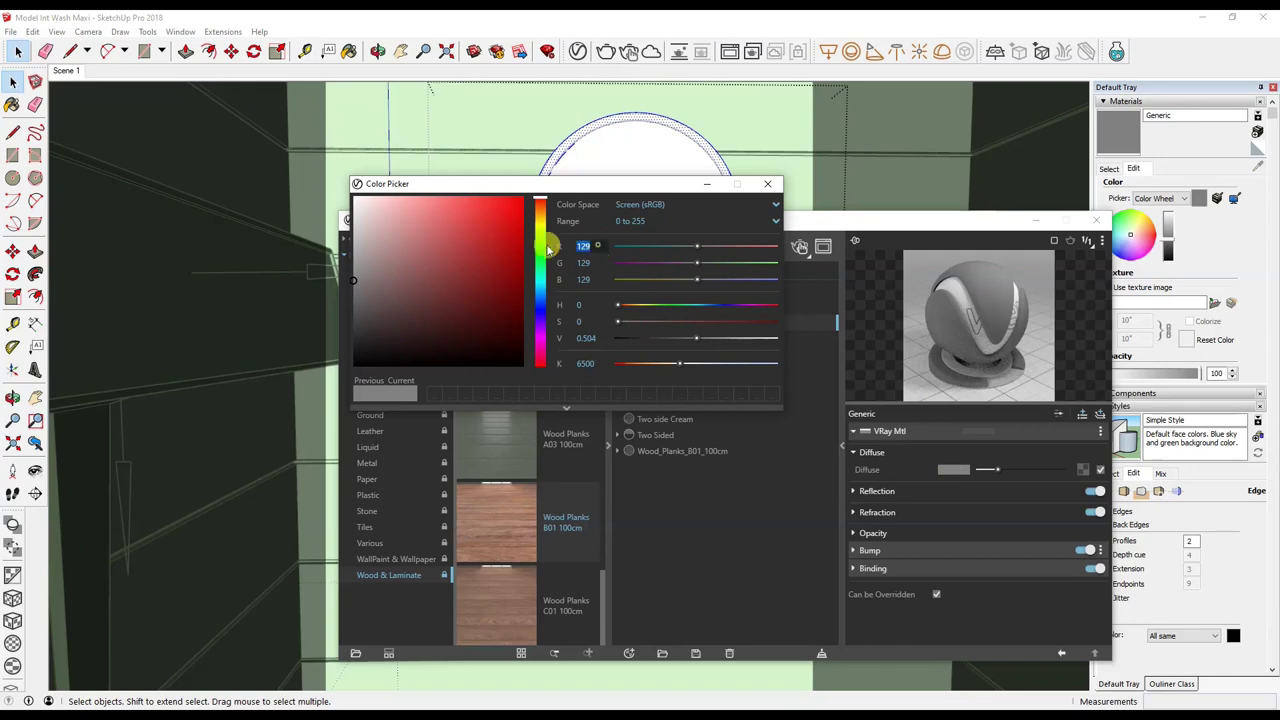
text(2)
key(Tab)
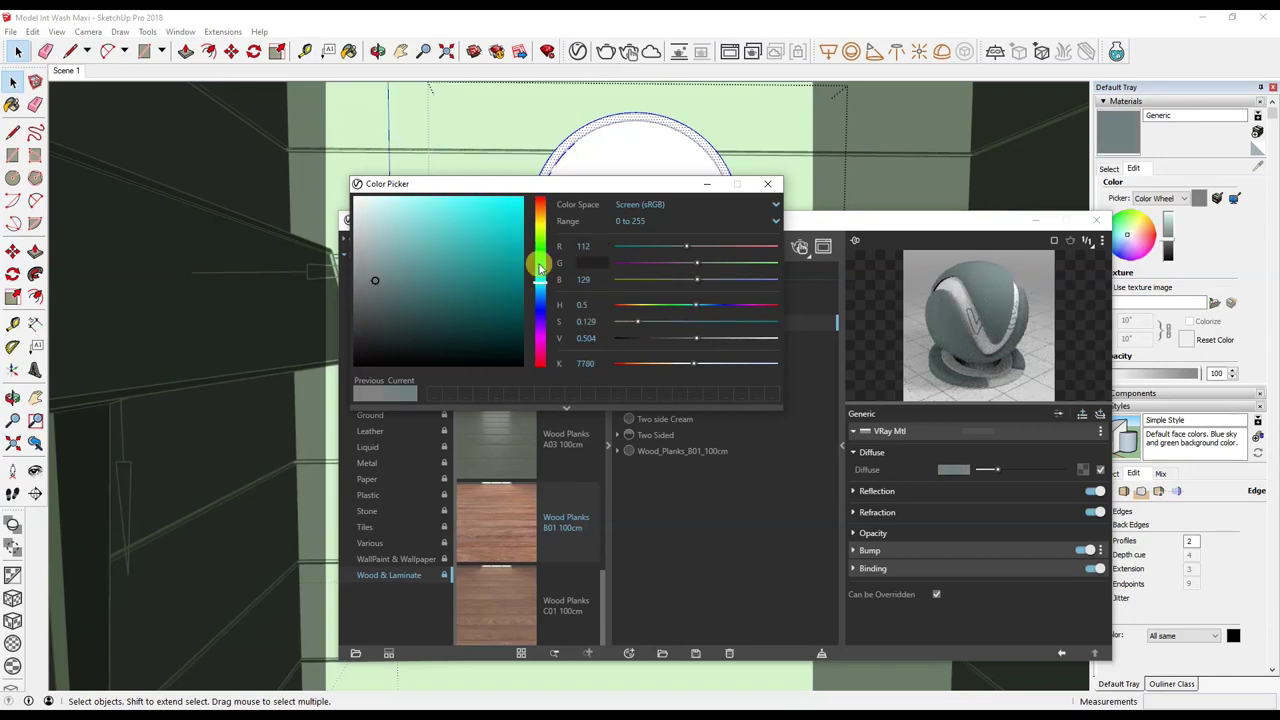
text(53)
key(Tab)
text(0)
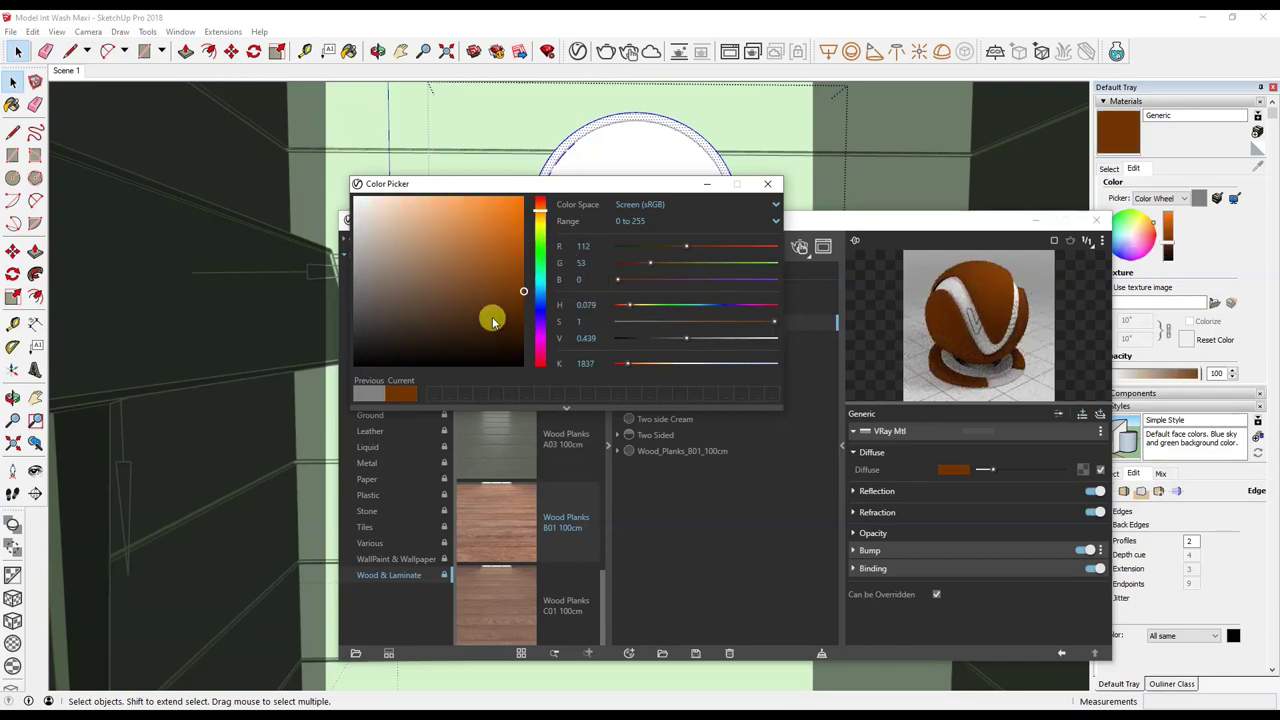
click(767, 184)
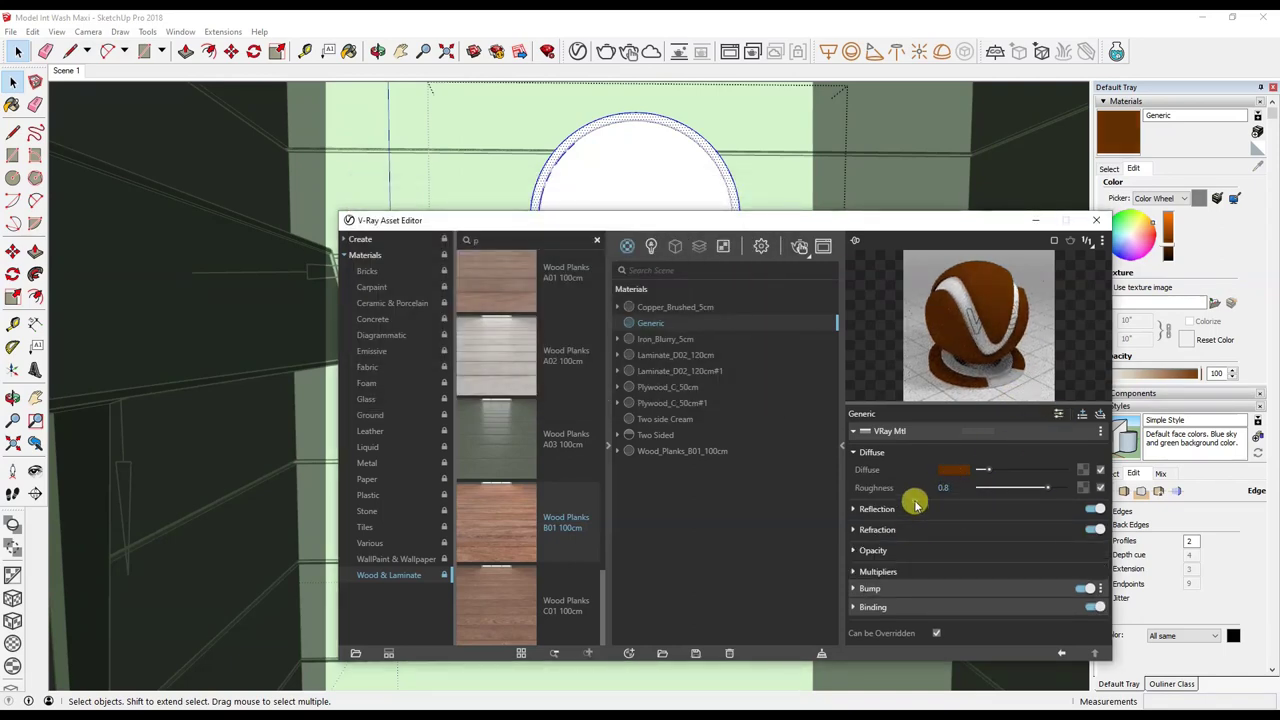
Tune the reflection glossiness and apply Brown Frame to the mirror's arched frame.
click(915, 508)
drag(1020, 524, 1043, 524)
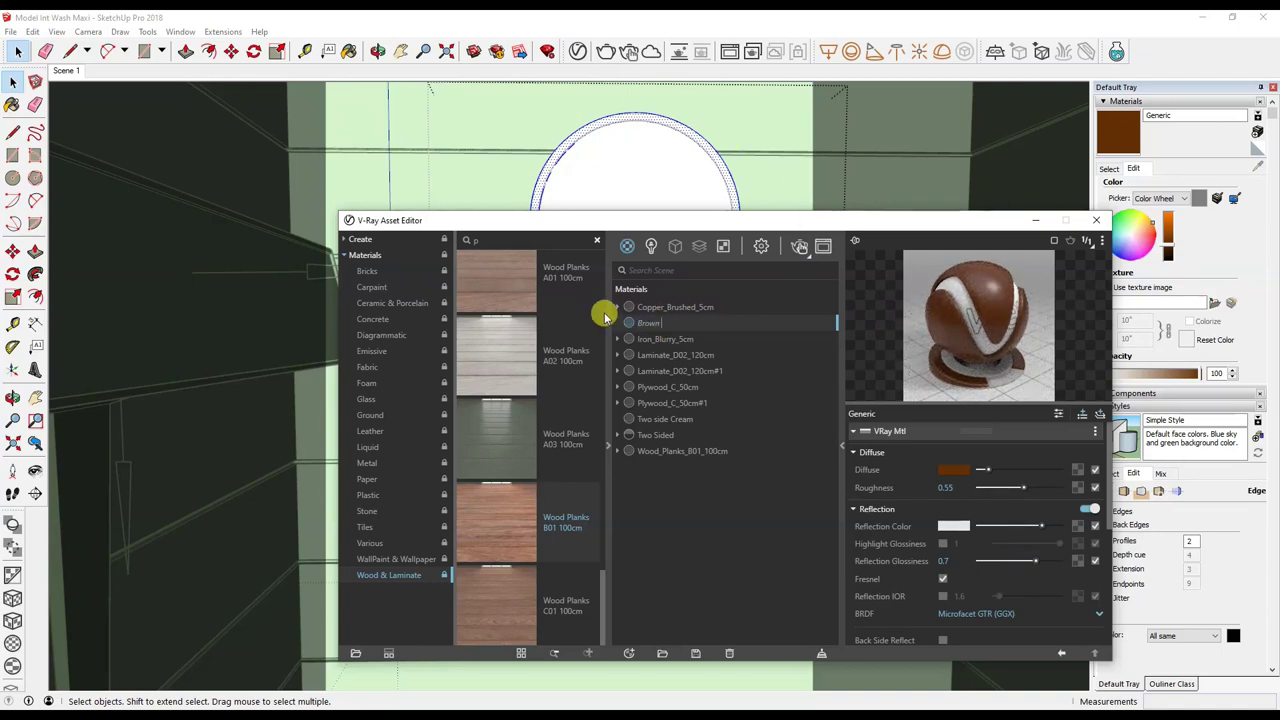
click(586, 163)
drag(900, 220, 886, 288)
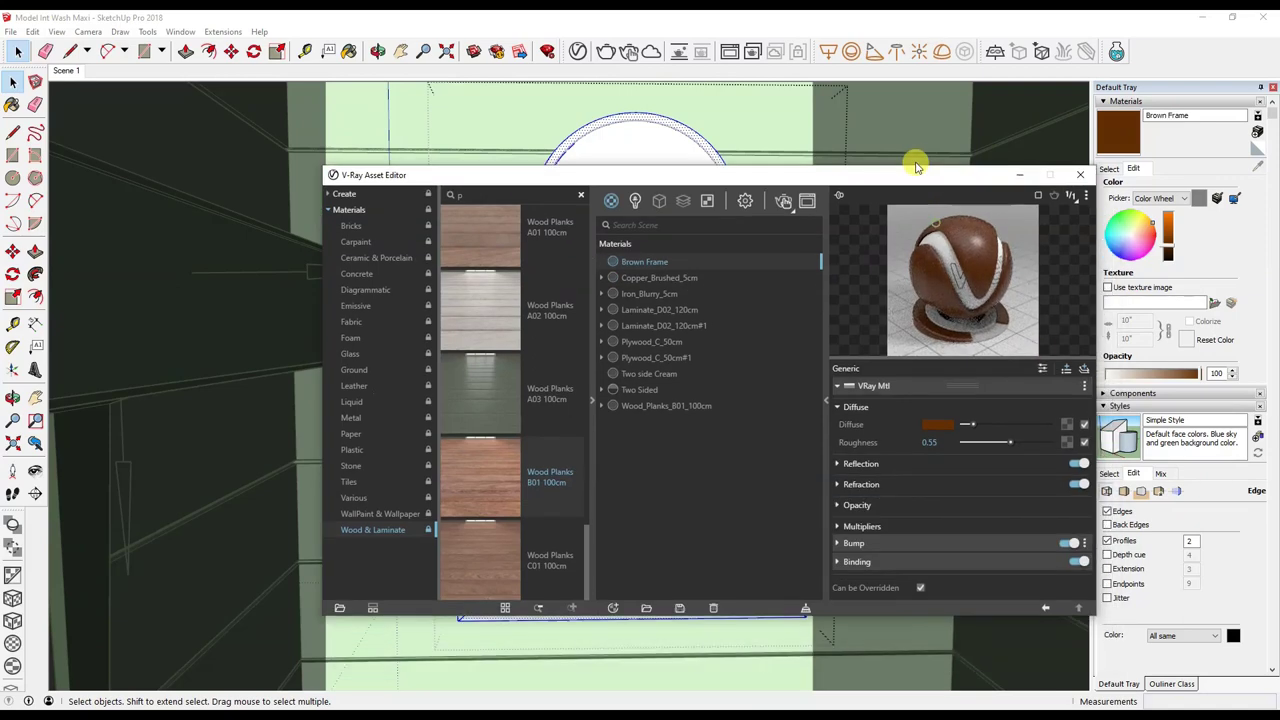
right_click(680, 377)
click(704, 407)
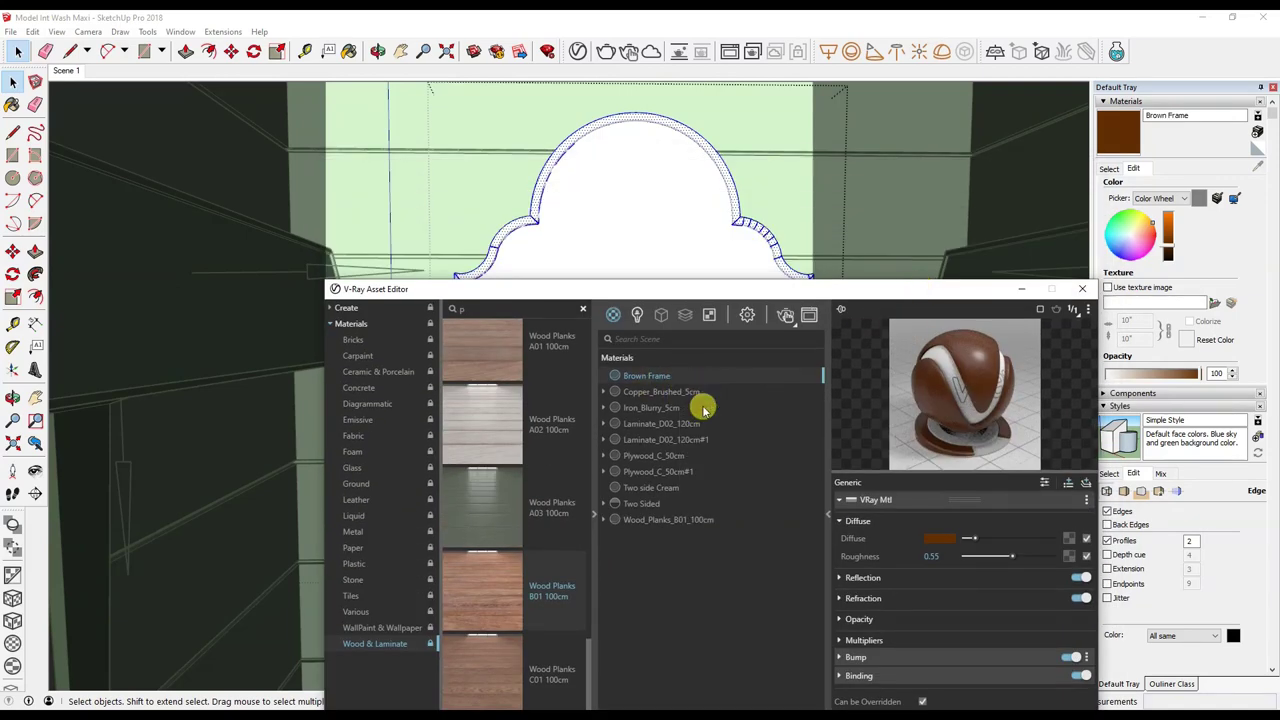
drag(766, 291, 897, 289)
click(690, 255)
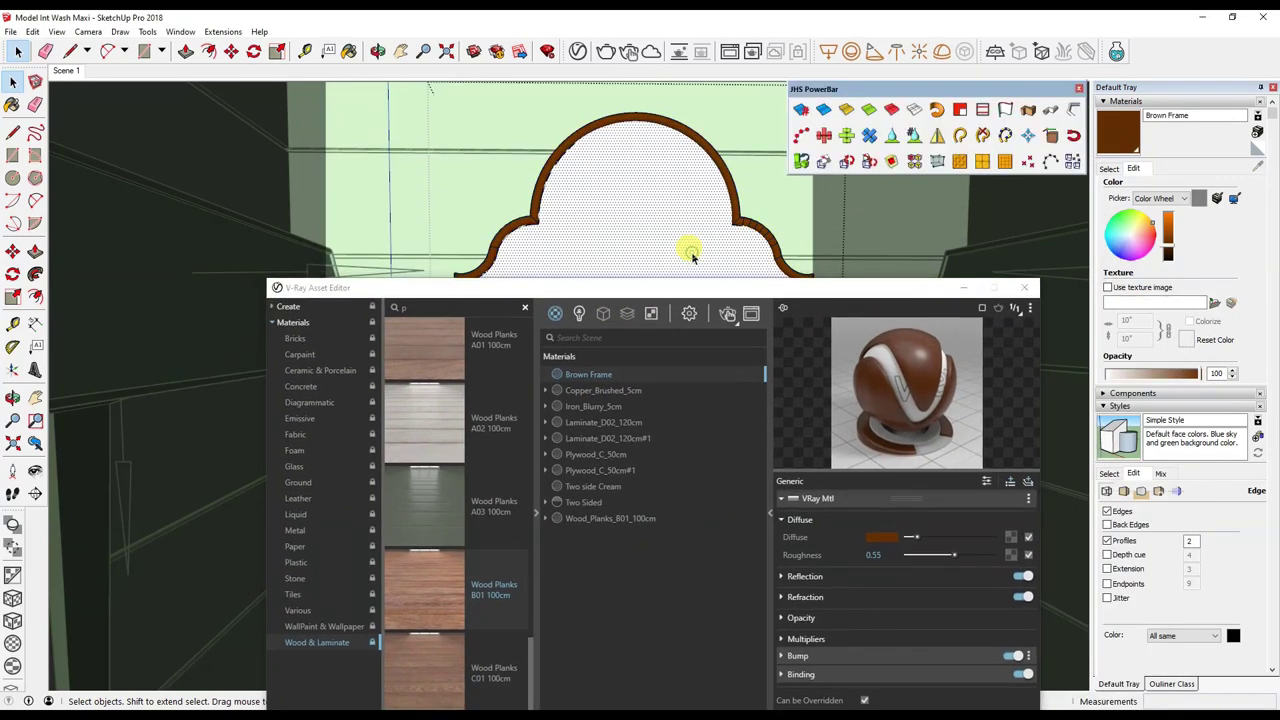
Create a generic material named Mirror with white diffuse and full reflection.
click(551, 315)
click(596, 406)
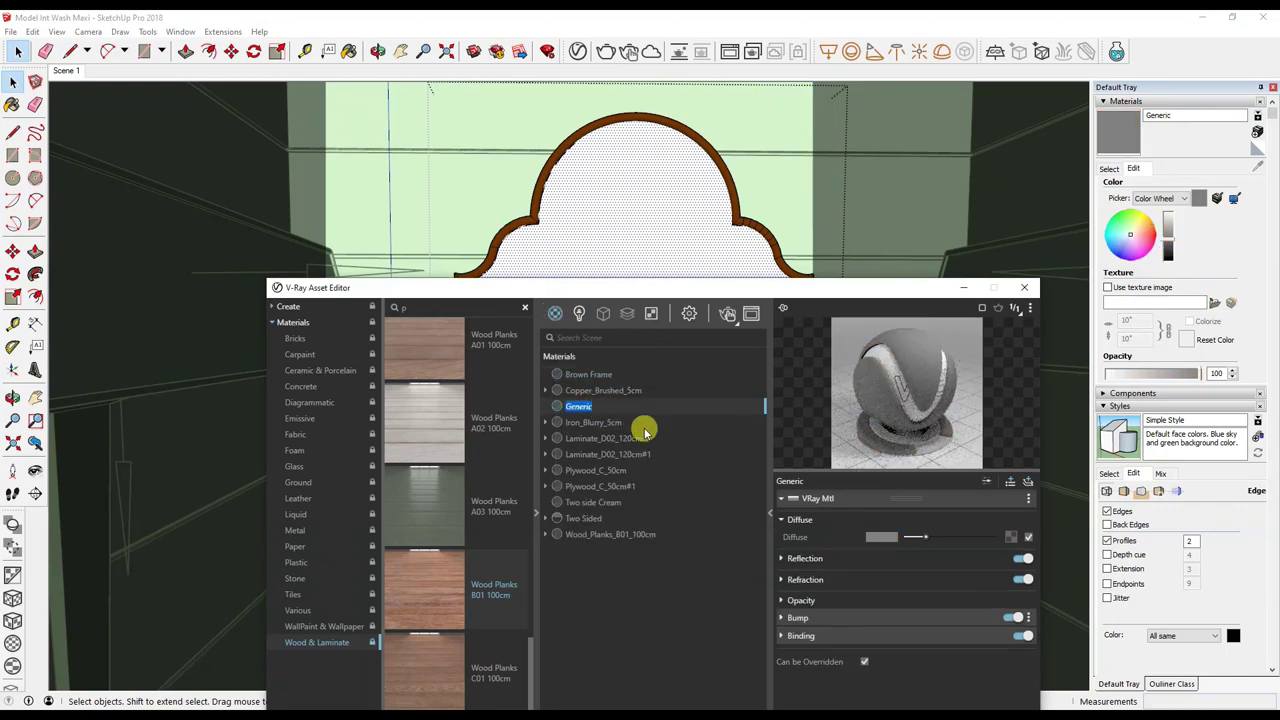
text(Mirror)
key(Return)
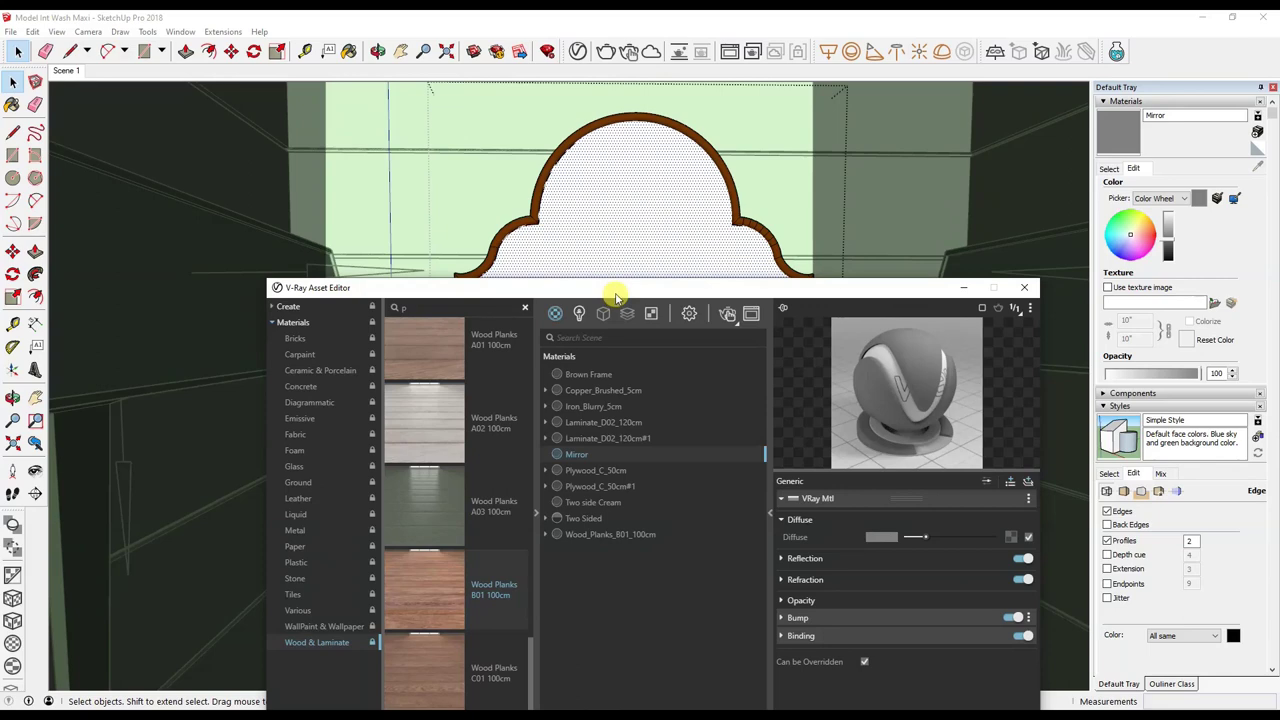
drag(615, 297, 621, 172)
drag(919, 420, 993, 414)
click(885, 433)
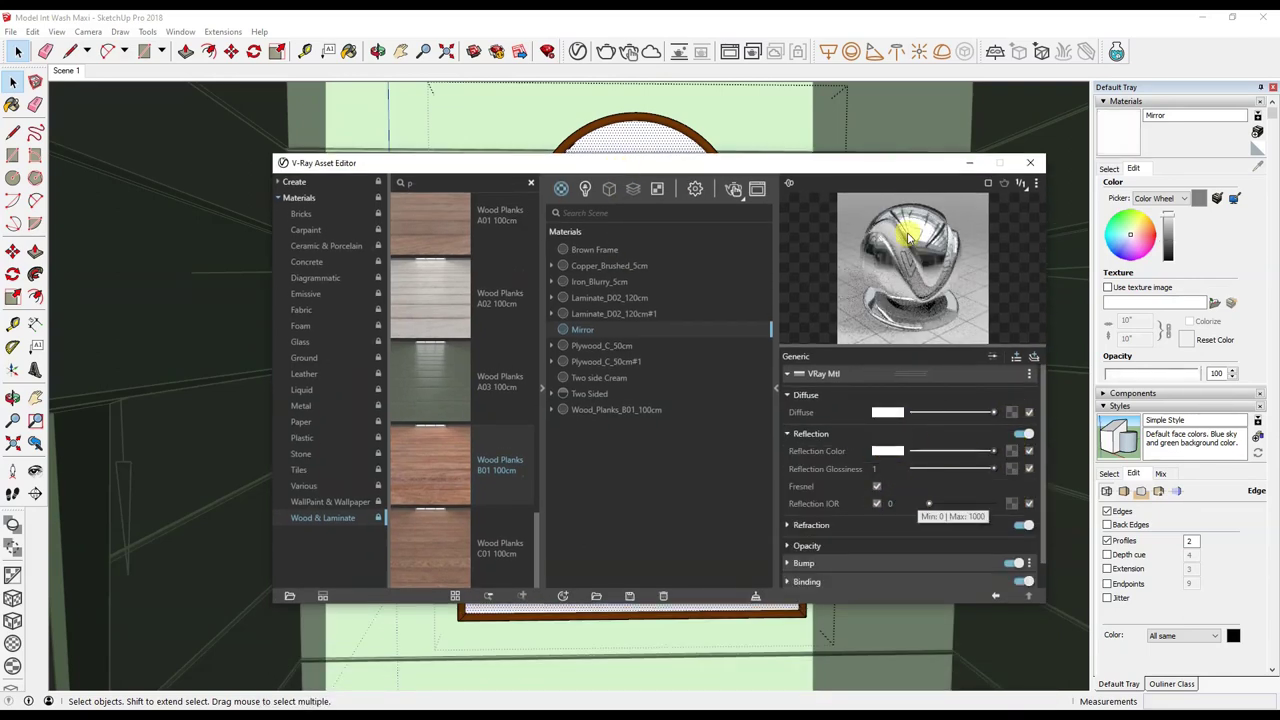
drag(907, 166, 883, 264)
Apply the Mirror material to the selected mirror glass and close the V-Ray editor.
right_click(573, 438)
click(600, 467)
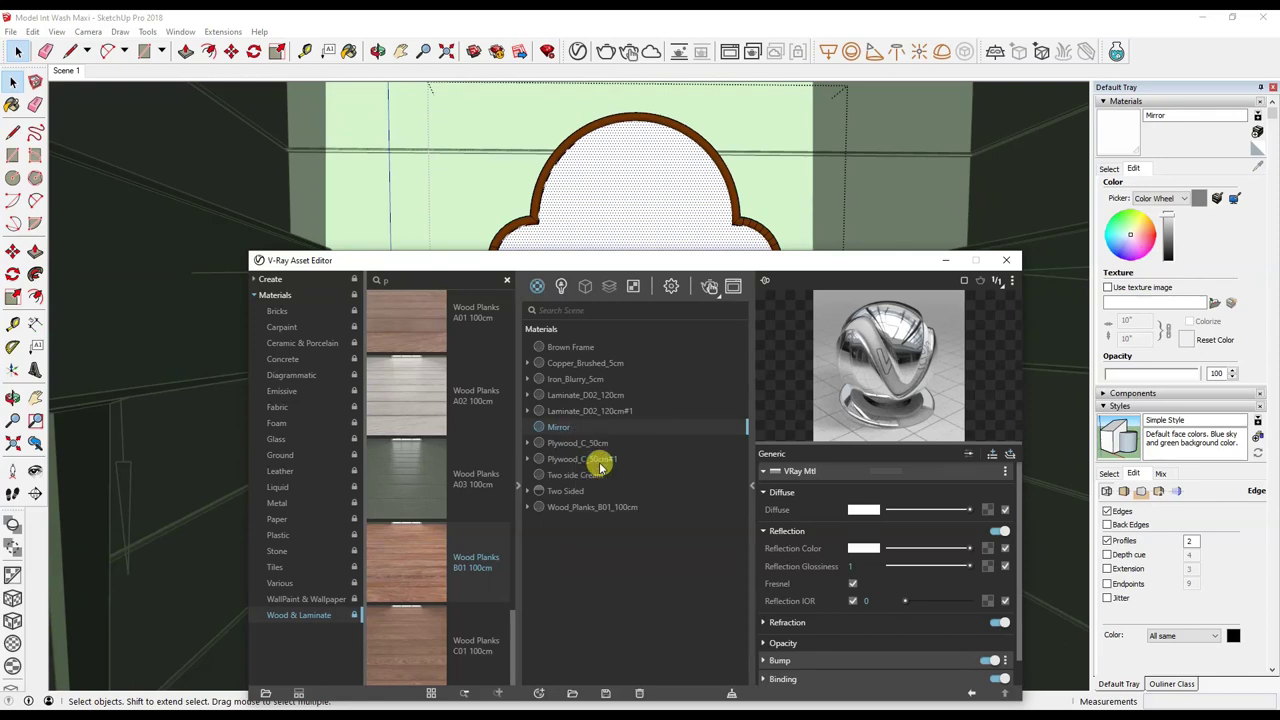
drag(655, 268, 673, 328)
right_click(600, 487)
click(630, 513)
click(1025, 321)
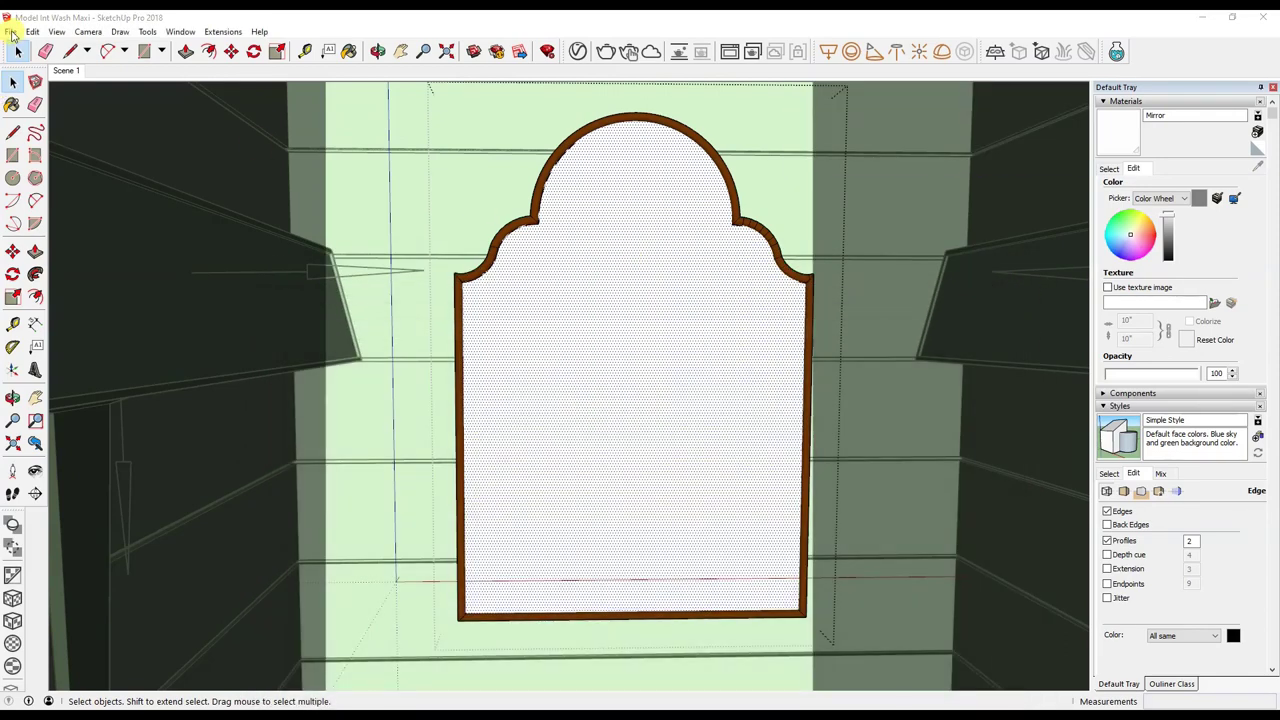
Sample the Brown Frame and Mirror materials, then return to the Scene 1 washroom view.
click(10, 31)
click(30, 98)
click(12, 102)
alt+click(736, 209)
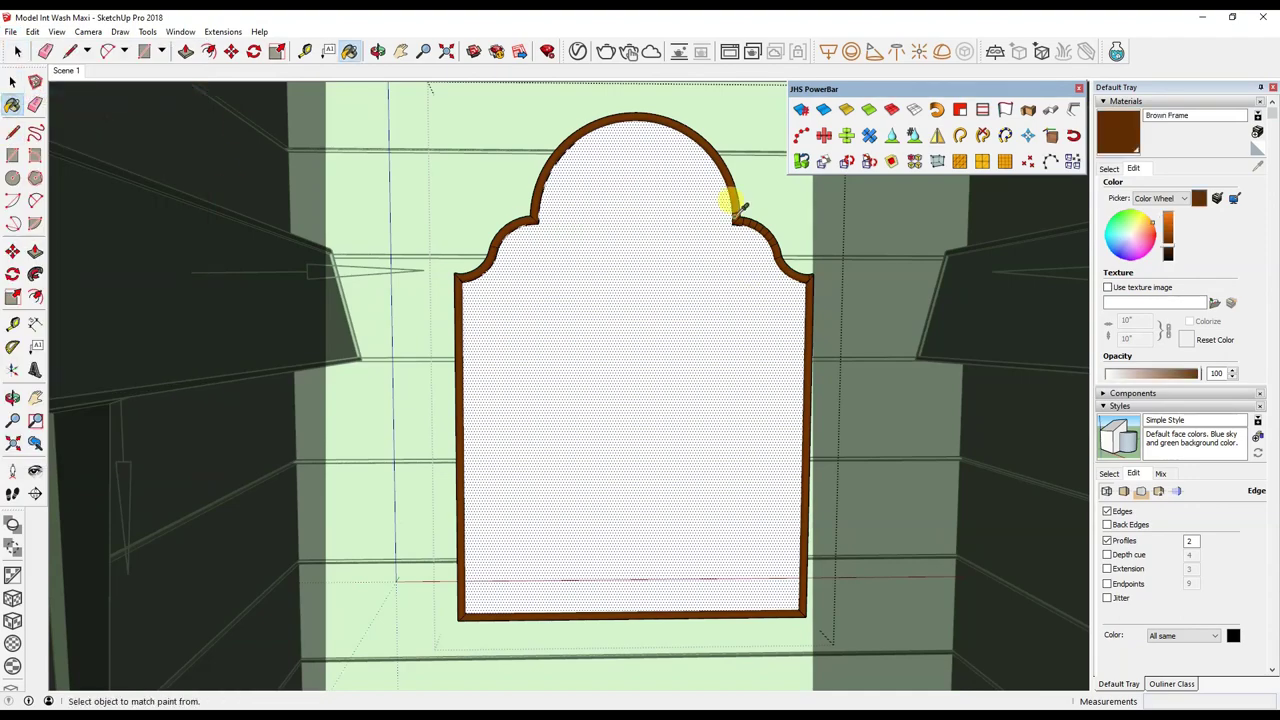
alt+click(723, 250)
key(space)
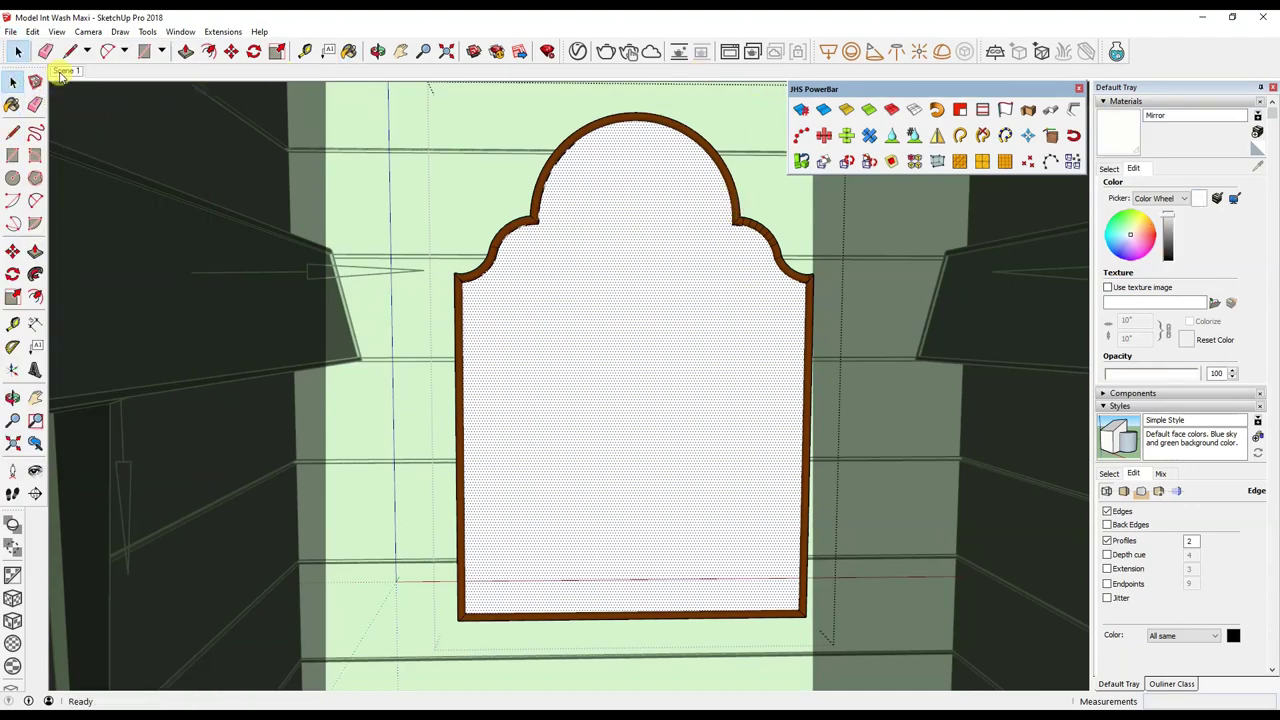
click(62, 72)
click(10, 31)
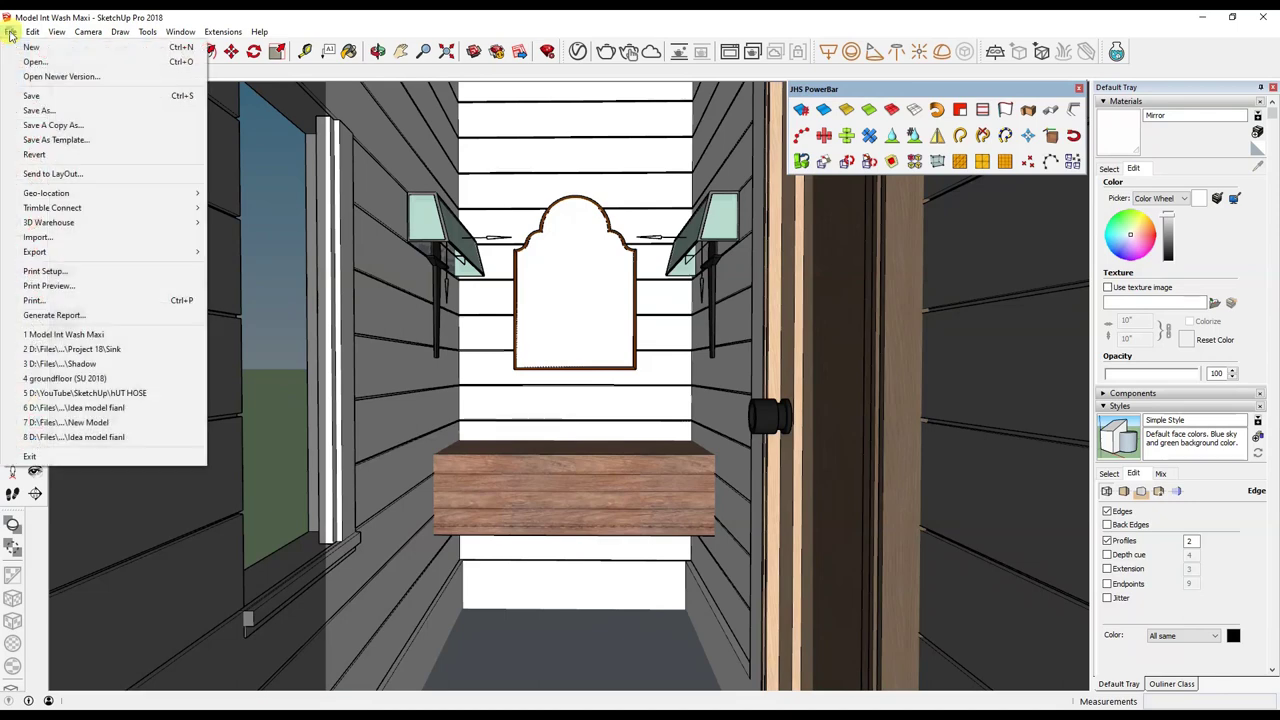
Import the Sink towel model and place it on the vanity.
click(541, 335)
click(12, 31)
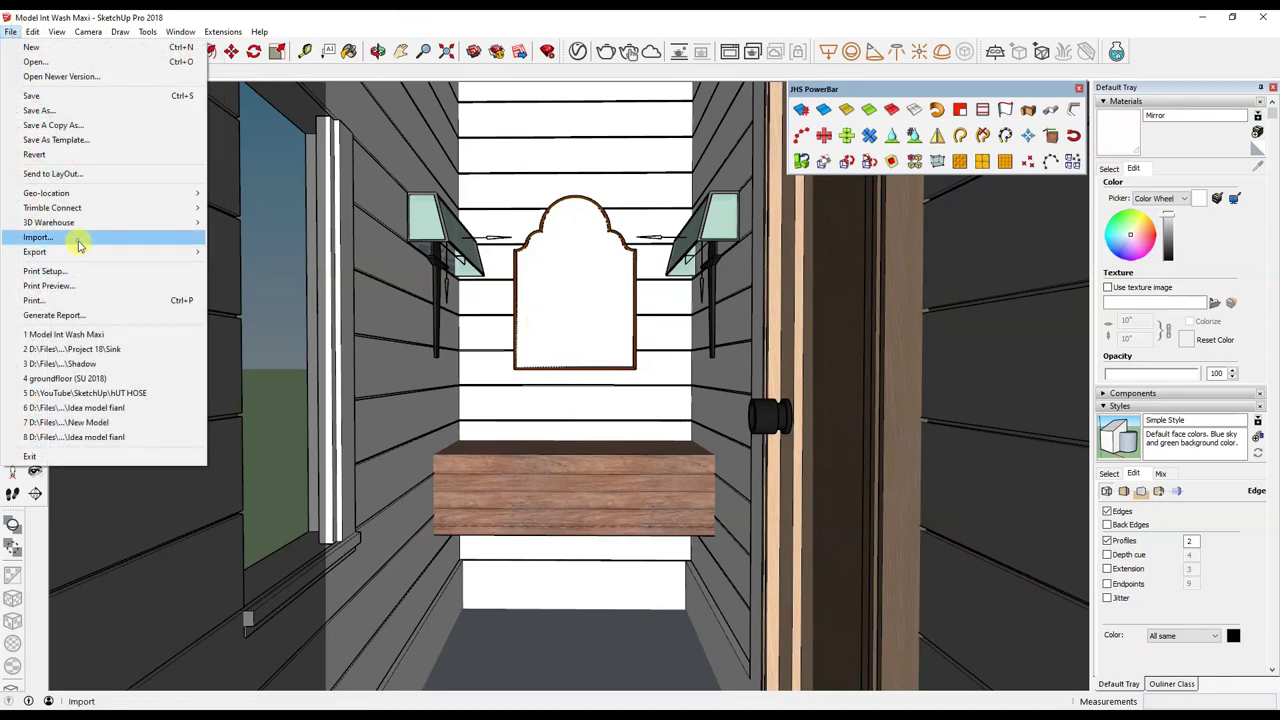
click(60, 245)
click(596, 172)
click(667, 158)
click(606, 160)
click(612, 572)
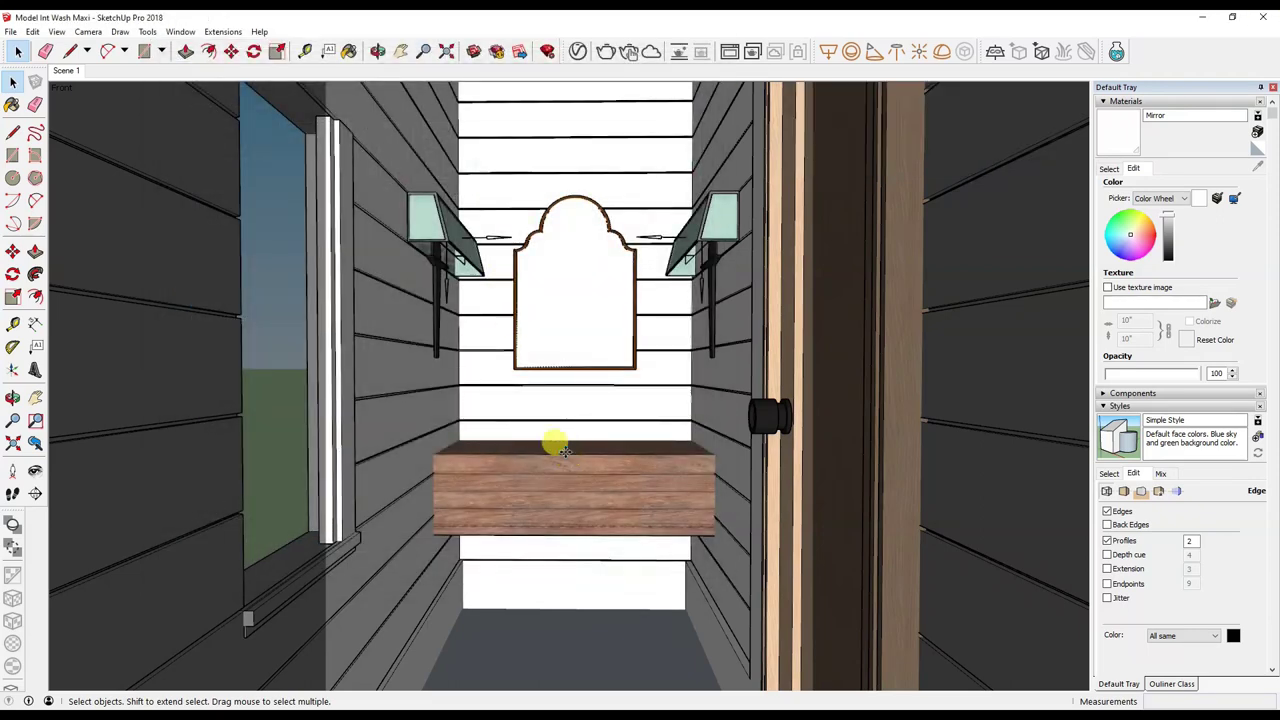
click(444, 455)
Import the Tap model and place it above the sink.
scroll(508, 423, up, 2)
scroll(529, 538, up, 2)
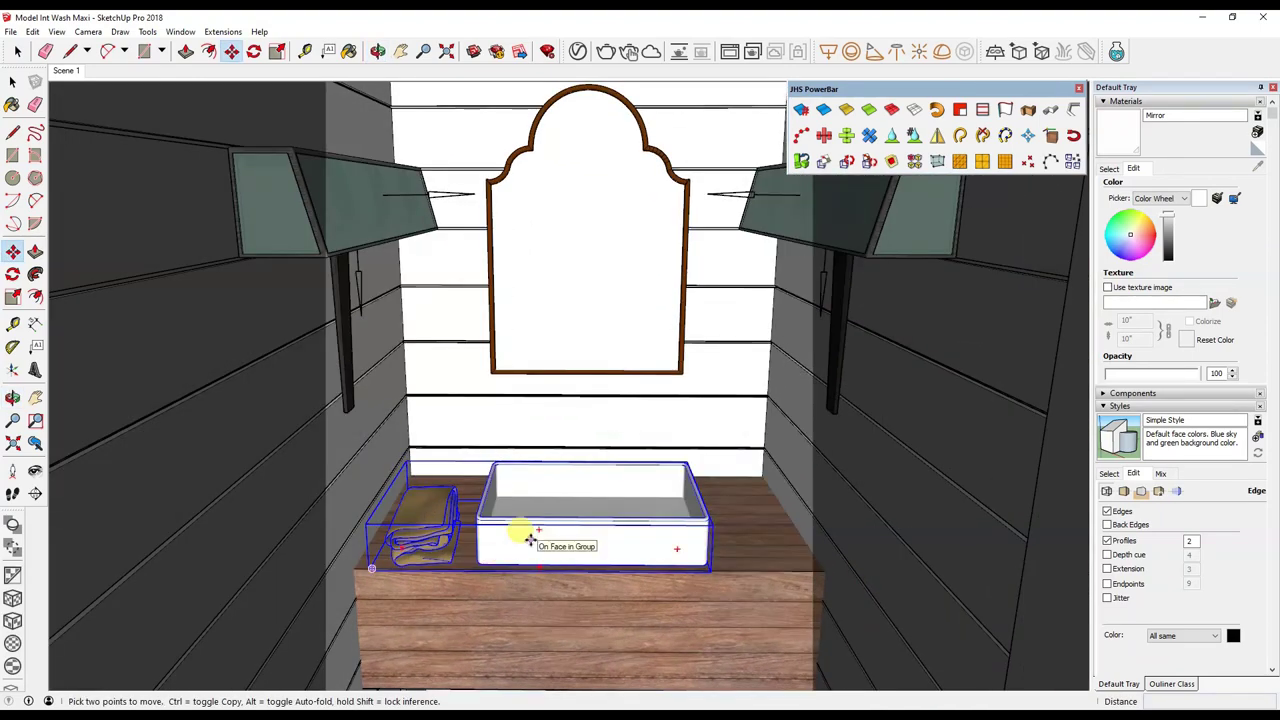
scroll(529, 538, down, 2)
click(10, 31)
click(137, 160)
double_click(660, 176)
click(551, 420)
Measure from the sink edge to the tap and view the tap fitting straight-on.
scroll(548, 418, up, 2)
scroll(548, 449, up, 2)
scroll(500, 463, up, 1)
key(t)
click(319, 436)
click(625, 408)
scroll(614, 457, up, 1)
scroll(634, 428, up, 3)
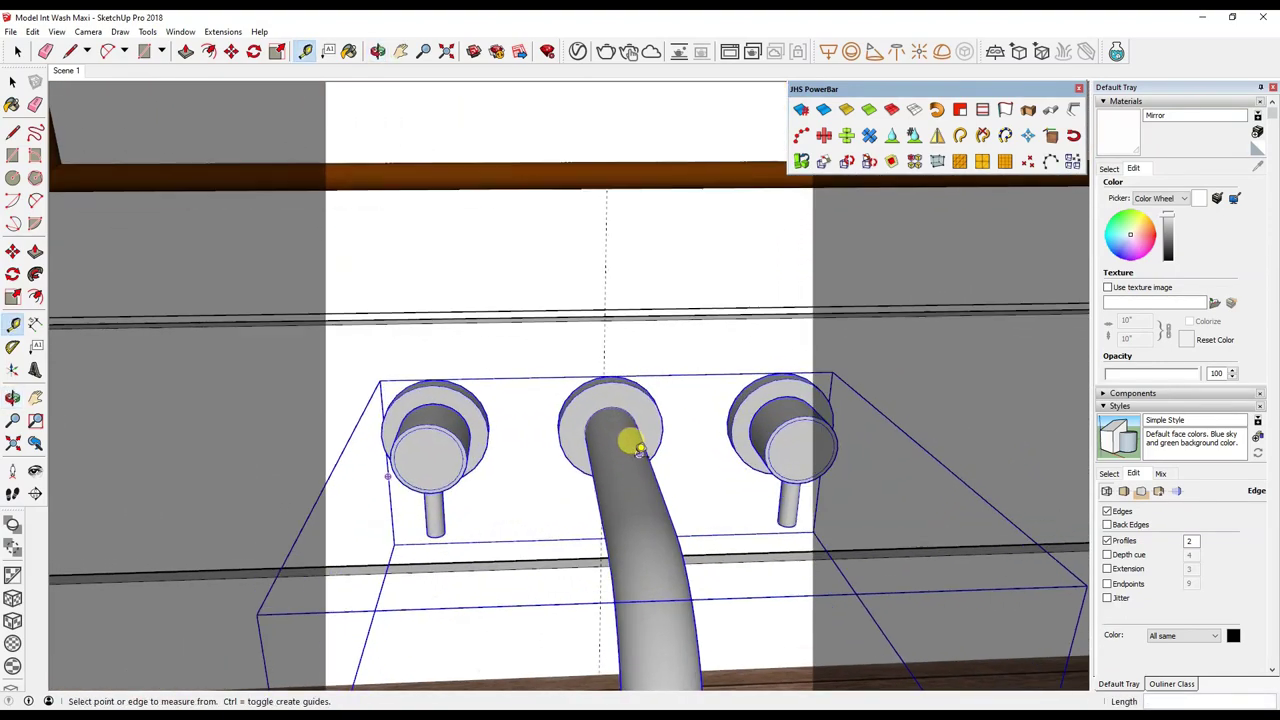
middle_drag(640, 451, 643, 391)
With the Move tool active, zoom in to frame the wall tap.
key(m)
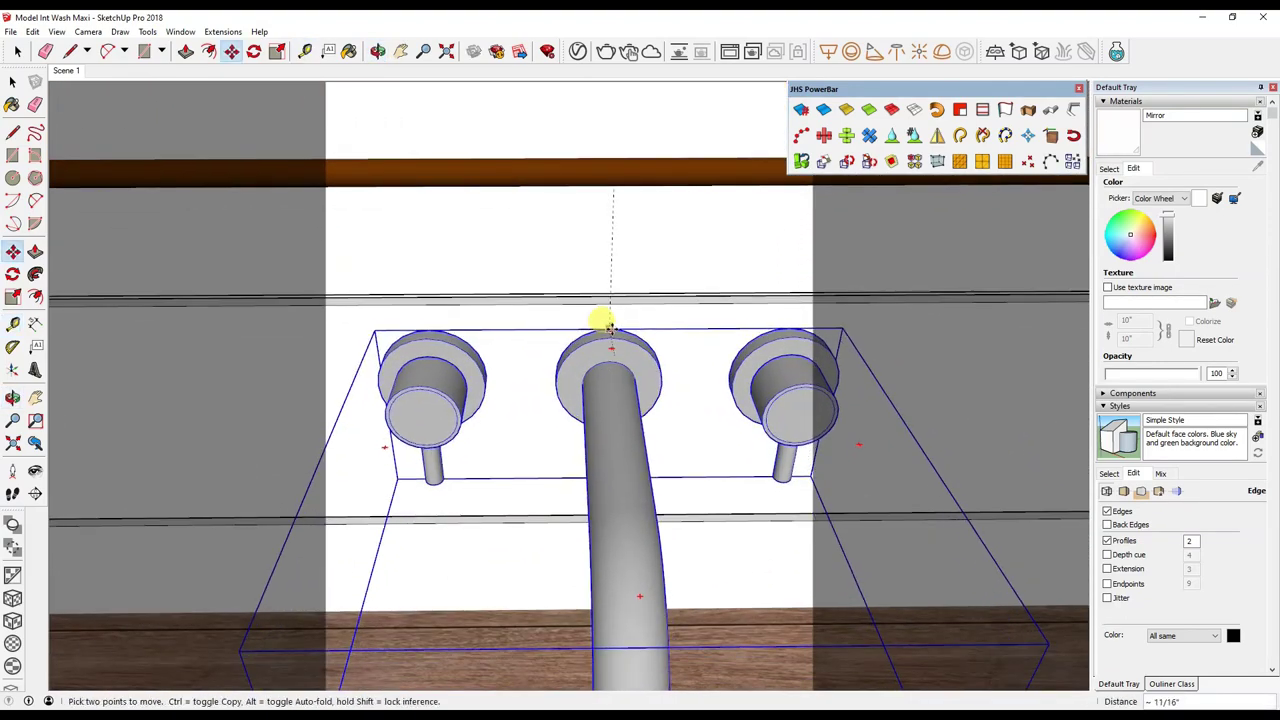
scroll(600, 290, down, 3)
scroll(609, 400, down, 3)
scroll(609, 380, down, 3)
scroll(620, 430, down, 3)
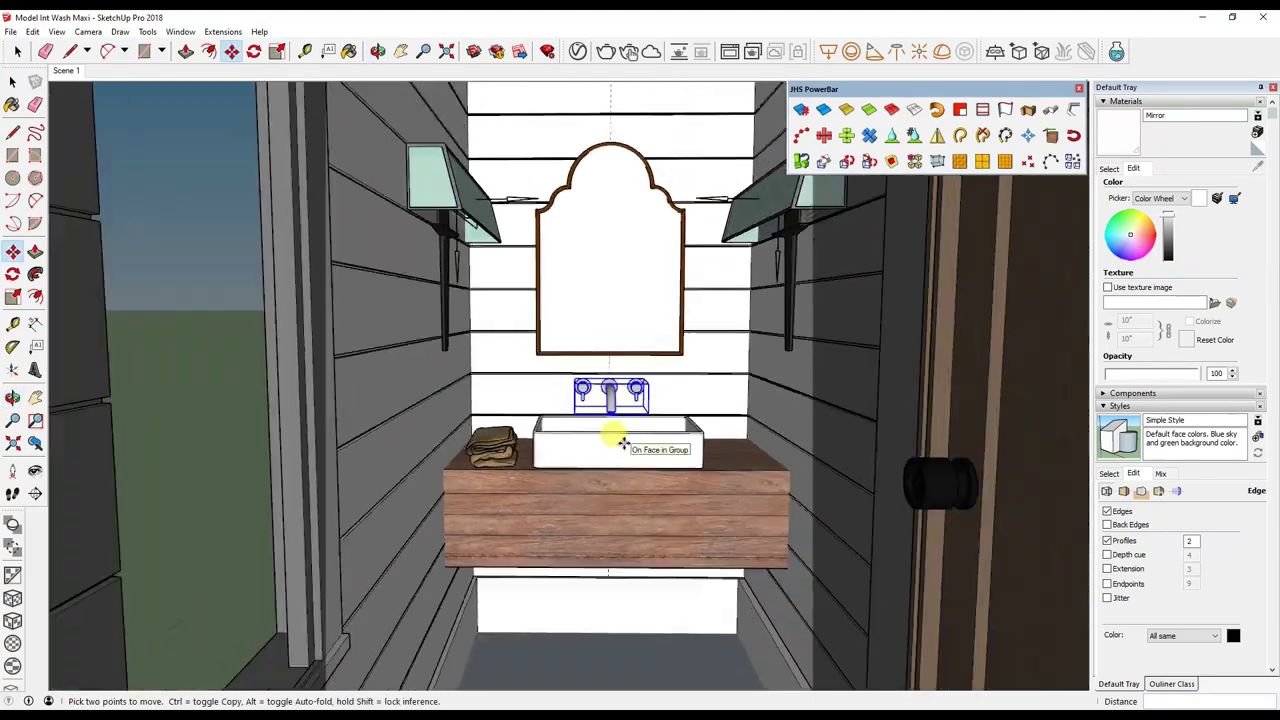
scroll(623, 443, down, 2)
scroll(609, 388, up, 3)
scroll(597, 390, up, 3)
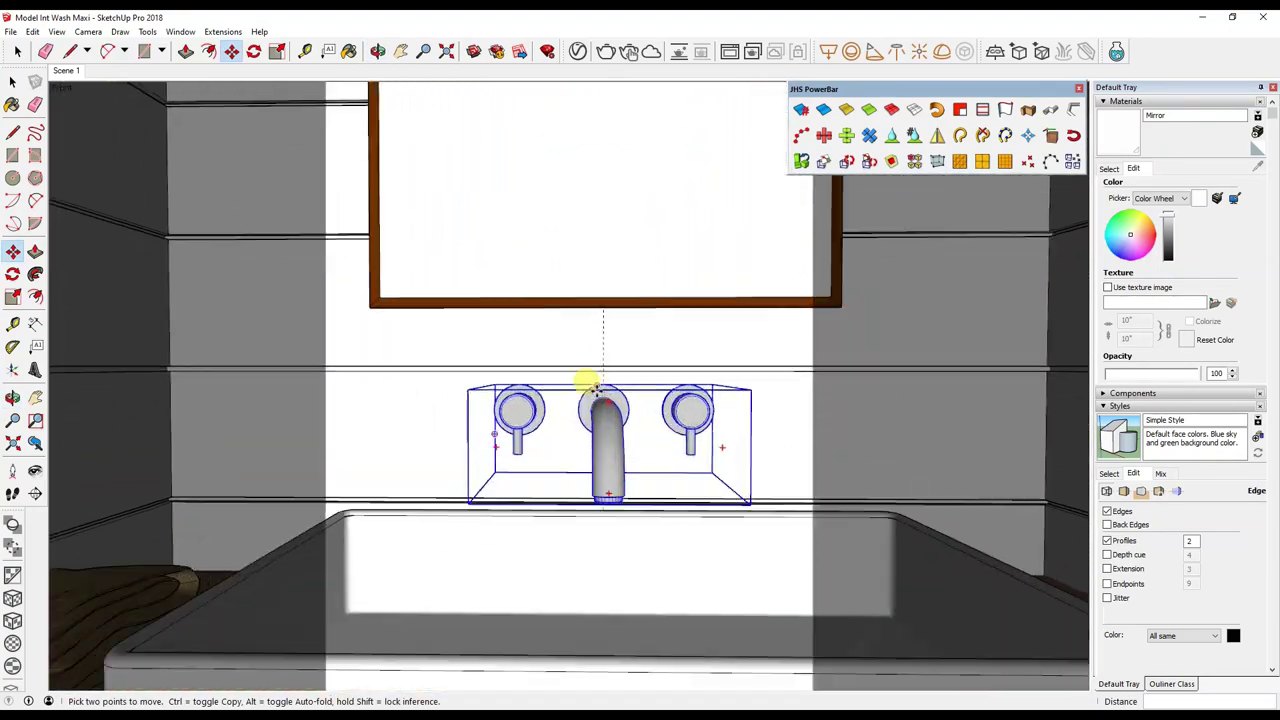
scroll(594, 388, up, 3)
middle_drag(594, 443, 600, 346)
scroll(606, 349, up, 2)
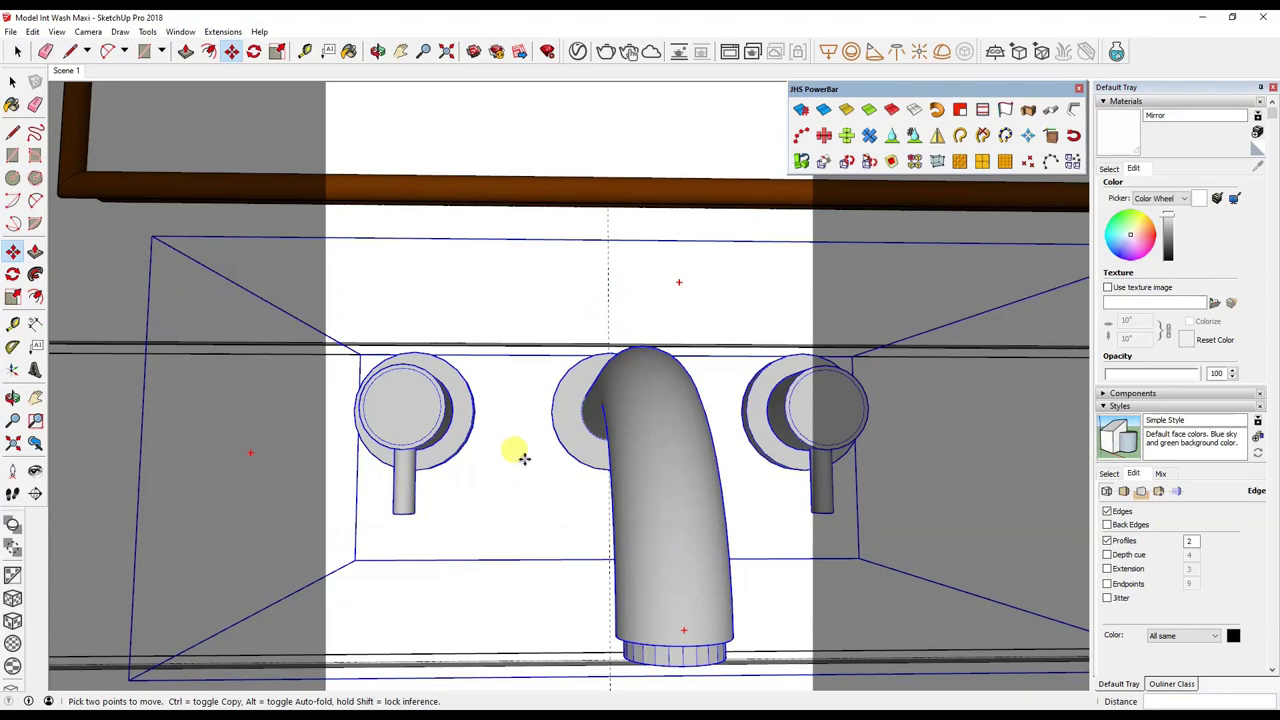
Lower the tap fitting about 1", zoom out to the vanity and select everything.
click(523, 457)
mouse_move(519, 492)
middle_down()
mouse_move(611, 600)
mouse_move(491, 434)
mouse_move(486, 457)
mouse_move(449, 400)
middle_up()
scroll(540, 414, down, 3)
scroll(595, 457, down, 2)
scroll(595, 457, down, 2)
key(space)
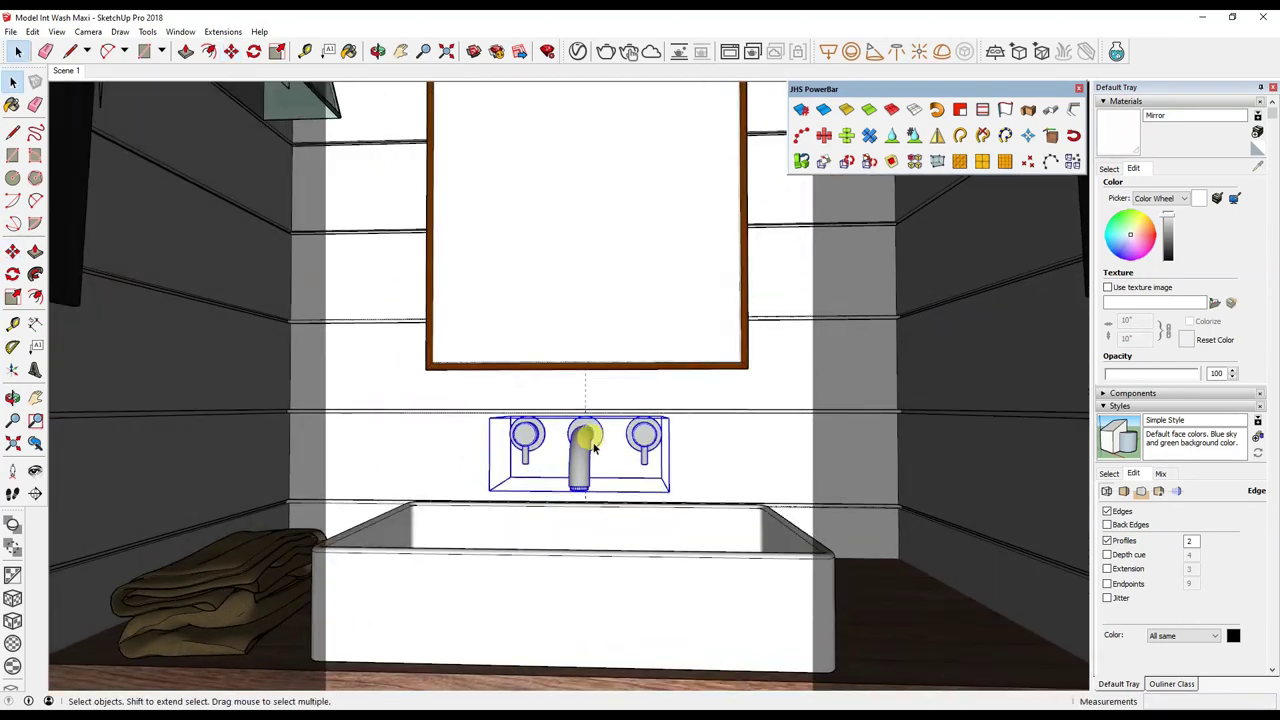
key(ctrl+a)
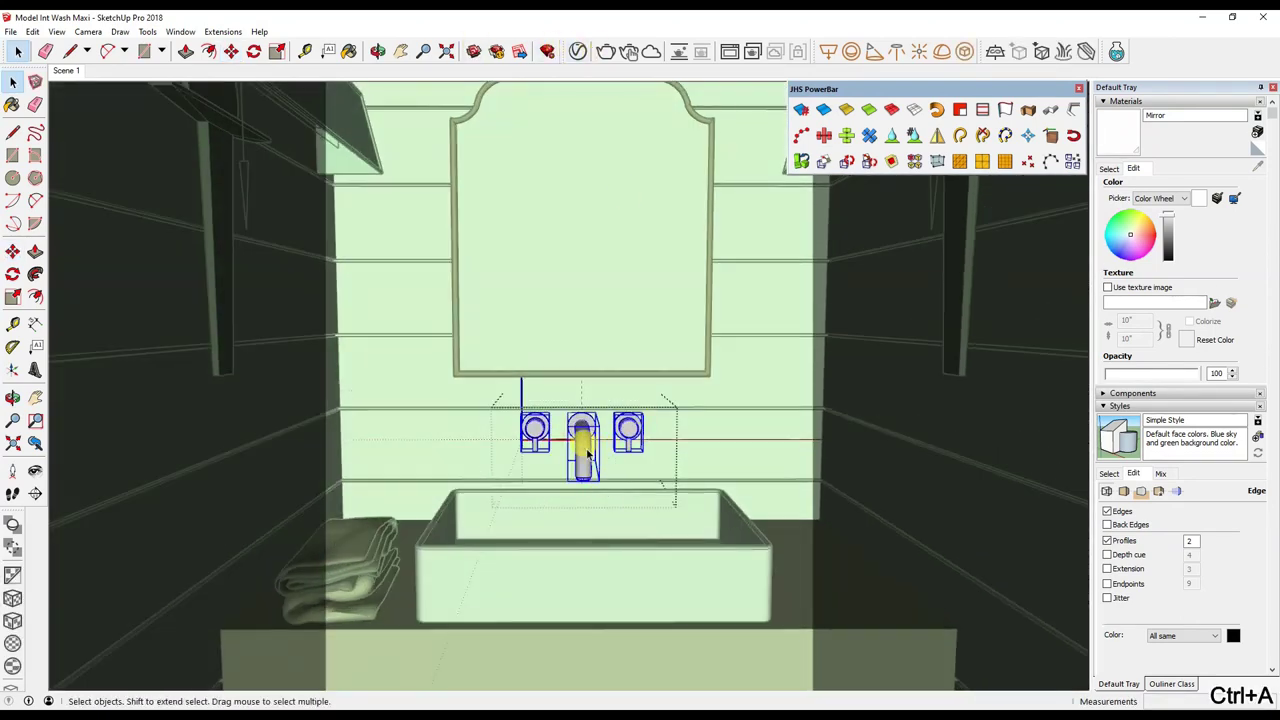
Open the tap group and browse the Metal materials in the V-Ray library.
double_click(588, 453)
click(577, 52)
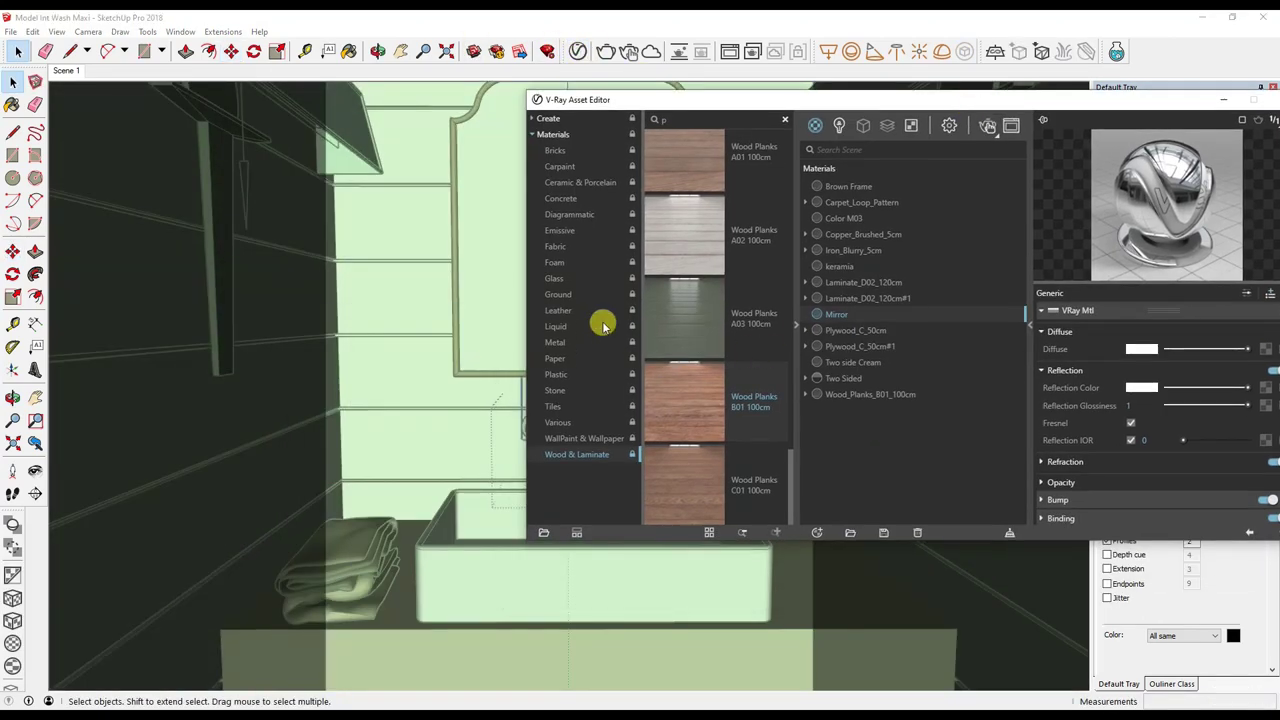
click(556, 342)
scroll(665, 335, down, 2)
scroll(670, 330, down, 2)
scroll(679, 320, down, 2)
scroll(694, 294, down, 2)
scroll(689, 266, down, 2)
scroll(689, 280, down, 2)
scroll(688, 304, up, 3)
scroll(694, 308, up, 4)
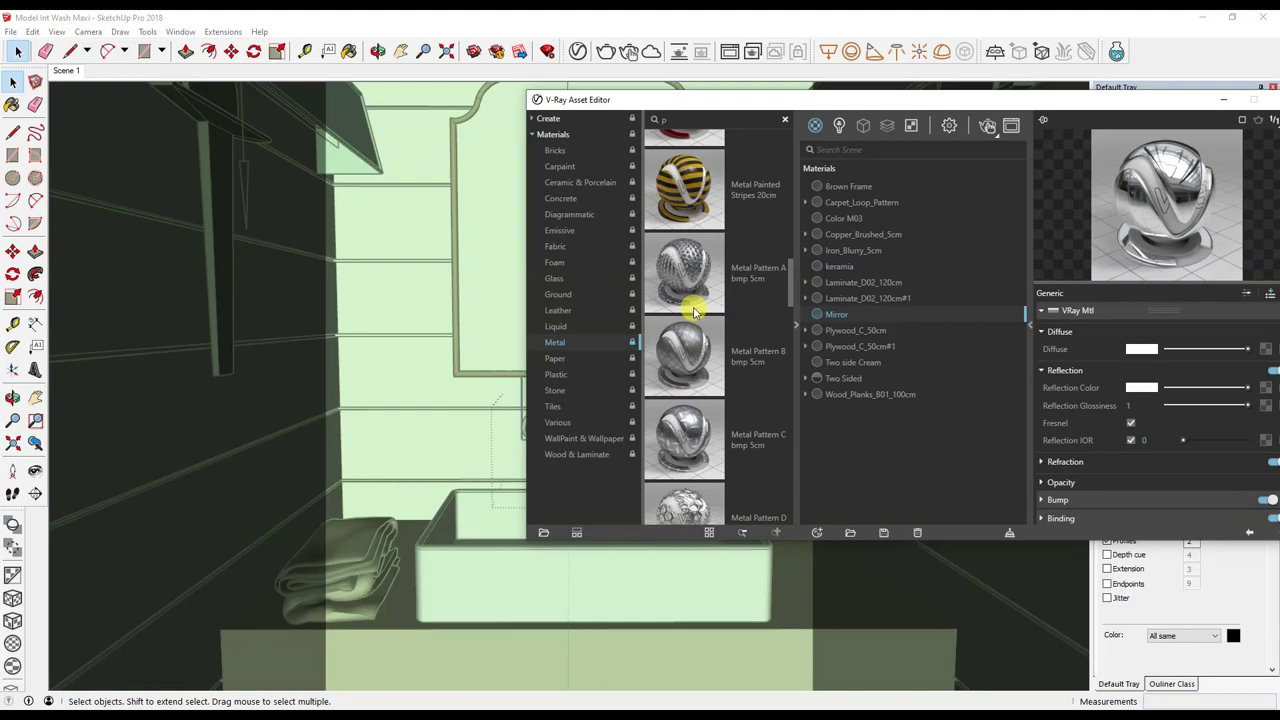
scroll(686, 405, down, 1)
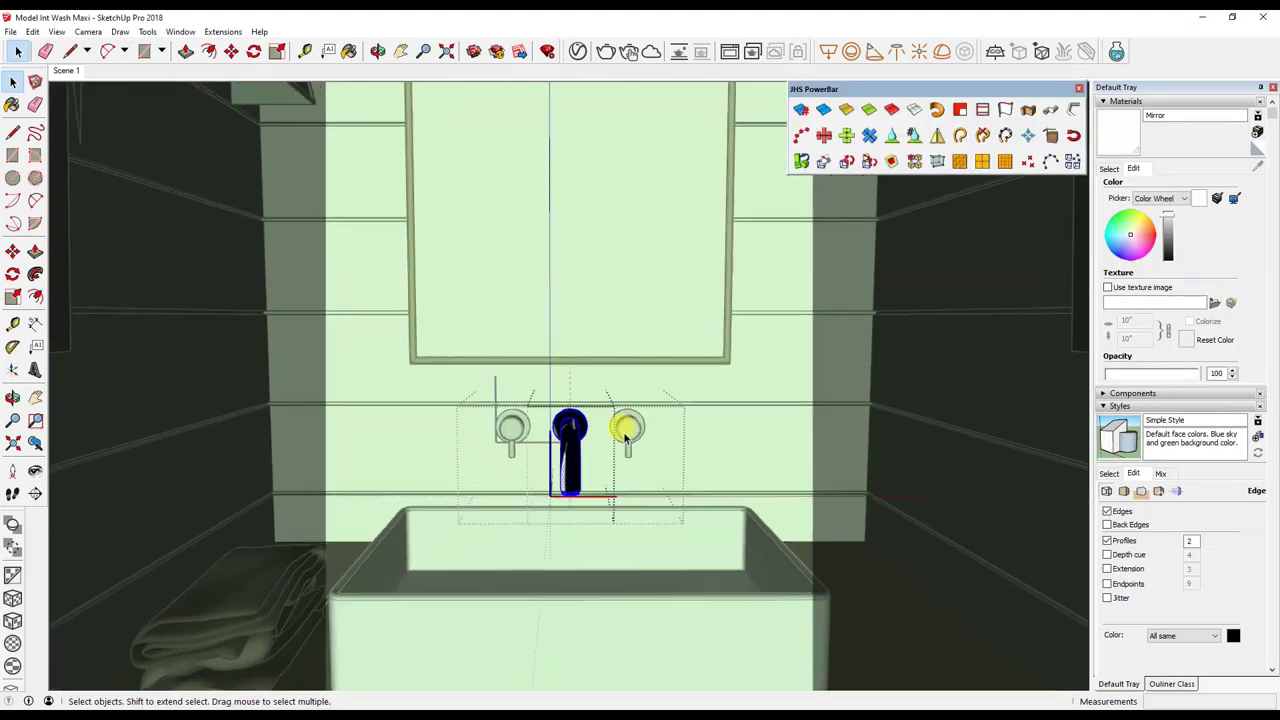
Sample Metal_Pattern_C_bmp_5cm from the spout and paint the right handle with it.
click(630, 425)
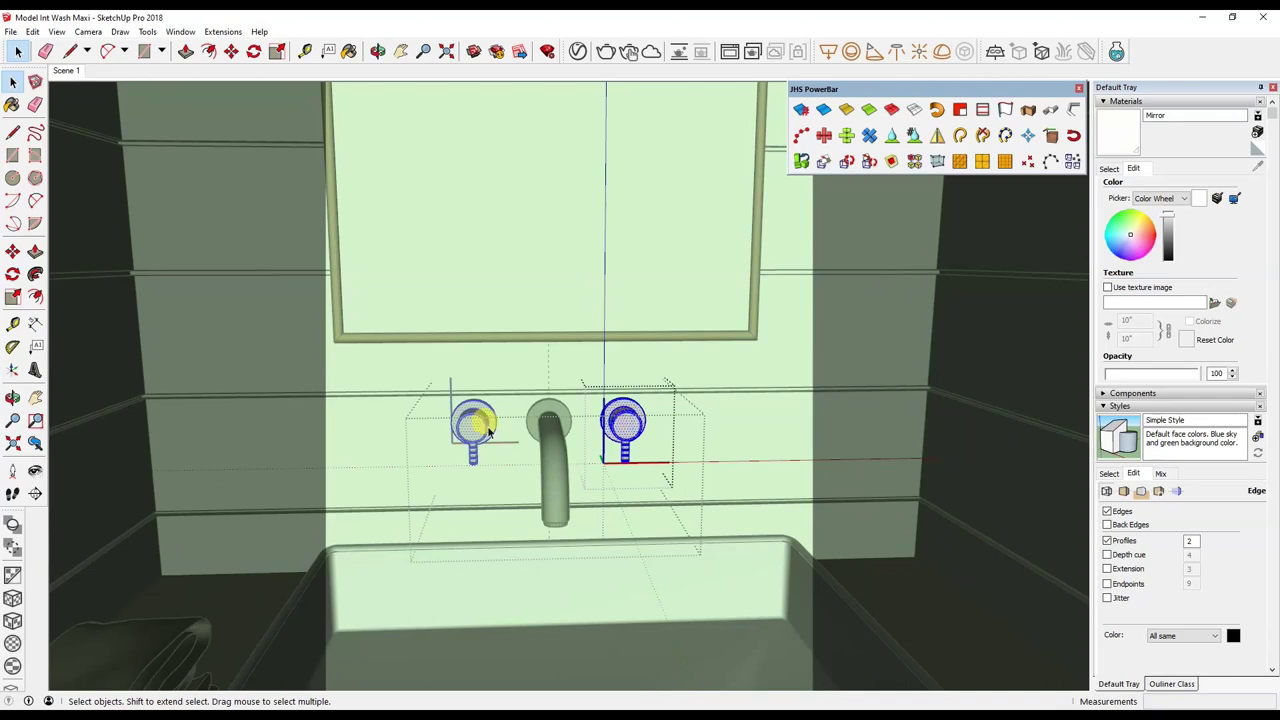
key(b)
alt+click(626, 420)
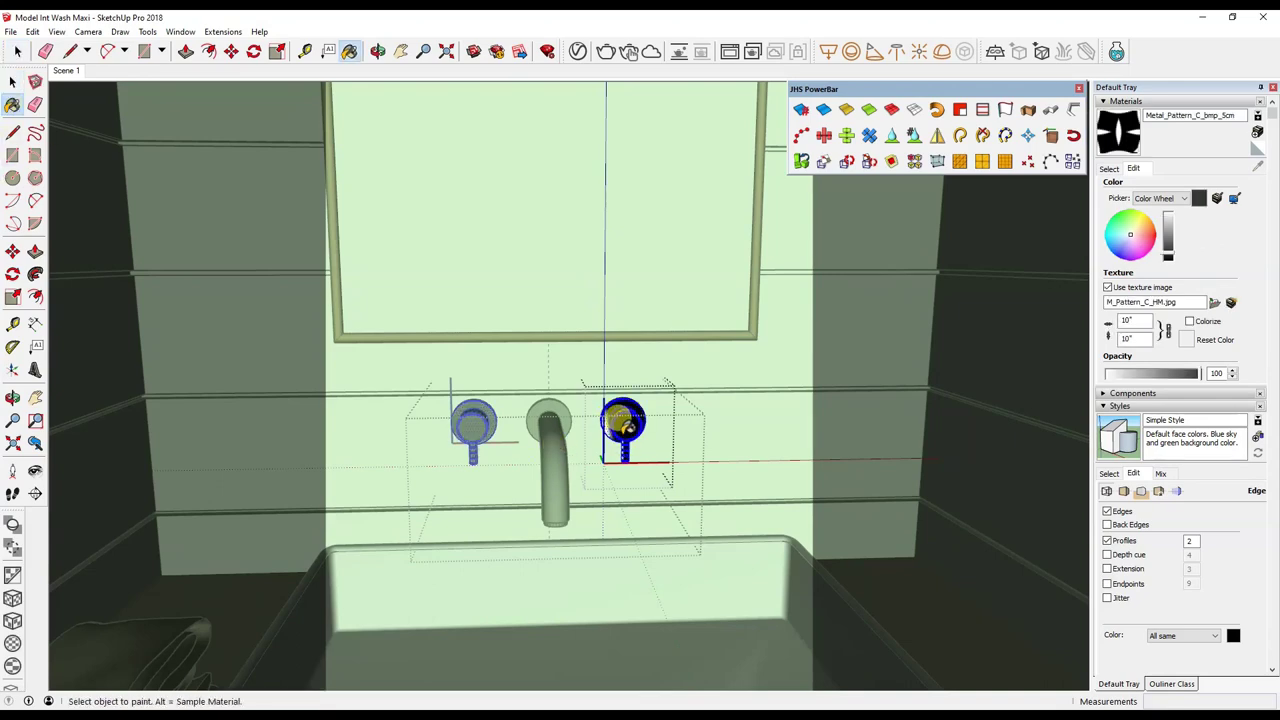
click(626, 425)
middle_drag(663, 414, 529, 371)
key(space)
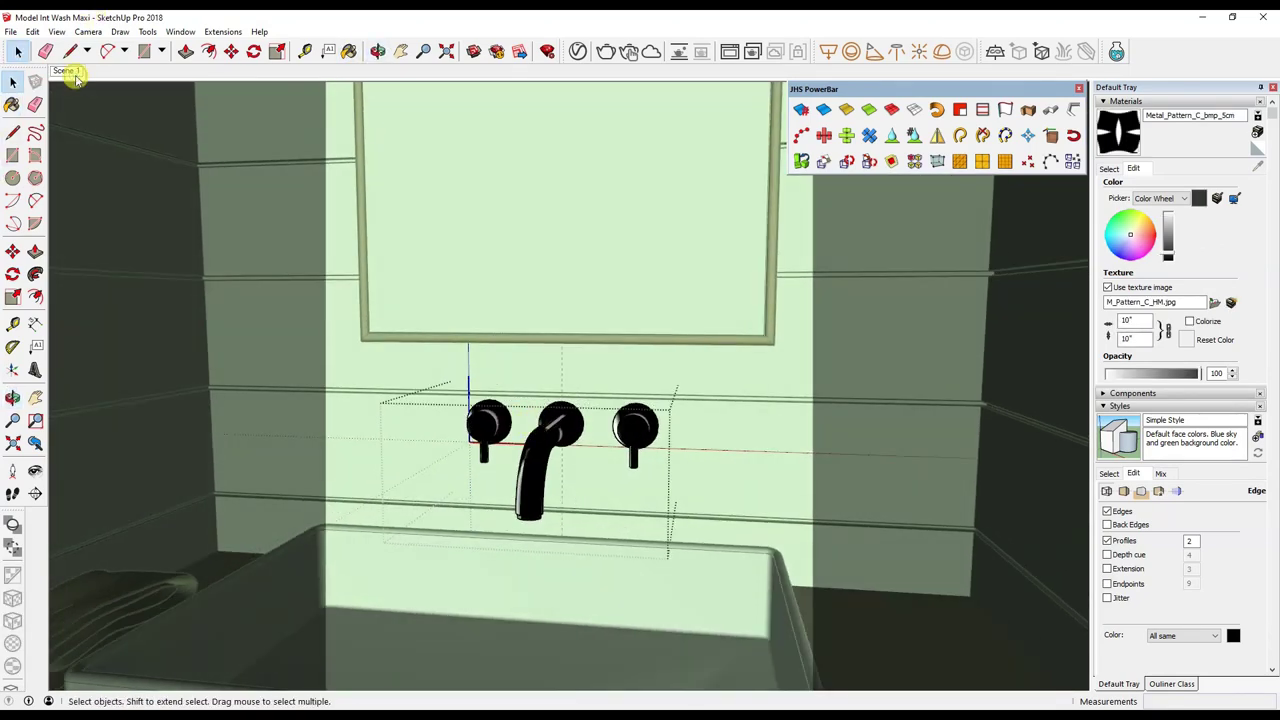
Return to Scene 1, reopen the V-Ray material editor and leave the tap group.
click(68, 71)
click(577, 51)
drag(407, 177, 765, 174)
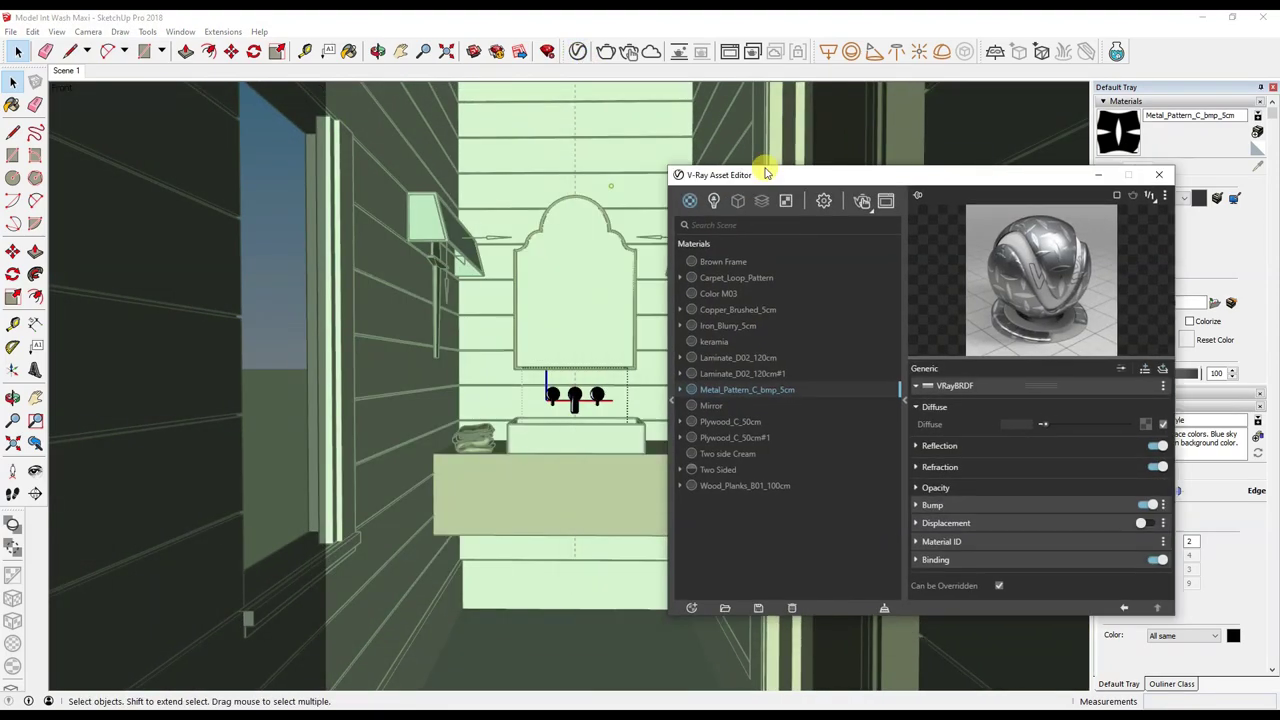
click(191, 206)
Sample the sink's keramia material, inspect its reflection and refraction settings, and close the editor.
key(b)
alt+click(592, 426)
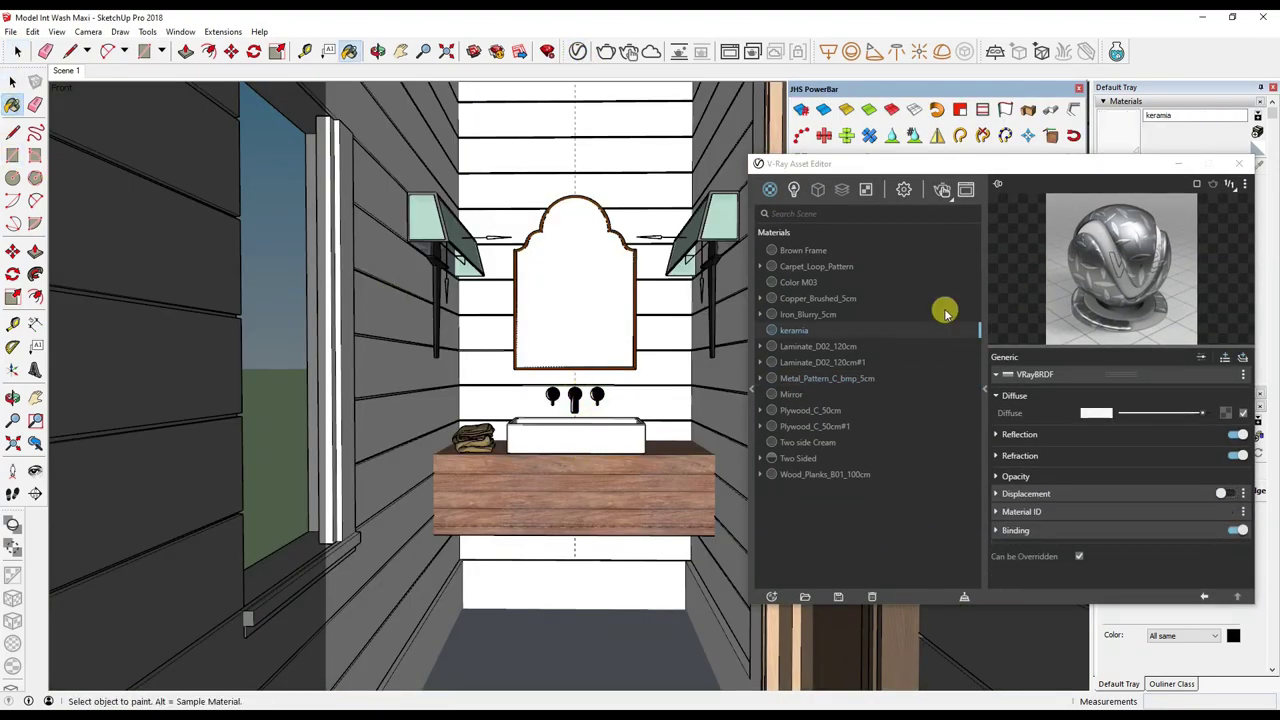
click(820, 332)
click(1050, 434)
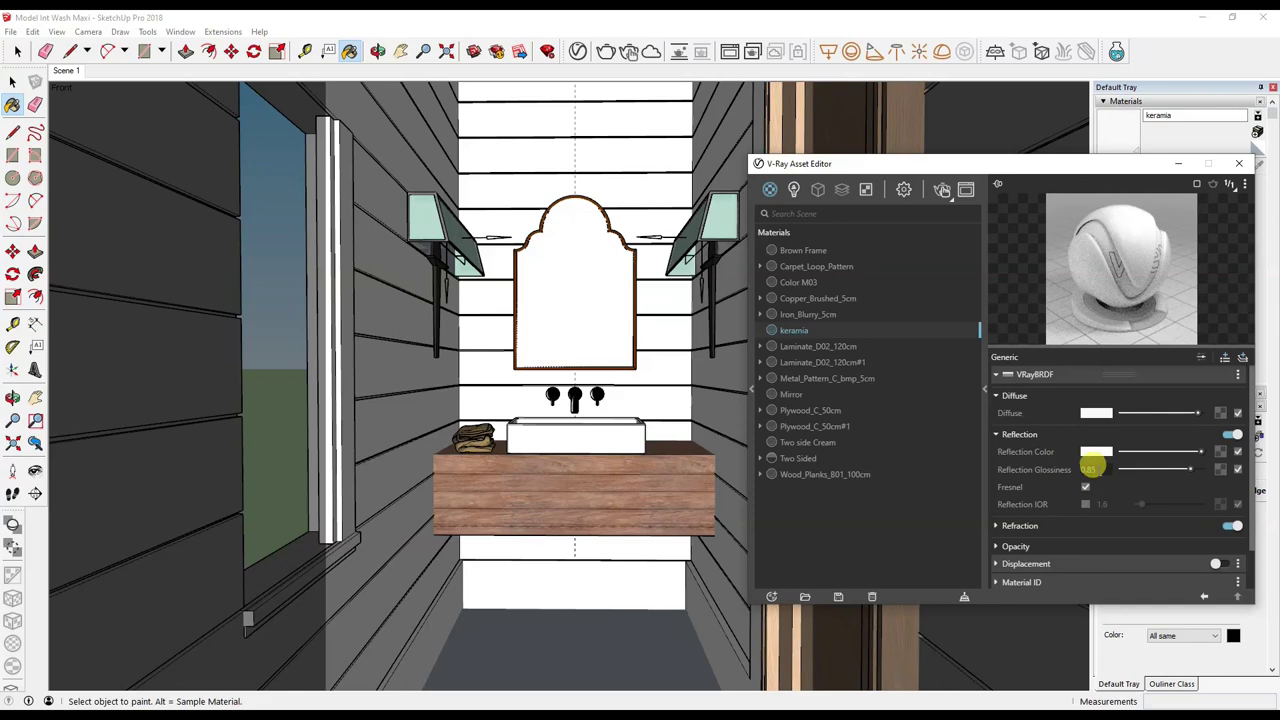
click(1037, 435)
click(1042, 456)
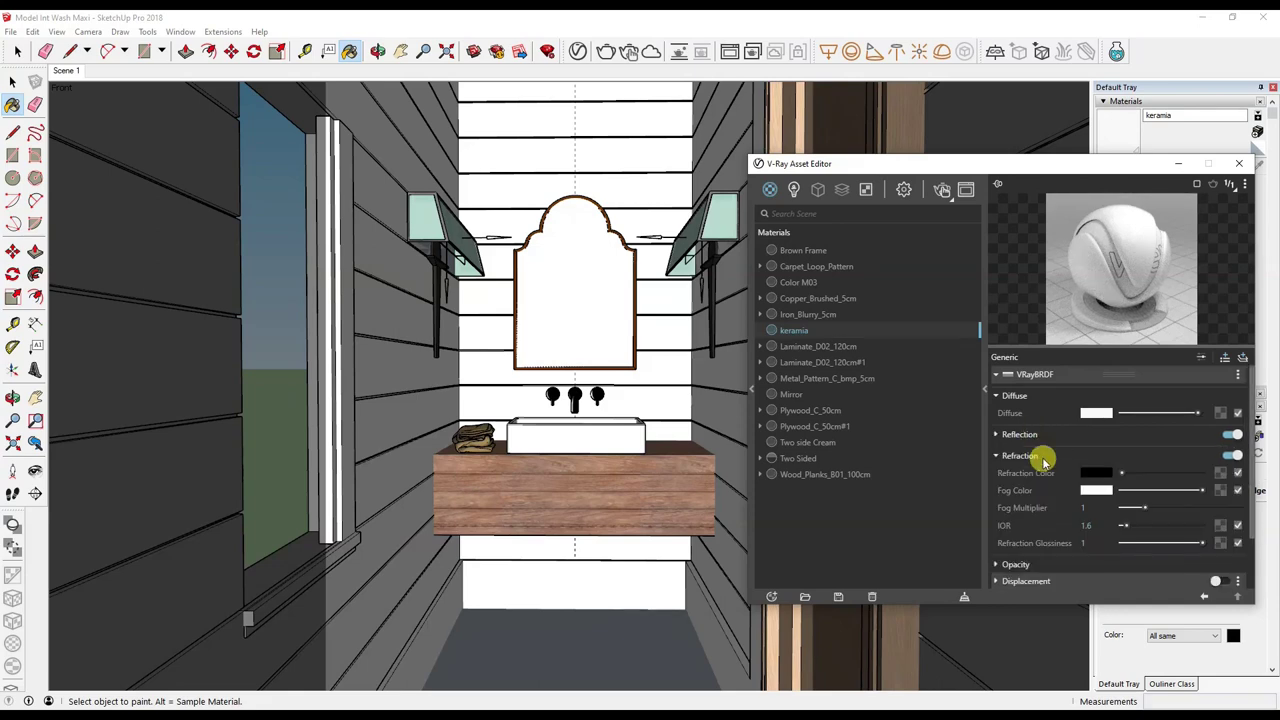
click(1042, 456)
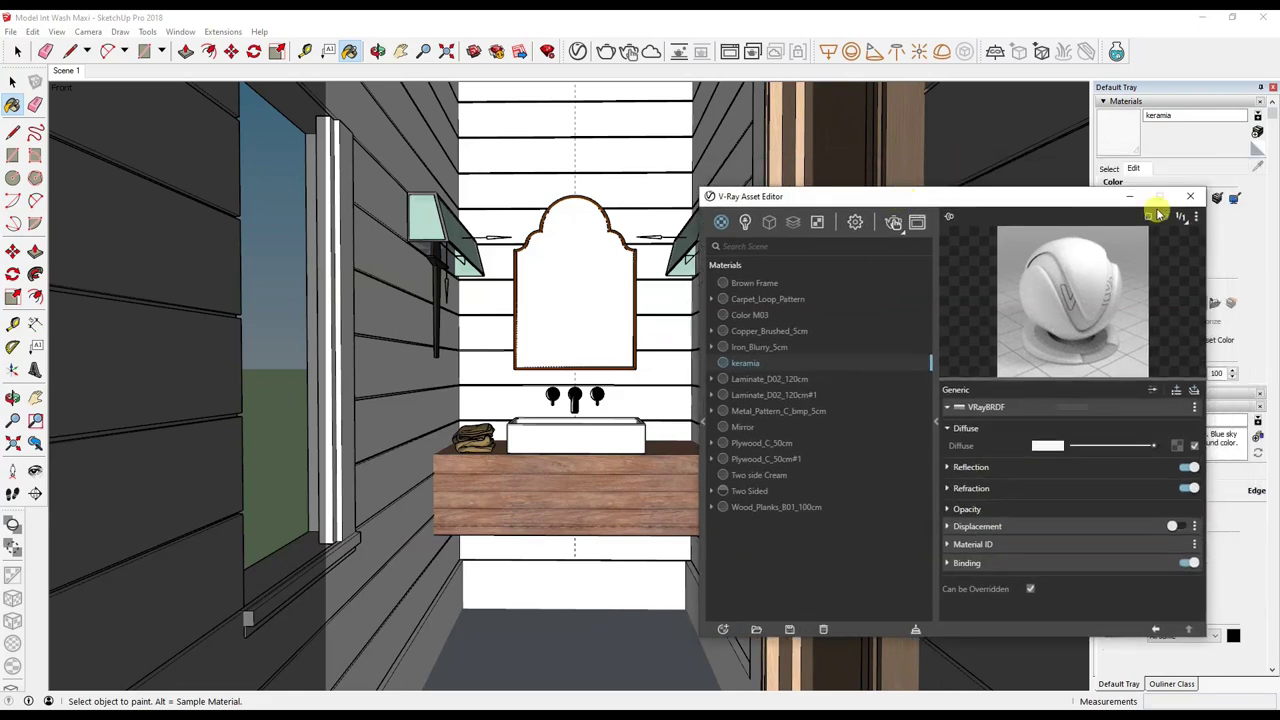
click(1157, 203)
key(space)
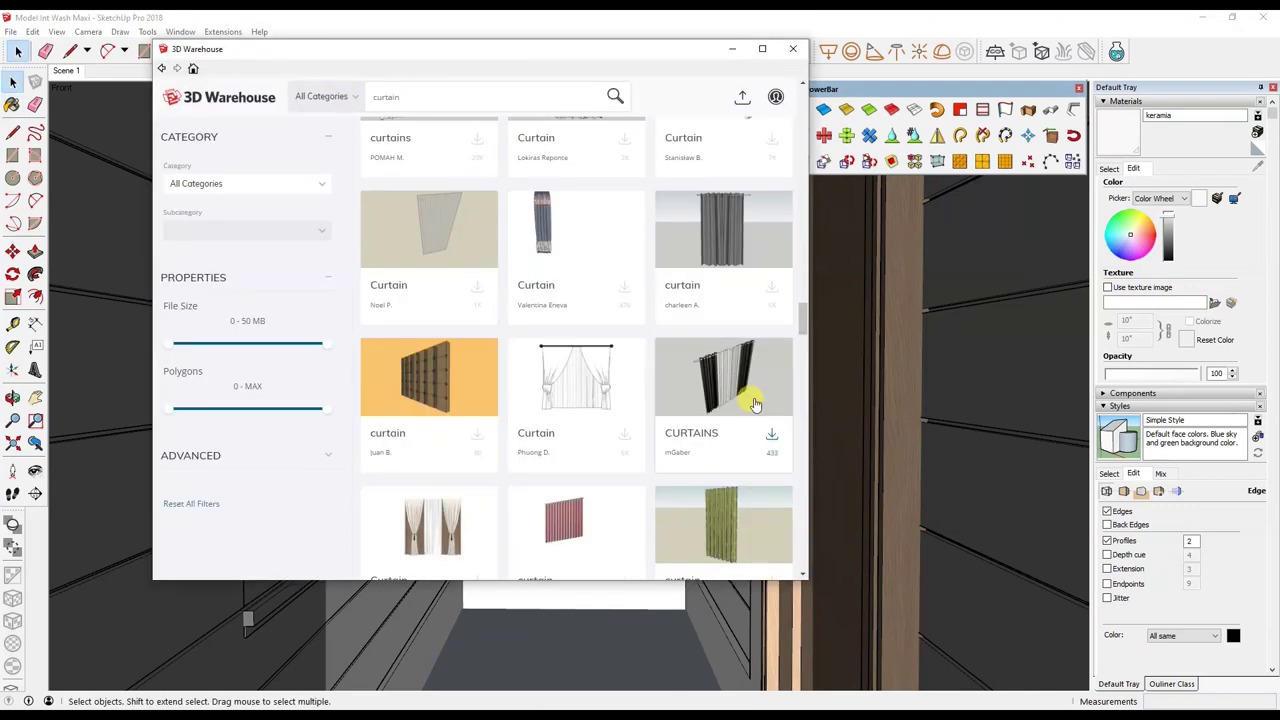
Download the CURTAINS model from the 3D Warehouse and place it in the washroom.
click(771, 437)
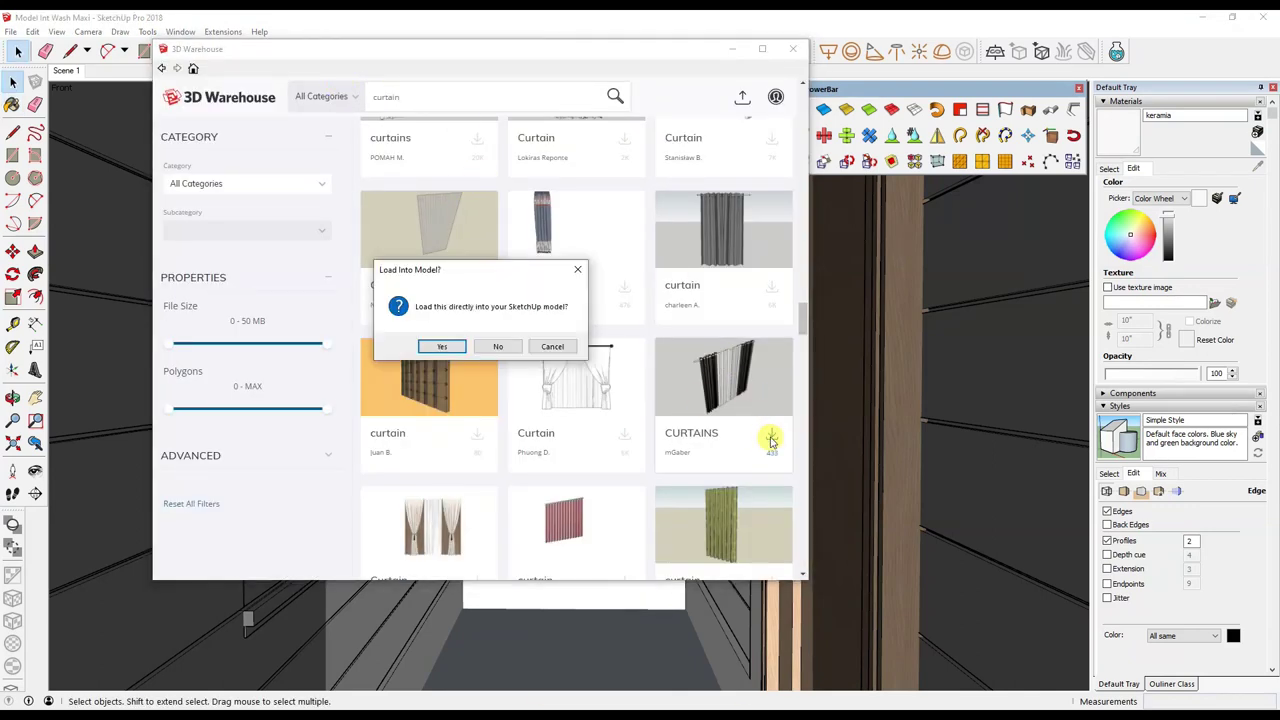
click(553, 347)
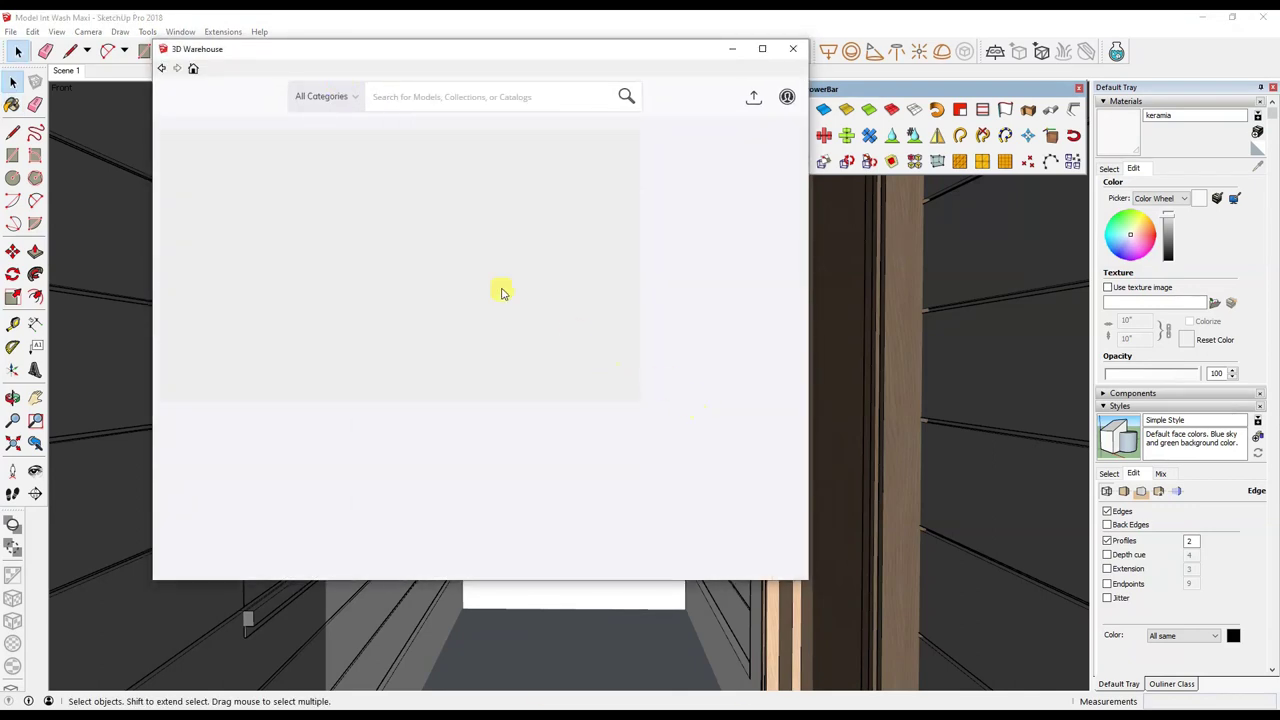
click(588, 455)
click(449, 348)
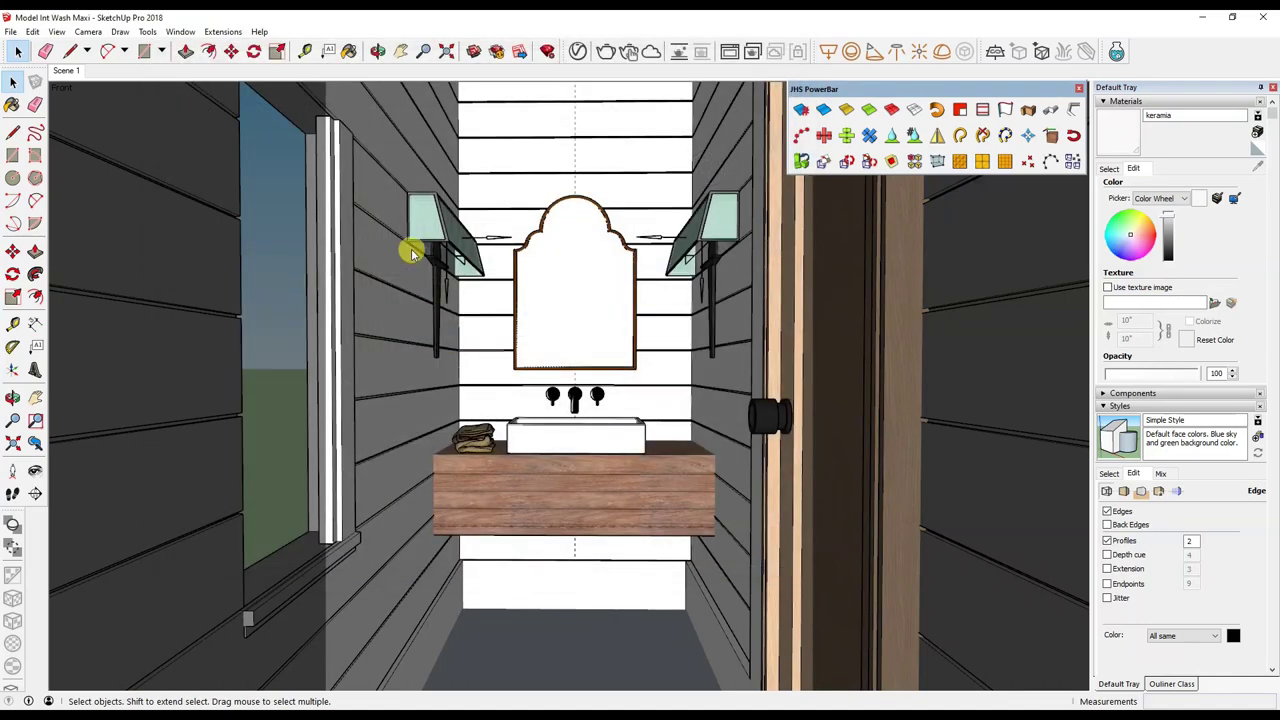
click(340, 392)
middle_drag(466, 329, 466, 391)
mouse_move(491, 297)
middle_down()
mouse_move(468, 489)
mouse_move(629, 160)
mouse_move(594, 294)
middle_up()
Delete the upper brown curtain part and the white curtain behind it.
key(space)
click(563, 169)
mouse_move(563, 169)
middle_down()
mouse_move(470, 300)
mouse_move(471, 331)
middle_up()
scroll(457, 294, up, 5)
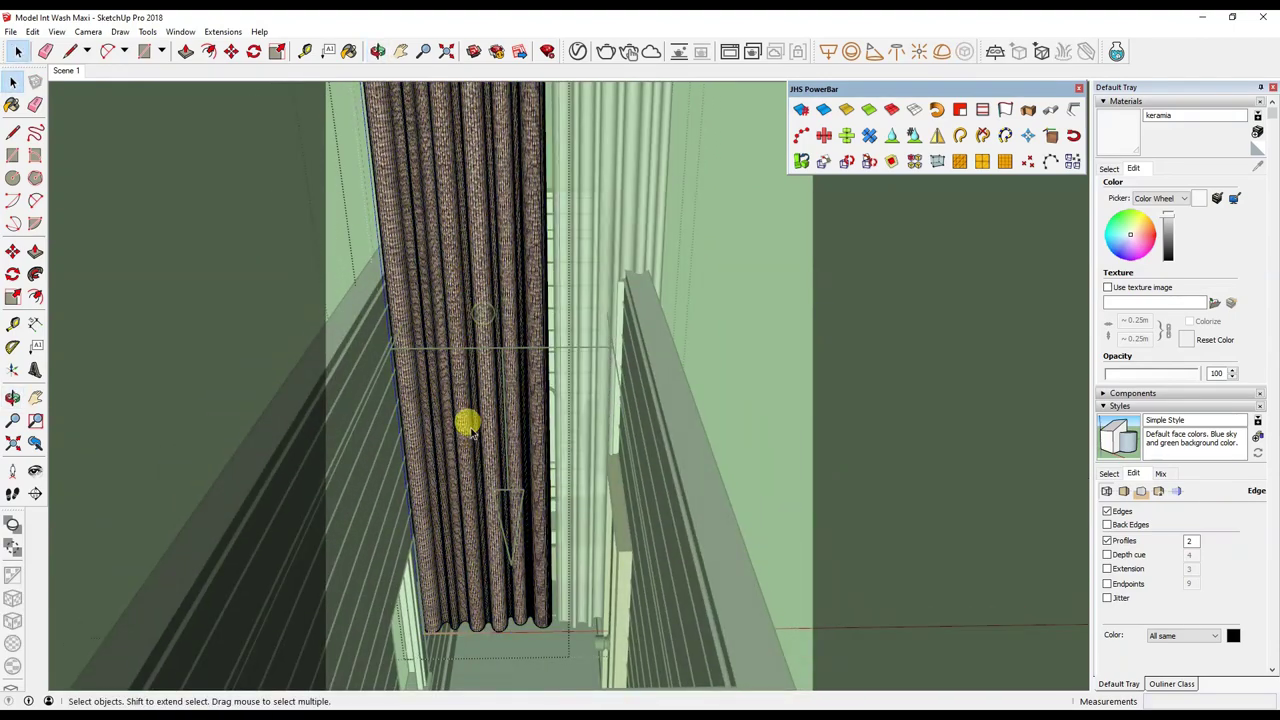
middle_drag(468, 424, 457, 371)
click(147, 31)
click(186, 371)
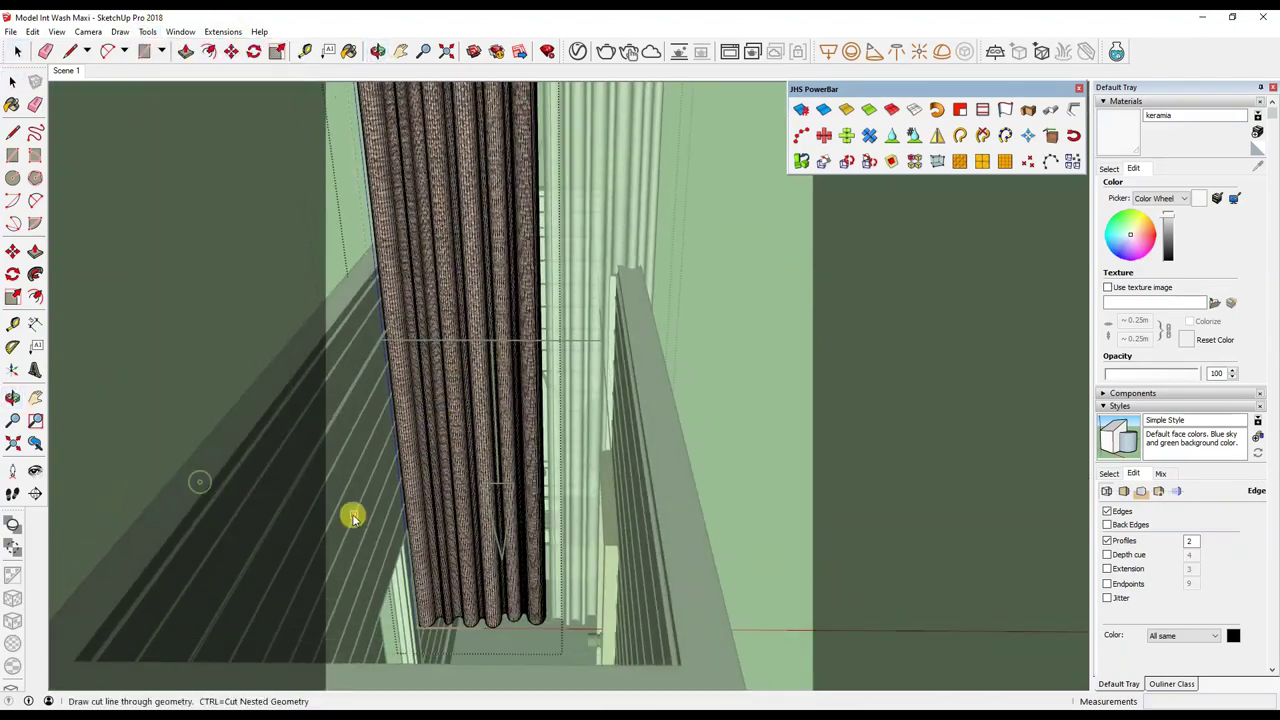
key(space)
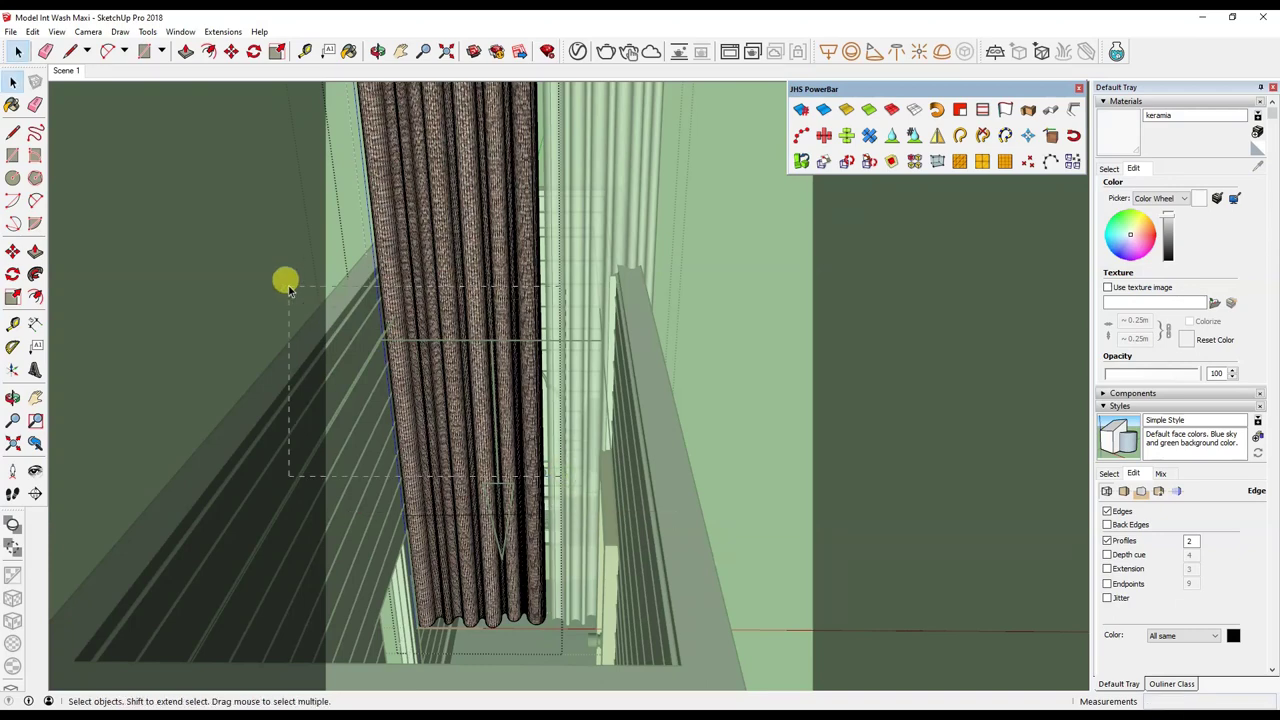
drag(288, 290, 289, 290)
key(Delete)
click(578, 303)
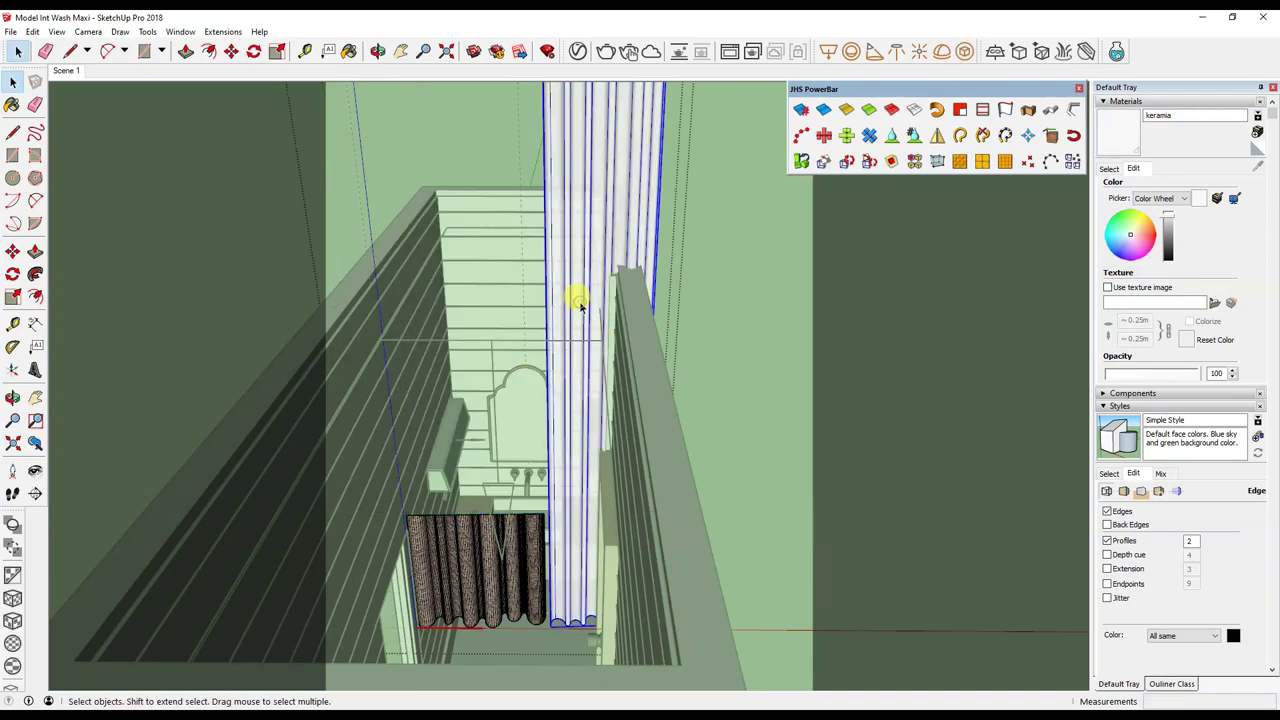
key(Delete)
middle_drag(463, 534, 125, 197)
From the Scene 1 view, rotate the curtain about 90 degrees around its bottom-left corner.
click(66, 72)
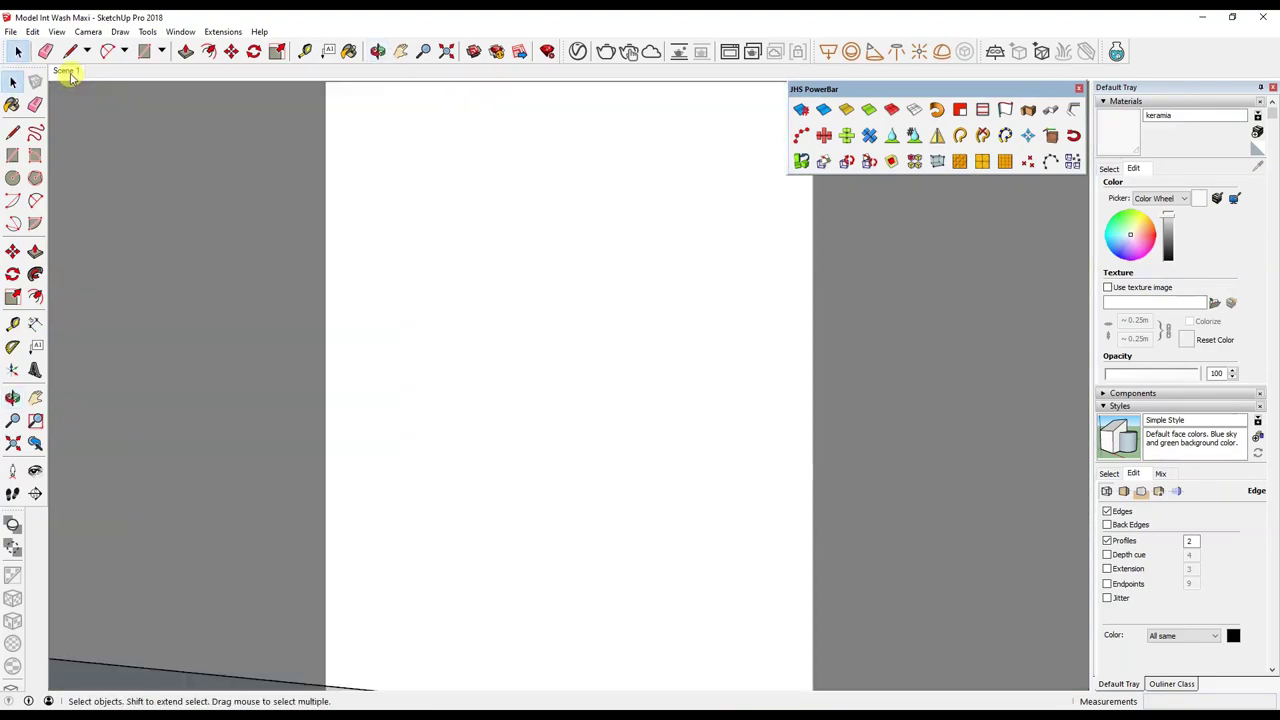
click(434, 237)
key(q)
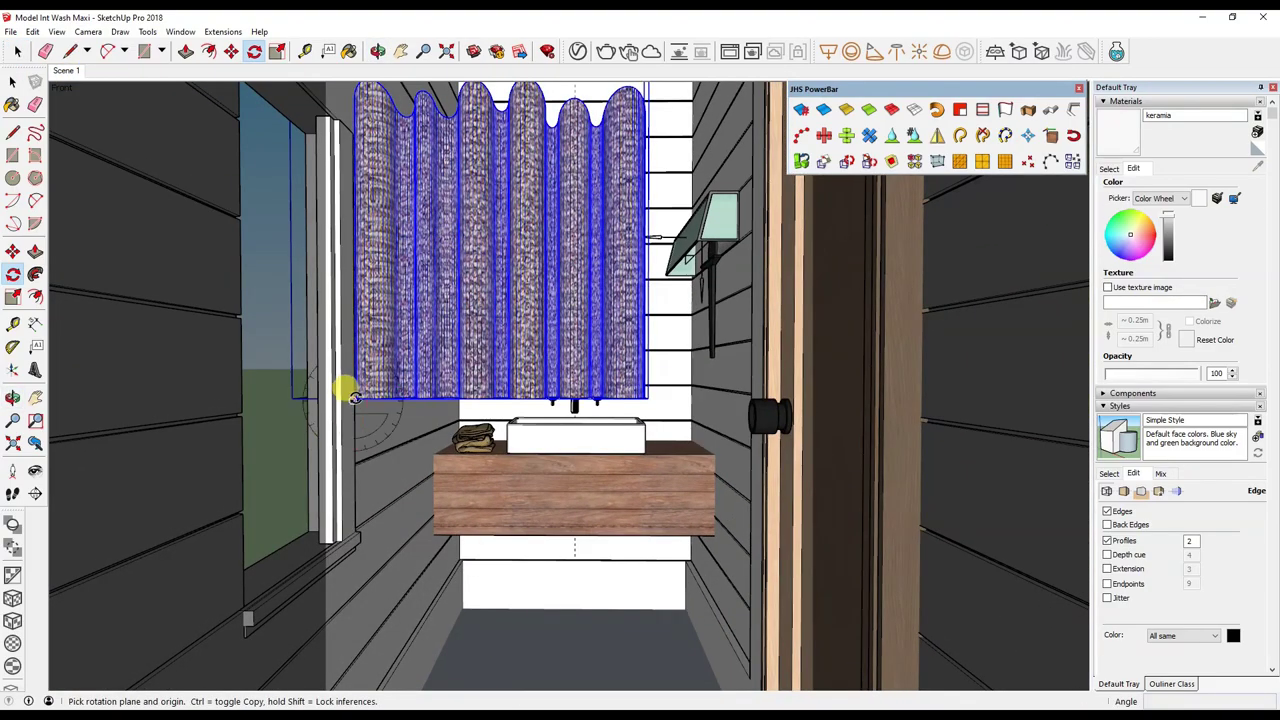
click(352, 397)
middle_drag(434, 391, 606, 580)
click(606, 580)
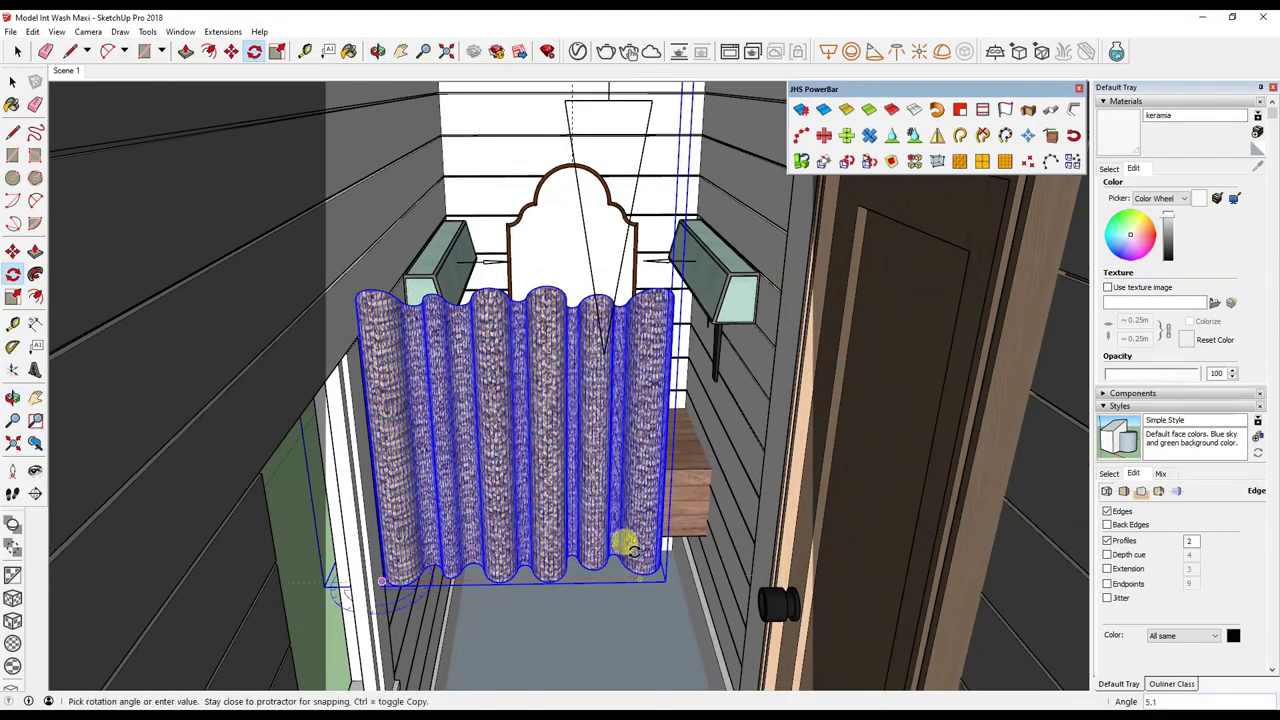
click(472, 393)
mouse_move(449, 371)
middle_down()
mouse_move(494, 574)
mouse_move(457, 600)
mouse_move(523, 531)
middle_up()
Move the curtain up over the washroom window.
key(m)
click(494, 574)
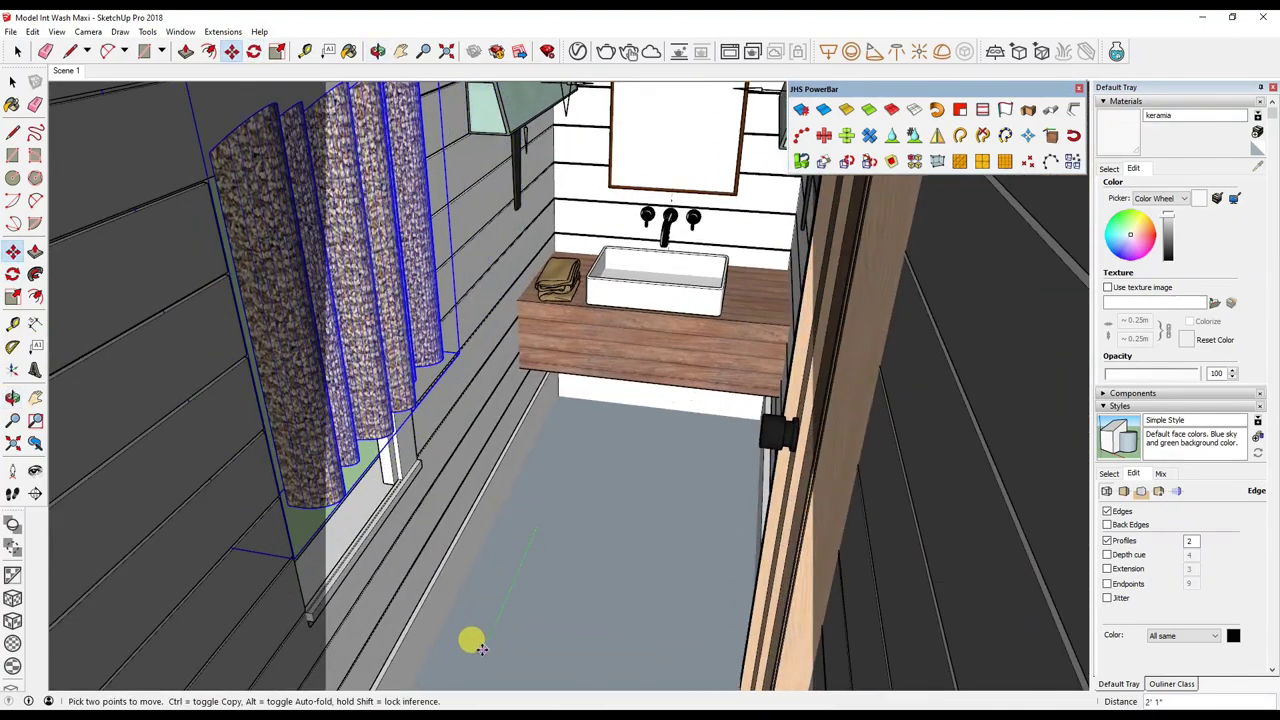
mouse_move(471, 640)
middle_down()
mouse_move(514, 603)
mouse_move(557, 600)
middle_up()
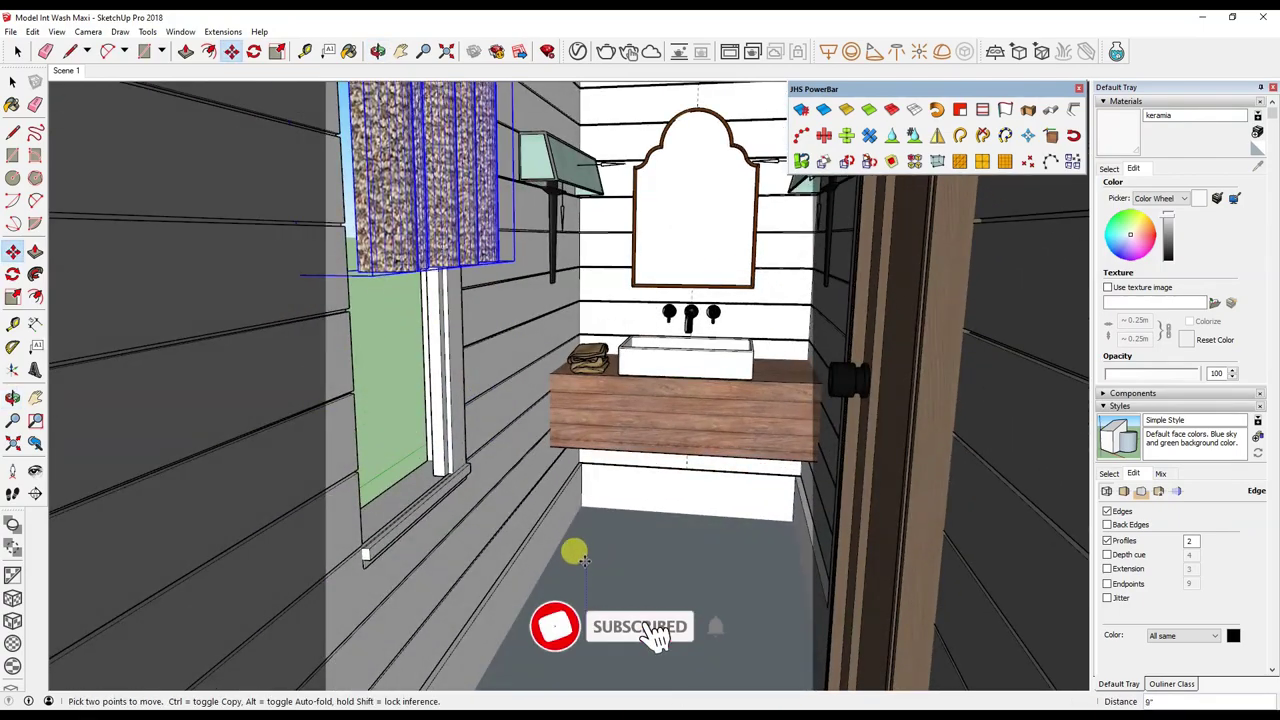
middle_drag(577, 527, 591, 520)
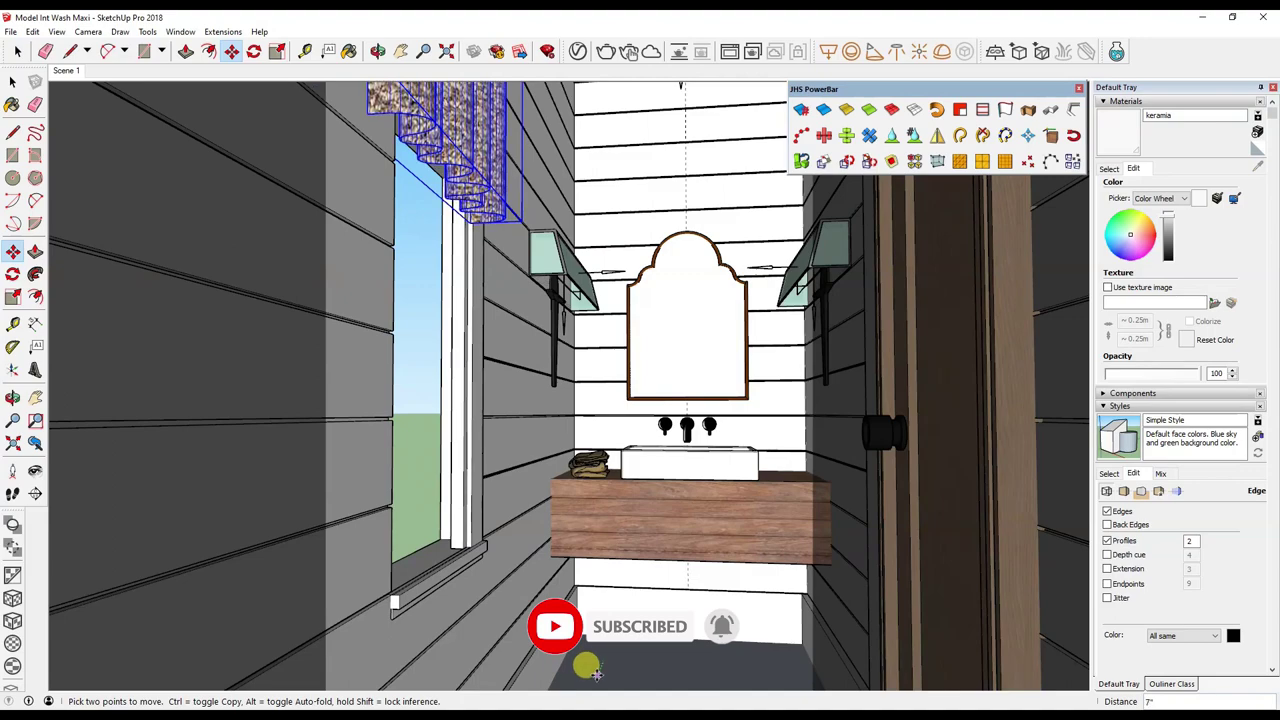
middle_drag(515, 557, 482, 517)
Back in Scene 1, open the V-Ray Asset Editor and add a new Generic material.
click(62, 71)
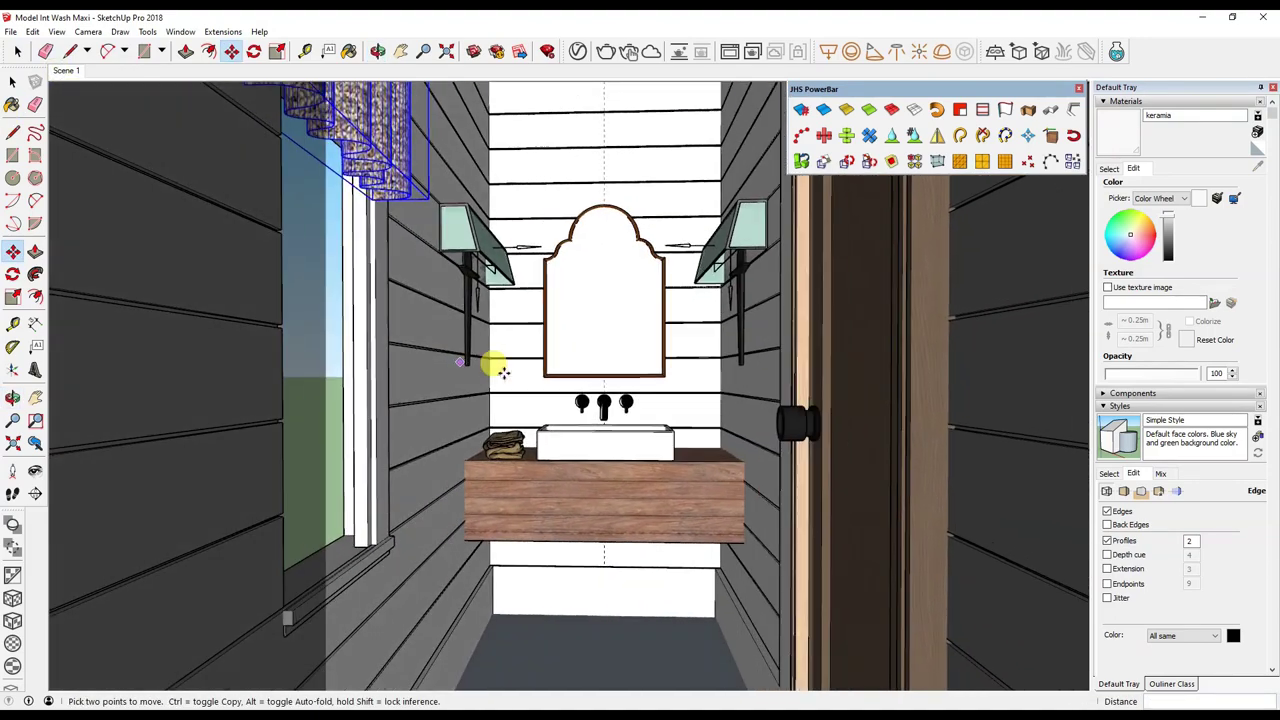
key(space)
click(579, 51)
drag(737, 194, 709, 130)
click(728, 276)
Name the Generic material 'Black Sade' and give it a black diffuse colour.
double_click(697, 279)
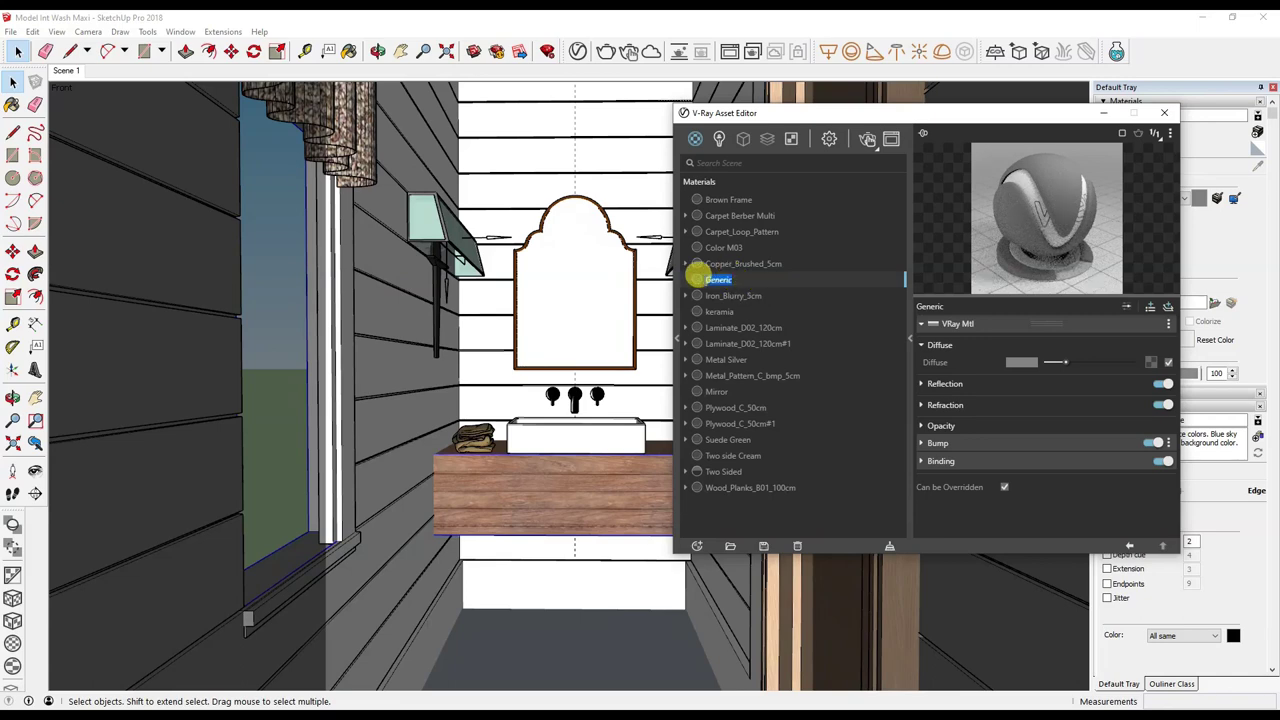
text(Black Sade)
key(Return)
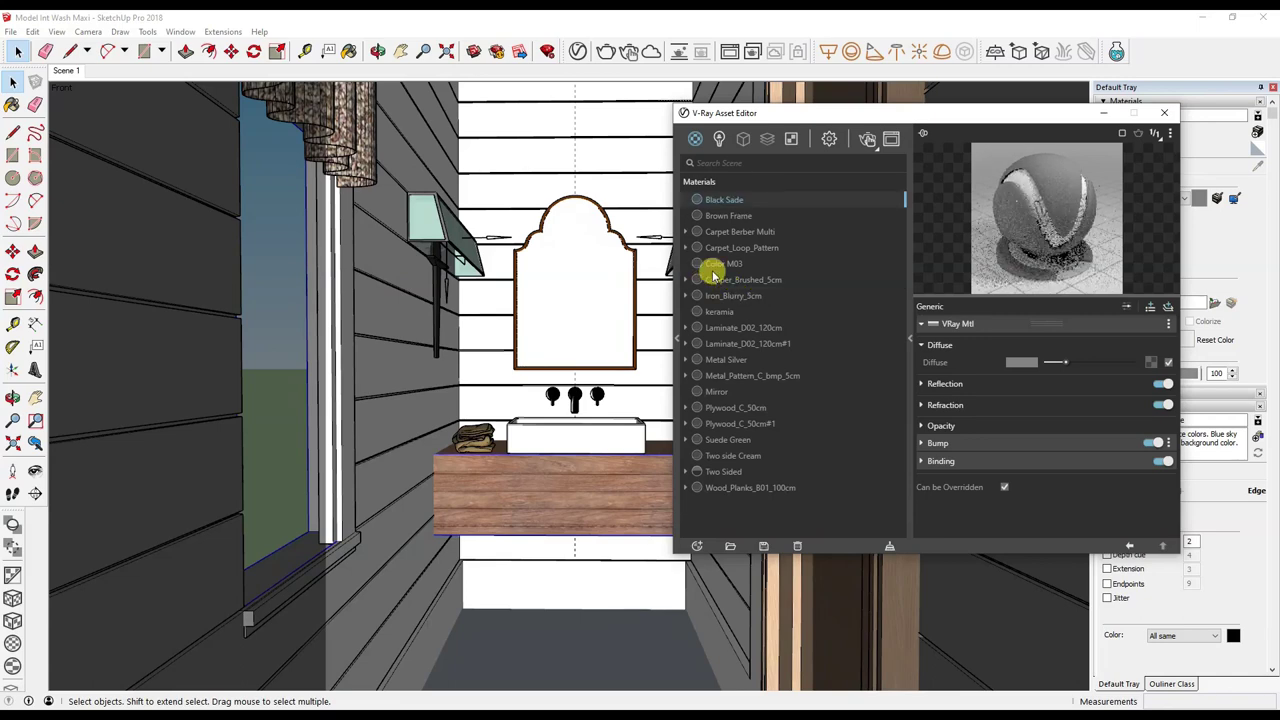
click(1021, 362)
drag(470, 300, 503, 423)
click(775, 188)
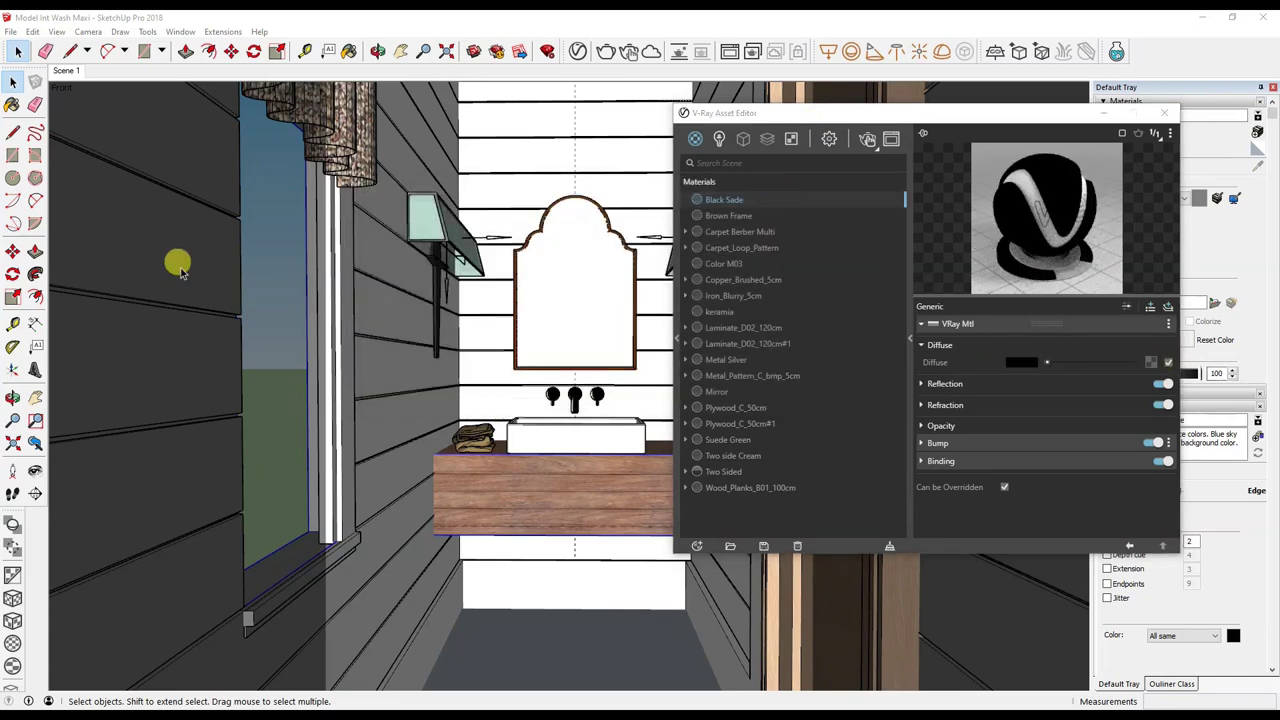
Add a Two Sided material 'Two Side Black Shade' with Black Sade as front and back.
click(695, 138)
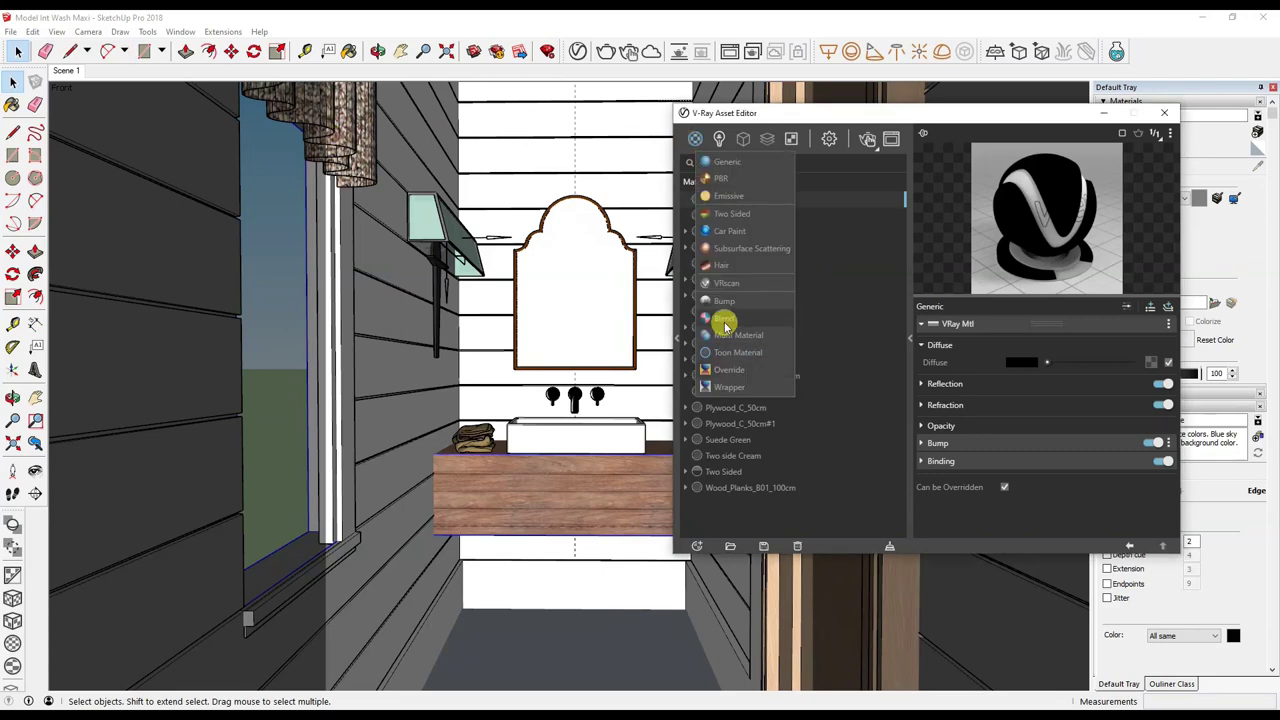
click(748, 232)
double_click(720, 487)
text(Two side Black S)
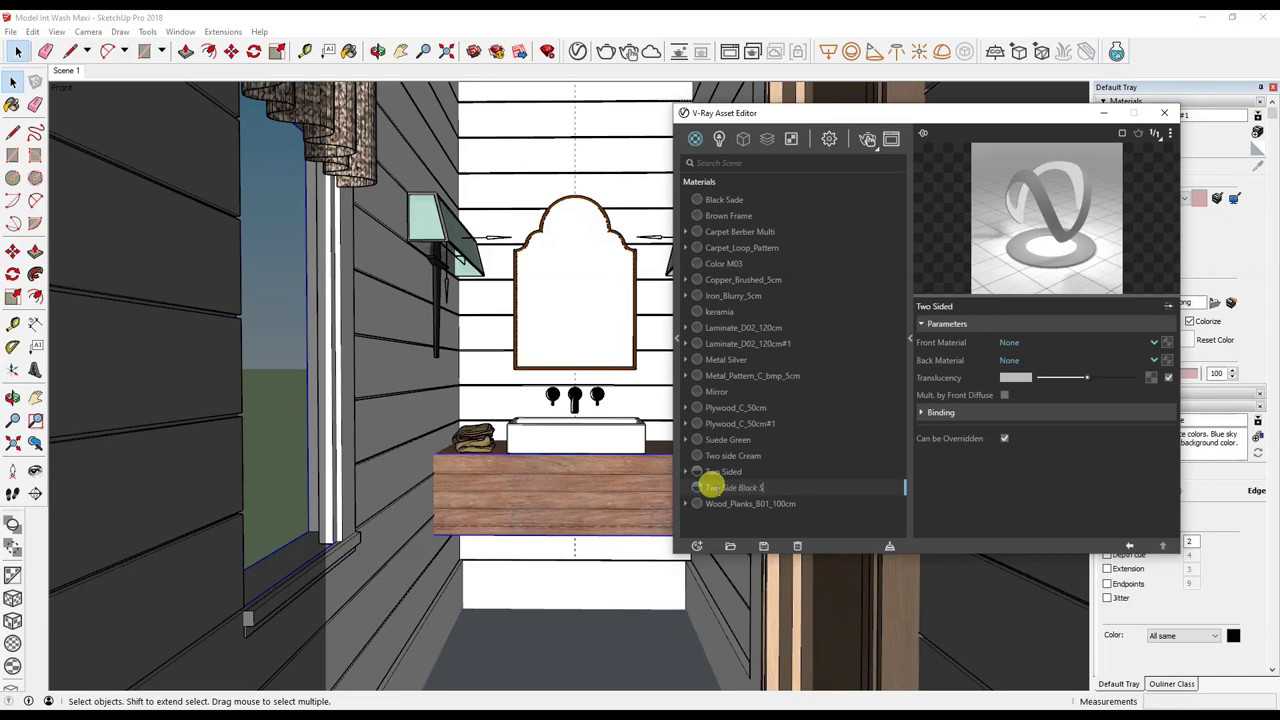
text(hade)
key(Return)
click(1038, 350)
click(1043, 391)
click(1036, 360)
click(1015, 165)
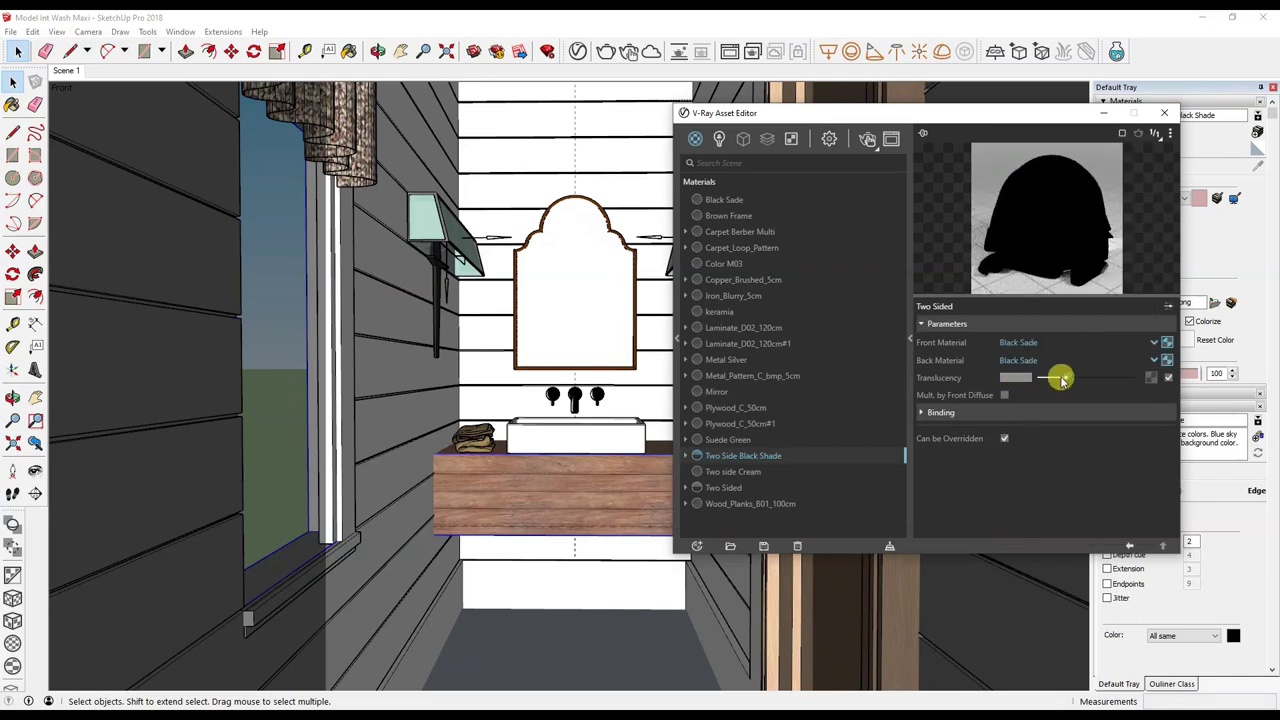
Apply Two Side Black Shade to the curtain group and to its faces inside.
click(365, 140)
right_click(740, 455)
click(755, 352)
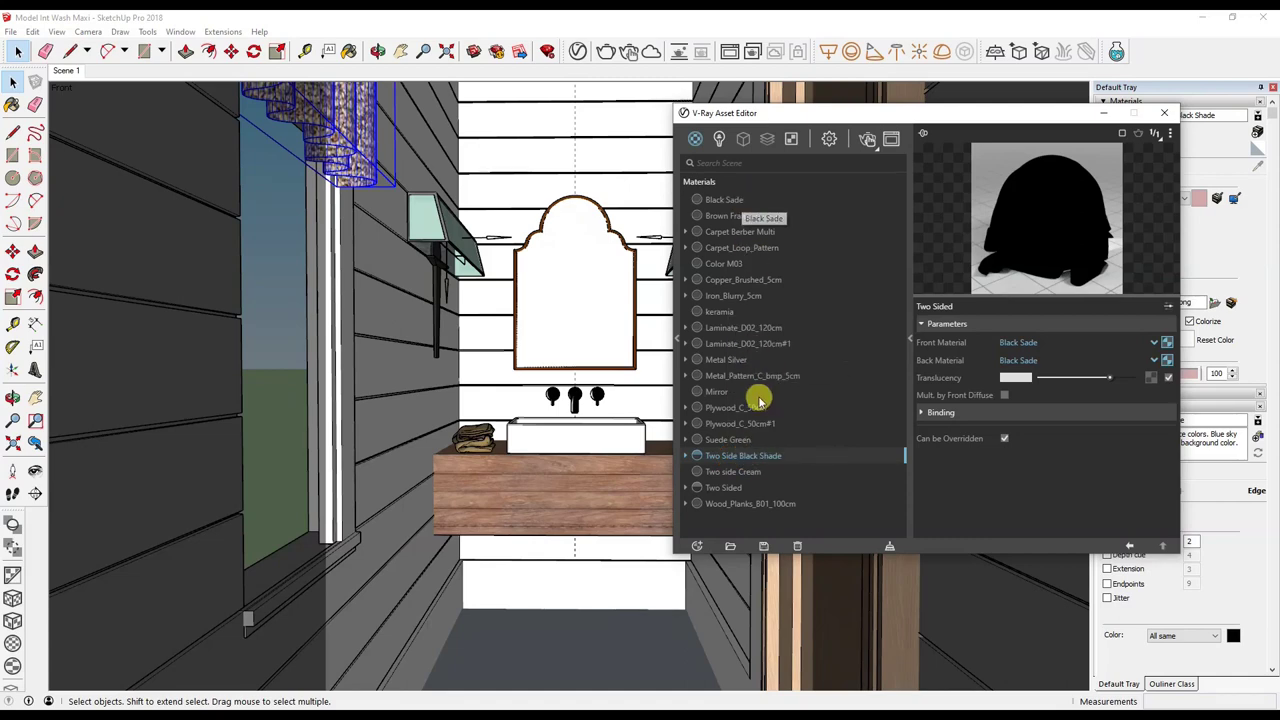
double_click(360, 118)
right_click(720, 456)
click(738, 344)
click(1164, 112)
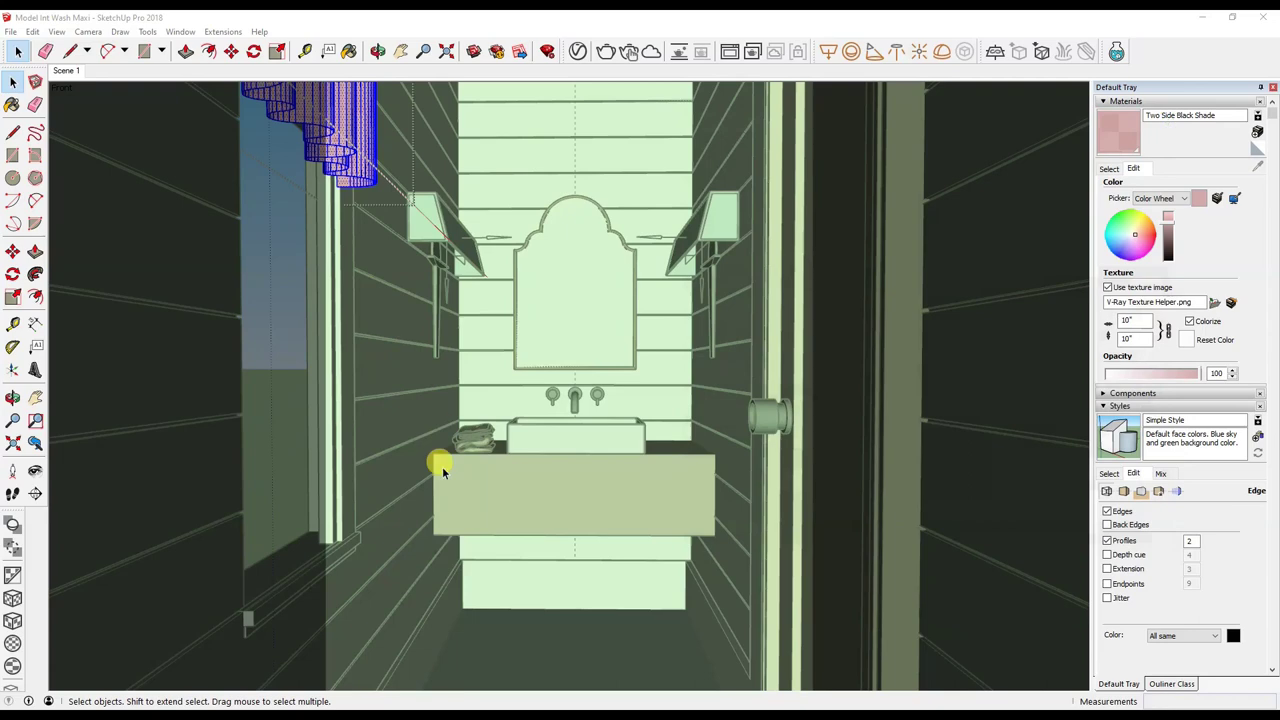
click(500, 643)
Shift the curtain to its new position.
key(m)
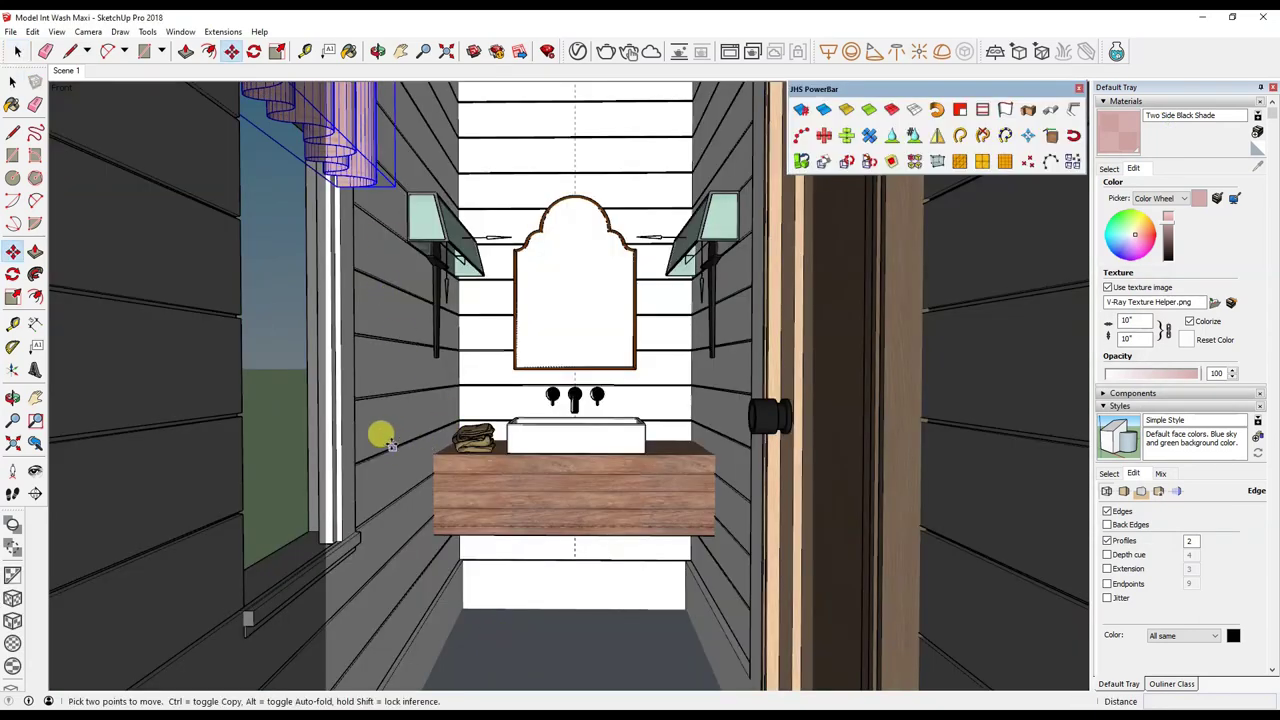
click(457, 434)
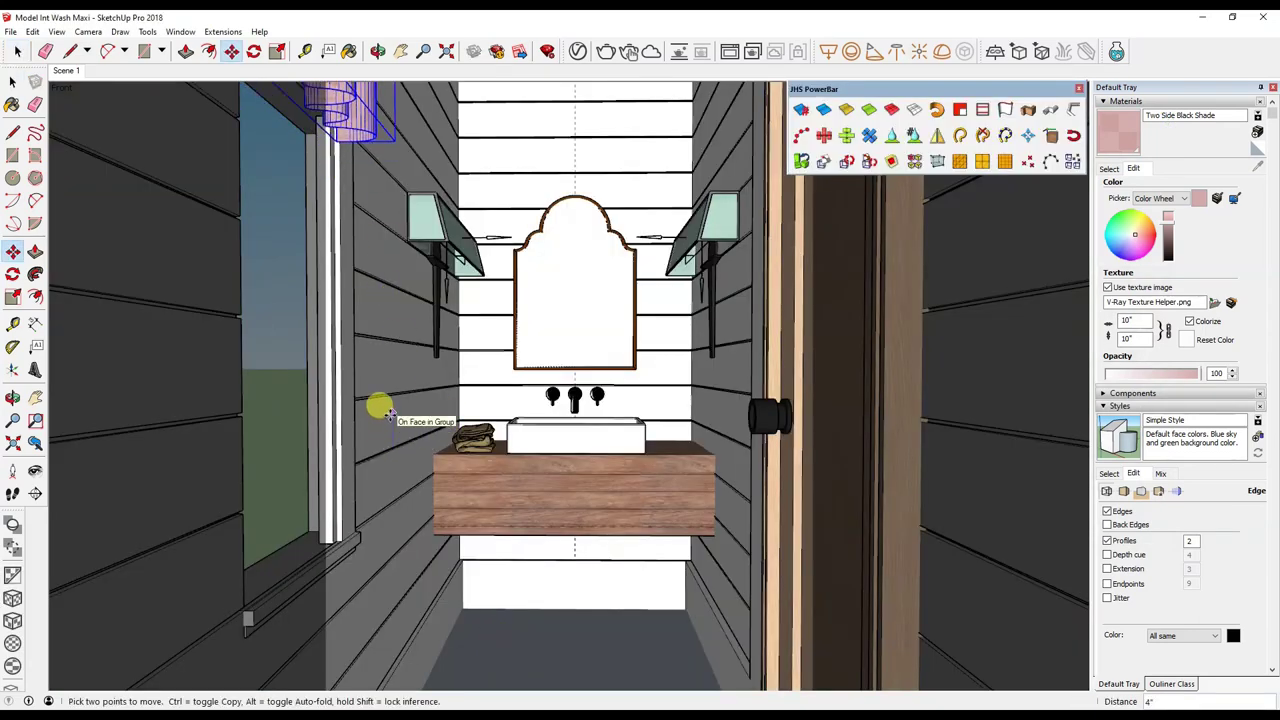
click(382, 405)
key(space)
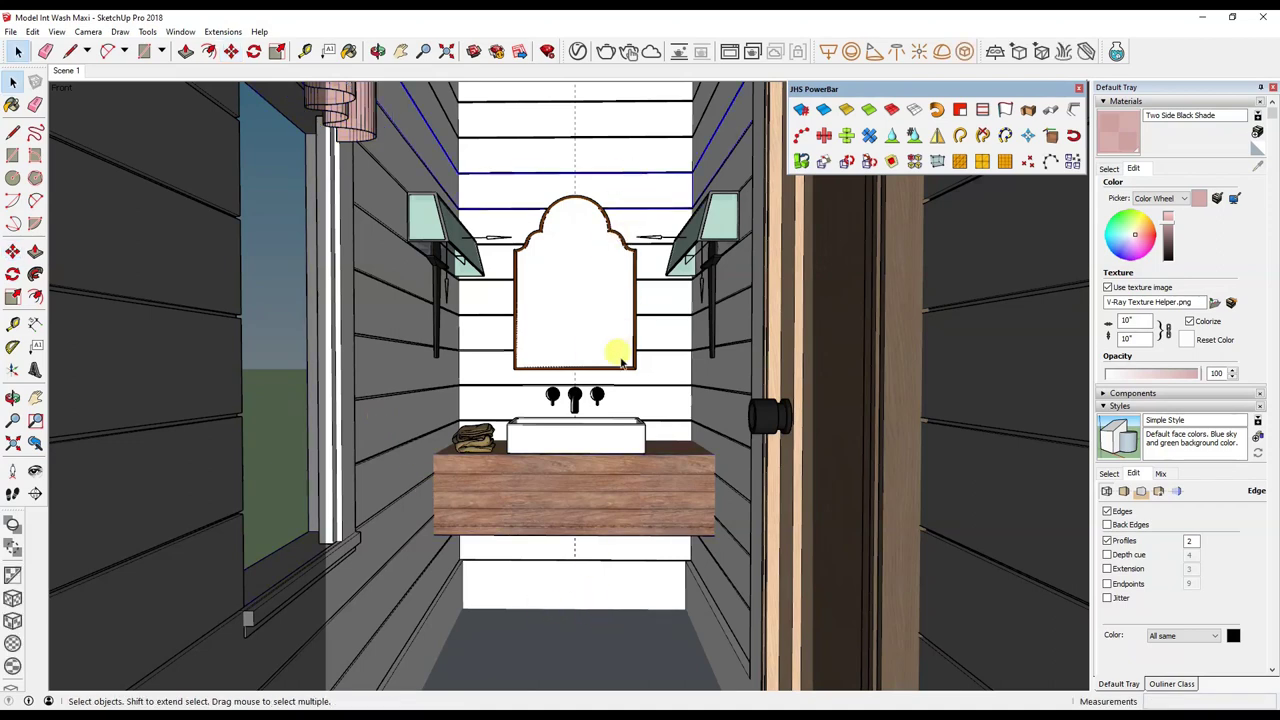
Clear the selection and open the Import browser from the File menu.
click(57, 31)
click(80, 184)
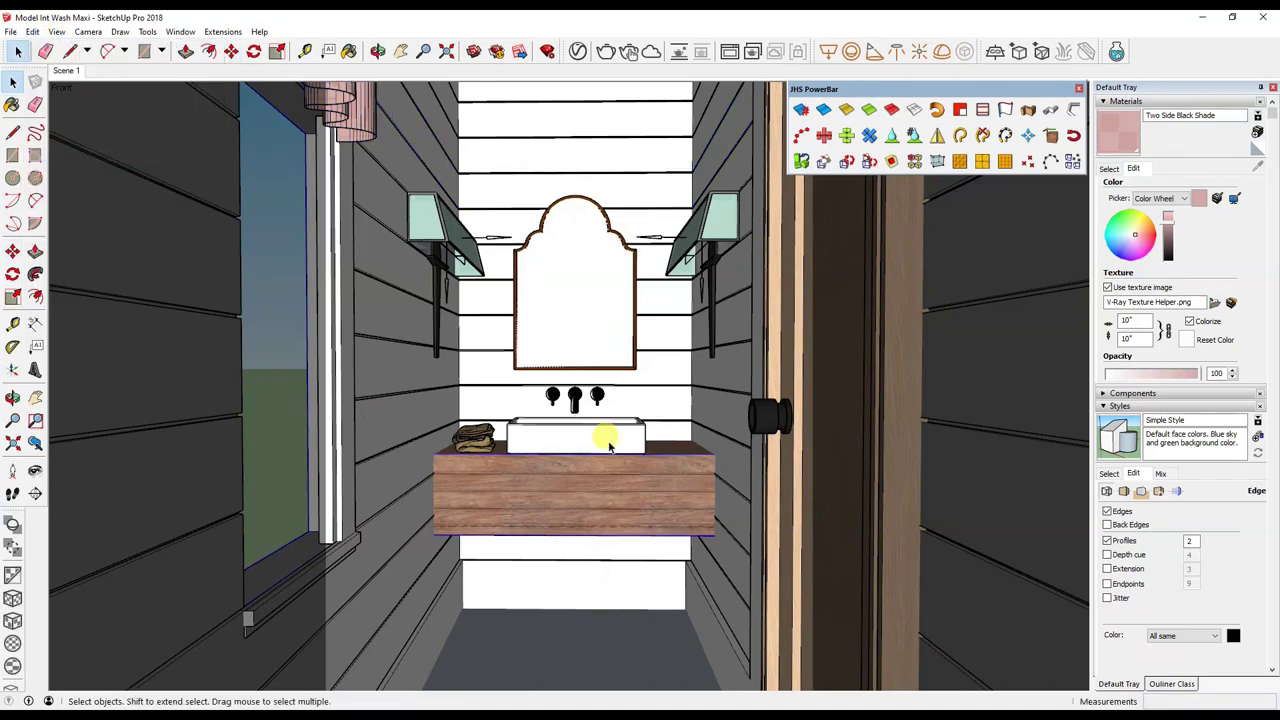
click(11, 31)
click(40, 231)
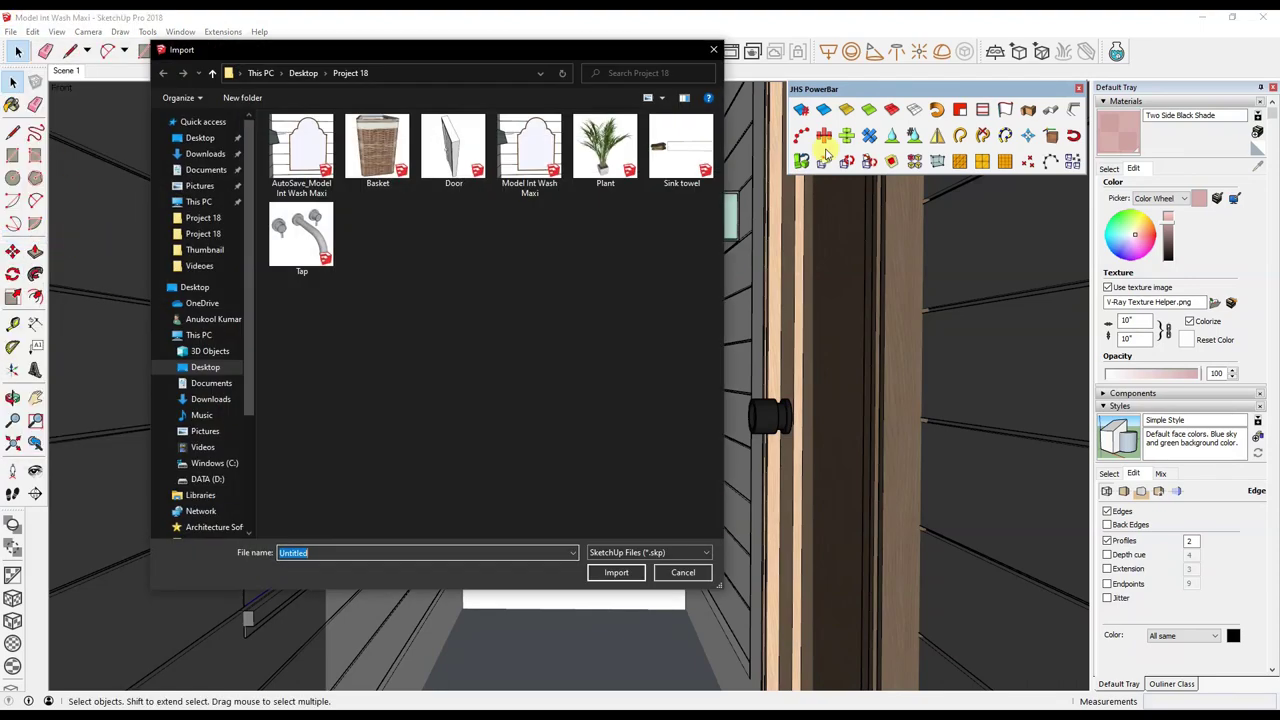
Import Basket.skp and place the basket on the floor under the vanity.
click(713, 47)
click(11, 31)
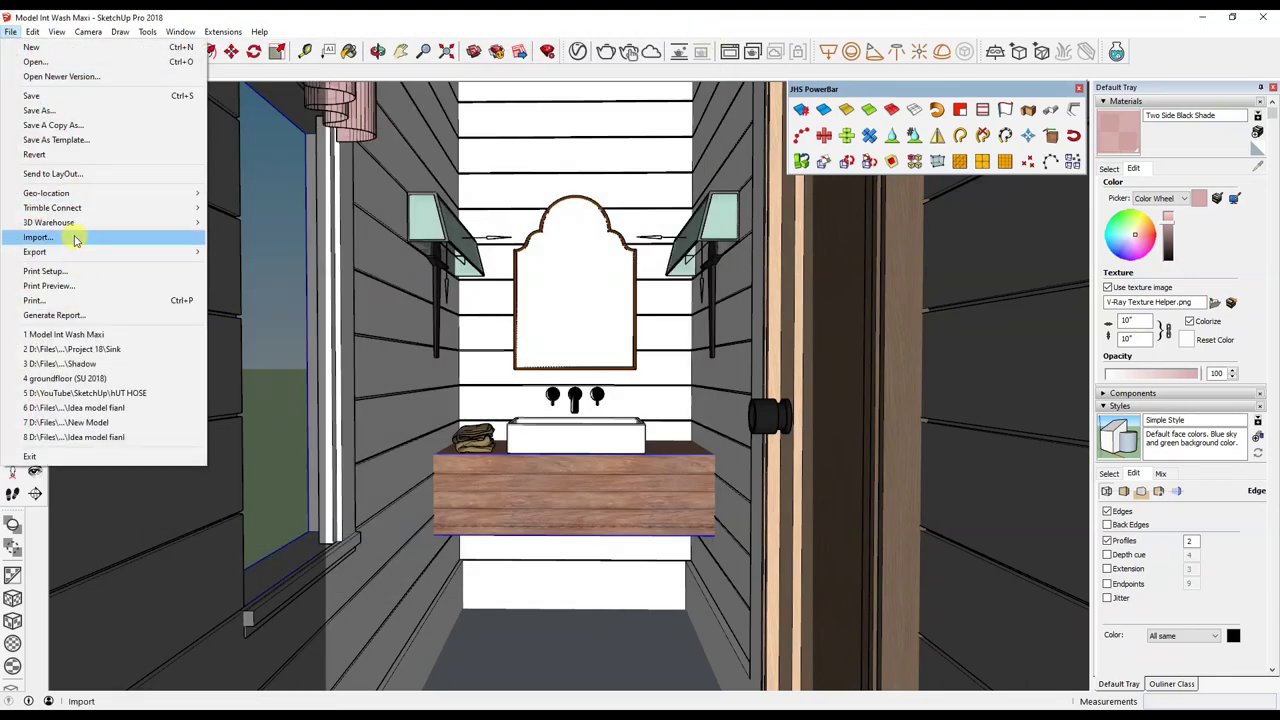
click(40, 231)
mouse_move(414, 55)
mouse_down()
mouse_move(486, 120)
mouse_move(480, 157)
mouse_up()
click(467, 263)
click(681, 675)
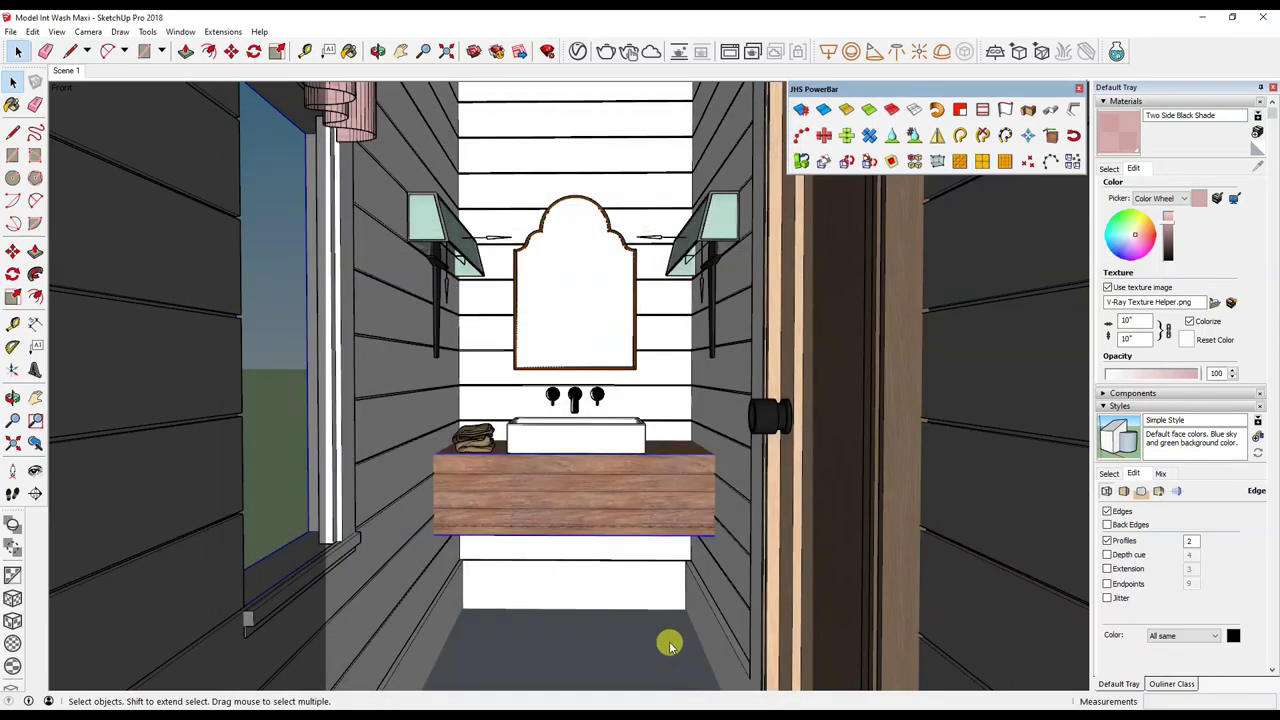
click(463, 678)
Copy the basket to the right under the vanity and rotate the copy.
mouse_move(518, 658)
middle_down()
mouse_move(571, 491)
mouse_move(586, 563)
mouse_move(609, 556)
mouse_move(557, 366)
mouse_move(565, 592)
middle_up()
key(ctrl)
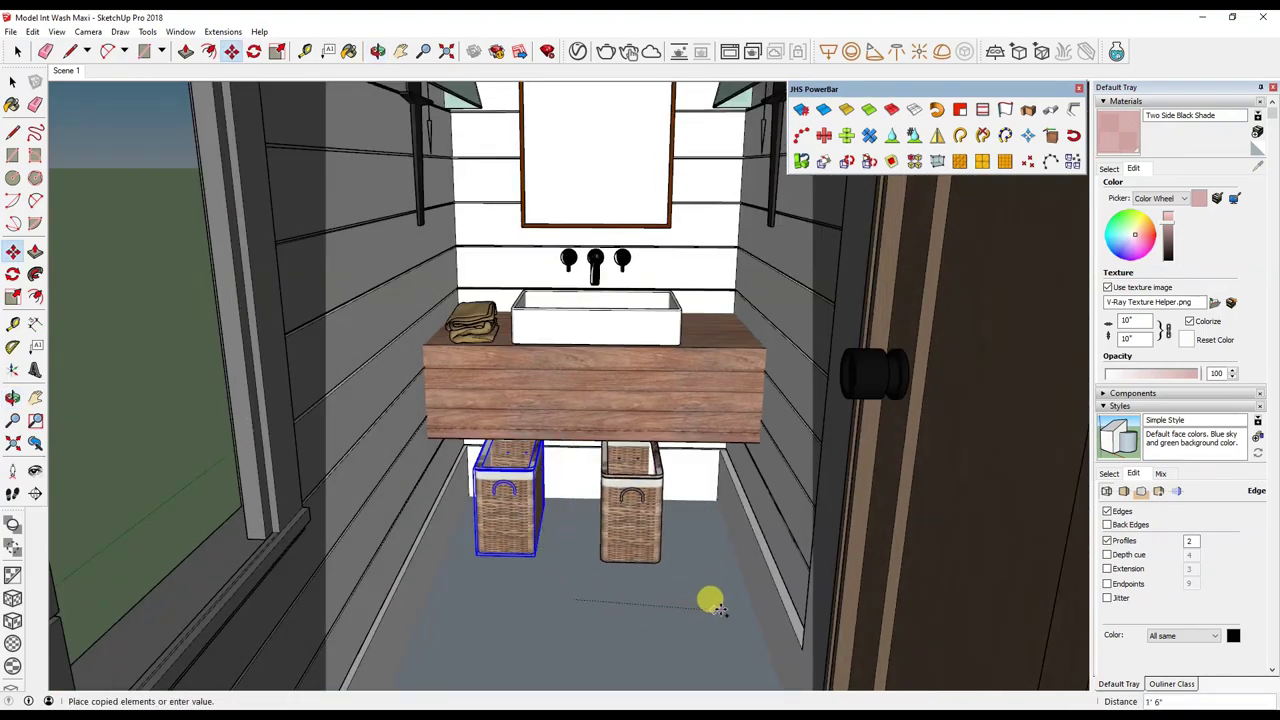
click(714, 588)
mouse_move(714, 588)
middle_down()
mouse_move(634, 577)
mouse_move(618, 545)
mouse_move(505, 497)
middle_up()
key(q)
click(618, 545)
click(651, 543)
key(space)
click(550, 566)
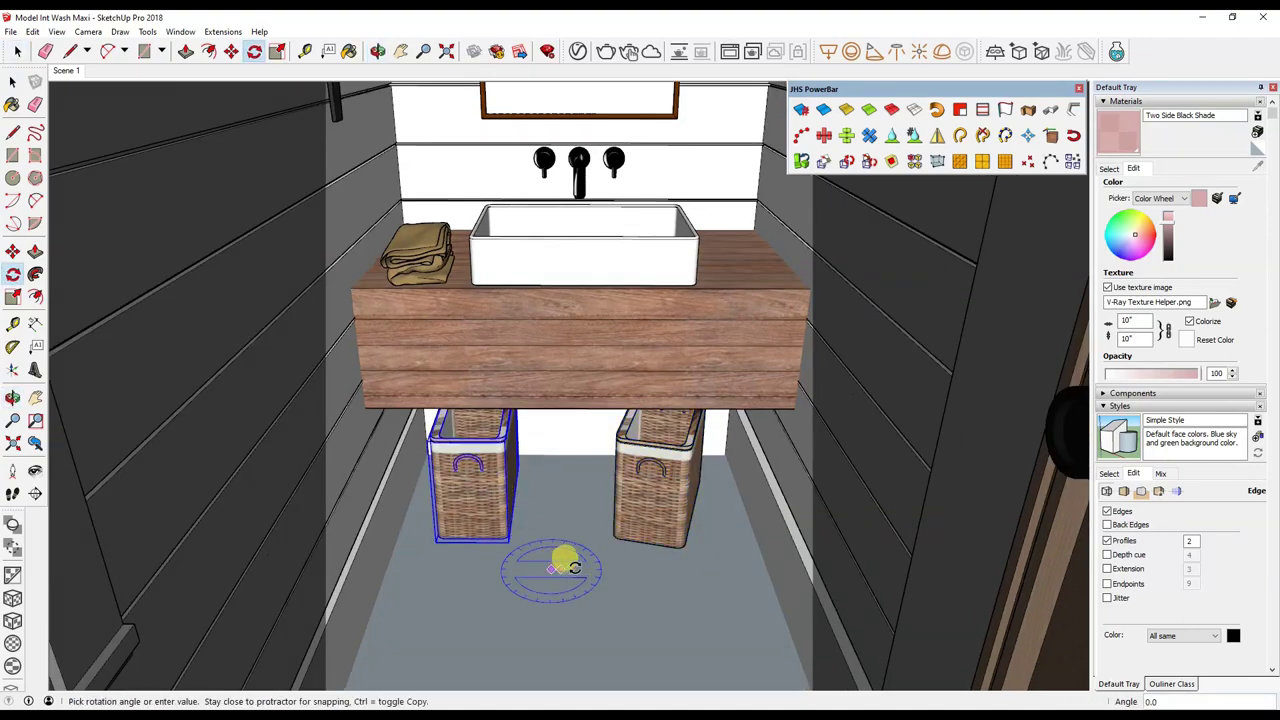
key(space)
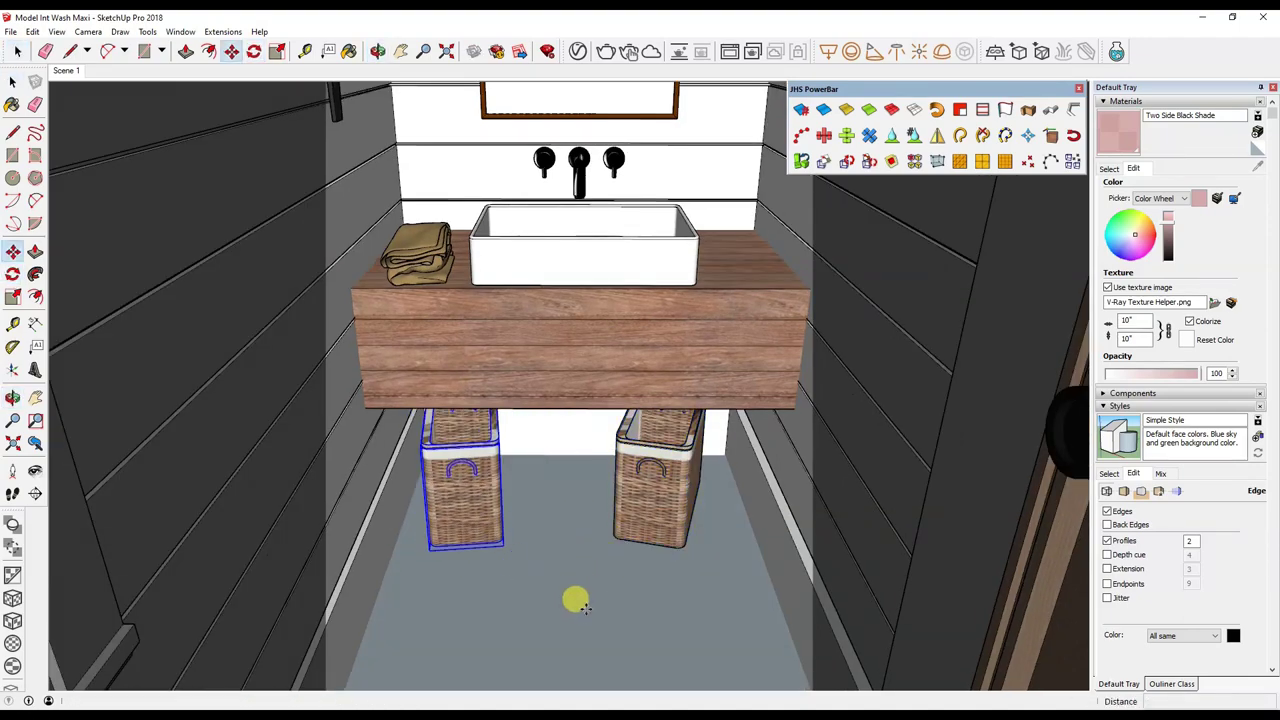
click(651, 528)
mouse_move(651, 528)
middle_down()
mouse_move(466, 457)
mouse_move(577, 557)
middle_up()
Select the sink and towel, then return to the saved Scene 1 view.
key(m)
mouse_move(630, 612)
middle_down()
mouse_move(586, 366)
mouse_move(603, 620)
mouse_move(580, 620)
mouse_move(591, 603)
middle_up()
key(space)
click(504, 360)
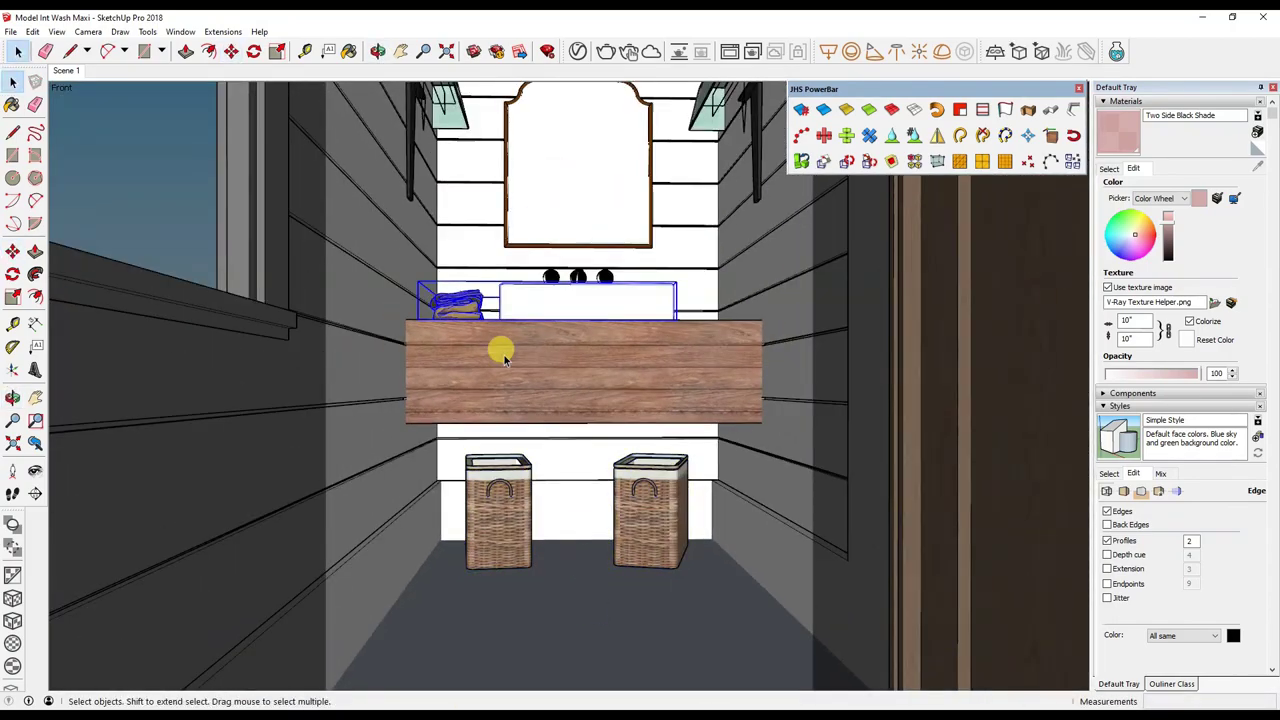
click(65, 72)
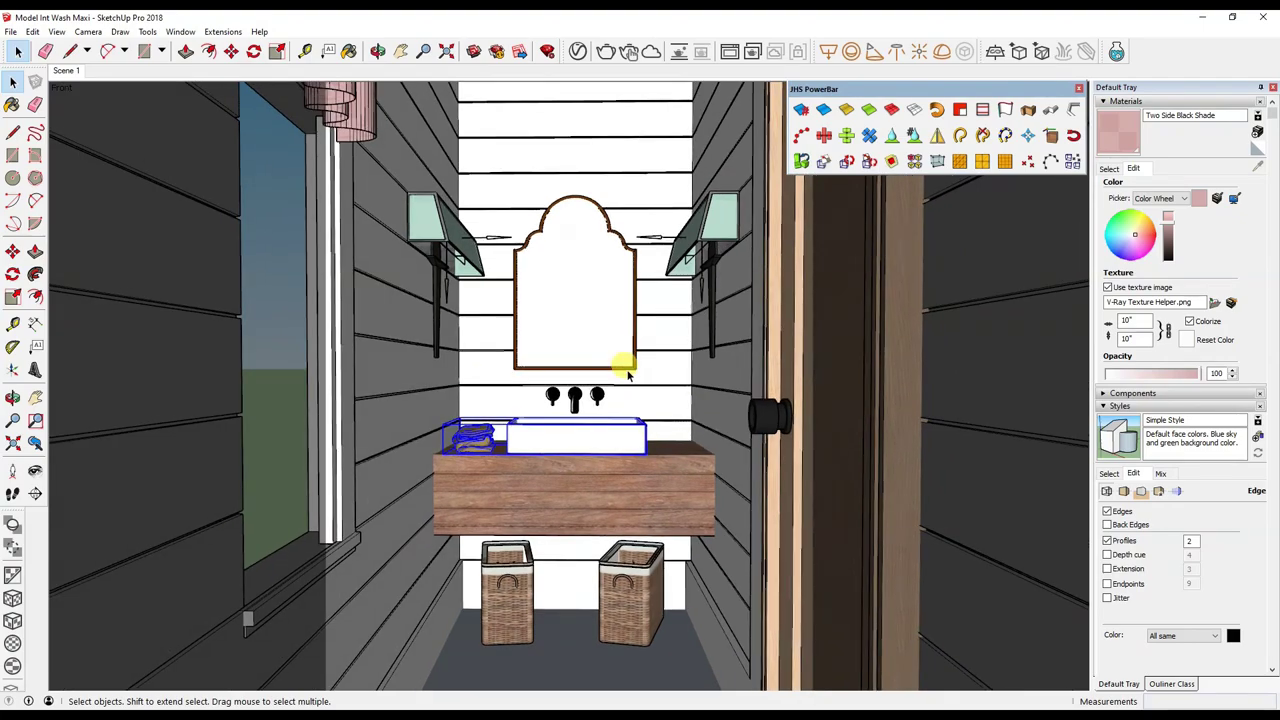
mouse_move(610, 468)
middle_down()
mouse_move(686, 349)
mouse_move(654, 363)
mouse_move(492, 192)
middle_up()
Run a V-Ray test render of the washroom, then close the render window.
click(578, 51)
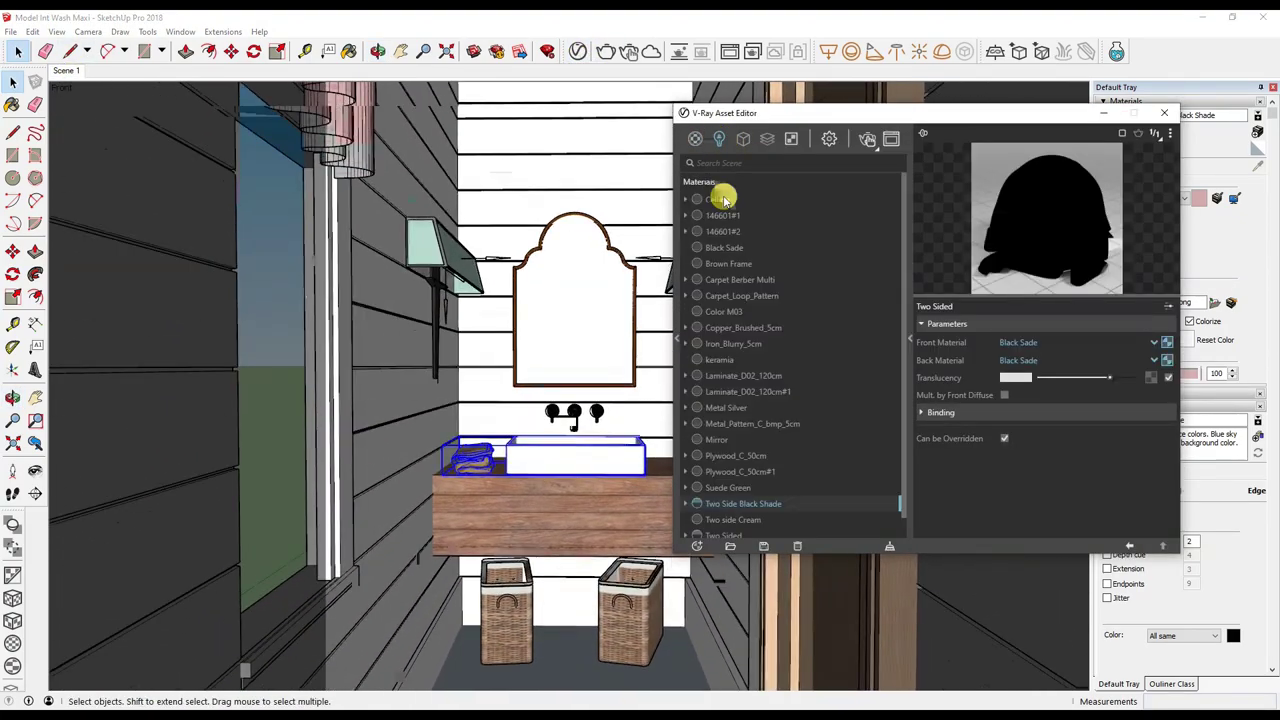
click(719, 138)
click(858, 140)
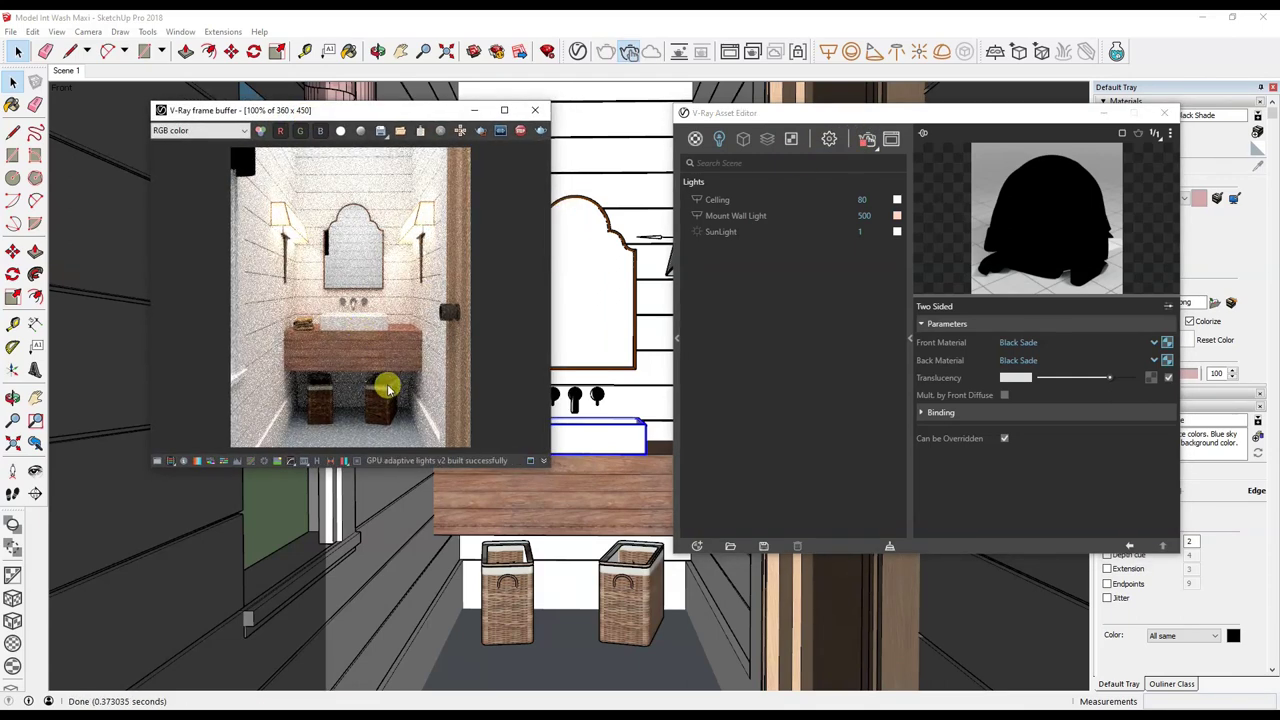
drag(417, 113, 449, 109)
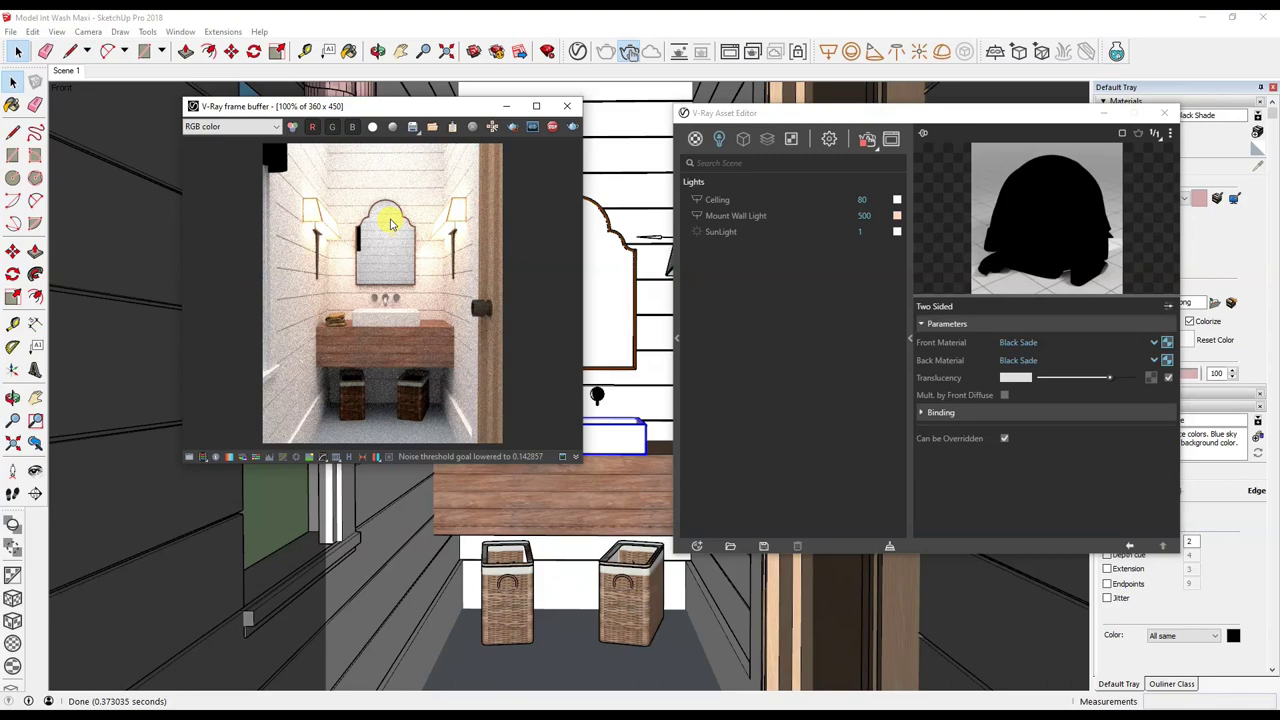
scroll(386, 231, up, 1)
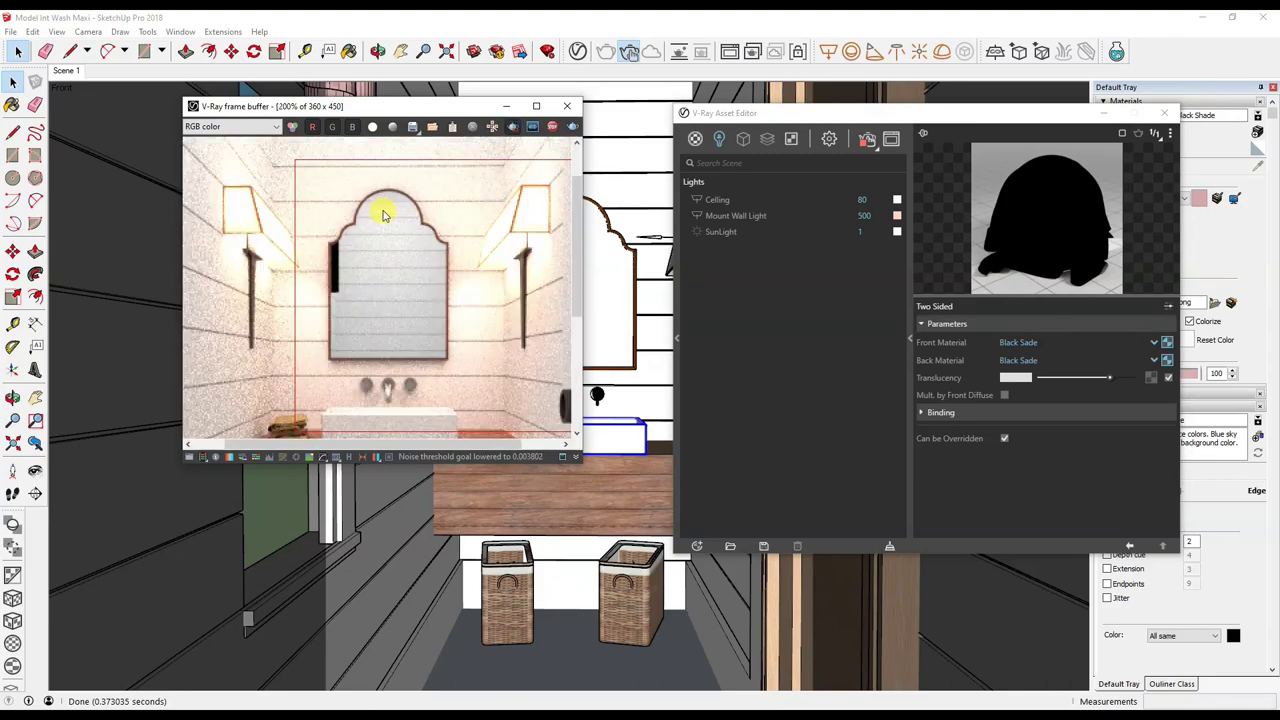
scroll(350, 278, down, 1)
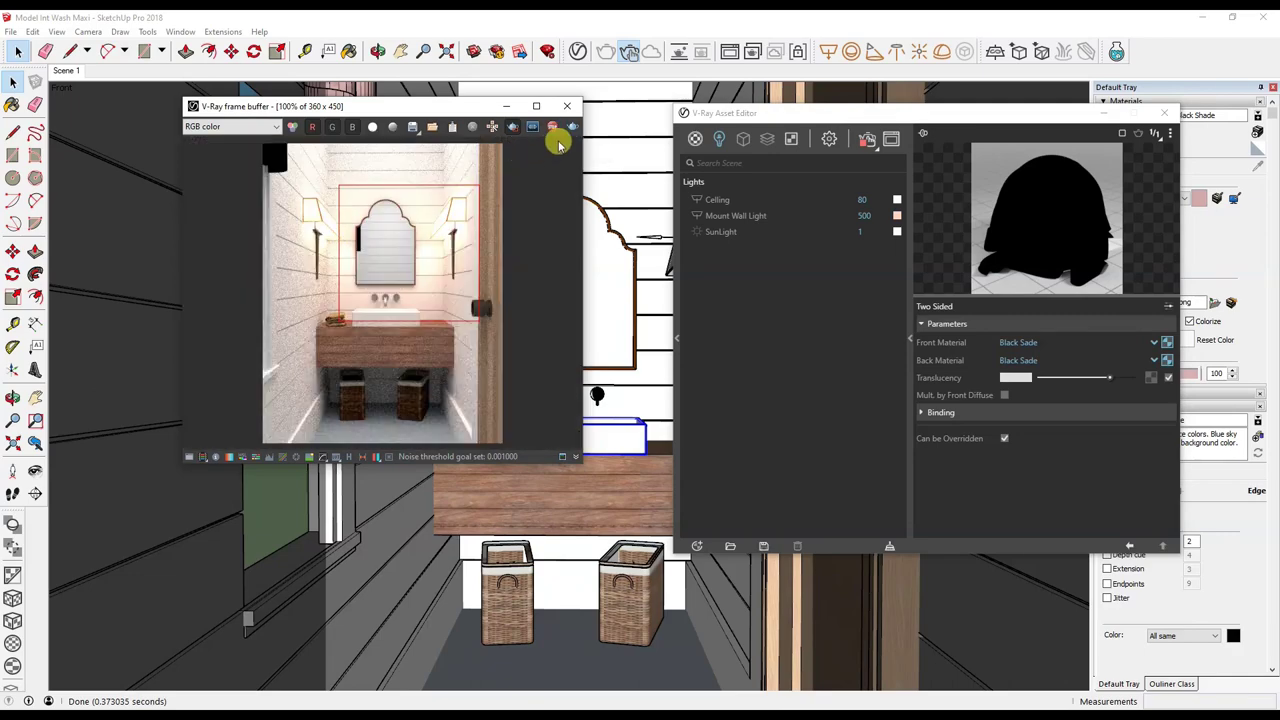
click(567, 105)
Hide the curtain and the wall lamp.
middle_drag(367, 215, 329, 286)
click(300, 223)
right_click(292, 205)
click(314, 251)
middle_drag(340, 105, 354, 120)
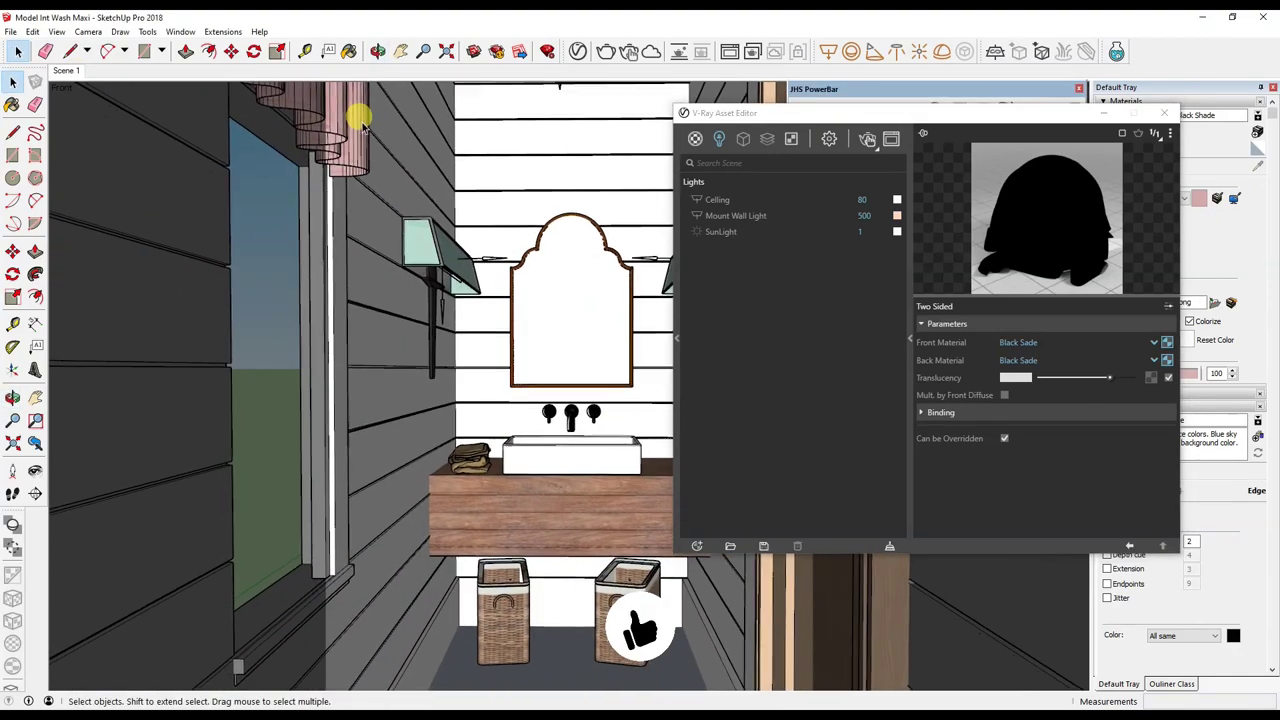
right_click(355, 122)
click(386, 170)
Render the full image with region rendering off, then stop and close both V-Ray windows.
click(628, 51)
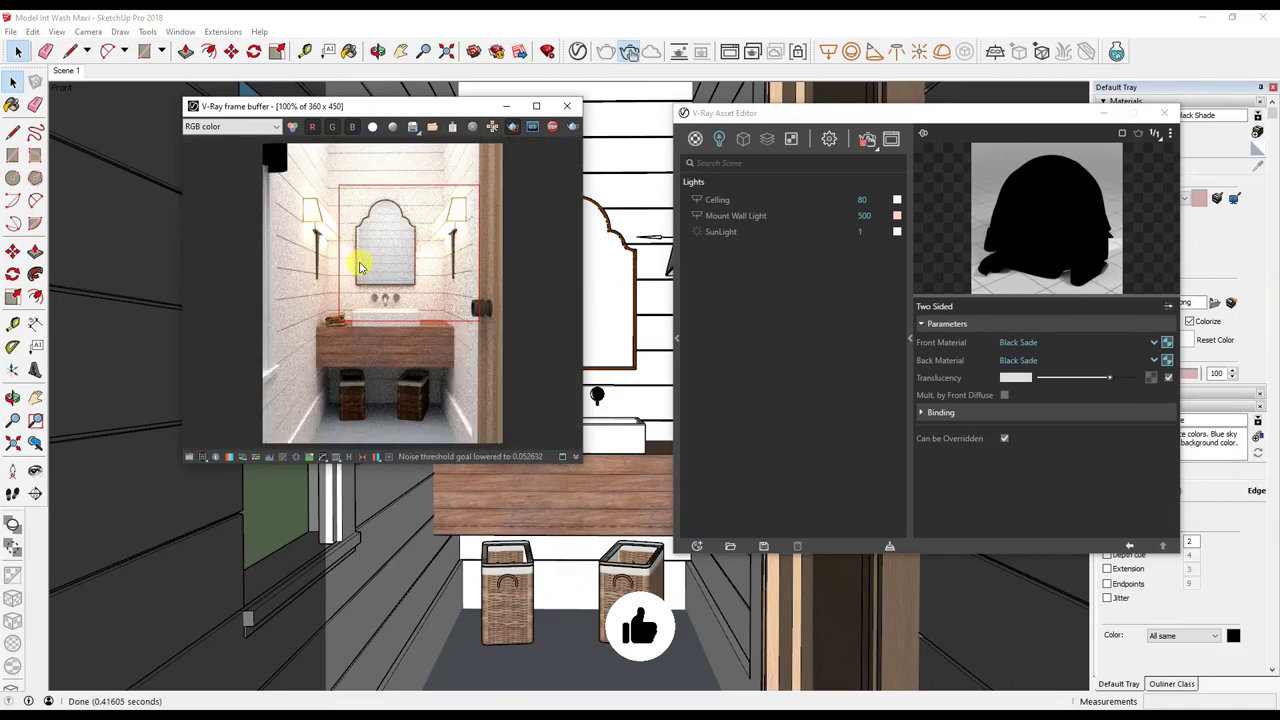
click(512, 126)
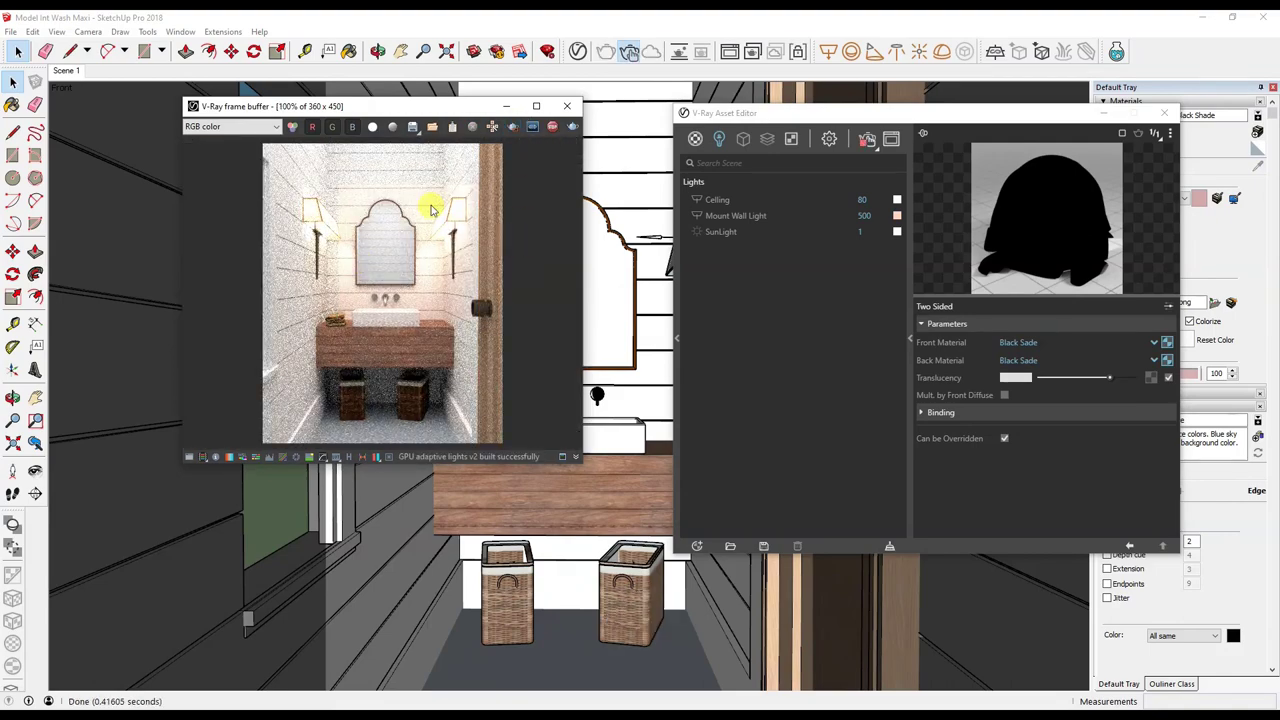
scroll(320, 277, up, 2)
scroll(337, 306, down, 2)
mouse_move(413, 108)
mouse_down()
mouse_move(563, 200)
mouse_move(563, 173)
mouse_up()
click(705, 194)
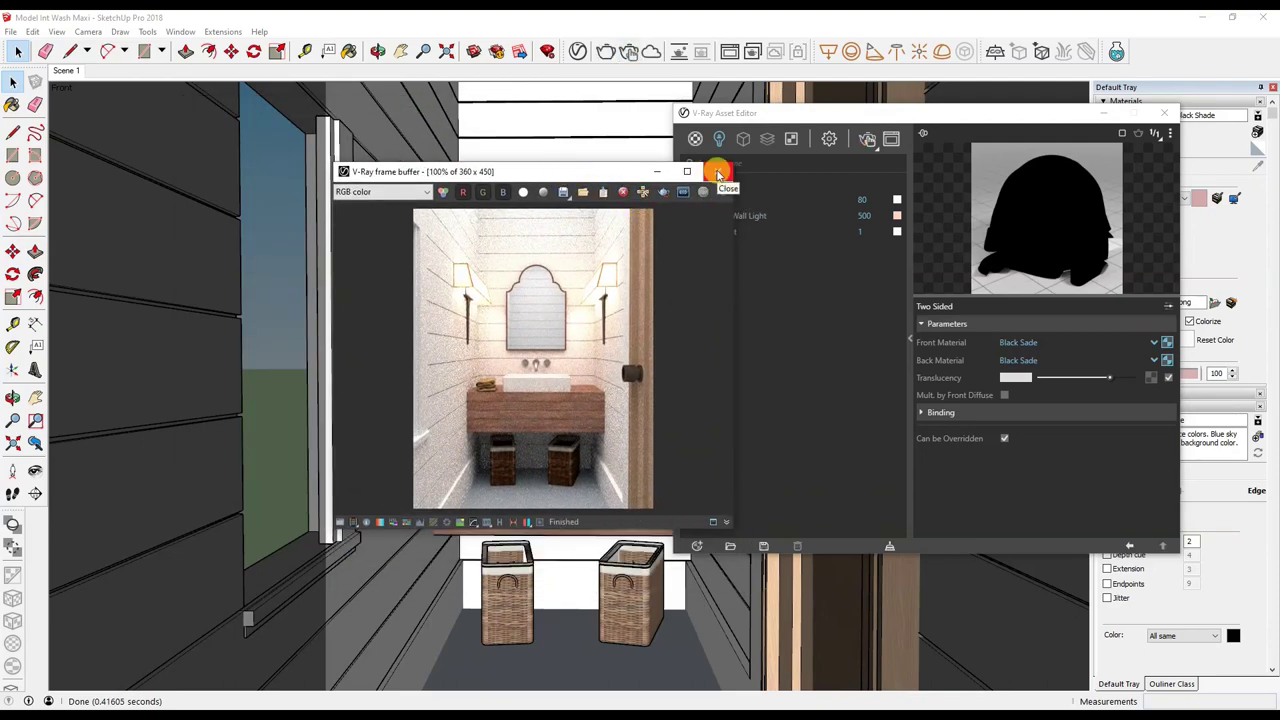
click(718, 174)
click(1164, 113)
click(35, 470)
Download the Frames model from 3D Warehouse directly into the washroom model.
mouse_move(135, 460)
mouse_down()
mouse_move(429, 429)
mouse_move(1006, 434)
mouse_move(257, 380)
mouse_up()
click(33, 397)
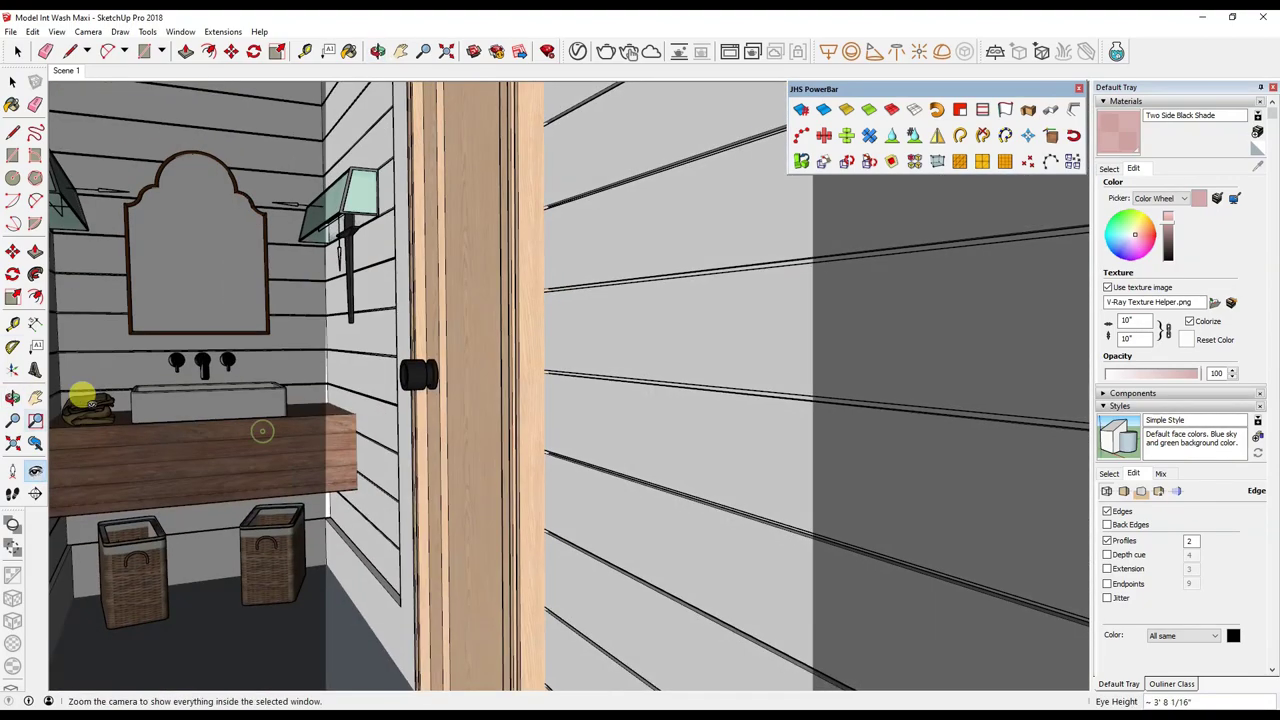
middle_drag(260, 429, 286, 286)
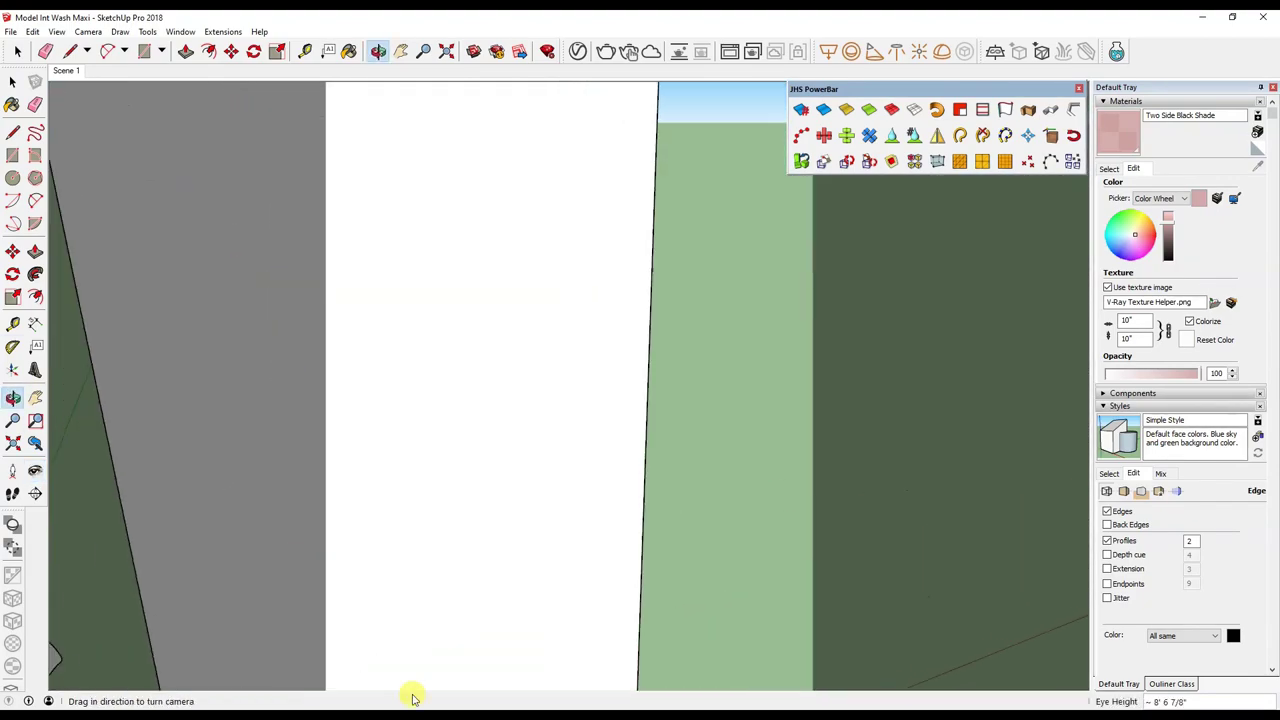
scroll(537, 414, down, 5)
mouse_move(537, 414)
middle_down()
mouse_move(409, 600)
mouse_move(397, 420)
mouse_move(606, 506)
mouse_move(677, 400)
middle_up()
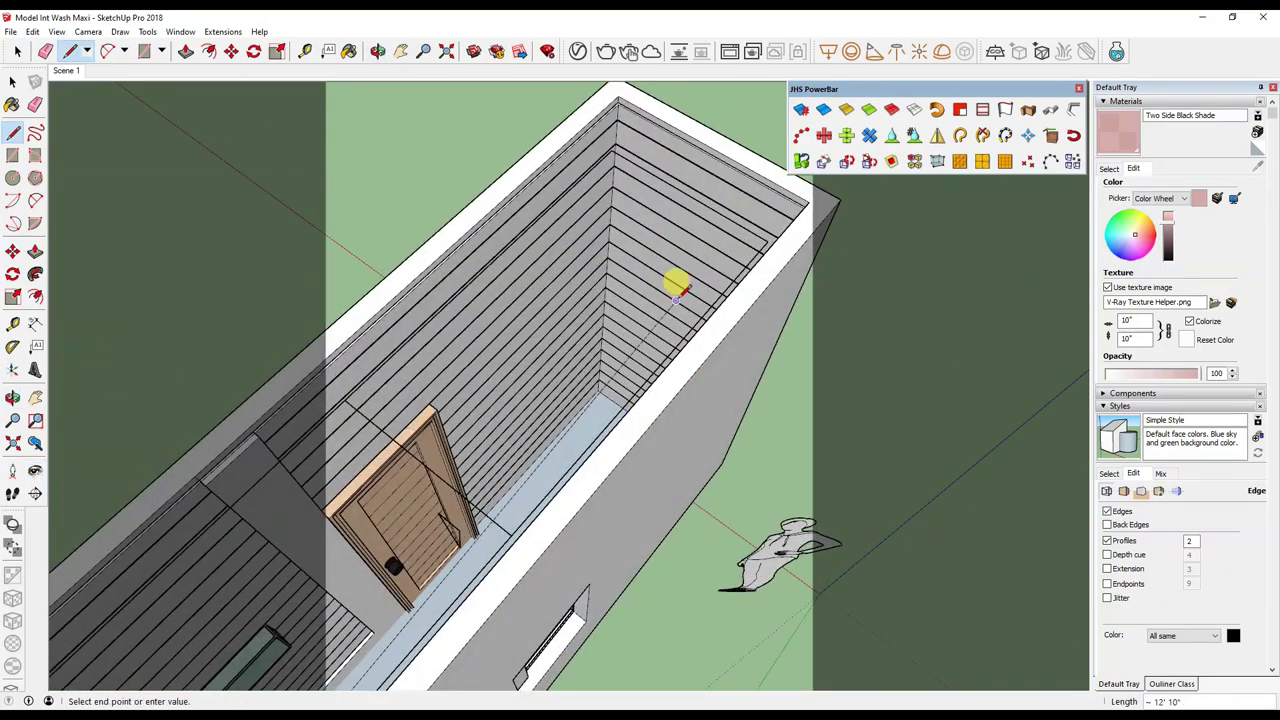
middle_drag(674, 280, 668, 338)
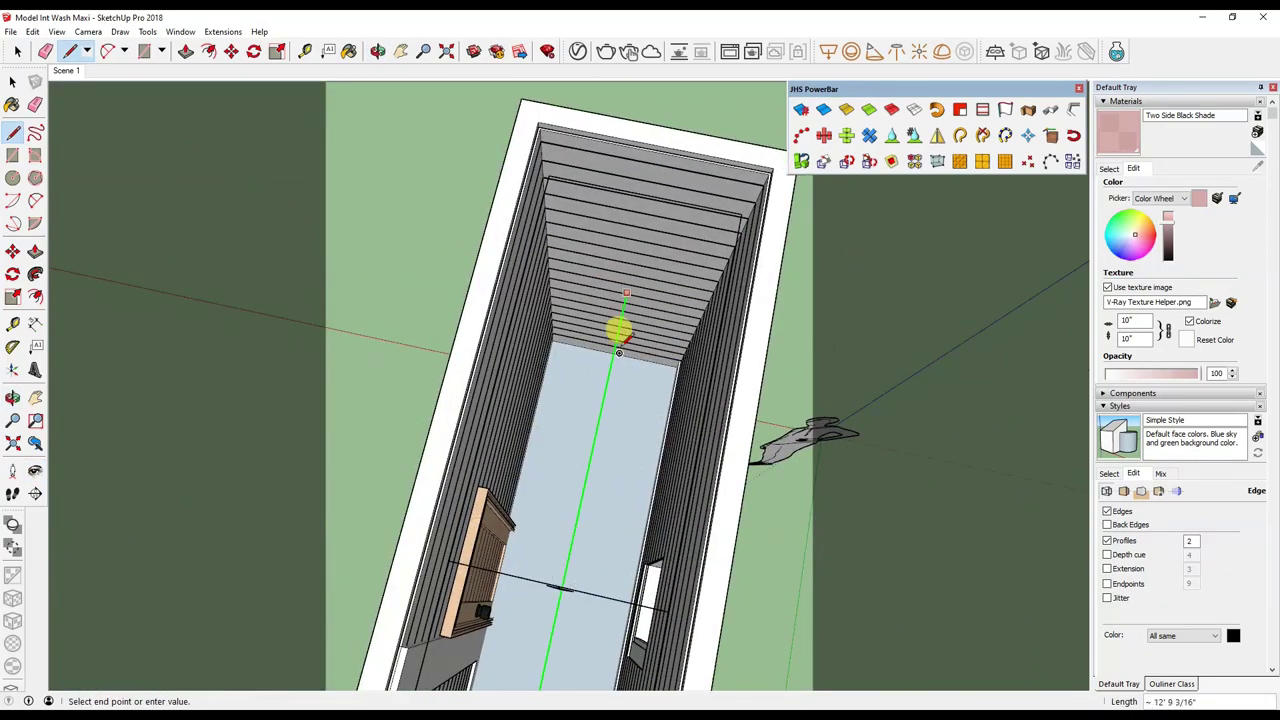
mouse_move(628, 293)
middle_down()
mouse_move(651, 223)
mouse_move(623, 354)
mouse_move(864, 233)
middle_up()
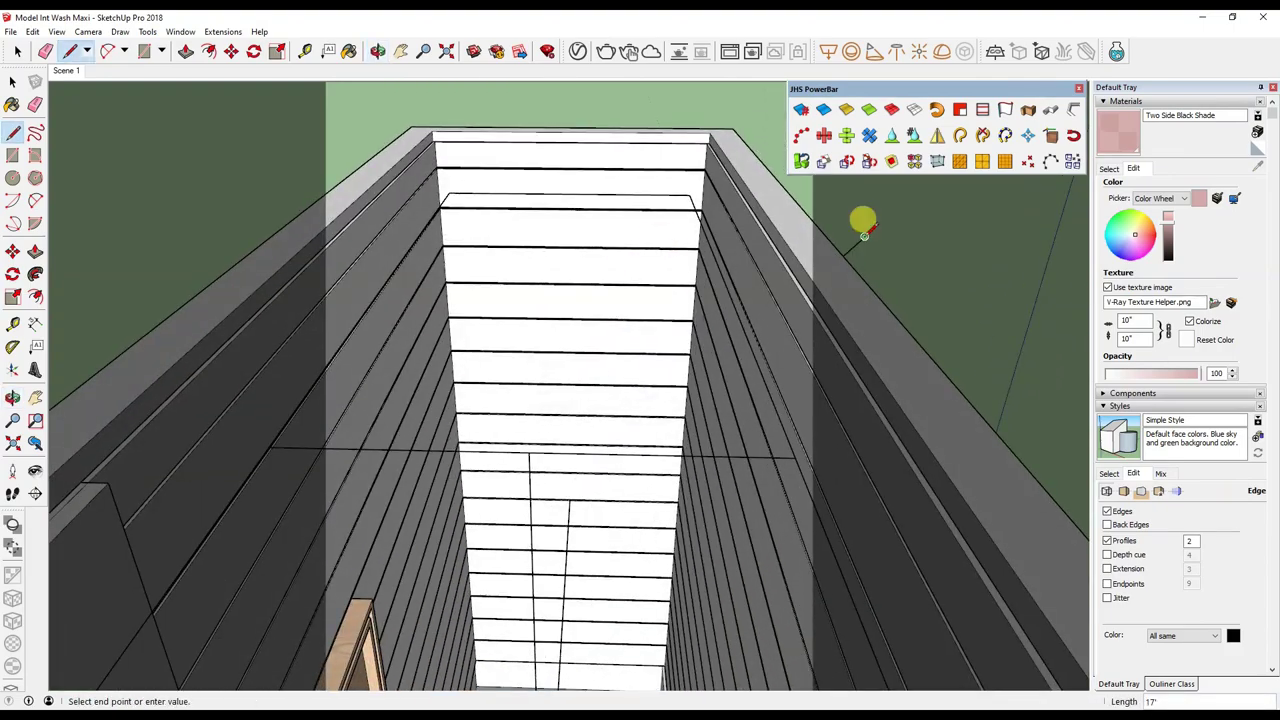
key(ctrl+z)
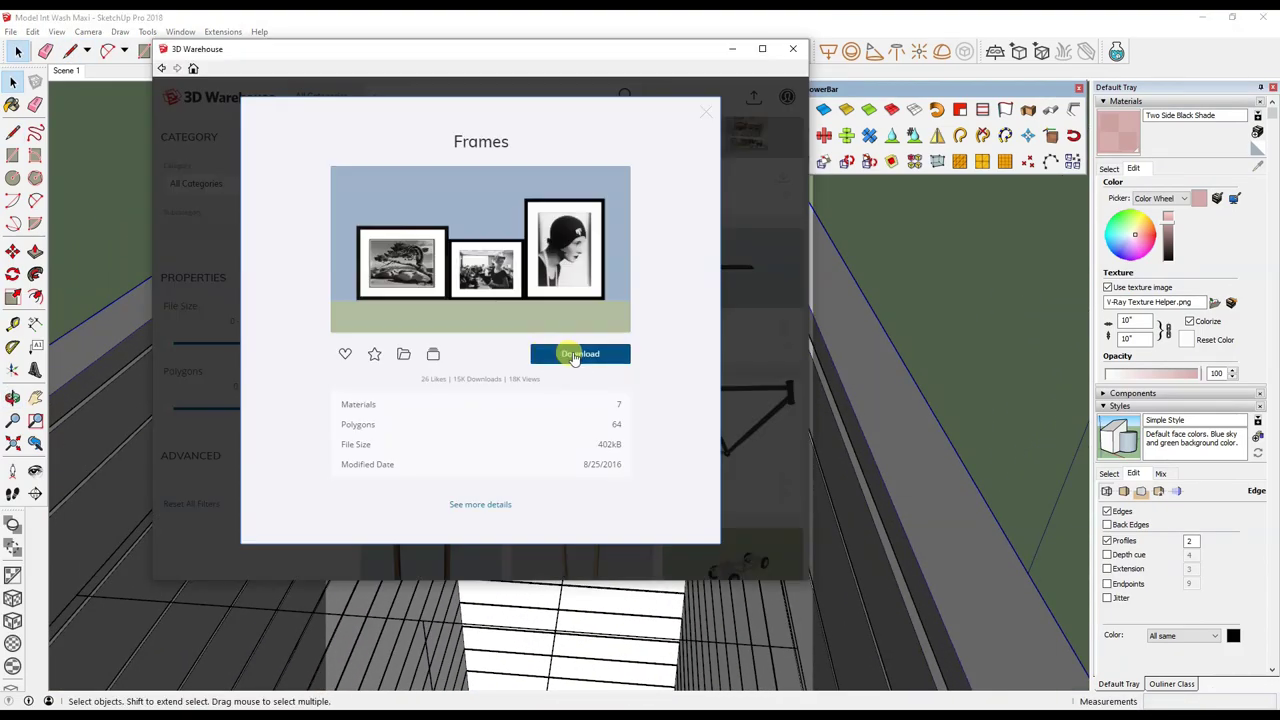
click(572, 354)
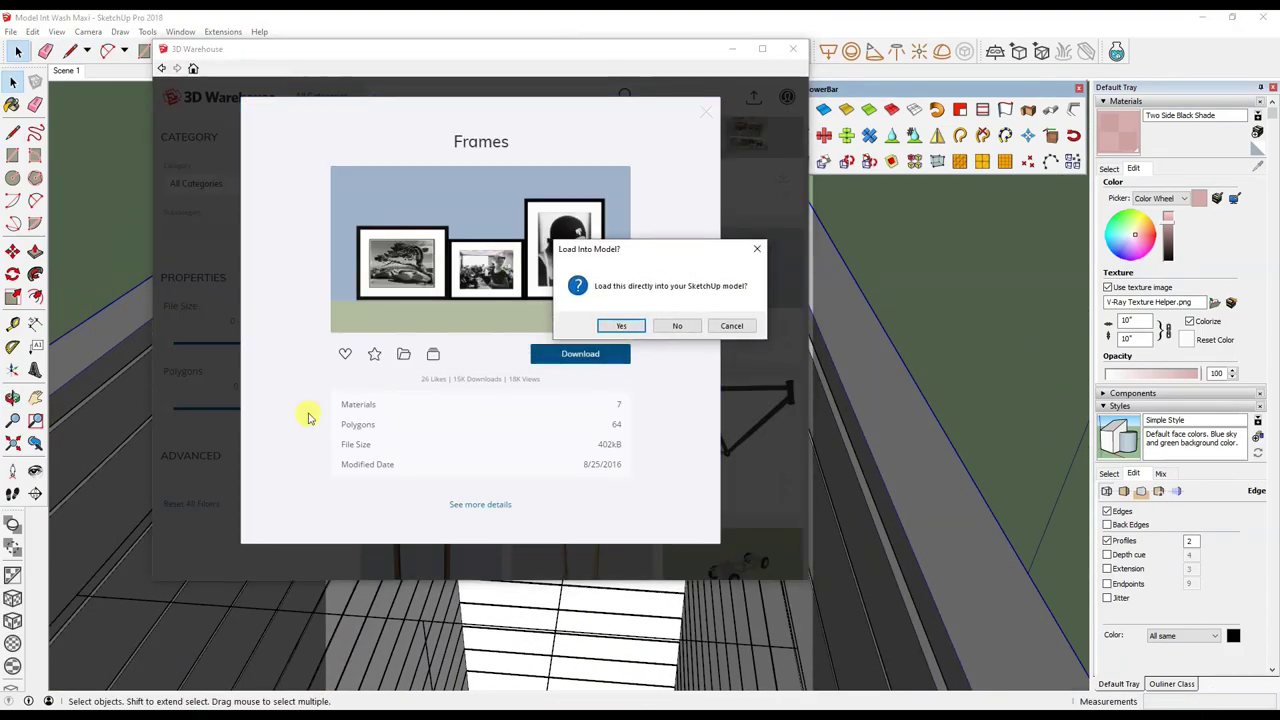
click(621, 325)
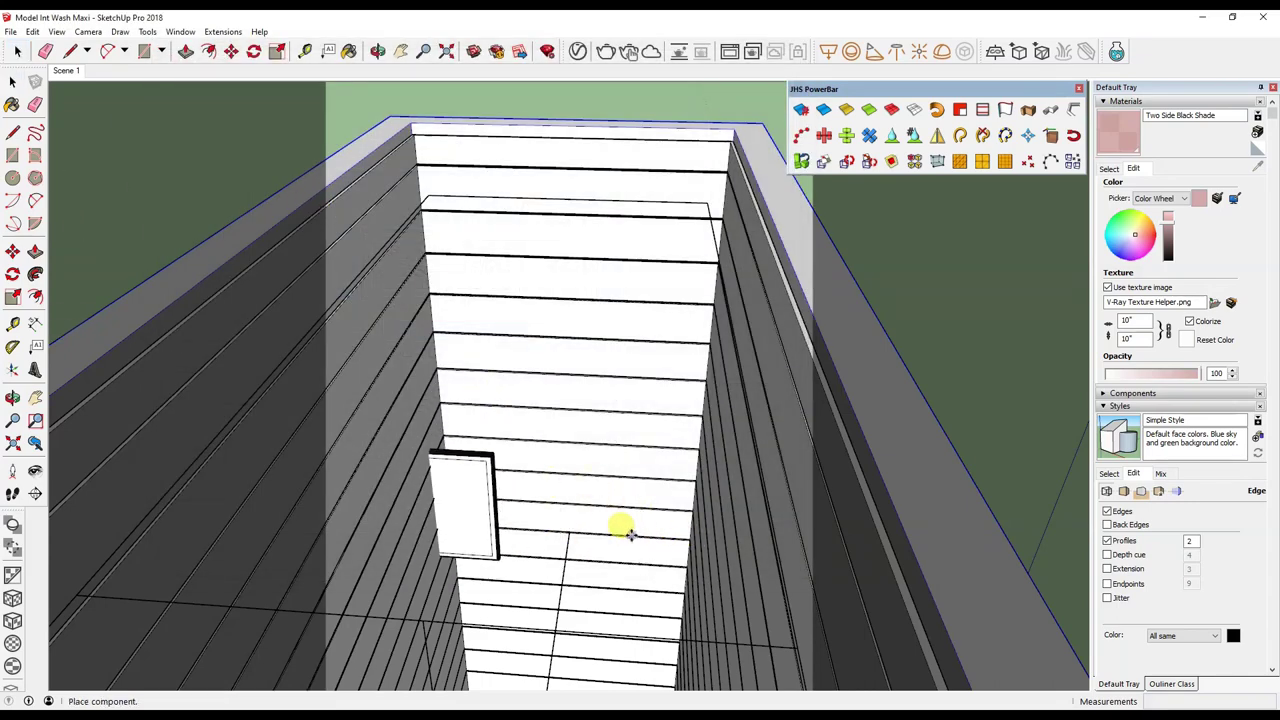
Place the frames component against the wall and rotate it to face into the room.
click(539, 535)
key(q)
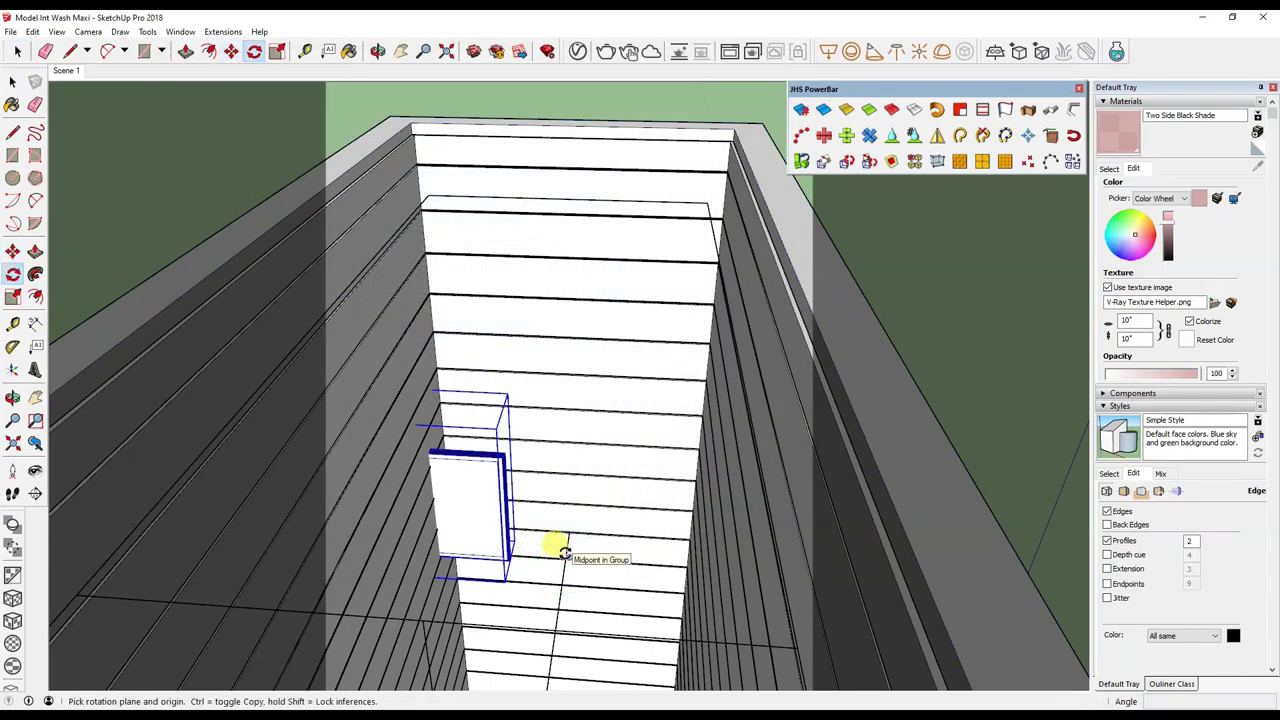
click(561, 571)
click(557, 591)
mouse_move(471, 563)
middle_down()
mouse_move(552, 458)
mouse_move(703, 330)
mouse_move(571, 349)
mouse_move(663, 434)
middle_up()
Move the frames component along the wall, sliding it to the left.
key(m)
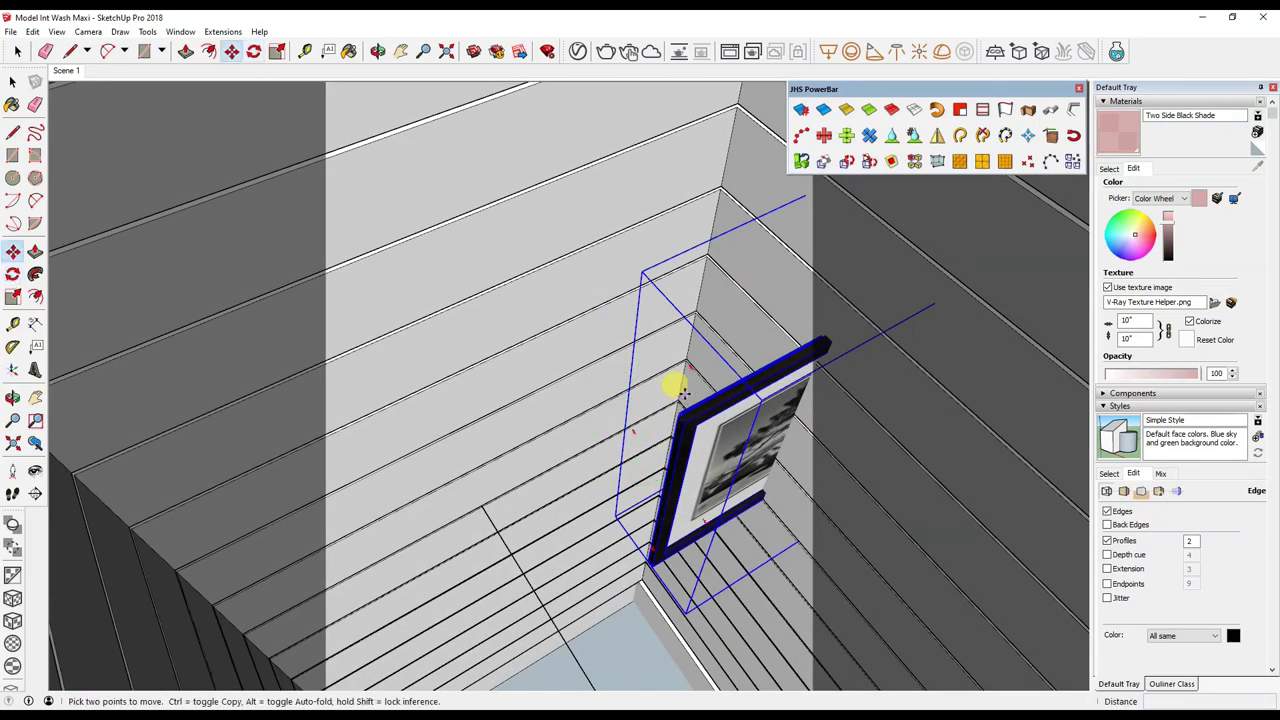
drag(590, 350, 571, 286)
mouse_move(571, 286)
middle_down()
mouse_move(503, 267)
mouse_move(580, 591)
middle_up()
drag(580, 591, 297, 594)
middle_drag(297, 594, 622, 300)
Lower the small picture frame on the wall.
key(space)
key(m)
mouse_move(578, 330)
mouse_down()
mouse_move(571, 558)
mouse_move(349, 549)
mouse_move(329, 591)
mouse_move(322, 565)
mouse_up()
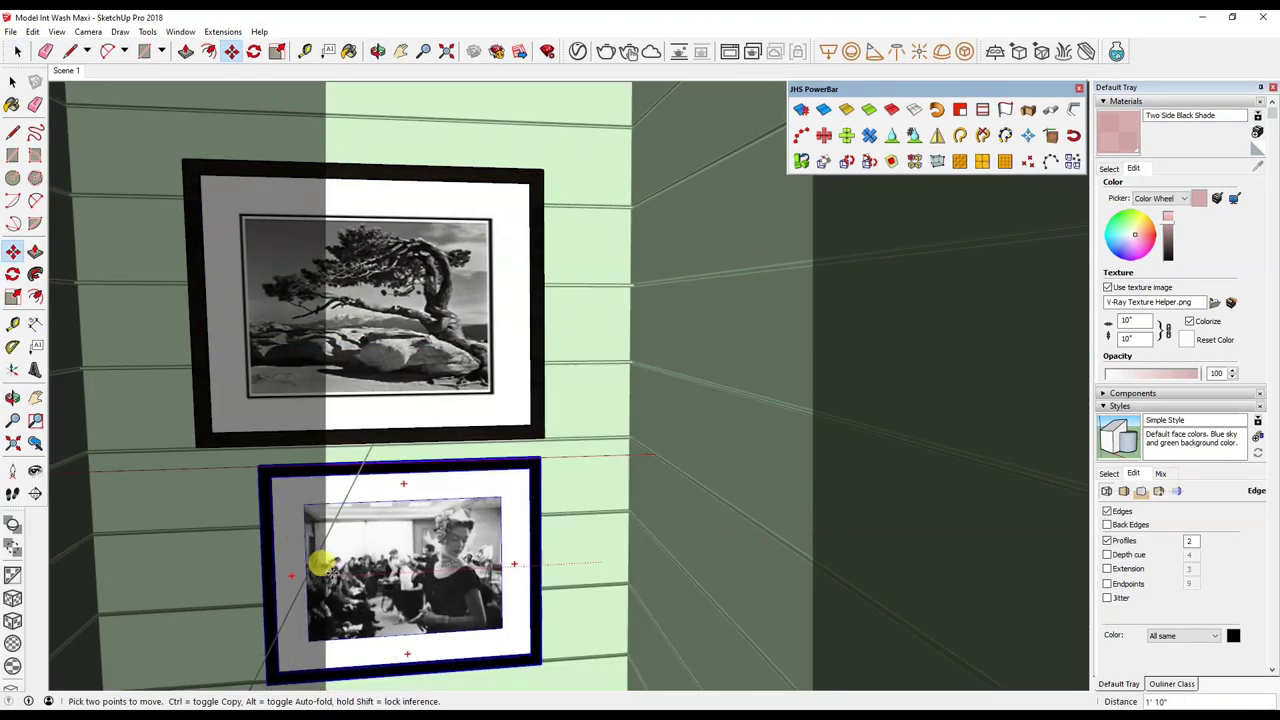
middle_drag(310, 563, 440, 430)
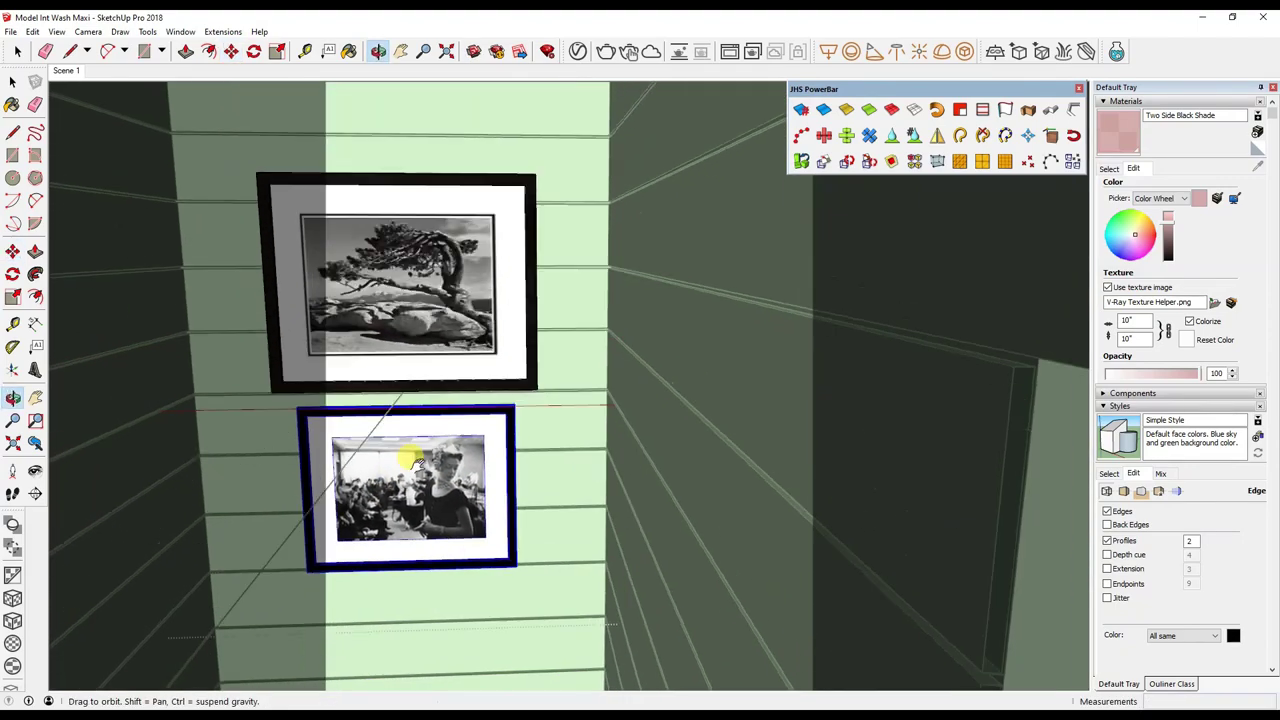
middle_drag(450, 447, 214, 643)
Select the woman's portrait frame, then return to the Scene 1 view.
key(space)
click(648, 490)
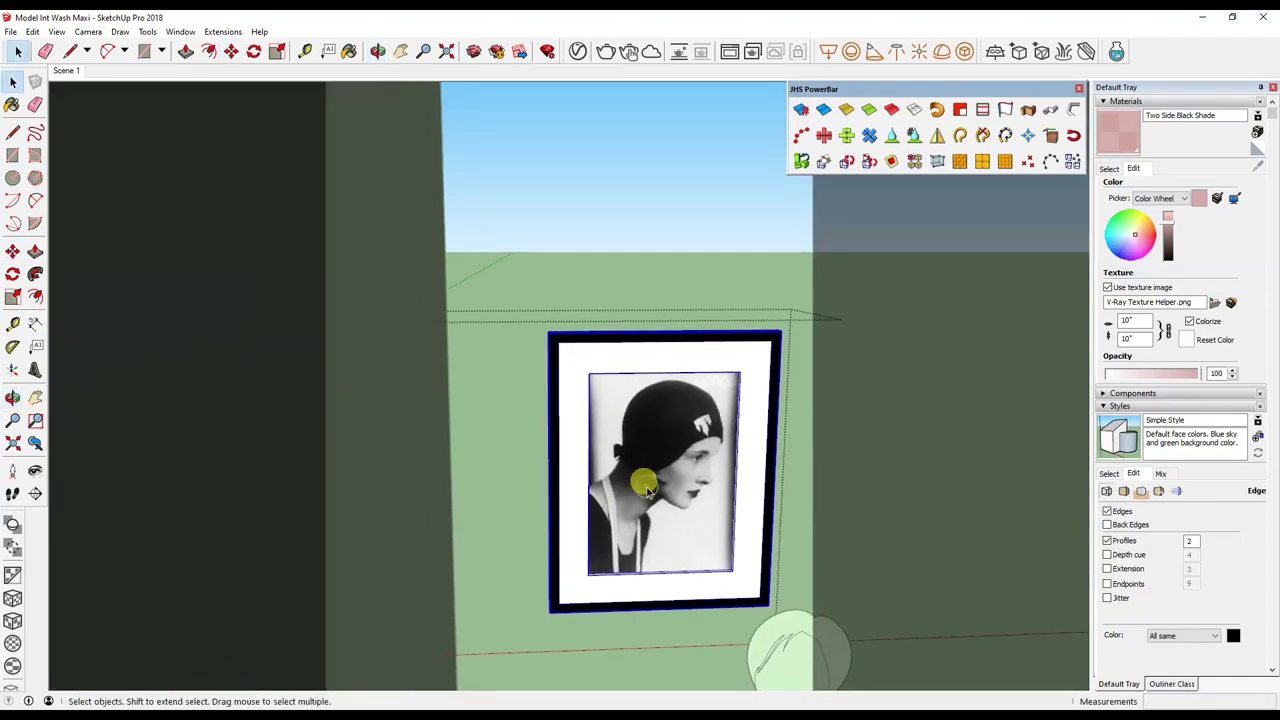
mouse_move(648, 490)
middle_down()
mouse_move(634, 503)
mouse_move(920, 435)
mouse_move(309, 420)
mouse_move(583, 294)
mouse_move(574, 366)
middle_up()
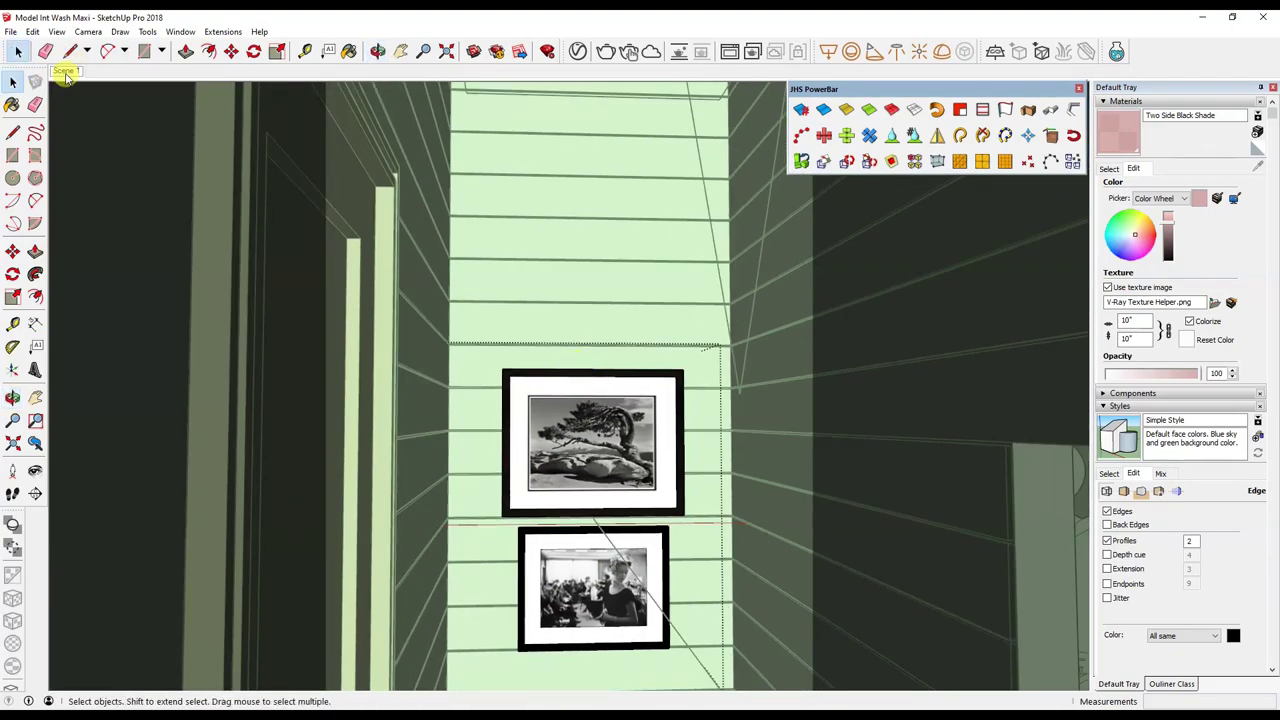
click(64, 71)
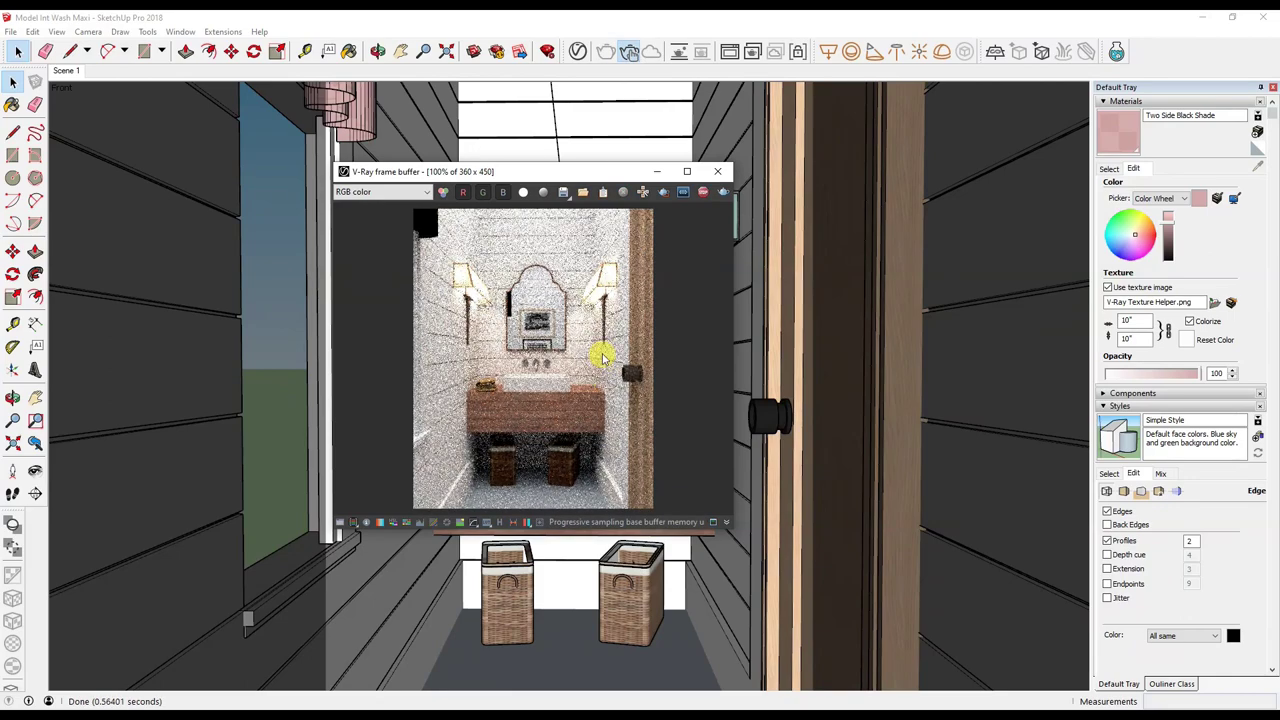
Close the render window and turn the camera toward the lower black-and-white photo.
click(715, 175)
click(35, 470)
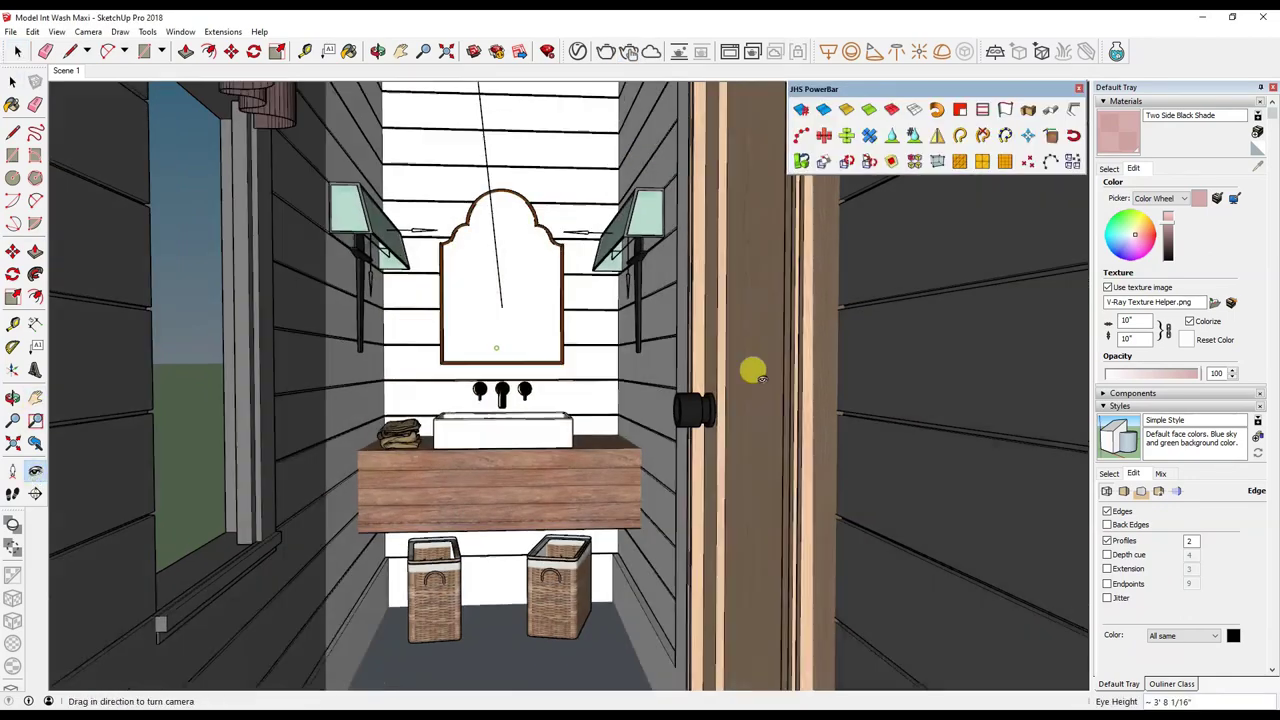
drag(751, 366, 604, 432)
click(12, 470)
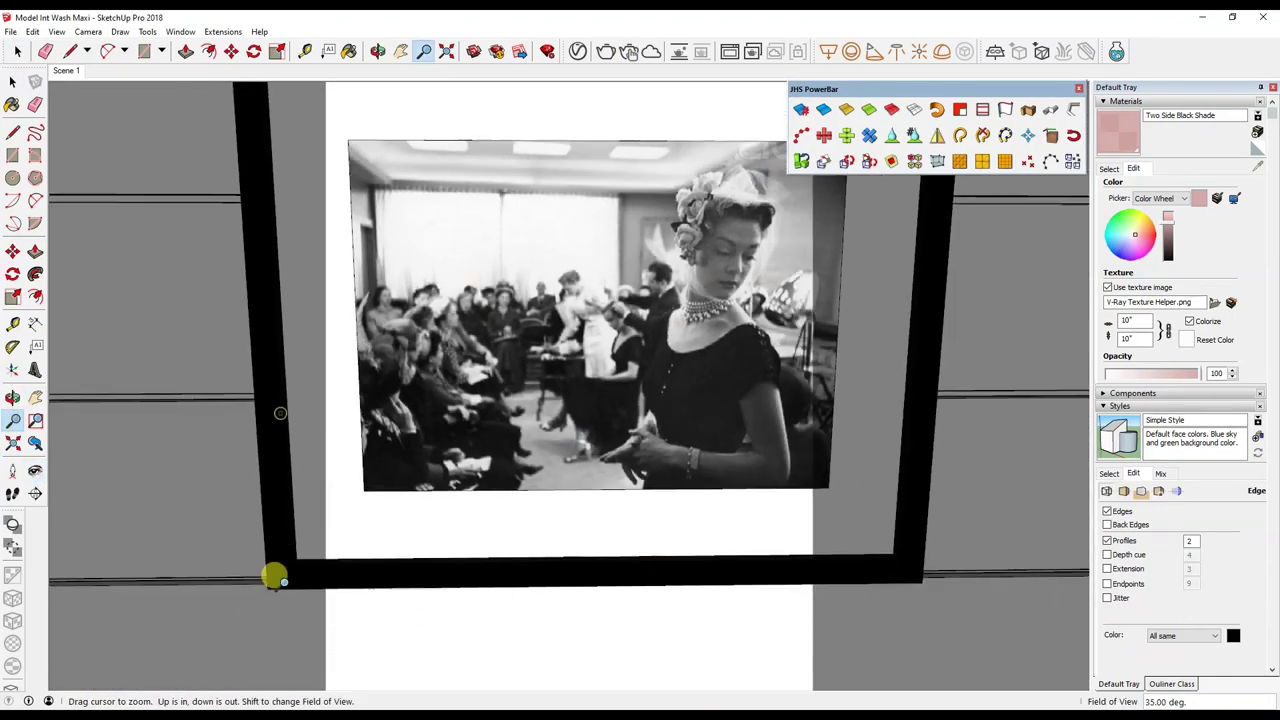
drag(271, 577, 440, 542)
Raise the lower framed photo higher on the wall, return to Scene 1, and select everything.
key(space)
click(575, 343)
click(568, 276)
key(space)
key(e)
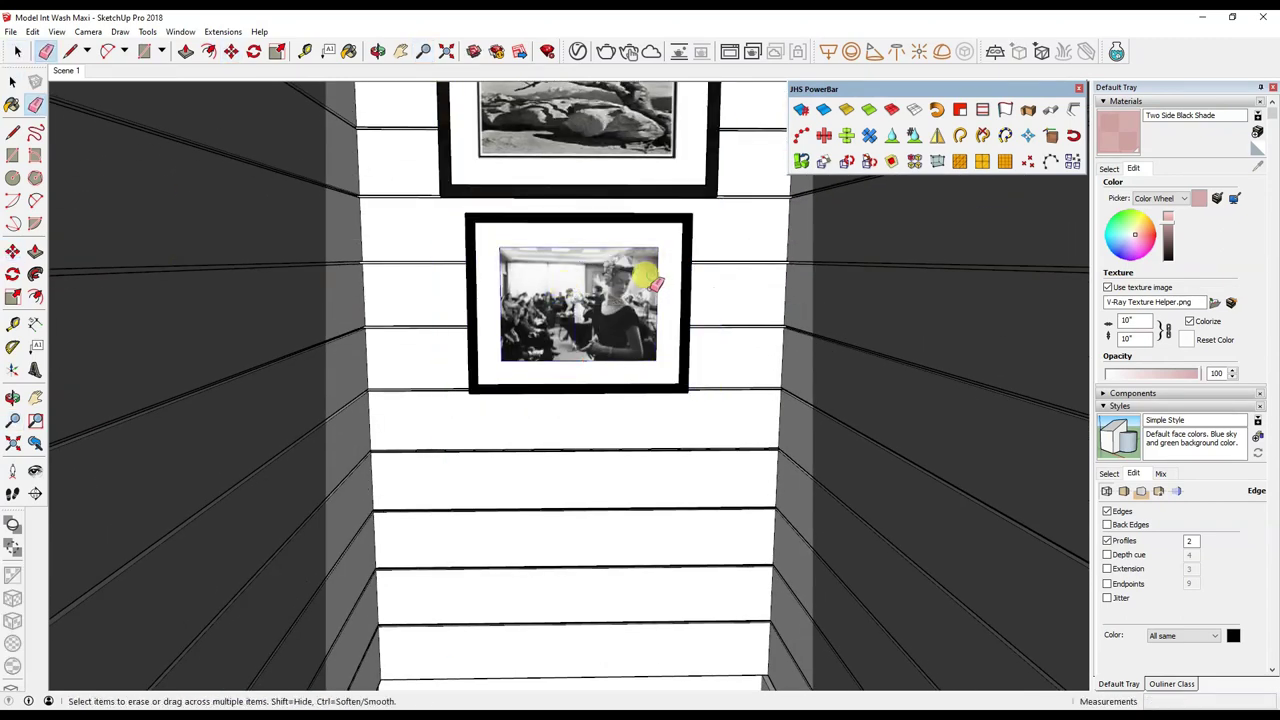
click(66, 72)
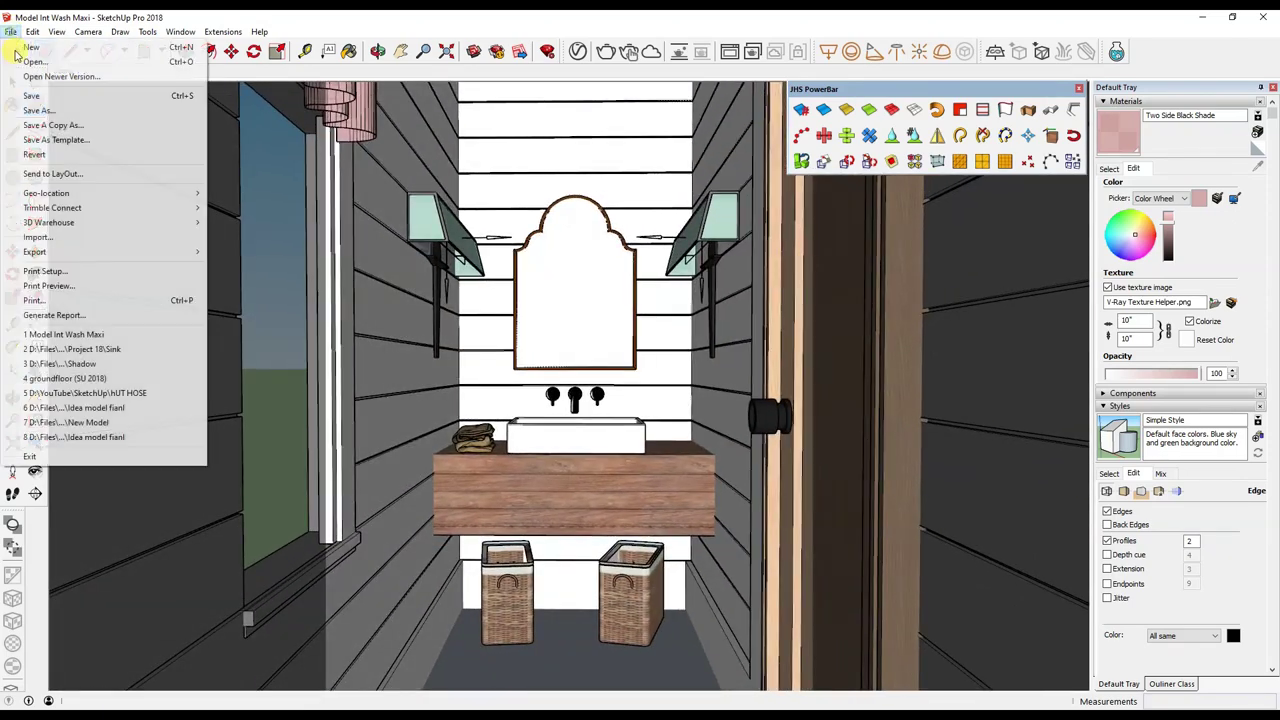
key(space)
key(ctrl+a)
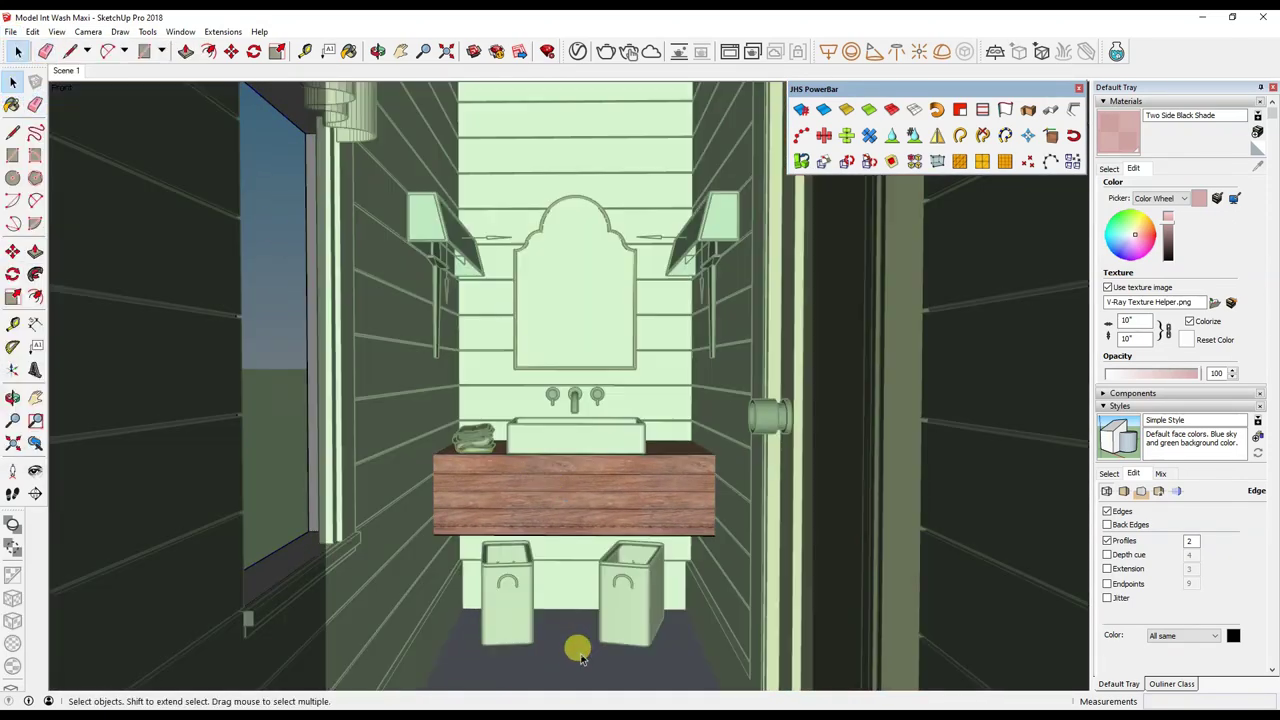
Flip the faces of the selected geometry, then undo the flip.
right_click(582, 650)
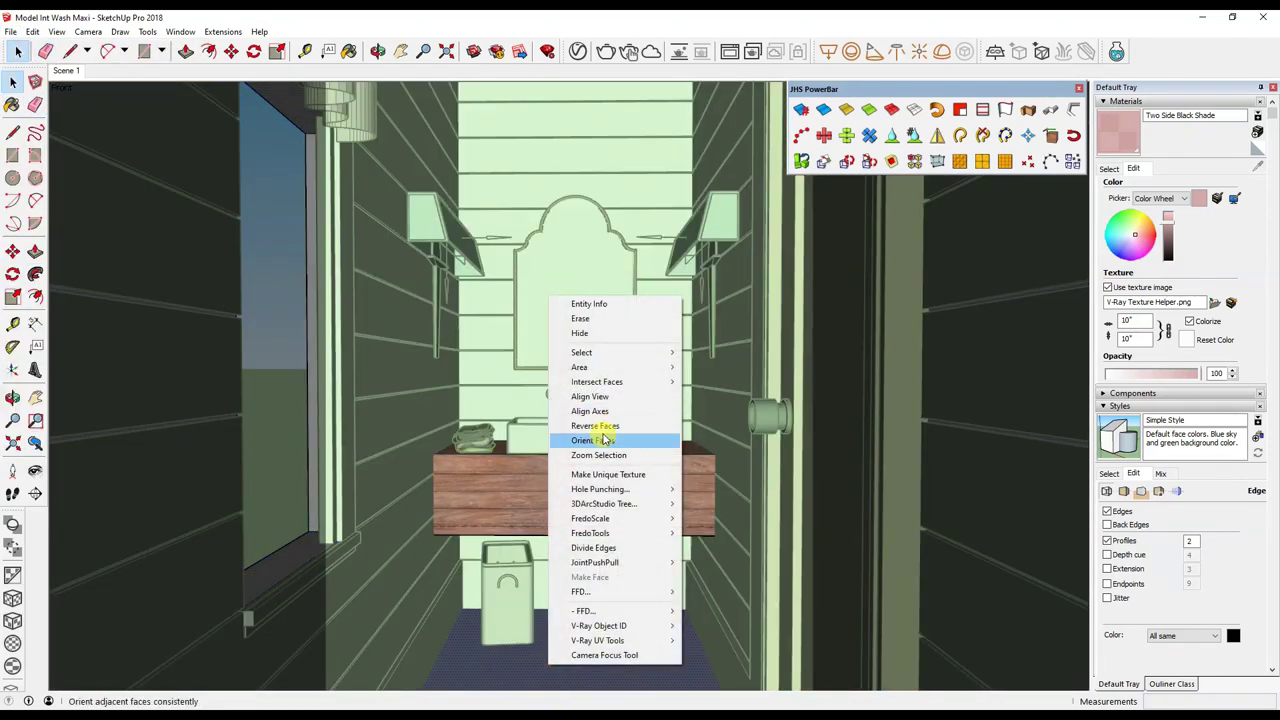
click(605, 420)
mouse_move(582, 650)
middle_down()
mouse_move(563, 663)
mouse_move(586, 571)
mouse_move(620, 537)
middle_up()
key(ctrl+z)
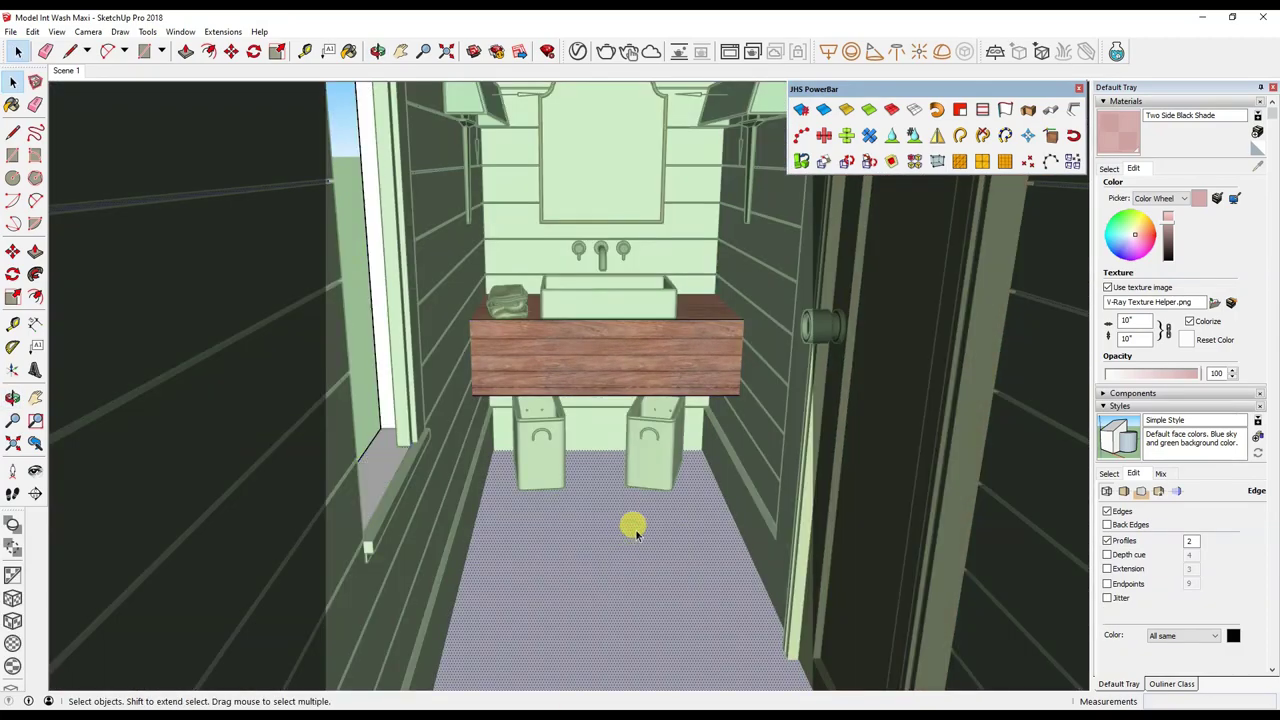
Drag the Herringbone parquet from V-Ray's Wood & Laminate materials onto the floor.
click(577, 52)
click(695, 138)
click(456, 467)
scroll(608, 363, down, 3)
scroll(640, 300, down, 2)
scroll(600, 260, up, 2)
drag(571, 250, 610, 620)
Sample the floor's herringbone parquet with the Paint Bucket, return to Scene 1, and clear the selection.
click(1164, 112)
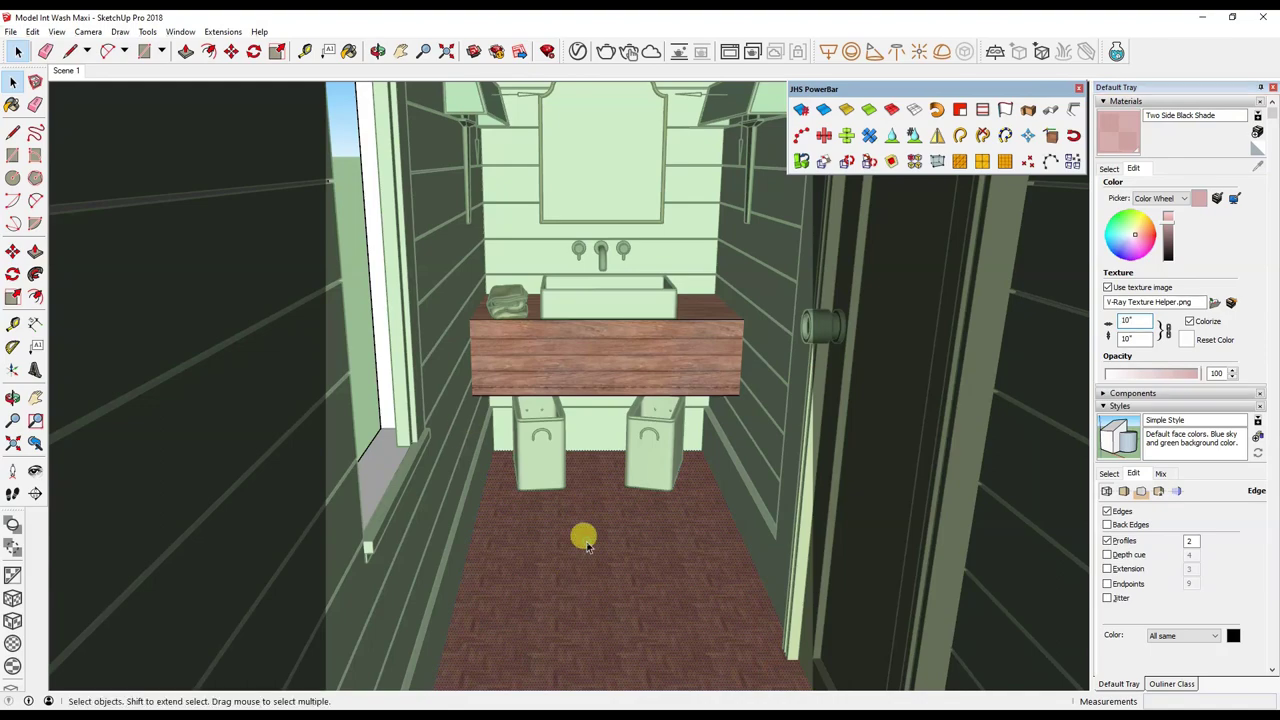
click(12, 104)
alt+click(605, 507)
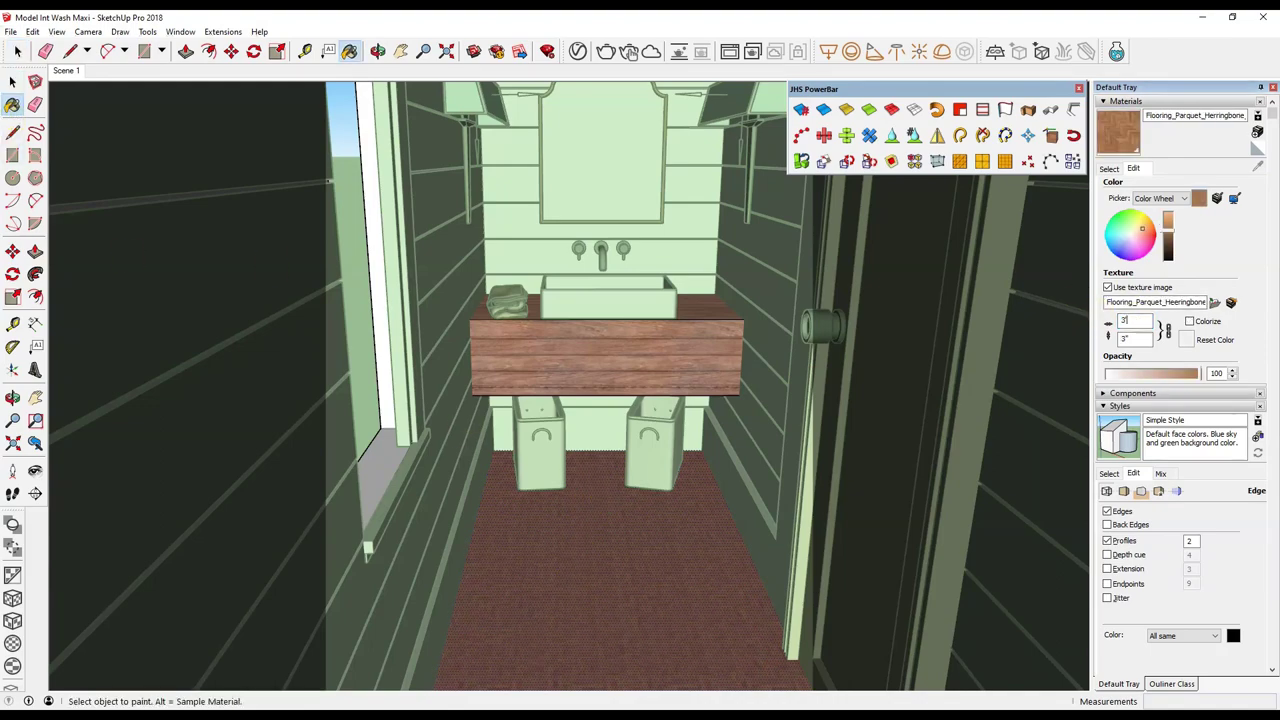
click(65, 70)
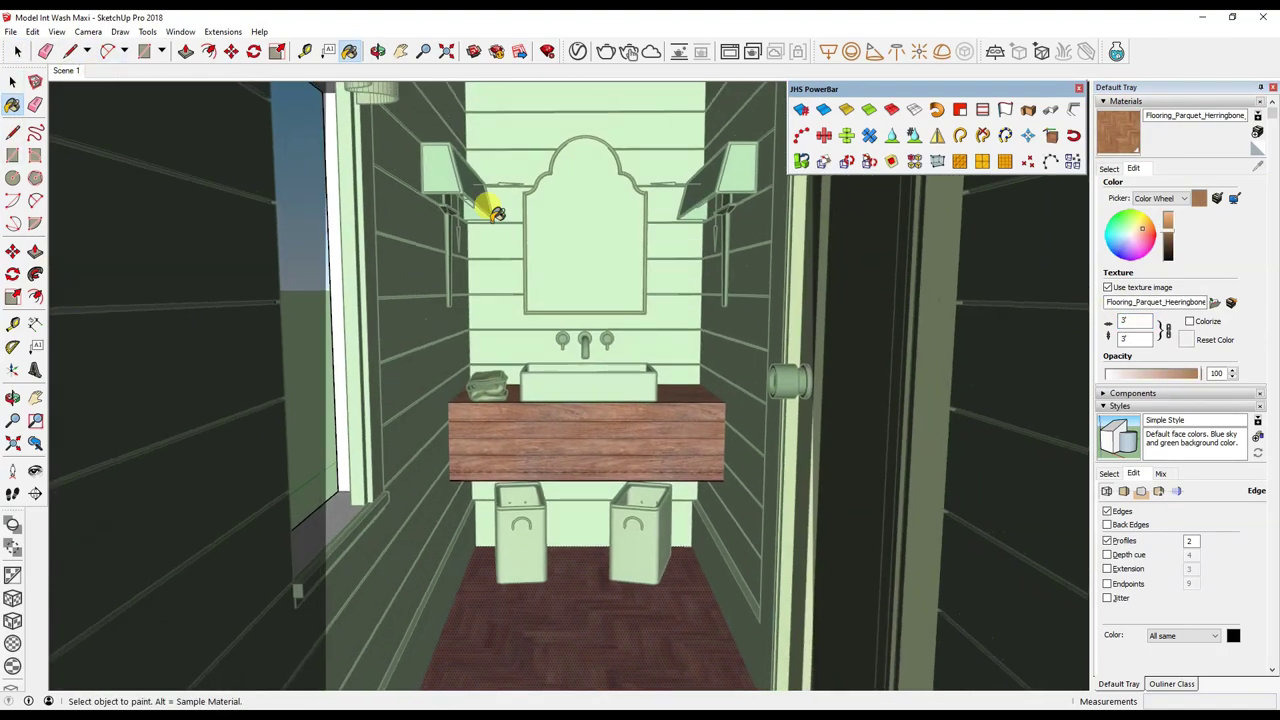
click(10, 31)
click(628, 238)
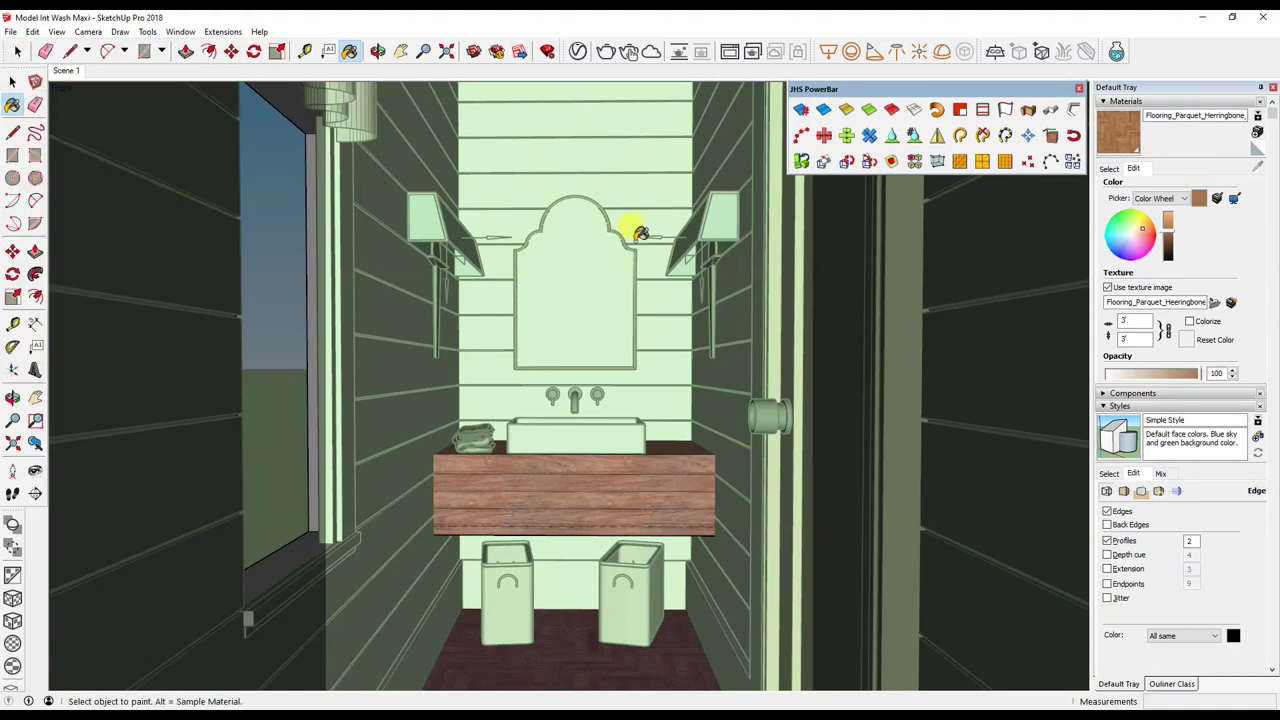
key(space)
click(579, 218)
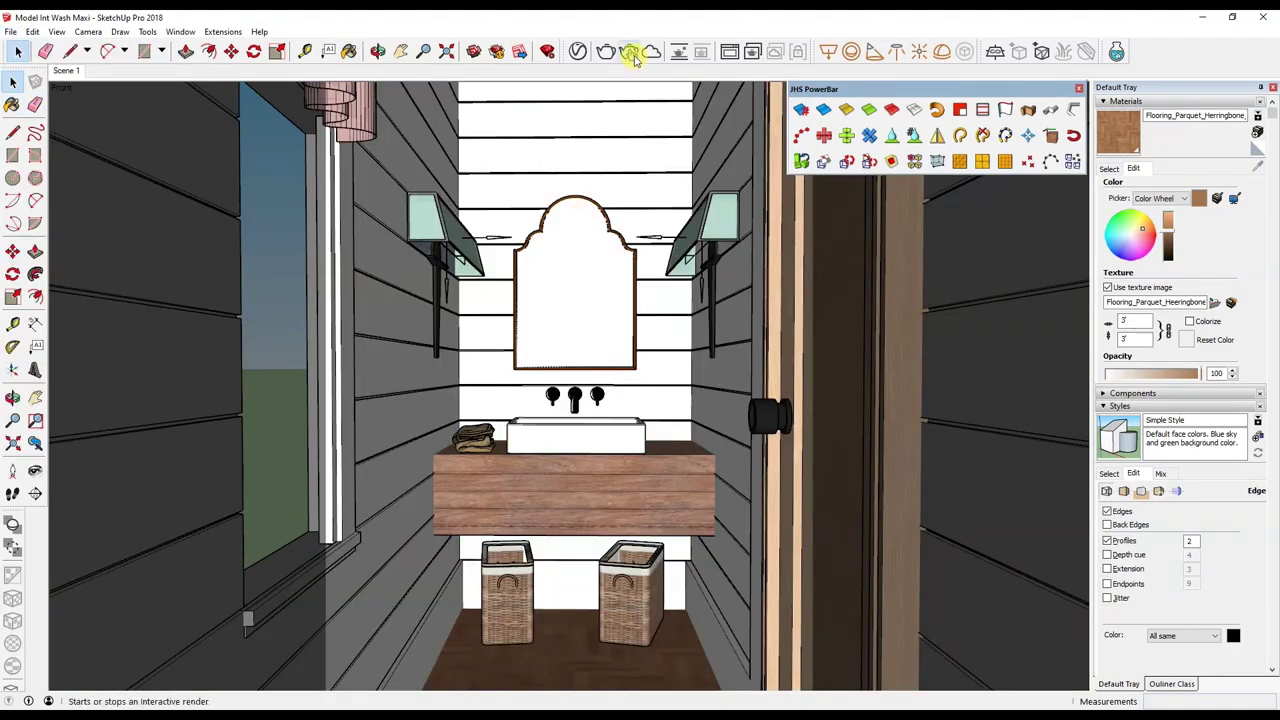
Start and stop an interactive render, then close the render window.
click(570, 182)
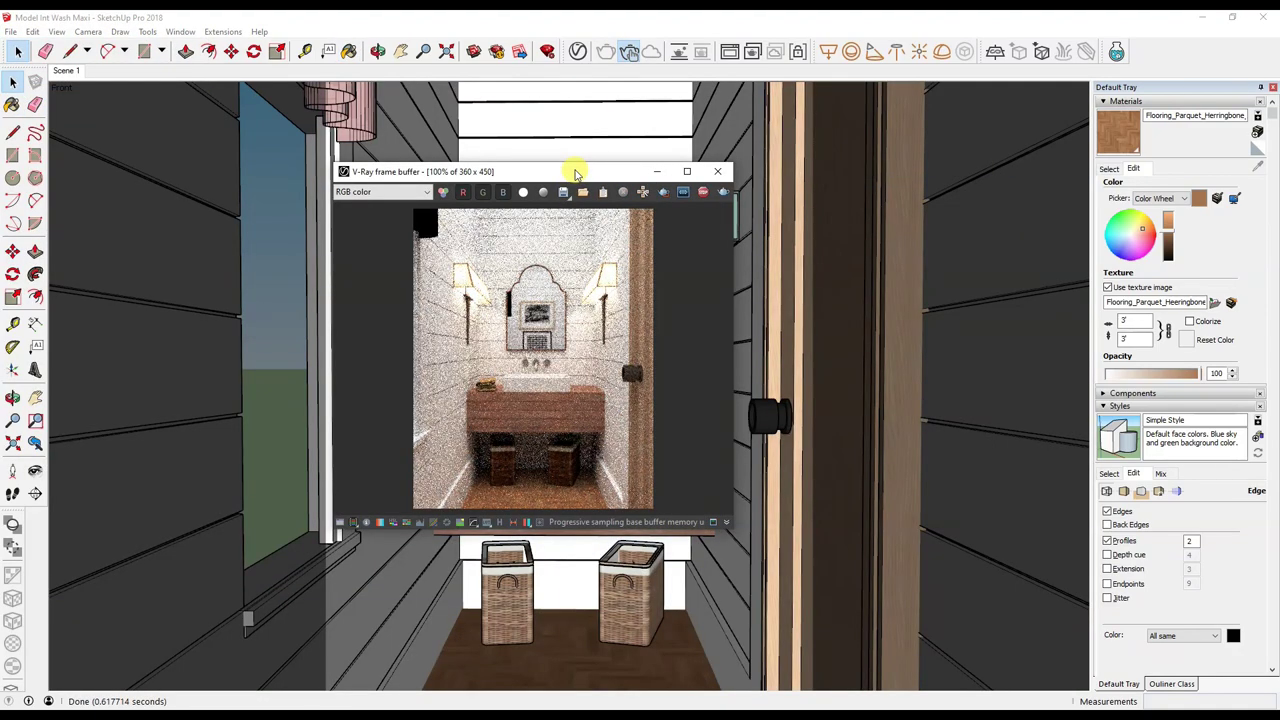
click(703, 193)
mouse_move(603, 171)
mouse_down()
mouse_move(631, 123)
mouse_move(683, 147)
mouse_up()
click(785, 139)
Set image height to 1000 with material override on and interactive off, and render.
click(497, 51)
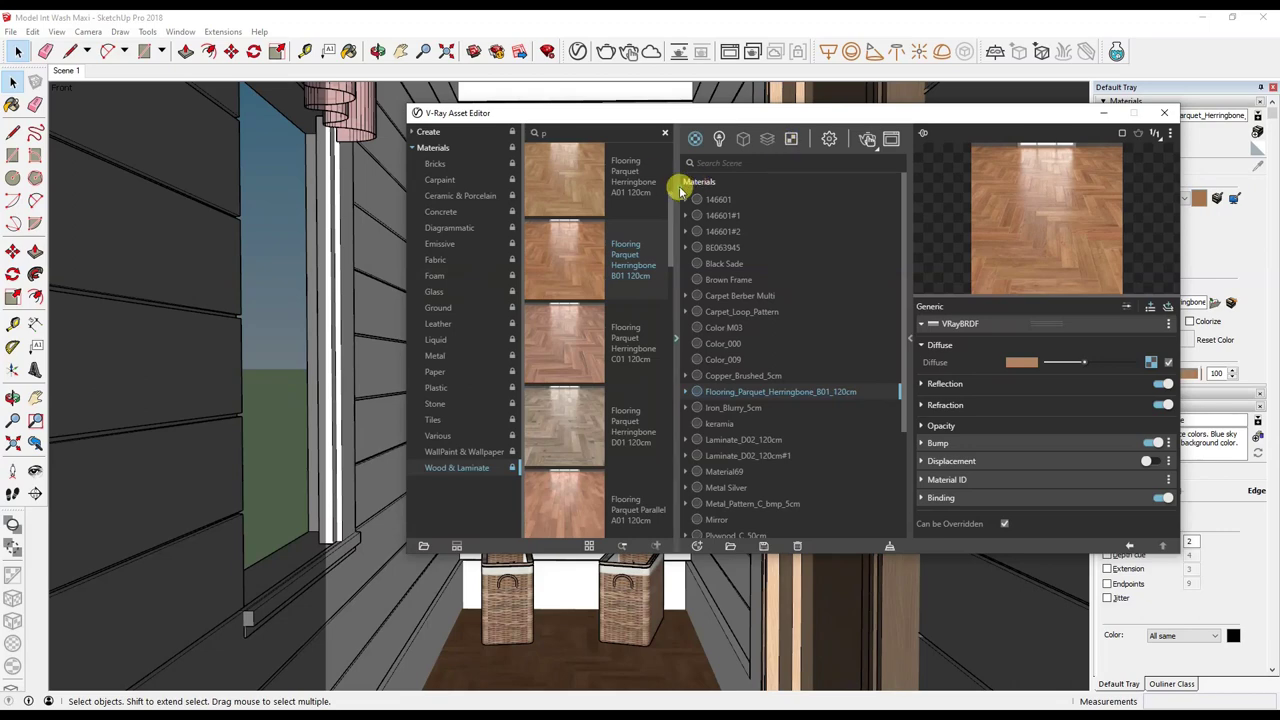
click(677, 177)
click(829, 138)
click(889, 407)
click(773, 335)
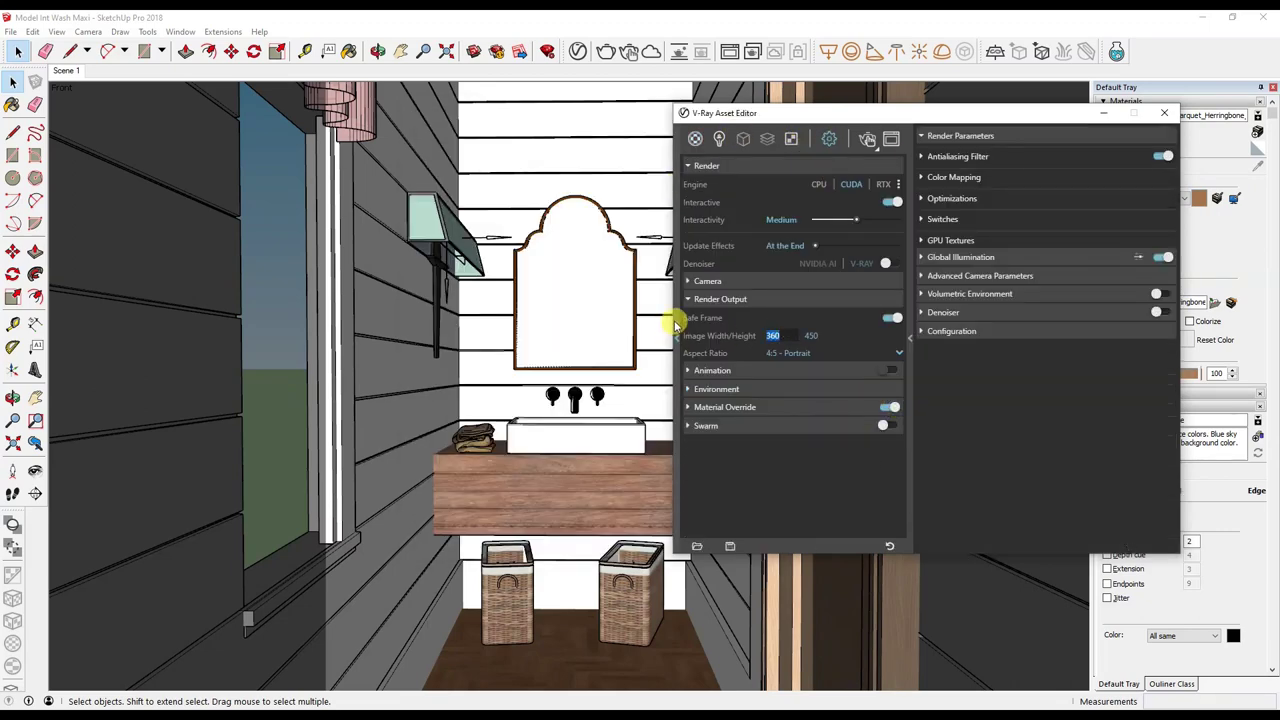
key(Tab)
text(1000)
click(886, 203)
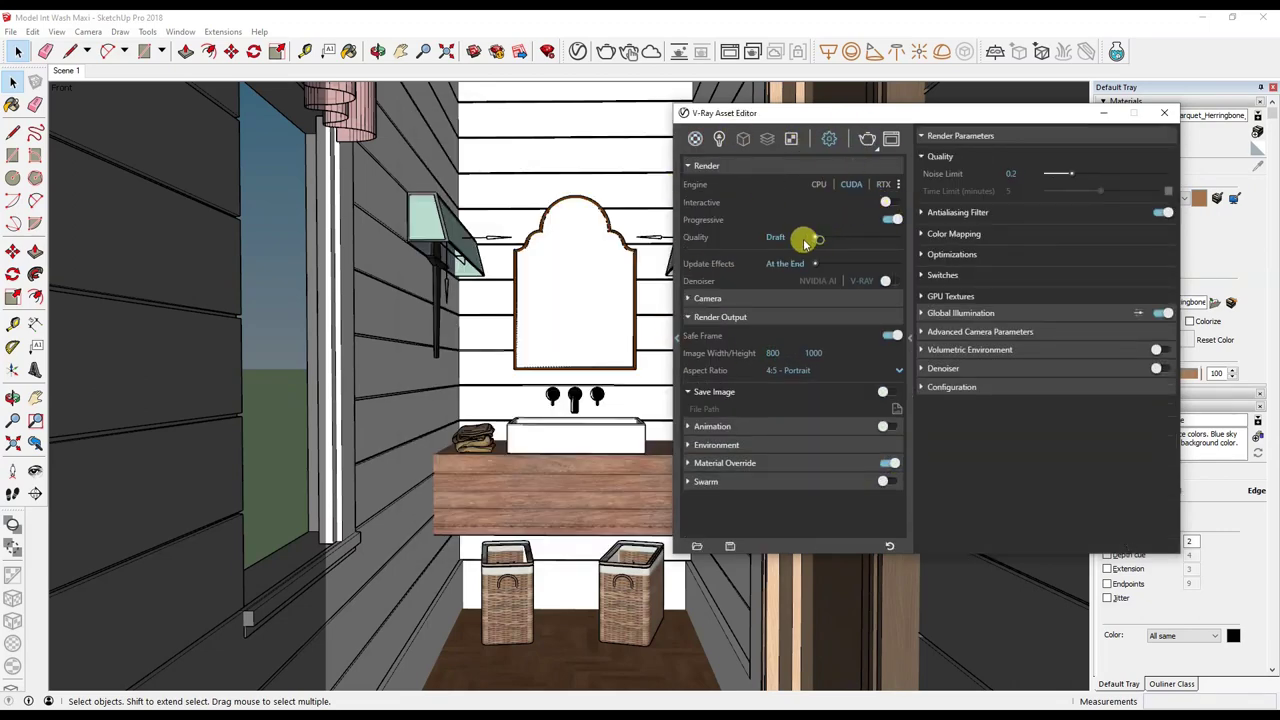
click(867, 138)
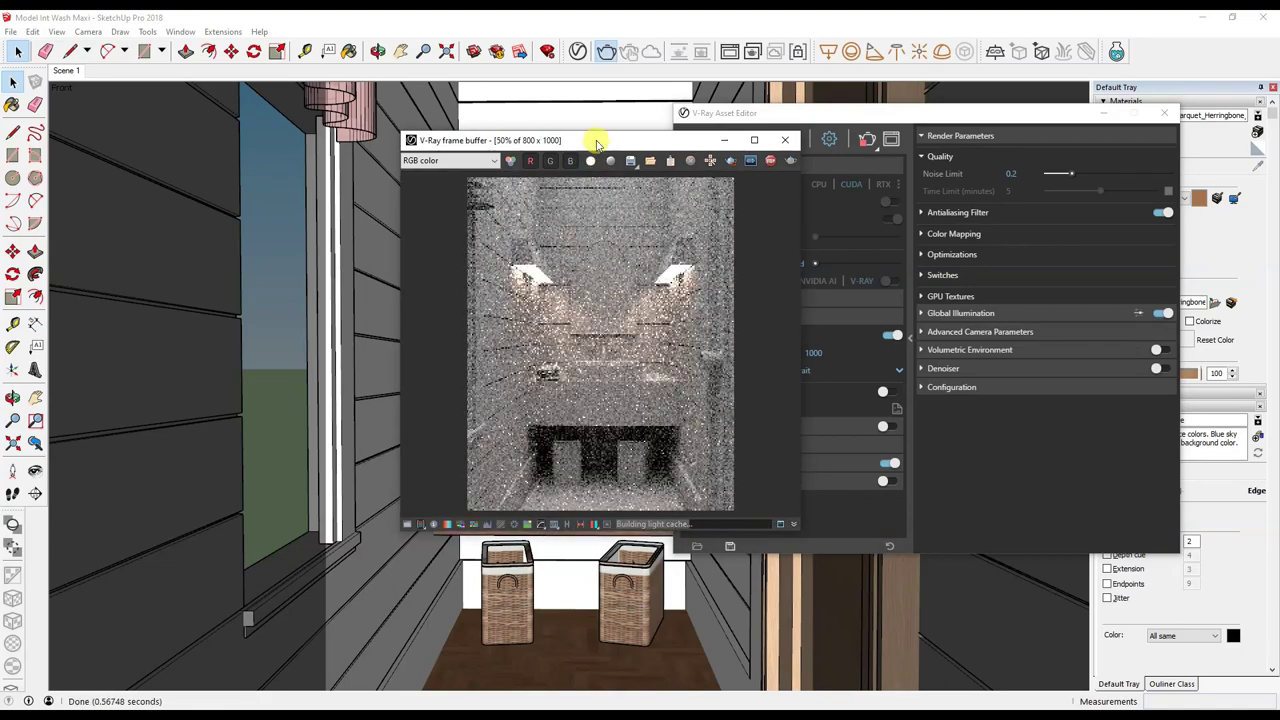
Reposition the frame buffer and open its colour corrections panel.
drag(597, 143, 408, 121)
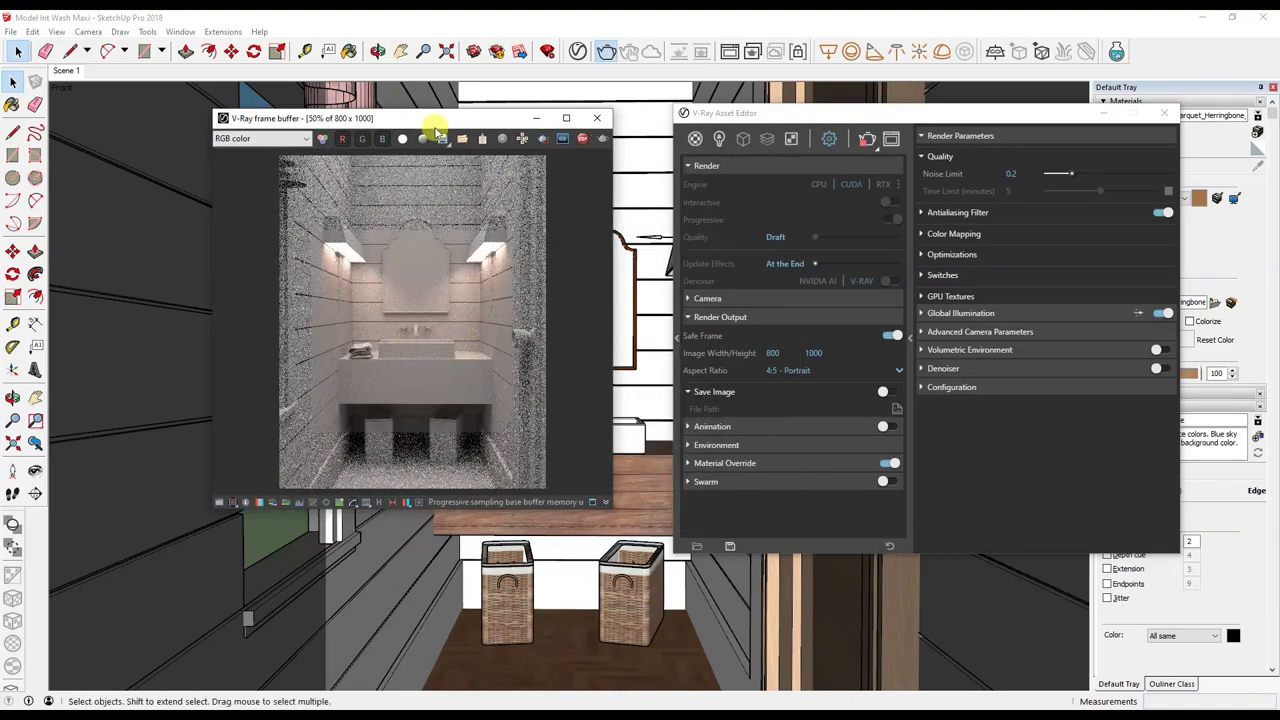
drag(438, 120, 508, 104)
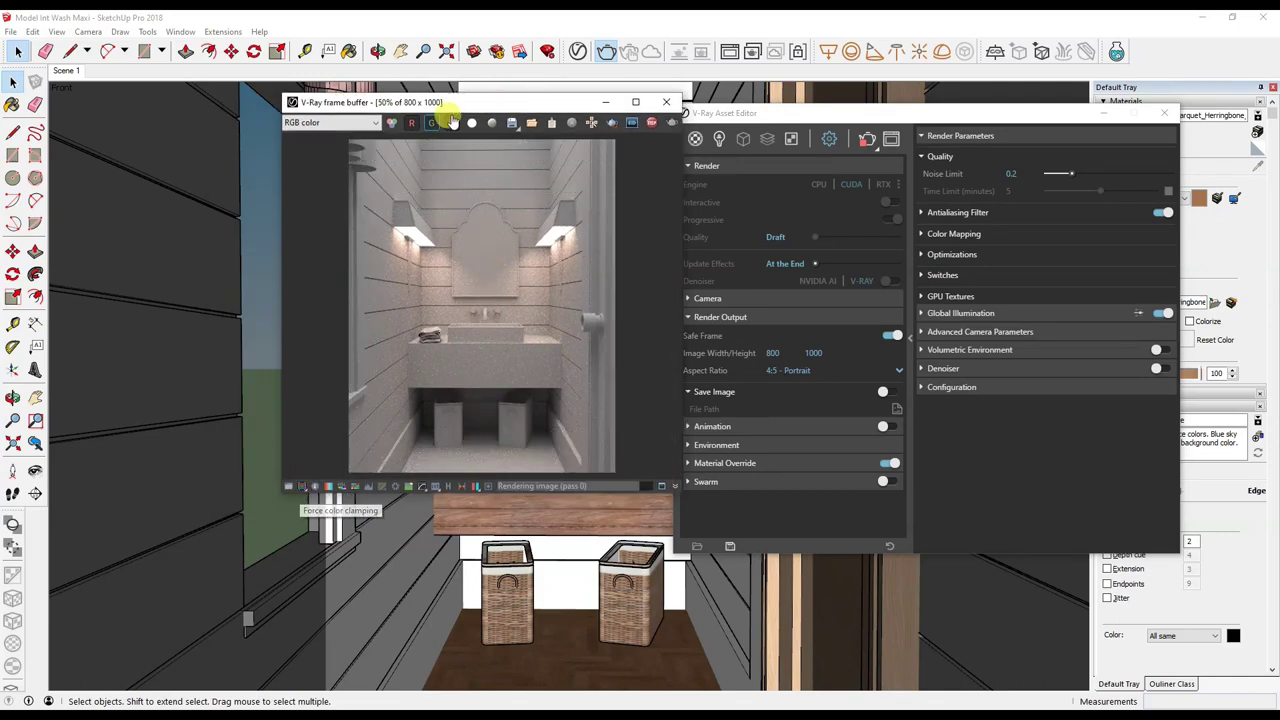
drag(470, 106, 478, 117)
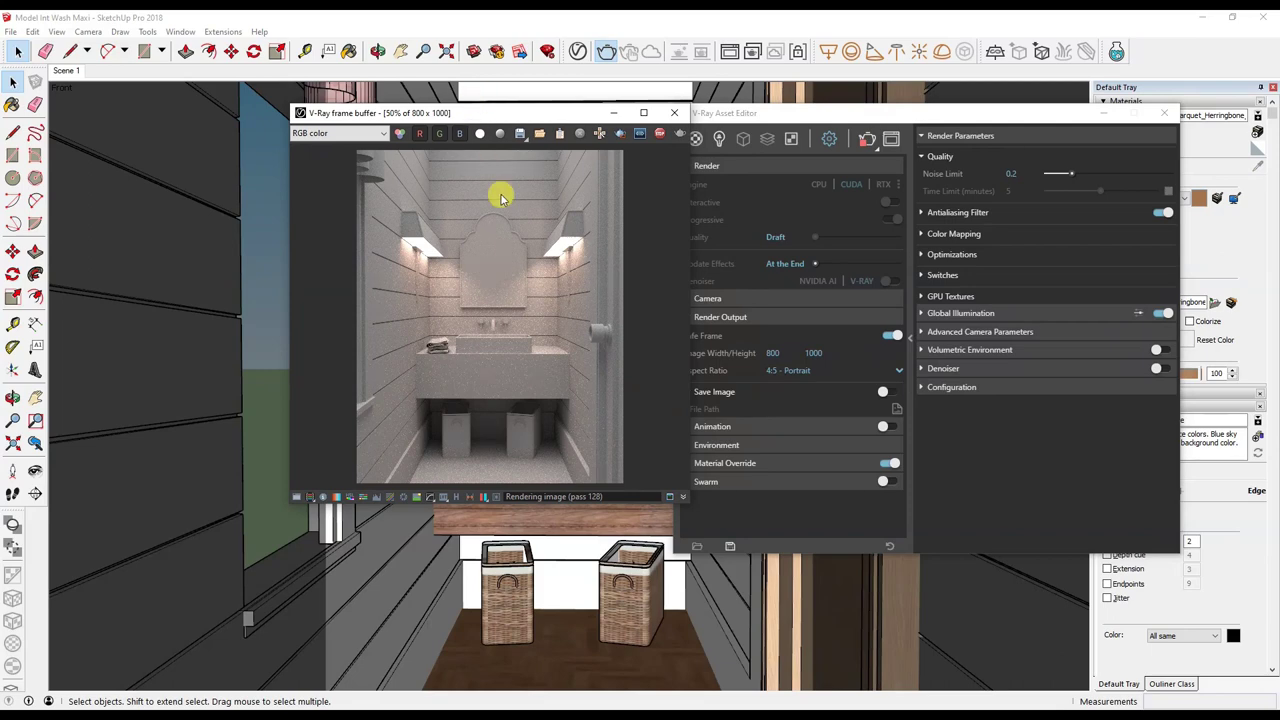
click(296, 497)
drag(518, 113, 491, 145)
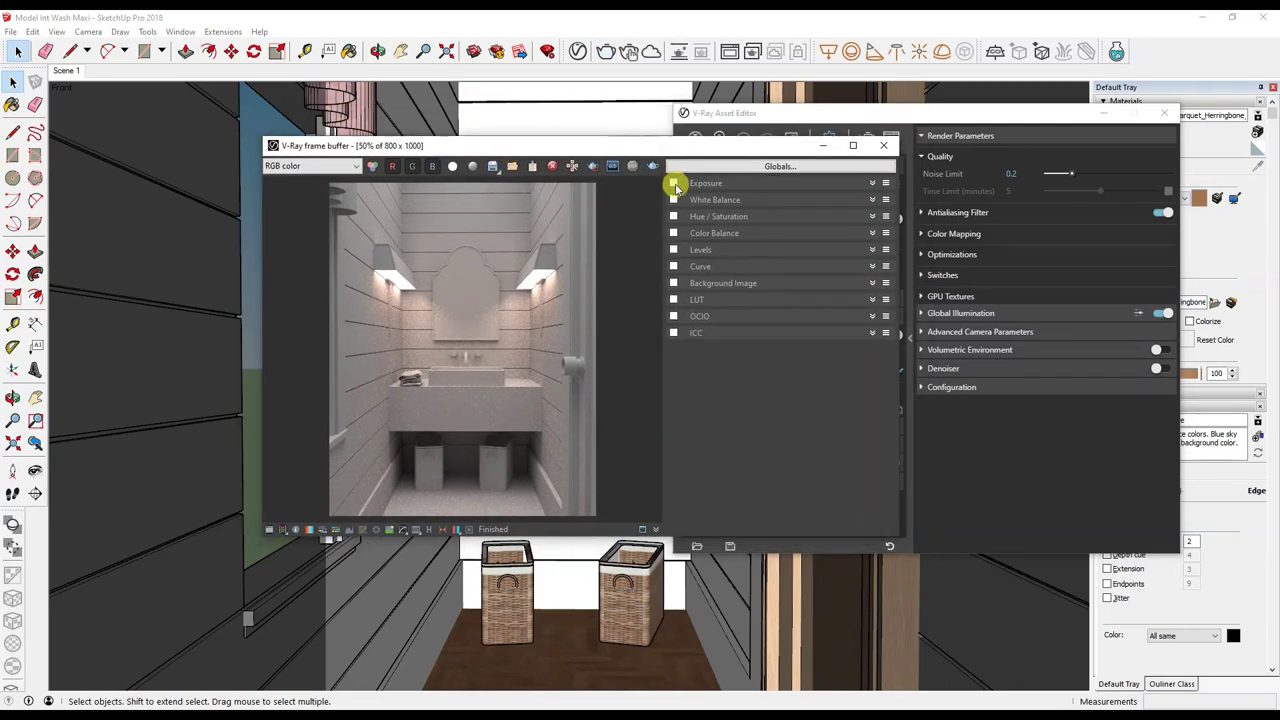
Set exposure to about -1, reduce contrast, and enable white balance at temperature 7323.
click(674, 184)
drag(766, 213, 750, 217)
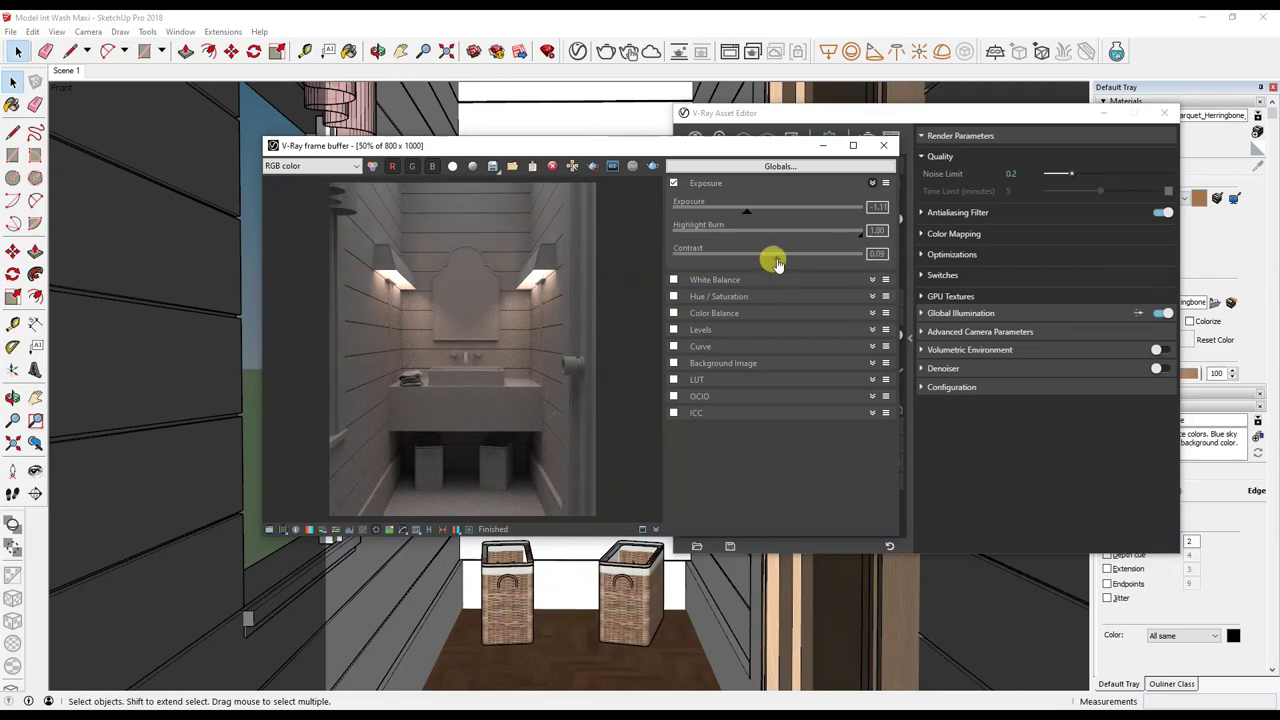
drag(785, 262, 779, 267)
click(743, 284)
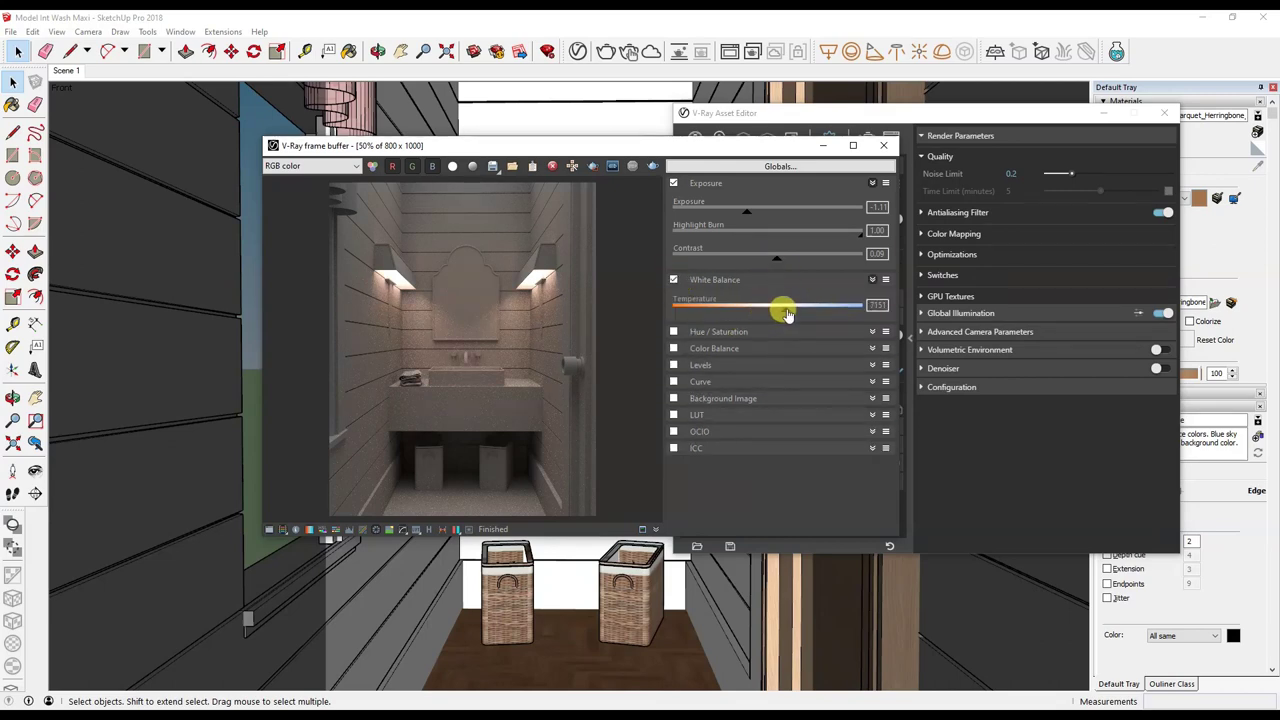
click(451, 363)
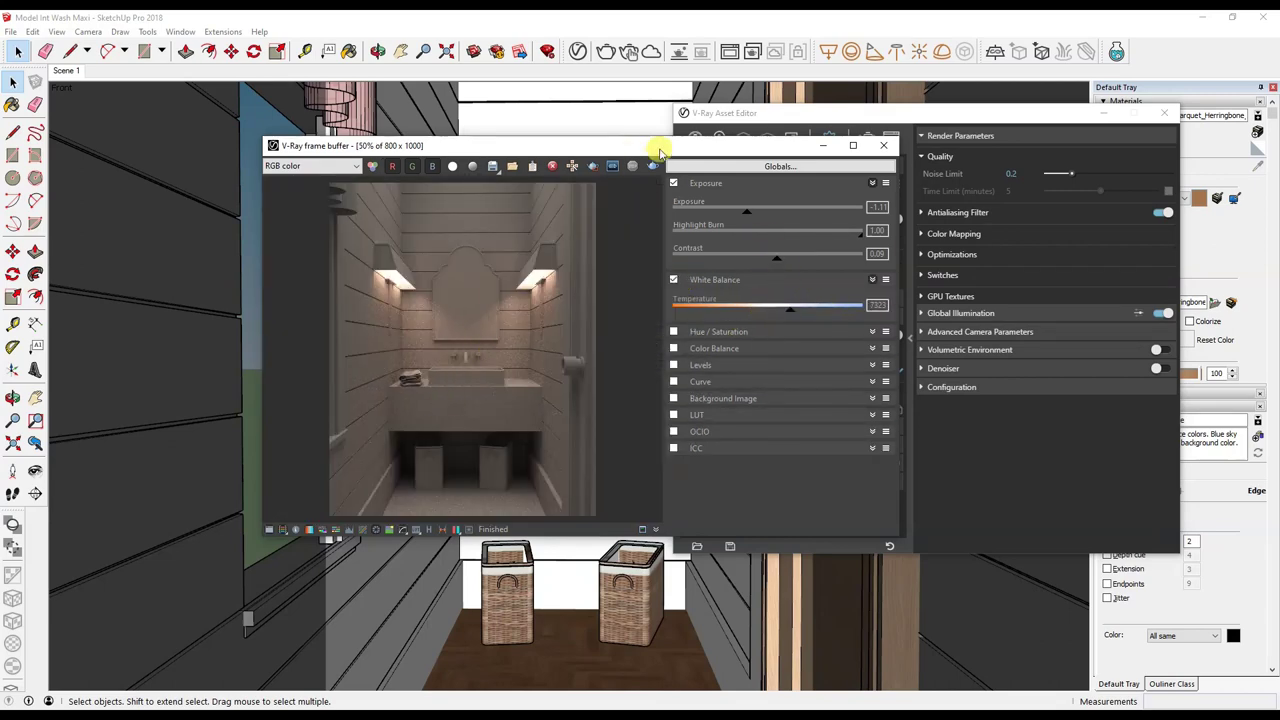
Turn on safe frame and interactive rendering, then start an interactive render of Scene 1.
click(830, 143)
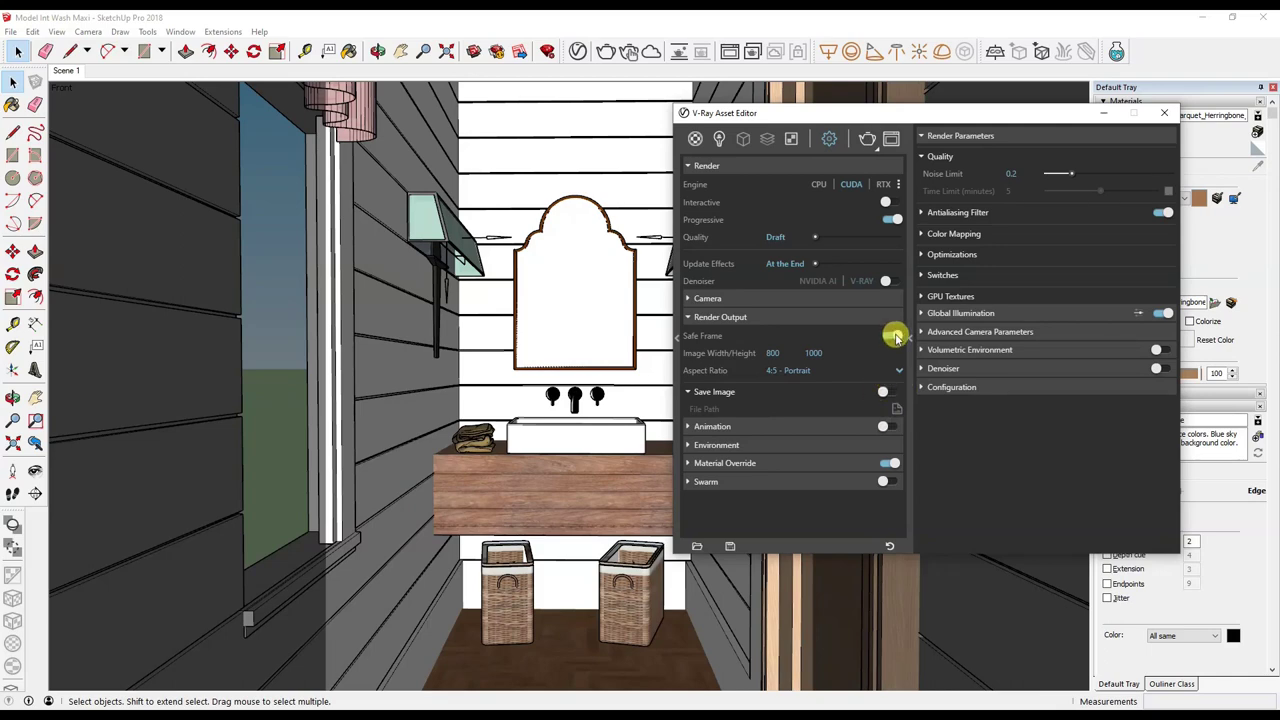
click(893, 336)
click(893, 336)
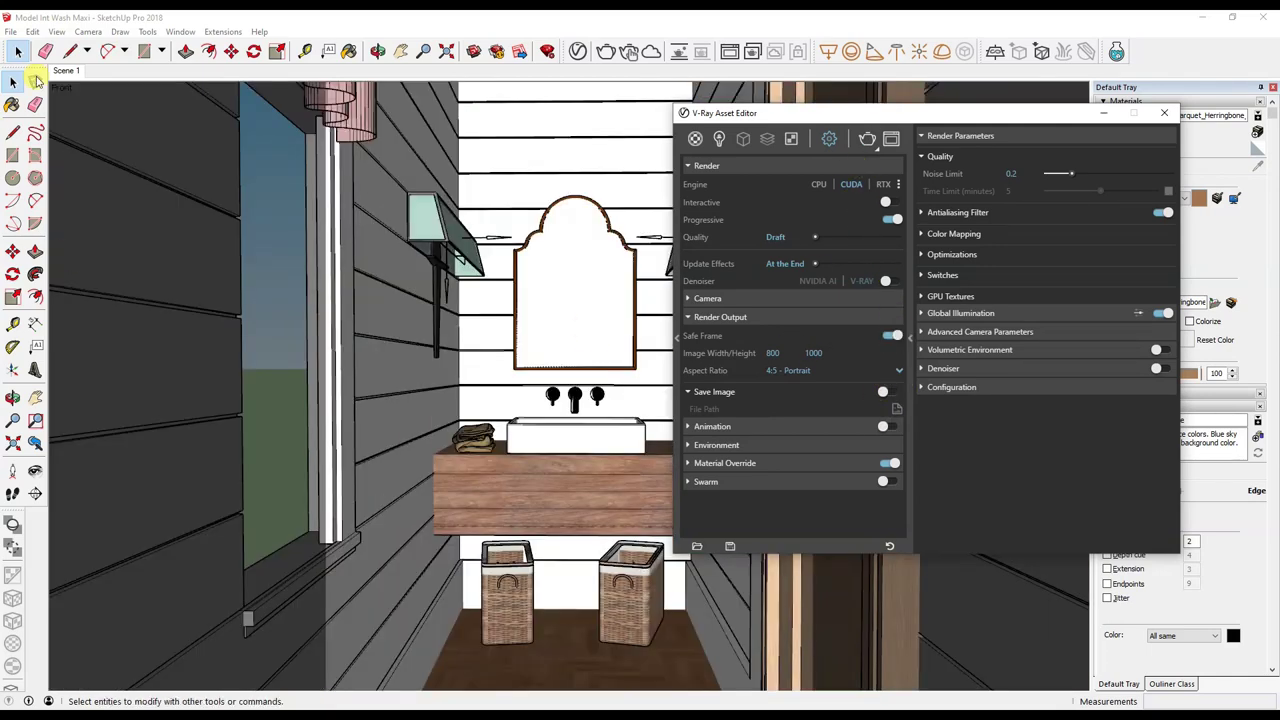
click(838, 210)
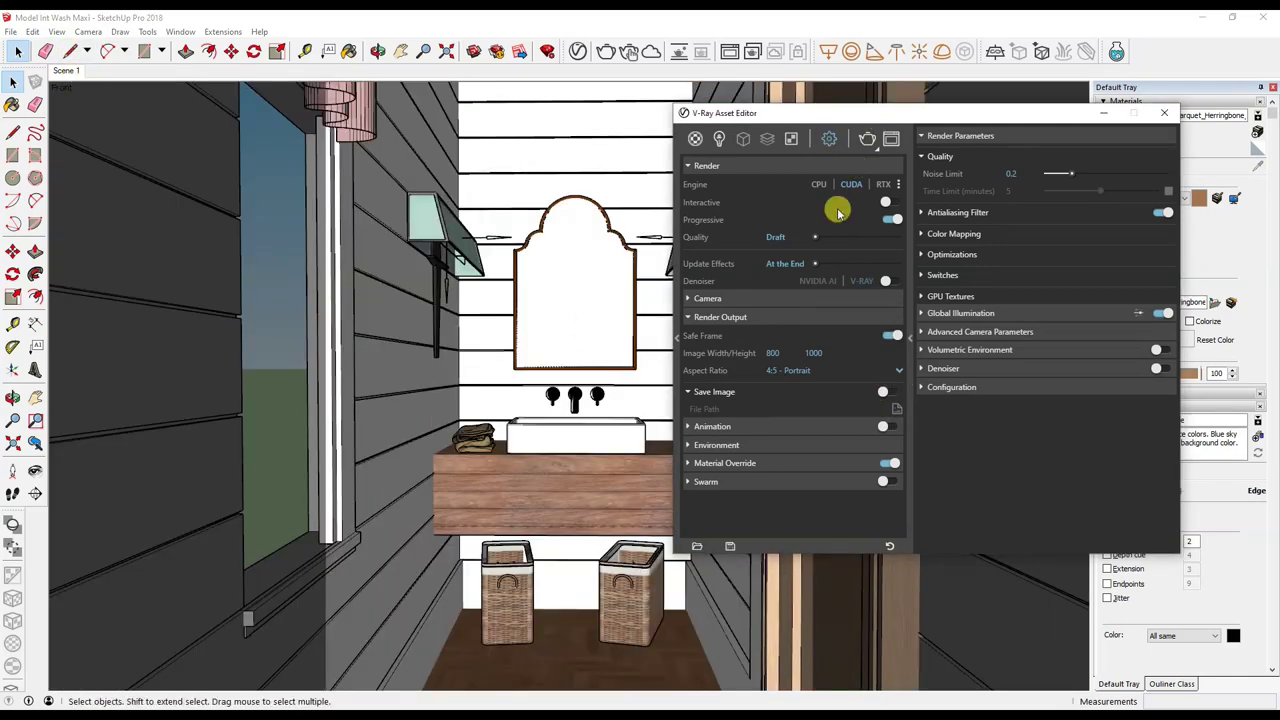
click(889, 203)
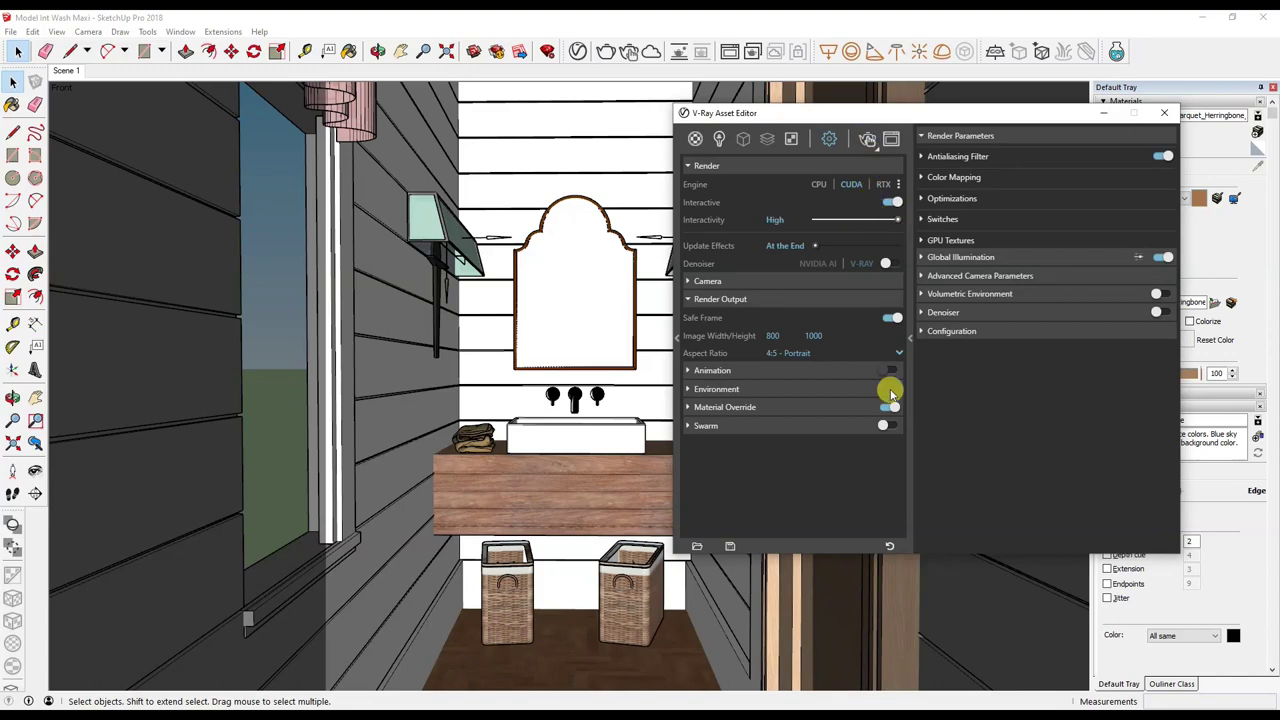
click(868, 138)
mouse_move(606, 143)
mouse_down()
mouse_move(545, 140)
mouse_move(583, 134)
mouse_up()
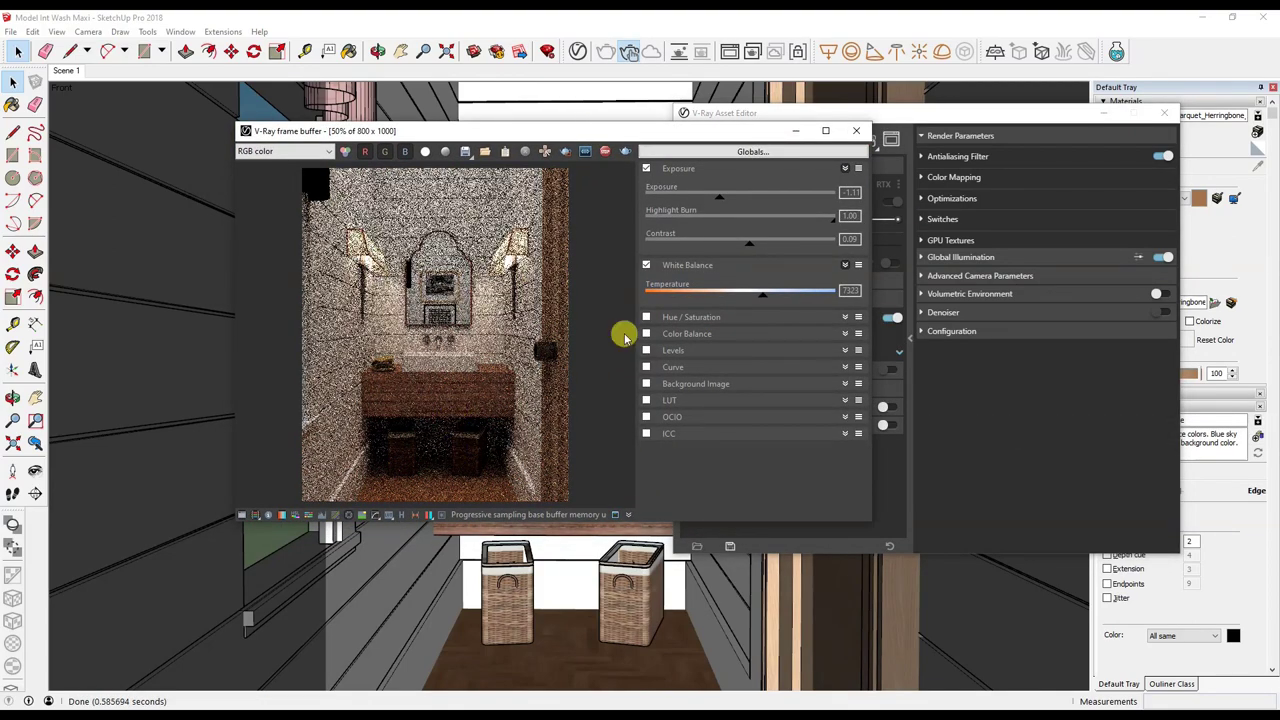
Turn off material override, close the render settings, and stop and close the V-Ray render.
click(241, 514)
click(1105, 118)
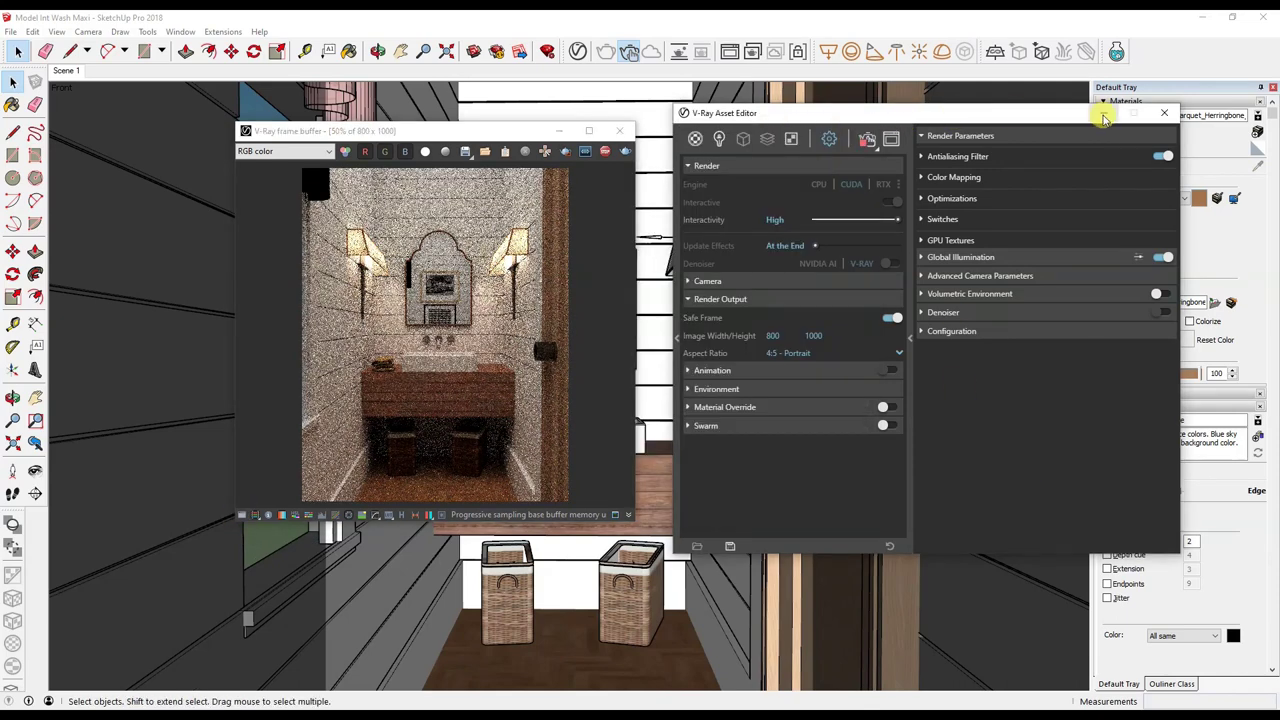
click(1133, 113)
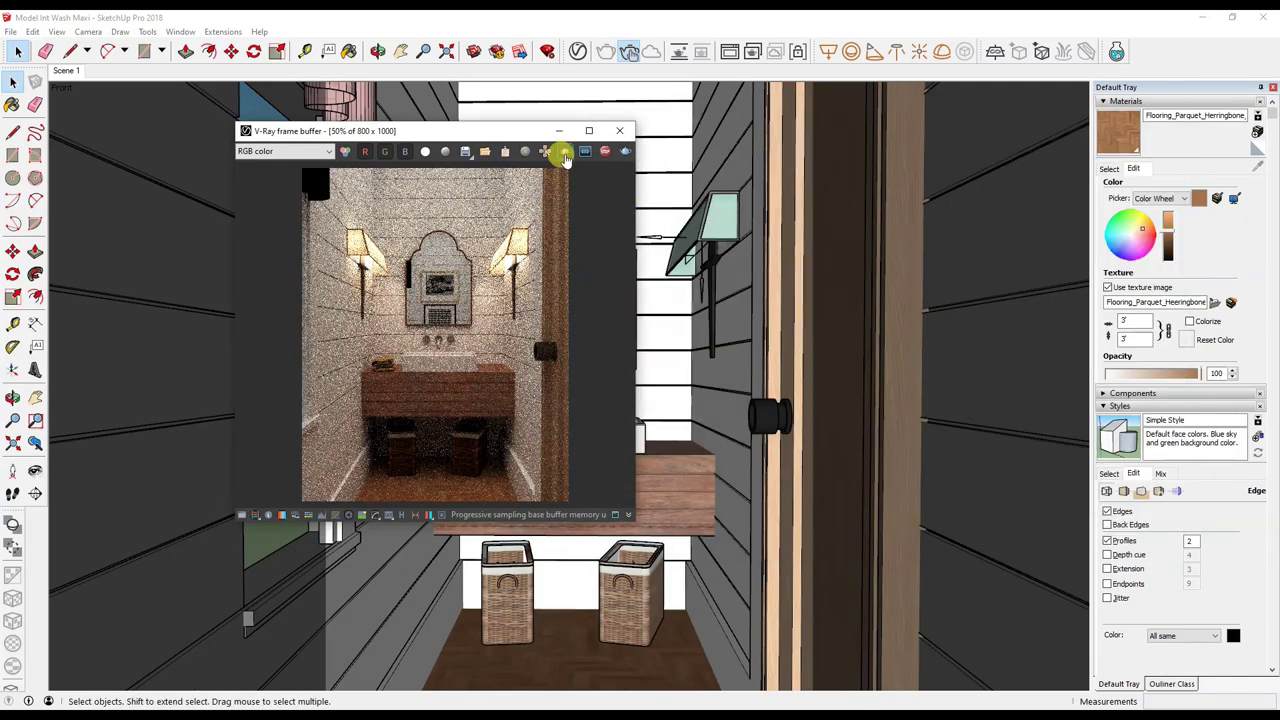
scroll(417, 349, up, 2)
scroll(437, 330, up, 2)
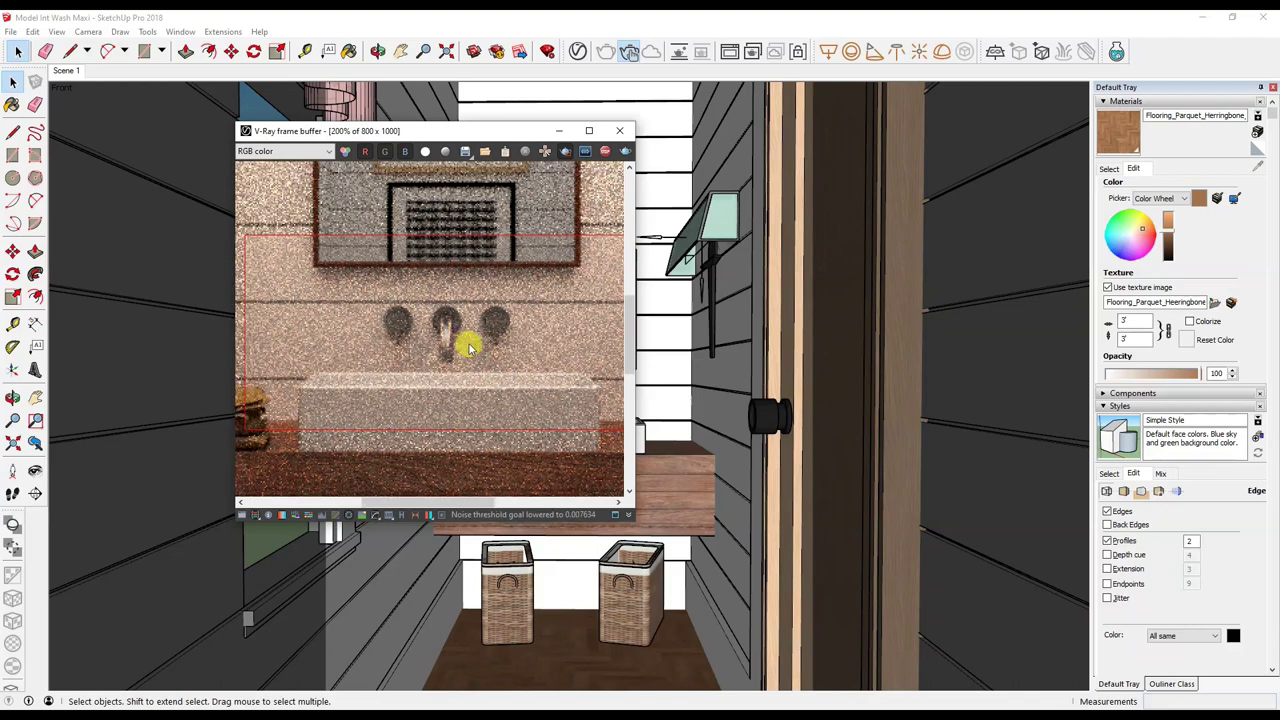
scroll(453, 344, down, 2)
scroll(455, 344, up, 1)
scroll(460, 343, down, 1)
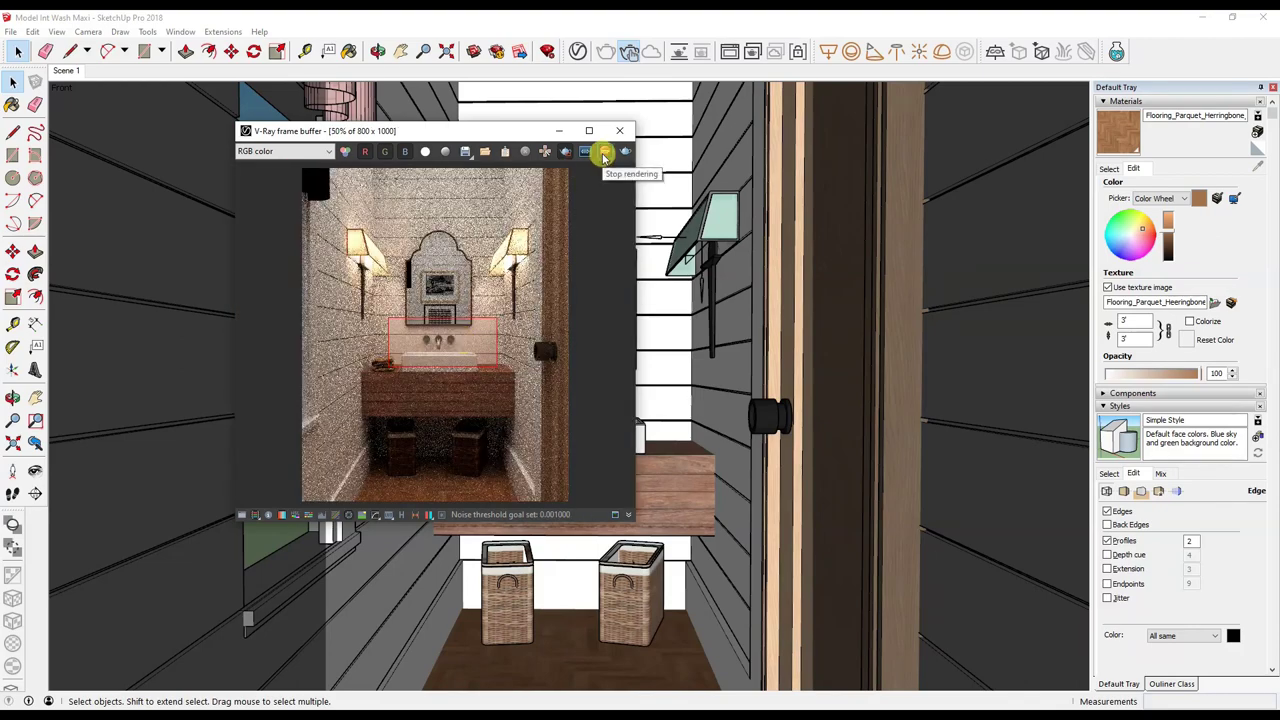
click(604, 155)
click(624, 131)
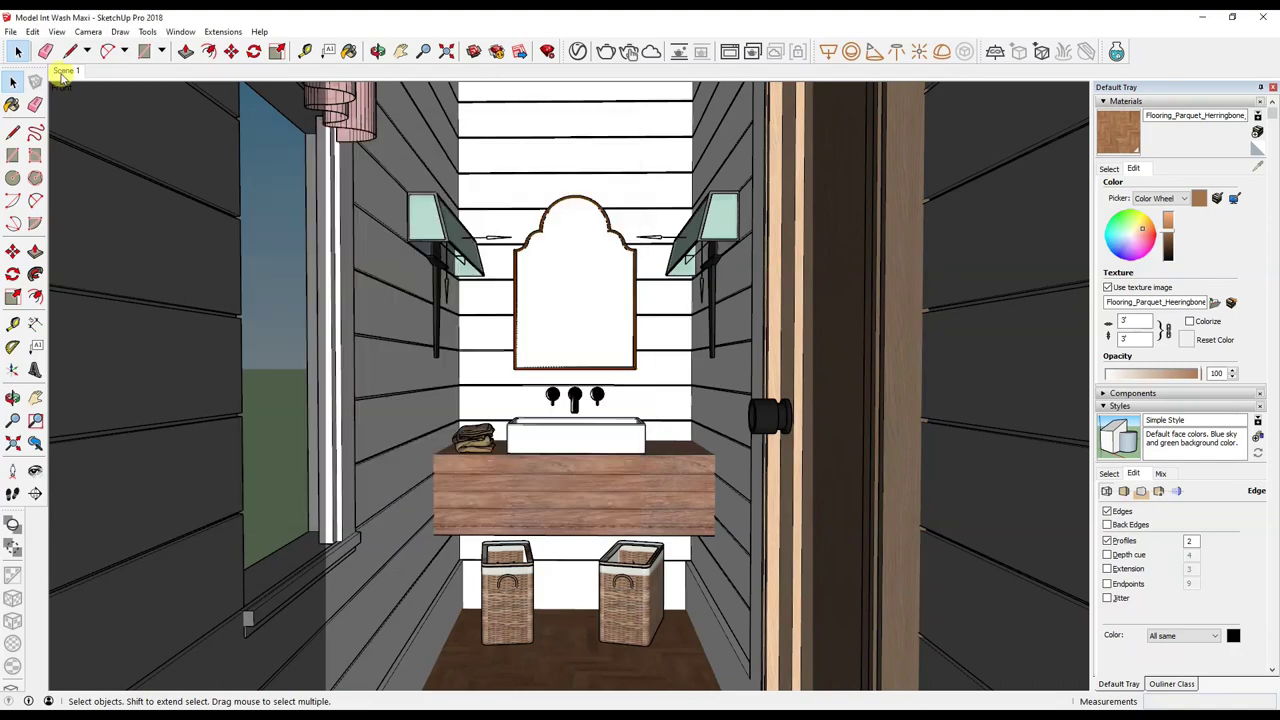
Import Plant.skp from the Project 18 folder.
click(15, 33)
click(195, 238)
click(598, 295)
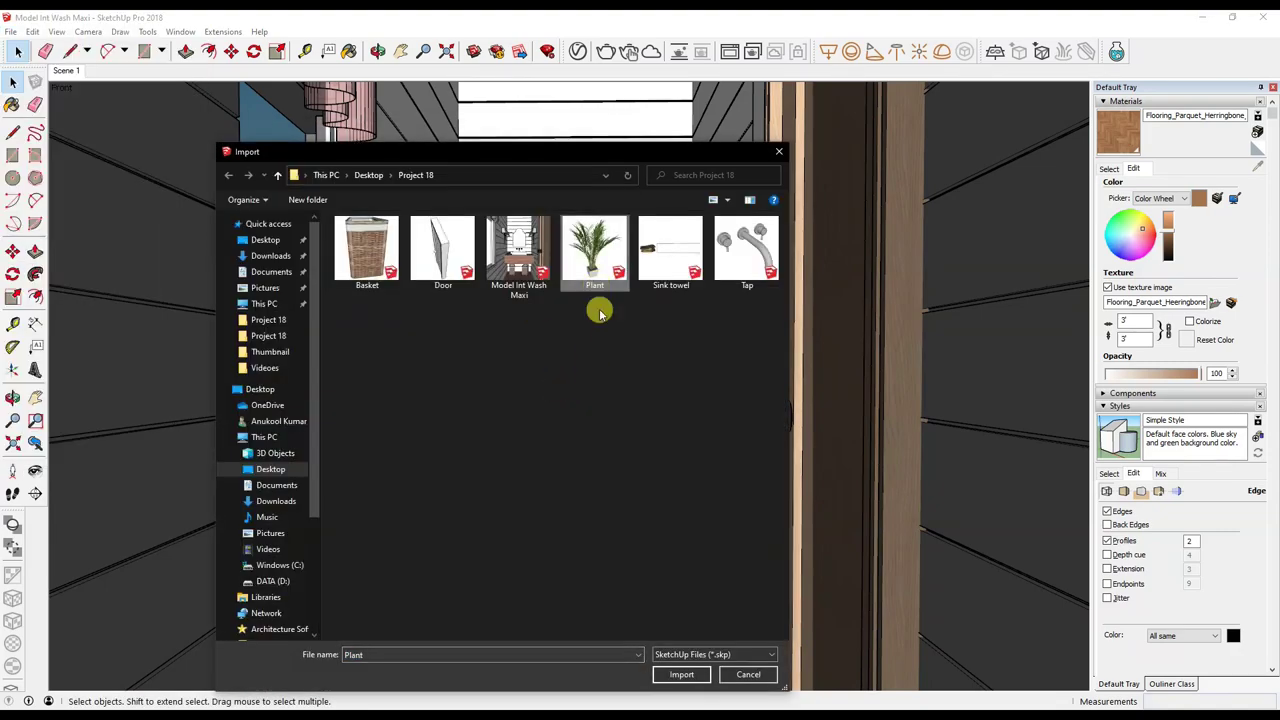
click(690, 672)
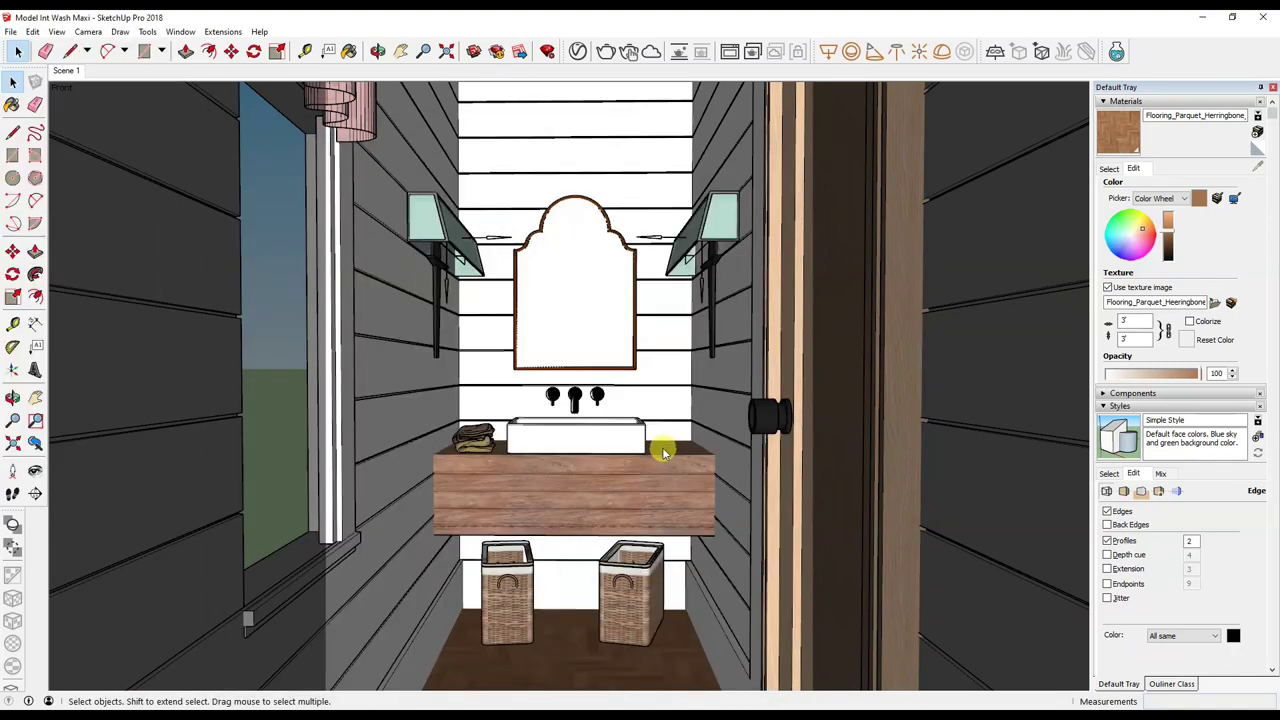
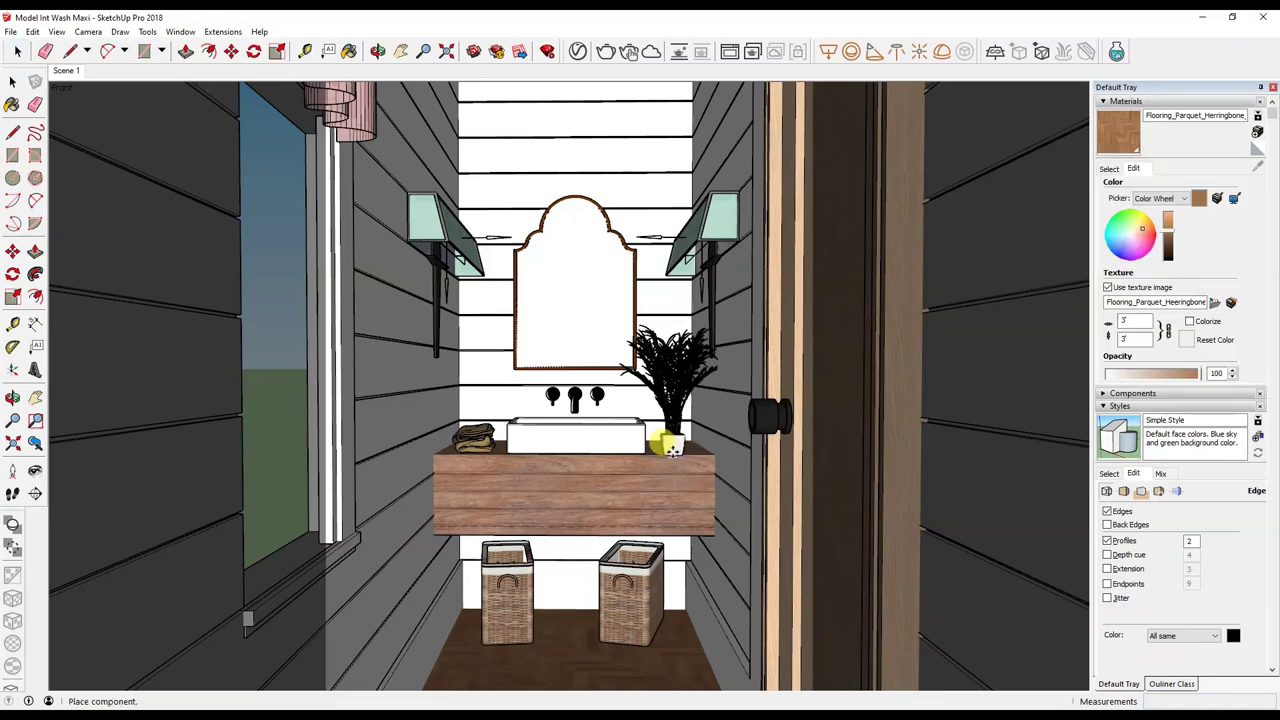
Place the potted plant component on the vanity top and rotate it.
mouse_move(679, 455)
middle_down()
mouse_move(683, 428)
mouse_move(593, 543)
middle_up()
scroll(657, 430, up, 5)
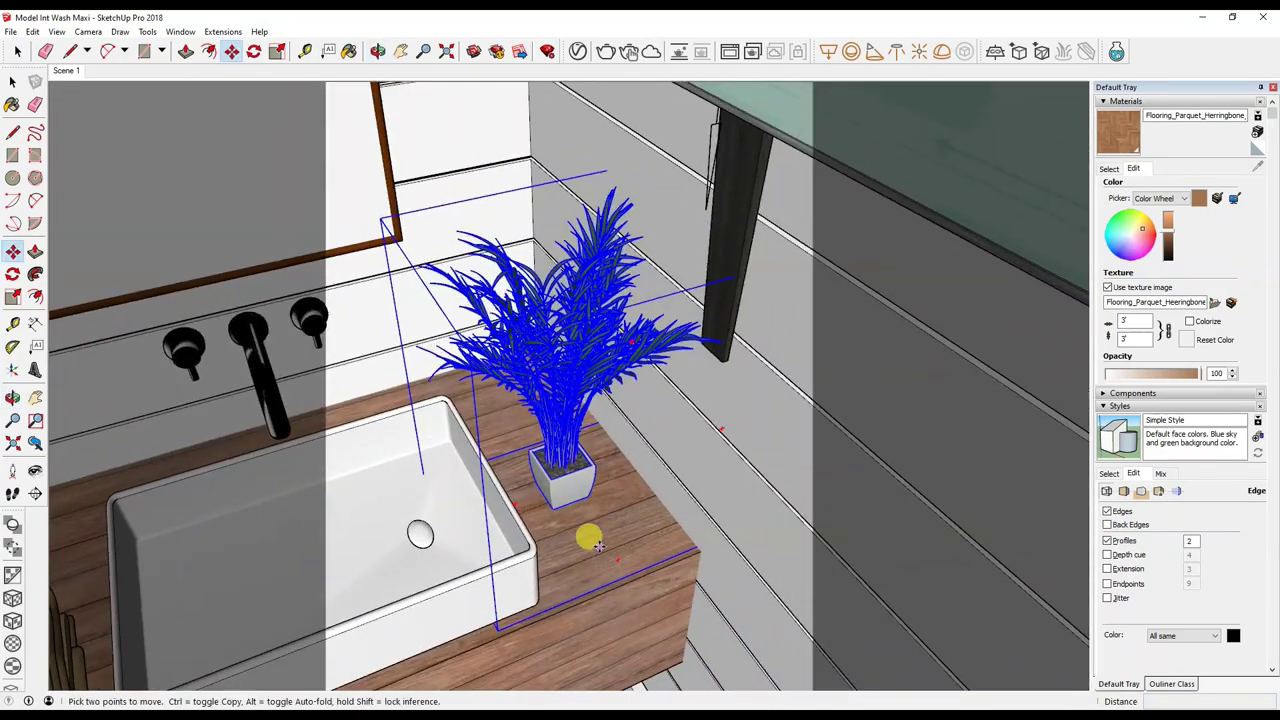
click(593, 543)
middle_drag(580, 546, 568, 530)
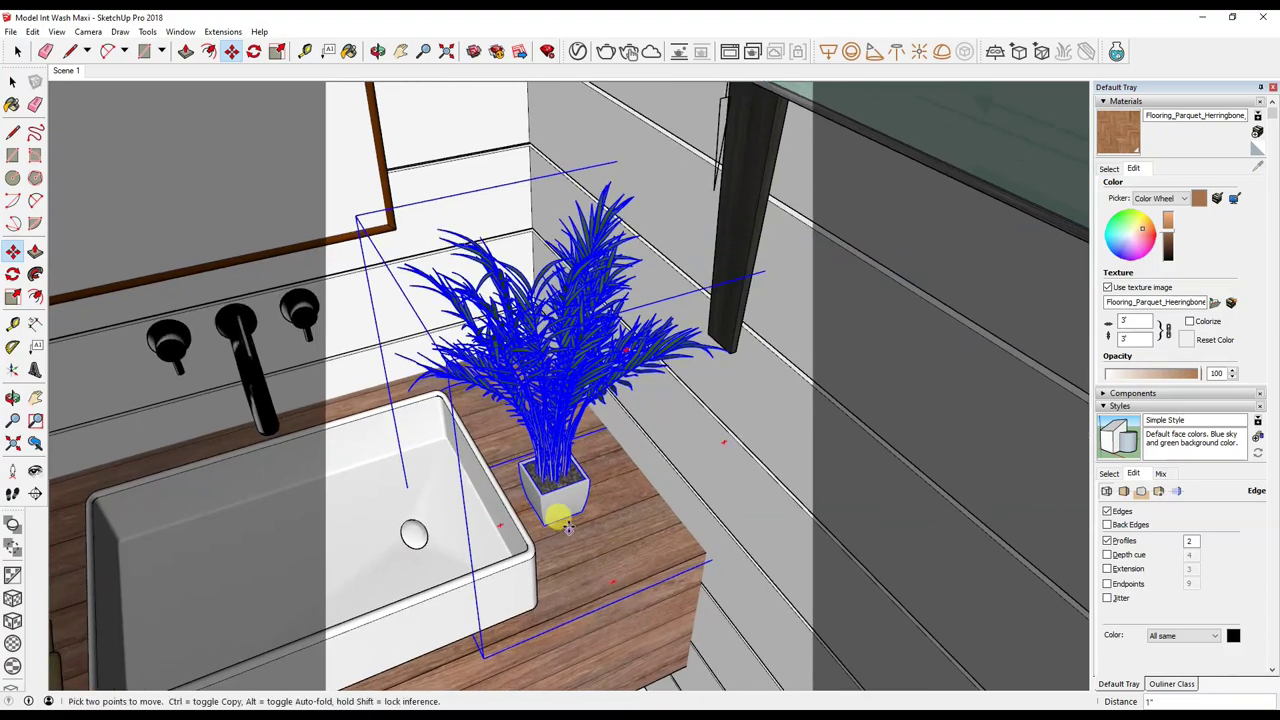
scroll(568, 530, up, 3)
middle_drag(606, 580, 603, 563)
key(q)
click(578, 528)
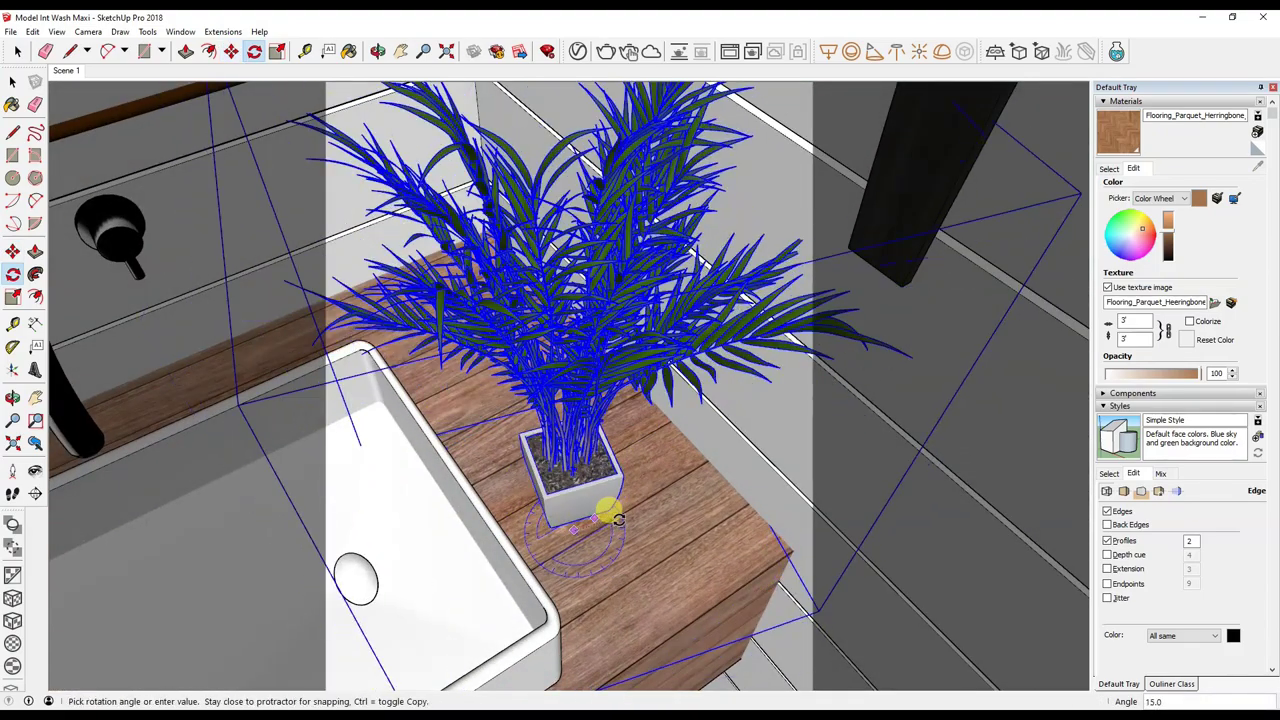
click(620, 525)
Copy the plant beside the original, rotate the copy and nudge it into position.
key(m)
click(481, 473)
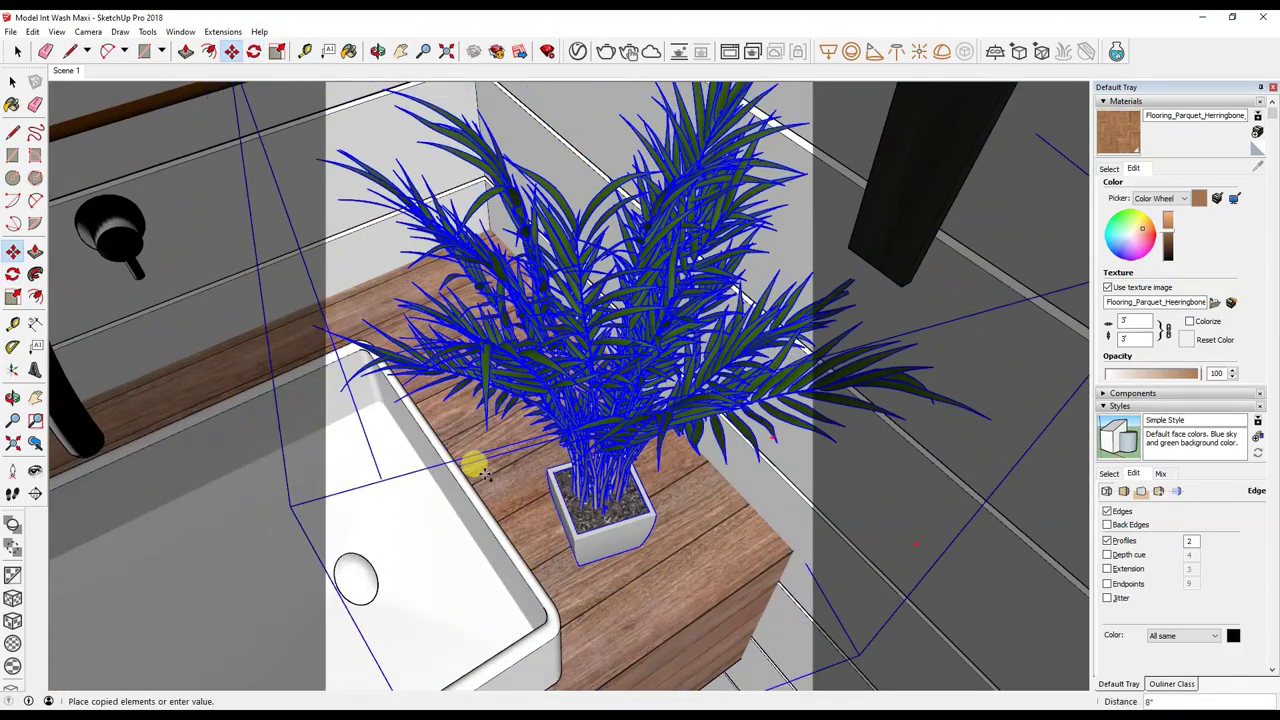
click(491, 437)
mouse_move(491, 437)
middle_down()
mouse_move(576, 535)
mouse_move(517, 508)
mouse_move(551, 494)
middle_up()
key(q)
click(523, 508)
click(584, 510)
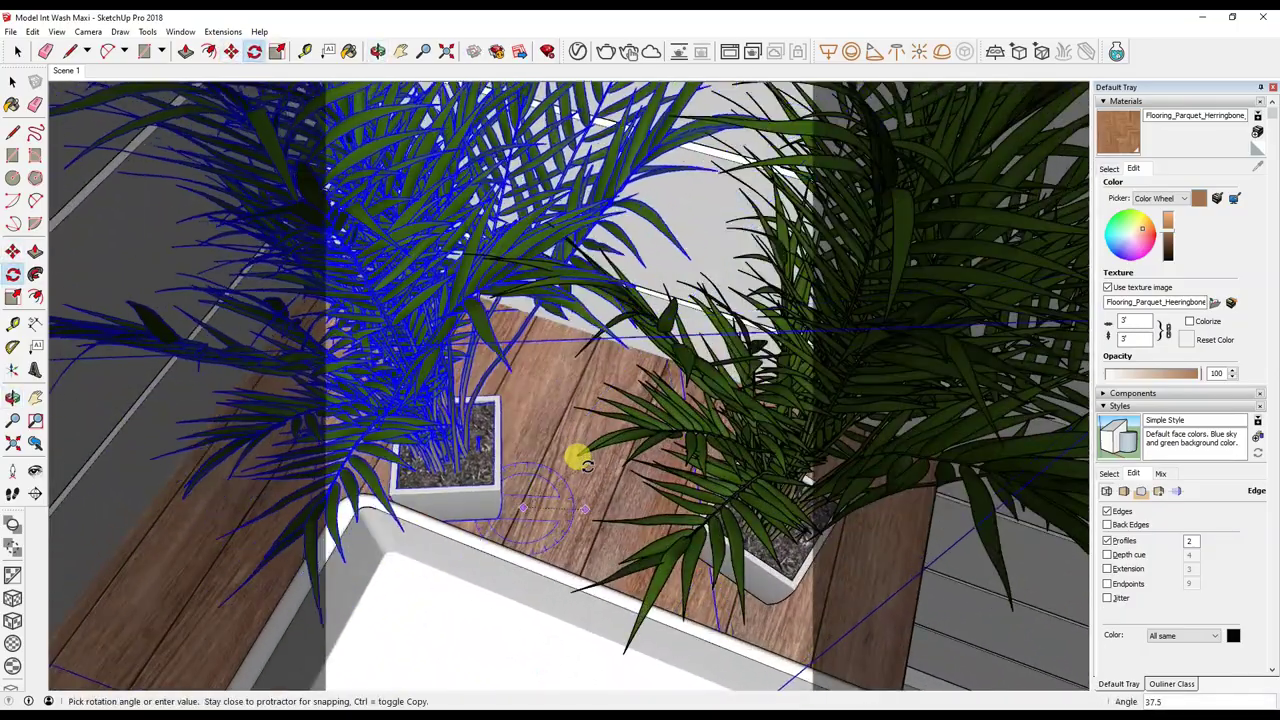
click(571, 451)
key(m)
click(517, 477)
Check the two plants from above and from a low side view, then return to Scene 1.
mouse_move(632, 522)
middle_down()
mouse_move(543, 597)
mouse_move(529, 529)
mouse_move(609, 414)
mouse_move(648, 420)
middle_up()
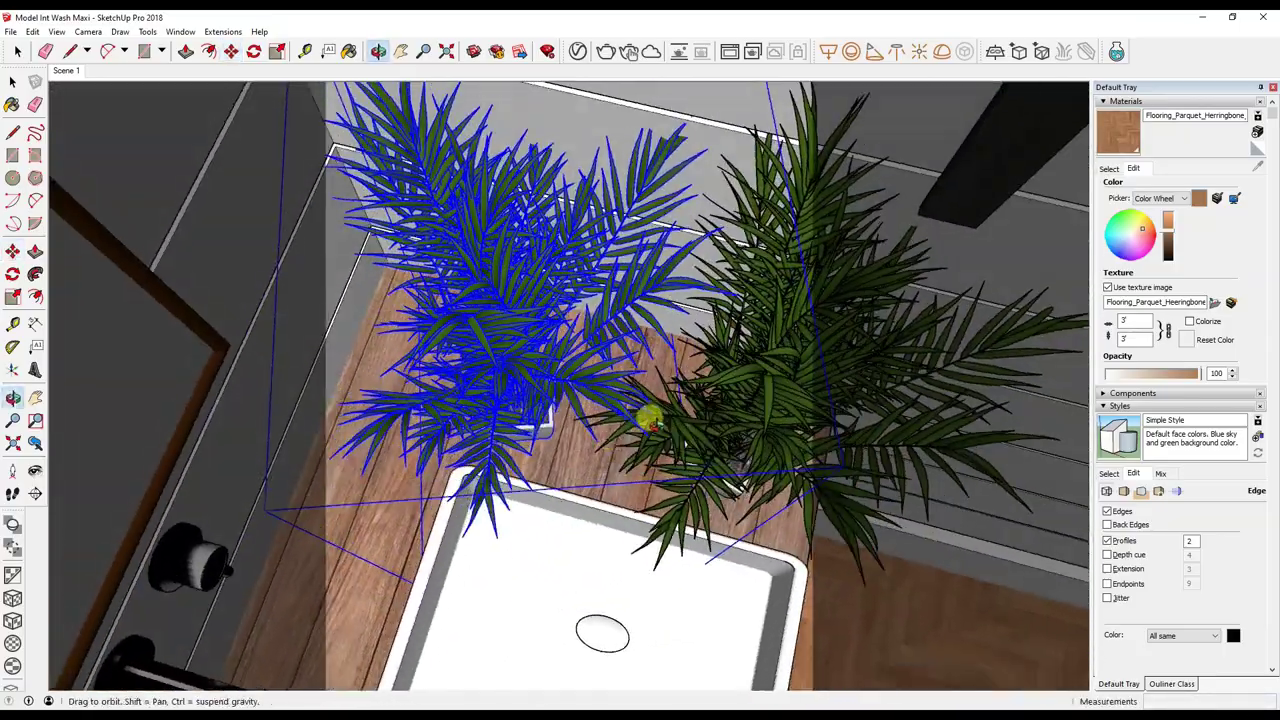
mouse_move(557, 457)
middle_down()
mouse_move(412, 366)
mouse_move(586, 423)
middle_up()
key(space)
click(64, 71)
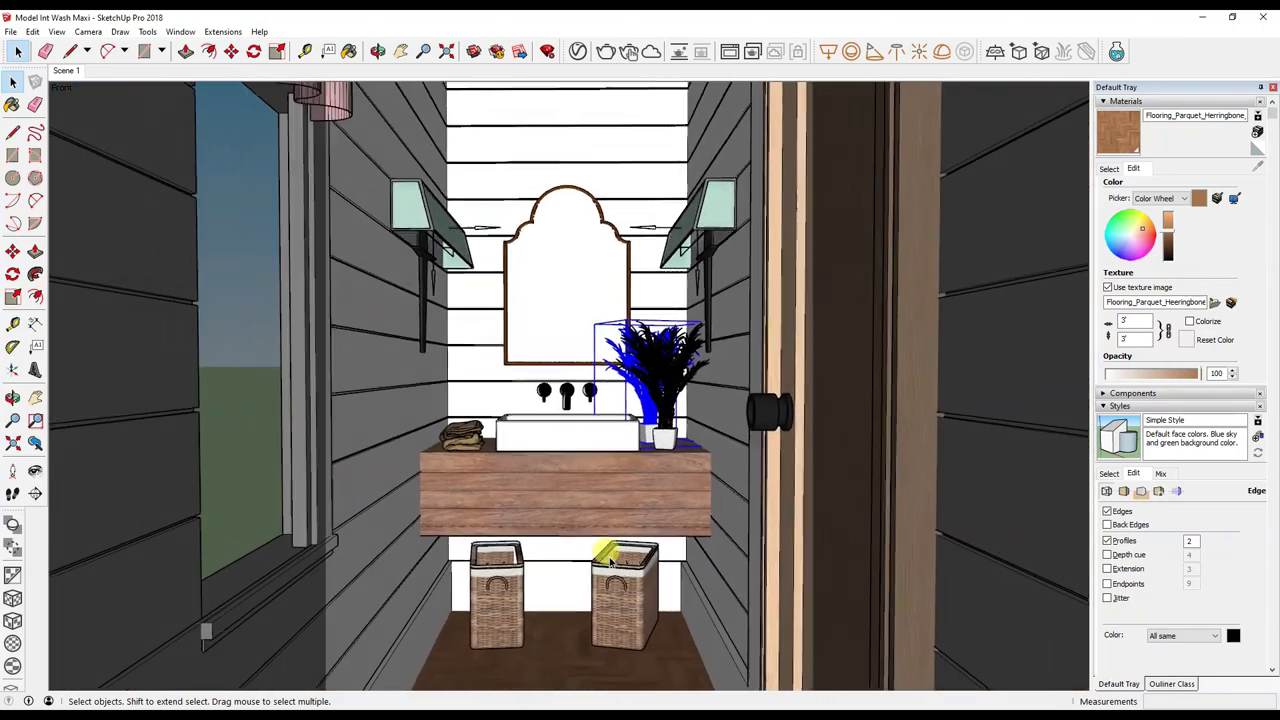
Clear the selection, adjust the model and return to the saved front bathroom scene.
click(645, 232)
click(335, 103)
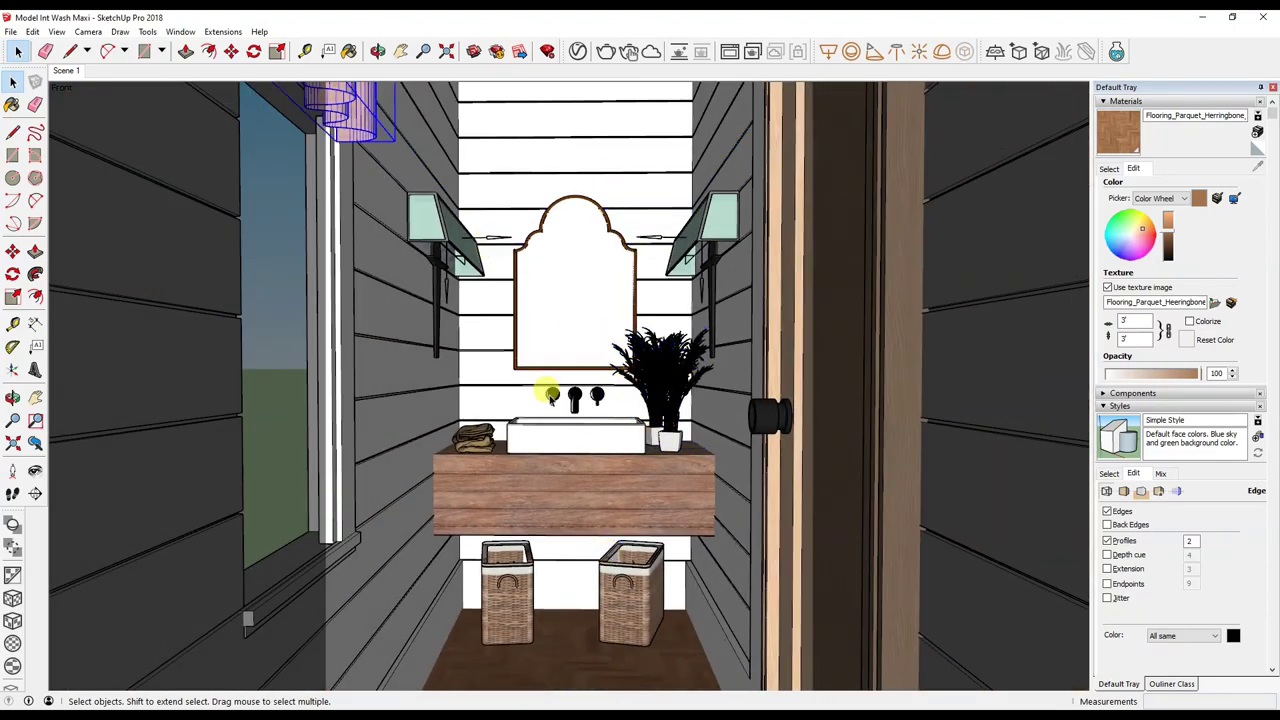
click(300, 295)
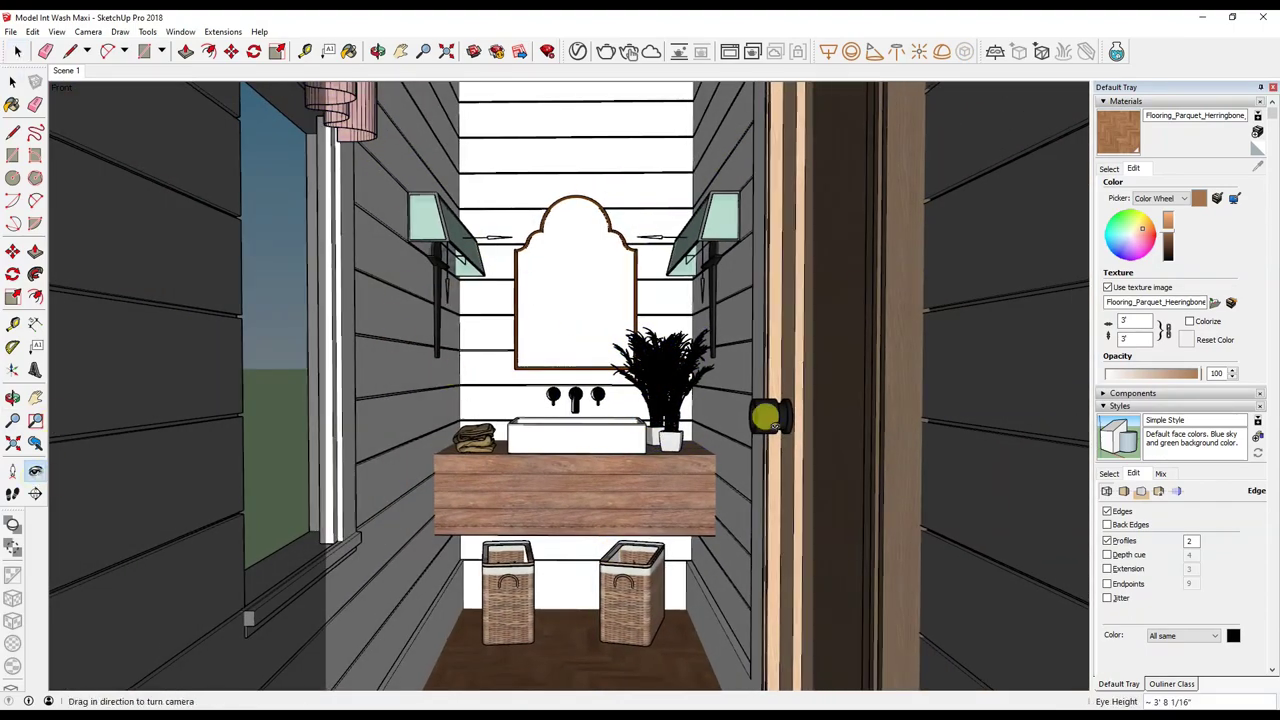
scroll(457, 366, up, 5)
scroll(934, 423, up, 3)
scroll(592, 390, up, 2)
key(m)
shift+middle_drag(580, 334, 580, 177)
click(66, 70)
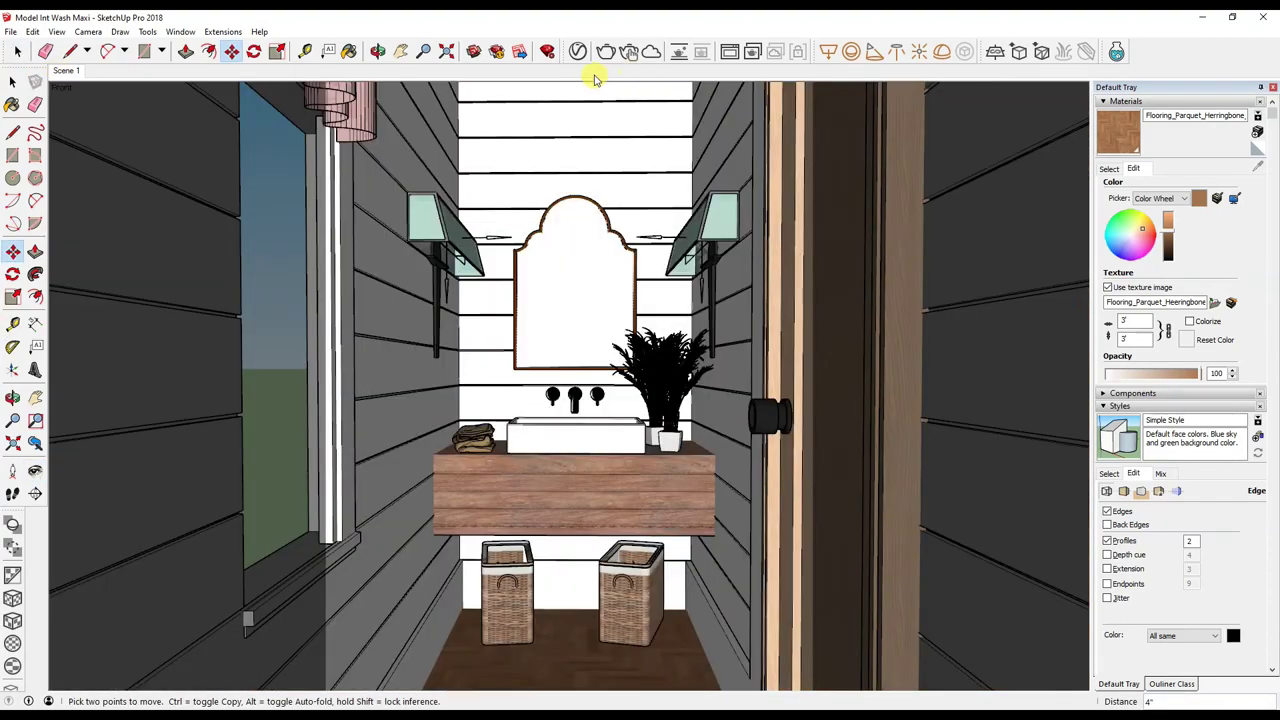
Run a test V-Ray render, then stop it and close the render windows.
click(547, 51)
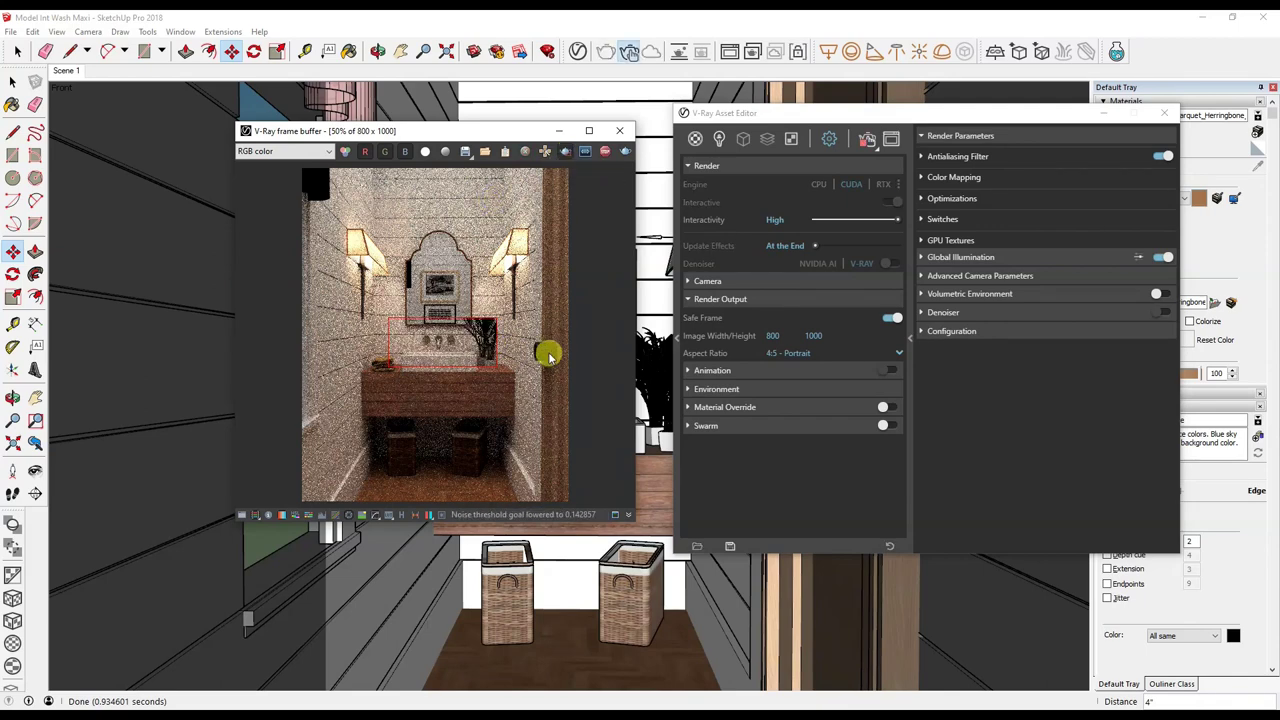
drag(476, 118, 486, 99)
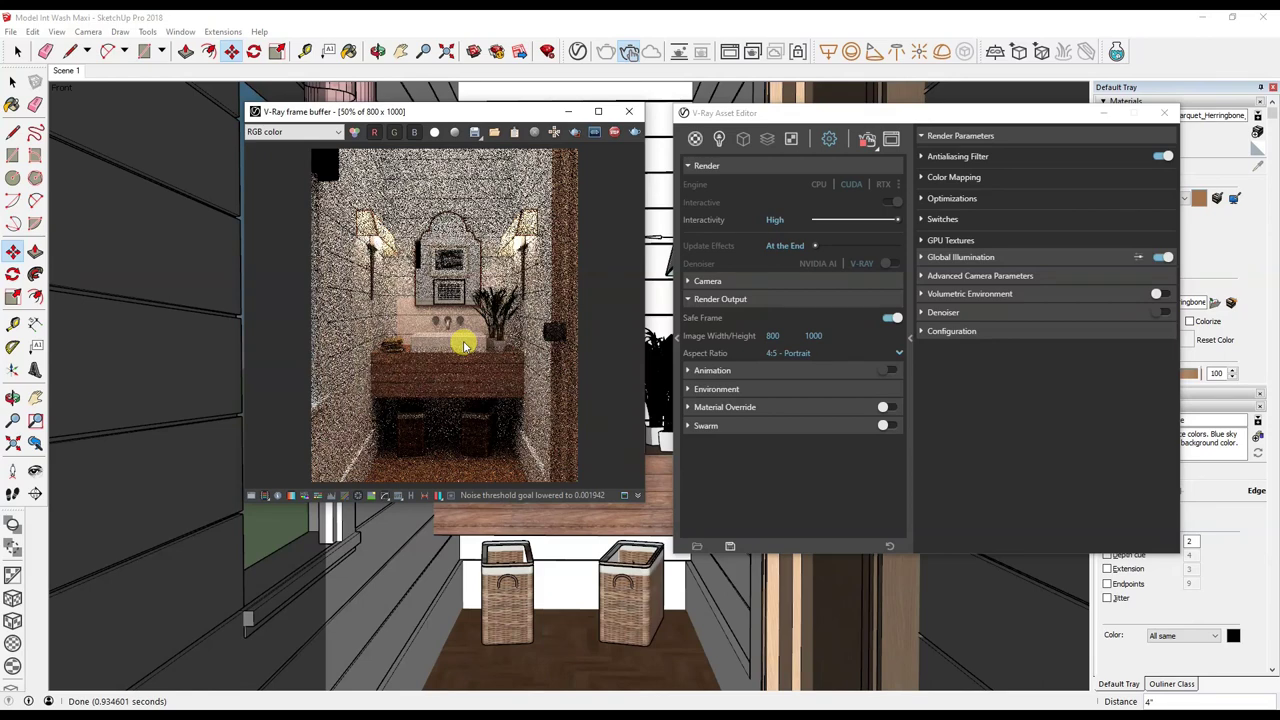
click(629, 111)
click(1164, 112)
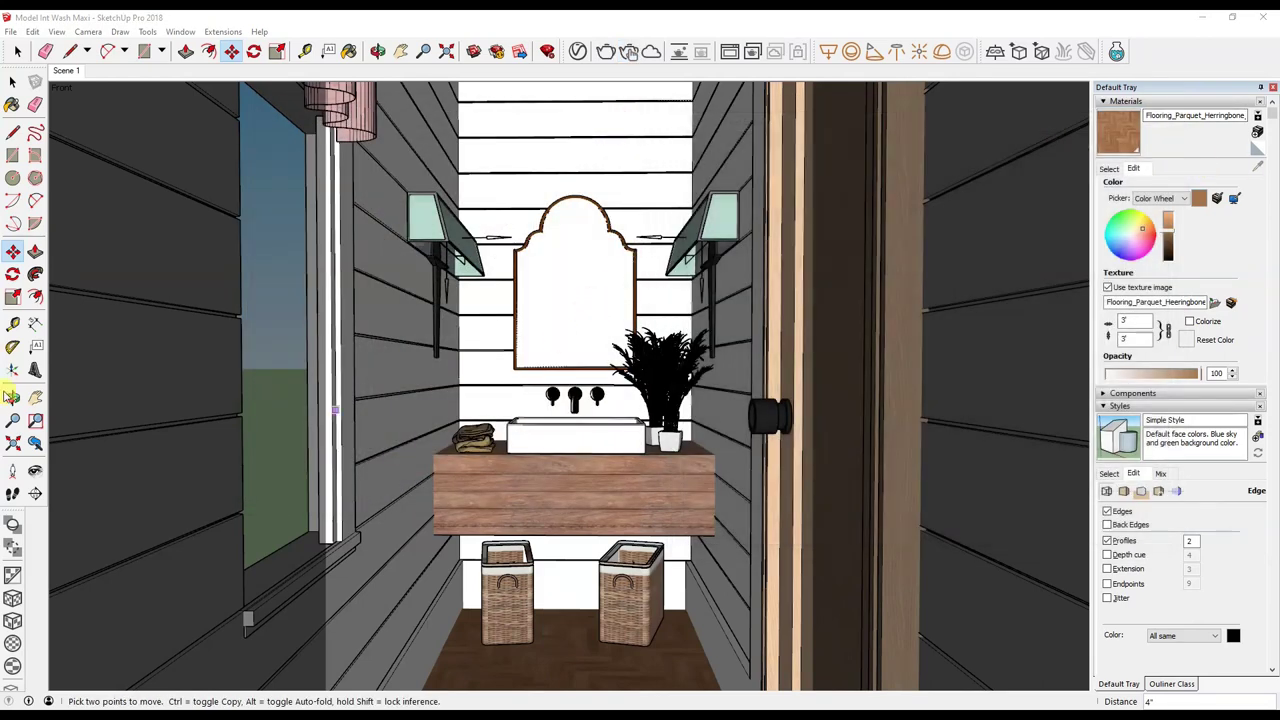
Turn the camera to a new bathroom angle and start an interactive V-Ray render.
click(35, 470)
mouse_move(190, 377)
mouse_down()
mouse_move(809, 434)
mouse_move(634, 243)
mouse_up()
key(m)
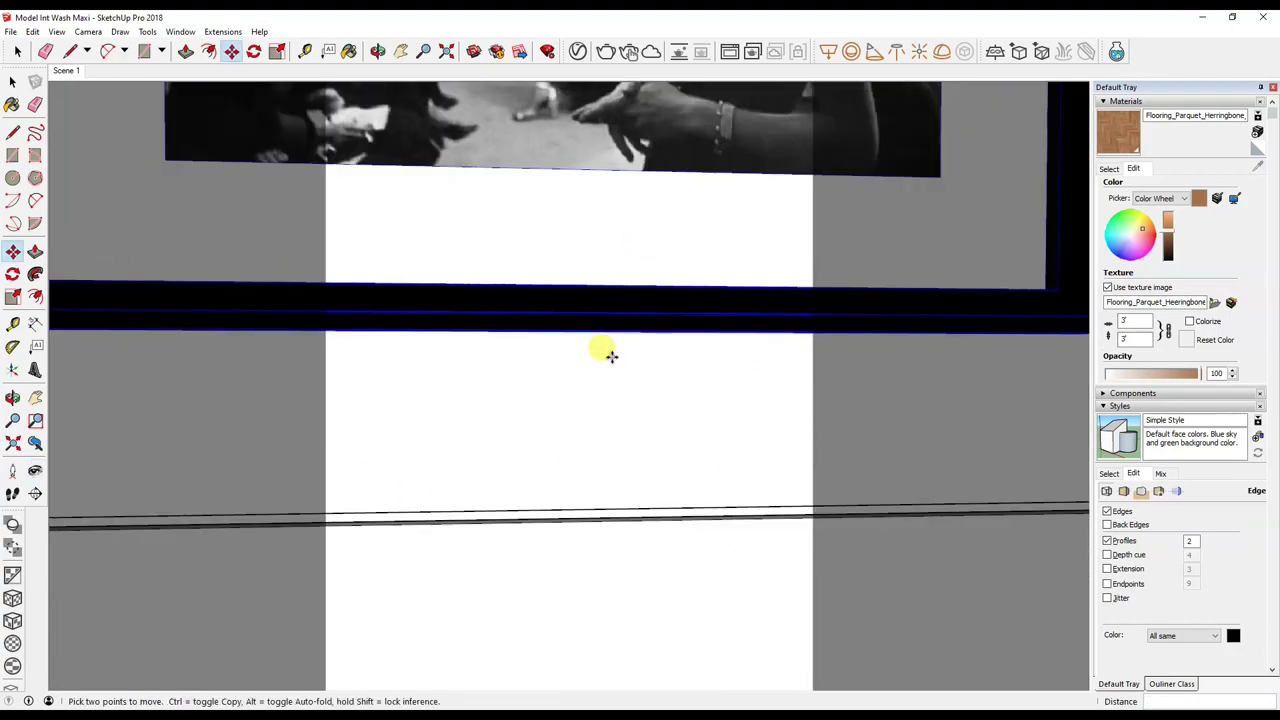
middle_drag(605, 400, 591, 343)
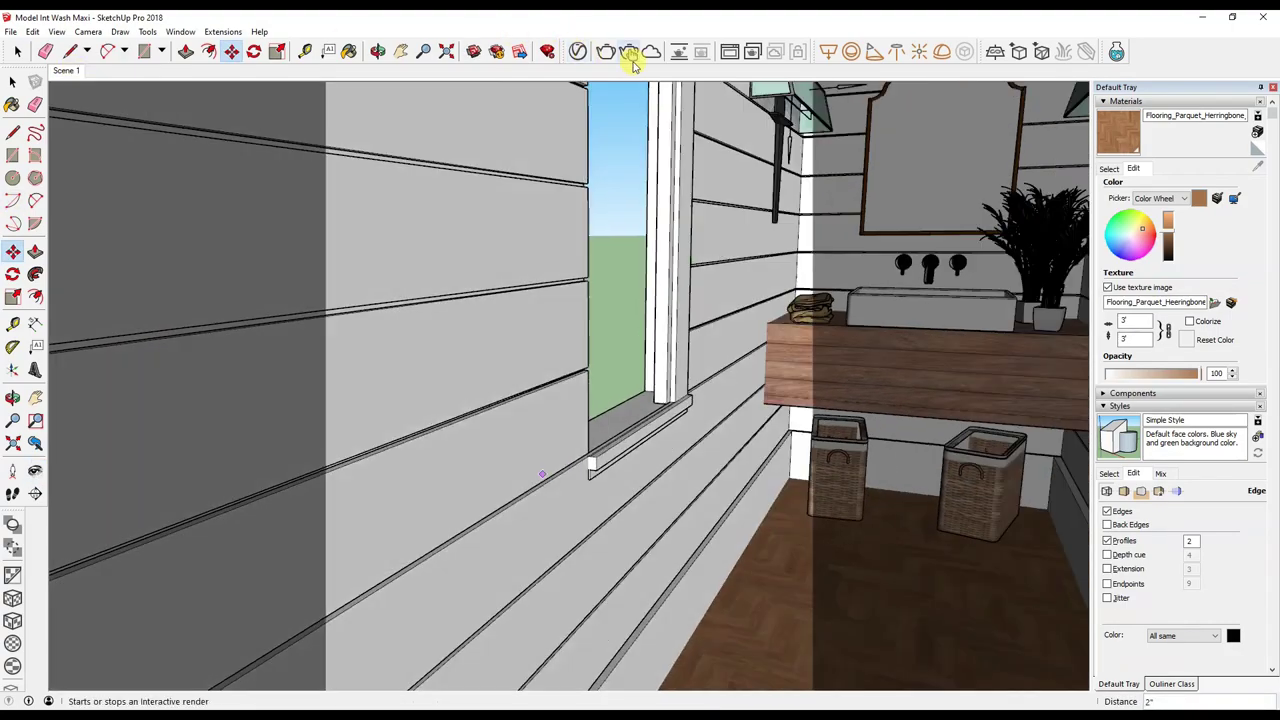
click(629, 53)
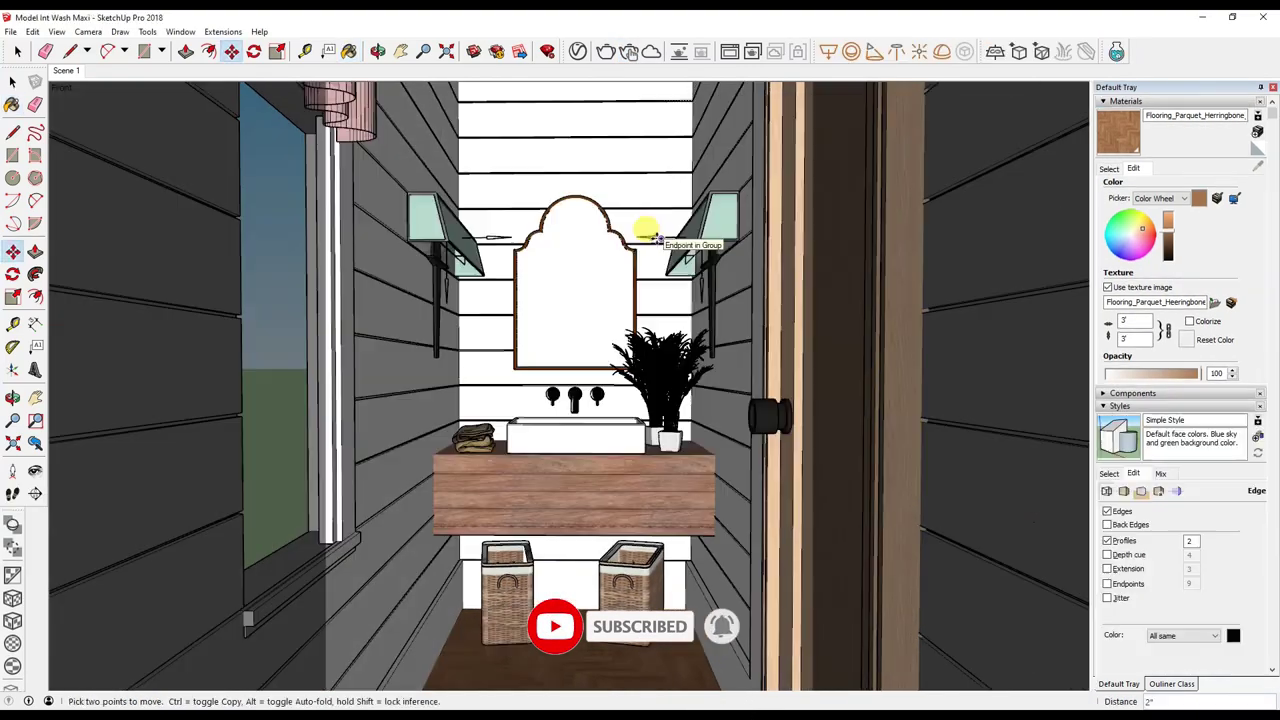
Turn off progressive rendering and re-render the vanity view.
click(579, 50)
click(889, 136)
click(866, 111)
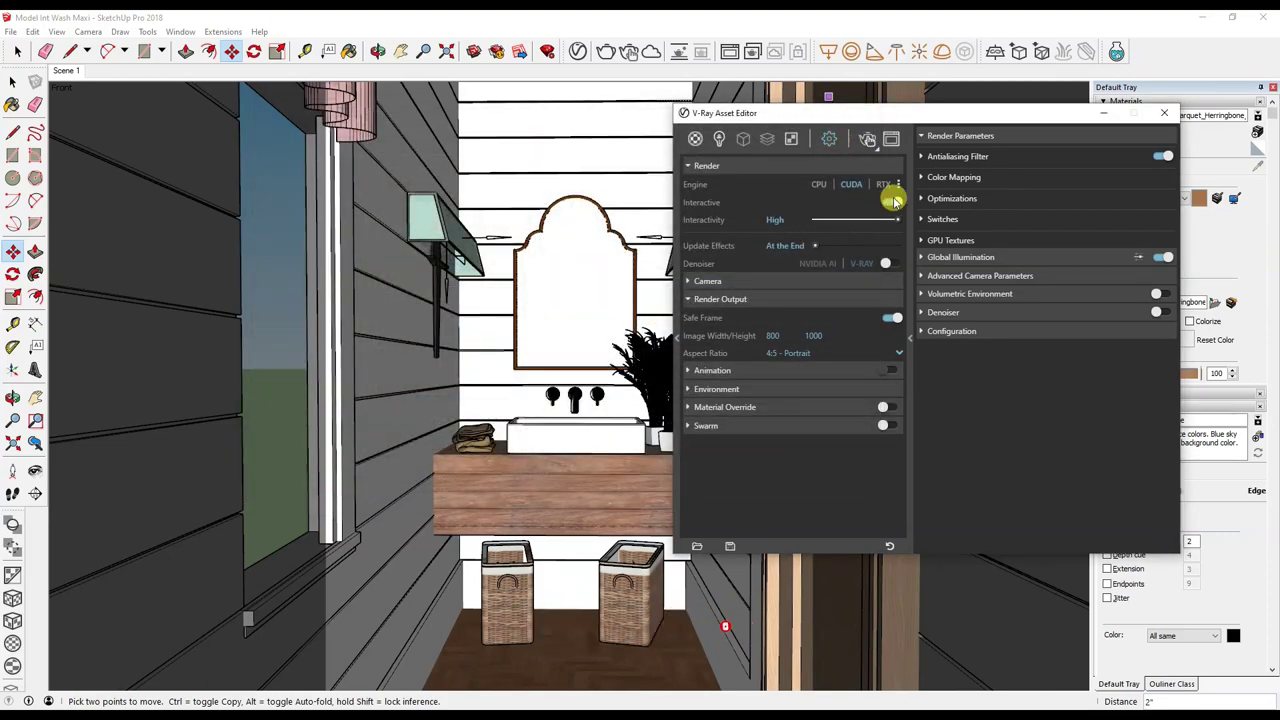
click(885, 219)
click(867, 138)
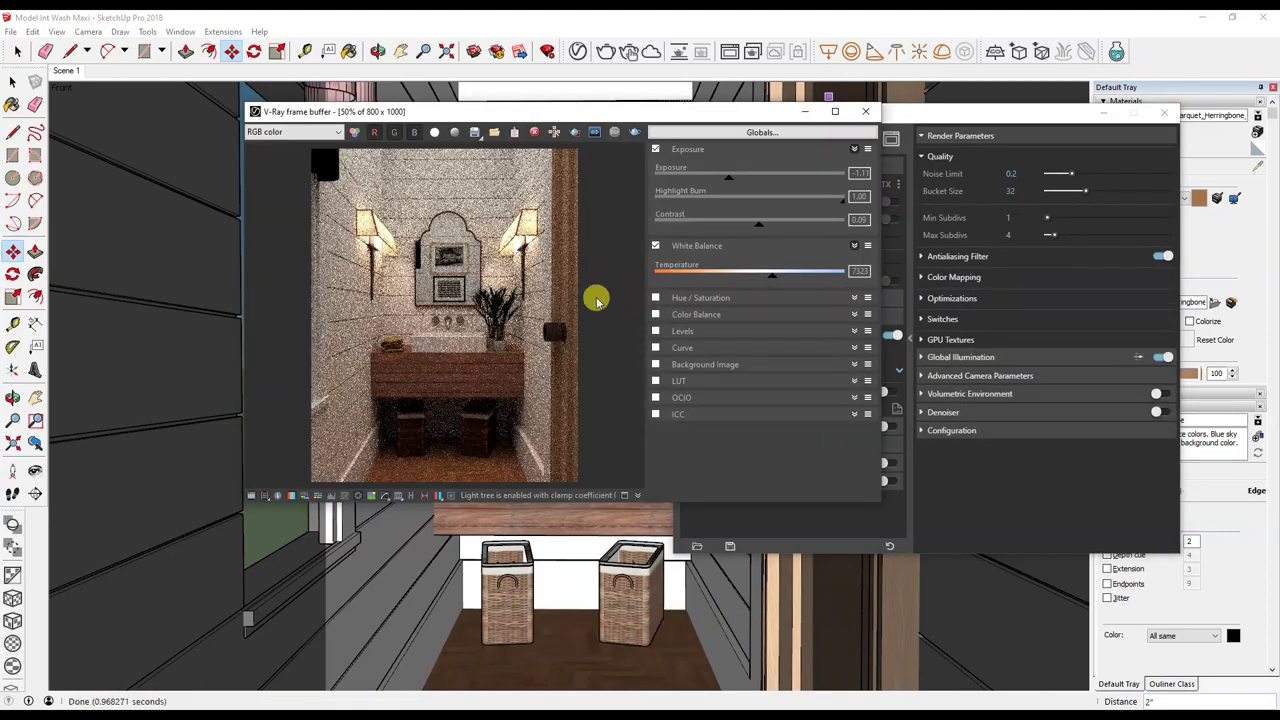
drag(510, 118, 542, 139)
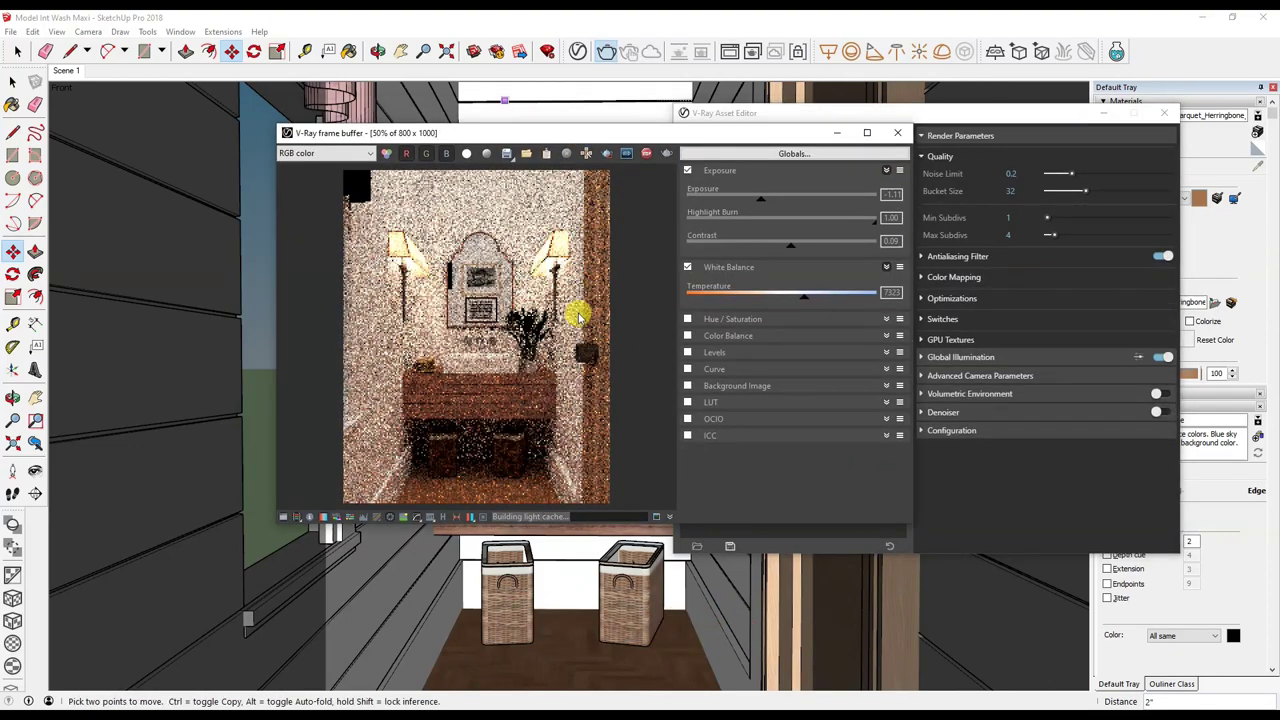
Enable the Hue/Saturation correction, shift the hue to 5.66 toward pink, and close the frame buffer.
click(688, 319)
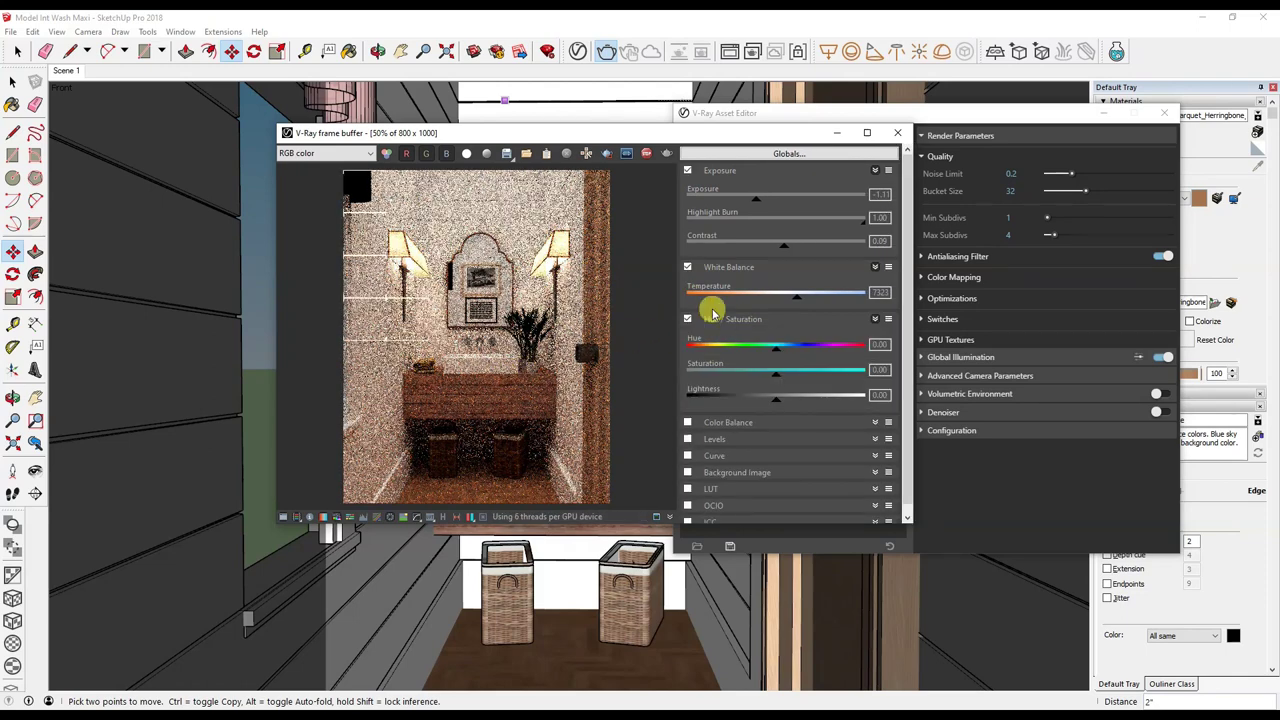
drag(523, 122, 547, 119)
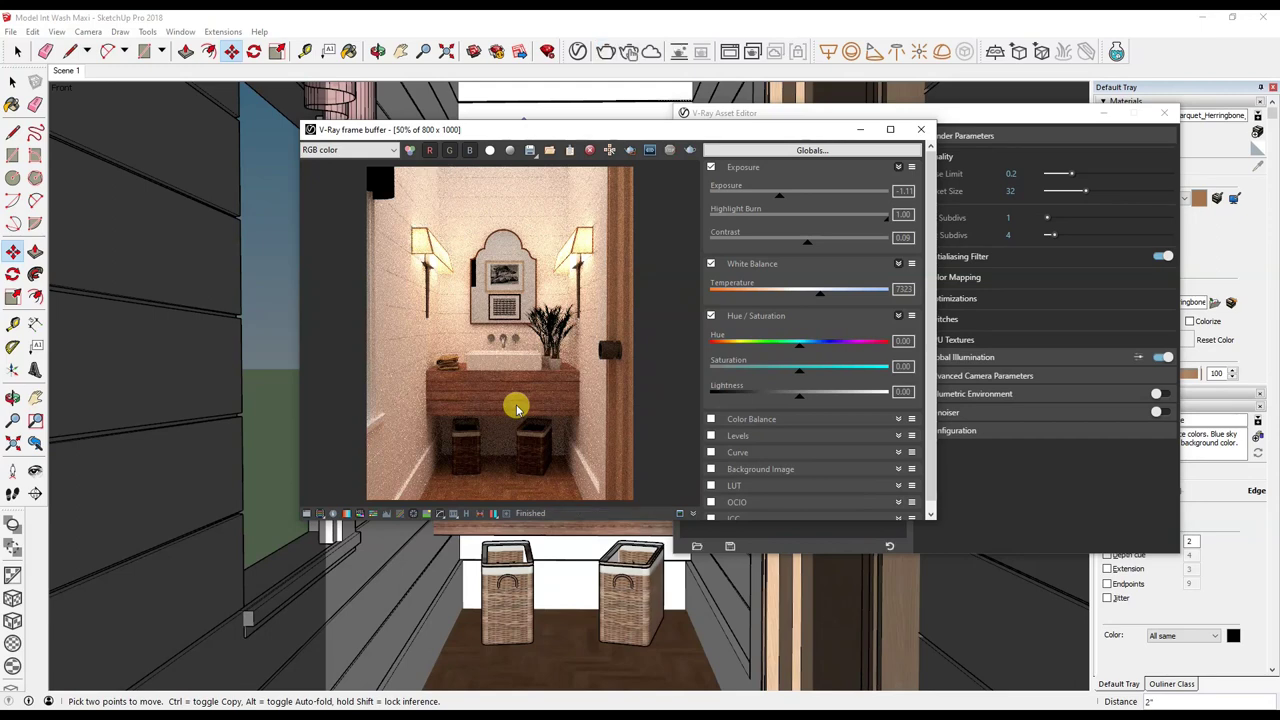
drag(797, 343, 796, 352)
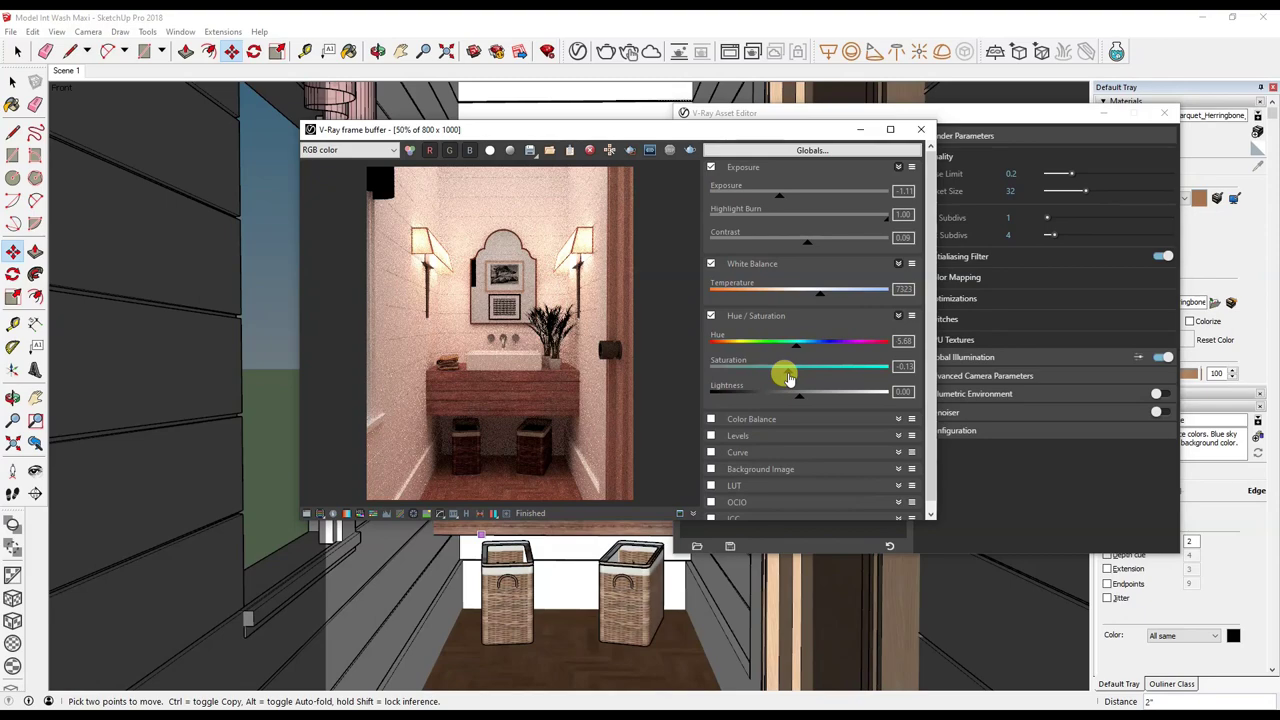
click(902, 394)
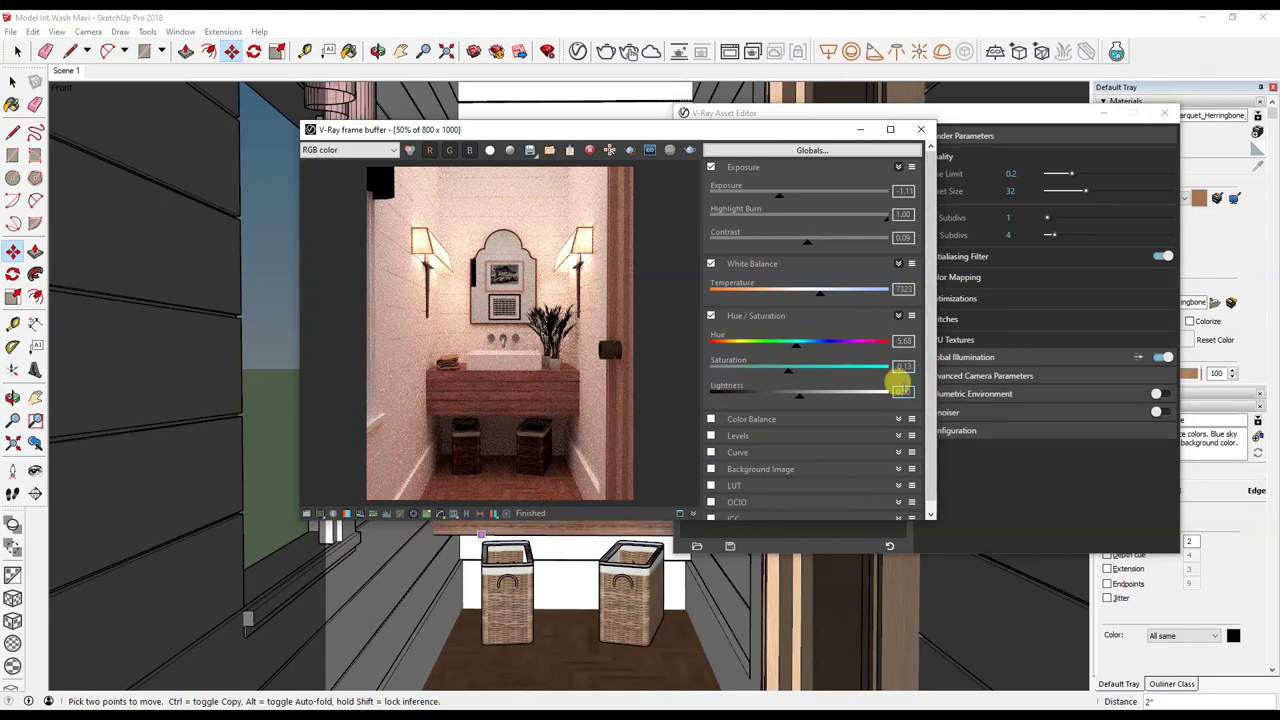
click(921, 129)
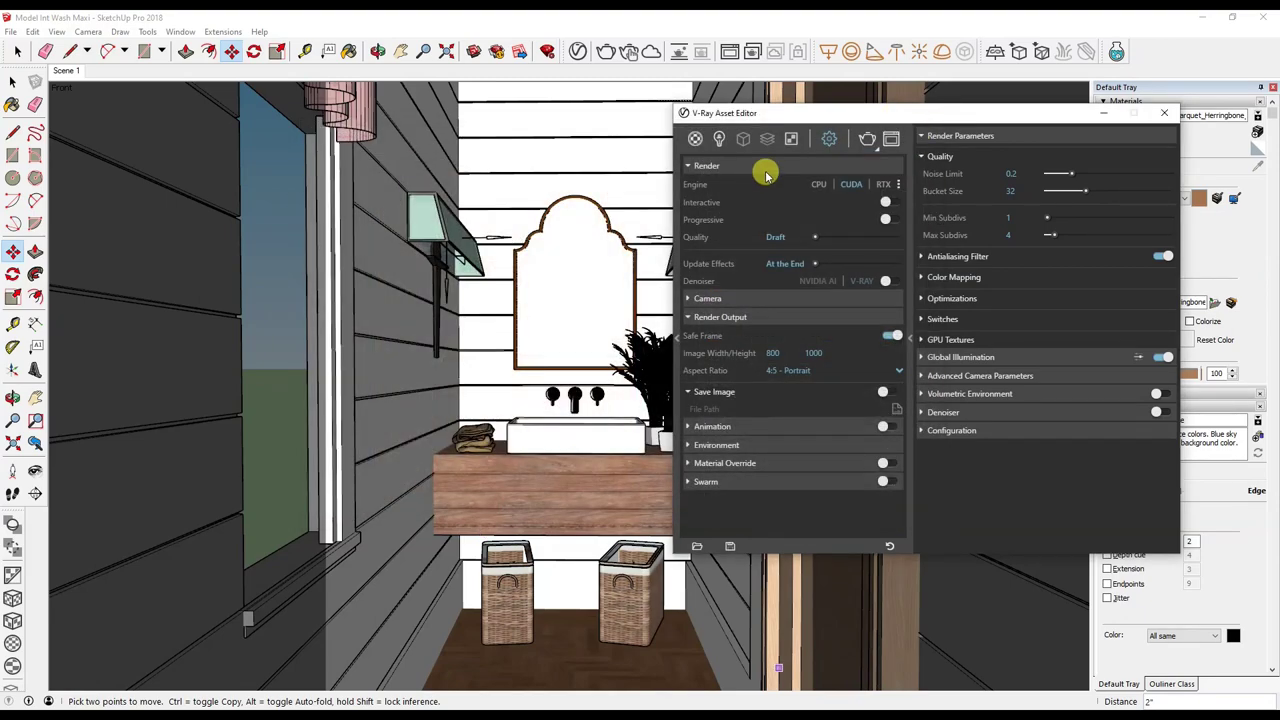
Set render quality to Very High and image width to 1500.
drag(860, 130, 835, 172)
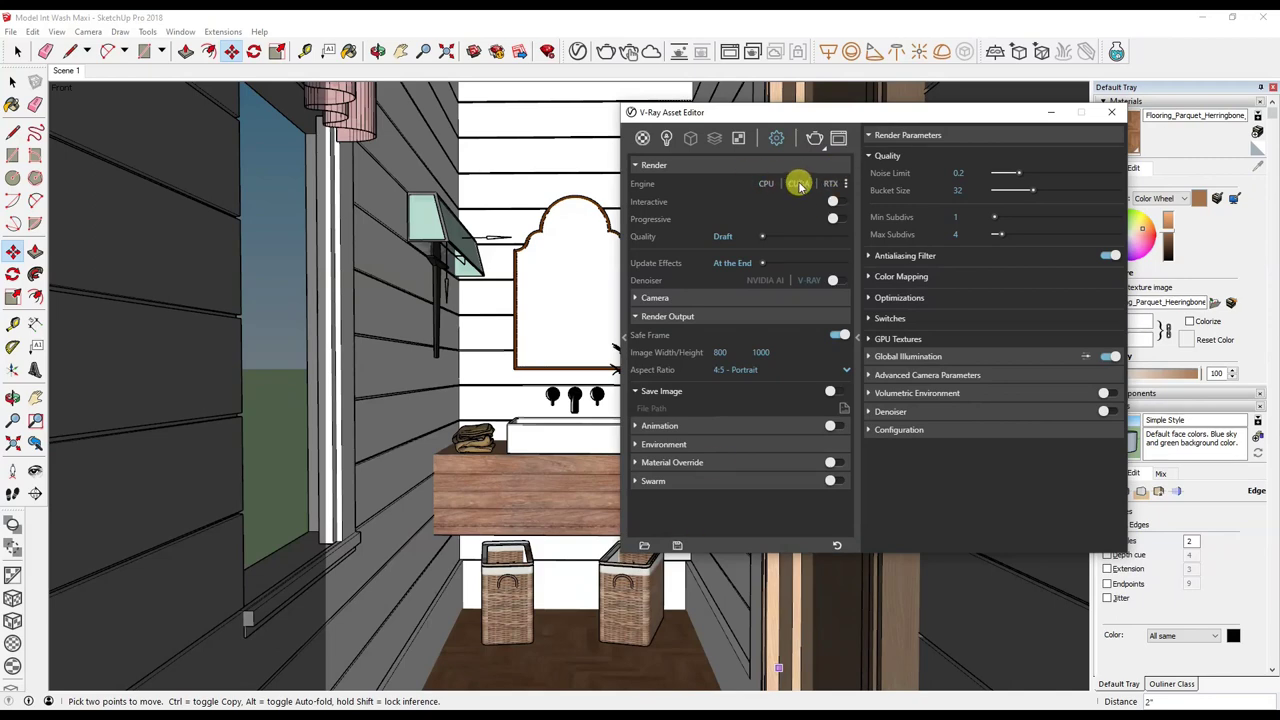
drag(764, 236, 845, 236)
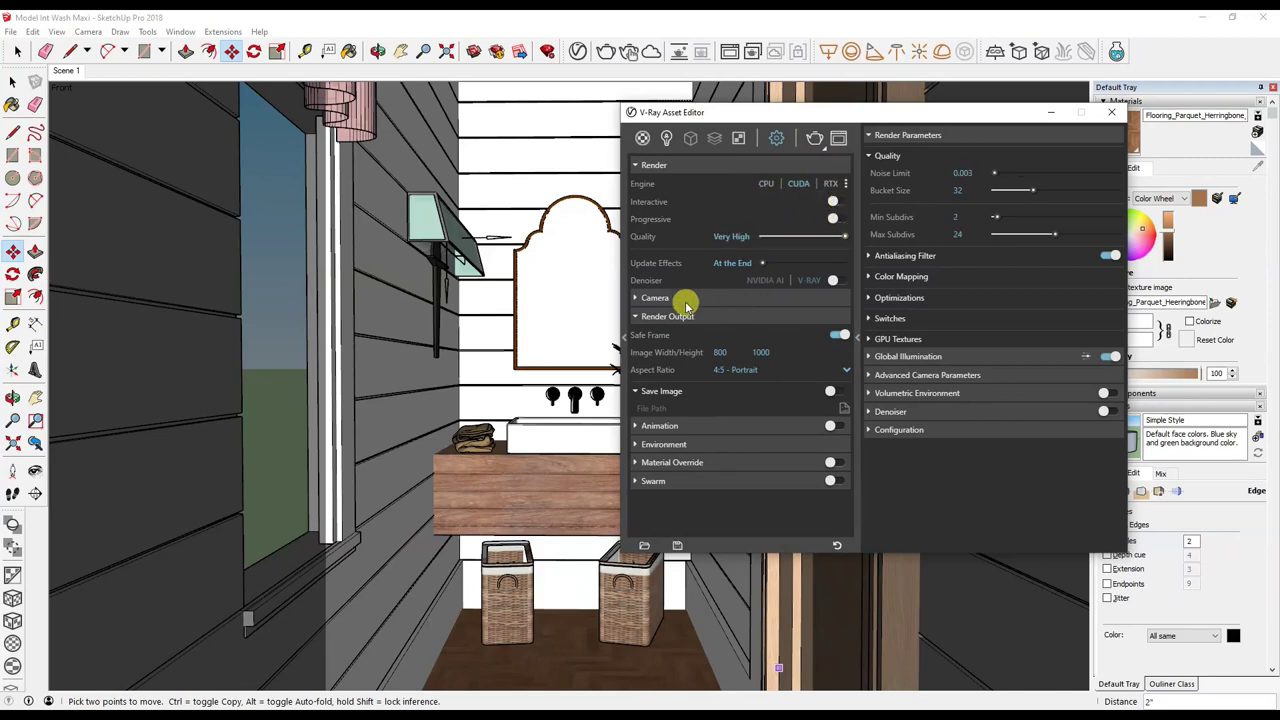
text(1500)
key(Return)
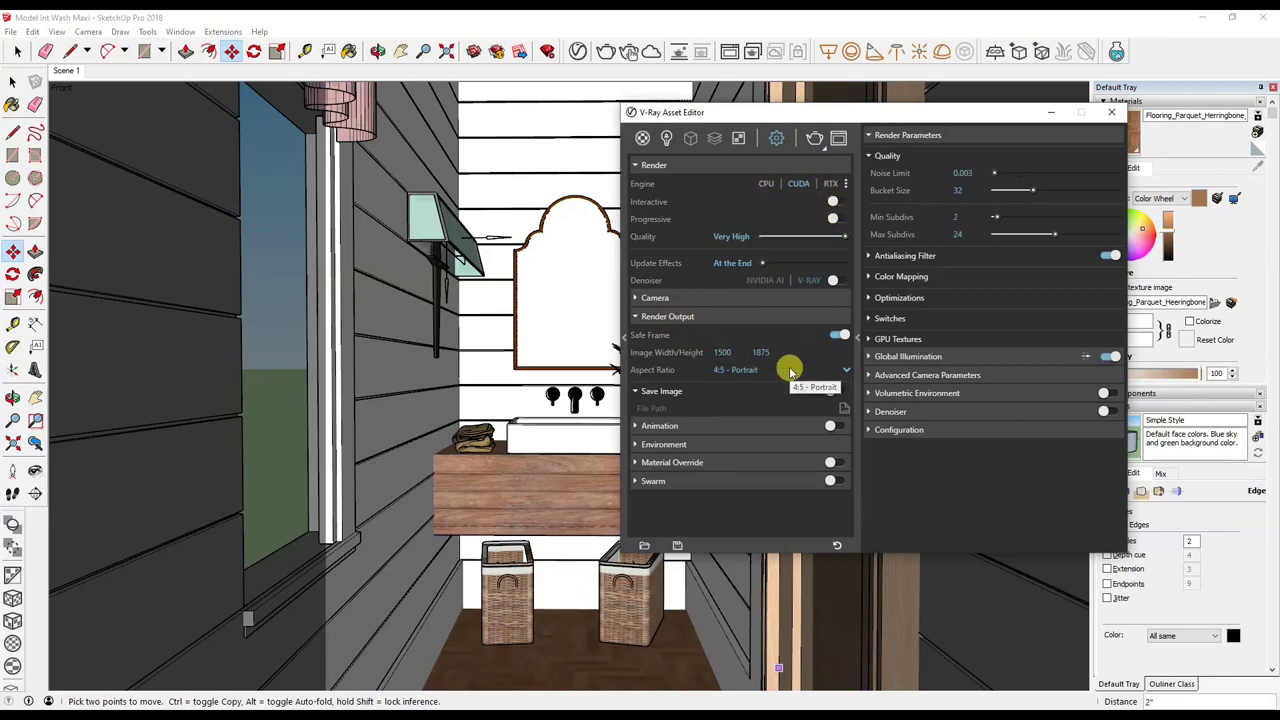
Auto-save the render as PNG 'Model FT' in the Desktop Project 18 folder.
click(835, 391)
click(842, 410)
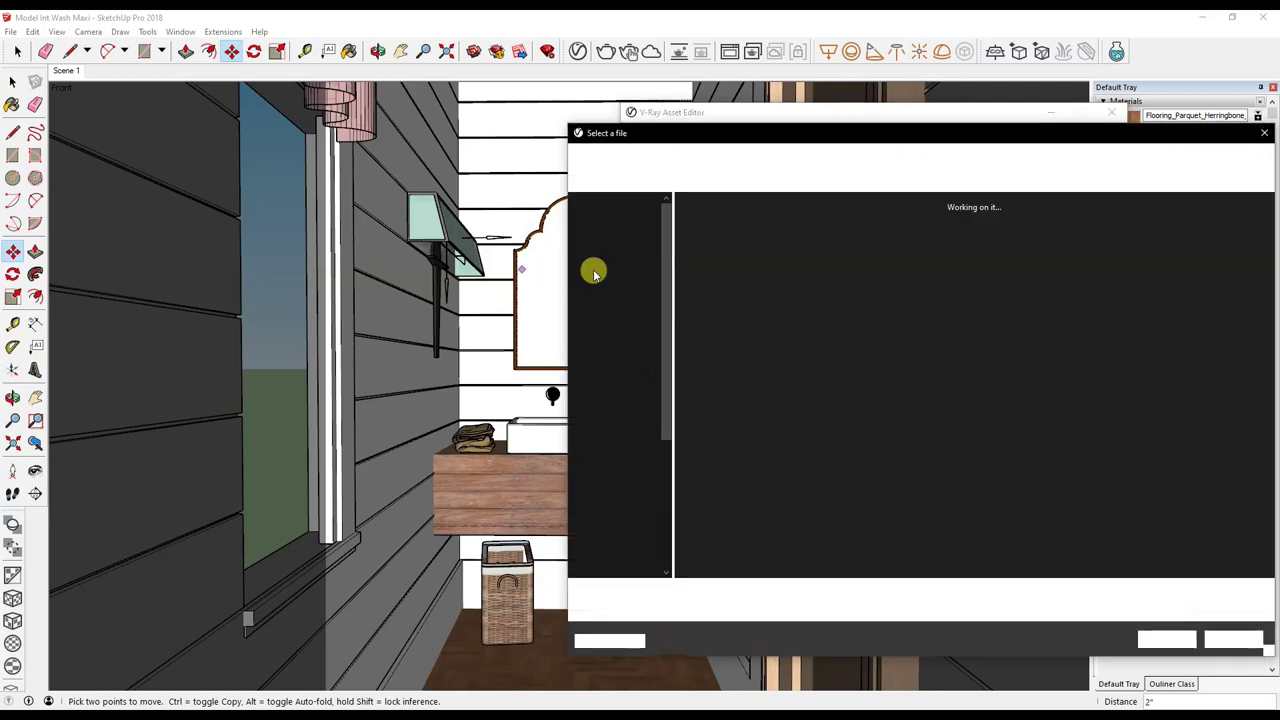
click(617, 220)
scroll(903, 400, down, 1)
double_click(963, 310)
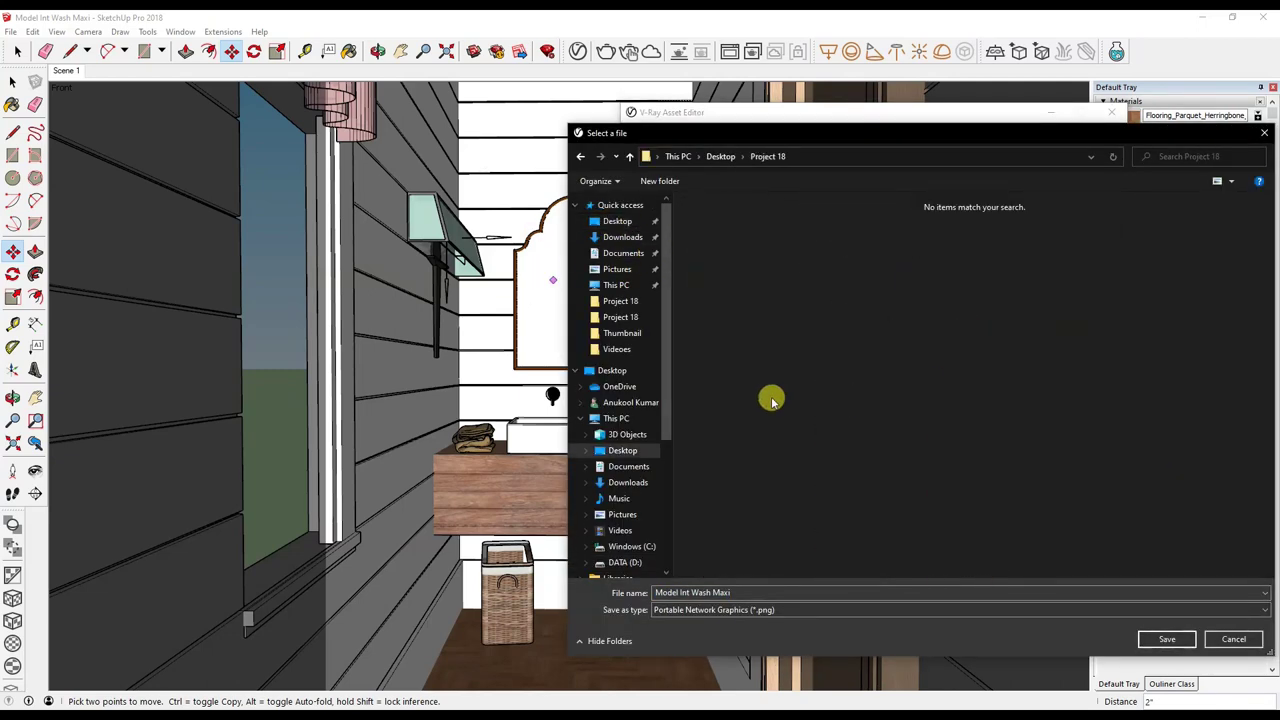
drag(745, 592, 670, 592)
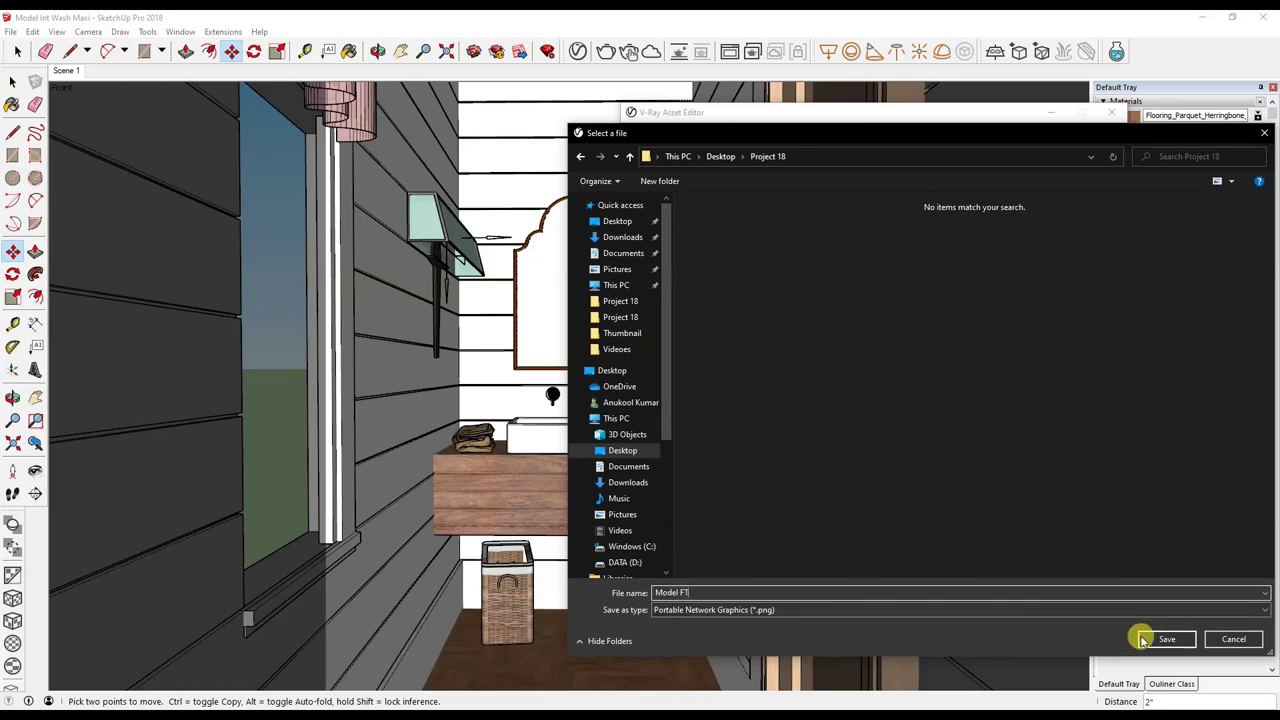
click(743, 609)
click(750, 614)
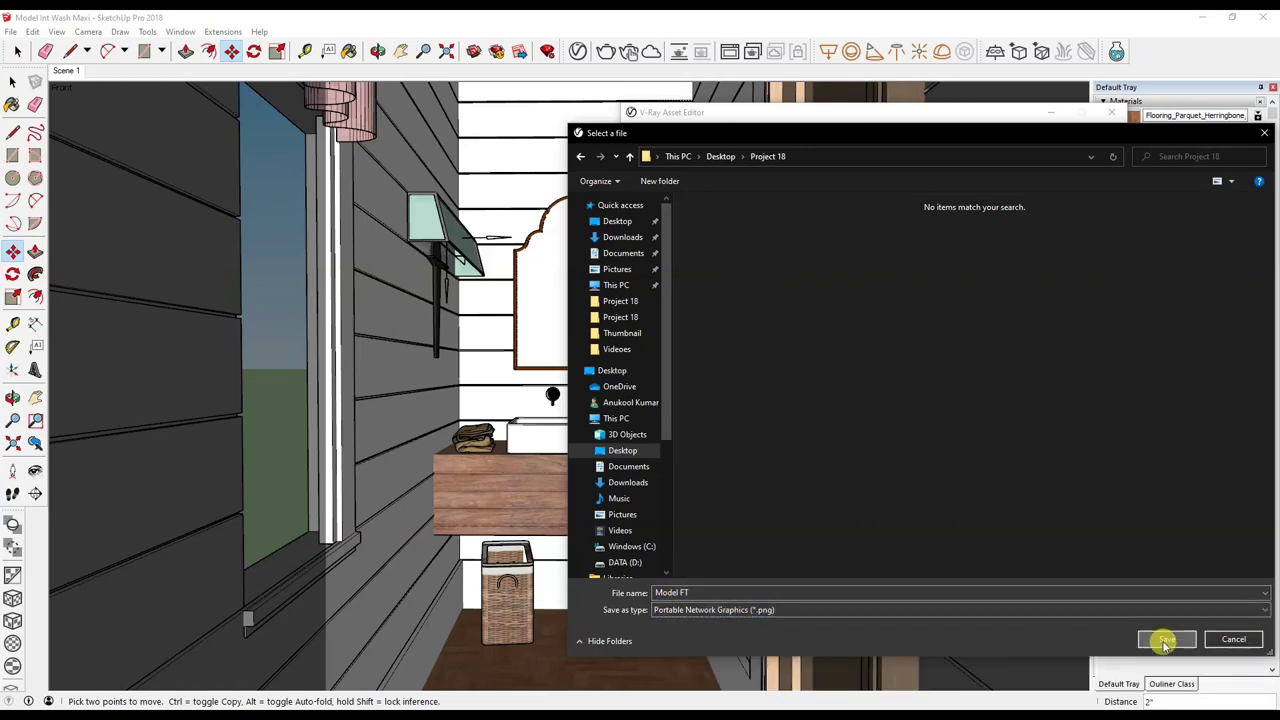
click(1160, 638)
Turn on the V-Ray denoiser with the Mild preset.
click(1110, 411)
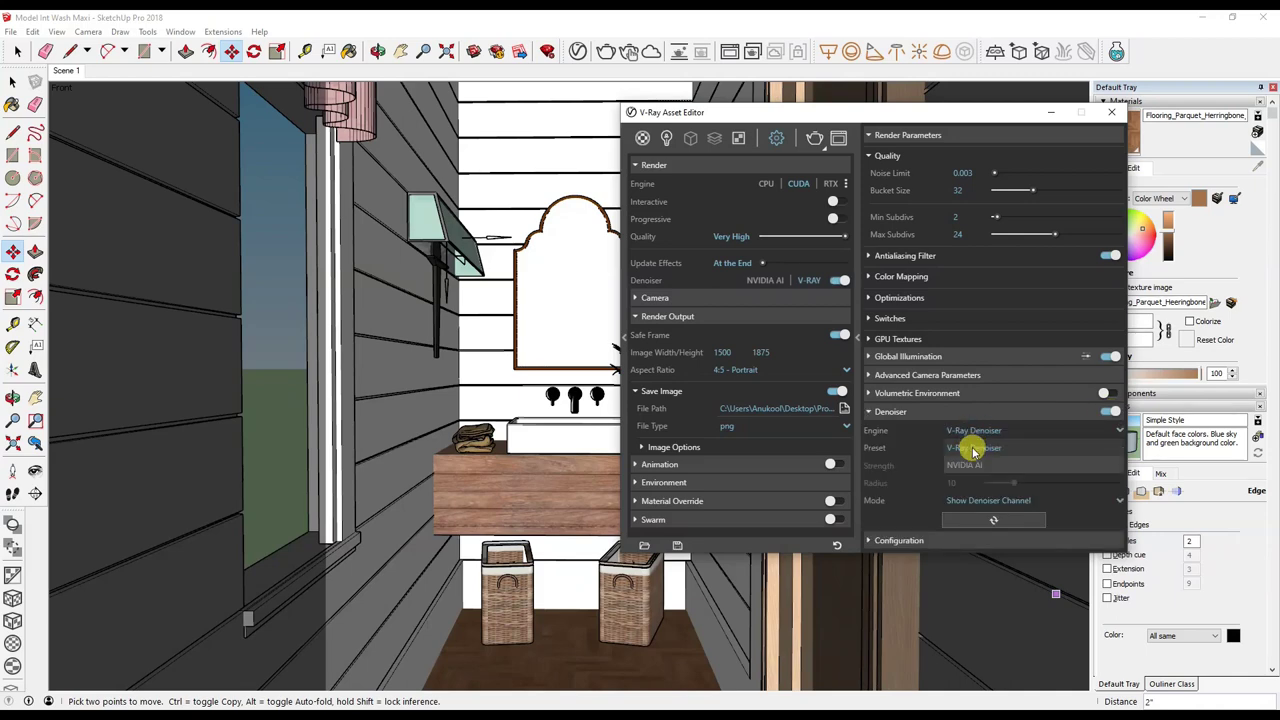
click(965, 448)
click(958, 465)
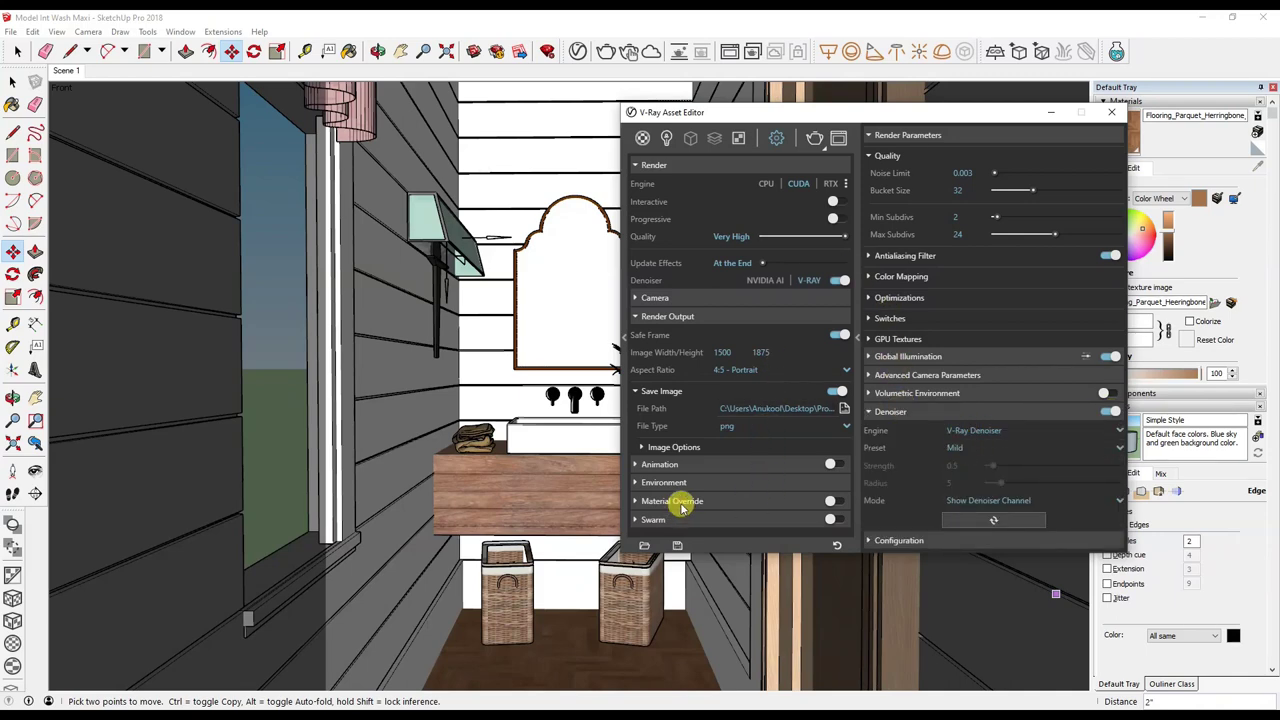
click(656, 298)
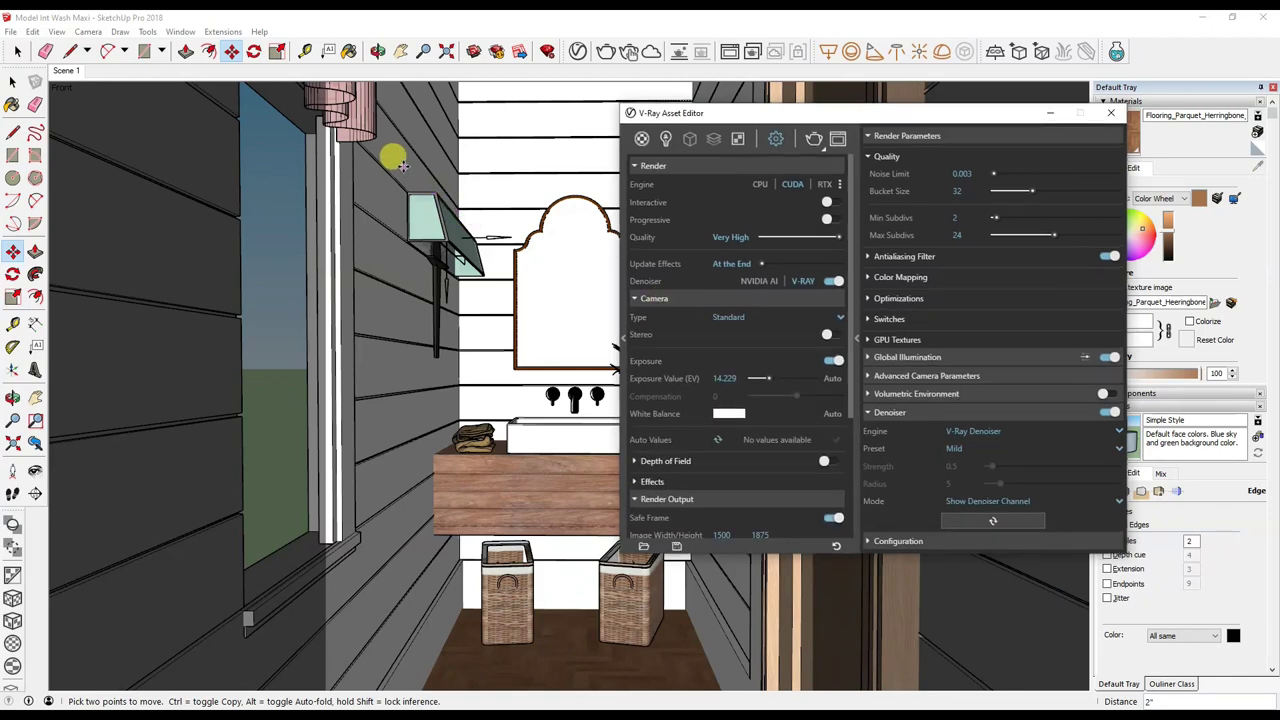
scroll(660, 140, down, 3)
Delete the hanging light above the window and start a V-Ray render.
key(space)
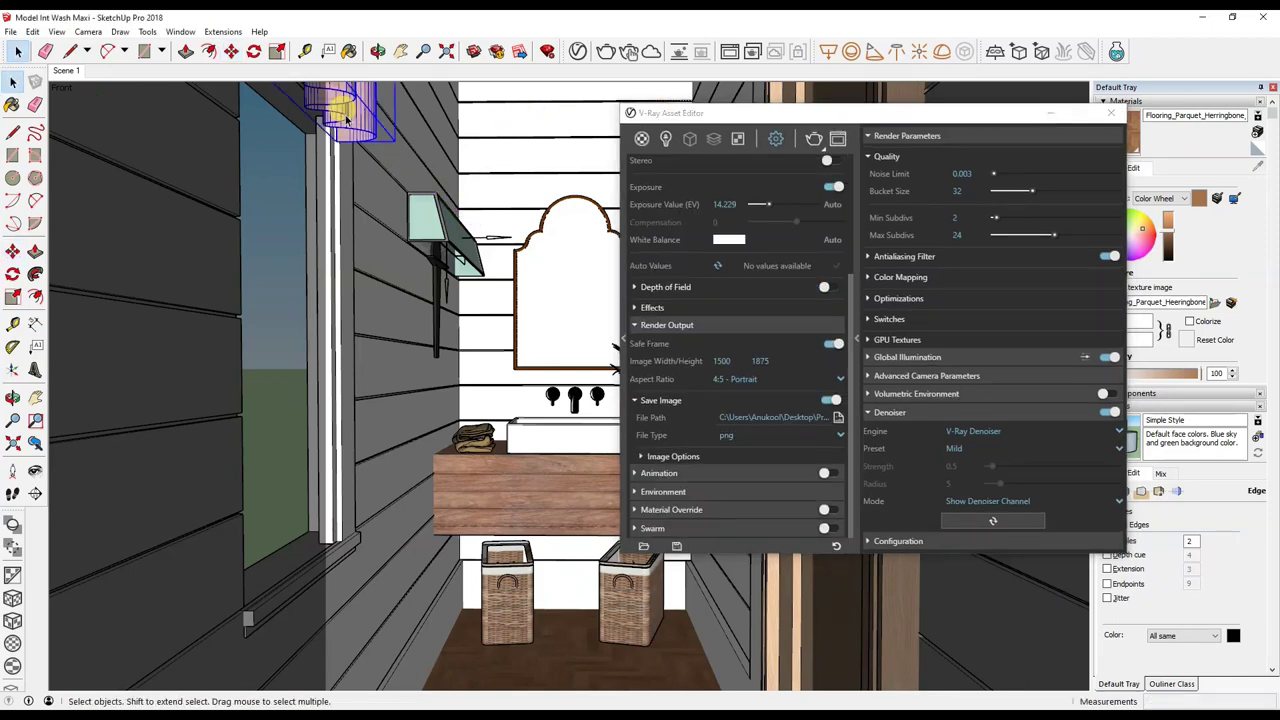
key(Delete)
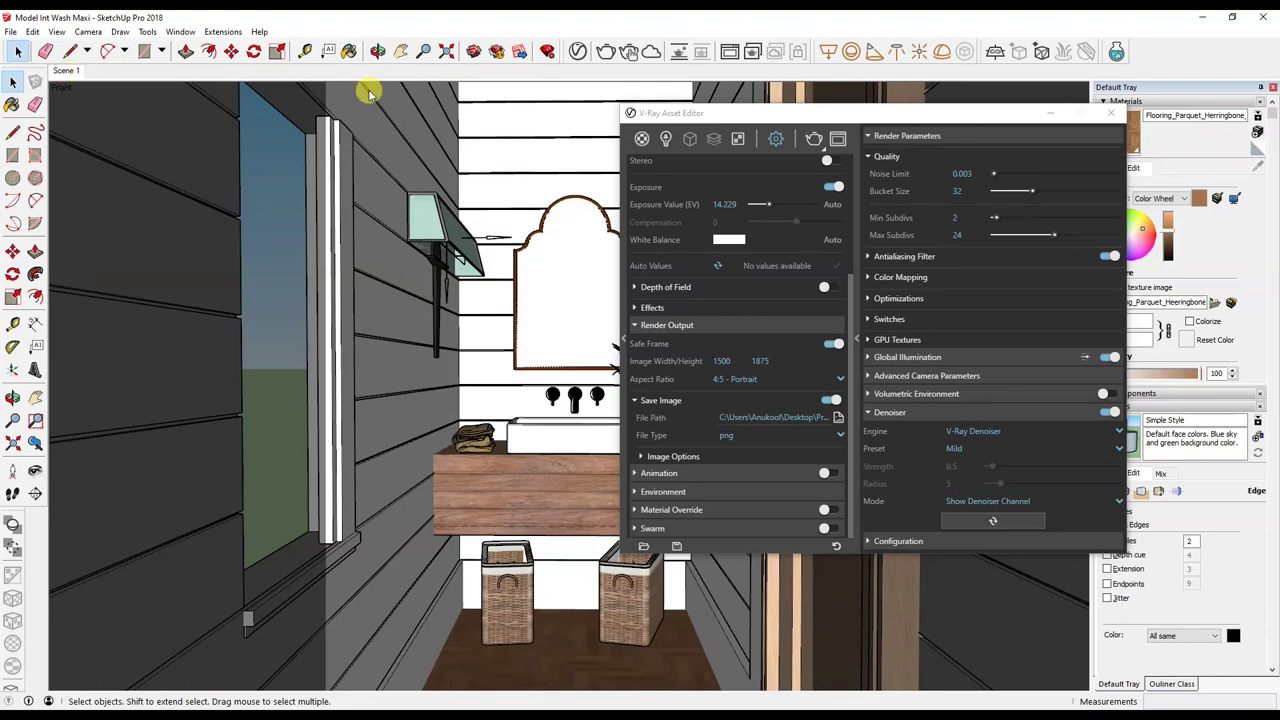
drag(1057, 116, 1105, 200)
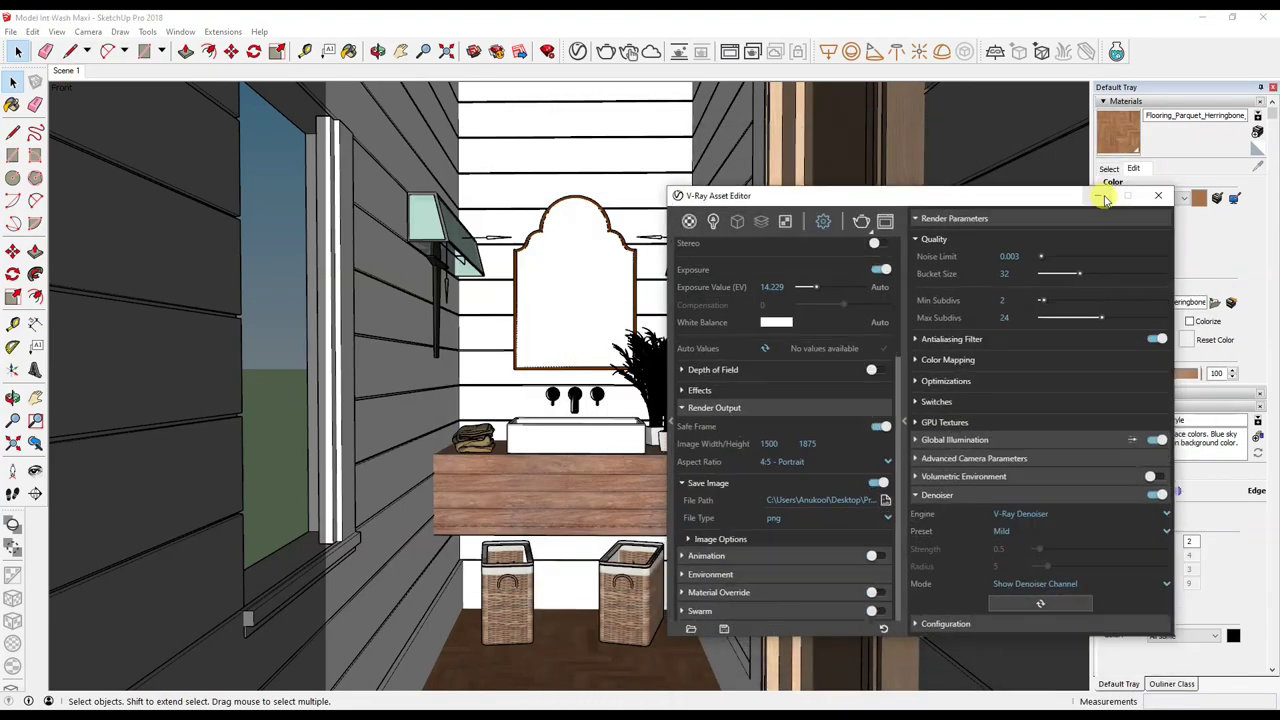
click(1103, 197)
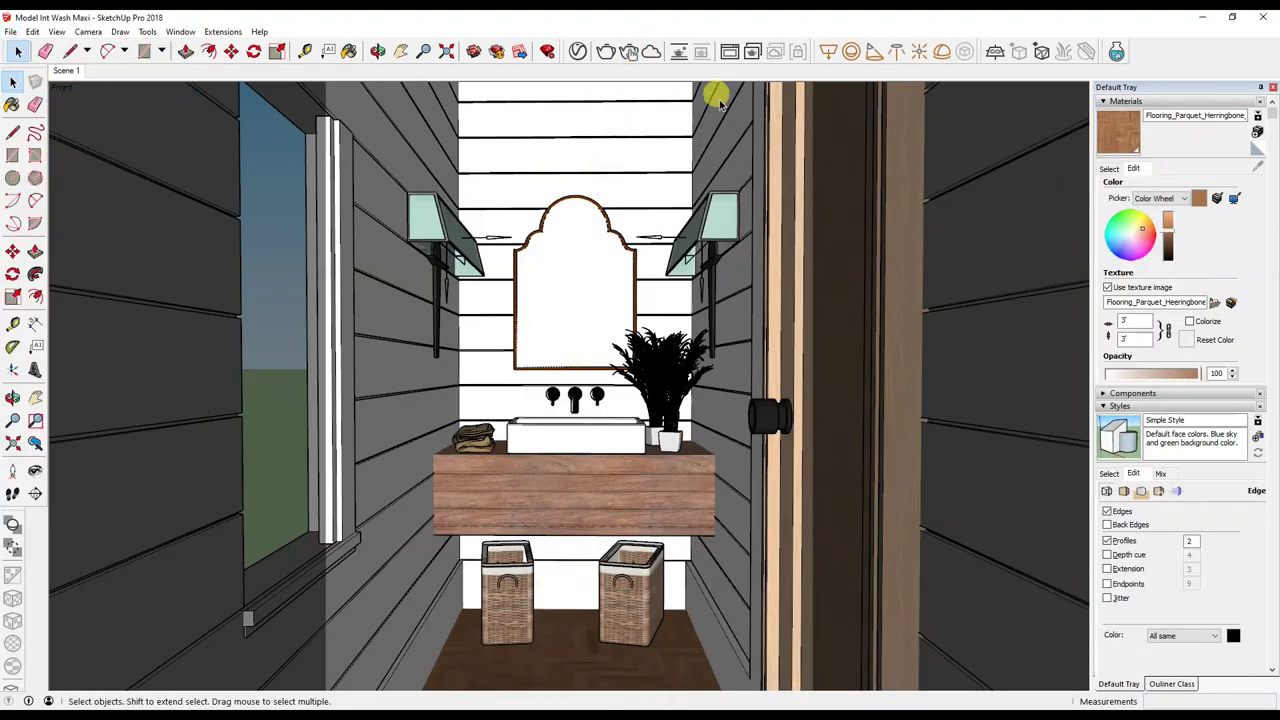
click(578, 51)
drag(794, 192, 797, 128)
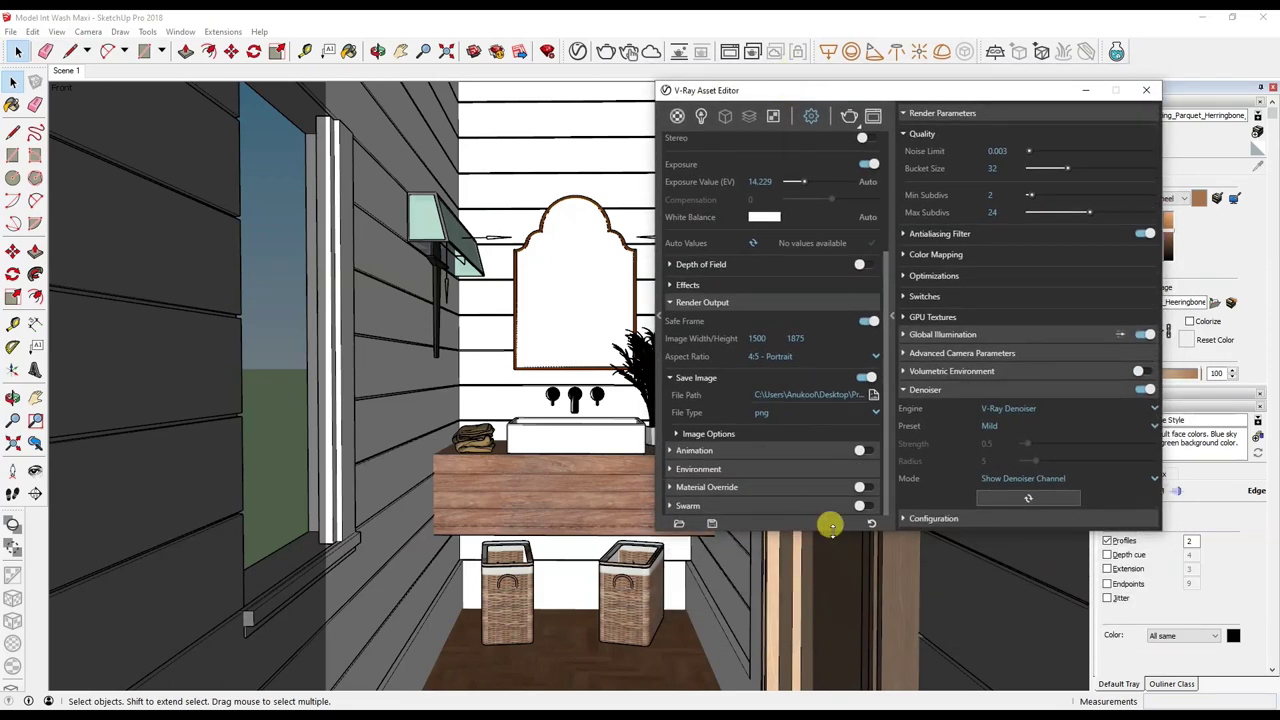
drag(831, 531, 828, 616)
scroll(771, 278, up, 2)
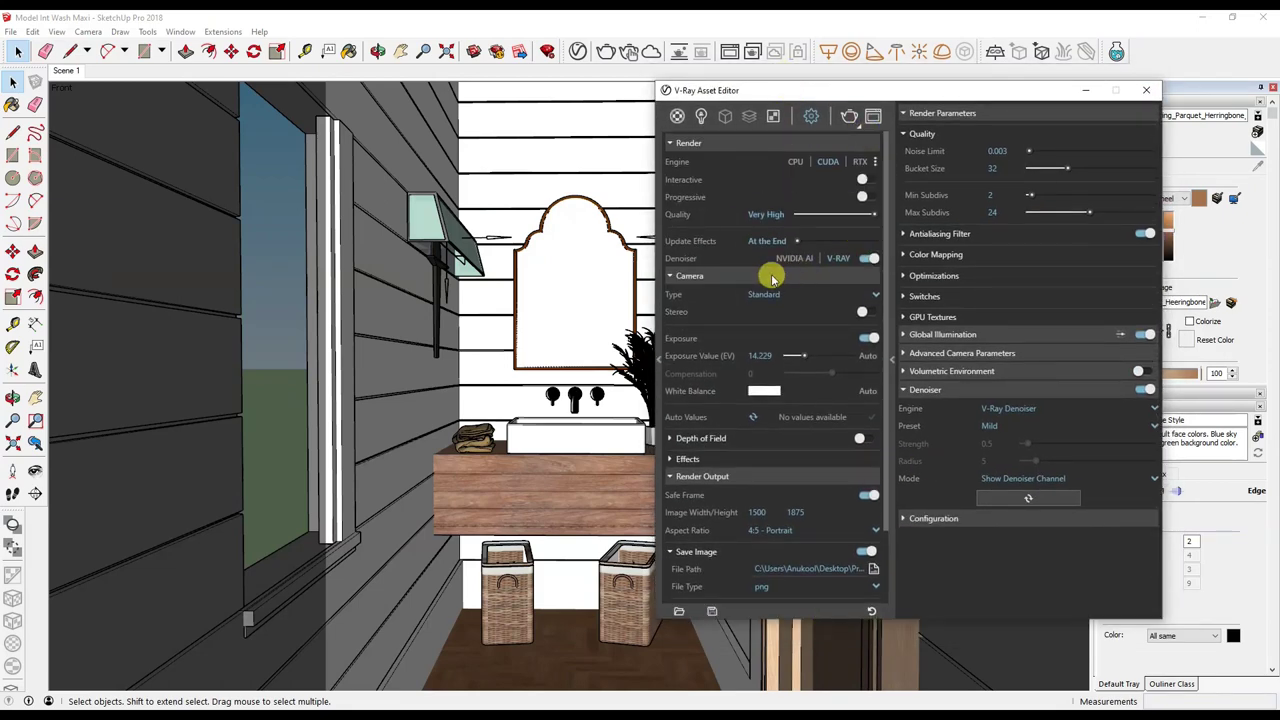
click(848, 118)
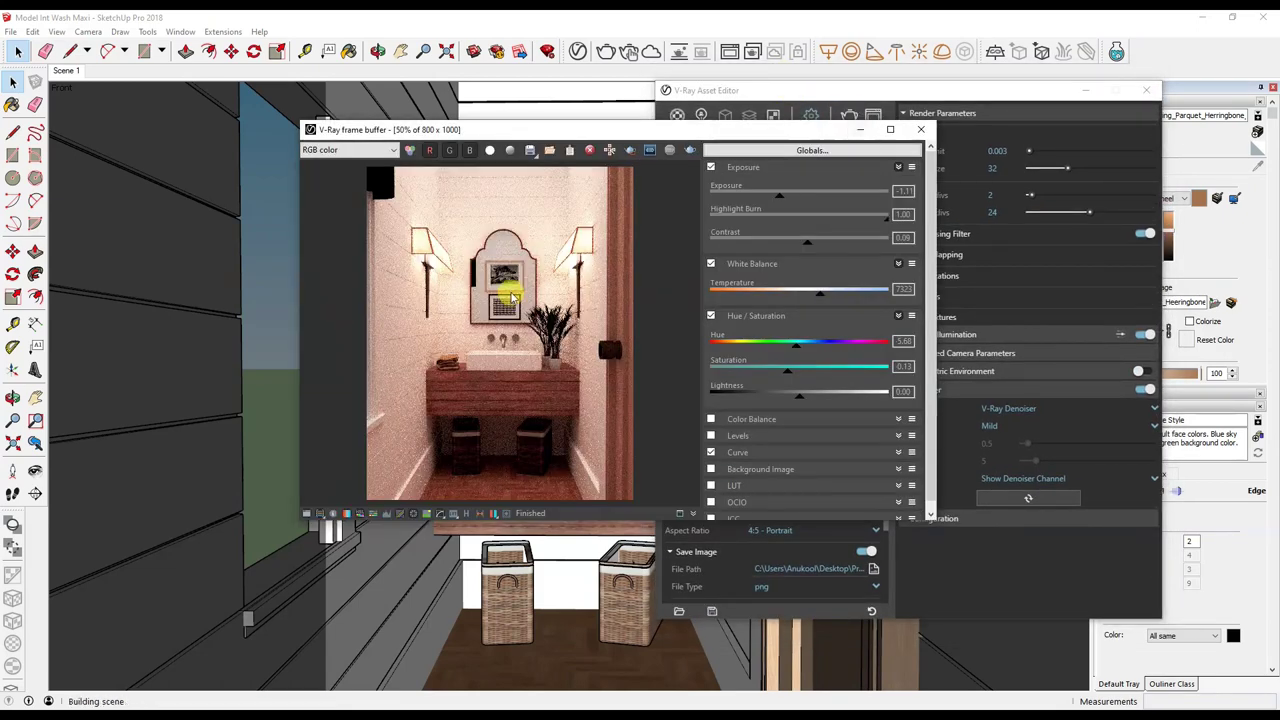
Let the 1500×1875 render finish, then close the render and progress windows.
click(281, 697)
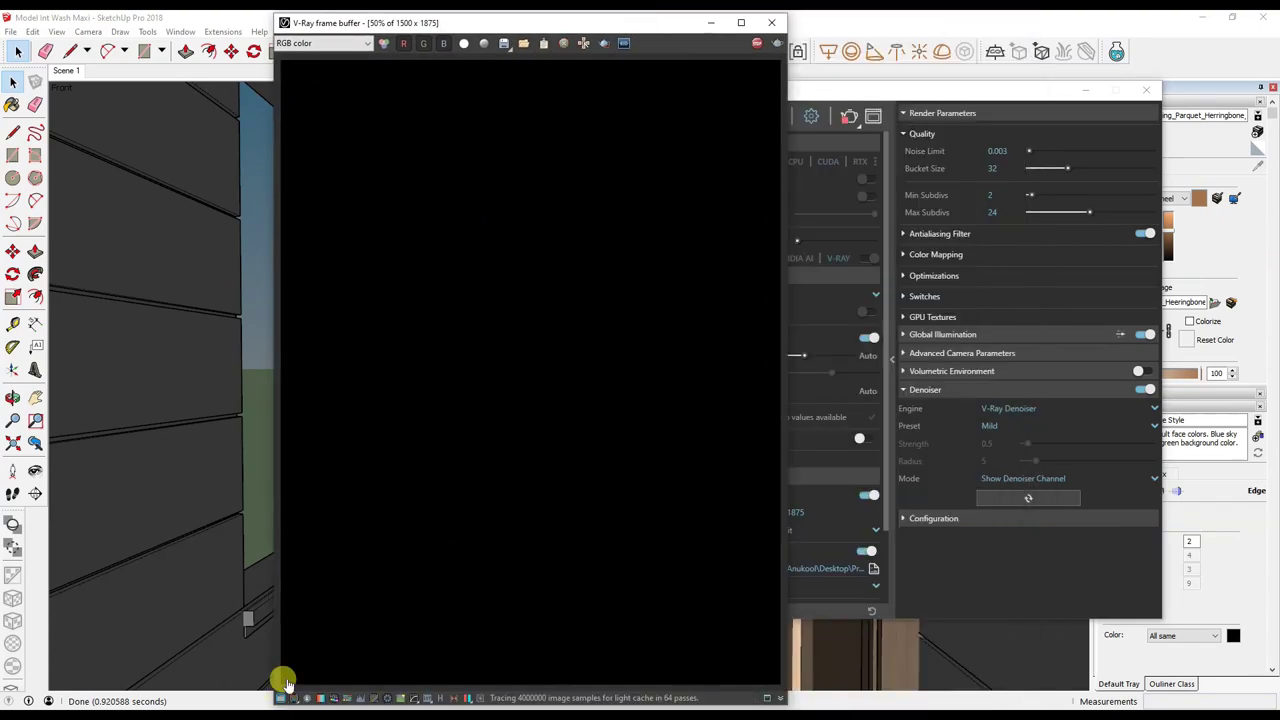
drag(567, 28, 577, 27)
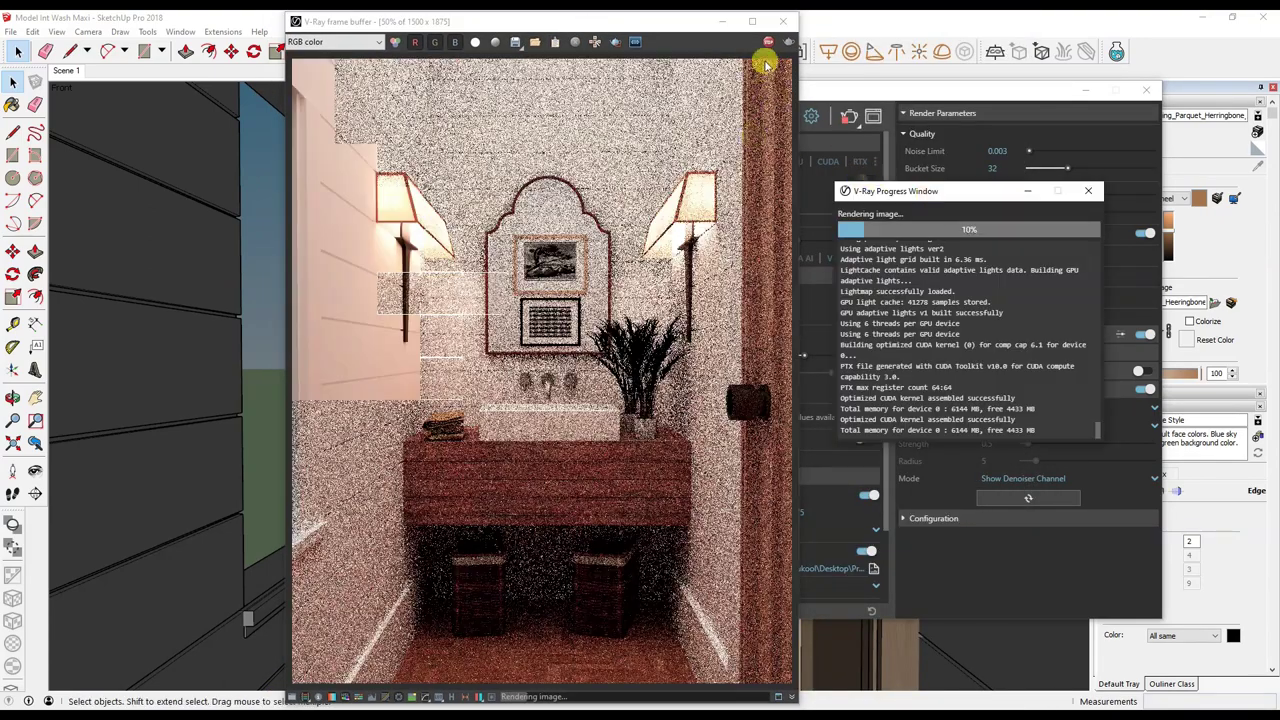
click(764, 52)
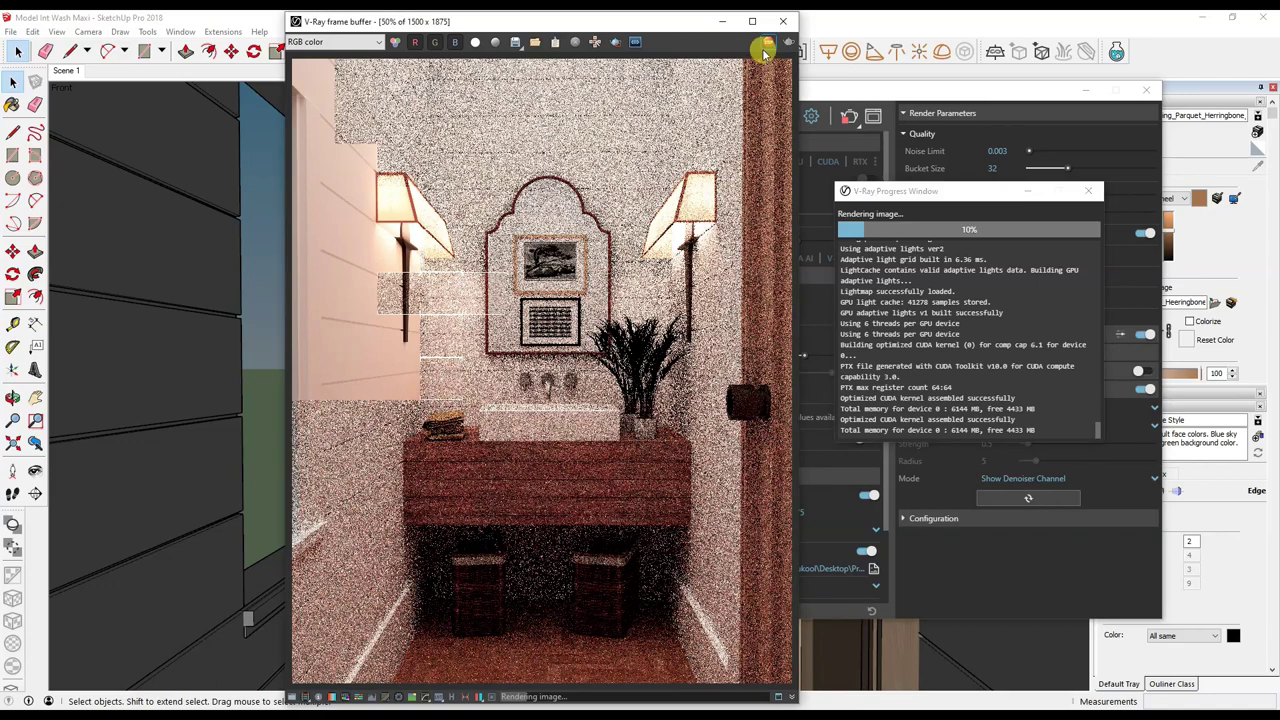
click(783, 21)
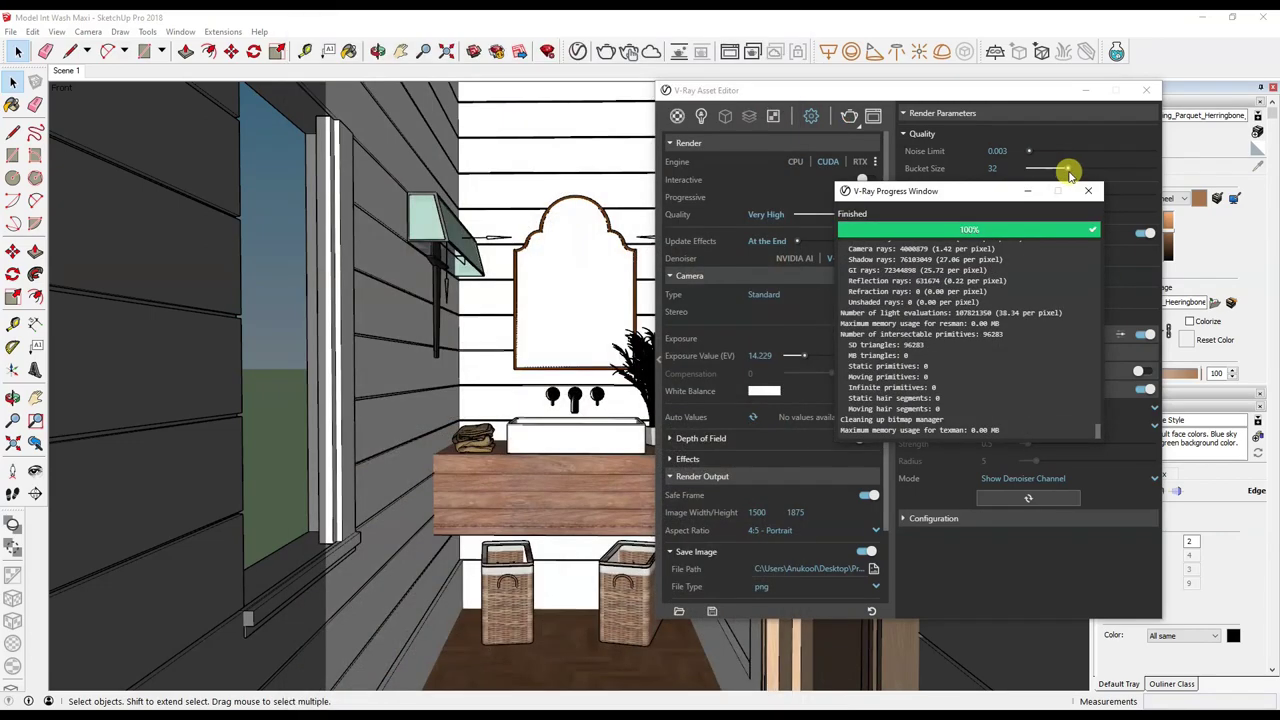
click(1088, 190)
Rename the Generic material to Black tone and begin editing its diffuse colour.
click(677, 116)
click(703, 385)
double_click(703, 385)
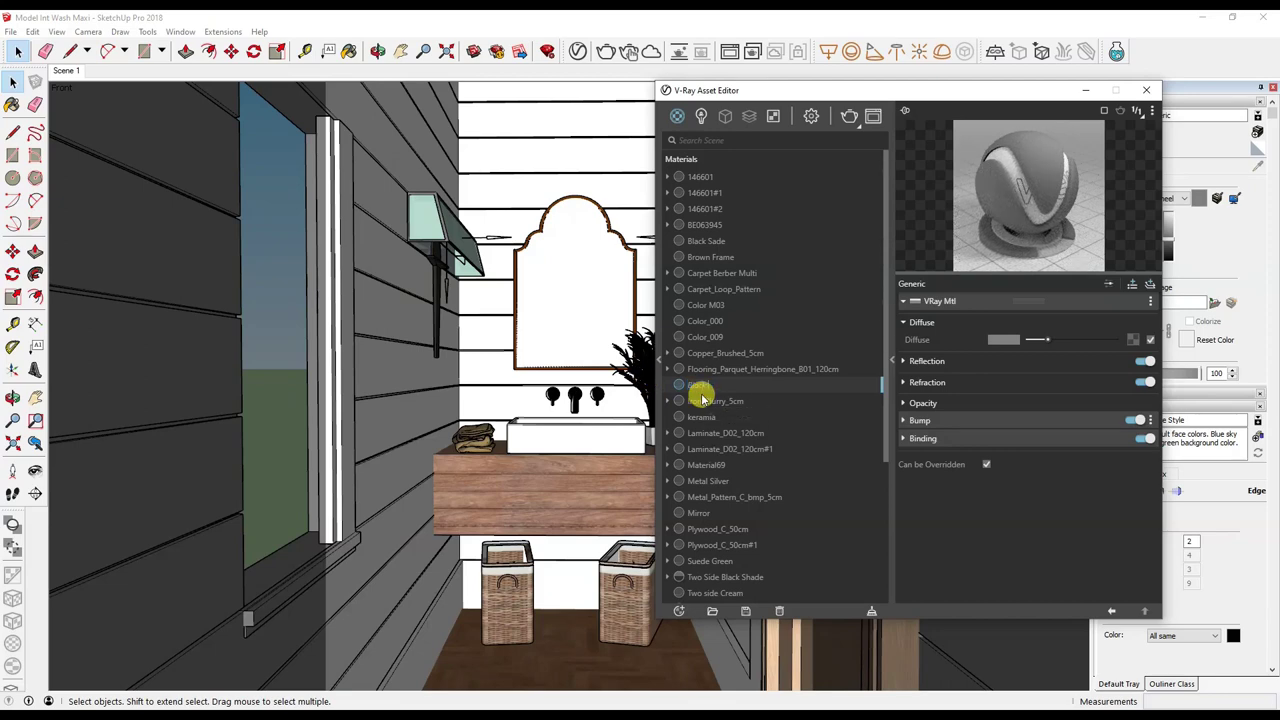
click(1003, 339)
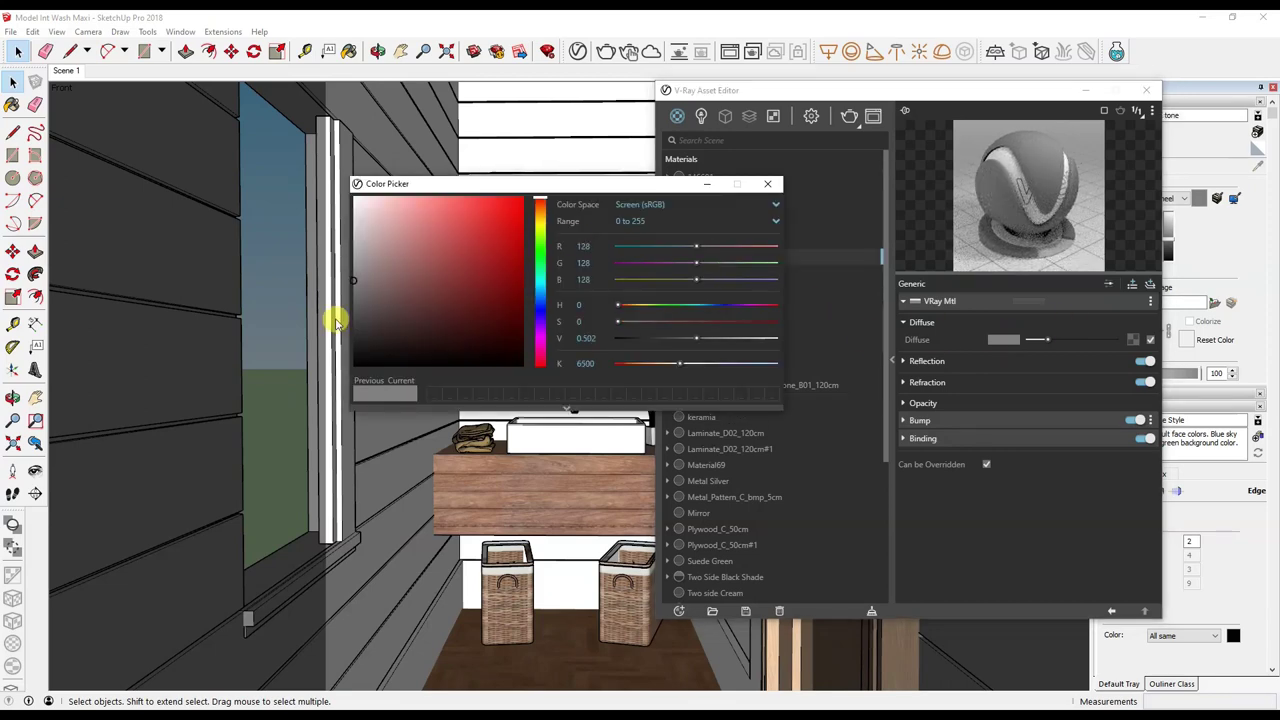
Darken Black tone's diffuse colour to grey 80 and set its reflection colour to dark grey.
drag(353, 309, 353, 313)
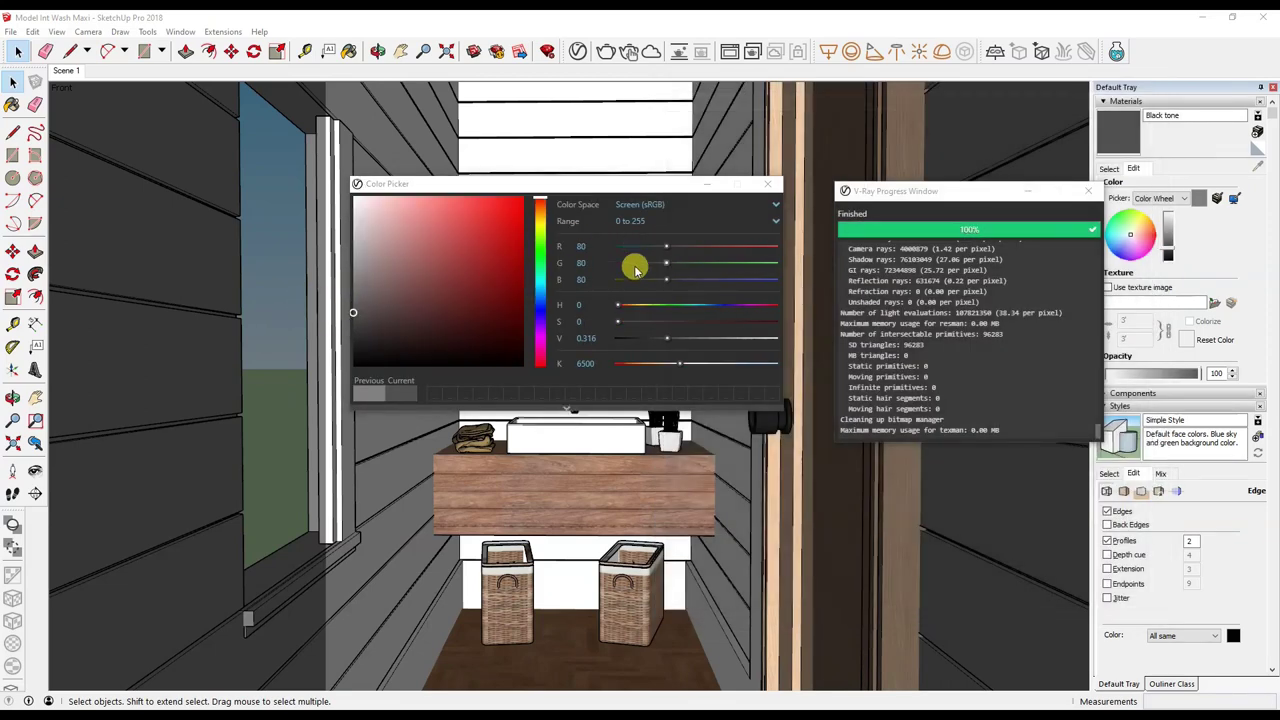
click(757, 189)
click(577, 51)
click(976, 363)
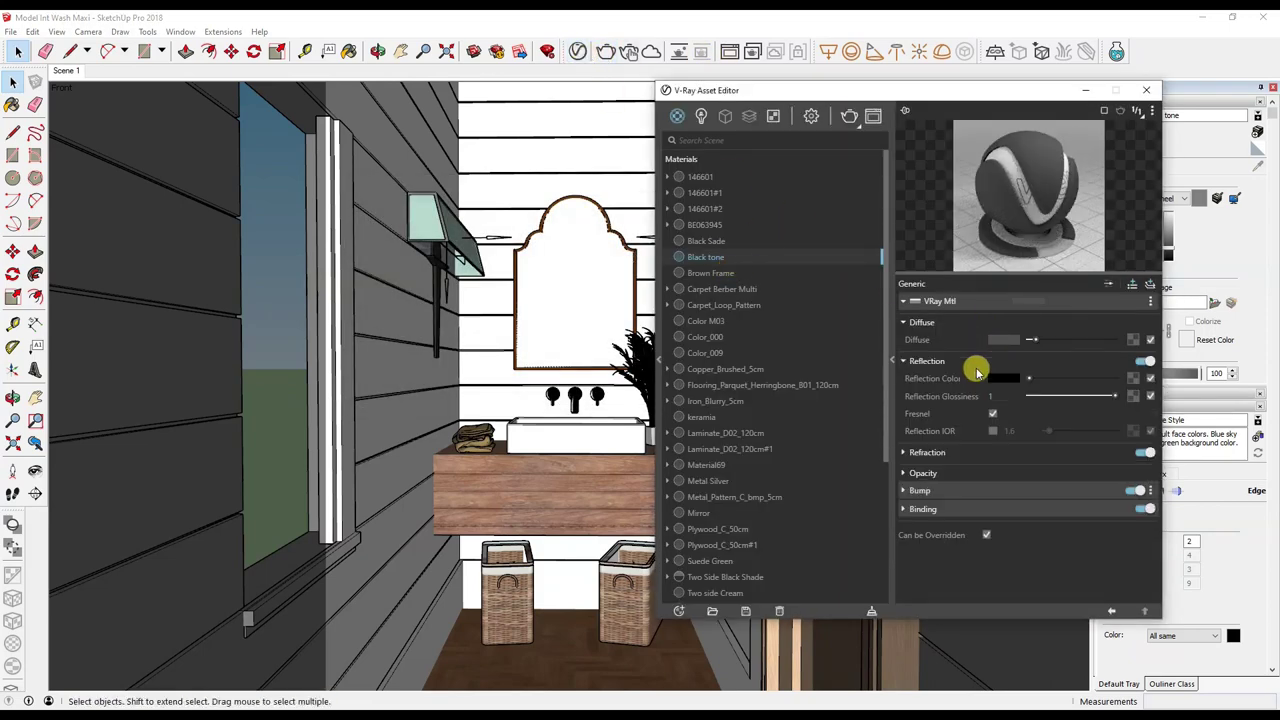
click(1003, 378)
drag(356, 255, 355, 336)
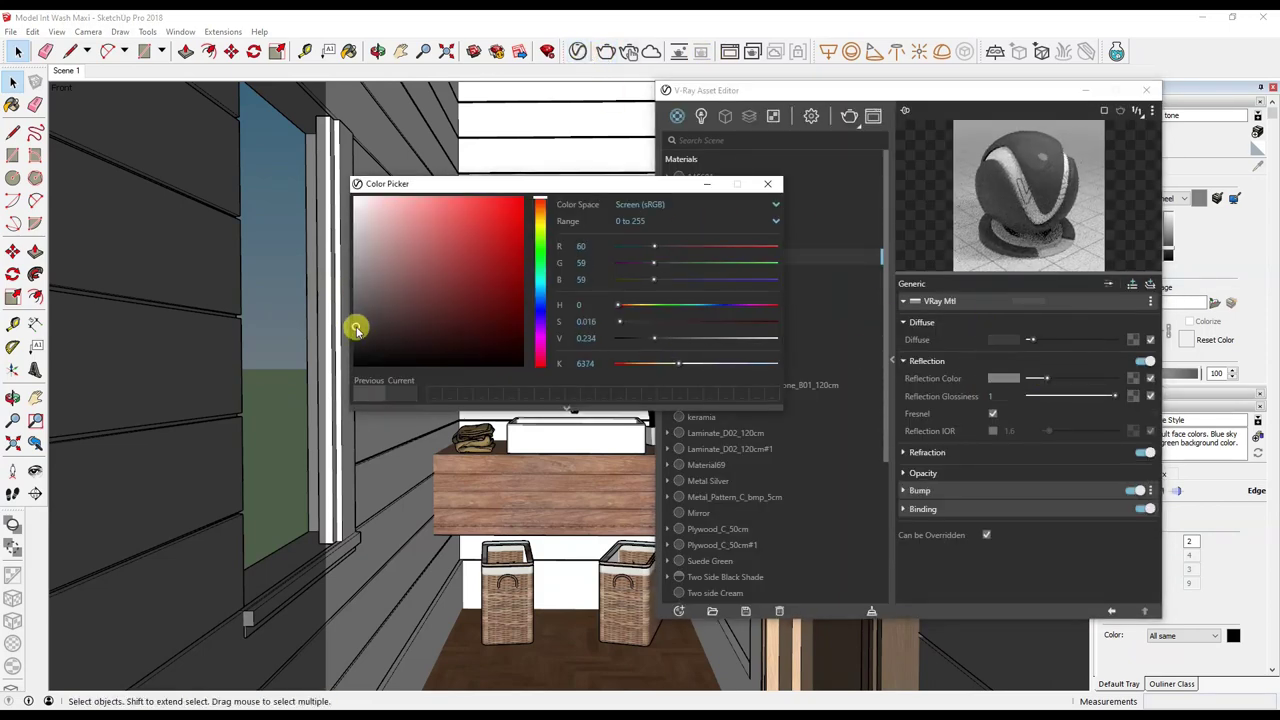
click(706, 177)
Apply Black tone to the selected surfaces inside the vanity group.
click(510, 530)
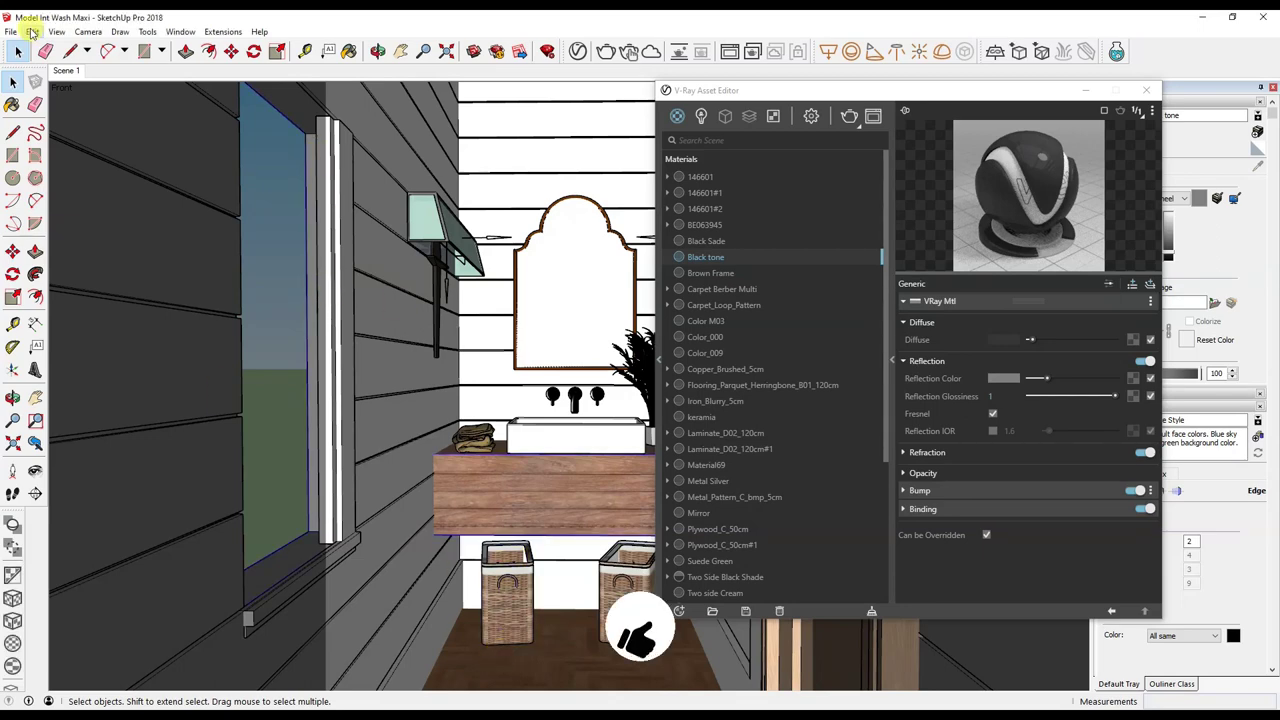
double_click(470, 495)
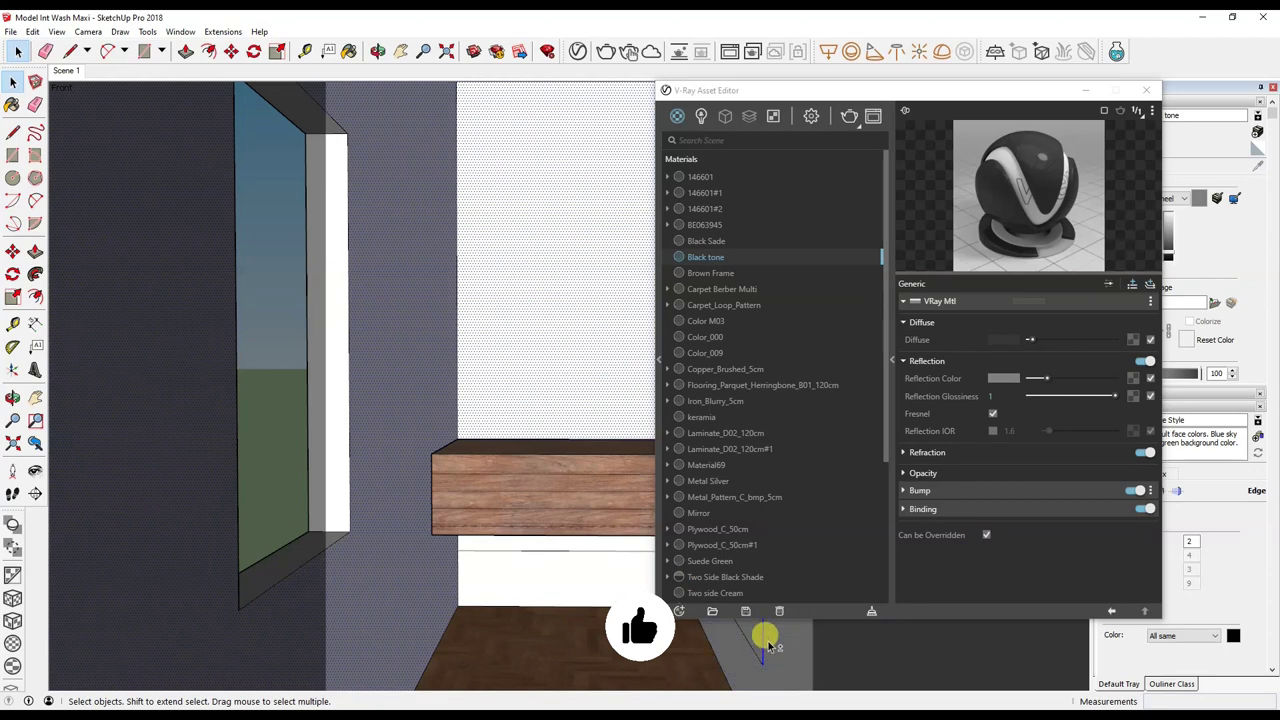
right_click(743, 257)
click(771, 277)
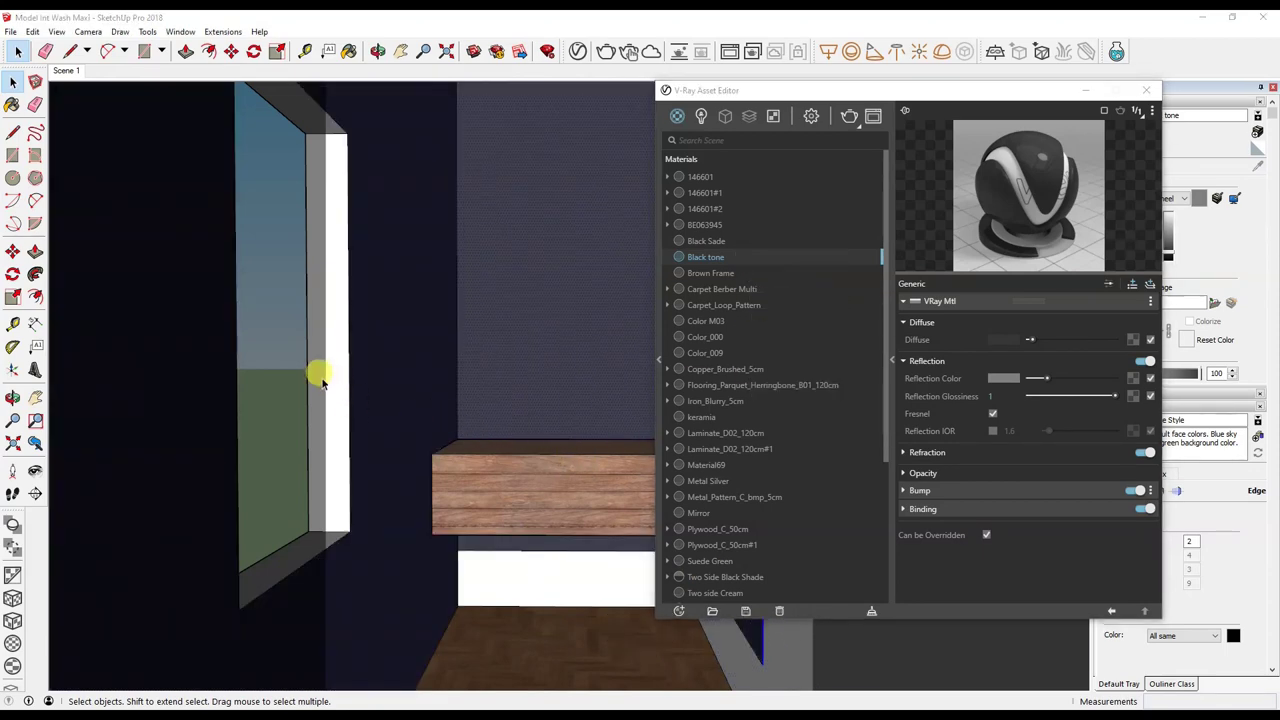
click(284, 389)
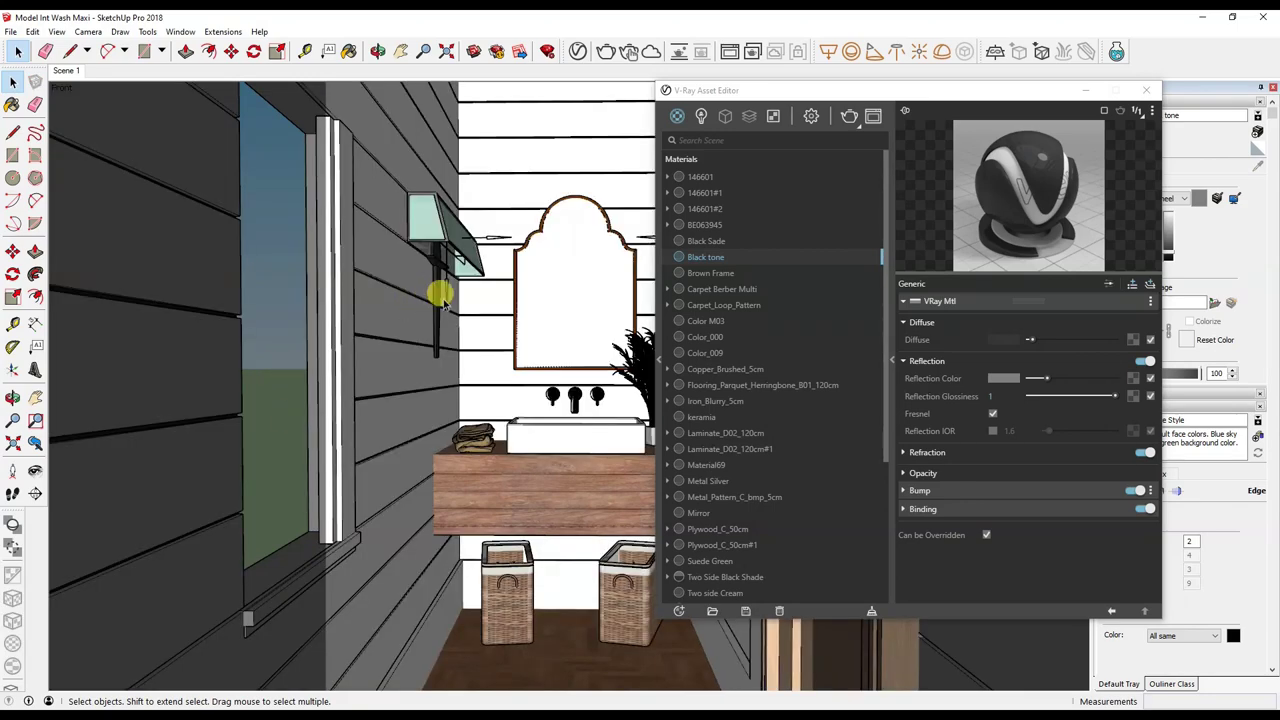
Move the materials window off the vanity and start a new V-Ray render.
click(897, 258)
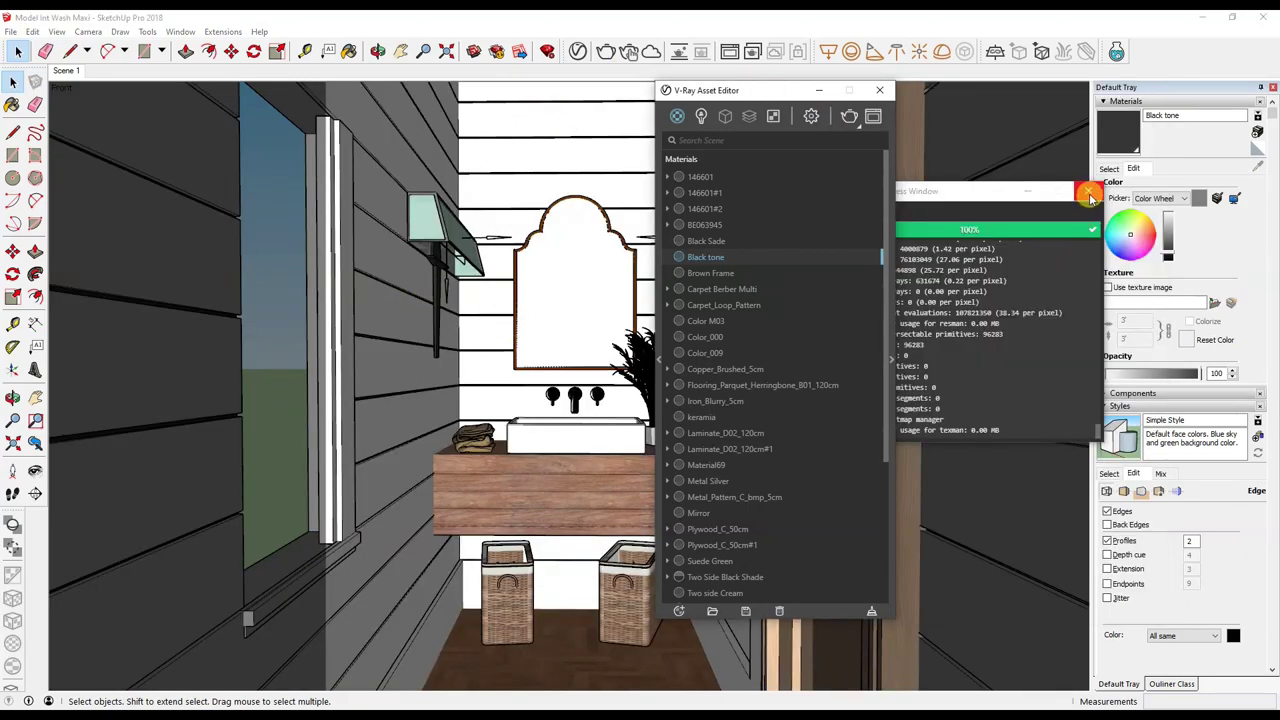
click(1090, 197)
drag(760, 90, 1098, 79)
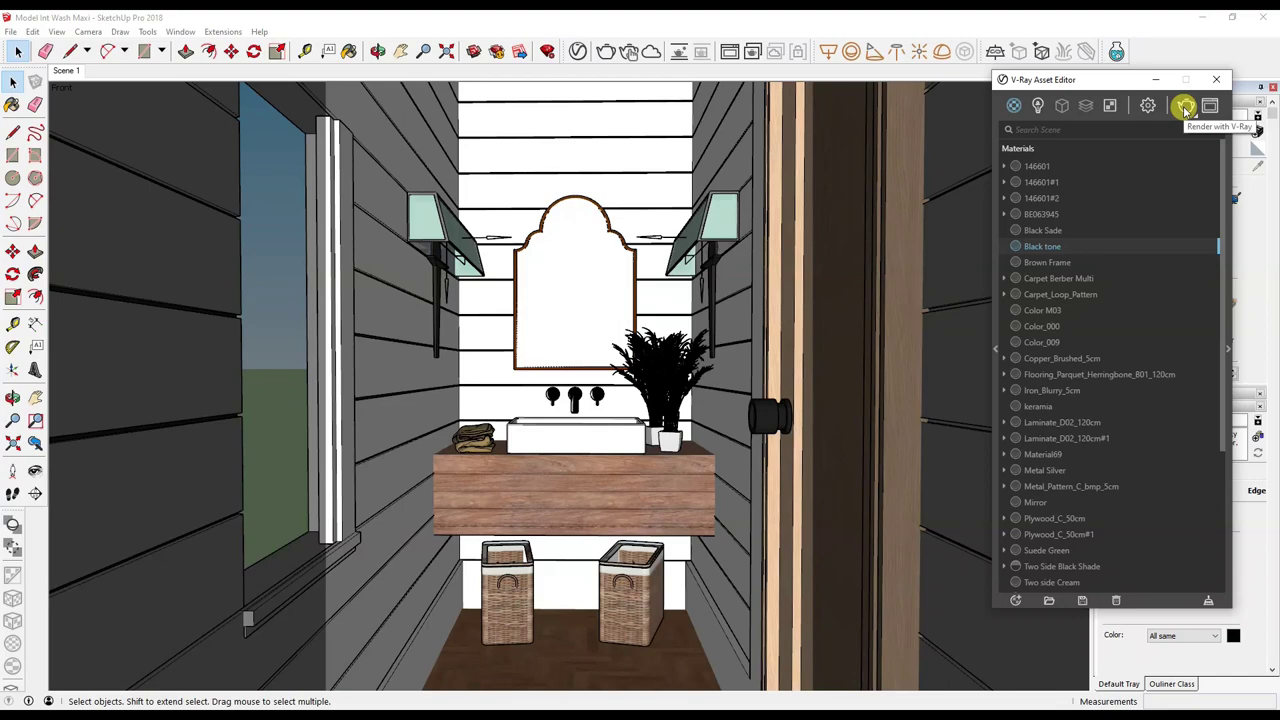
click(1185, 108)
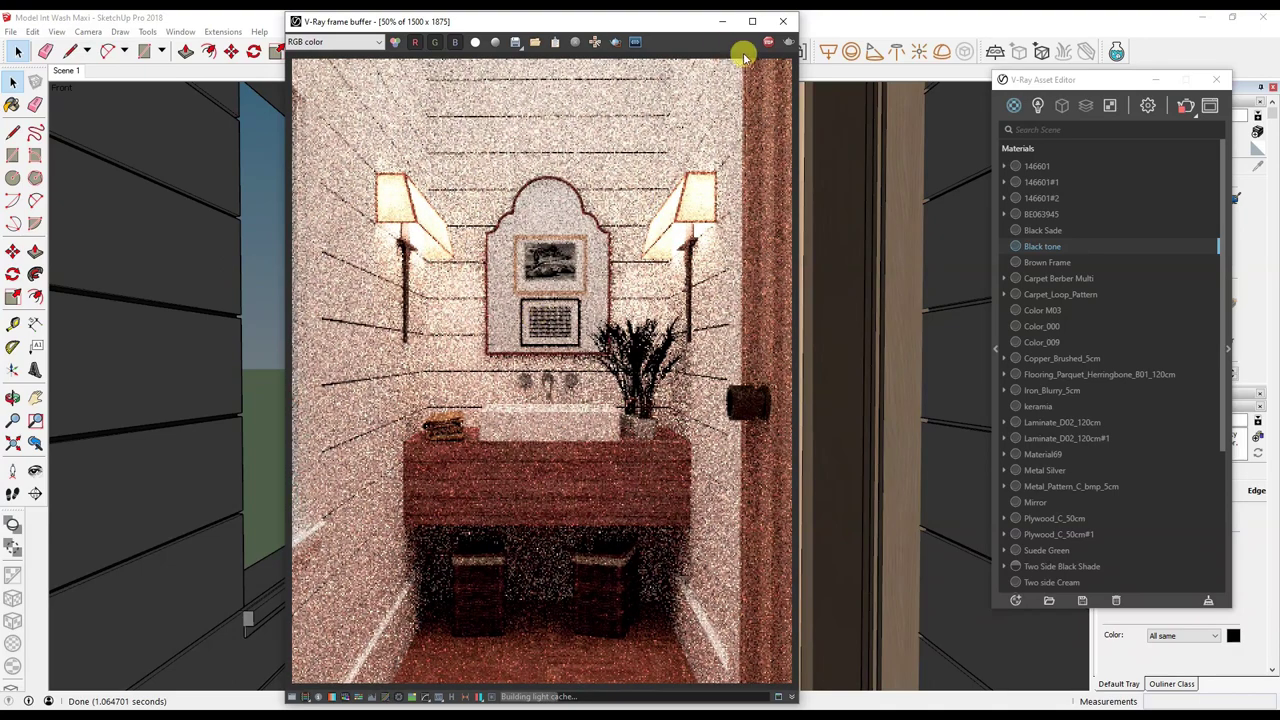
click(783, 21)
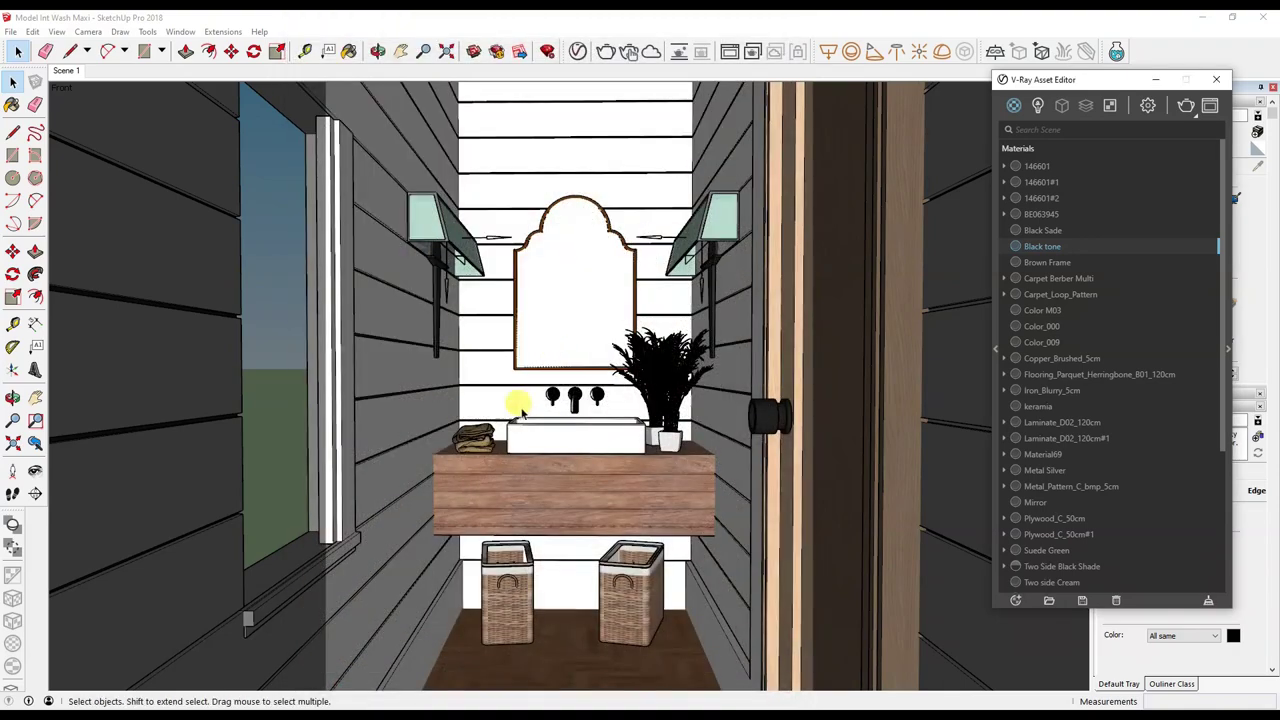
key(b)
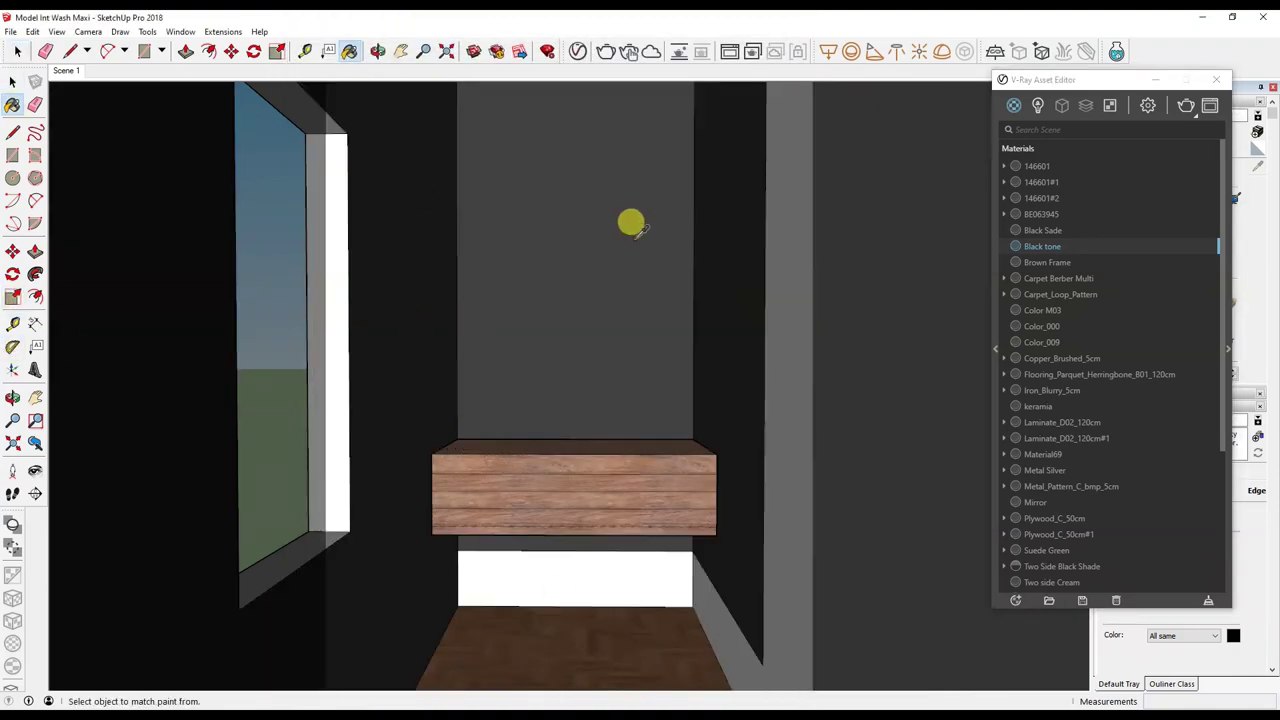
click(35, 470)
mouse_move(511, 417)
mouse_down()
mouse_move(566, 443)
mouse_move(492, 342)
mouse_up()
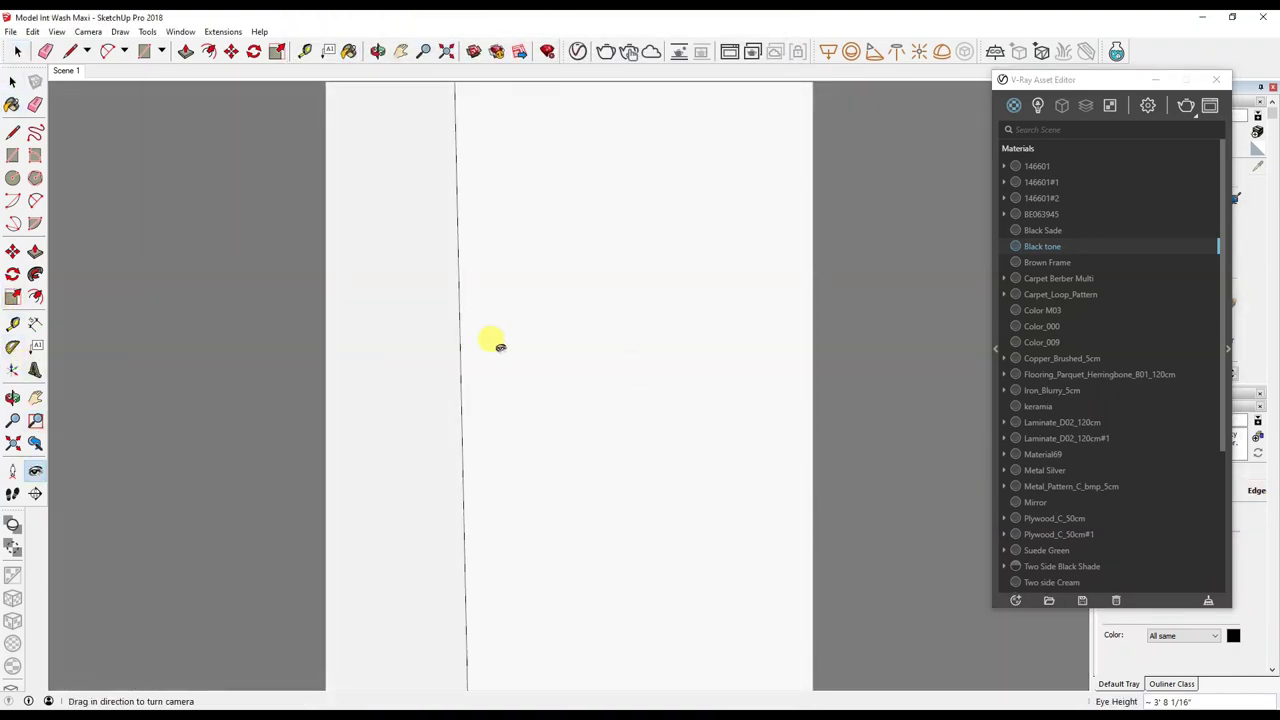
key(b)
mouse_move(480, 376)
middle_down()
mouse_move(391, 457)
mouse_move(614, 366)
middle_up()
key(space)
click(62, 70)
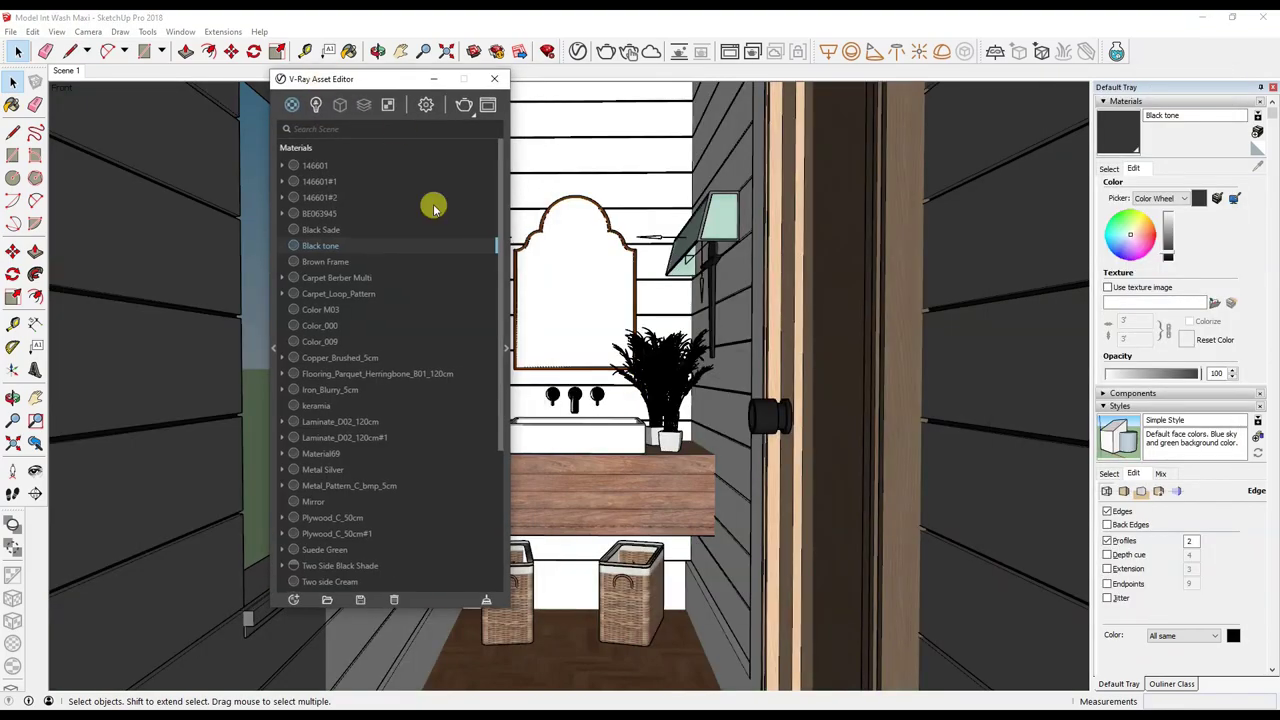
click(506, 270)
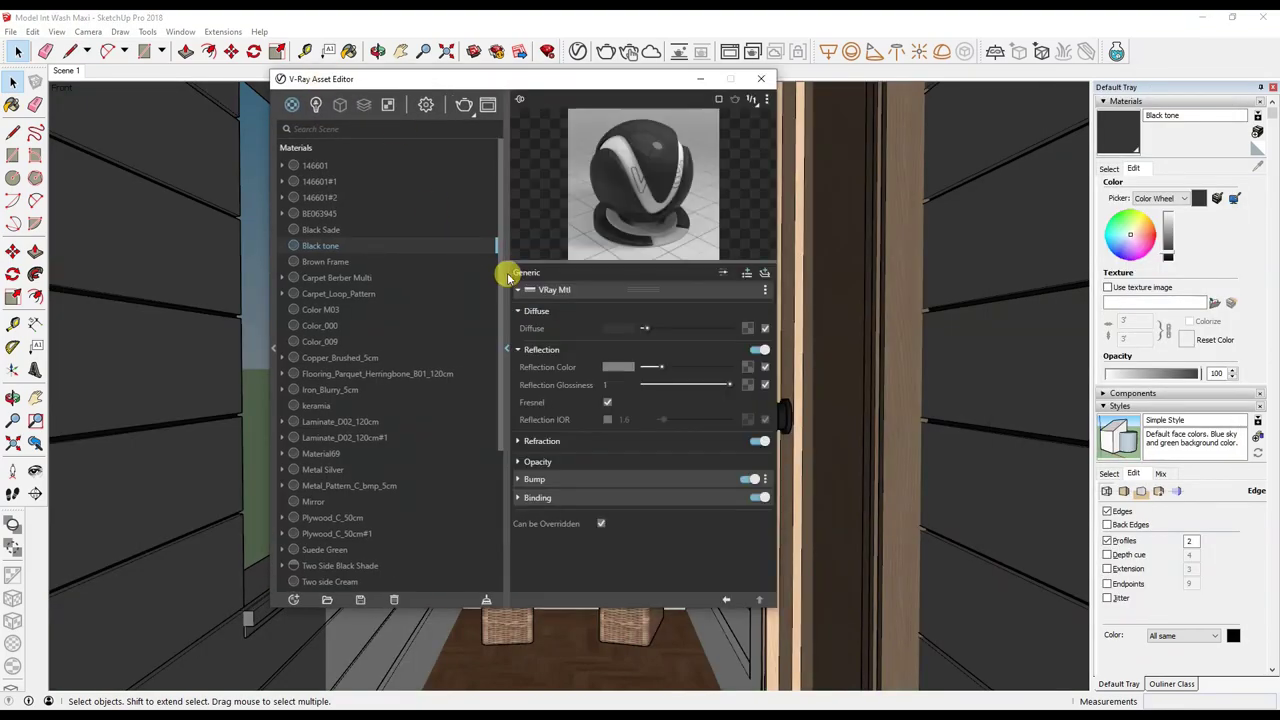
Lighten Black tone's diffuse colour from near-black to mid grey.
click(614, 364)
drag(386, 300, 351, 293)
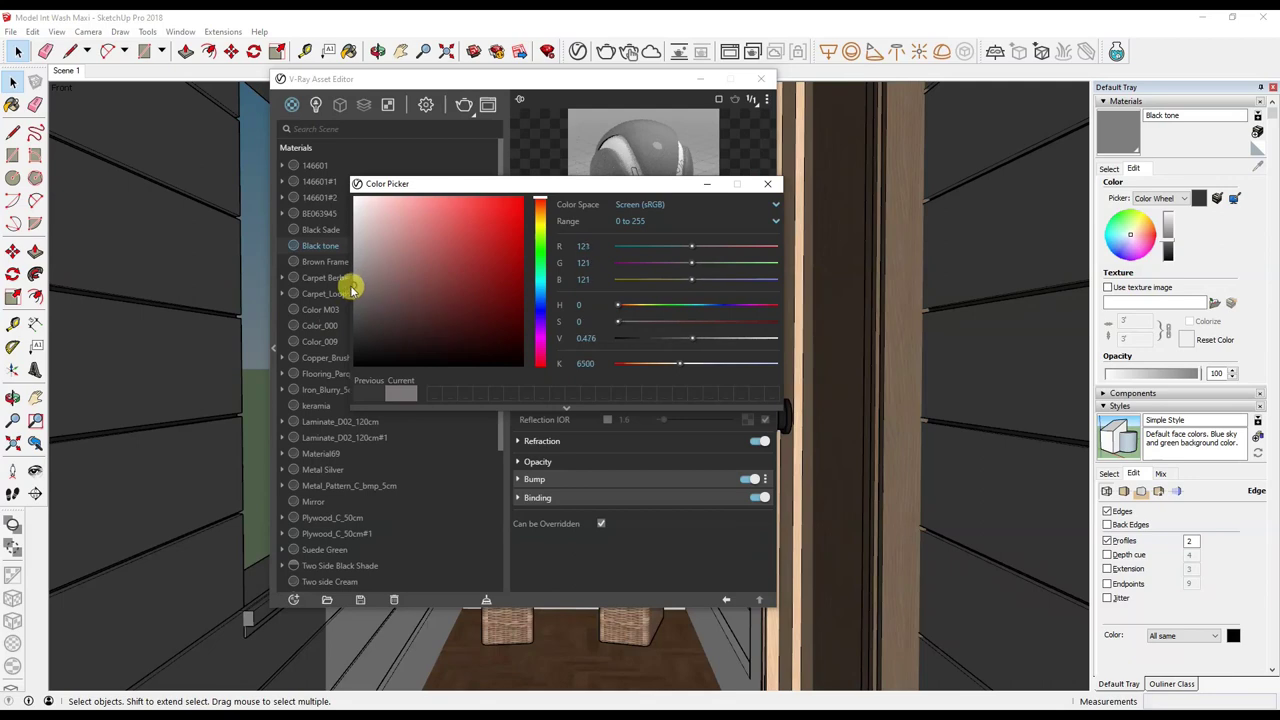
click(767, 183)
click(504, 177)
Start a new V-Ray render of the bathroom scene.
click(10, 31)
key(Escape)
click(425, 104)
click(463, 105)
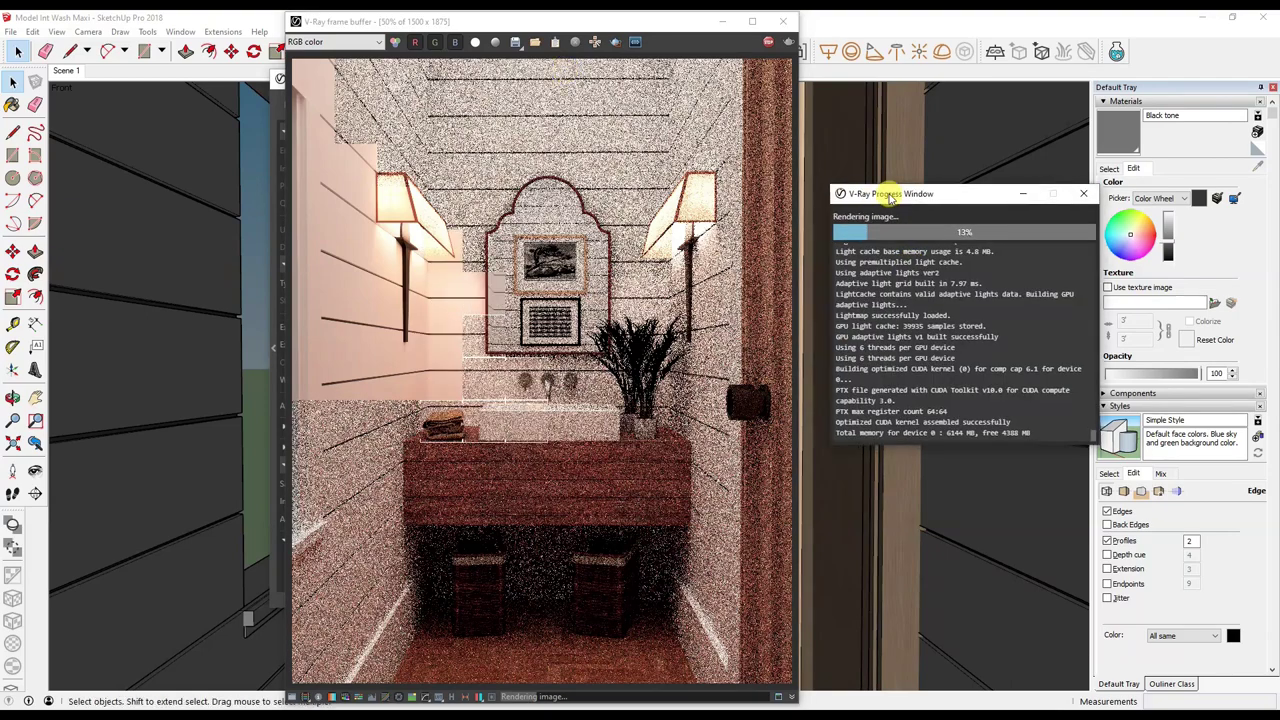
Inspect the finished denoised render around the mirror and wall lamp.
click(575, 459)
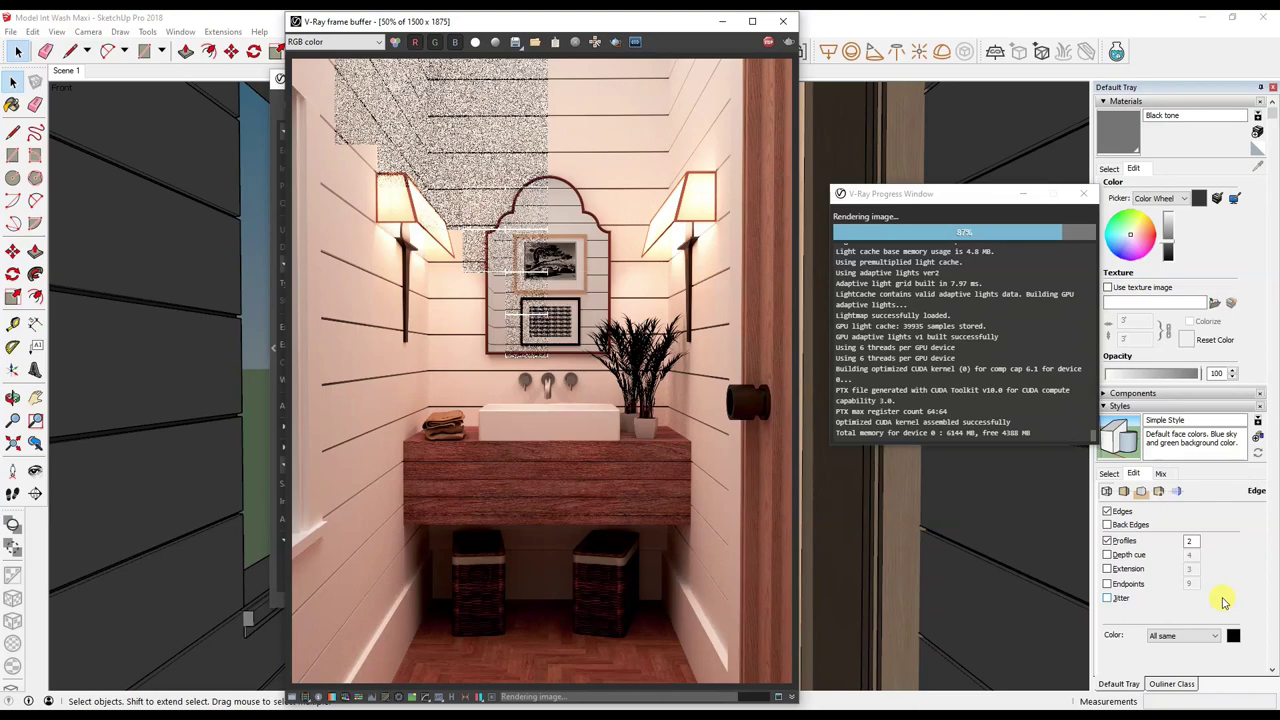
scroll(400, 186, up, 1)
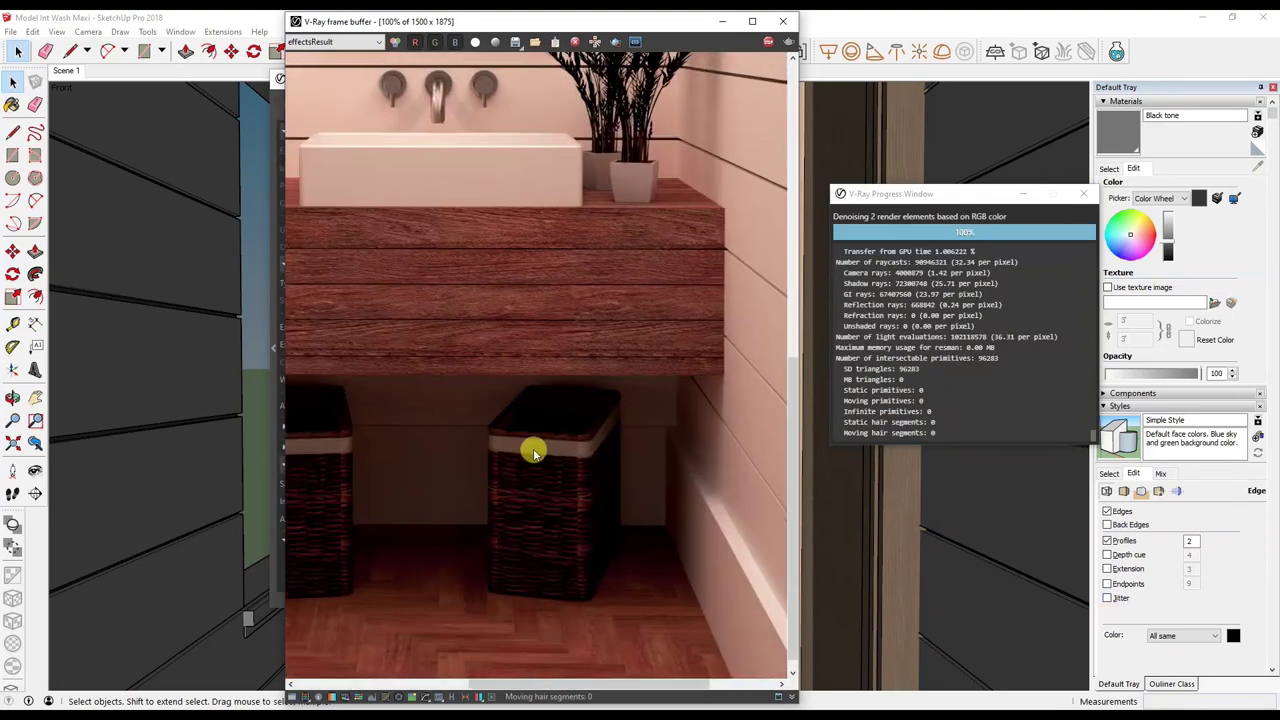
middle_drag(533, 453, 509, 523)
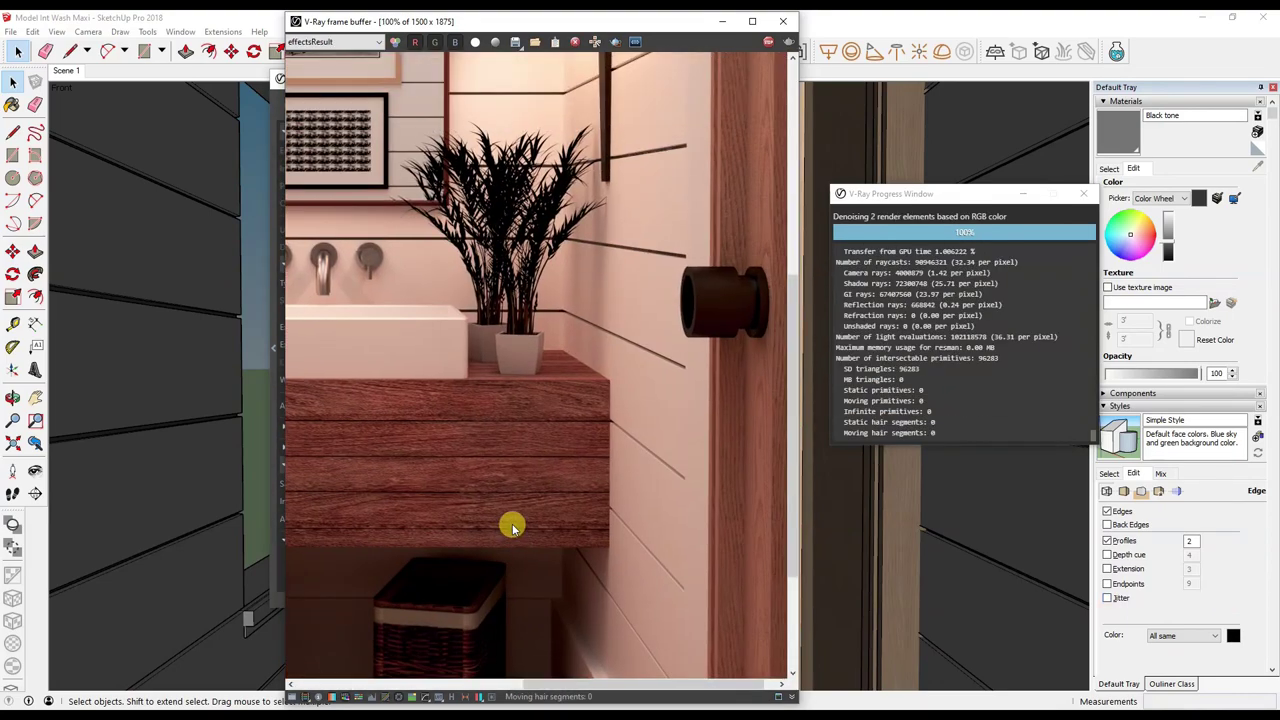
scroll(523, 246, up, 1)
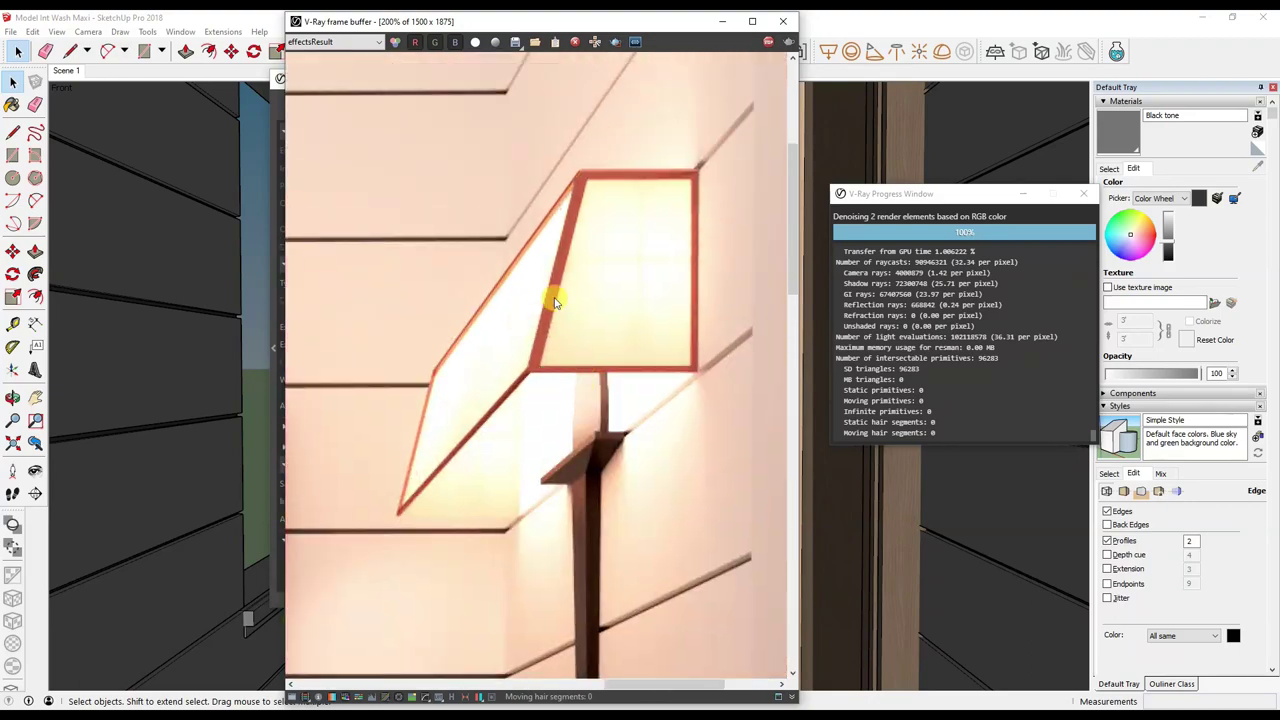
scroll(575, 357, down, 1)
mouse_move(575, 357)
middle_down()
mouse_move(543, 300)
mouse_move(600, 423)
mouse_move(500, 163)
mouse_move(571, 363)
middle_up()
scroll(578, 680, down, 1)
Open the lens effects panel and bring up the preset file chooser listing BLOOM.vle.
click(481, 696)
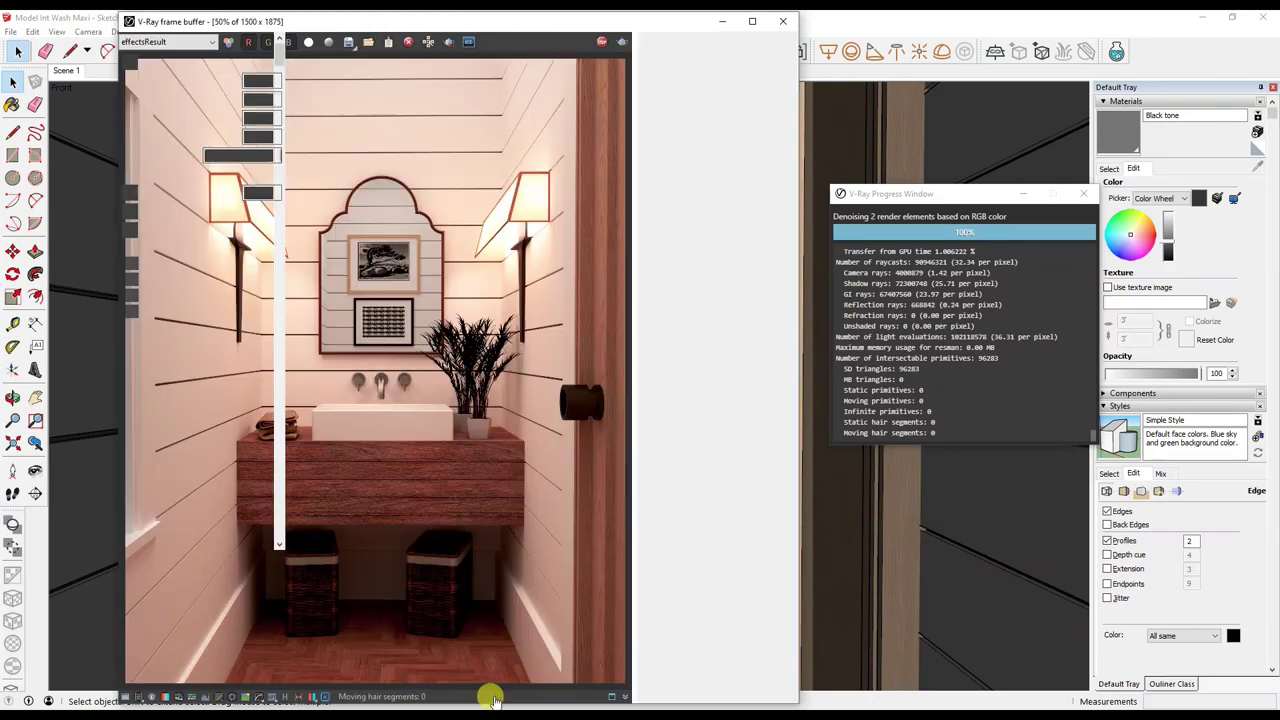
drag(318, 28, 391, 28)
click(266, 42)
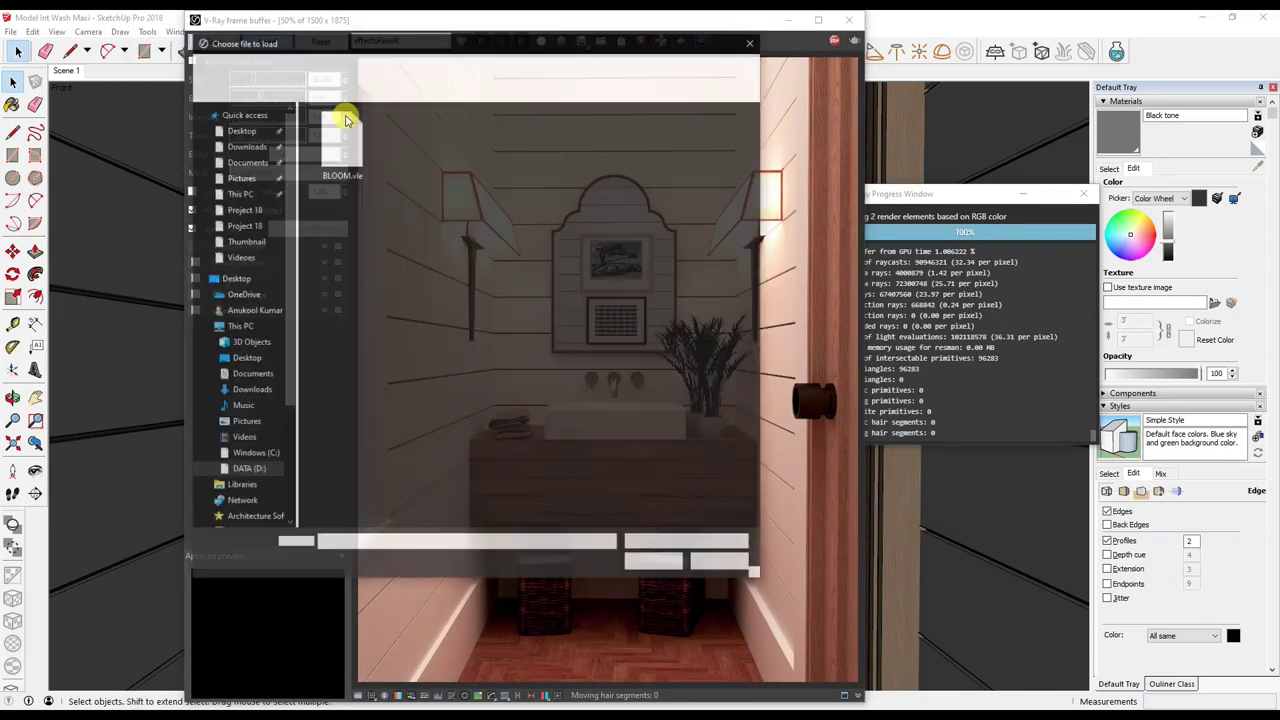
Load the BLOOM.vle lens-effects preset and set Bloom Size to 42.45.
click(649, 563)
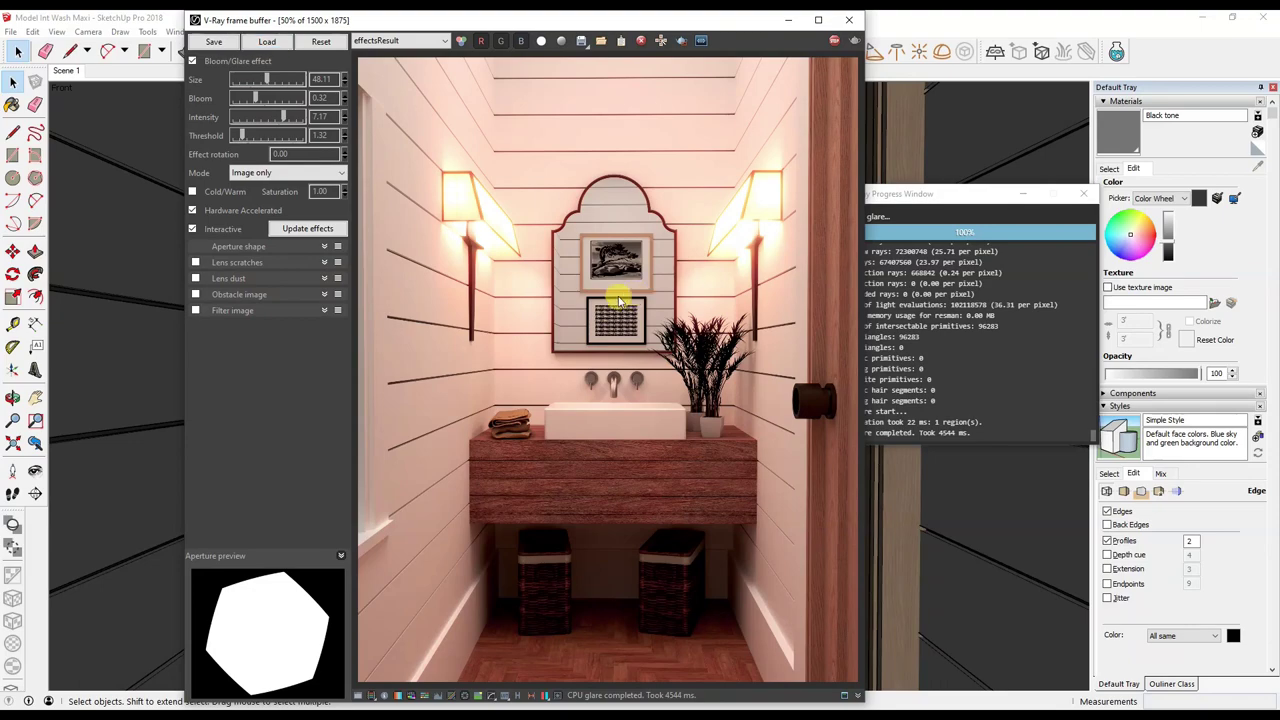
drag(262, 84, 261, 87)
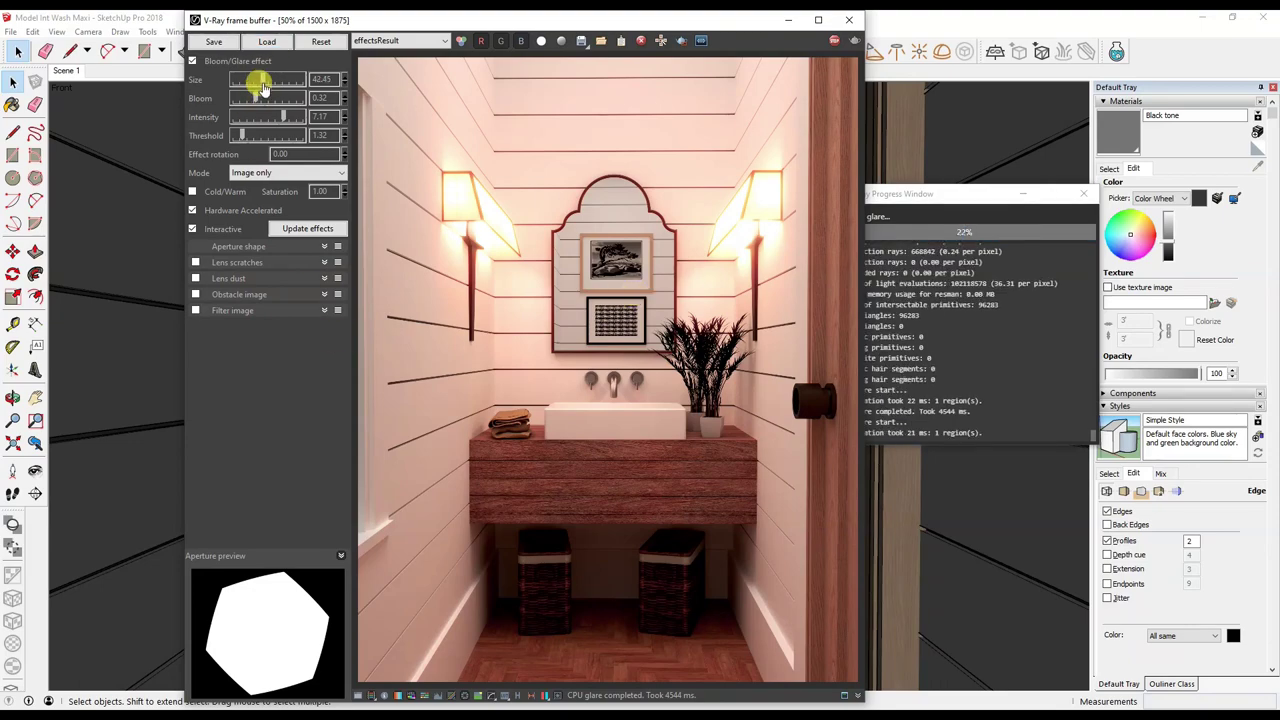
click(697, 358)
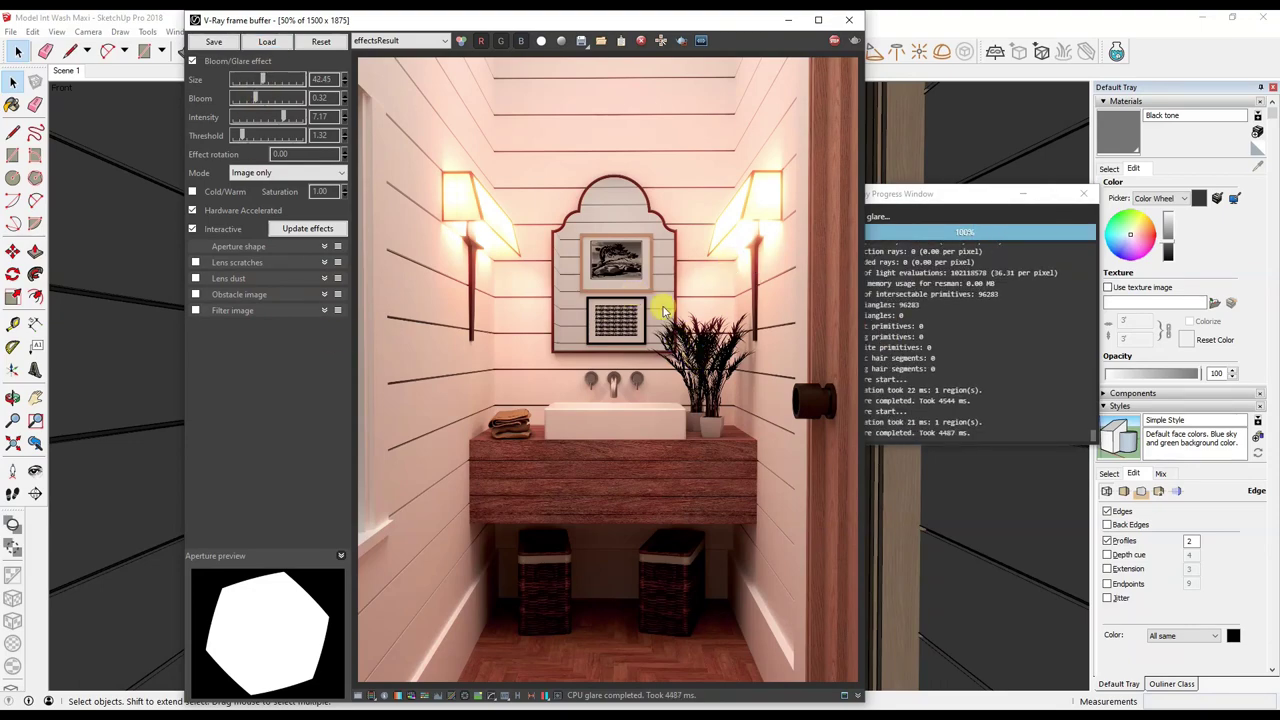
scroll(471, 214, up, 2)
scroll(566, 294, down, 1)
scroll(640, 330, down, 1)
scroll(723, 366, up, 1)
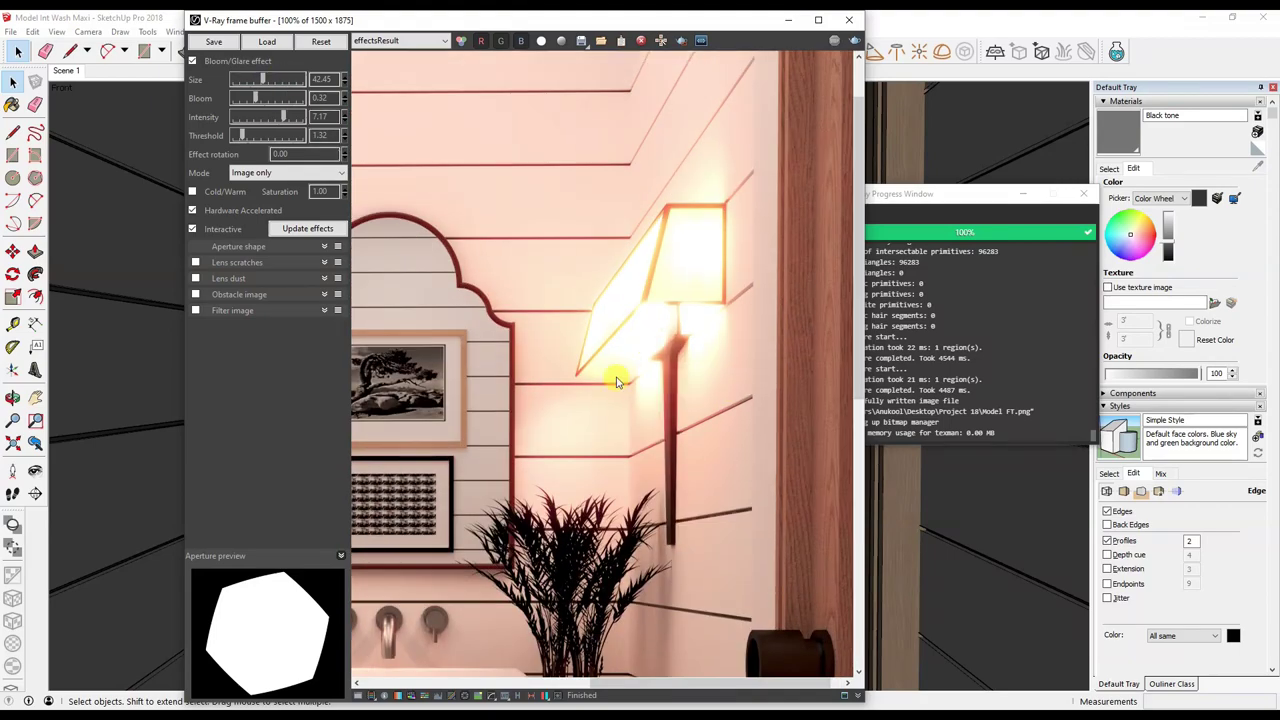
scroll(616, 381, down, 1)
scroll(766, 337, up, 1)
scroll(723, 451, down, 1)
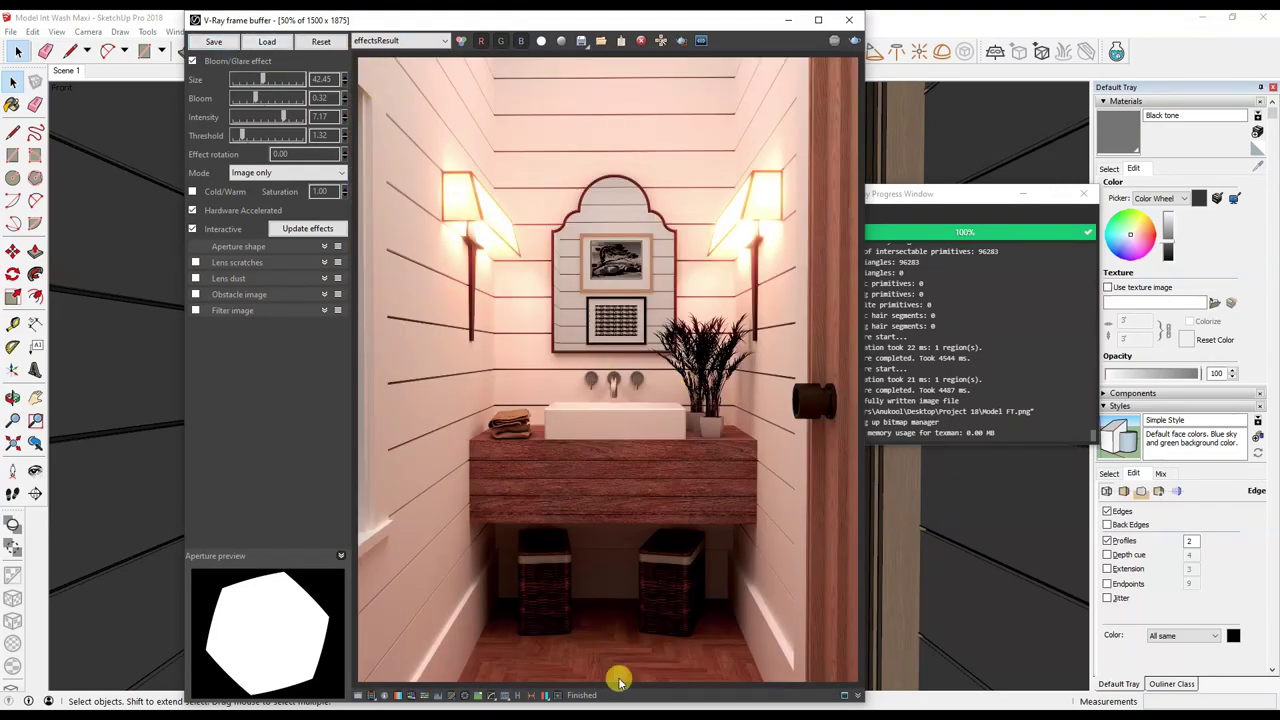
click(551, 694)
Save the render as Boom Yt F.png in the Desktop\Project 18 folder.
click(576, 40)
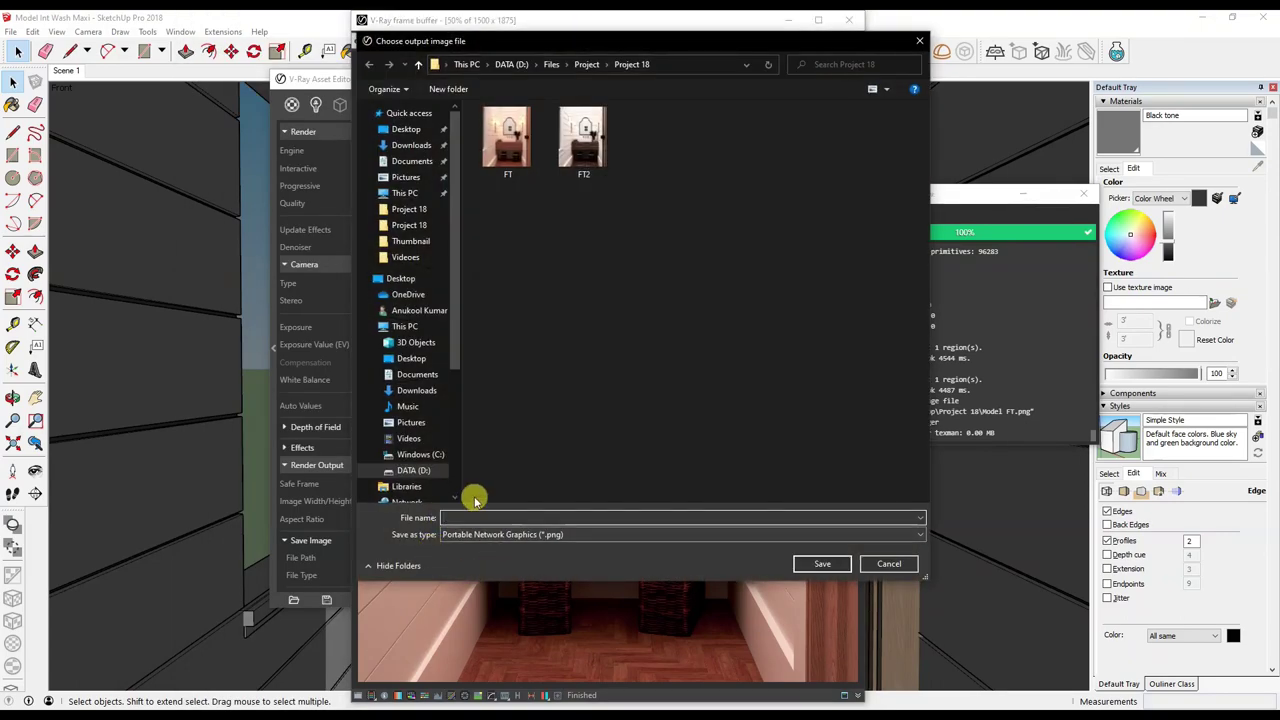
click(409, 225)
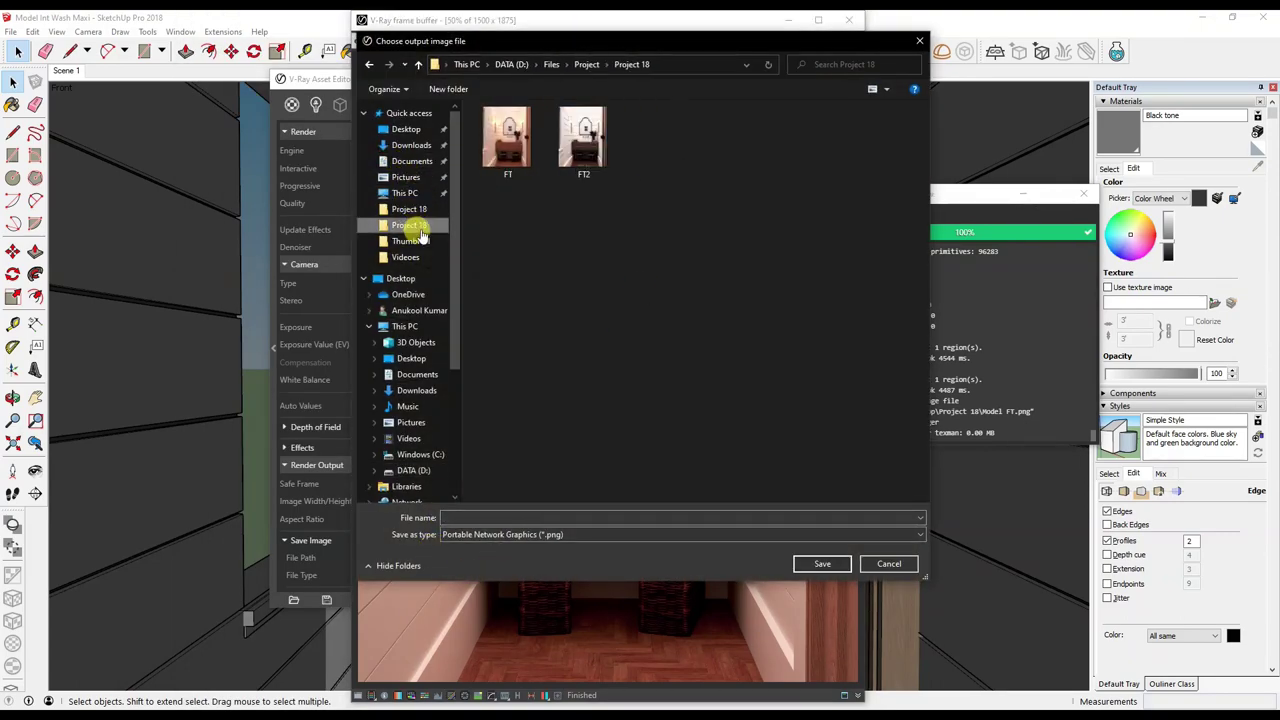
click(491, 517)
text(Boom Yt F)
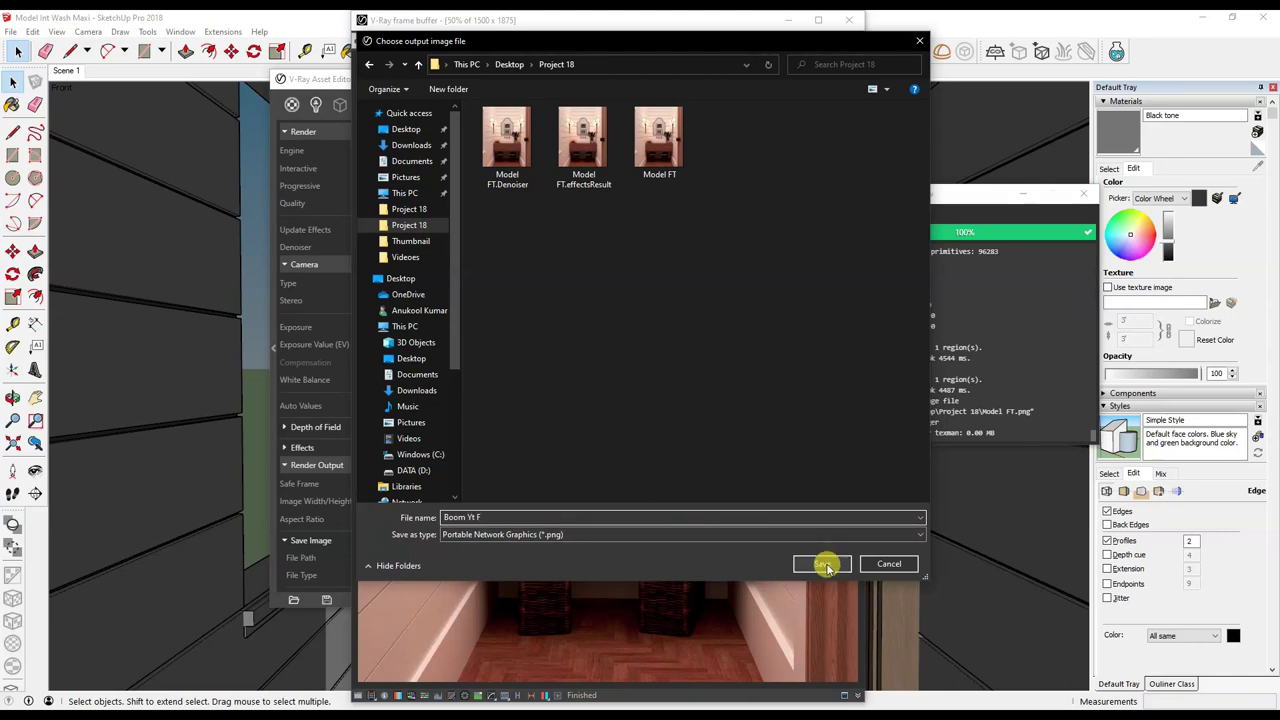
click(825, 566)
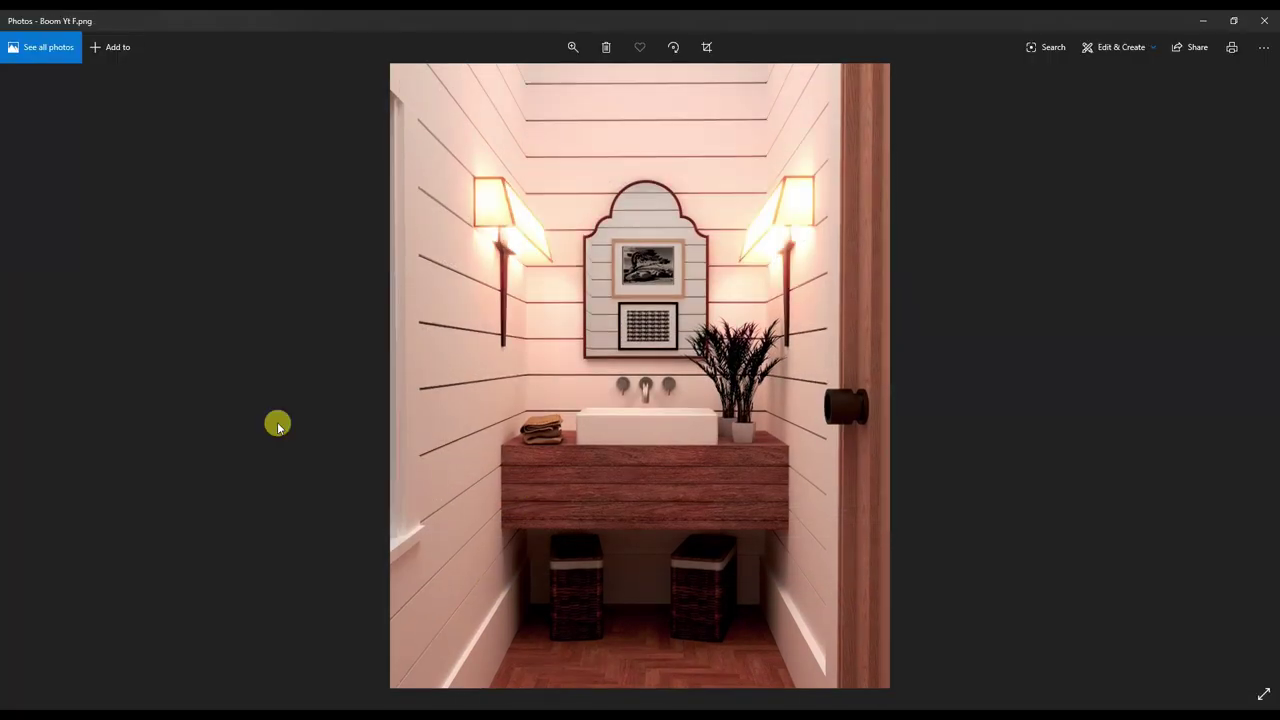
scroll(495, 224, up, 3)
scroll(495, 224, down, 1)
scroll(477, 309, down, 2)
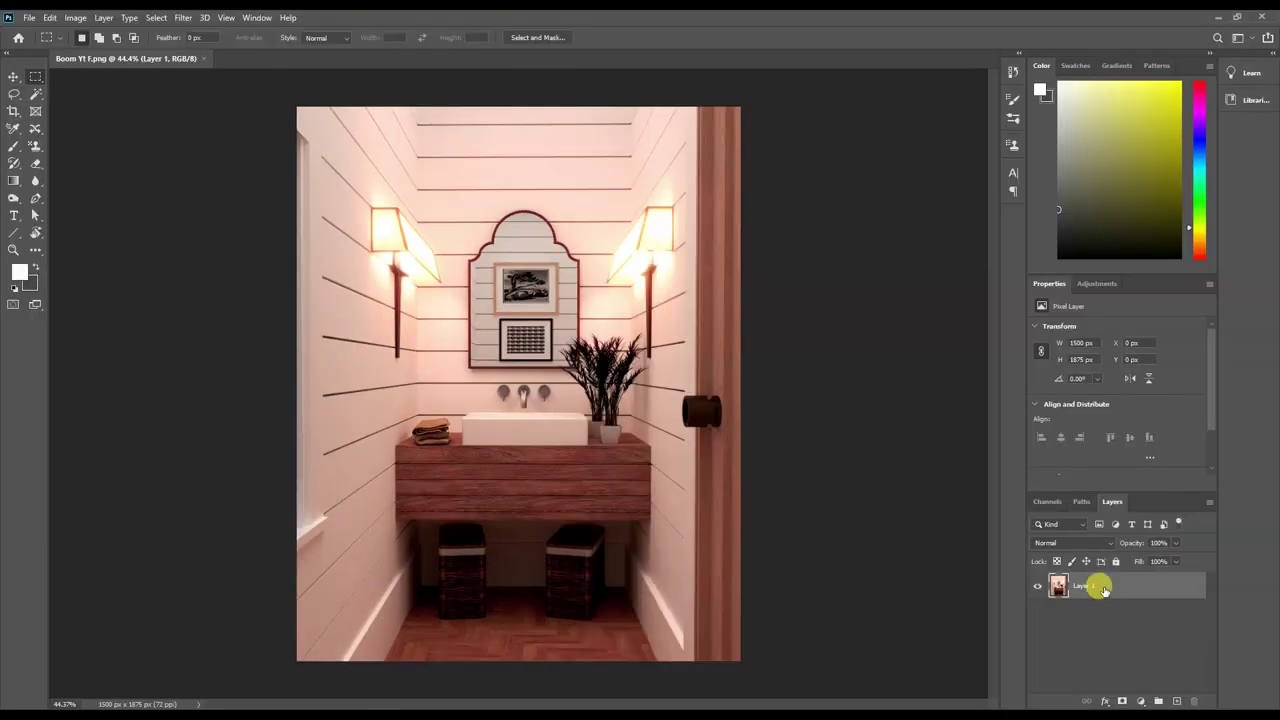
Make Layer 1 a smart object and apply Color Efex Pro 4's Tonal Contrast filter.
right_click(1104, 591)
click(1150, 208)
click(183, 17)
click(190, 17)
click(185, 17)
click(367, 316)
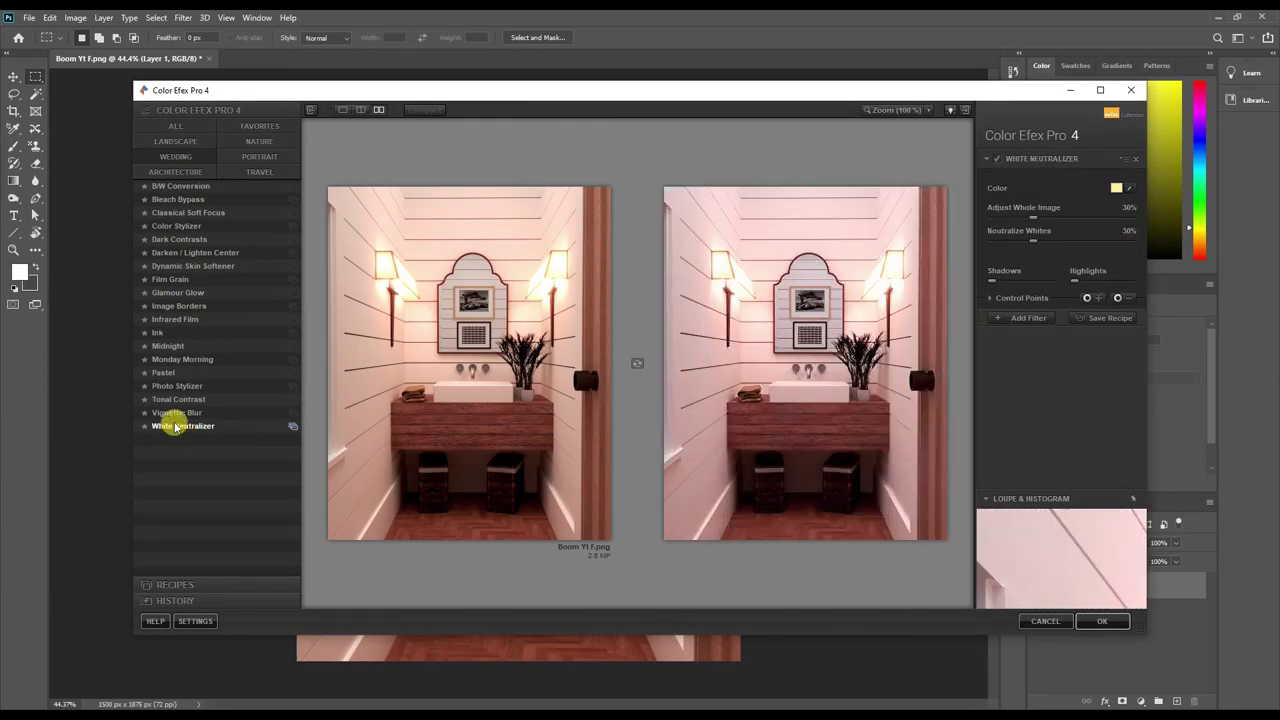
click(176, 414)
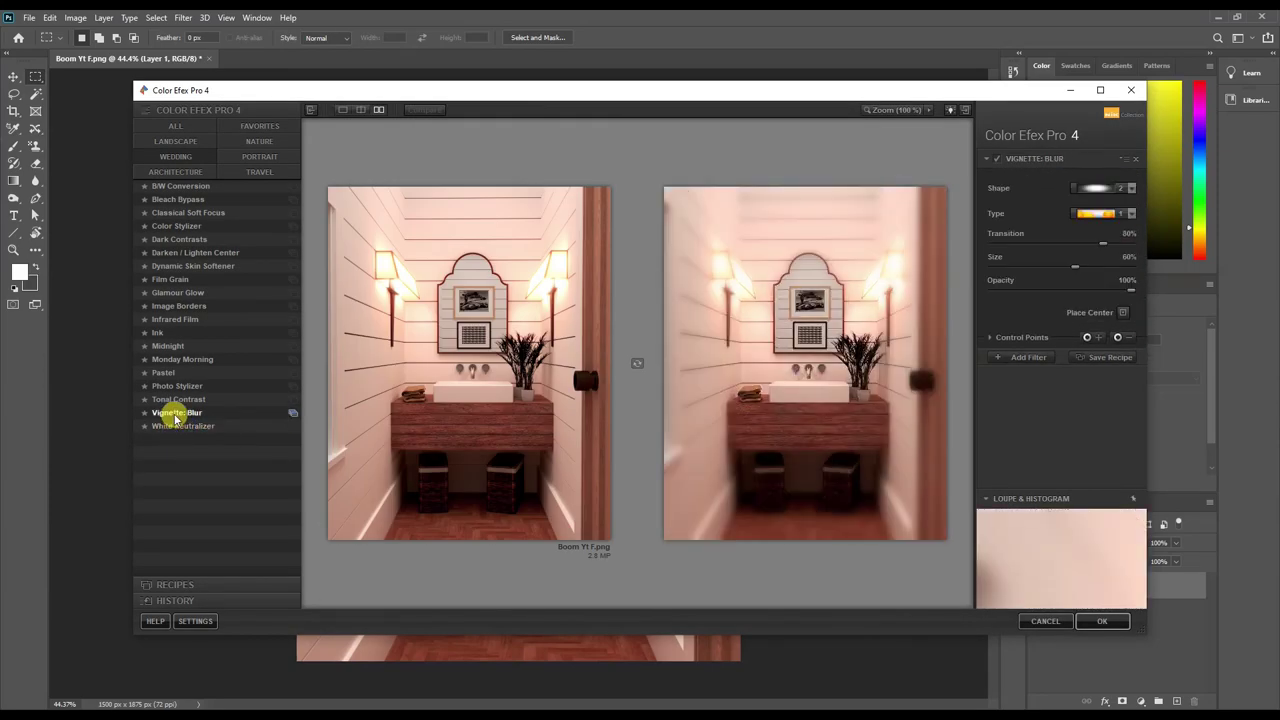
click(180, 400)
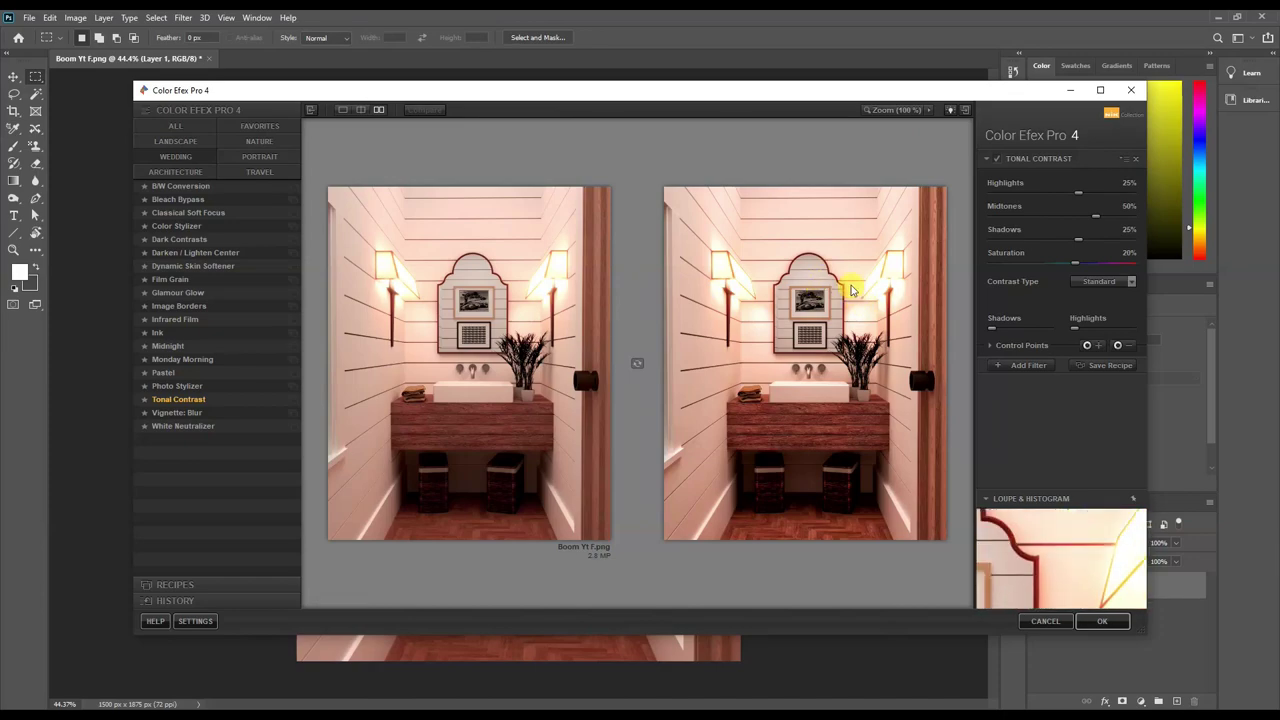
click(1108, 621)
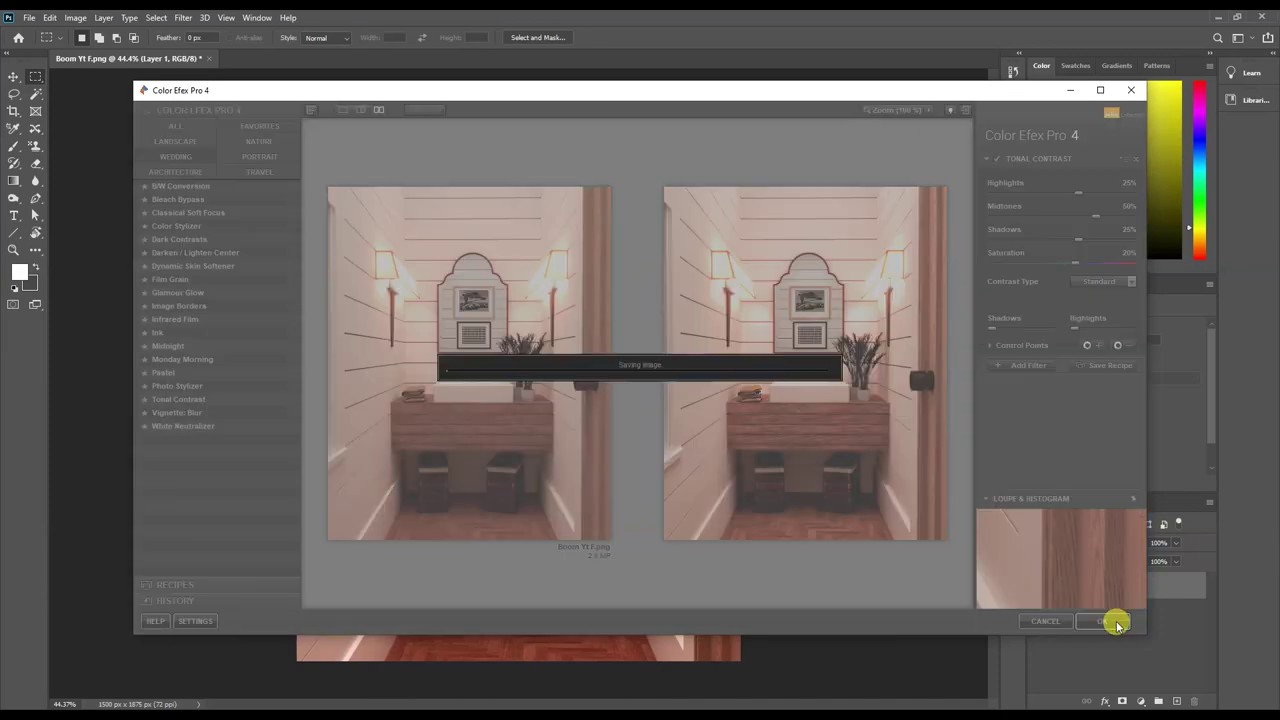
Pan and zoom around the Tonal Contrast-filtered washroom render to inspect the result.
alt+scroll(491, 243, up, 4)
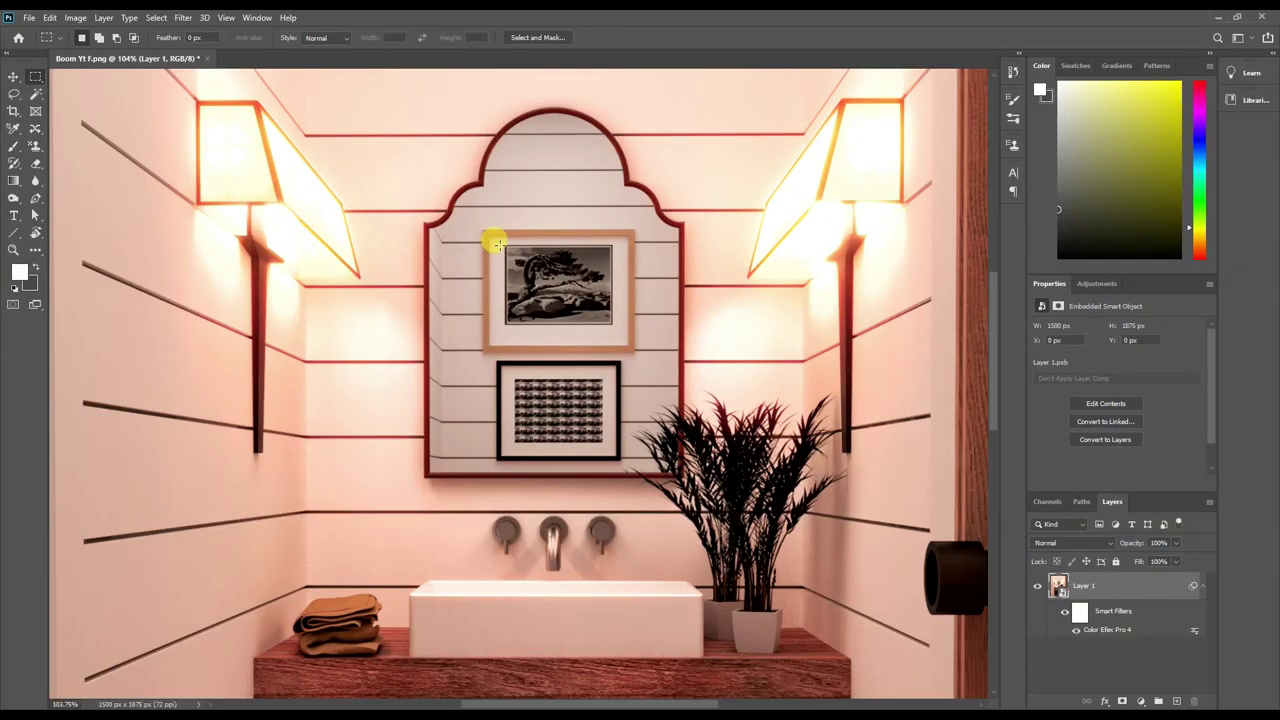
alt+scroll(491, 240, up, 2)
alt+scroll(504, 330, up, 1)
scroll(504, 330, down, 2)
scroll(480, 280, down, 3)
ctrl+scroll(660, 306, right, 3)
scroll(648, 370, up, 5)
scroll(648, 370, up, 3)
ctrl+scroll(666, 434, left, 3)
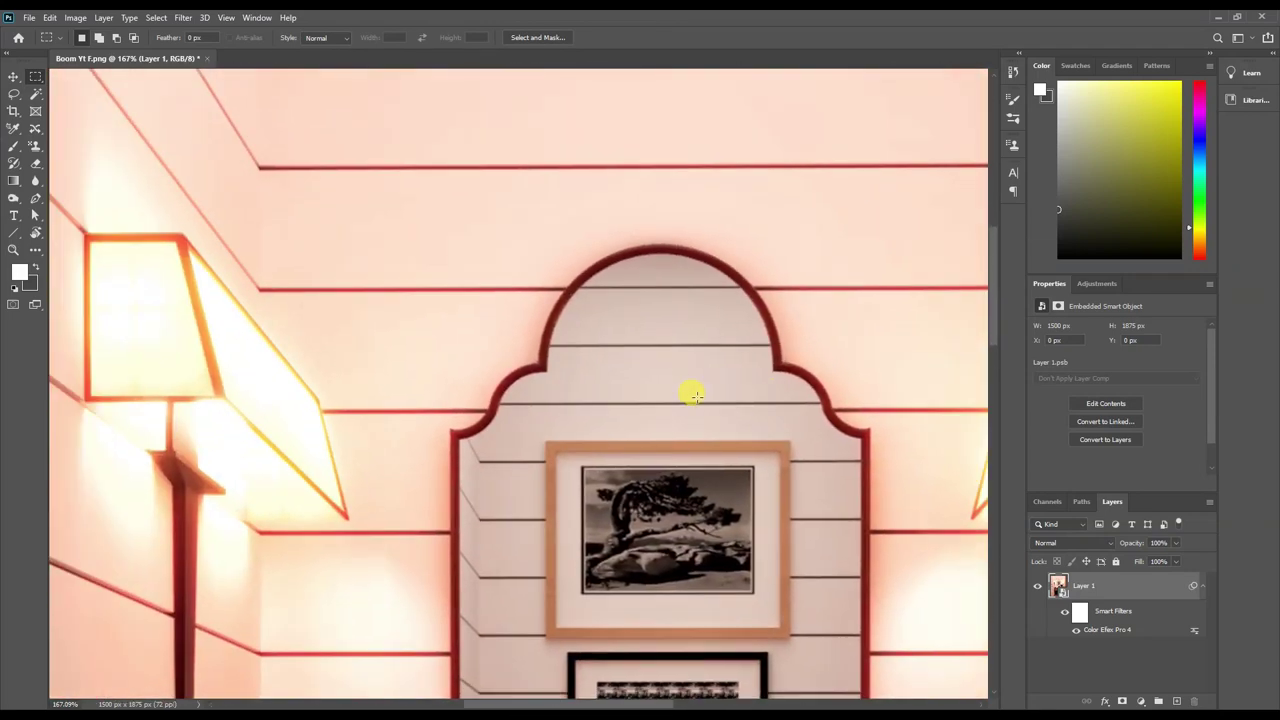
key(z)
alt+scroll(366, 249, down, 2)
alt+scroll(414, 286, down, 2)
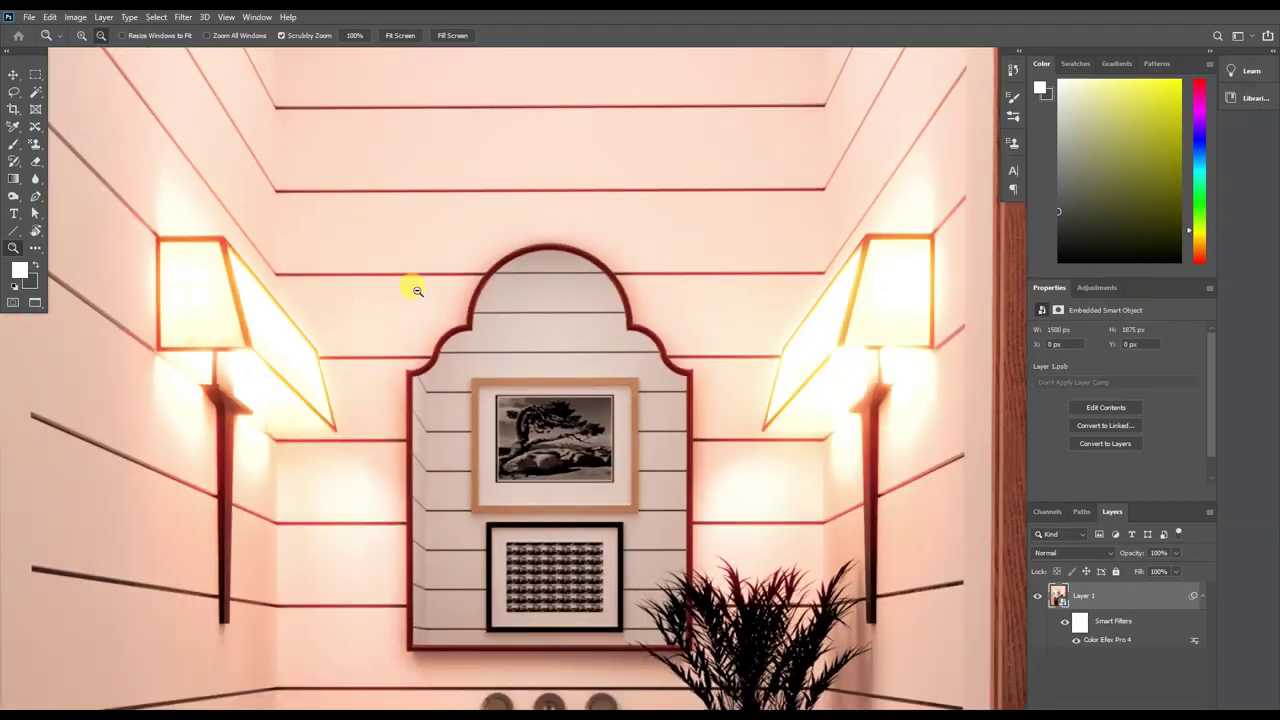
alt+scroll(417, 292, down, 1)
alt+scroll(417, 292, down, 1)
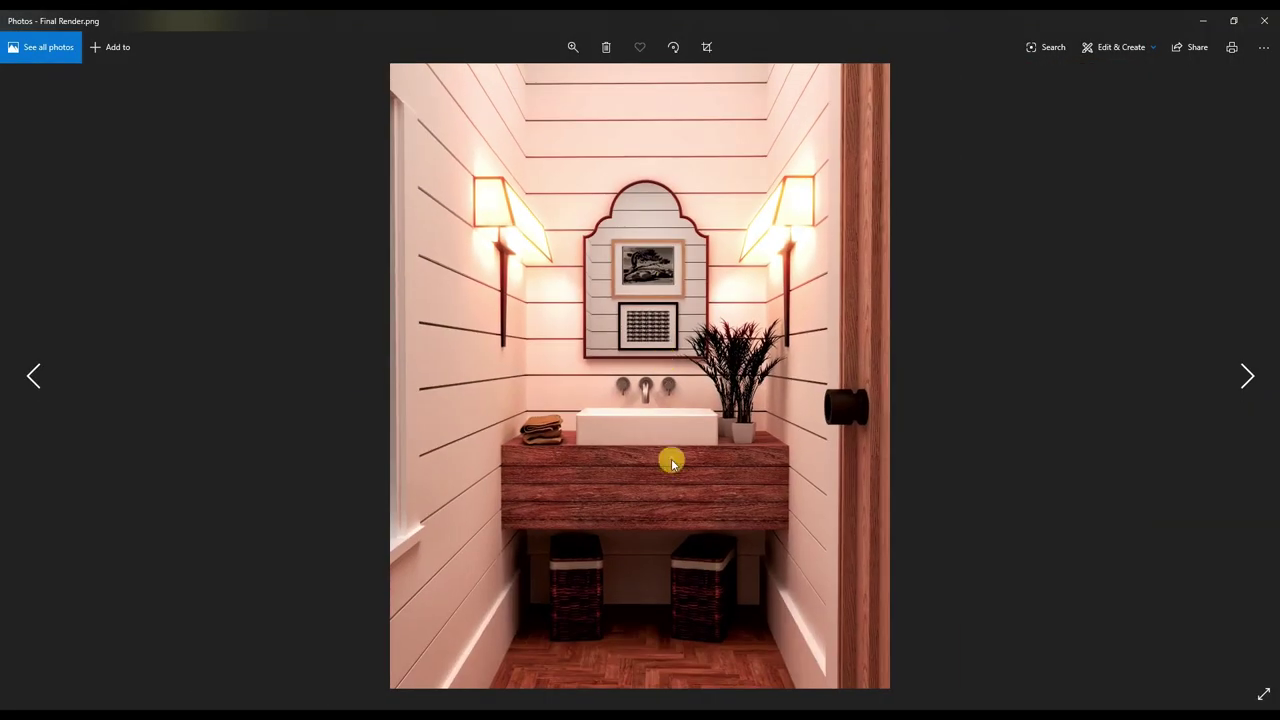
scroll(660, 531, up, 2)
mouse_move(660, 531)
mouse_down()
mouse_move(631, 291)
mouse_move(617, 394)
mouse_up()
drag(623, 271, 622, 369)
drag(626, 209, 626, 340)
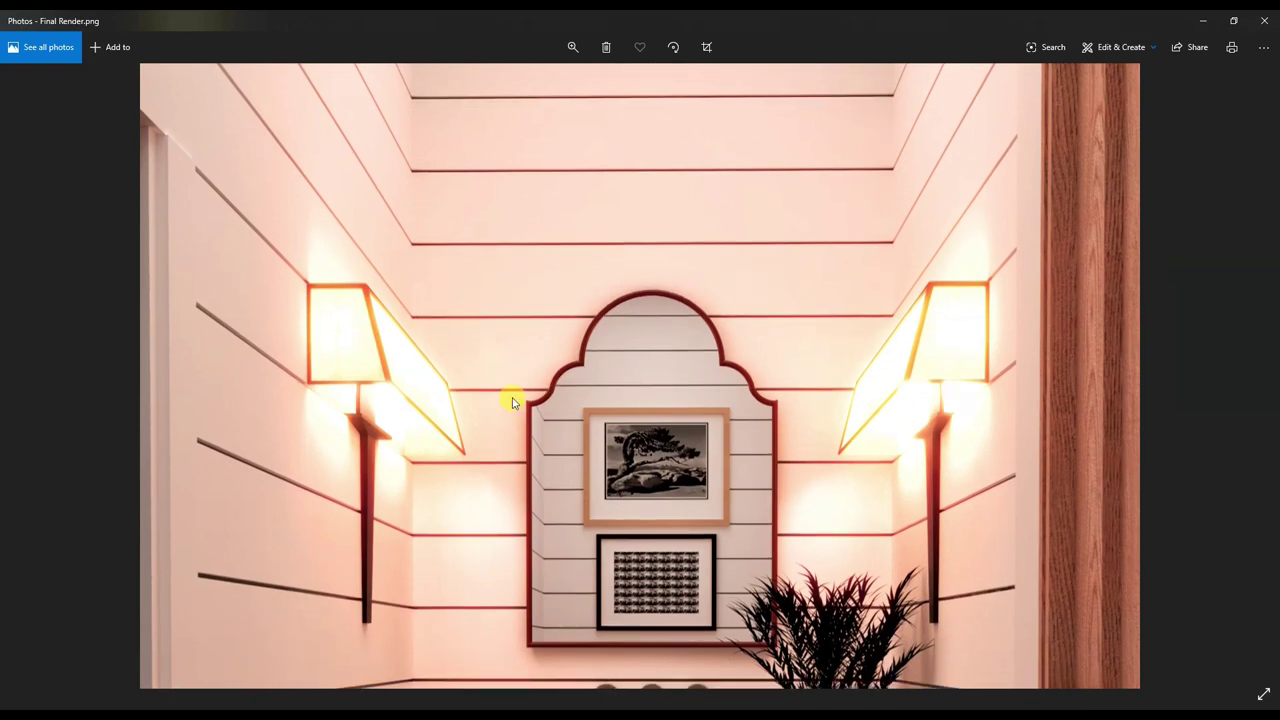
scroll(514, 400, up, 2)
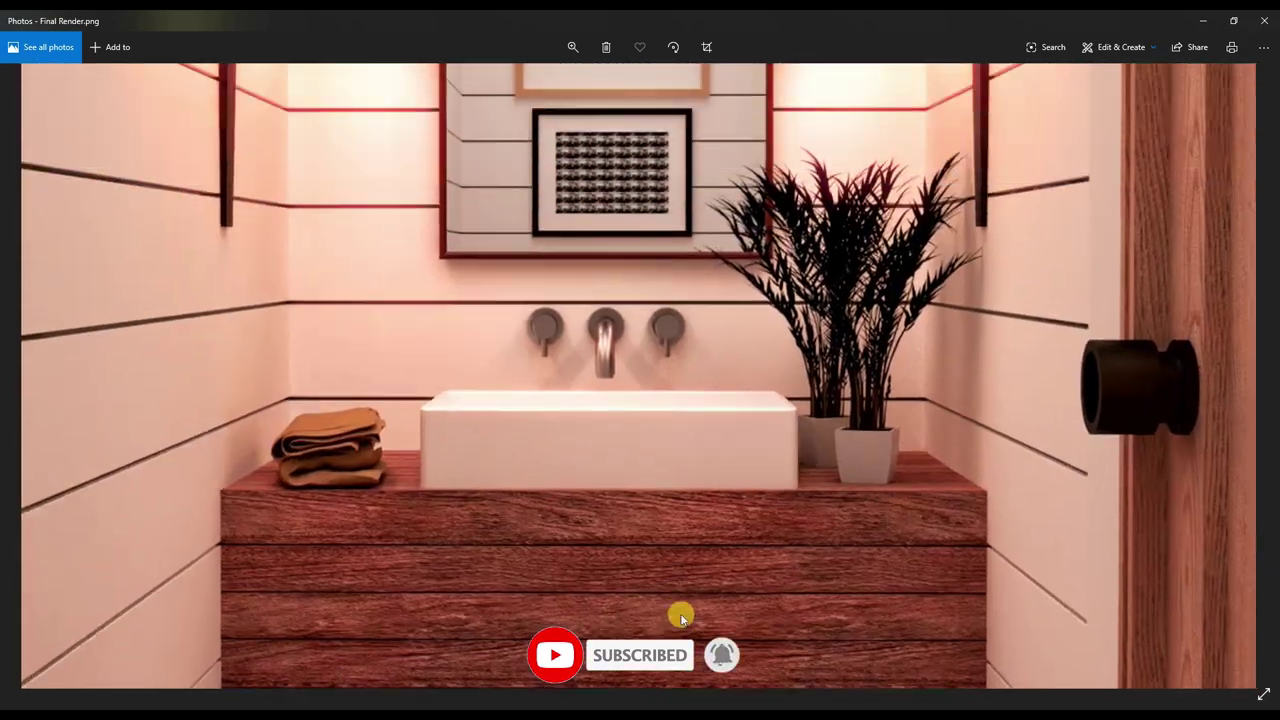
scroll(678, 470, down, 5)
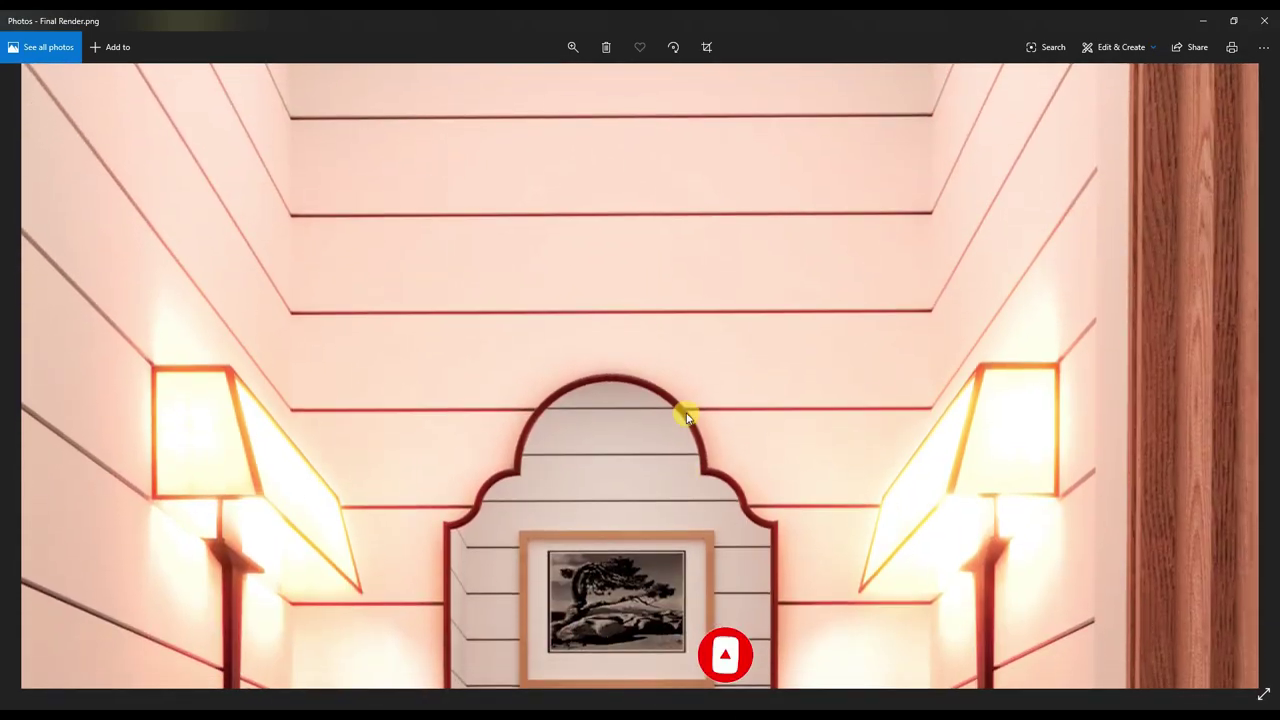